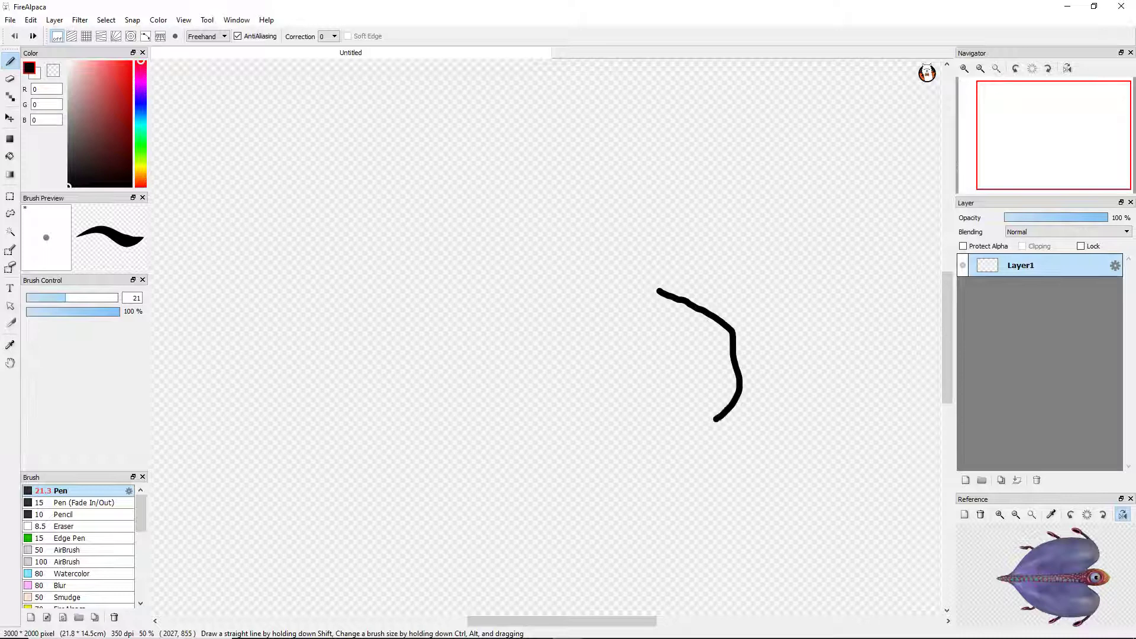
Replace the first stroke with a rounded black pen outline for the creature's head, extending its upper edge leftward.
{"action": "key", "text": "ctrl+z"}
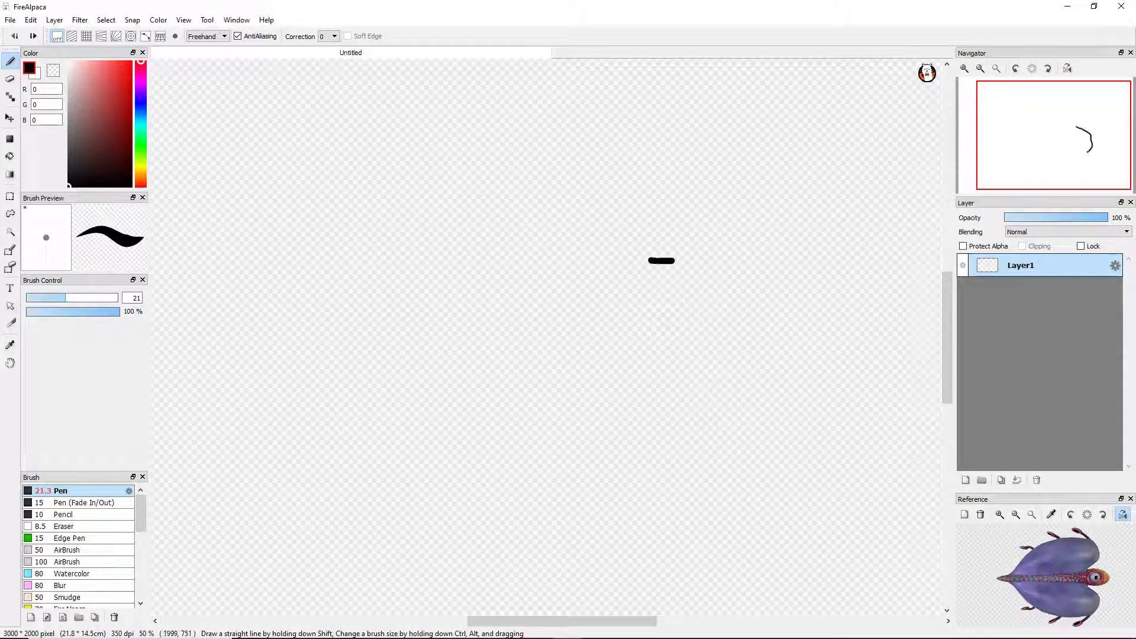
{"action": "mouse_move", "coordinate": [673, 260]}
{"action": "left_mouse_down"}
{"action": "mouse_move", "coordinate": [727, 284]}
{"action": "mouse_move", "coordinate": [757, 364]}
{"action": "left_mouse_up"}
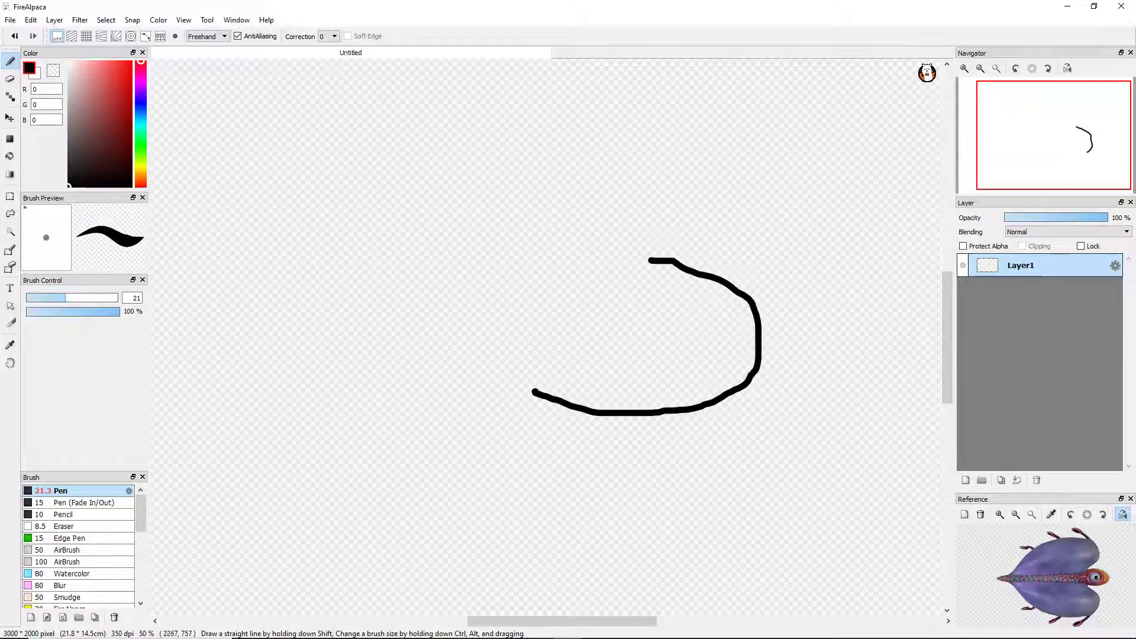
{"action": "scroll", "coordinate": [751, 343], "scroll_direction": "up", "scroll_amount": 3}
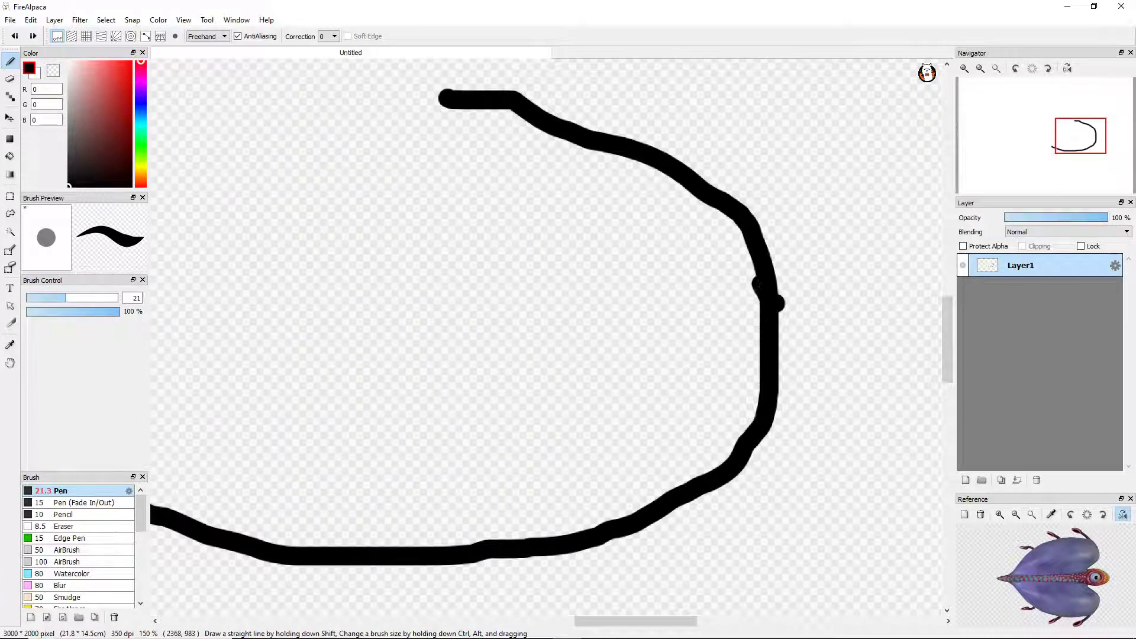
{"action": "mouse_move", "coordinate": [769, 305]}
{"action": "left_mouse_down"}
{"action": "mouse_move", "coordinate": [715, 185]}
{"action": "mouse_move", "coordinate": [639, 127]}
{"action": "mouse_move", "coordinate": [500, 94]}
{"action": "mouse_move", "coordinate": [416, 95]}
{"action": "mouse_move", "coordinate": [356, 124]}
{"action": "left_mouse_up"}
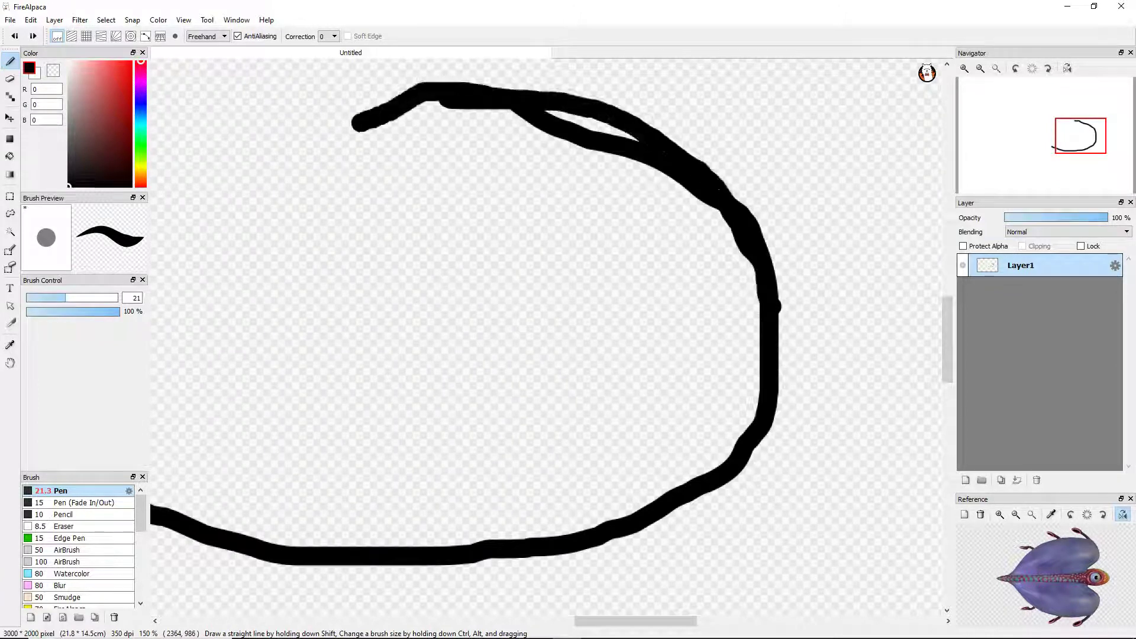
{"action": "key", "text": "ctrl+z"}
{"action": "key", "text": "ctrl+z"}
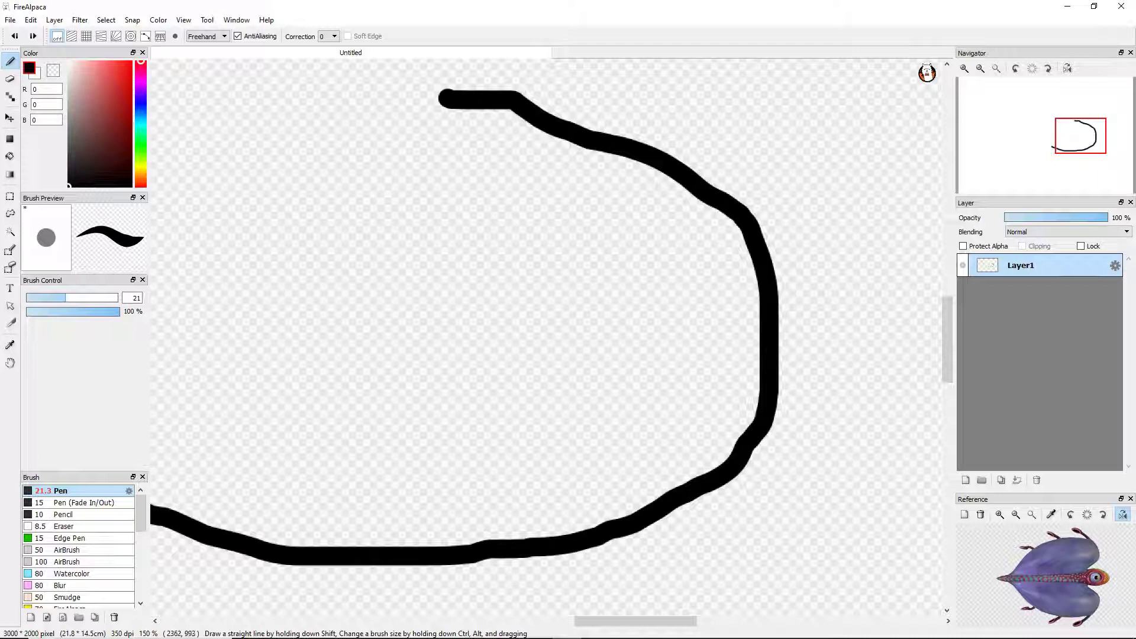
{"action": "mouse_move", "coordinate": [754, 216]}
{"action": "left_mouse_down"}
{"action": "mouse_move", "coordinate": [651, 136]}
{"action": "mouse_move", "coordinate": [476, 88]}
{"action": "mouse_move", "coordinate": [290, 154]}
{"action": "left_mouse_up"}
{"action": "scroll", "coordinate": [290, 153], "scroll_direction": "down", "scroll_amount": 3}
{"action": "scroll", "coordinate": [509, 521], "scroll_direction": "up", "scroll_amount": 4}
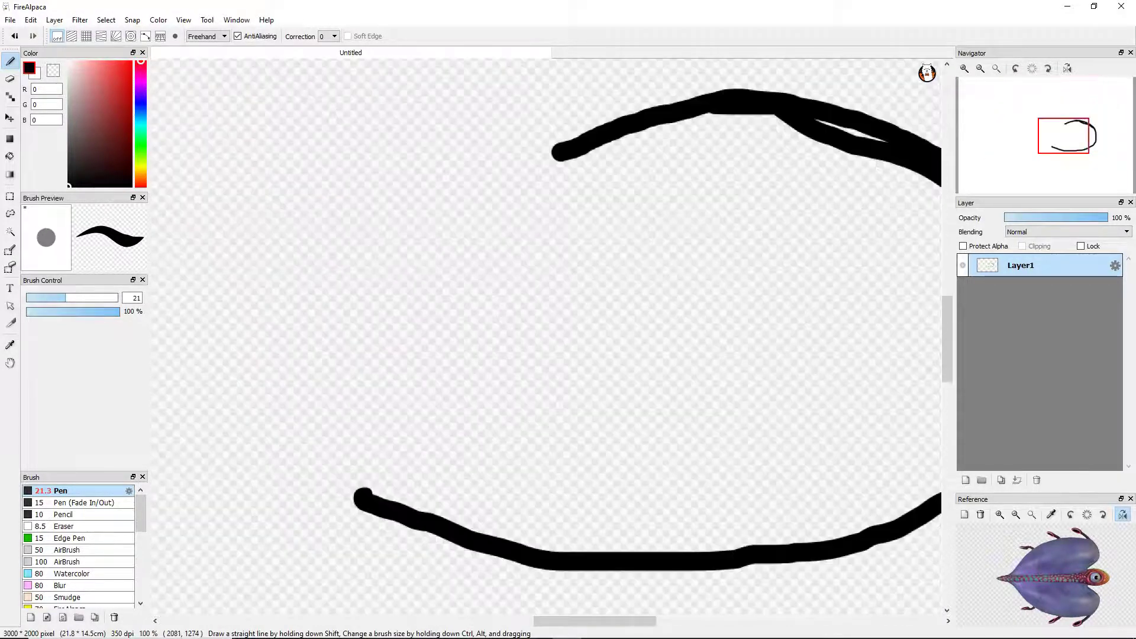
Extend the lower and upper outline curves leftward from the head to form the narrower body.
{"action": "mouse_move", "coordinate": [737, 550]}
{"action": "left_mouse_down"}
{"action": "mouse_move", "coordinate": [590, 492]}
{"action": "mouse_move", "coordinate": [414, 446]}
{"action": "mouse_move", "coordinate": [152, 400]}
{"action": "left_mouse_up"}
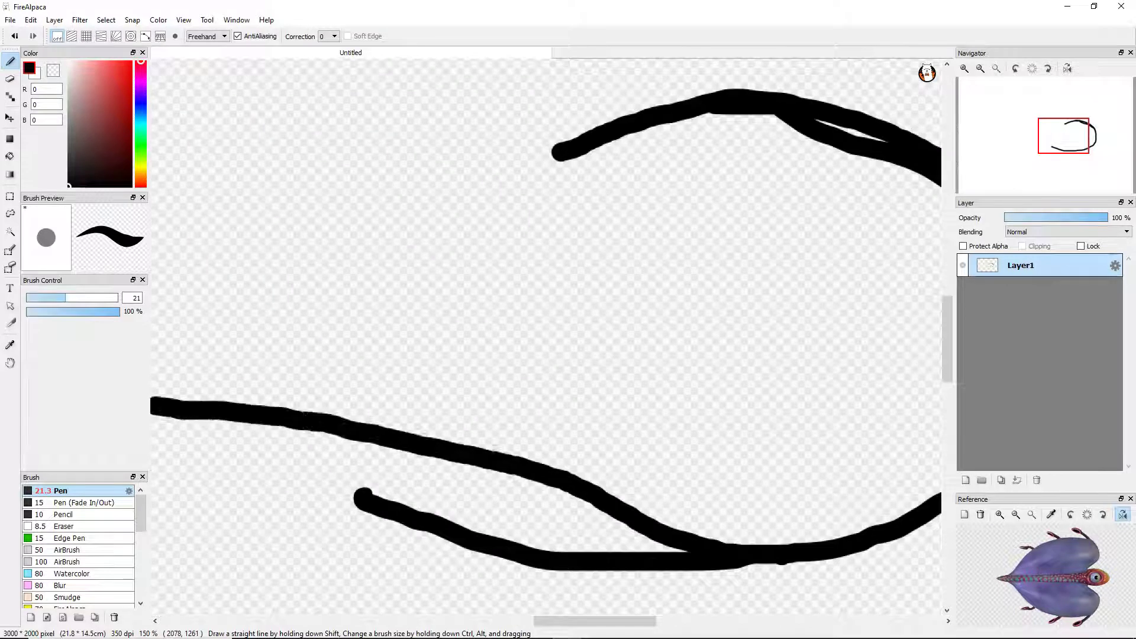
{"action": "left_click_drag", "start_coordinate": [577, 139], "coordinate": [243, 217]}
{"action": "key", "text": "ctrl+z"}
{"action": "left_click_drag", "start_coordinate": [568, 153], "coordinate": [152, 190]}
{"action": "scroll", "coordinate": [565, 271], "scroll_direction": "down", "scroll_amount": 4}
{"action": "scroll", "coordinate": [774, 334], "scroll_direction": "up", "scroll_amount": 1}
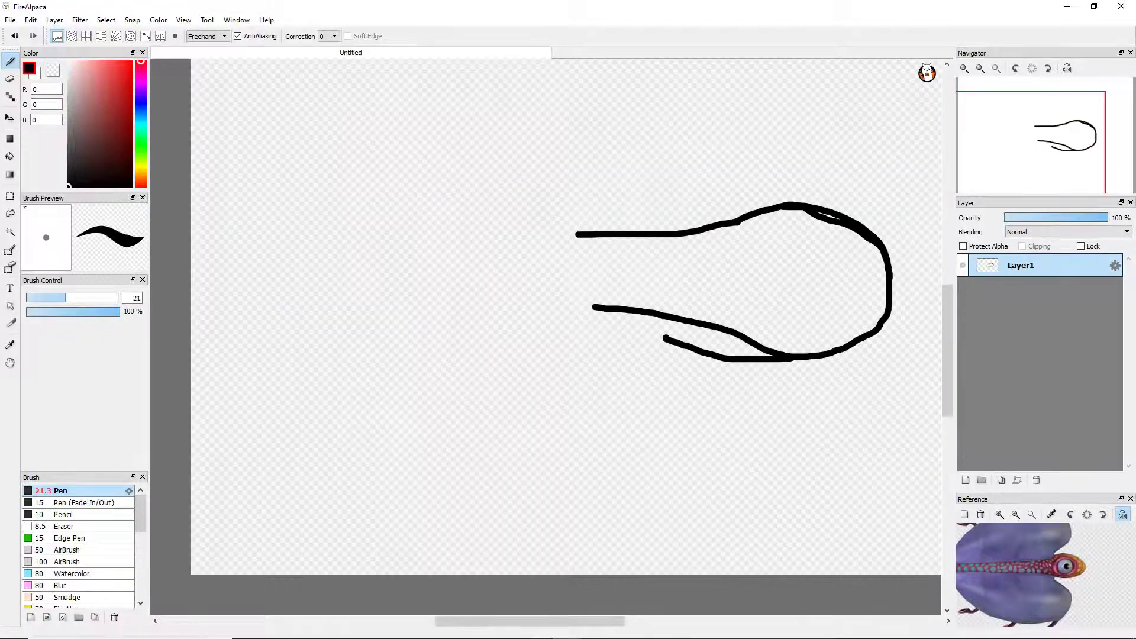
Erase the surplus lower line branching off the head outline with an eraser of size 17.
{"action": "left_click", "coordinate": [10, 78]}
{"action": "scroll", "coordinate": [749, 358], "scroll_direction": "up", "scroll_amount": 4}
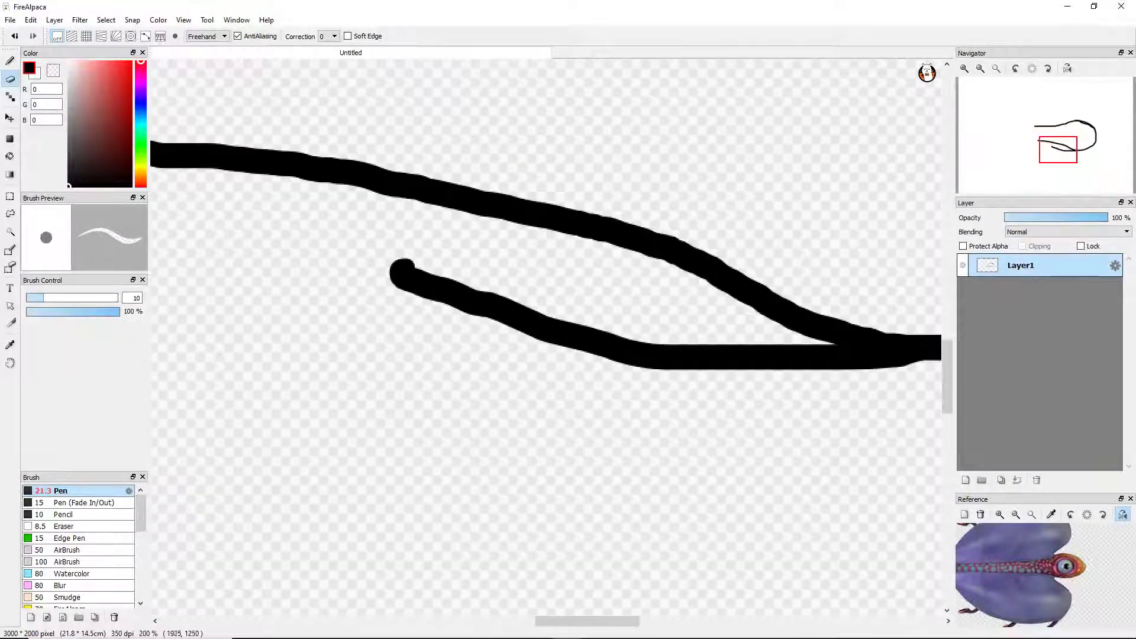
{"action": "left_click", "coordinate": [58, 297]}
{"action": "mouse_move", "coordinate": [515, 314]}
{"action": "left_mouse_down"}
{"action": "mouse_move", "coordinate": [396, 269]}
{"action": "mouse_move", "coordinate": [556, 328]}
{"action": "mouse_move", "coordinate": [781, 354]}
{"action": "left_mouse_up"}
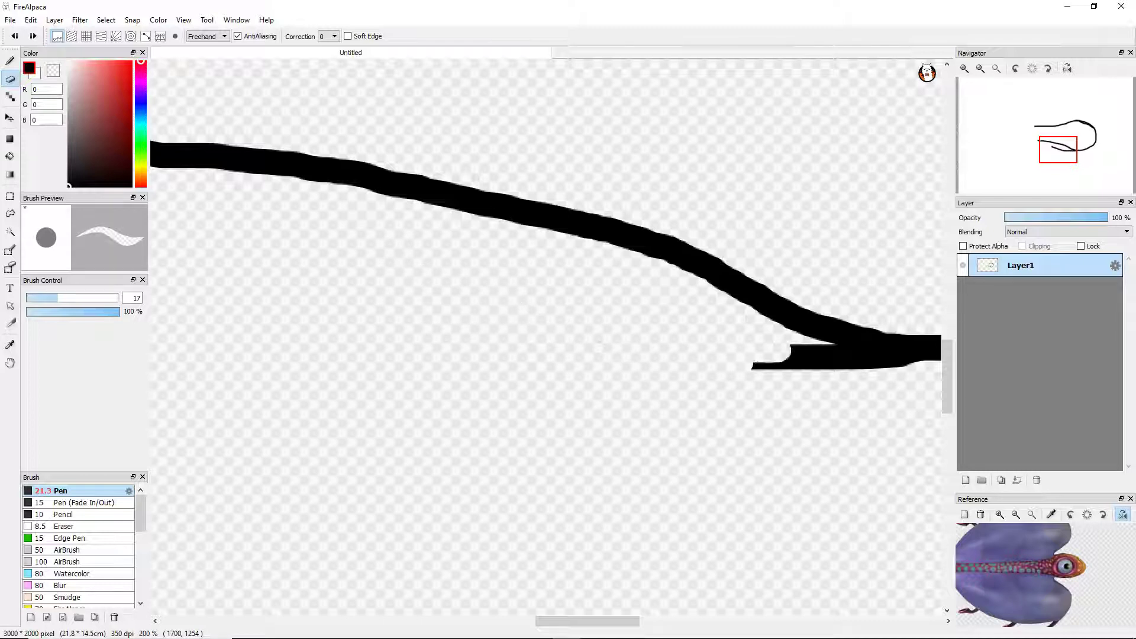
{"action": "key", "text": "ctrl+z"}
{"action": "key", "text": "ctrl+z"}
{"action": "key", "text": "ctrl+z"}
{"action": "key", "text": "ctrl+z"}
{"action": "key", "text": "ctrl+y"}
{"action": "key", "text": "ctrl+y"}
{"action": "key", "text": "ctrl+y"}
{"action": "key", "text": "ctrl+y"}
{"action": "key", "text": "ctrl+y"}
{"action": "key", "text": "ctrl+y"}
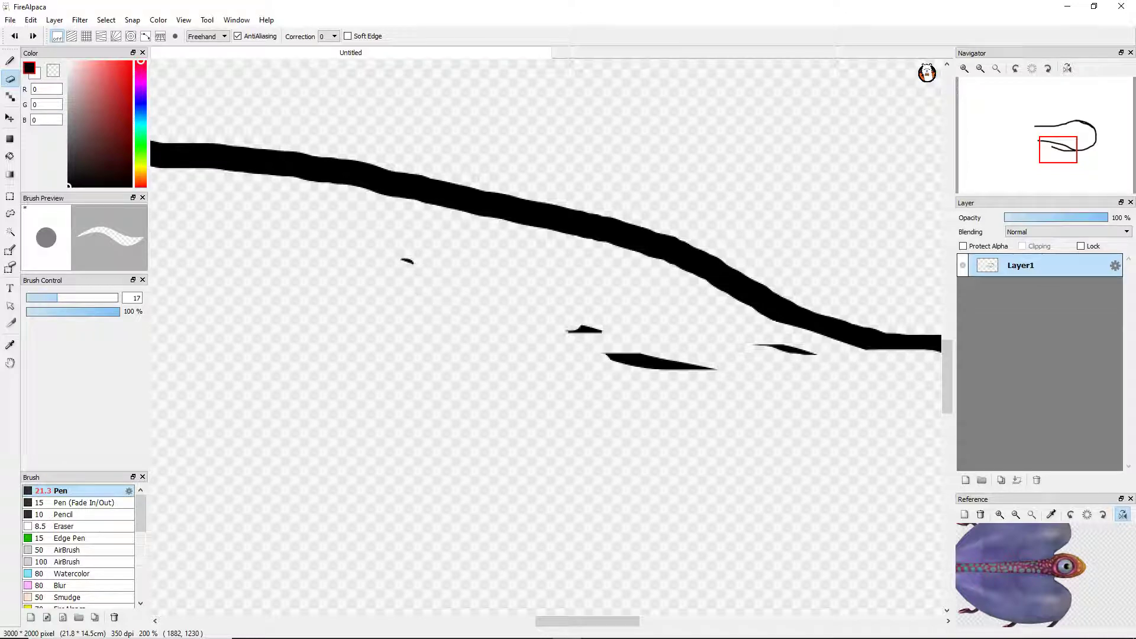
{"action": "key", "text": "ctrl+y"}
{"action": "key", "text": "ctrl+y"}
Erase the doubled strokes and bumps along the upper edge of the head outline to even its thickness.
{"action": "scroll", "coordinate": [726, 360], "scroll_direction": "down", "scroll_amount": 5}
{"action": "scroll", "coordinate": [832, 260], "scroll_direction": "up", "scroll_amount": 4}
{"action": "key", "text": "ctrl+y"}
{"action": "key", "text": "ctrl+y"}
{"action": "key", "text": "ctrl+y"}
{"action": "key", "text": "ctrl+y"}
{"action": "key", "text": "ctrl+z"}
{"action": "key", "text": "ctrl+z"}
{"action": "key", "text": "ctrl+z"}
{"action": "key", "text": "ctrl+y"}
{"action": "key", "text": "ctrl+y"}
{"action": "key", "text": "ctrl+y"}
{"action": "key", "text": "ctrl+y"}
{"action": "key", "text": "ctrl+y"}
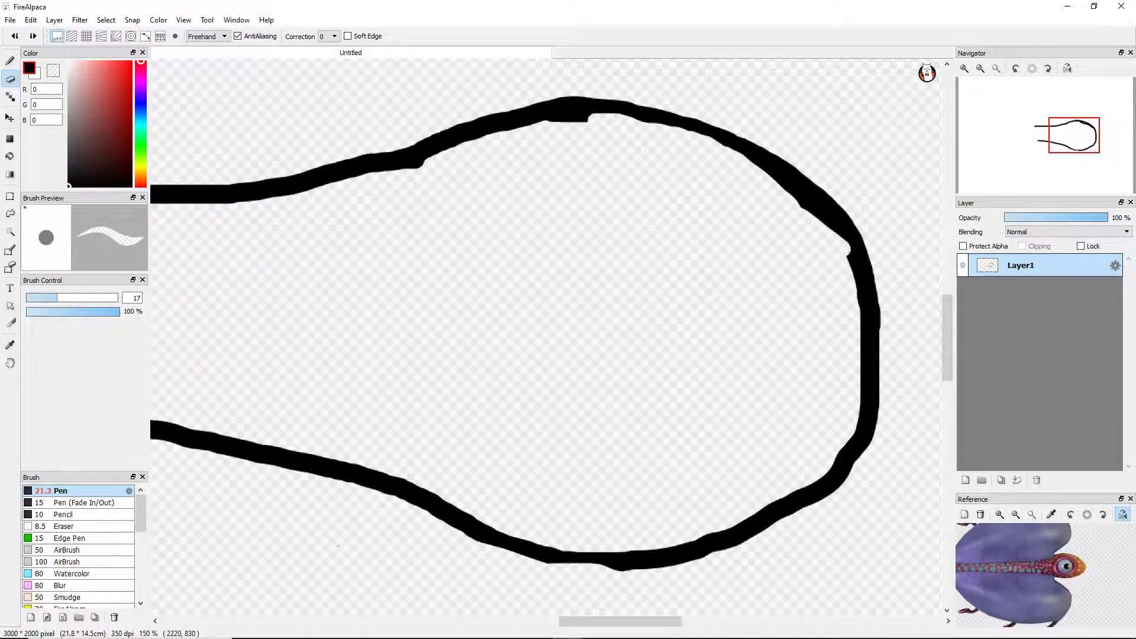
{"action": "key", "text": "ctrl+y"}
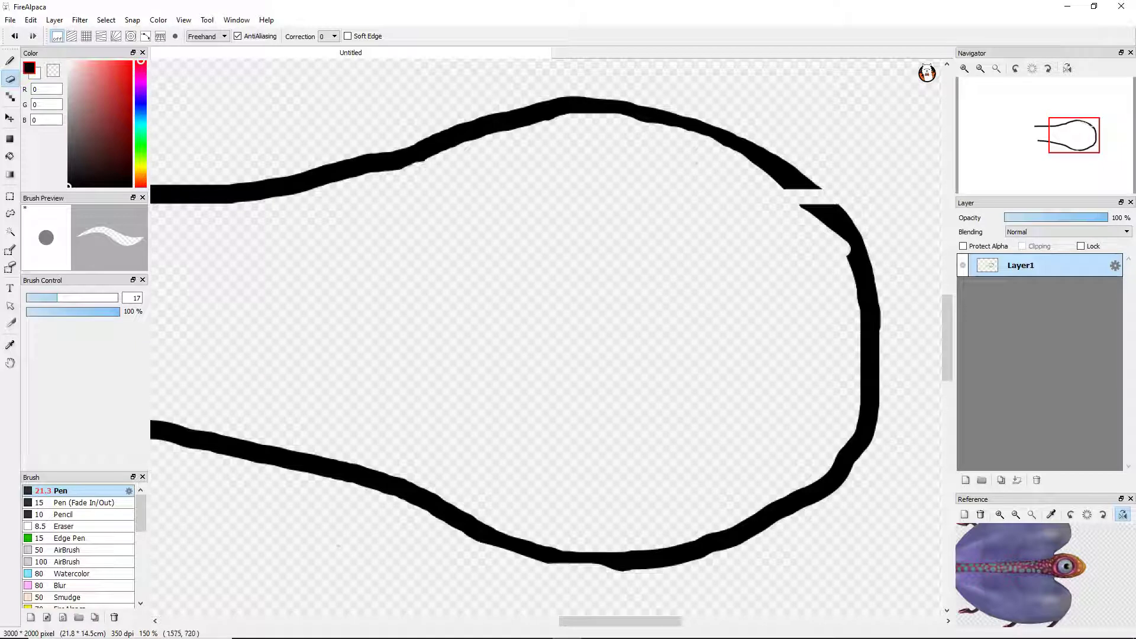
Close the gap in the upper-right curve of the head outline with the pen and smooth the join.
{"action": "key", "text": "b"}
{"action": "key", "text": "ctrl+z"}
{"action": "key", "text": "ctrl+y"}
{"action": "key", "text": "ctrl+y"}
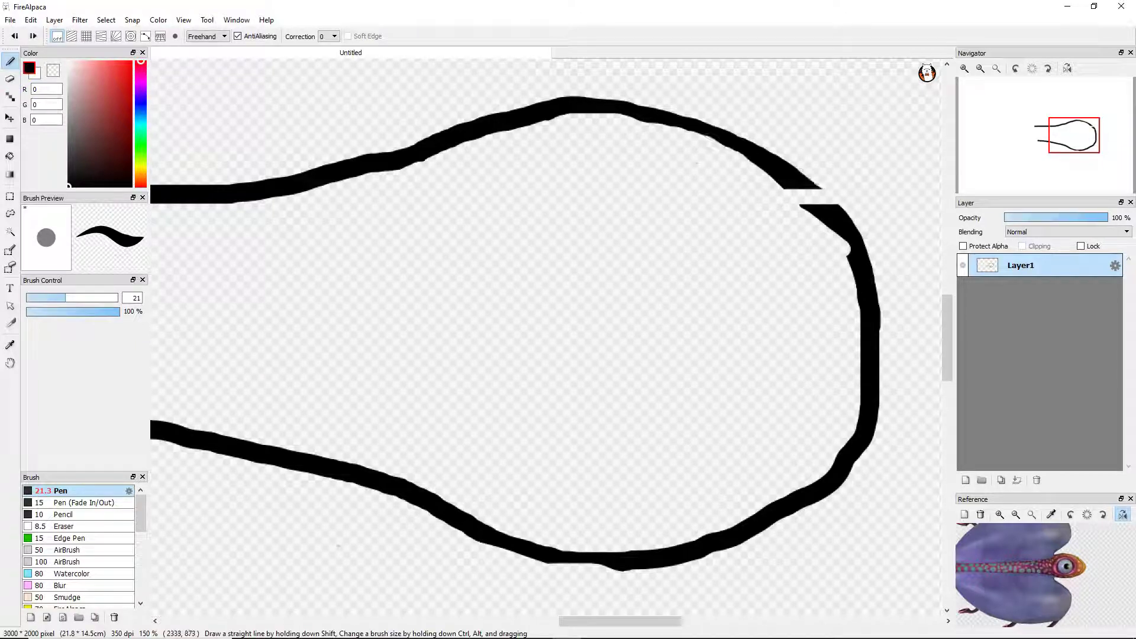
{"action": "key", "text": "ctrl+y"}
{"action": "key", "text": "e"}
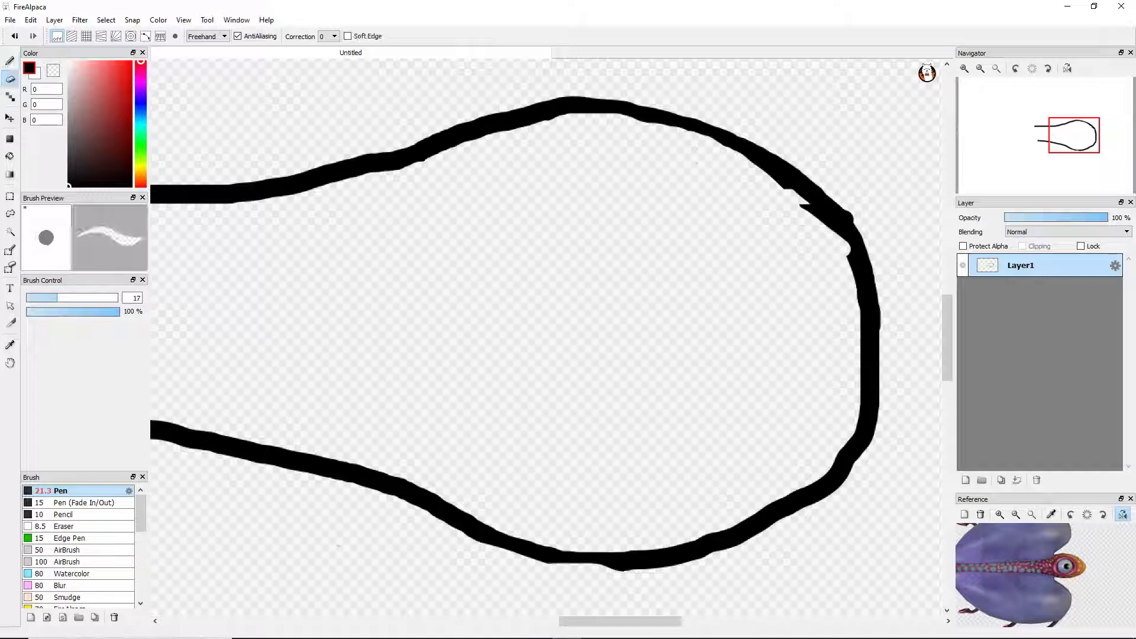
{"action": "key", "text": "ctrl+z"}
{"action": "key", "text": "b"}
{"action": "key", "text": "ctrl+y"}
Add a pen stroke down the head's right edge and erase the excess outside the outline.
{"action": "left_click_drag", "start_coordinate": [867, 245], "coordinate": [887, 372]}
{"action": "key", "text": "e"}
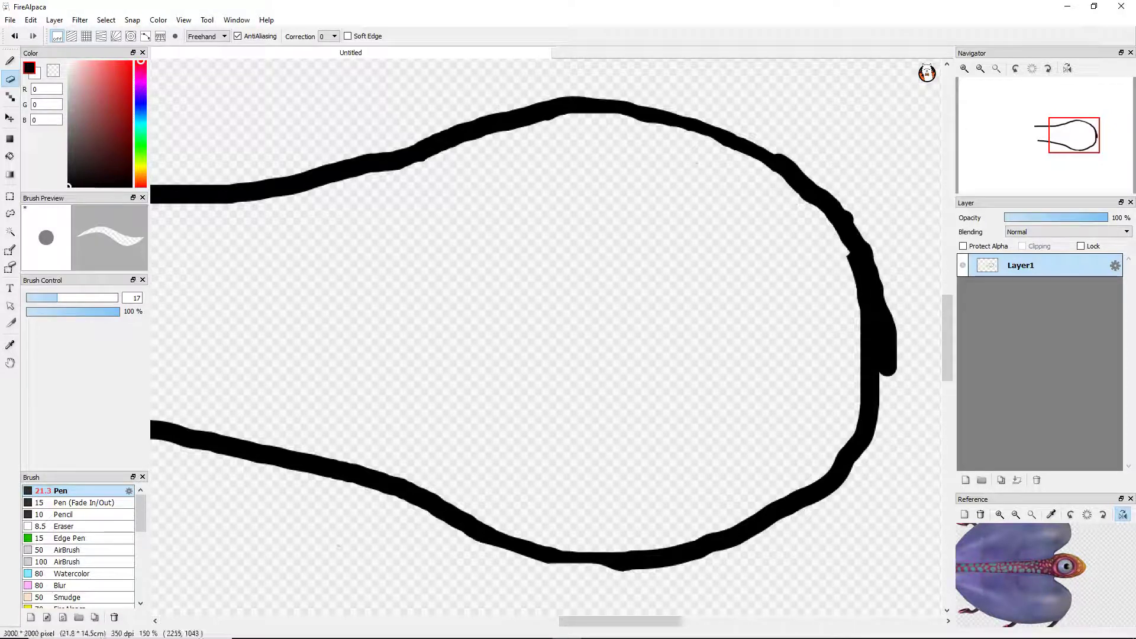
{"action": "left_click_drag", "start_coordinate": [883, 373], "coordinate": [880, 312]}
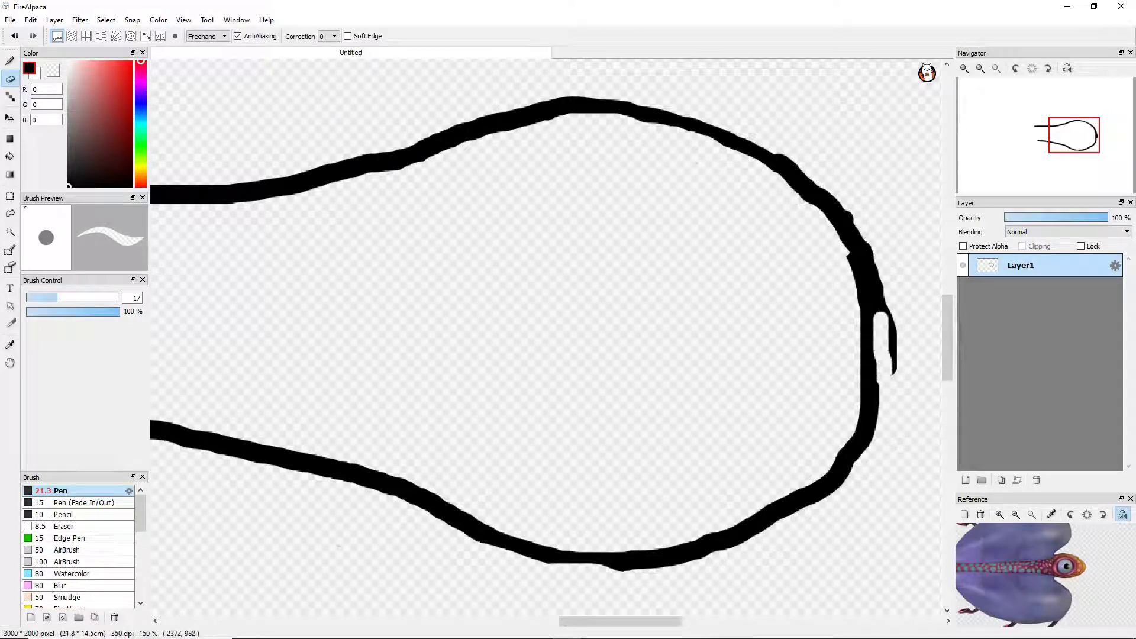
{"action": "left_click_drag", "start_coordinate": [893, 354], "coordinate": [892, 363]}
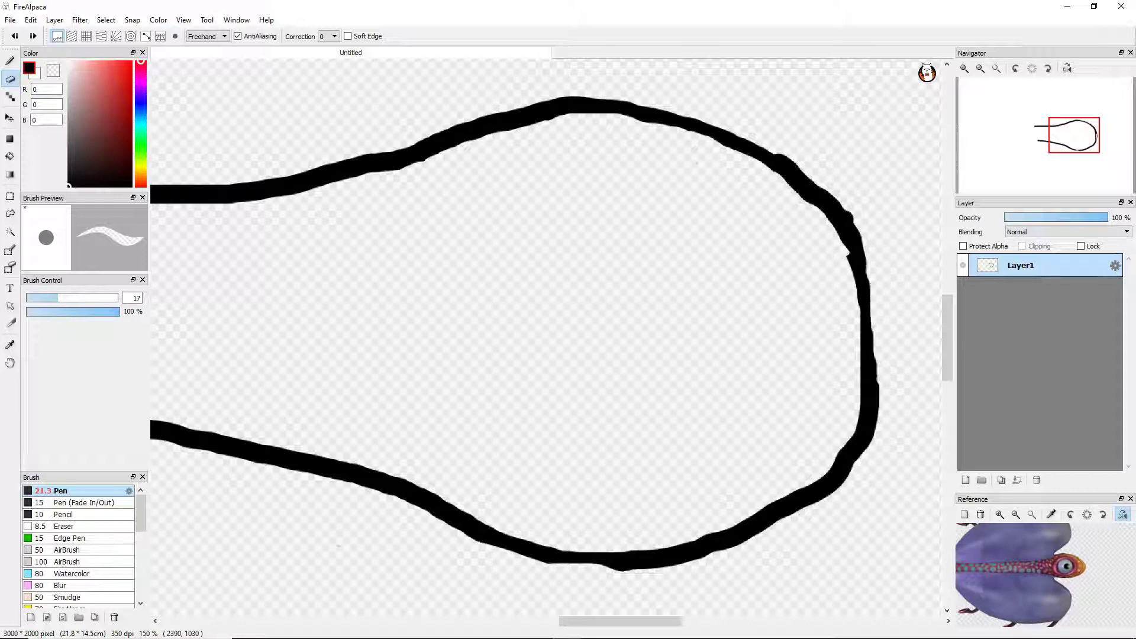
Lengthen the upper and lower body lines farther to the left with the pen.
{"action": "scroll", "coordinate": [787, 141], "scroll_direction": "down", "scroll_amount": 6}
{"action": "scroll", "coordinate": [657, 322], "scroll_direction": "up", "scroll_amount": 8}
{"action": "key", "text": "b"}
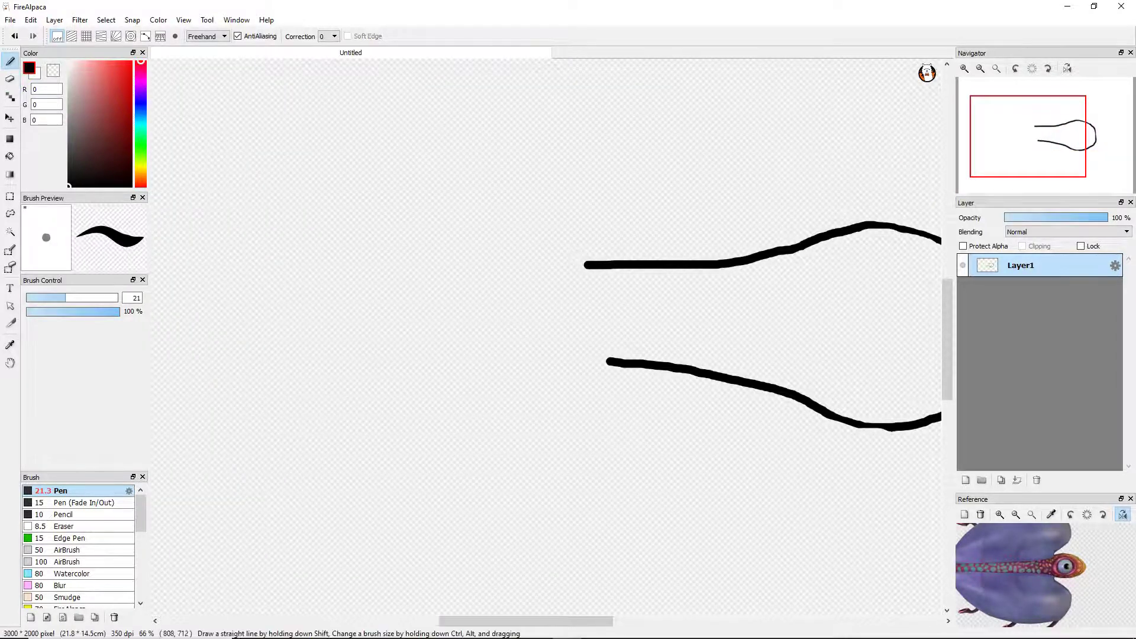
{"action": "left_click_drag", "start_coordinate": [674, 291], "coordinate": [225, 290]}
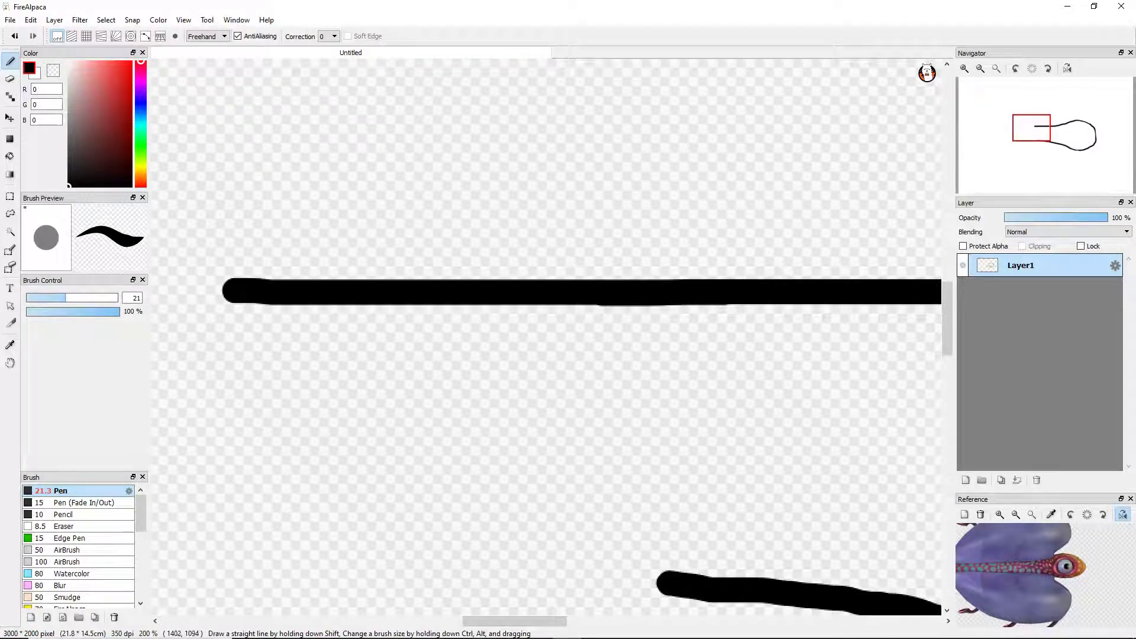
{"action": "left_click_drag", "start_coordinate": [715, 582], "coordinate": [485, 554]}
{"action": "key", "text": "ctrl+z"}
{"action": "left_click_drag", "start_coordinate": [677, 584], "coordinate": [124, 541]}
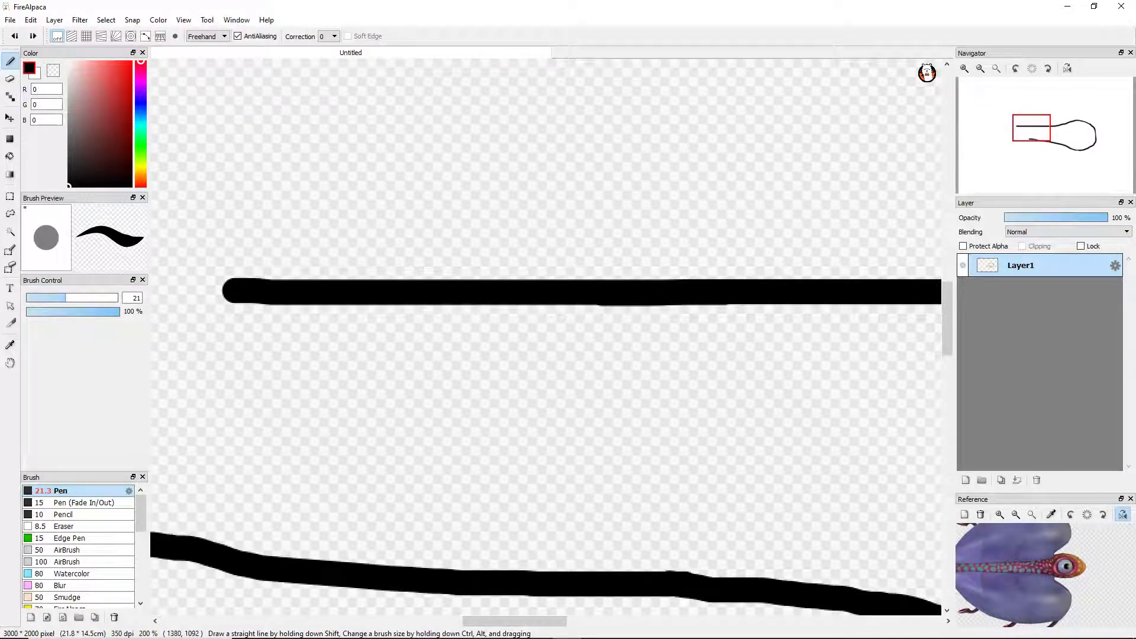
Draw a pointed tail tip joining the left ends of the two body lines.
{"action": "scroll", "coordinate": [585, 439], "scroll_direction": "down", "scroll_amount": 6}
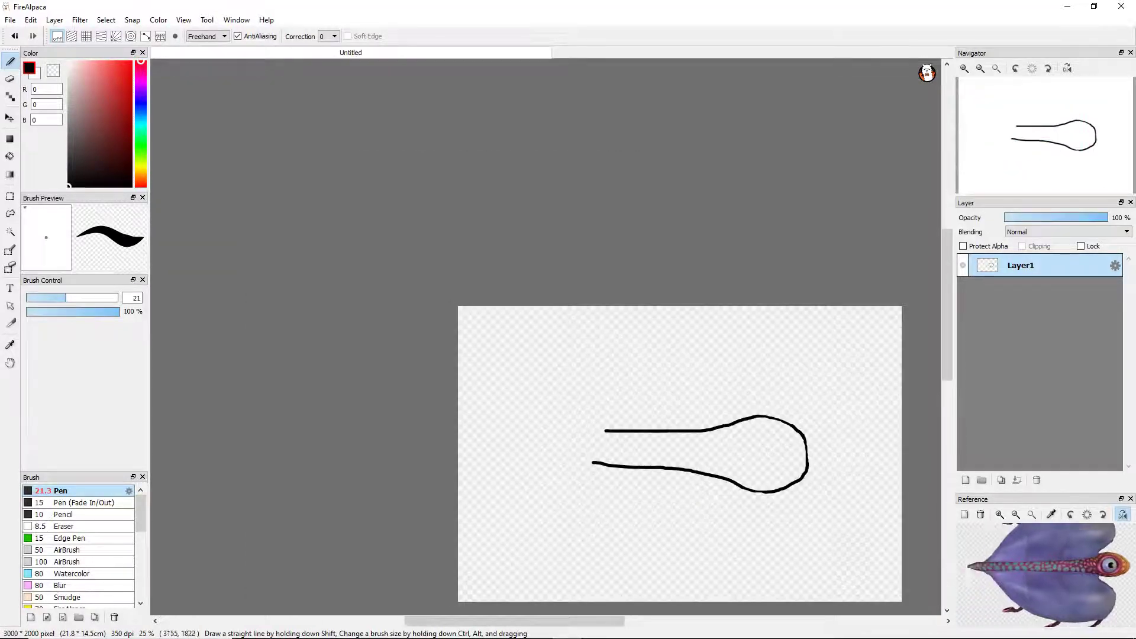
{"action": "scroll", "coordinate": [596, 455], "scroll_direction": "up", "scroll_amount": 2}
{"action": "scroll", "coordinate": [596, 449], "scroll_direction": "up", "scroll_amount": 4}
{"action": "mouse_move", "coordinate": [828, 155]}
{"action": "left_mouse_down"}
{"action": "mouse_move", "coordinate": [652, 149]}
{"action": "mouse_move", "coordinate": [467, 154]}
{"action": "mouse_move", "coordinate": [175, 263]}
{"action": "mouse_move", "coordinate": [244, 376]}
{"action": "mouse_move", "coordinate": [545, 532]}
{"action": "mouse_move", "coordinate": [564, 514]}
{"action": "left_mouse_up"}
{"action": "scroll", "coordinate": [564, 515], "scroll_direction": "down", "scroll_amount": 8}
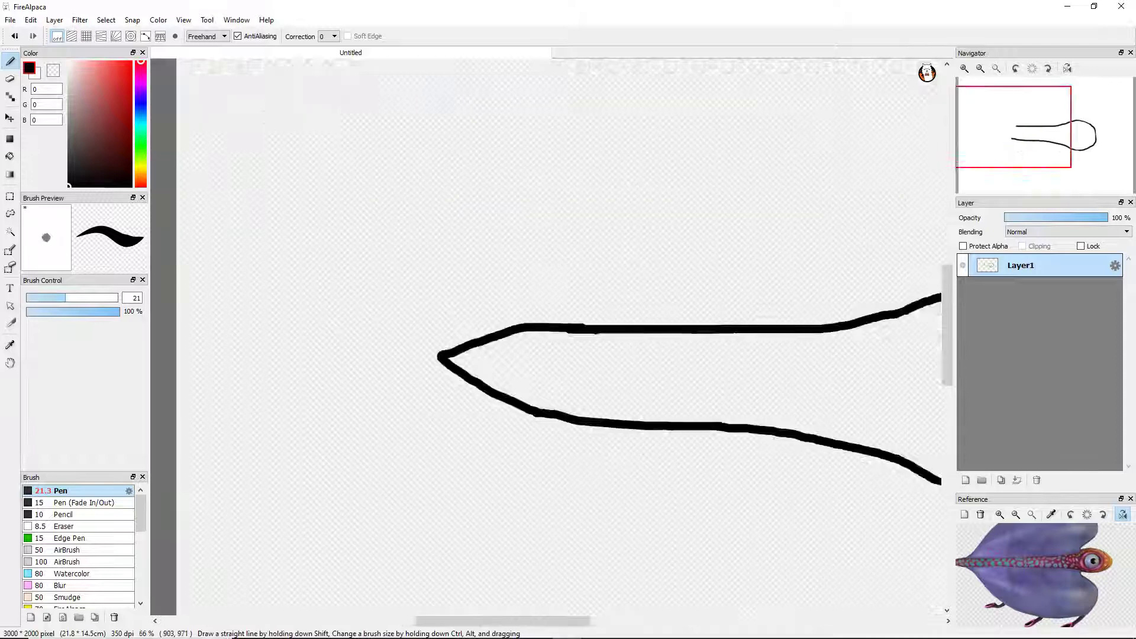
Draw a bent leg line rising from the upper body edge where the head begins to widen.
{"action": "scroll", "coordinate": [710, 399], "scroll_direction": "up", "scroll_amount": 3}
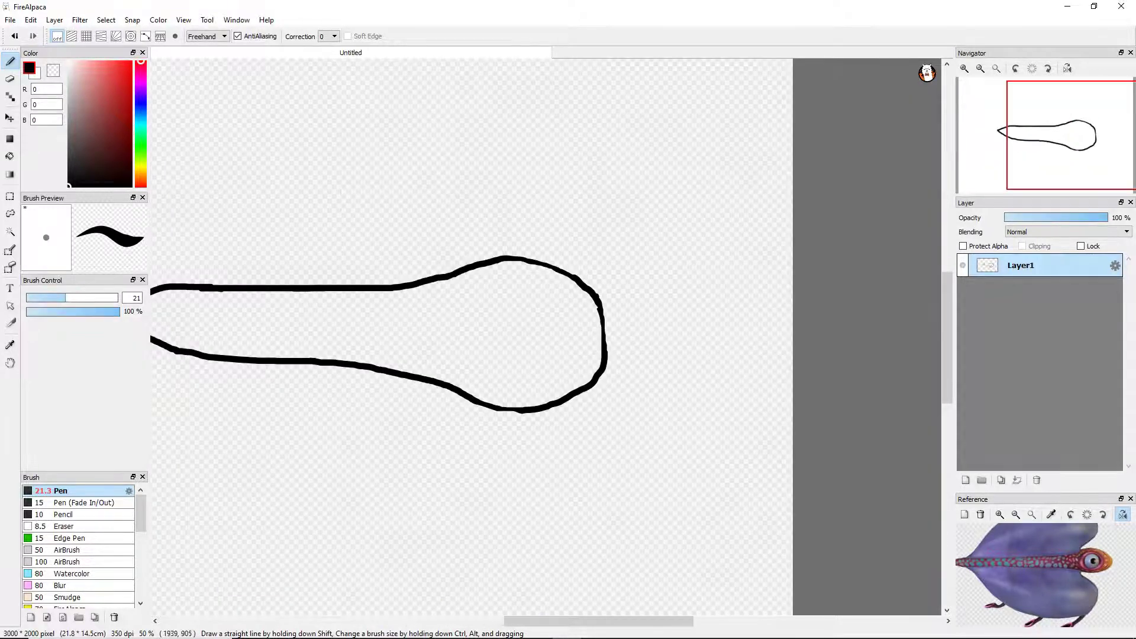
{"action": "scroll", "coordinate": [524, 337], "scroll_direction": "down", "scroll_amount": 3}
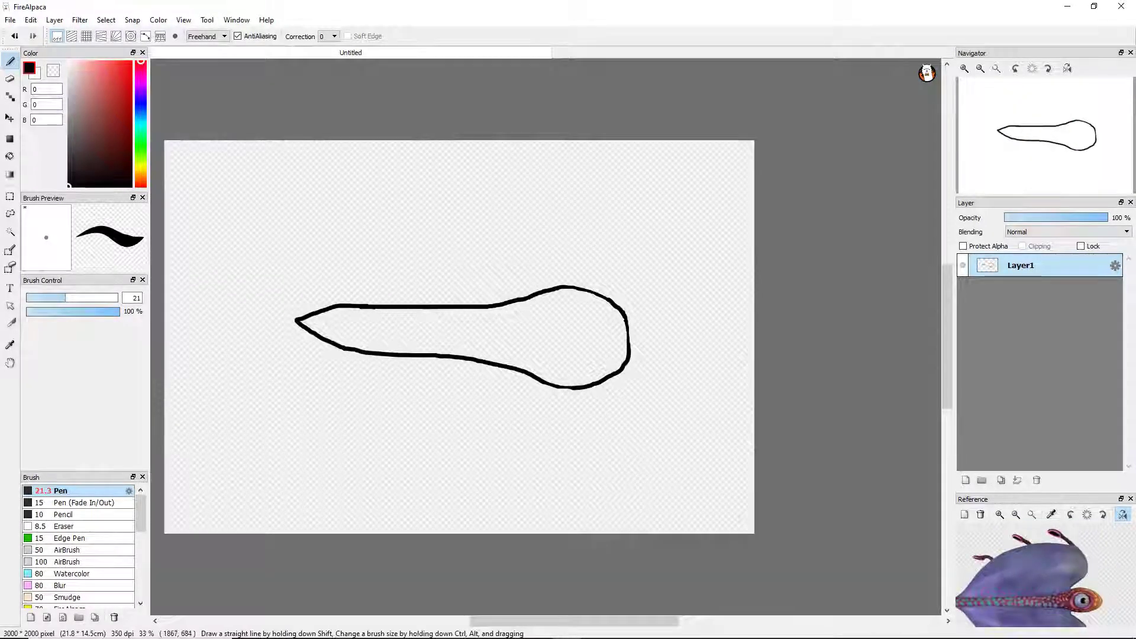
{"action": "scroll", "coordinate": [521, 287], "scroll_direction": "up", "scroll_amount": 3}
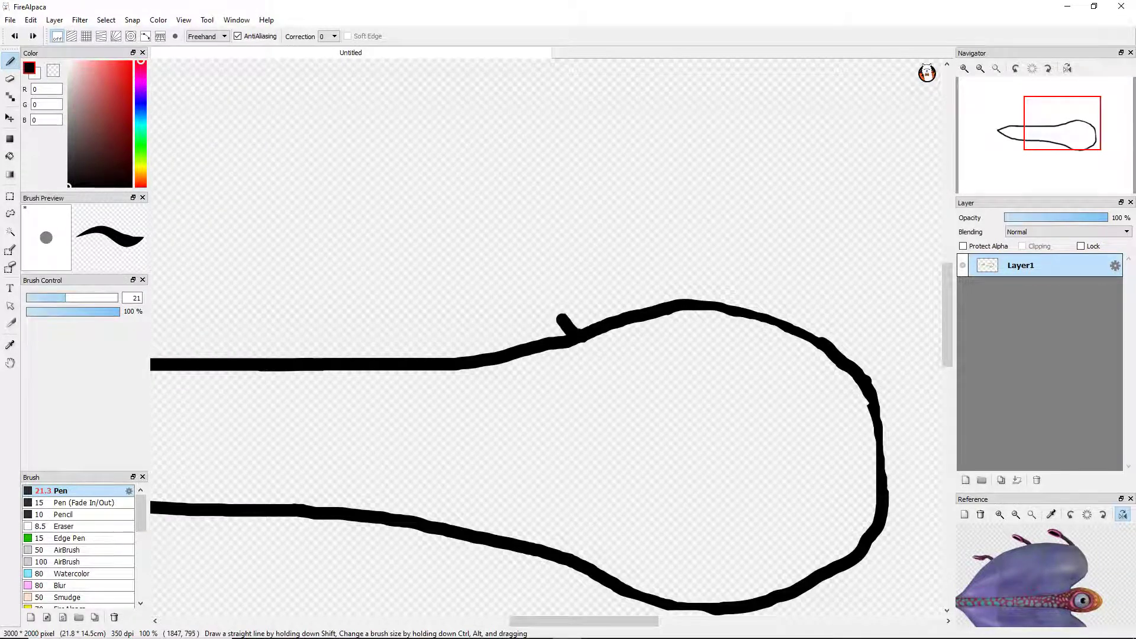
{"action": "scroll", "coordinate": [588, 317], "scroll_direction": "up", "scroll_amount": 4}
{"action": "mouse_move", "coordinate": [588, 317]}
{"action": "left_mouse_down"}
{"action": "mouse_move", "coordinate": [520, 157]}
{"action": "mouse_move", "coordinate": [497, 60]}
{"action": "left_mouse_up"}
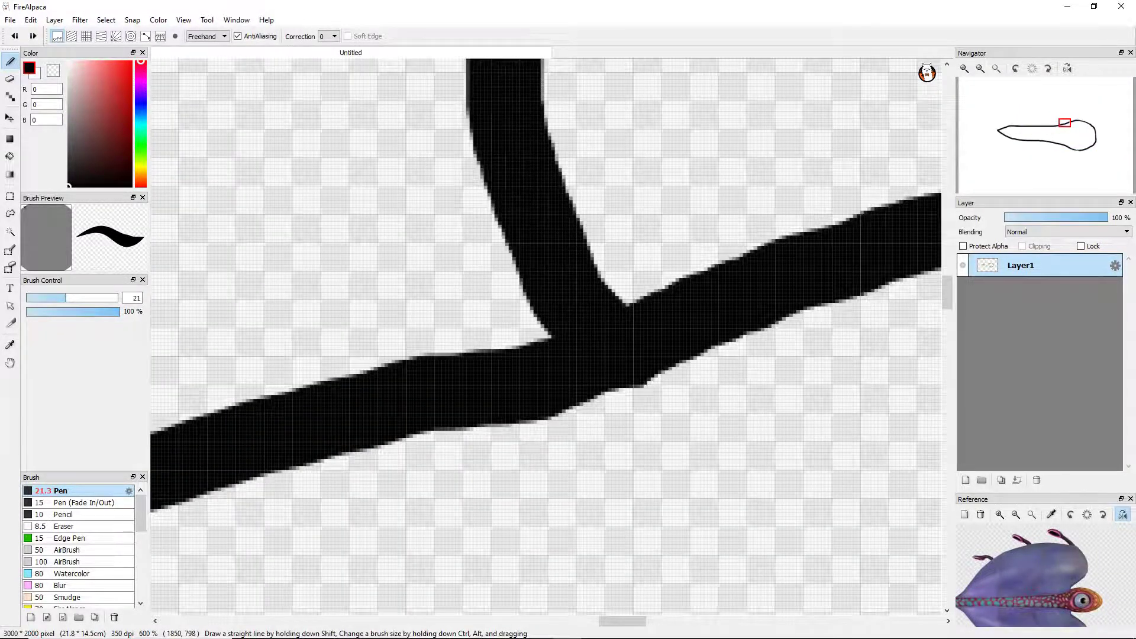
{"action": "scroll", "coordinate": [502, 65], "scroll_direction": "down", "scroll_amount": 5}
{"action": "scroll", "coordinate": [675, 369], "scroll_direction": "up", "scroll_amount": 4}
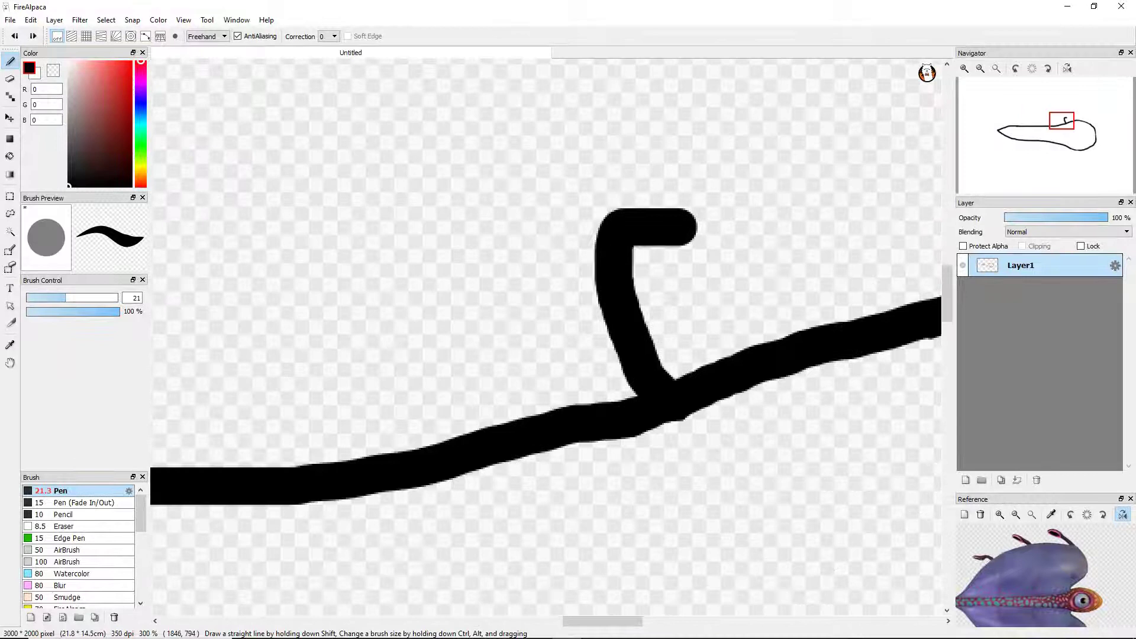
{"action": "mouse_move", "coordinate": [665, 373]}
{"action": "left_mouse_down"}
{"action": "mouse_move", "coordinate": [643, 245]}
{"action": "mouse_move", "coordinate": [758, 80]}
{"action": "left_mouse_up"}
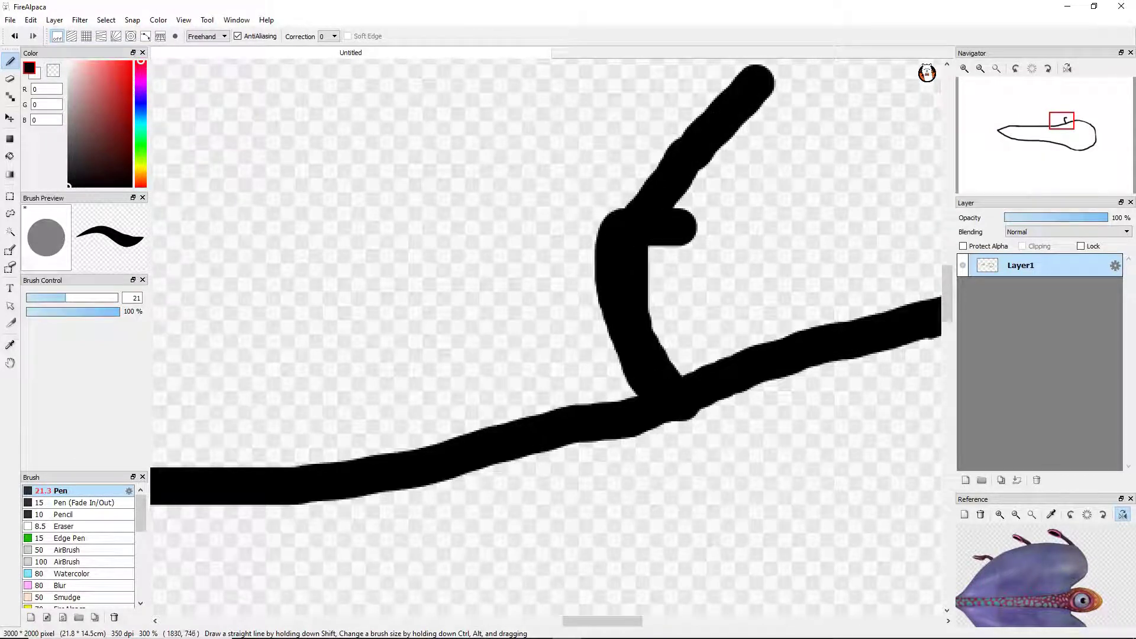
Erase the short stub beside the leg's bend and reshape the bend's outer edge with the pen.
{"action": "left_click", "coordinate": [10, 79]}
{"action": "left_click_drag", "start_coordinate": [691, 214], "coordinate": [644, 248]}
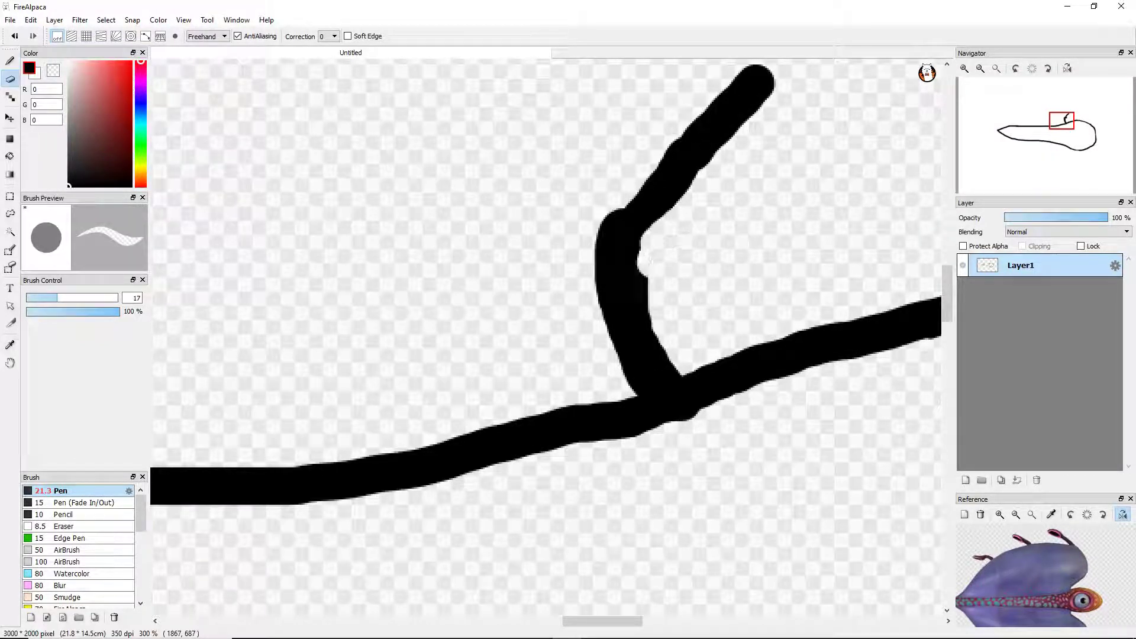
{"action": "left_click_drag", "start_coordinate": [627, 207], "coordinate": [606, 290]}
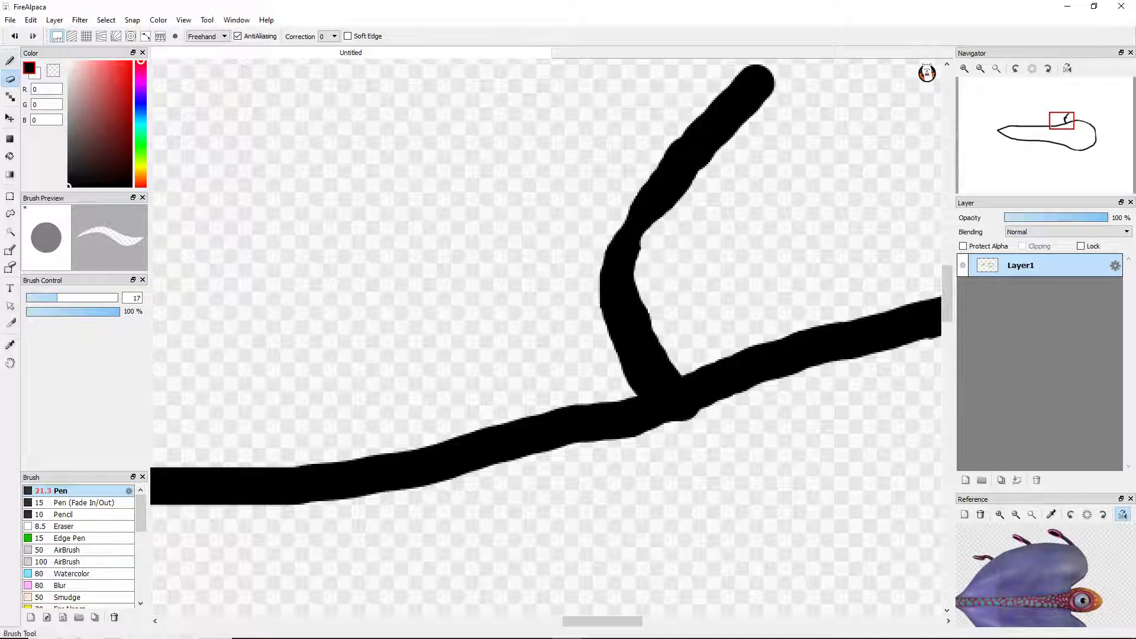
{"action": "key", "text": "b"}
{"action": "left_click_drag", "start_coordinate": [639, 189], "coordinate": [601, 296]}
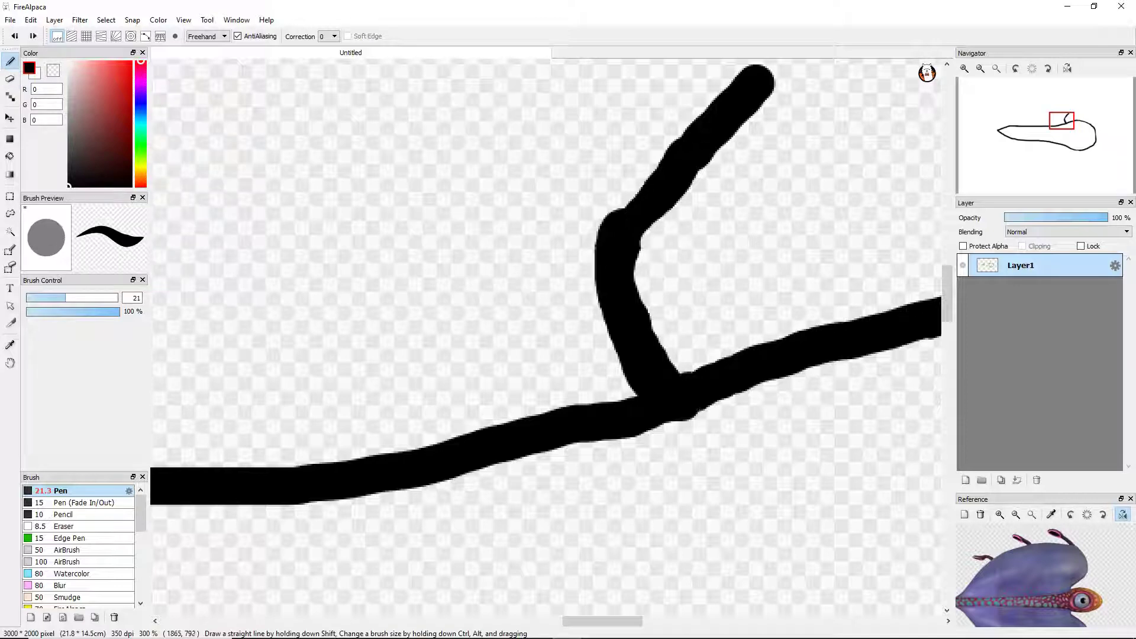
{"action": "mouse_move", "coordinate": [597, 338]}
{"action": "left_mouse_down"}
{"action": "mouse_move", "coordinate": [608, 290]}
{"action": "mouse_move", "coordinate": [695, 183]}
{"action": "left_mouse_up"}
{"action": "key", "text": "ctrl+z"}
Draw a longer leg line from the same base, curving up and to the right of the first one.
{"action": "left_click", "coordinate": [685, 369]}
{"action": "mouse_move", "coordinate": [653, 332]}
{"action": "left_mouse_down"}
{"action": "mouse_move", "coordinate": [674, 237]}
{"action": "mouse_move", "coordinate": [834, 83]}
{"action": "mouse_move", "coordinate": [905, 56]}
{"action": "left_mouse_up"}
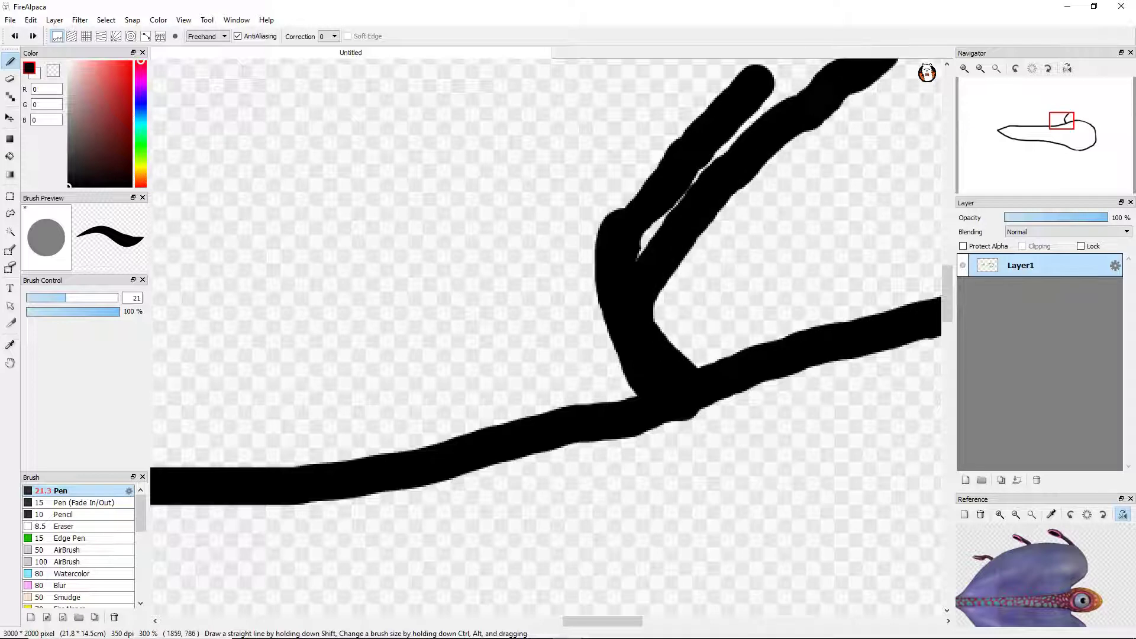
Erase the first leg line and its bend to the left of the longer curve.
{"action": "key", "text": "e"}
{"action": "left_click_drag", "start_coordinate": [769, 74], "coordinate": [666, 166]}
{"action": "left_click_drag", "start_coordinate": [744, 88], "coordinate": [695, 172]}
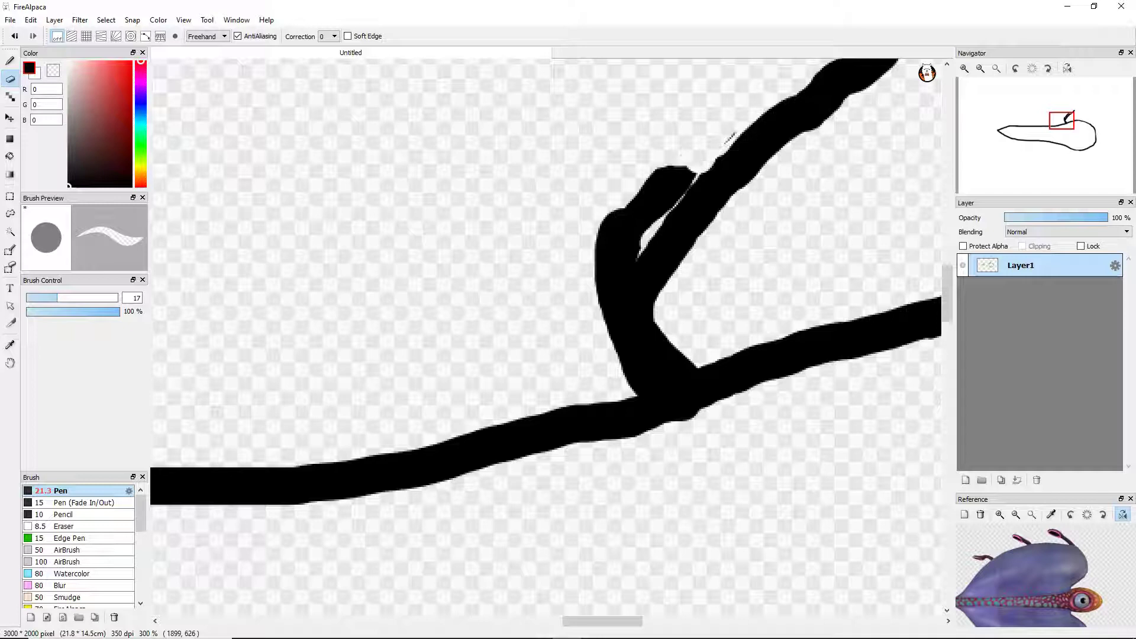
{"action": "mouse_move", "coordinate": [730, 137]}
{"action": "left_mouse_down"}
{"action": "mouse_move", "coordinate": [615, 308]}
{"action": "mouse_move", "coordinate": [645, 385]}
{"action": "mouse_move", "coordinate": [630, 204]}
{"action": "left_mouse_up"}
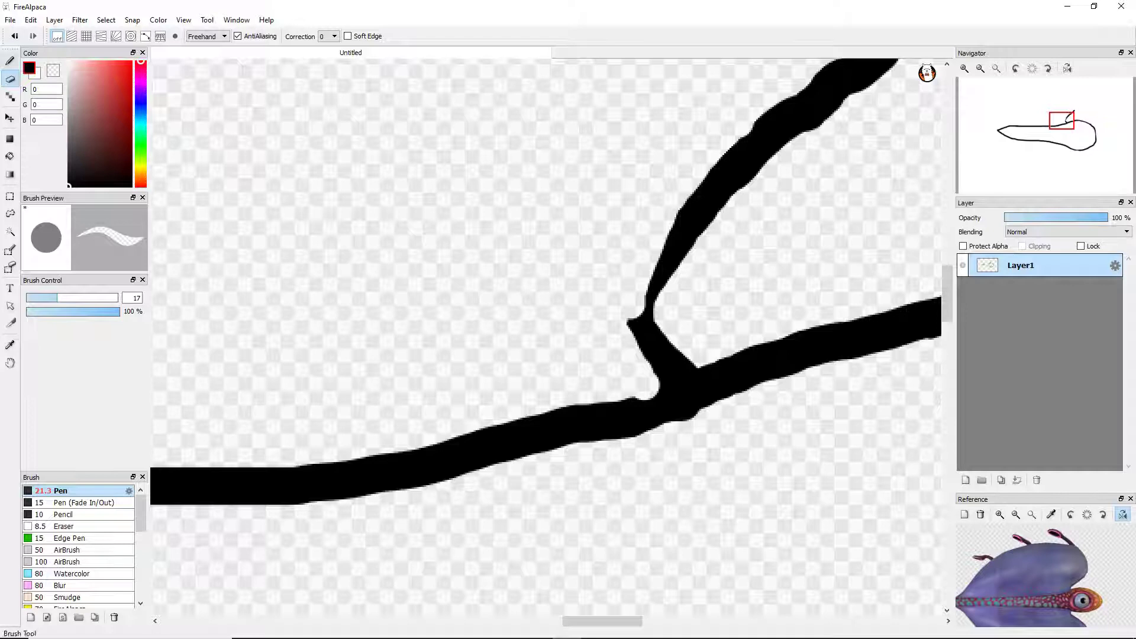
Thicken the thin curved line rising from the upper body edge with the pen and extend it upward as the wing's front edge.
{"action": "key", "text": "b"}
{"action": "mouse_move", "coordinate": [828, 74]}
{"action": "left_mouse_down"}
{"action": "mouse_move", "coordinate": [769, 112]}
{"action": "mouse_move", "coordinate": [645, 260]}
{"action": "mouse_move", "coordinate": [641, 316]}
{"action": "mouse_move", "coordinate": [689, 361]}
{"action": "left_mouse_up"}
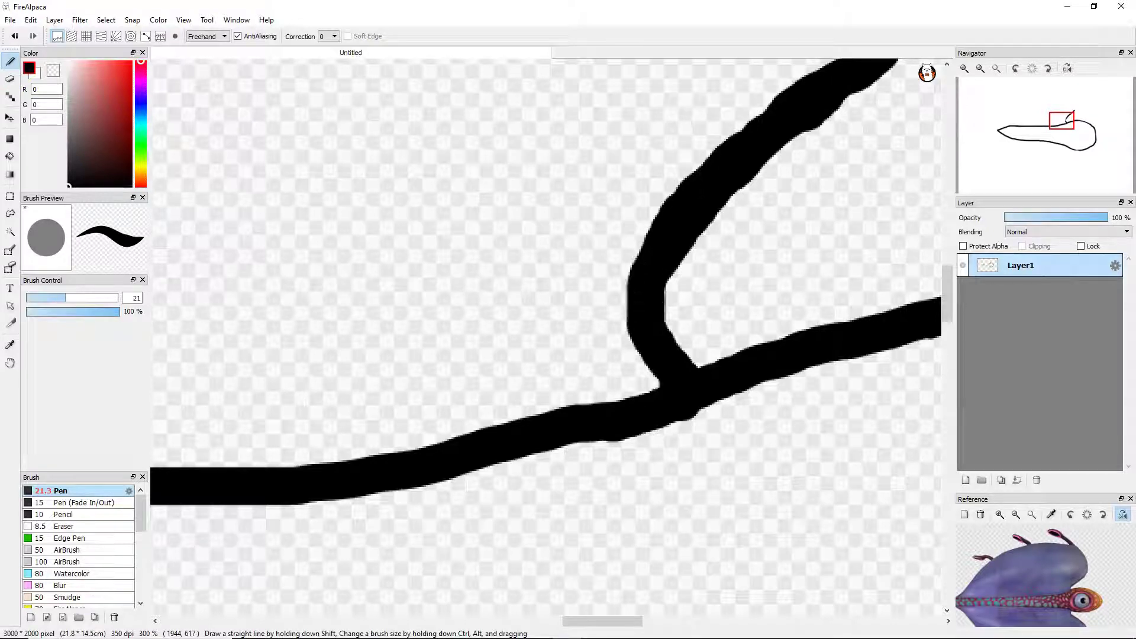
{"action": "scroll", "coordinate": [546, 336], "scroll_direction": "down", "scroll_amount": 6}
{"action": "scroll", "coordinate": [545, 336], "scroll_direction": "up", "scroll_amount": 3}
{"action": "scroll", "coordinate": [607, 404], "scroll_direction": "up", "scroll_amount": 2}
{"action": "mouse_move", "coordinate": [595, 387]}
{"action": "left_mouse_down"}
{"action": "mouse_move", "coordinate": [639, 343]}
{"action": "mouse_move", "coordinate": [755, 155]}
{"action": "mouse_move", "coordinate": [731, 59]}
{"action": "left_mouse_up"}
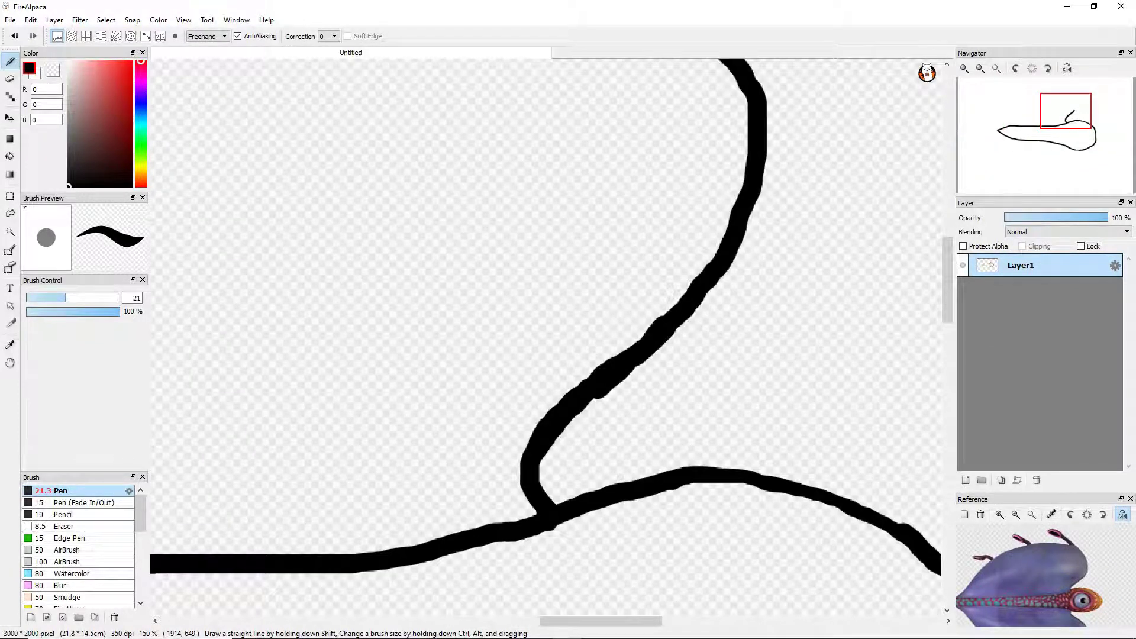
Draw the wing's rounded front curve and carry it over the top, sweeping back toward the tail.
{"action": "scroll", "coordinate": [545, 336], "scroll_direction": "down", "scroll_amount": 4}
{"action": "scroll", "coordinate": [546, 336], "scroll_direction": "up", "scroll_amount": 4}
{"action": "mouse_move", "coordinate": [582, 324]}
{"action": "left_mouse_down"}
{"action": "mouse_move", "coordinate": [674, 195]}
{"action": "mouse_move", "coordinate": [680, 59]}
{"action": "left_mouse_up"}
{"action": "scroll", "coordinate": [651, 237], "scroll_direction": "down", "scroll_amount": 4}
{"action": "scroll", "coordinate": [649, 381], "scroll_direction": "up", "scroll_amount": 4}
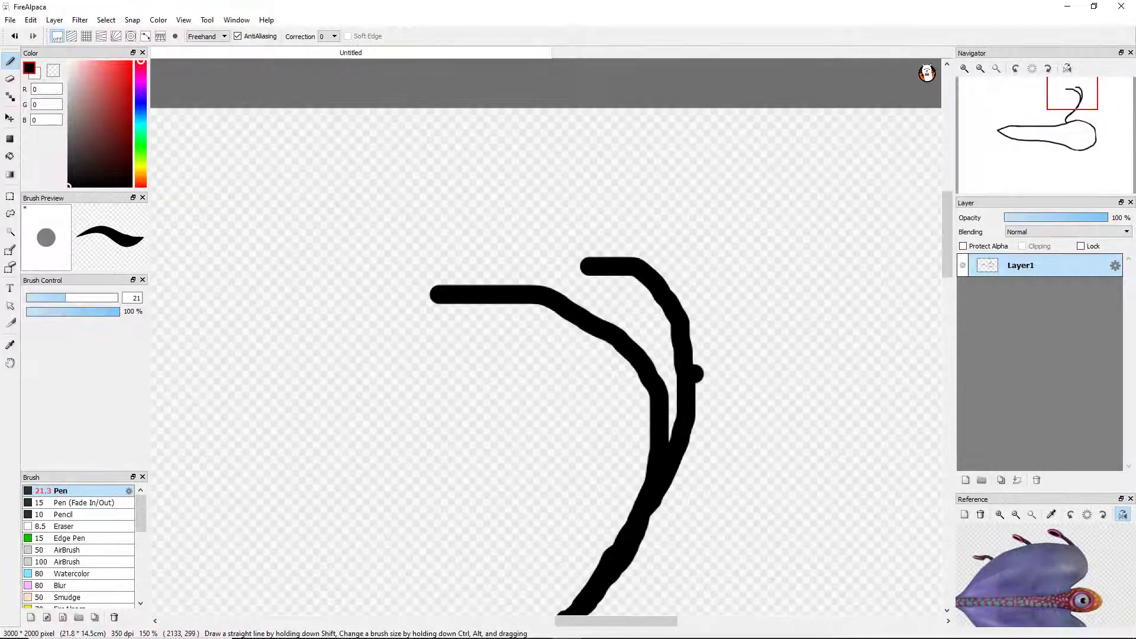
{"action": "mouse_move", "coordinate": [695, 382]}
{"action": "left_mouse_down"}
{"action": "mouse_move", "coordinate": [642, 285]}
{"action": "mouse_move", "coordinate": [550, 234]}
{"action": "mouse_move", "coordinate": [403, 197]}
{"action": "mouse_move", "coordinate": [222, 178]}
{"action": "left_mouse_up"}
Erase the shorter inner curve and the leftover stub inside the wing's rounded front.
{"action": "key", "text": "e"}
{"action": "left_click_drag", "start_coordinate": [445, 289], "coordinate": [458, 302]}
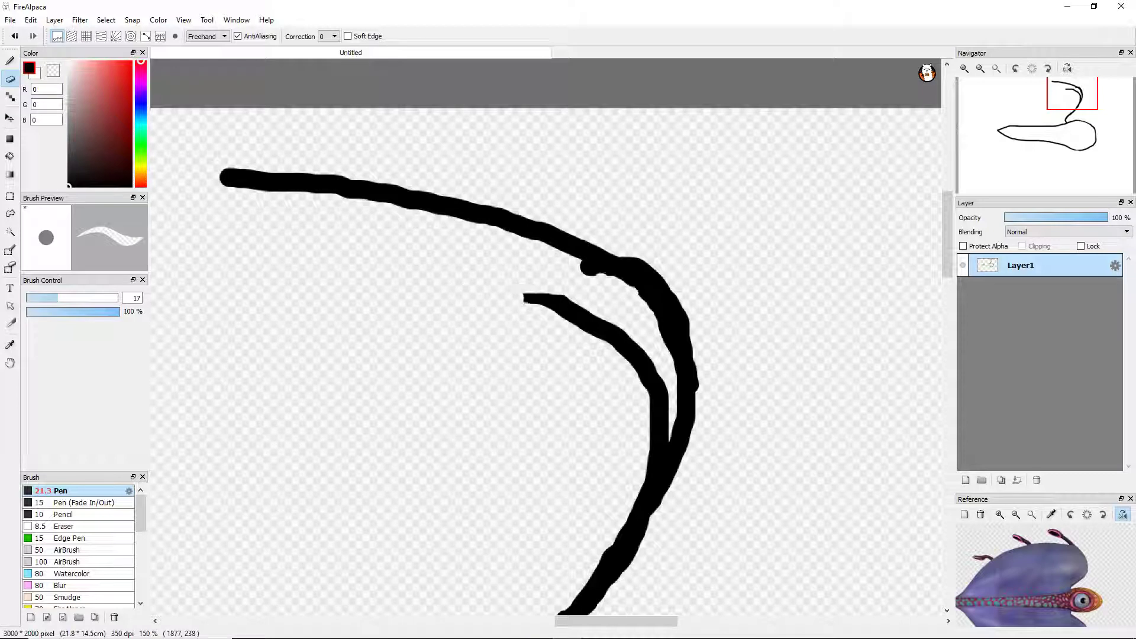
{"action": "left_click_drag", "start_coordinate": [659, 383], "coordinate": [657, 467]}
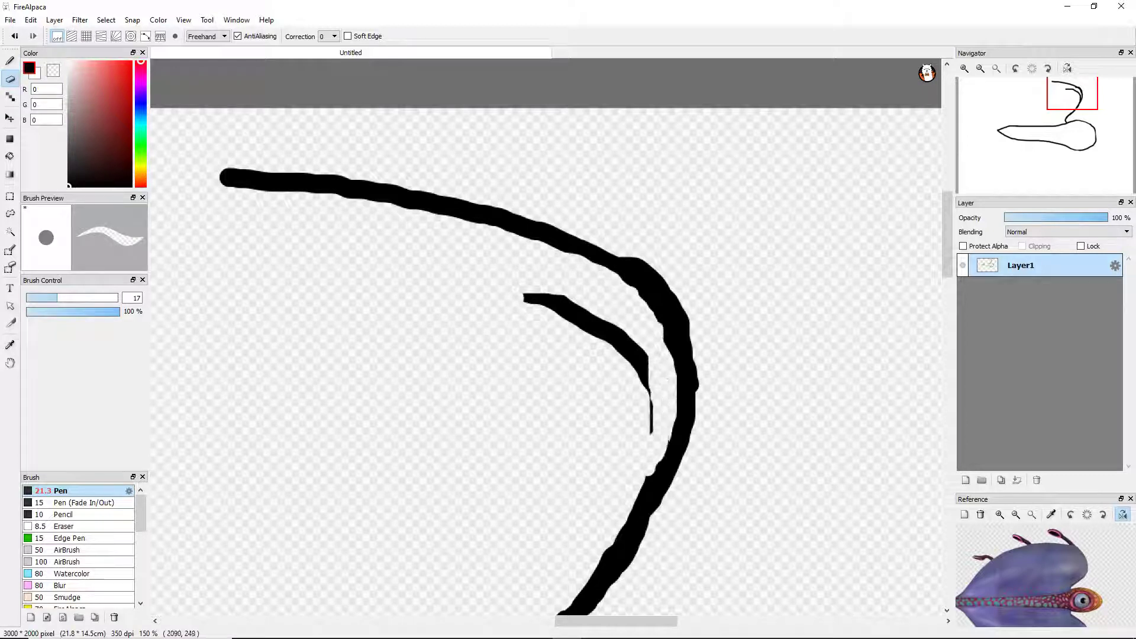
{"action": "left_click_drag", "start_coordinate": [648, 370], "coordinate": [523, 302]}
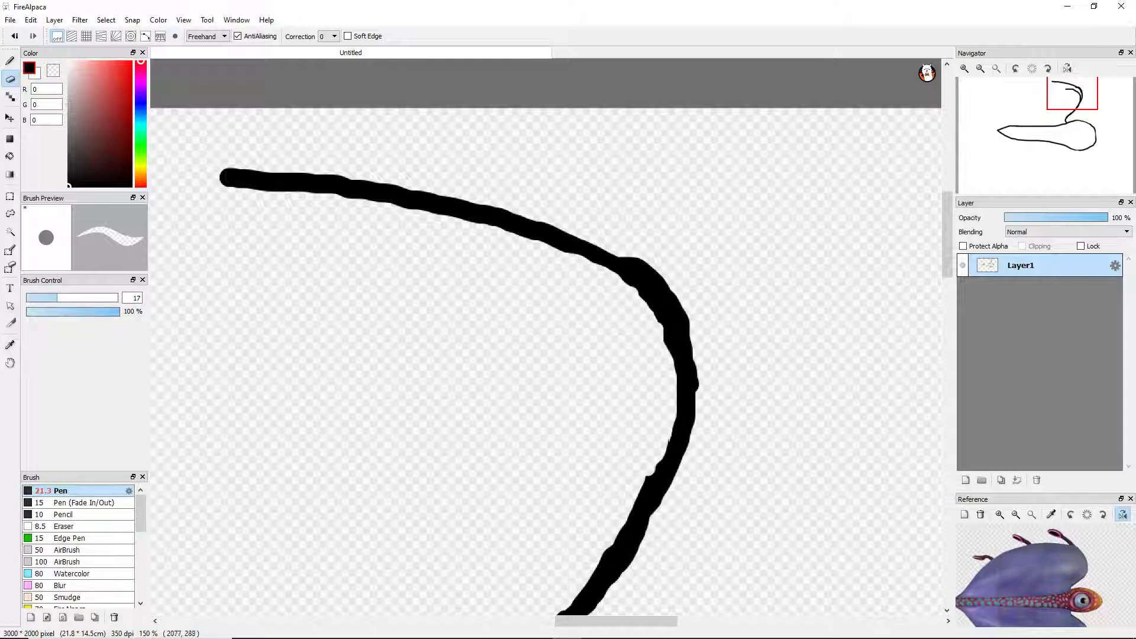
Draw the wing's upper edge sloping from its peak down toward the tail, and undo the surplus second stroke.
{"action": "scroll", "coordinate": [545, 337], "scroll_direction": "down", "scroll_amount": 4}
{"action": "scroll", "coordinate": [546, 337], "scroll_direction": "up", "scroll_amount": 2}
{"action": "key", "text": "b"}
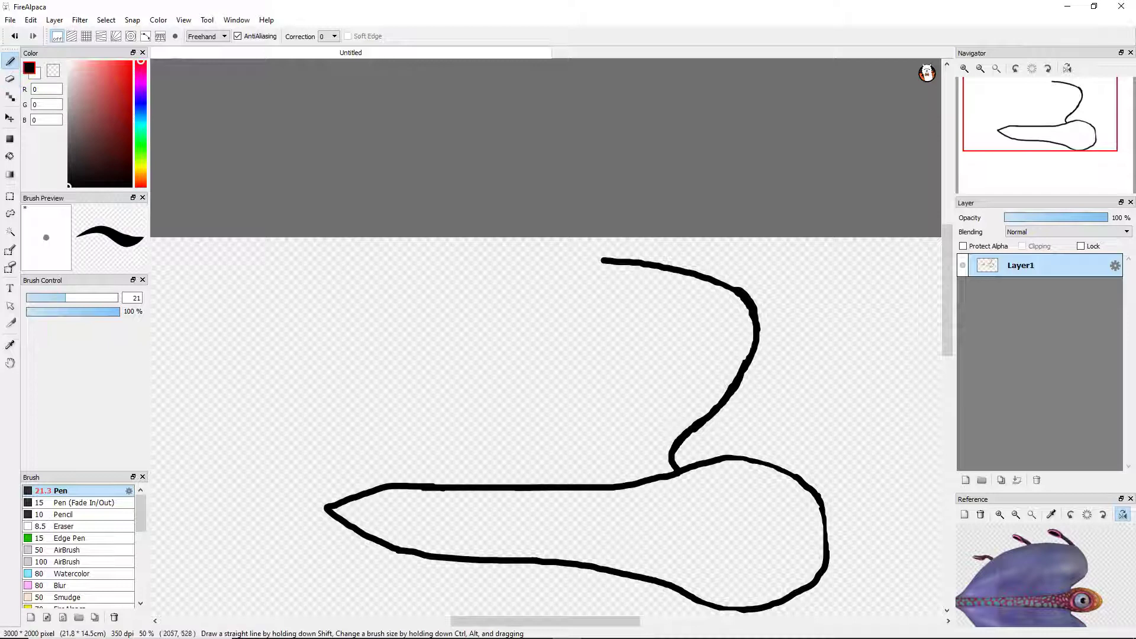
{"action": "scroll", "coordinate": [672, 284], "scroll_direction": "up", "scroll_amount": 2}
{"action": "mouse_move", "coordinate": [697, 262]}
{"action": "left_mouse_down"}
{"action": "mouse_move", "coordinate": [555, 247]}
{"action": "mouse_move", "coordinate": [299, 370]}
{"action": "mouse_move", "coordinate": [172, 479]}
{"action": "left_mouse_up"}
{"action": "scroll", "coordinate": [423, 514], "scroll_direction": "down", "scroll_amount": 4}
{"action": "scroll", "coordinate": [423, 514], "scroll_direction": "up", "scroll_amount": 1}
{"action": "scroll", "coordinate": [423, 515], "scroll_direction": "up", "scroll_amount": 3}
{"action": "left_click_drag", "start_coordinate": [645, 185], "coordinate": [370, 297]}
{"action": "key", "text": "ctrl+z"}
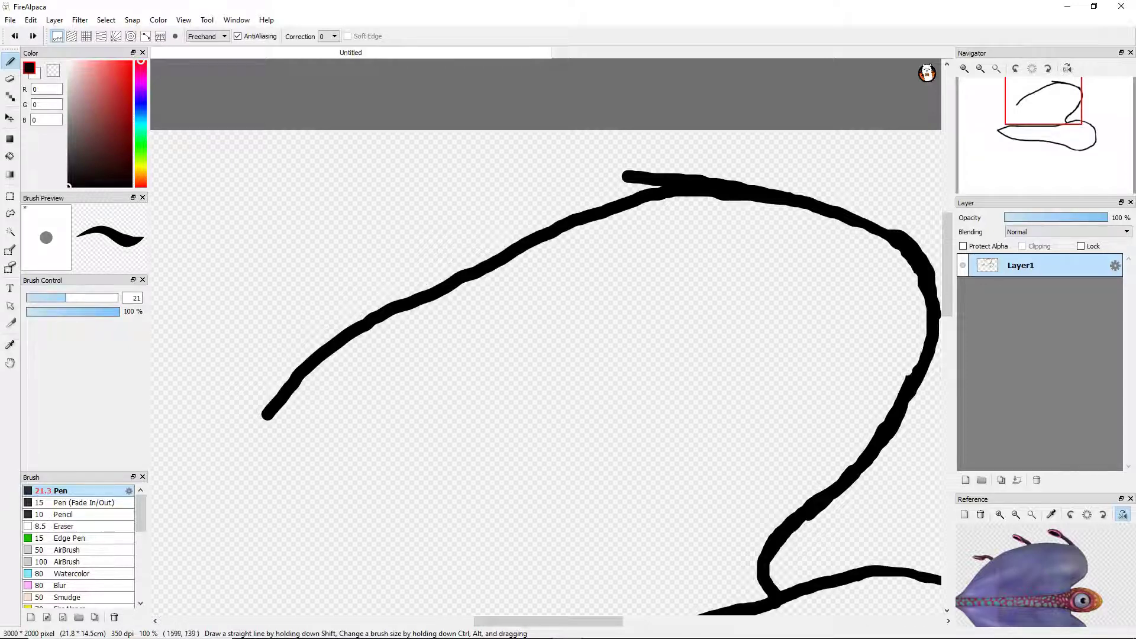
Draw a fuller second curve just outside the wing's sloping upper edge, starting near the peak.
{"action": "scroll", "coordinate": [677, 157], "scroll_direction": "up", "scroll_amount": 2}
{"action": "left_click_drag", "start_coordinate": [648, 222], "coordinate": [464, 220]}
{"action": "scroll", "coordinate": [465, 220], "scroll_direction": "down", "scroll_amount": 2}
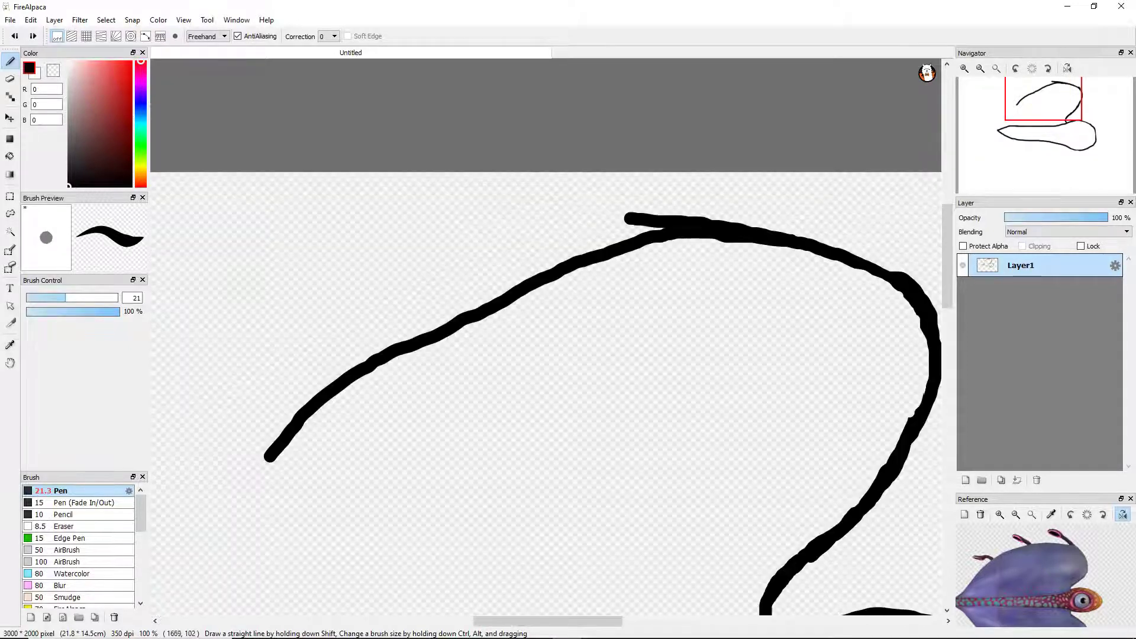
{"action": "mouse_move", "coordinate": [627, 235]}
{"action": "left_mouse_down"}
{"action": "mouse_move", "coordinate": [466, 292]}
{"action": "mouse_move", "coordinate": [208, 467]}
{"action": "left_mouse_up"}
{"action": "scroll", "coordinate": [208, 467], "scroll_direction": "down", "scroll_amount": 3}
Draw a new pointed tail tip beyond the existing one, joining the upper and lower body edges.
{"action": "scroll", "coordinate": [456, 451], "scroll_direction": "up", "scroll_amount": 4}
{"action": "left_click_drag", "start_coordinate": [828, 354], "coordinate": [627, 354]}
{"action": "mouse_move", "coordinate": [852, 543]}
{"action": "left_mouse_down"}
{"action": "mouse_move", "coordinate": [676, 539]}
{"action": "mouse_move", "coordinate": [499, 410]}
{"action": "mouse_move", "coordinate": [586, 395]}
{"action": "mouse_move", "coordinate": [637, 359]}
{"action": "mouse_move", "coordinate": [583, 364]}
{"action": "mouse_move", "coordinate": [658, 358]}
{"action": "mouse_move", "coordinate": [619, 354]}
{"action": "mouse_move", "coordinate": [562, 389]}
{"action": "left_mouse_up"}
{"action": "key", "text": "ctrl+z"}
{"action": "mouse_move", "coordinate": [884, 531]}
{"action": "left_mouse_down"}
{"action": "mouse_move", "coordinate": [754, 547]}
{"action": "mouse_move", "coordinate": [850, 545]}
{"action": "left_mouse_up"}
{"action": "mouse_move", "coordinate": [715, 556]}
{"action": "left_mouse_down"}
{"action": "mouse_move", "coordinate": [603, 515]}
{"action": "mouse_move", "coordinate": [603, 378]}
{"action": "mouse_move", "coordinate": [686, 364]}
{"action": "mouse_move", "coordinate": [467, 417]}
{"action": "mouse_move", "coordinate": [571, 334]}
{"action": "left_mouse_up"}
Erase the old tail tip lines left inside the new pointed tip.
{"action": "key", "text": "e"}
{"action": "scroll", "coordinate": [651, 355], "scroll_direction": "up", "scroll_amount": 2}
{"action": "mouse_move", "coordinate": [681, 335]}
{"action": "left_mouse_down"}
{"action": "mouse_move", "coordinate": [554, 403]}
{"action": "mouse_move", "coordinate": [334, 266]}
{"action": "left_mouse_up"}
{"action": "mouse_move", "coordinate": [545, 408]}
{"action": "left_mouse_down"}
{"action": "mouse_move", "coordinate": [437, 314]}
{"action": "mouse_move", "coordinate": [745, 230]}
{"action": "left_mouse_up"}
{"action": "left_click_drag", "start_coordinate": [846, 213], "coordinate": [568, 255]}
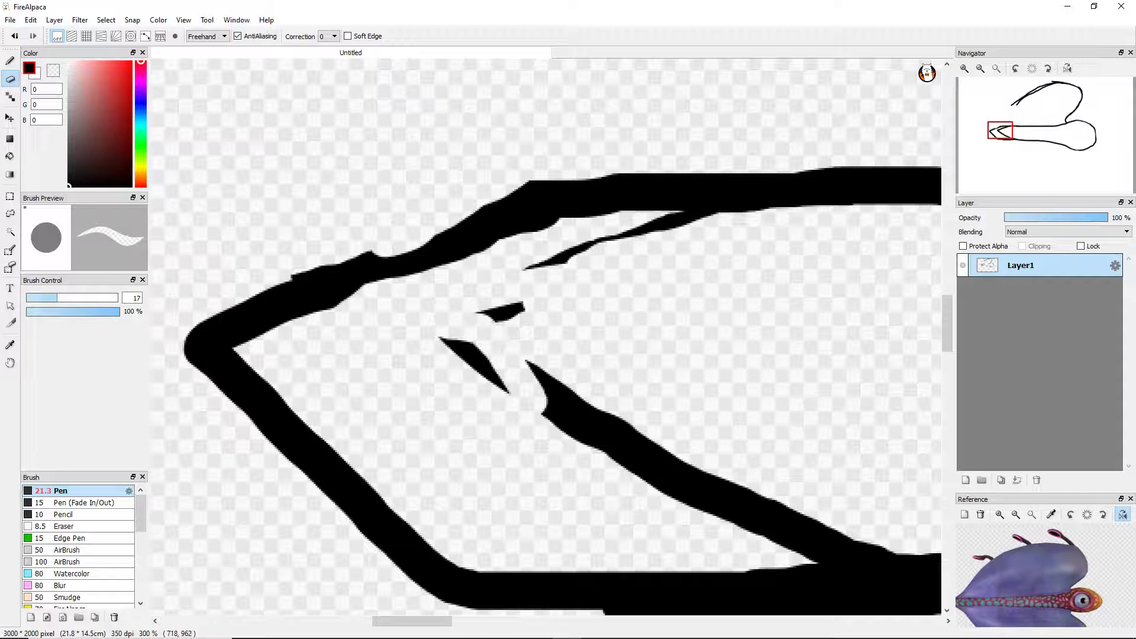
{"action": "left_click_drag", "start_coordinate": [805, 207], "coordinate": [523, 269]}
{"action": "left_click_drag", "start_coordinate": [443, 340], "coordinate": [550, 384]}
{"action": "mouse_move", "coordinate": [473, 364]}
{"action": "left_mouse_down"}
{"action": "mouse_move", "coordinate": [556, 384]}
{"action": "mouse_move", "coordinate": [751, 526]}
{"action": "mouse_move", "coordinate": [923, 547]}
{"action": "mouse_move", "coordinate": [748, 490]}
{"action": "left_mouse_up"}
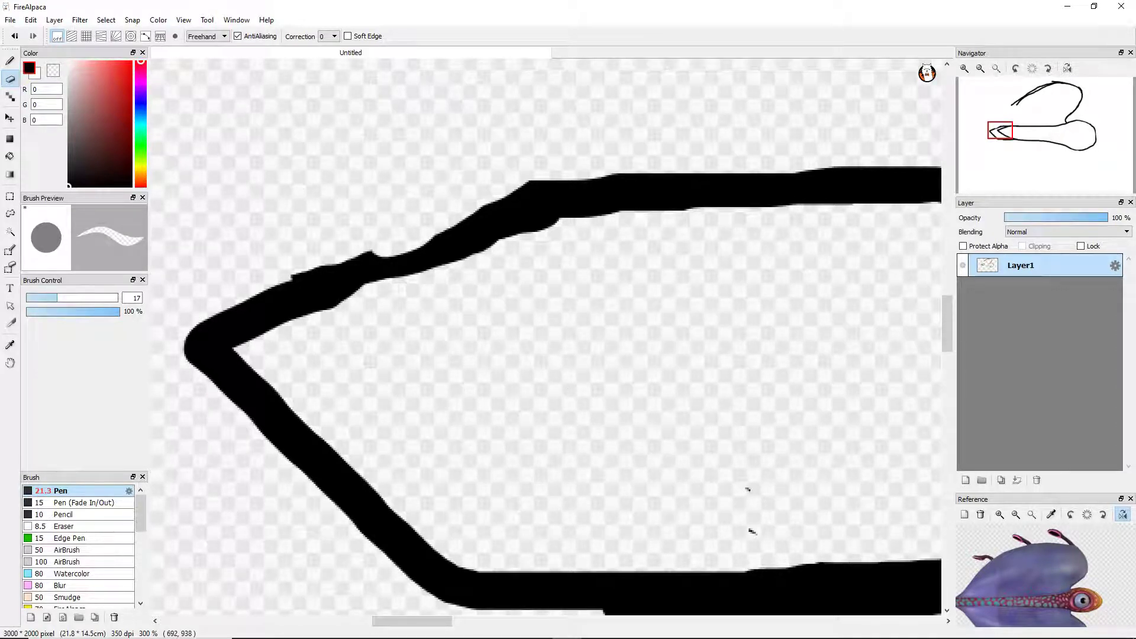
Clean up the lower body line near the tail by erasing its leftover specks and uneven edges.
{"action": "scroll", "coordinate": [751, 530], "scroll_direction": "down", "scroll_amount": 2}
{"action": "scroll", "coordinate": [751, 531], "scroll_direction": "up", "scroll_amount": 4}
{"action": "left_click_drag", "start_coordinate": [650, 526], "coordinate": [178, 532]}
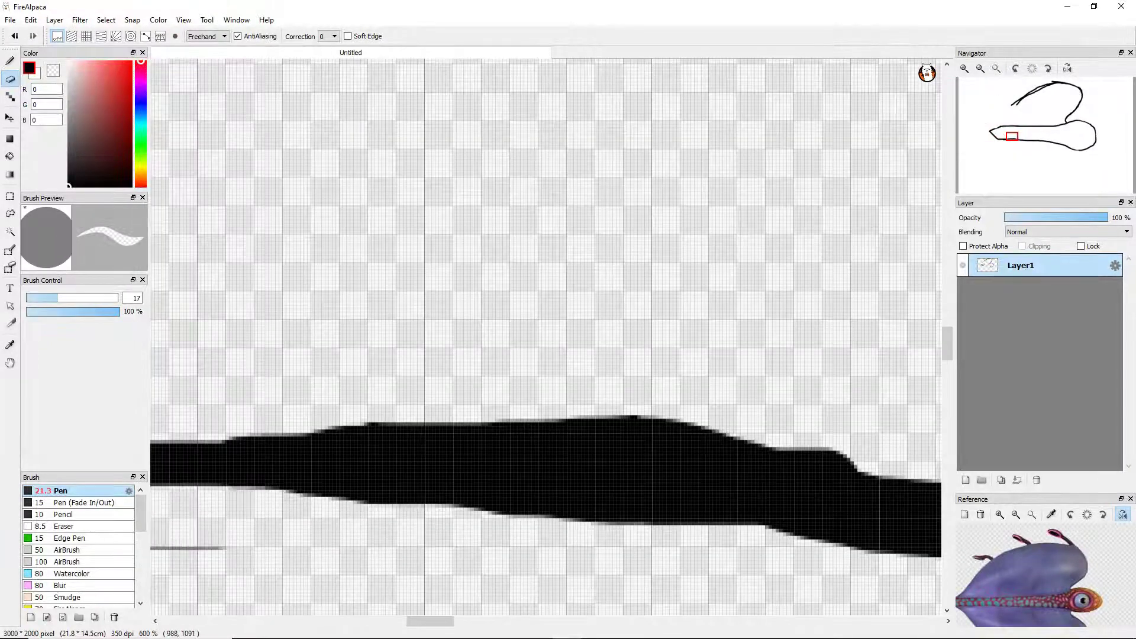
{"action": "scroll", "coordinate": [177, 532], "scroll_direction": "down", "scroll_amount": 2}
{"action": "scroll", "coordinate": [414, 521], "scroll_direction": "up", "scroll_amount": 3}
{"action": "mouse_move", "coordinate": [354, 500]}
{"action": "left_mouse_down"}
{"action": "mouse_move", "coordinate": [876, 515]}
{"action": "mouse_move", "coordinate": [248, 485]}
{"action": "left_mouse_up"}
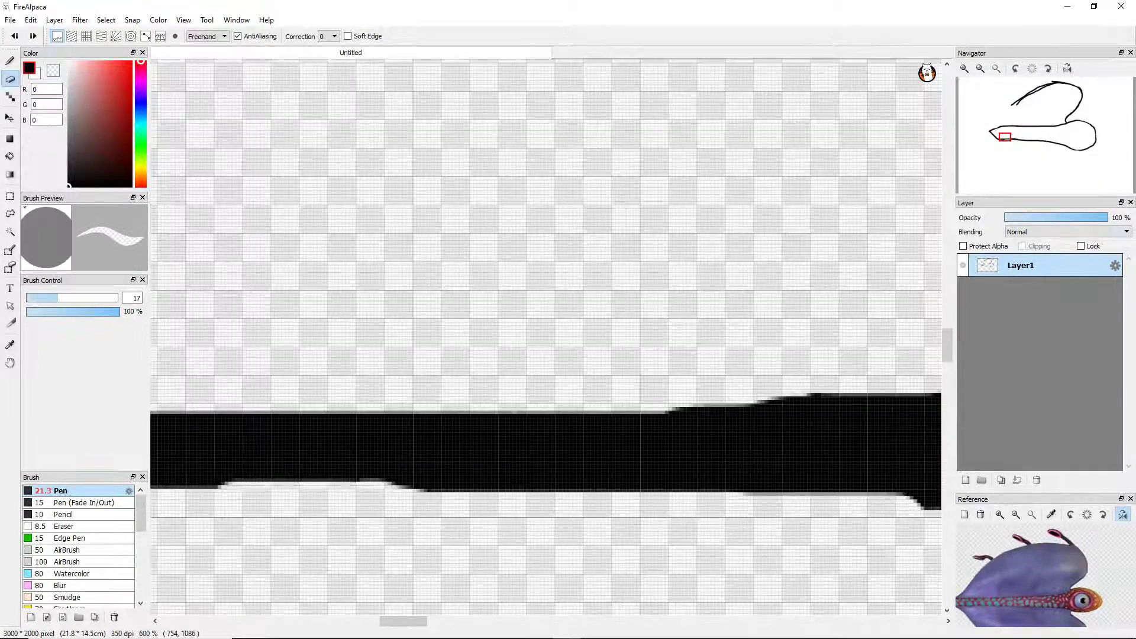
{"action": "left_click_drag", "start_coordinate": [653, 497], "coordinate": [864, 499]}
{"action": "scroll", "coordinate": [864, 500], "scroll_direction": "down", "scroll_amount": 2}
{"action": "left_click_drag", "start_coordinate": [887, 438], "coordinate": [433, 417]}
{"action": "scroll", "coordinate": [433, 417], "scroll_direction": "down", "scroll_amount": 3}
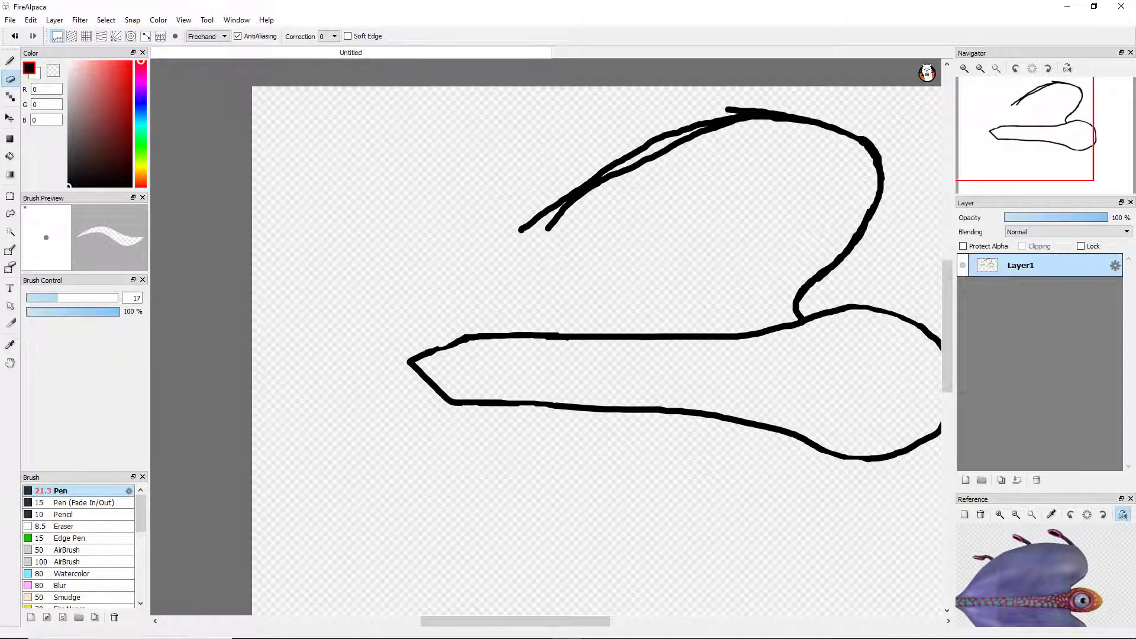
Extend the wing's upper edge down to meet the body outline just behind the tail tip.
{"action": "key", "text": "b"}
{"action": "scroll", "coordinate": [578, 136], "scroll_direction": "up", "scroll_amount": 1}
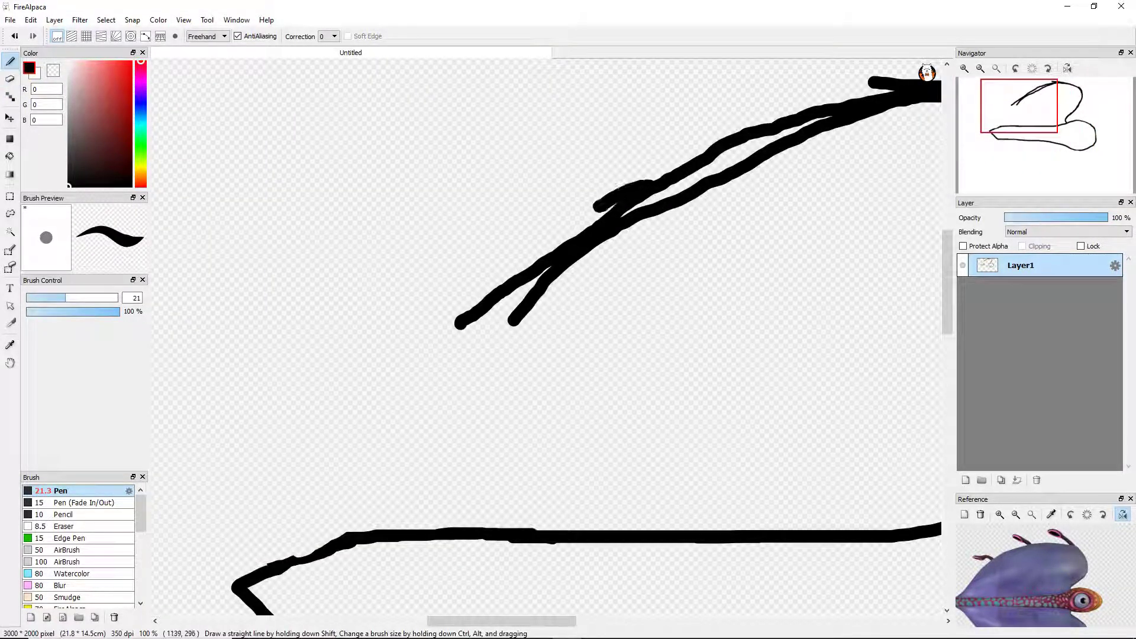
{"action": "scroll", "coordinate": [537, 251], "scroll_direction": "up", "scroll_amount": 1}
{"action": "mouse_move", "coordinate": [582, 261]}
{"action": "left_mouse_down"}
{"action": "mouse_move", "coordinate": [308, 565]}
{"action": "mouse_move", "coordinate": [399, 540]}
{"action": "left_mouse_up"}
{"action": "scroll", "coordinate": [308, 565], "scroll_direction": "down", "scroll_amount": 2}
{"action": "scroll", "coordinate": [338, 579], "scroll_direction": "up", "scroll_amount": 2}
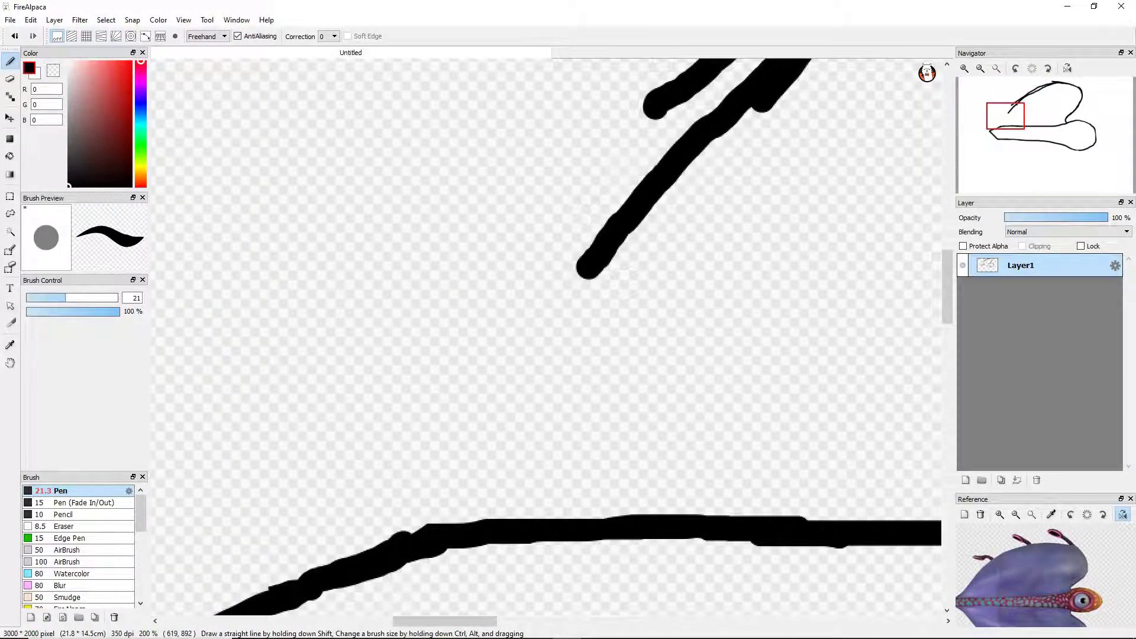
{"action": "mouse_move", "coordinate": [591, 265]}
{"action": "left_mouse_down"}
{"action": "mouse_move", "coordinate": [519, 381]}
{"action": "mouse_move", "coordinate": [375, 527]}
{"action": "mouse_move", "coordinate": [296, 578]}
{"action": "left_mouse_up"}
{"action": "scroll", "coordinate": [296, 578], "scroll_direction": "down", "scroll_amount": 2}
{"action": "scroll", "coordinate": [516, 475], "scroll_direction": "down", "scroll_amount": 2}
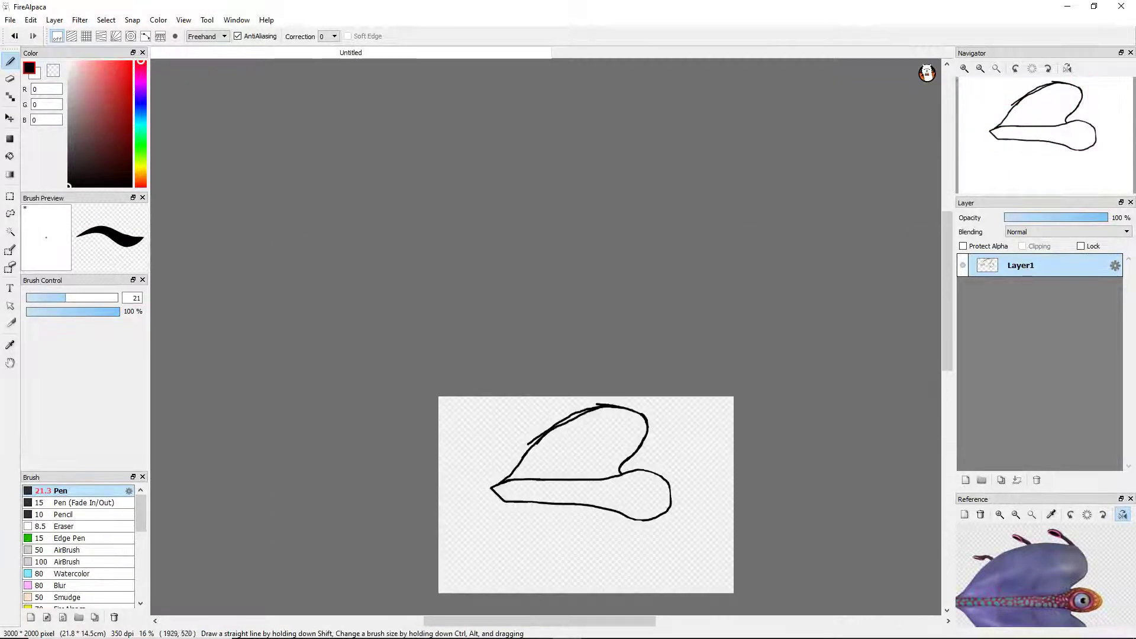
Erase the rough outer edge of the wing line where it bends into the upper body edge.
{"action": "scroll", "coordinate": [516, 475], "scroll_direction": "up", "scroll_amount": 6}
{"action": "mouse_move", "coordinate": [535, 455]}
{"action": "left_mouse_down"}
{"action": "mouse_move", "coordinate": [571, 473]}
{"action": "mouse_move", "coordinate": [474, 284]}
{"action": "mouse_move", "coordinate": [609, 184]}
{"action": "mouse_move", "coordinate": [496, 319]}
{"action": "mouse_move", "coordinate": [562, 420]}
{"action": "left_mouse_up"}
{"action": "key", "text": "e"}
{"action": "mouse_move", "coordinate": [595, 101]}
{"action": "left_mouse_down"}
{"action": "mouse_move", "coordinate": [440, 255]}
{"action": "mouse_move", "coordinate": [423, 408]}
{"action": "left_mouse_up"}
{"action": "mouse_move", "coordinate": [438, 331]}
{"action": "left_mouse_down"}
{"action": "mouse_move", "coordinate": [488, 441]}
{"action": "mouse_move", "coordinate": [396, 408]}
{"action": "left_mouse_up"}
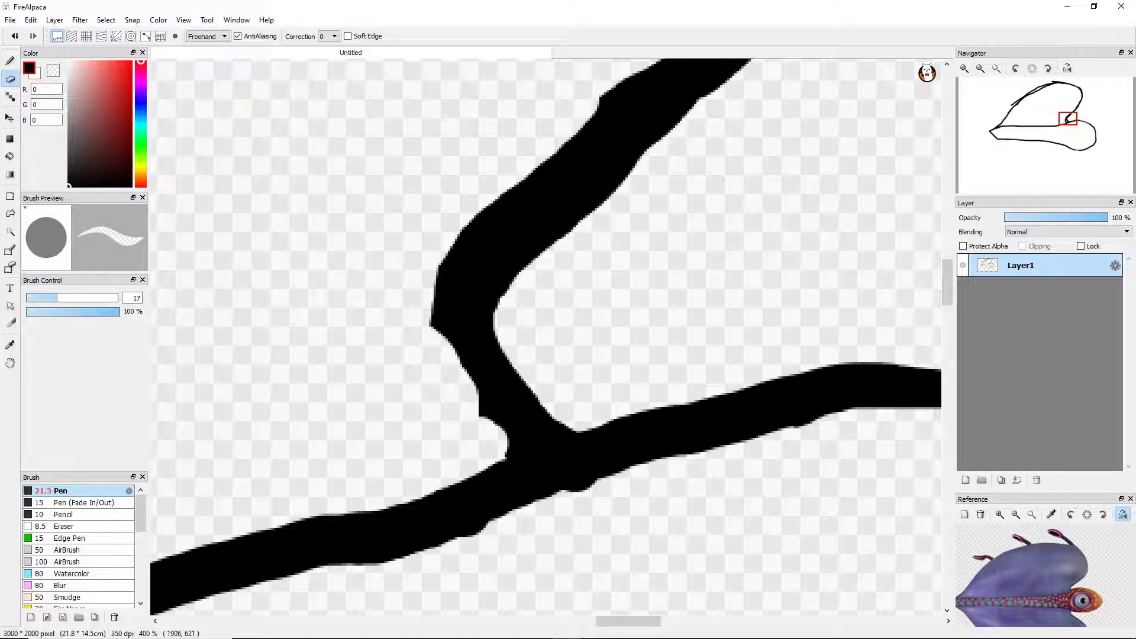
{"action": "left_click_drag", "start_coordinate": [497, 408], "coordinate": [516, 419]}
Redraw the outer edge of the wing's base bend with the pen so it joins the body smoothly.
{"action": "key", "text": "b"}
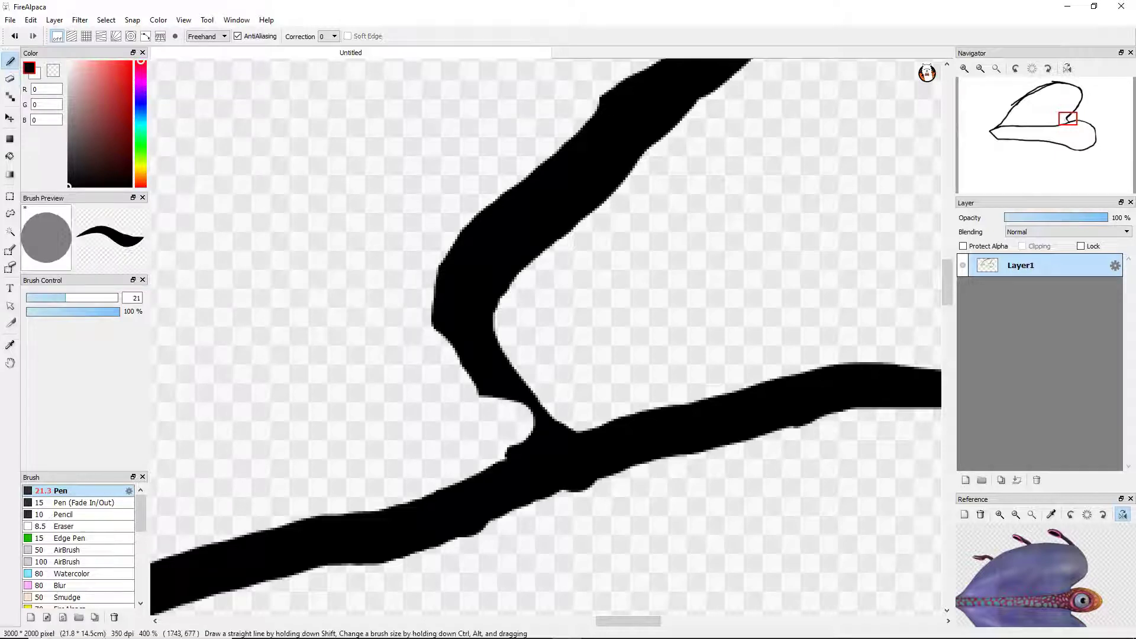
{"action": "mouse_move", "coordinate": [430, 299]}
{"action": "left_mouse_down"}
{"action": "mouse_move", "coordinate": [439, 337]}
{"action": "mouse_move", "coordinate": [512, 429]}
{"action": "mouse_move", "coordinate": [531, 412]}
{"action": "left_mouse_up"}
{"action": "left_click_drag", "start_coordinate": [440, 296], "coordinate": [434, 236]}
{"action": "key", "text": "ctrl+z"}
{"action": "key", "text": "ctrl+z"}
{"action": "left_click_drag", "start_coordinate": [441, 331], "coordinate": [503, 455]}
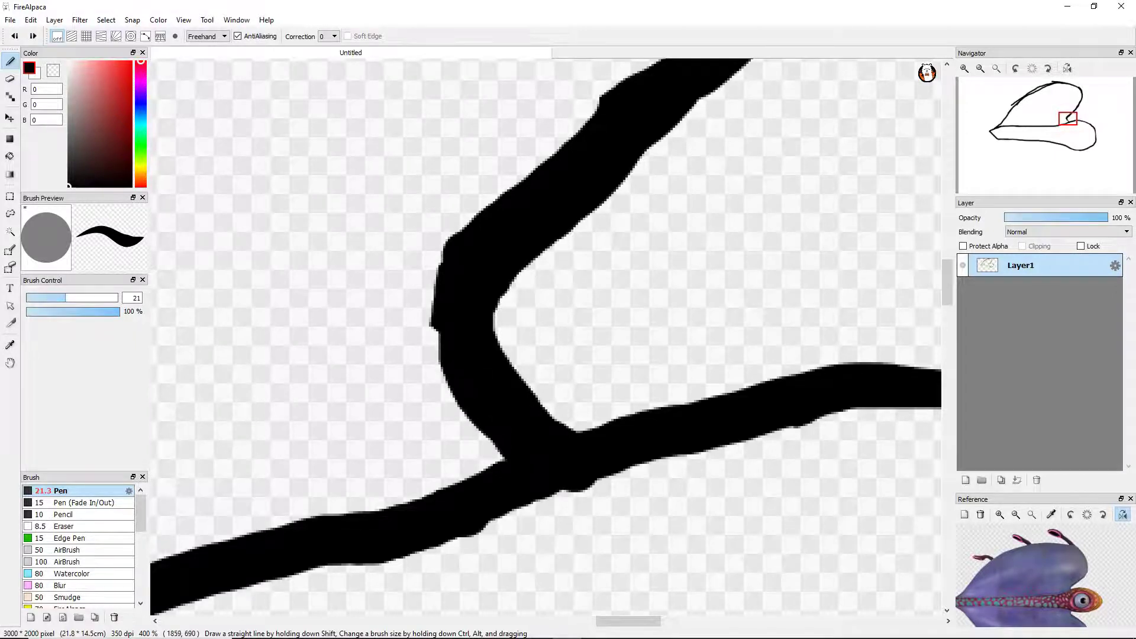
Erase the stray outer line end beside the lower part of the wing's upper edge.
{"action": "scroll", "coordinate": [532, 331], "scroll_direction": "down", "scroll_amount": 3}
{"action": "left_click_drag", "start_coordinate": [532, 237], "coordinate": [533, 473]}
{"action": "scroll", "coordinate": [532, 331], "scroll_direction": "up", "scroll_amount": 2}
{"action": "key", "text": "e"}
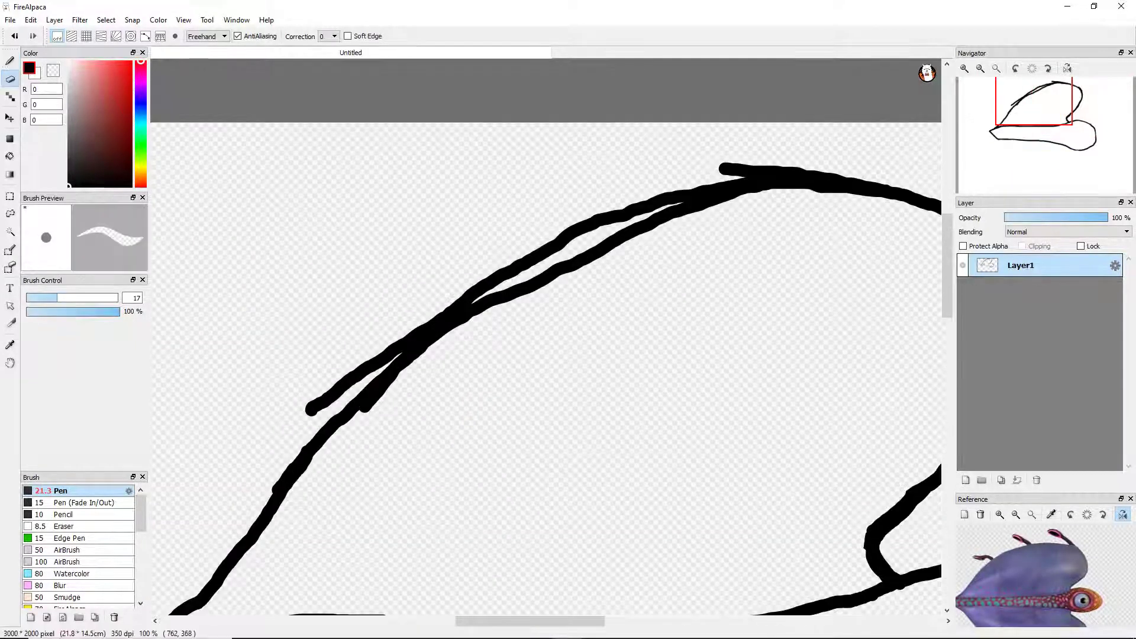
{"action": "scroll", "coordinate": [414, 355], "scroll_direction": "up", "scroll_amount": 3}
{"action": "mouse_move", "coordinate": [470, 553]}
{"action": "left_mouse_down"}
{"action": "mouse_move", "coordinate": [822, 290]}
{"action": "mouse_move", "coordinate": [675, 438]}
{"action": "left_mouse_up"}
{"action": "key", "text": "ctrl+z"}
{"action": "key", "text": "ctrl+z"}
{"action": "left_click_drag", "start_coordinate": [828, 284], "coordinate": [627, 456]}
{"action": "left_click_drag", "start_coordinate": [733, 349], "coordinate": [473, 550]}
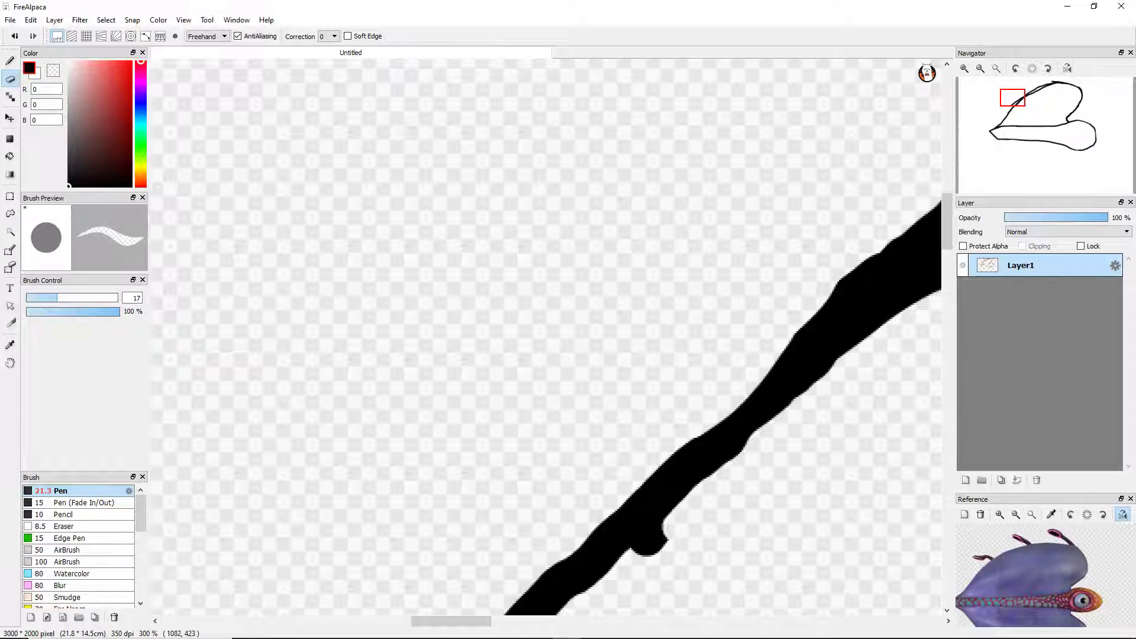
Erase the start of the inner duplicate line where it splits from the wing's upper edge.
{"action": "scroll", "coordinate": [544, 338], "scroll_direction": "down", "scroll_amount": 6}
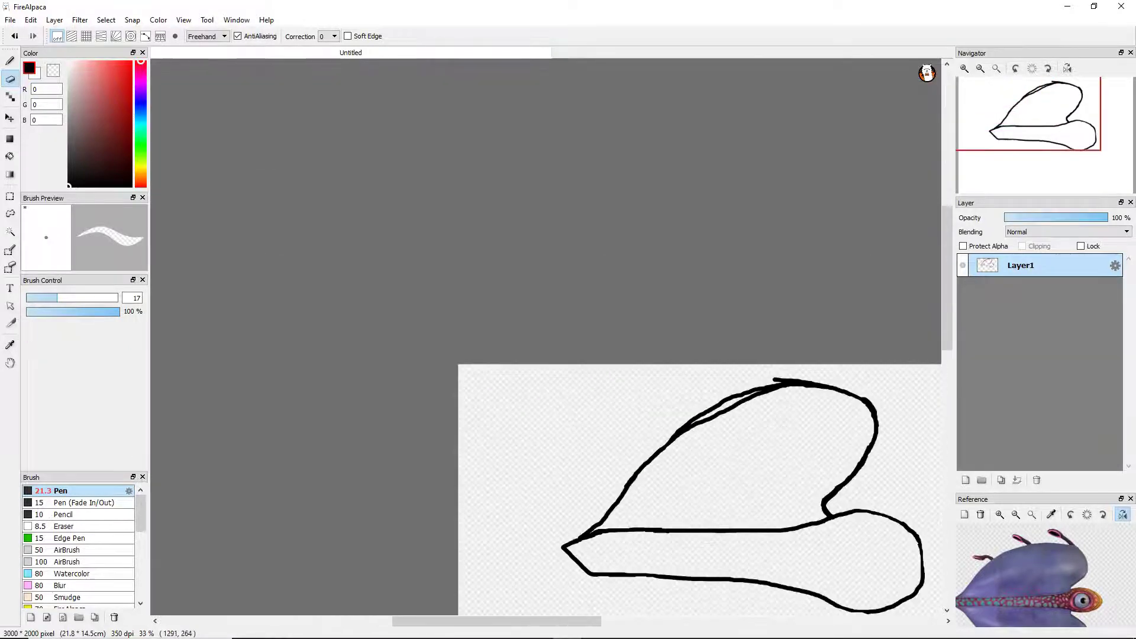
{"action": "scroll", "coordinate": [544, 337], "scroll_direction": "up", "scroll_amount": 5}
{"action": "scroll", "coordinate": [544, 337], "scroll_direction": "down", "scroll_amount": 5}
{"action": "scroll", "coordinate": [544, 338], "scroll_direction": "up", "scroll_amount": 2}
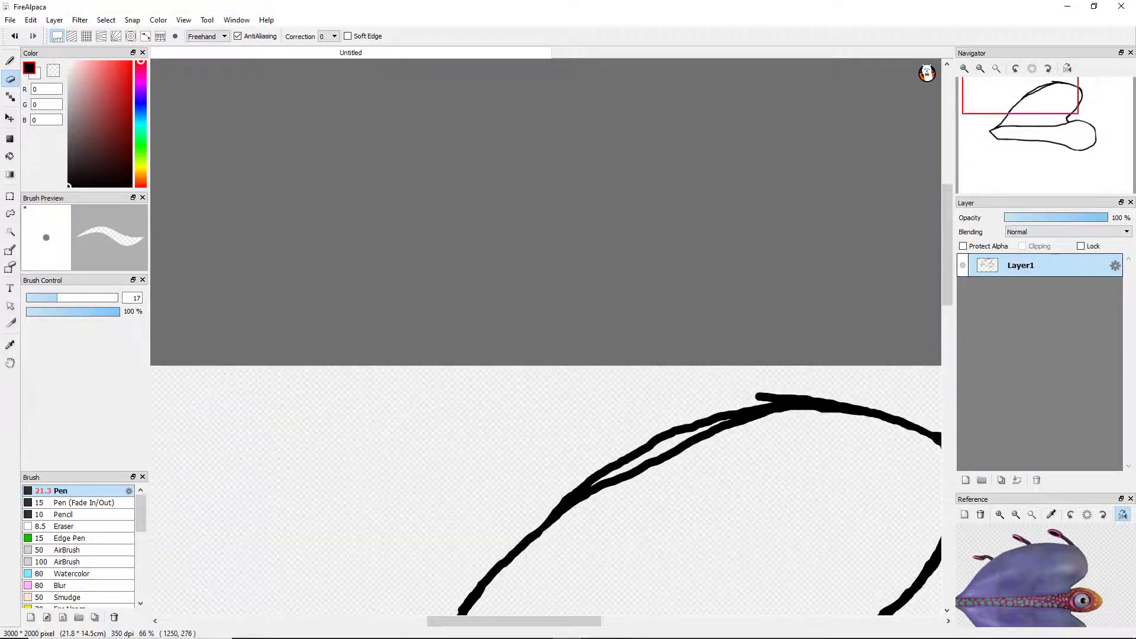
{"action": "scroll", "coordinate": [627, 474], "scroll_direction": "up", "scroll_amount": 4}
{"action": "left_click_drag", "start_coordinate": [627, 450], "coordinate": [385, 609]}
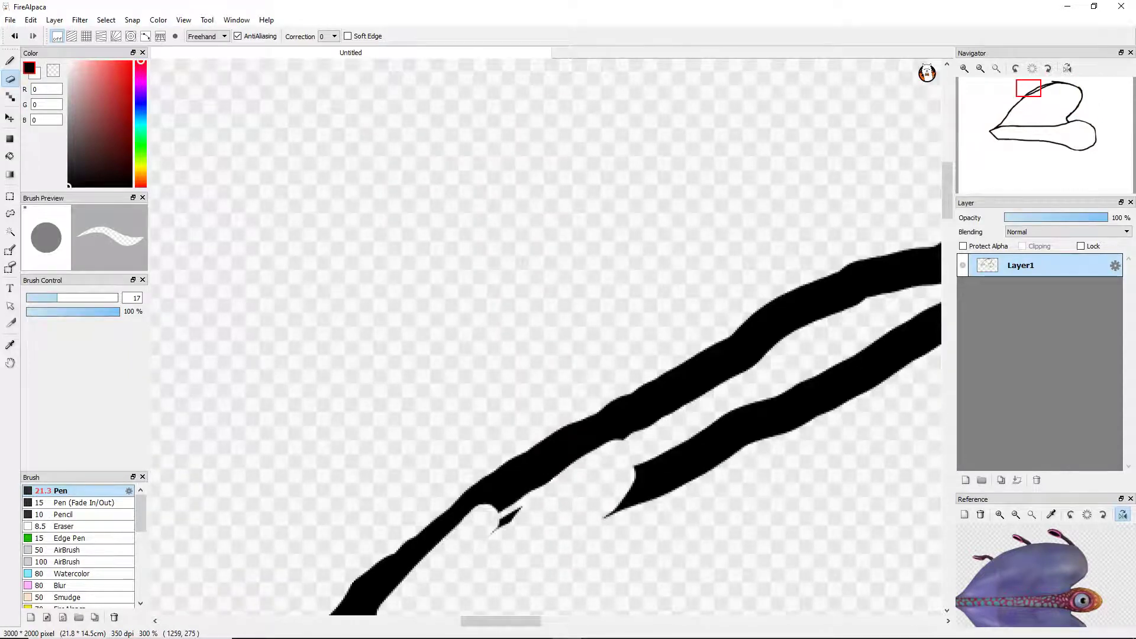
{"action": "scroll", "coordinate": [595, 453], "scroll_direction": "up", "scroll_amount": 2}
{"action": "left_click_drag", "start_coordinate": [656, 352], "coordinate": [725, 252]}
{"action": "mouse_move", "coordinate": [704, 296]}
{"action": "left_mouse_down"}
{"action": "mouse_move", "coordinate": [686, 384]}
{"action": "mouse_move", "coordinate": [888, 237]}
{"action": "left_mouse_up"}
{"action": "mouse_move", "coordinate": [817, 225]}
{"action": "left_mouse_down"}
{"action": "mouse_move", "coordinate": [687, 278]}
{"action": "mouse_move", "coordinate": [432, 562]}
{"action": "left_mouse_up"}
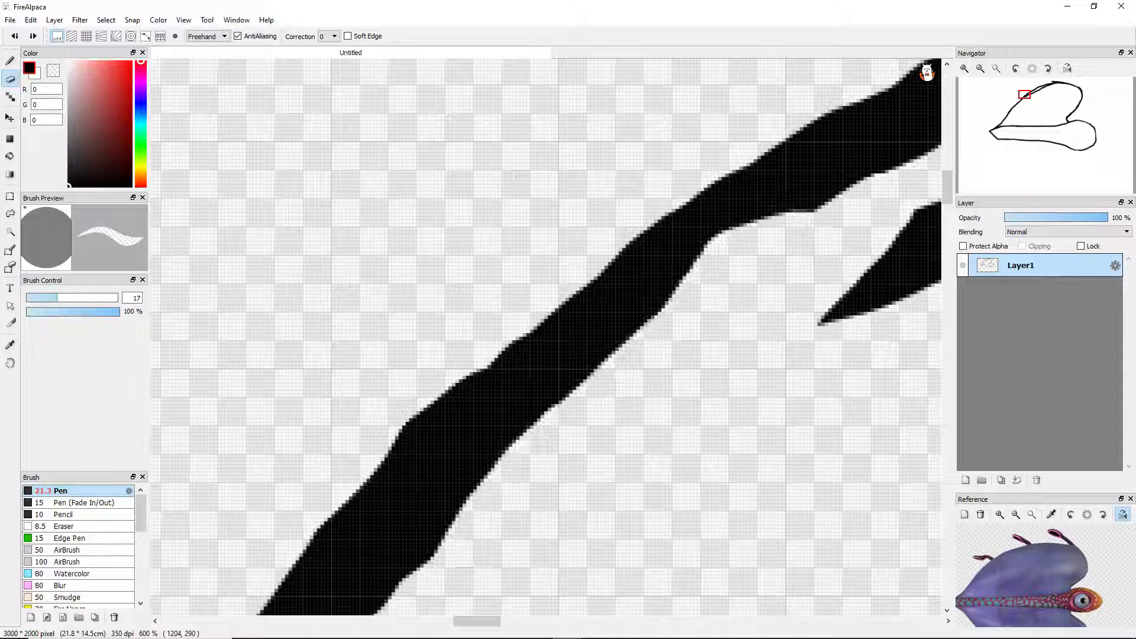
{"action": "left_click_drag", "start_coordinate": [829, 319], "coordinate": [940, 202]}
Erase the stub sticking out at the wing's peak to smooth the top edge.
{"action": "scroll", "coordinate": [710, 355], "scroll_direction": "down", "scroll_amount": 6}
{"action": "scroll", "coordinate": [710, 355], "scroll_direction": "up", "scroll_amount": 4}
{"action": "left_click_drag", "start_coordinate": [674, 355], "coordinate": [935, 352]}
{"action": "left_click_drag", "start_coordinate": [656, 387], "coordinate": [926, 354]}
Erase the rest of the inner duplicate line under the wing's upper edge, enlarging the eraser to size 70.
{"action": "scroll", "coordinate": [544, 355], "scroll_direction": "down", "scroll_amount": 3}
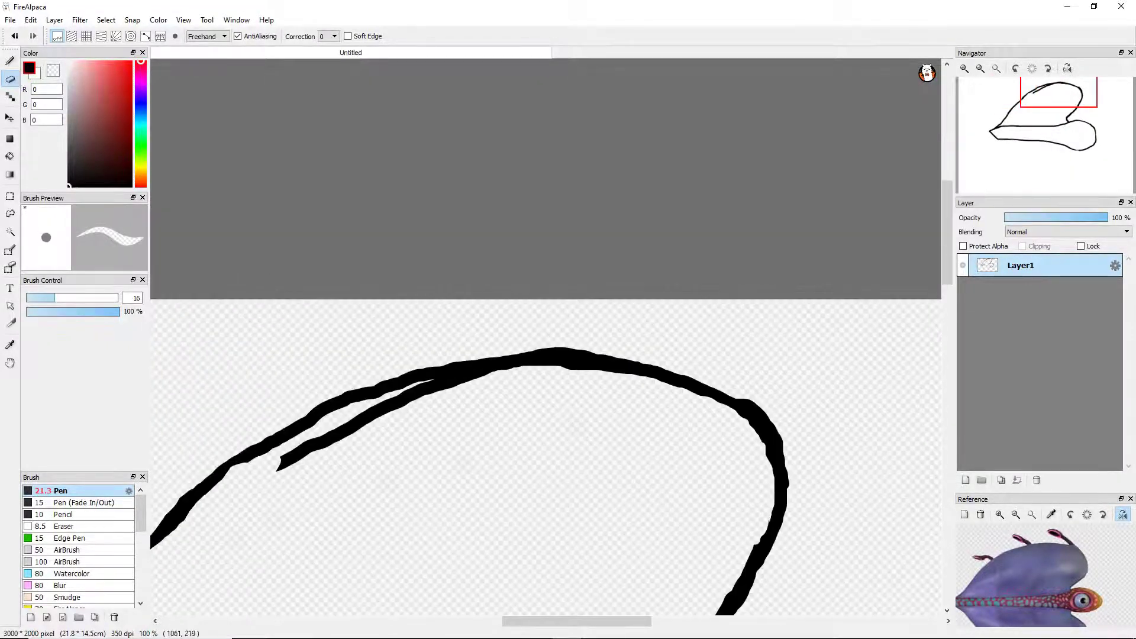
{"action": "scroll", "coordinate": [544, 355], "scroll_direction": "up", "scroll_amount": 2}
{"action": "left_click_drag", "start_coordinate": [491, 334], "coordinate": [249, 437]}
{"action": "key", "text": "ctrl+z"}
{"action": "mouse_move", "coordinate": [474, 340]}
{"action": "left_mouse_down"}
{"action": "mouse_move", "coordinate": [340, 408]}
{"action": "mouse_move", "coordinate": [532, 302]}
{"action": "mouse_move", "coordinate": [769, 222]}
{"action": "left_mouse_up"}
{"action": "left_click", "coordinate": [100, 298]}
{"action": "left_click_drag", "start_coordinate": [668, 234], "coordinate": [562, 255]}
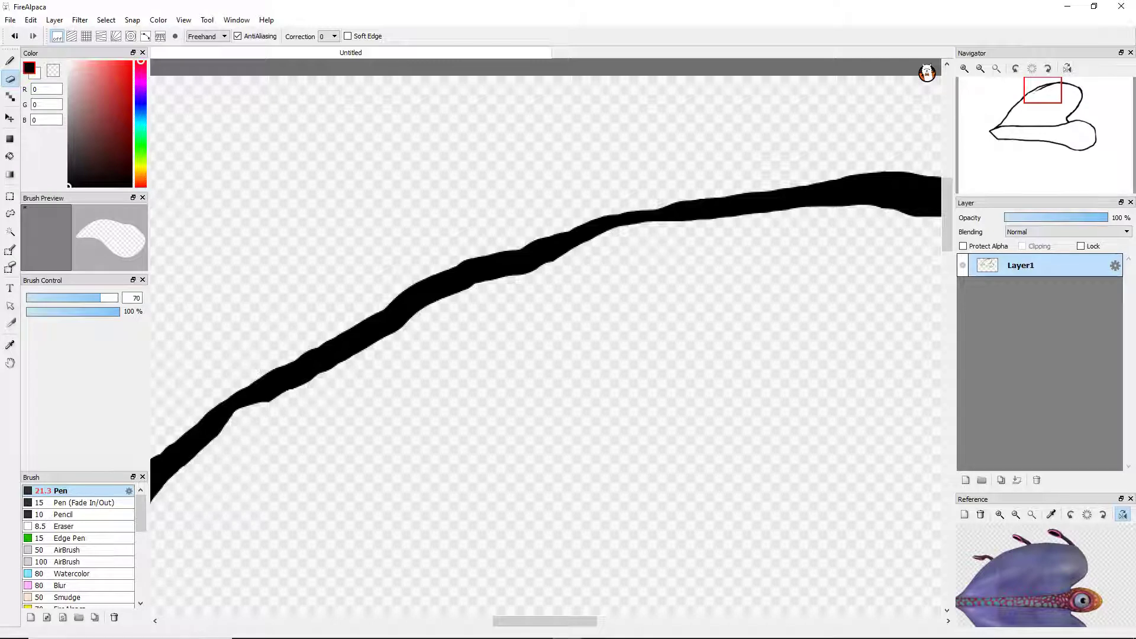
Draw an extension of the upper body edge straight past the current tail tip with the pen.
{"action": "scroll", "coordinate": [545, 335], "scroll_direction": "down", "scroll_amount": 5}
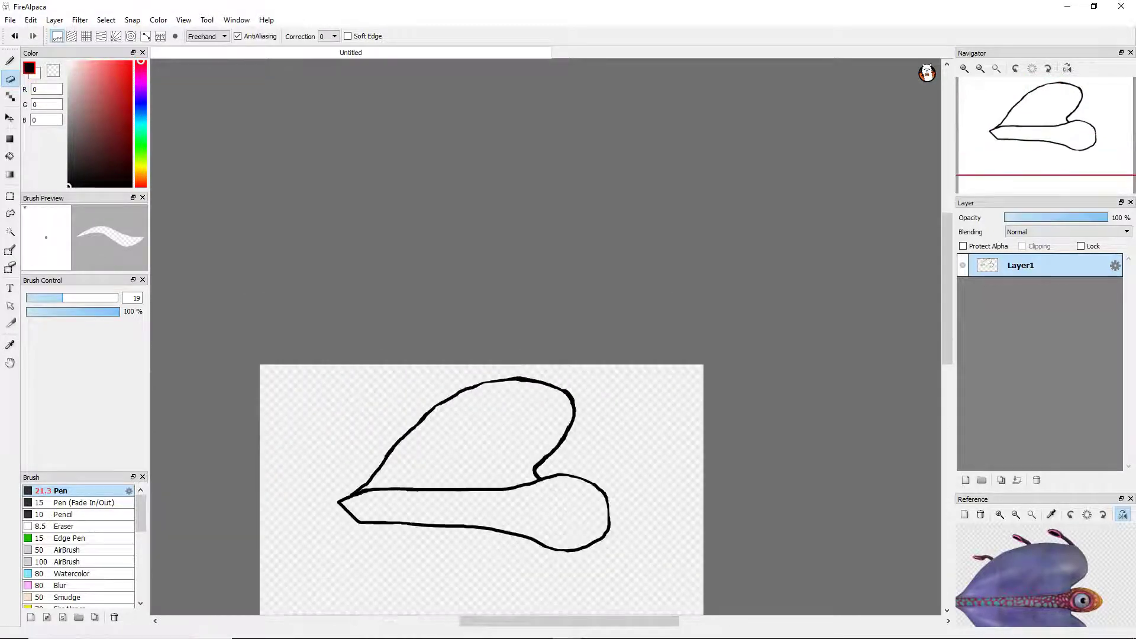
{"action": "key", "text": "b"}
{"action": "scroll", "coordinate": [364, 485], "scroll_direction": "up", "scroll_amount": 8}
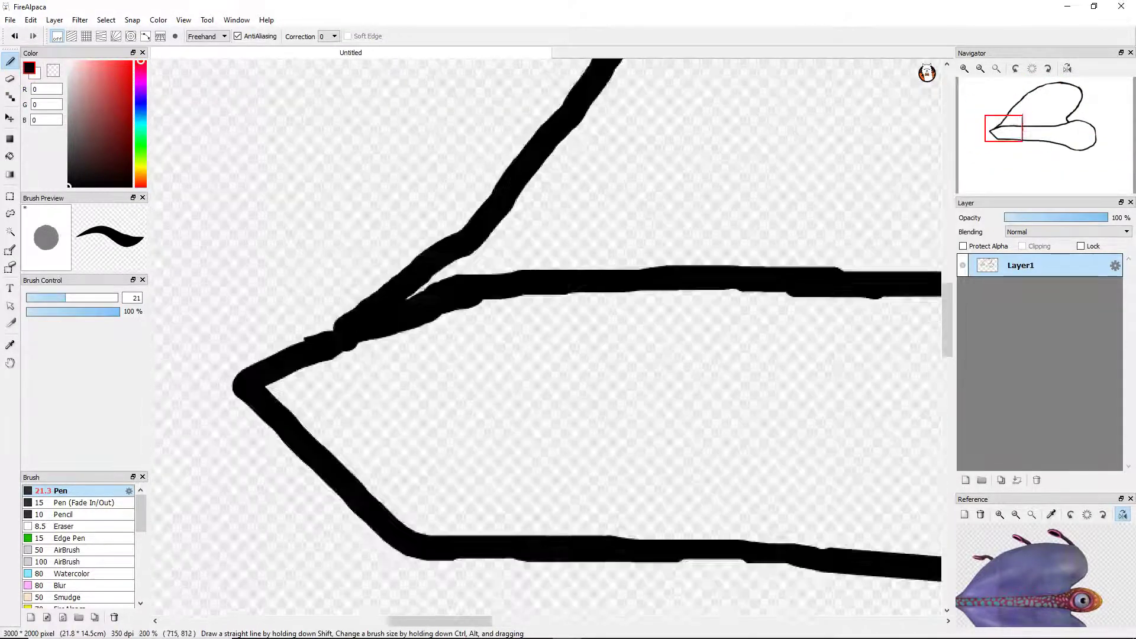
{"action": "scroll", "coordinate": [452, 231], "scroll_direction": "down", "scroll_amount": 3}
{"action": "scroll", "coordinate": [532, 331], "scroll_direction": "up", "scroll_amount": 3}
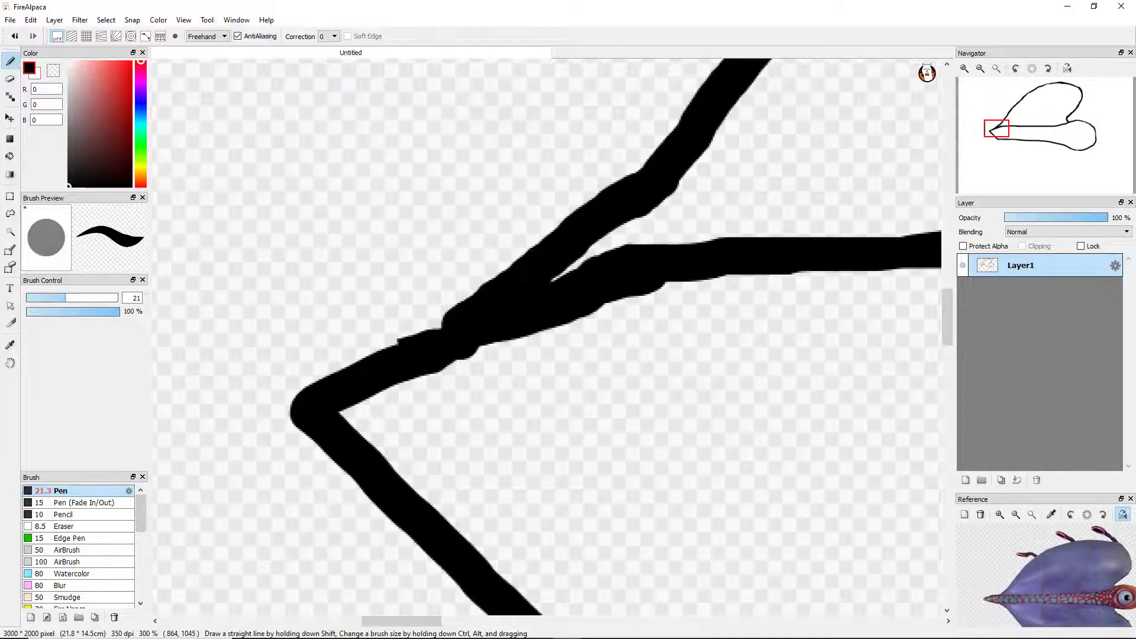
{"action": "left_click_drag", "start_coordinate": [554, 280], "coordinate": [189, 293]}
Extend the lower body edge past the tail and join it to the upper extension in a longer pointed tip.
{"action": "scroll", "coordinate": [195, 292], "scroll_direction": "down", "scroll_amount": 3}
{"action": "scroll", "coordinate": [421, 389], "scroll_direction": "up", "scroll_amount": 1}
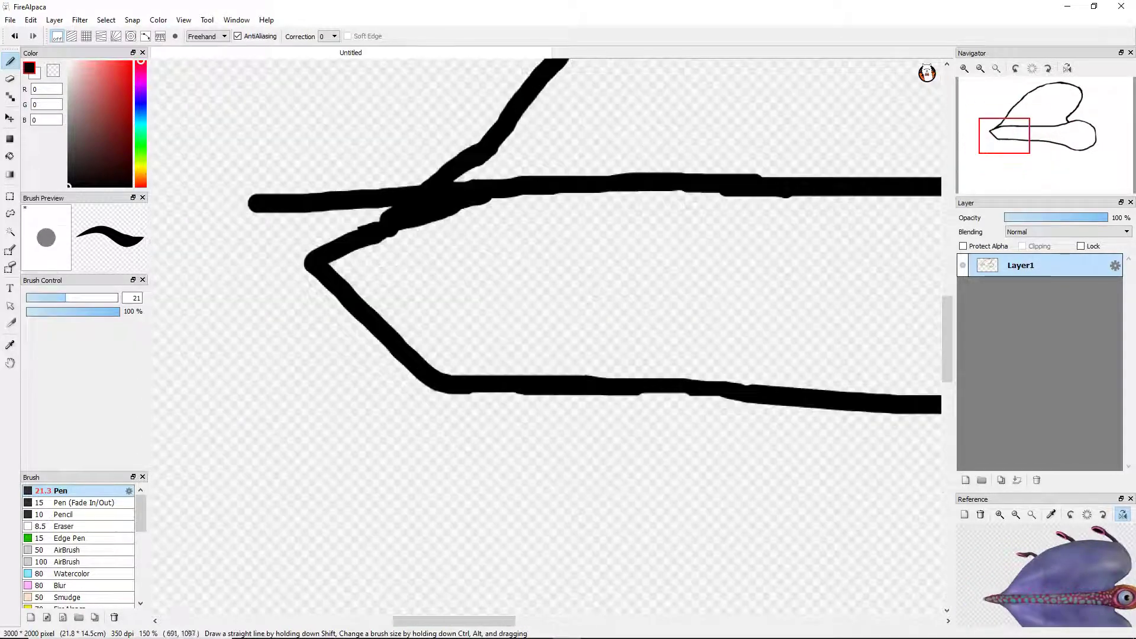
{"action": "mouse_move", "coordinate": [460, 387]}
{"action": "left_mouse_down"}
{"action": "mouse_move", "coordinate": [243, 386]}
{"action": "mouse_move", "coordinate": [176, 356]}
{"action": "left_mouse_up"}
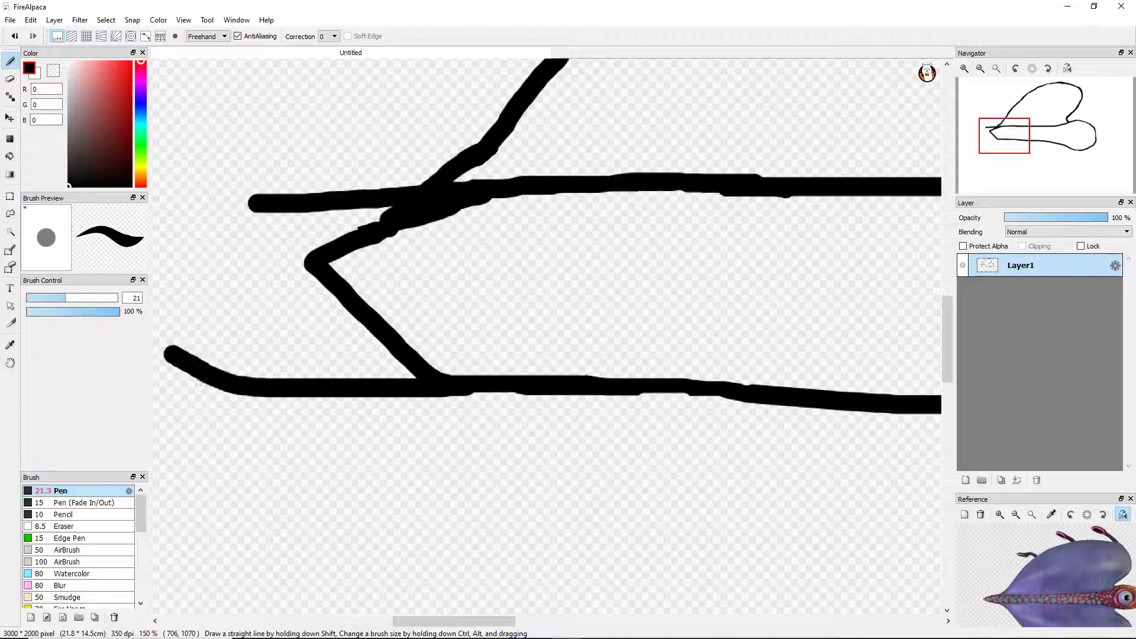
{"action": "mouse_move", "coordinate": [152, 292]}
{"action": "left_mouse_down"}
{"action": "mouse_move", "coordinate": [260, 225]}
{"action": "mouse_move", "coordinate": [207, 238]}
{"action": "mouse_move", "coordinate": [160, 267]}
{"action": "mouse_move", "coordinate": [378, 172]}
{"action": "left_mouse_up"}
{"action": "scroll", "coordinate": [160, 267], "scroll_direction": "down", "scroll_amount": 2}
Thin the thick upper line of the longer tail tip by erasing along its inner edge.
{"action": "scroll", "coordinate": [174, 306], "scroll_direction": "up", "scroll_amount": 3}
{"action": "left_click", "coordinate": [9, 79]}
{"action": "scroll", "coordinate": [408, 260], "scroll_direction": "up", "scroll_amount": 1}
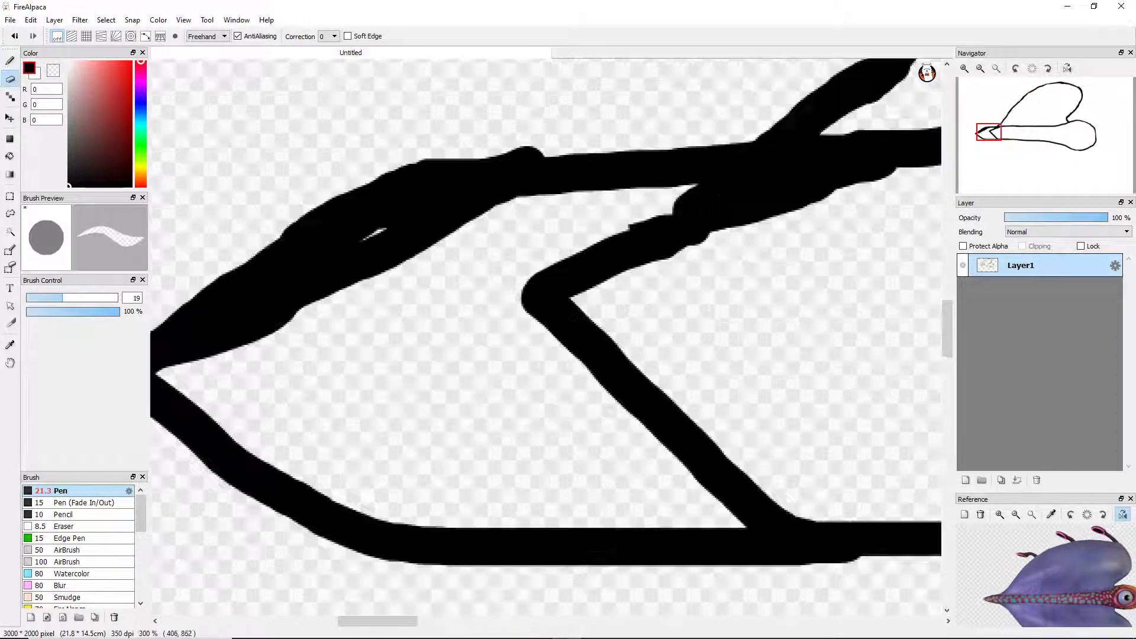
{"action": "mouse_move", "coordinate": [402, 248]}
{"action": "left_mouse_down"}
{"action": "mouse_move", "coordinate": [556, 186]}
{"action": "mouse_move", "coordinate": [189, 360]}
{"action": "mouse_move", "coordinate": [278, 287]}
{"action": "left_mouse_up"}
{"action": "left_click_drag", "start_coordinate": [422, 209], "coordinate": [225, 310]}
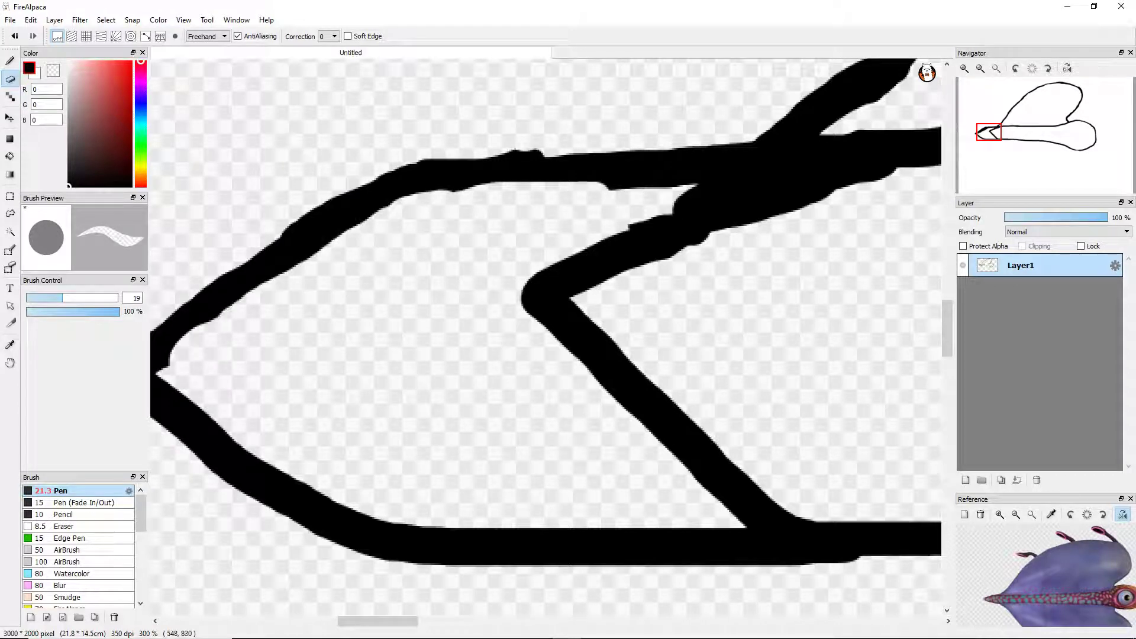
Erase the old inner tail-tip lines and trim the thick overlaps where they met the upper and lower body edges.
{"action": "mouse_move", "coordinate": [696, 180]}
{"action": "left_mouse_down"}
{"action": "mouse_move", "coordinate": [590, 253]}
{"action": "mouse_move", "coordinate": [740, 202]}
{"action": "mouse_move", "coordinate": [582, 220]}
{"action": "left_mouse_up"}
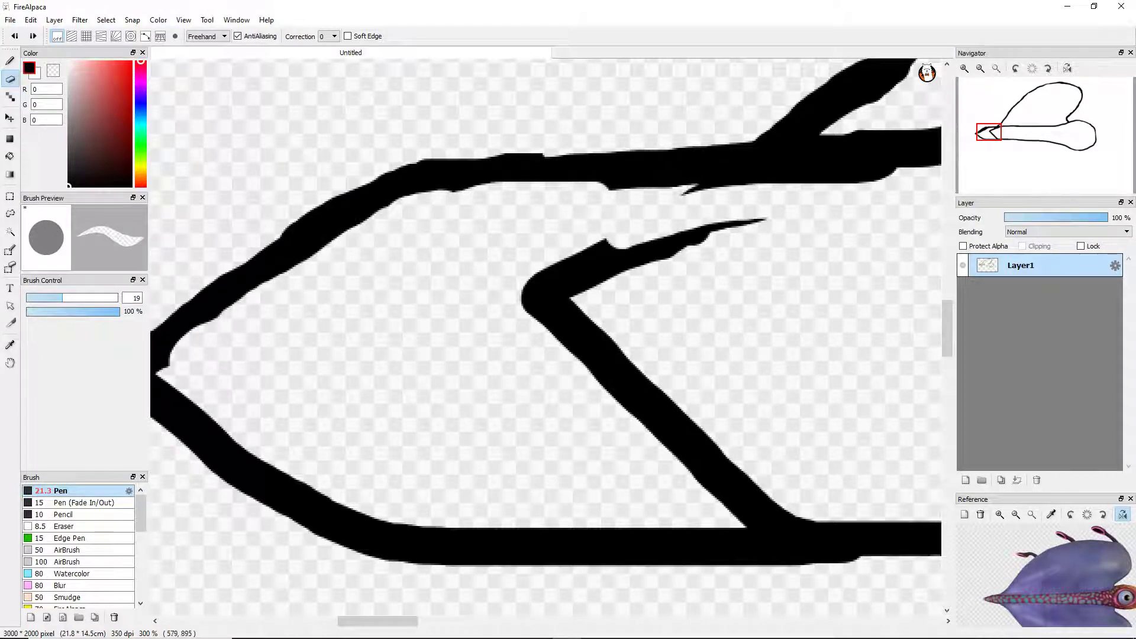
{"action": "left_click_drag", "start_coordinate": [763, 222], "coordinate": [532, 299]}
{"action": "left_click_drag", "start_coordinate": [615, 186], "coordinate": [772, 193]}
{"action": "mouse_move", "coordinate": [533, 319]}
{"action": "left_mouse_down"}
{"action": "mouse_move", "coordinate": [633, 369]}
{"action": "mouse_move", "coordinate": [728, 474]}
{"action": "mouse_move", "coordinate": [796, 520]}
{"action": "mouse_move", "coordinate": [710, 490]}
{"action": "mouse_move", "coordinate": [822, 533]}
{"action": "left_mouse_up"}
{"action": "left_click_drag", "start_coordinate": [704, 479], "coordinate": [630, 385]}
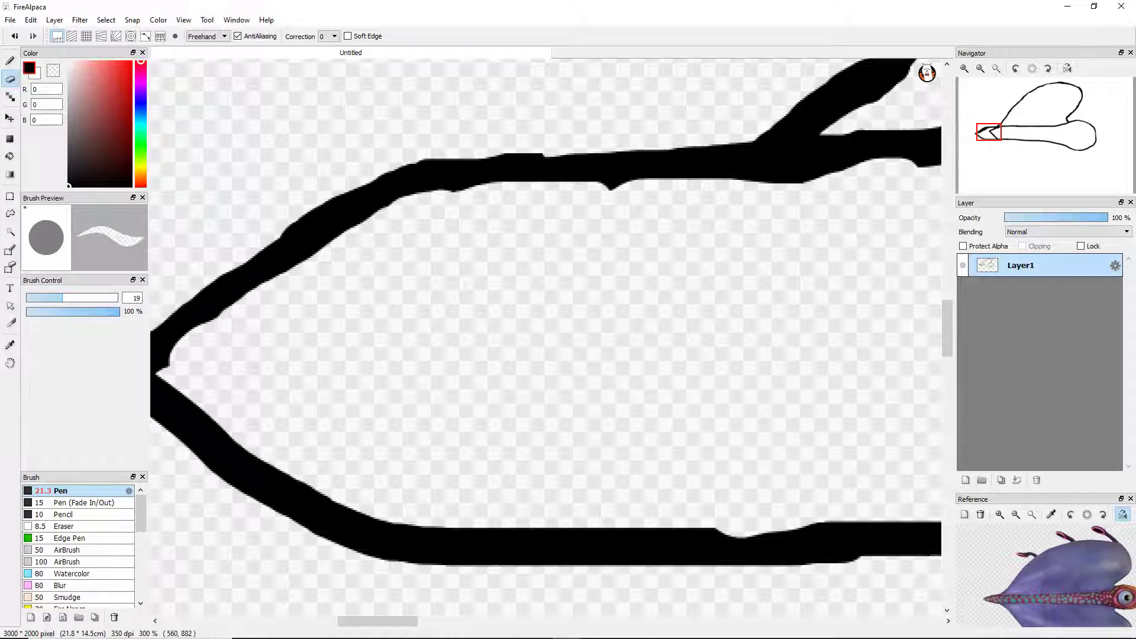
{"action": "scroll", "coordinate": [515, 204], "scroll_direction": "down", "scroll_amount": 3}
{"action": "scroll", "coordinate": [556, 210], "scroll_direction": "up", "scroll_amount": 4}
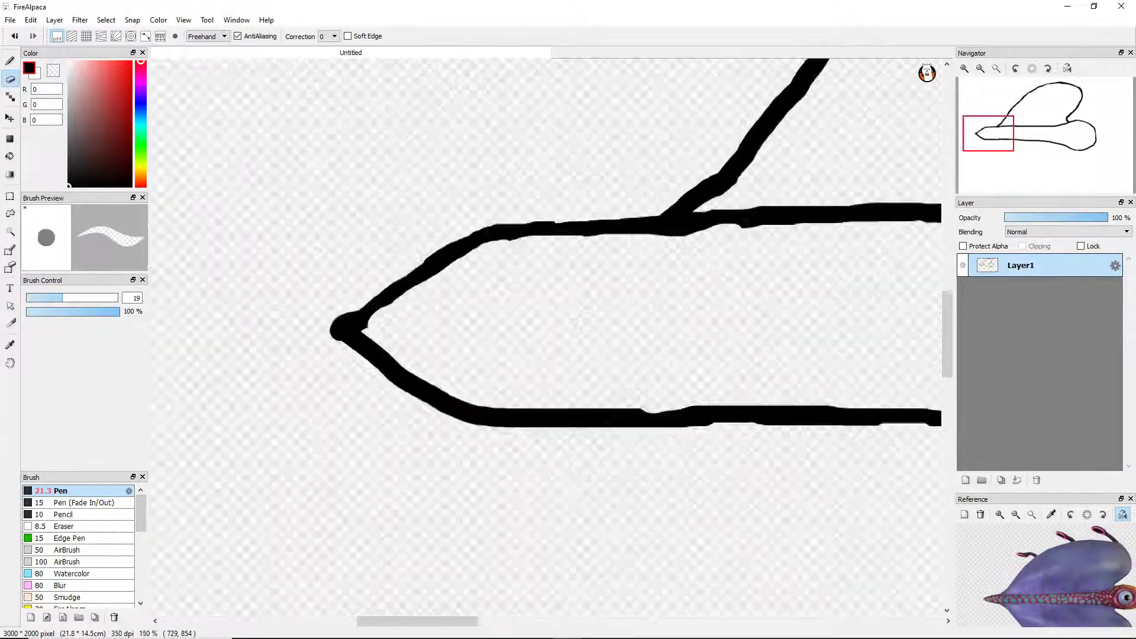
{"action": "scroll", "coordinate": [627, 184], "scroll_direction": "down", "scroll_amount": 4}
{"action": "scroll", "coordinate": [579, 207], "scroll_direction": "up", "scroll_amount": 3}
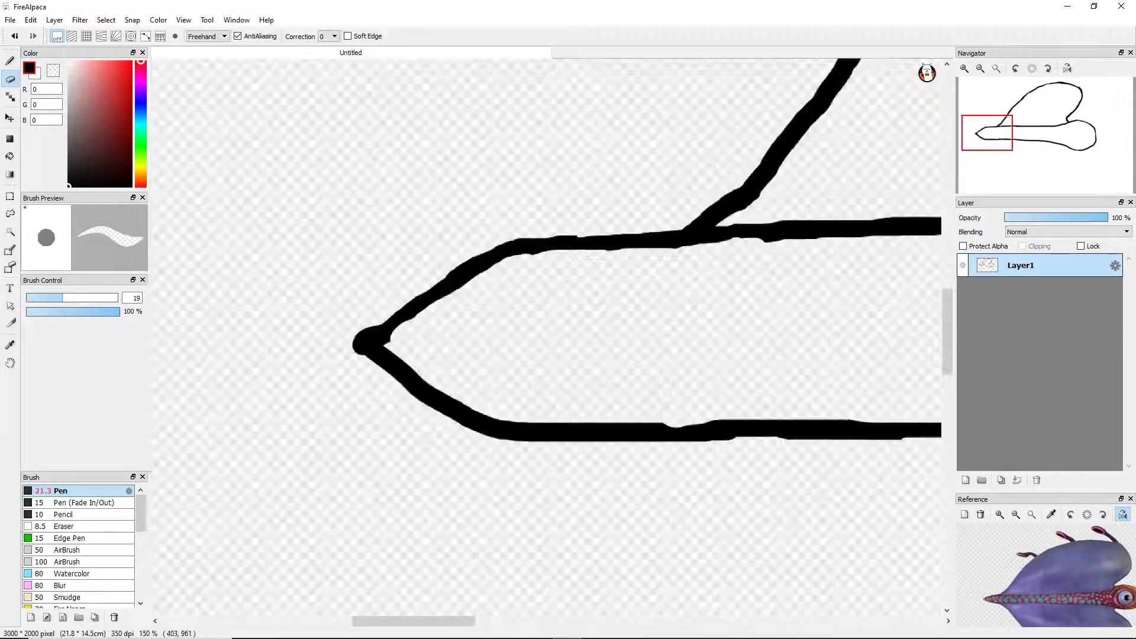
Draw a new lower stretch of the upper wing's tail-side edge with the pen, meeting the body closer to the tail tip.
{"action": "key", "text": "b"}
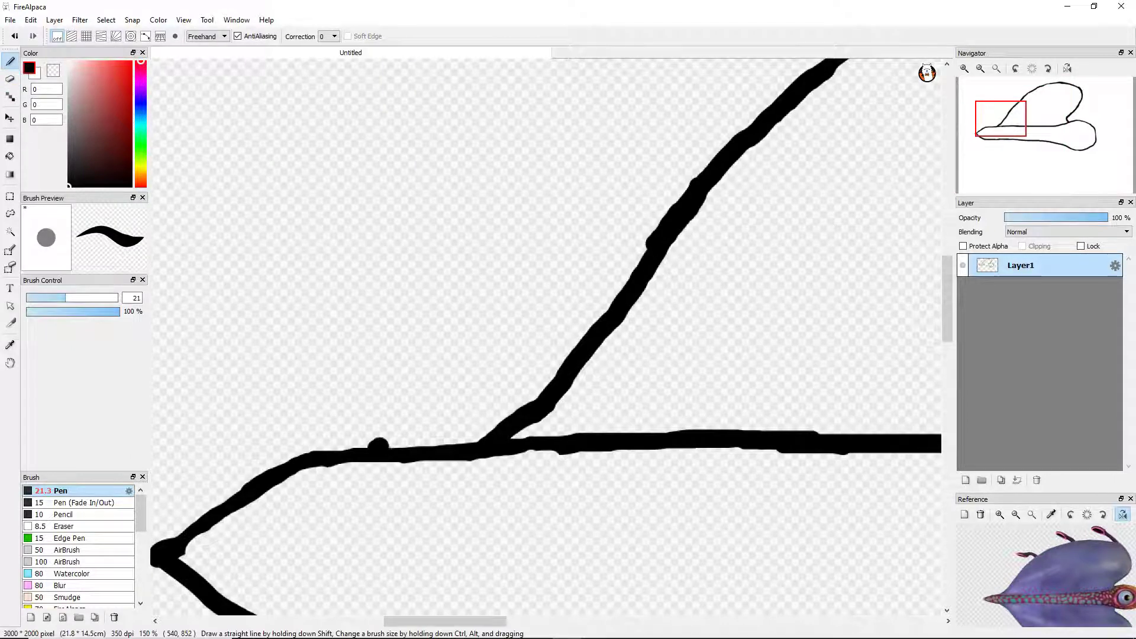
{"action": "mouse_move", "coordinate": [378, 444]}
{"action": "left_mouse_down"}
{"action": "mouse_move", "coordinate": [525, 357]}
{"action": "mouse_move", "coordinate": [639, 267]}
{"action": "left_mouse_up"}
{"action": "key", "text": "ctrl+z"}
{"action": "mouse_move", "coordinate": [680, 196]}
{"action": "left_mouse_down"}
{"action": "mouse_move", "coordinate": [540, 360]}
{"action": "mouse_move", "coordinate": [403, 448]}
{"action": "mouse_move", "coordinate": [565, 322]}
{"action": "left_mouse_up"}
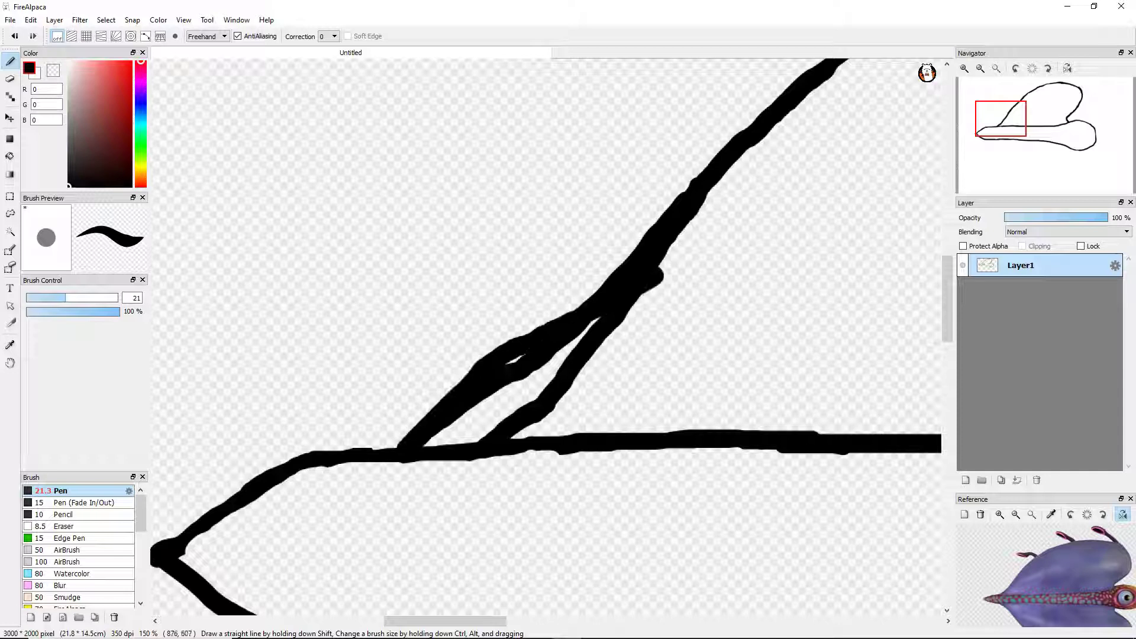
{"action": "mouse_move", "coordinate": [674, 198]}
{"action": "left_mouse_down"}
{"action": "mouse_move", "coordinate": [527, 332]}
{"action": "mouse_move", "coordinate": [636, 242]}
{"action": "left_mouse_up"}
{"action": "key", "text": "ctrl+z"}
Erase the old lower stretch of the upper wing's tail-side edge and thin the new stretch along its inner side.
{"action": "key", "text": "e"}
{"action": "scroll", "coordinate": [464, 423], "scroll_direction": "up", "scroll_amount": 3}
{"action": "left_click_drag", "start_coordinate": [686, 408], "coordinate": [508, 503]}
{"action": "key", "text": "ctrl+z"}
{"action": "mouse_move", "coordinate": [536, 453]}
{"action": "left_mouse_down"}
{"action": "mouse_move", "coordinate": [574, 413]}
{"action": "mouse_move", "coordinate": [713, 326]}
{"action": "mouse_move", "coordinate": [647, 382]}
{"action": "mouse_move", "coordinate": [629, 304]}
{"action": "mouse_move", "coordinate": [635, 271]}
{"action": "mouse_move", "coordinate": [544, 323]}
{"action": "mouse_move", "coordinate": [399, 449]}
{"action": "mouse_move", "coordinate": [390, 485]}
{"action": "left_mouse_up"}
{"action": "mouse_move", "coordinate": [686, 260]}
{"action": "left_mouse_down"}
{"action": "mouse_move", "coordinate": [692, 236]}
{"action": "mouse_move", "coordinate": [811, 109]}
{"action": "mouse_move", "coordinate": [715, 151]}
{"action": "mouse_move", "coordinate": [651, 237]}
{"action": "mouse_move", "coordinate": [870, 118]}
{"action": "mouse_move", "coordinate": [710, 314]}
{"action": "mouse_move", "coordinate": [864, 178]}
{"action": "left_mouse_up"}
{"action": "left_click_drag", "start_coordinate": [780, 278], "coordinate": [734, 349]}
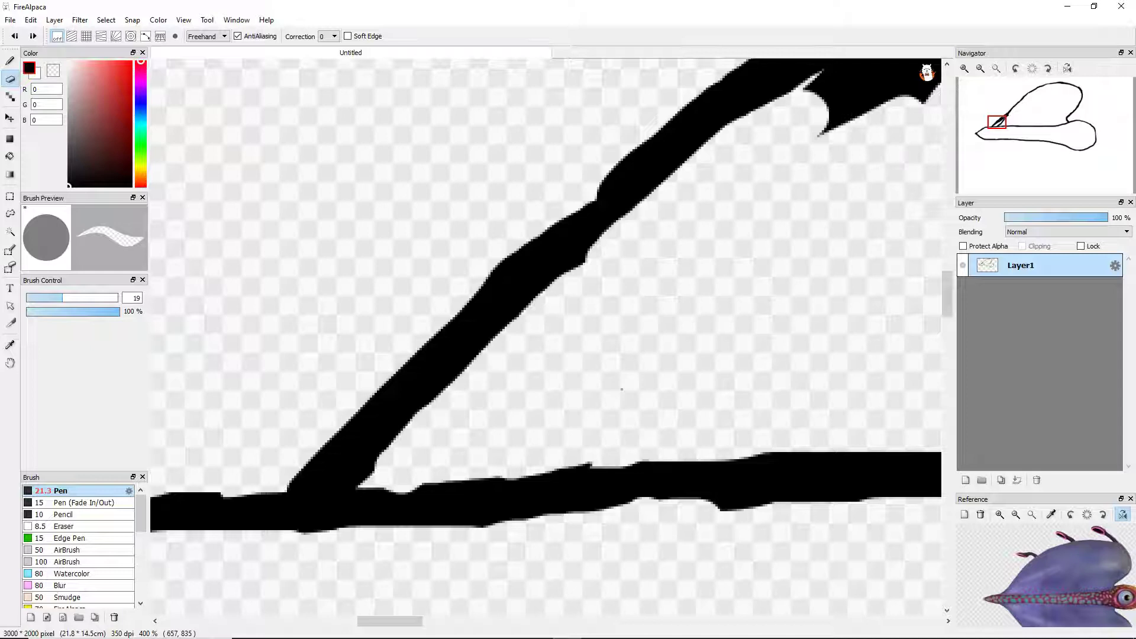
{"action": "scroll", "coordinate": [734, 331], "scroll_direction": "down", "scroll_amount": 2}
{"action": "scroll", "coordinate": [721, 266], "scroll_direction": "up", "scroll_amount": 2}
{"action": "left_click_drag", "start_coordinate": [727, 248], "coordinate": [544, 366]}
{"action": "mouse_move", "coordinate": [763, 201]}
{"action": "left_mouse_down"}
{"action": "mouse_move", "coordinate": [651, 361]}
{"action": "mouse_move", "coordinate": [521, 366]}
{"action": "left_mouse_up"}
{"action": "scroll", "coordinate": [763, 392], "scroll_direction": "down", "scroll_amount": 8}
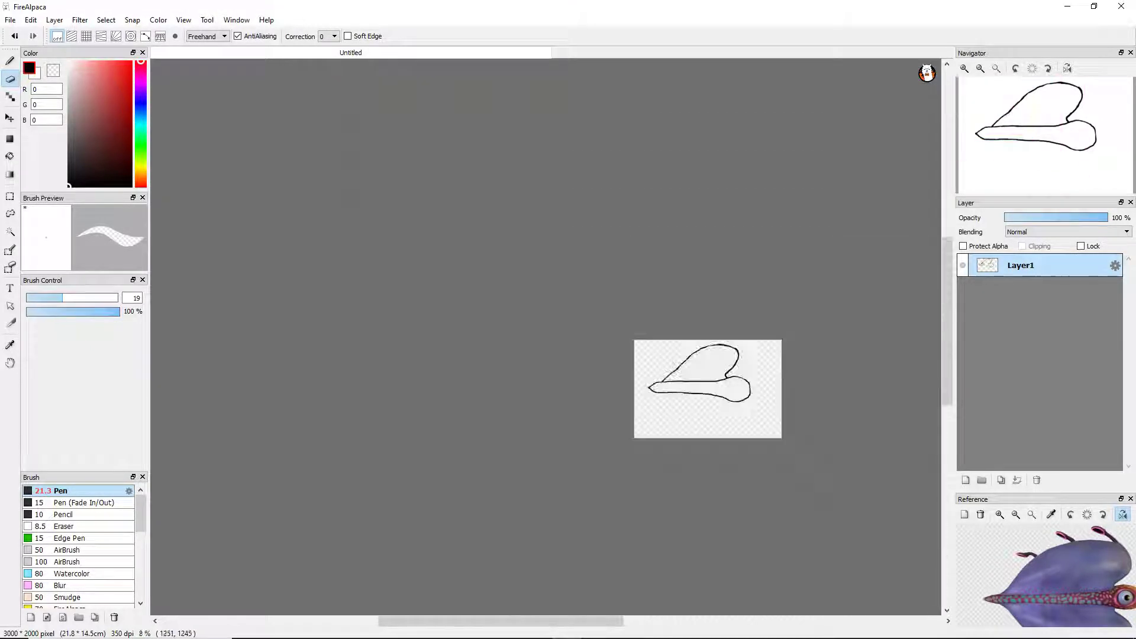
Draw the start of the lower wing with the pen, curving down from the body's lower edge just behind the head.
{"action": "scroll", "coordinate": [763, 392], "scroll_direction": "up", "scroll_amount": 6}
{"action": "key", "text": "b"}
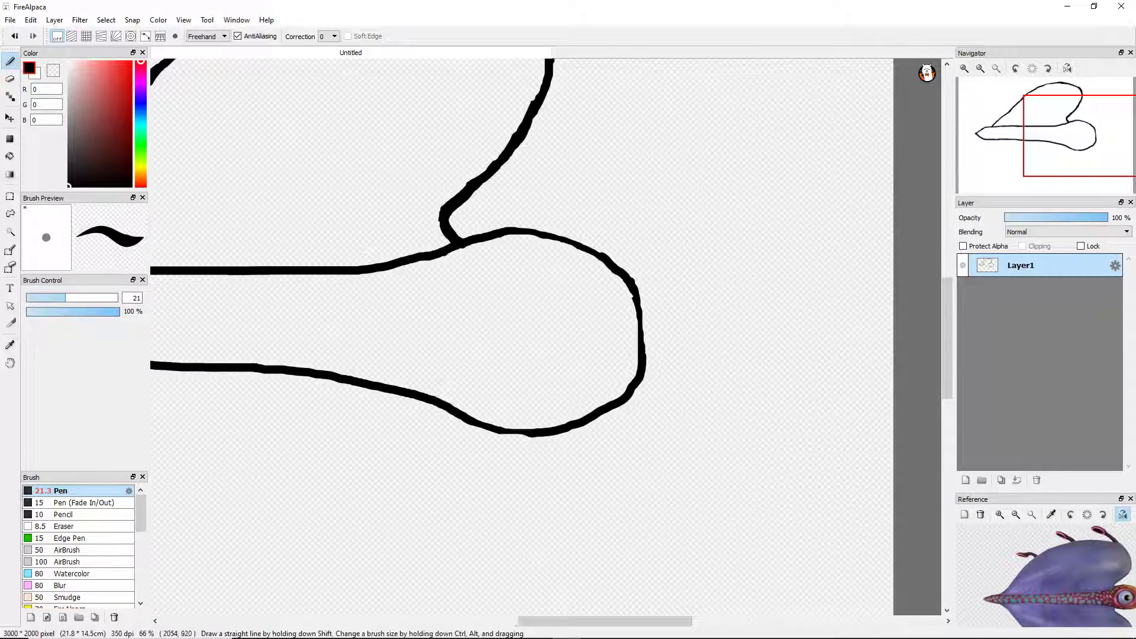
{"action": "scroll", "coordinate": [371, 460], "scroll_direction": "up", "scroll_amount": 2}
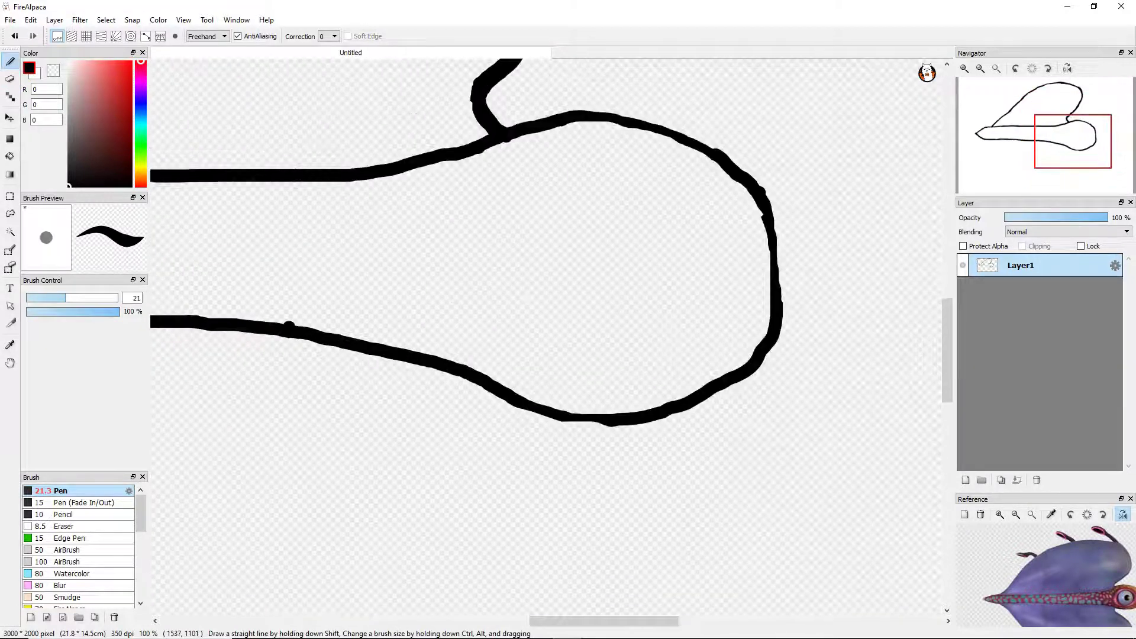
{"action": "scroll", "coordinate": [289, 325], "scroll_direction": "down", "scroll_amount": 6}
{"action": "scroll", "coordinate": [471, 329], "scroll_direction": "up", "scroll_amount": 4}
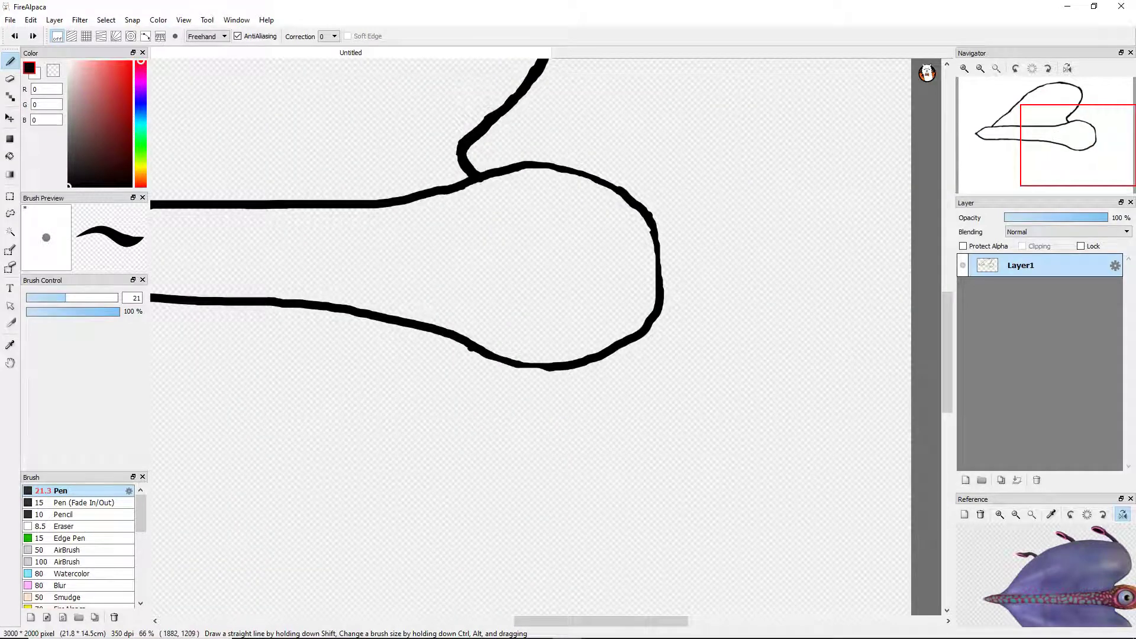
{"action": "scroll", "coordinate": [465, 340], "scroll_direction": "up", "scroll_amount": 3}
{"action": "mouse_move", "coordinate": [481, 346]}
{"action": "left_mouse_down"}
{"action": "mouse_move", "coordinate": [398, 406]}
{"action": "mouse_move", "coordinate": [450, 507]}
{"action": "mouse_move", "coordinate": [615, 627]}
{"action": "left_mouse_up"}
{"action": "scroll", "coordinate": [488, 488], "scroll_direction": "down", "scroll_amount": 5}
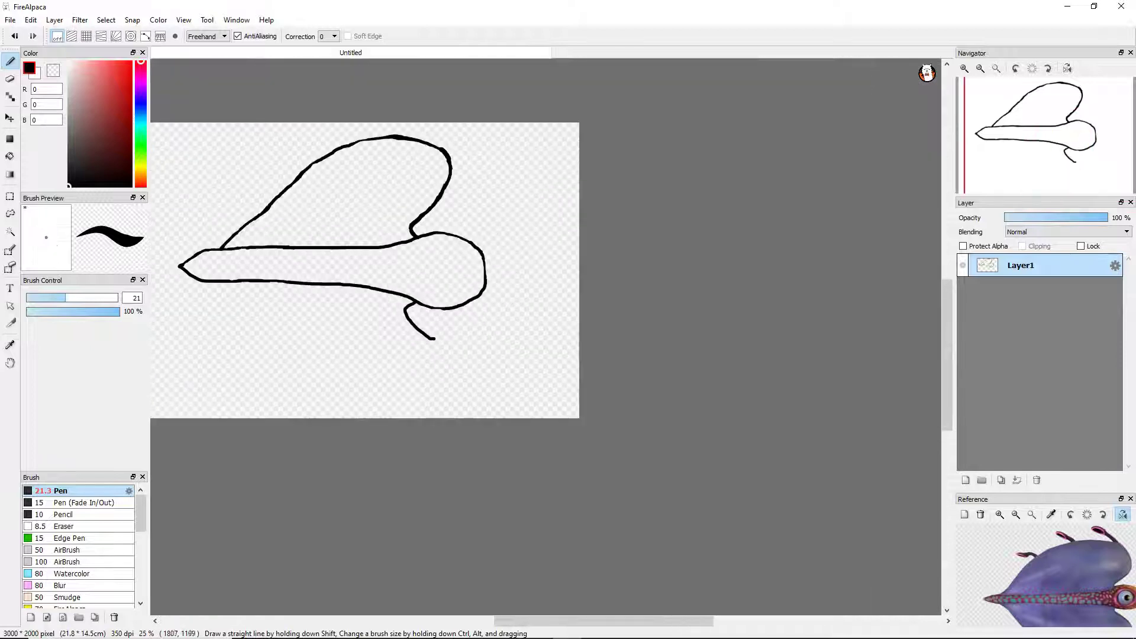
{"action": "scroll", "coordinate": [489, 487], "scroll_direction": "up", "scroll_amount": 3}
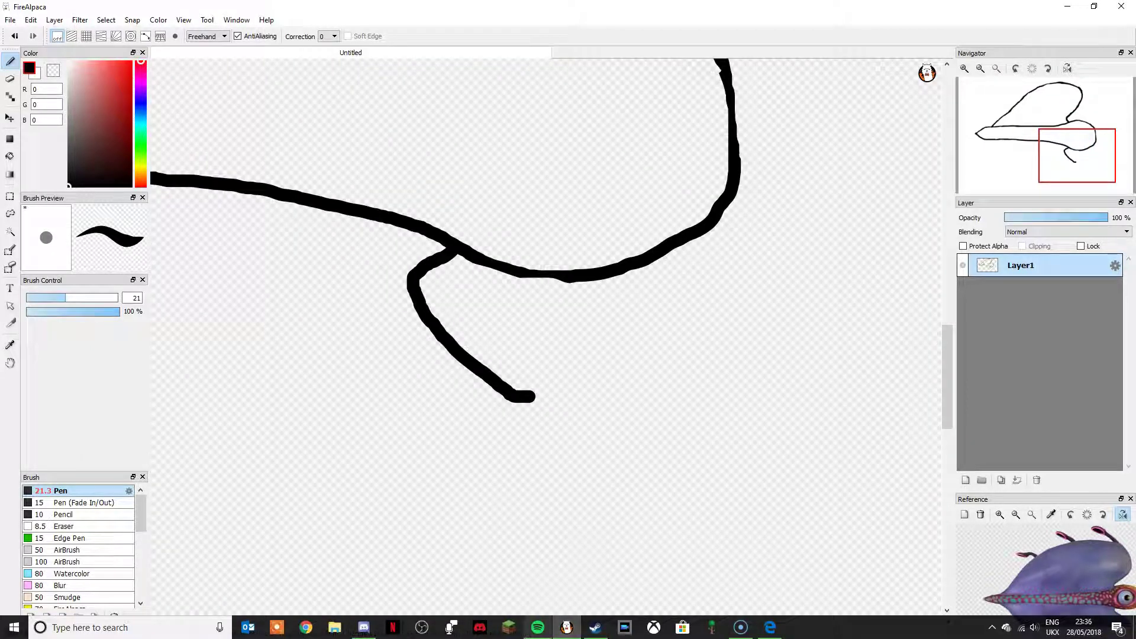
Extend the lower wing's head-side edge diagonally downward and away from the body.
{"action": "scroll", "coordinate": [482, 384], "scroll_direction": "up", "scroll_amount": 3}
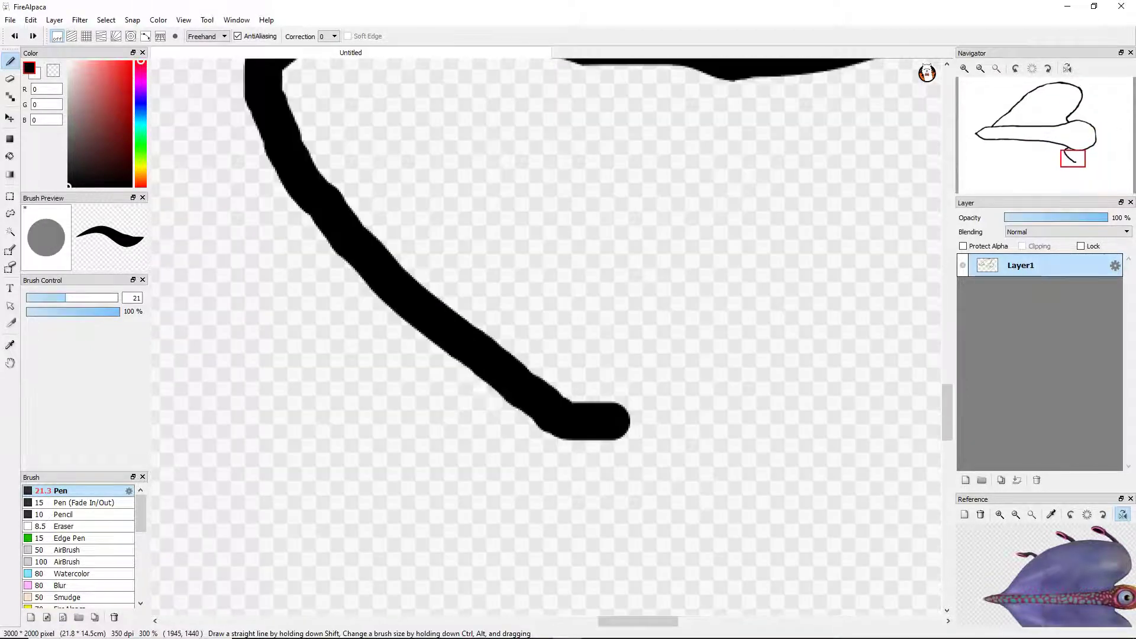
{"action": "left_click_drag", "start_coordinate": [586, 424], "coordinate": [719, 509]}
{"action": "scroll", "coordinate": [719, 508], "scroll_direction": "down", "scroll_amount": 4}
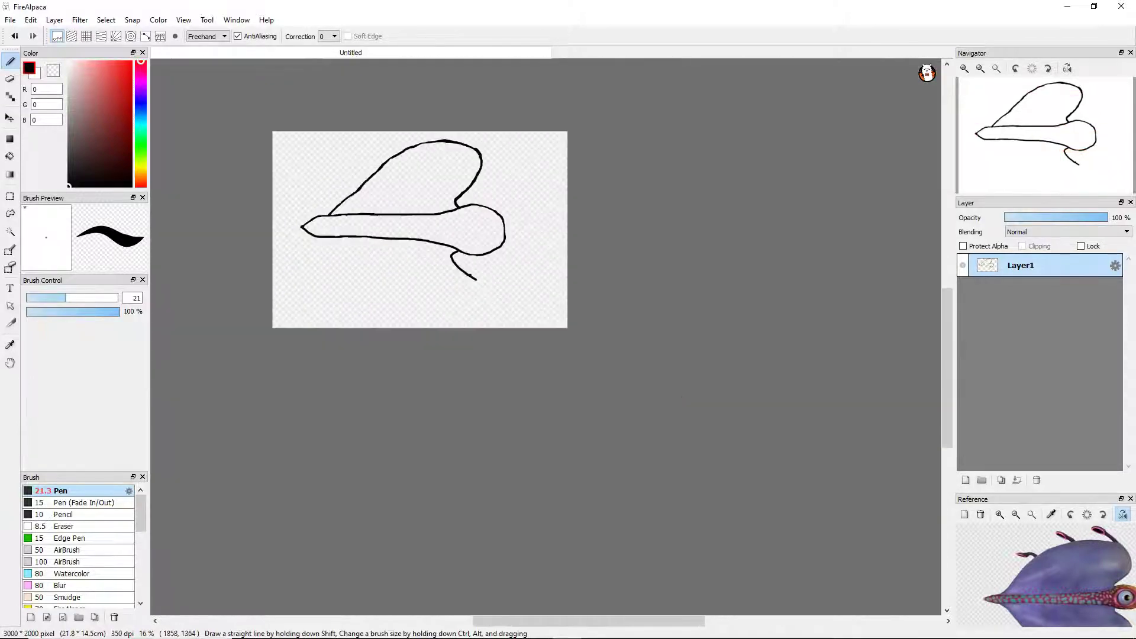
{"action": "scroll", "coordinate": [719, 509], "scroll_direction": "up", "scroll_amount": 3}
{"action": "left_click_drag", "start_coordinate": [316, 216], "coordinate": [370, 284]}
{"action": "key", "text": "ctrl+z"}
{"action": "mouse_move", "coordinate": [322, 213]}
{"action": "left_mouse_down"}
{"action": "mouse_move", "coordinate": [381, 251]}
{"action": "mouse_move", "coordinate": [489, 378]}
{"action": "left_mouse_up"}
{"action": "left_click_drag", "start_coordinate": [394, 296], "coordinate": [570, 429]}
Trim the thick overlaps along the lower wing's diagonal edge with the eraser and retouch it with the pen.
{"action": "key", "text": "e"}
{"action": "key", "text": "ctrl+z"}
{"action": "left_click_drag", "start_coordinate": [342, 228], "coordinate": [449, 296]}
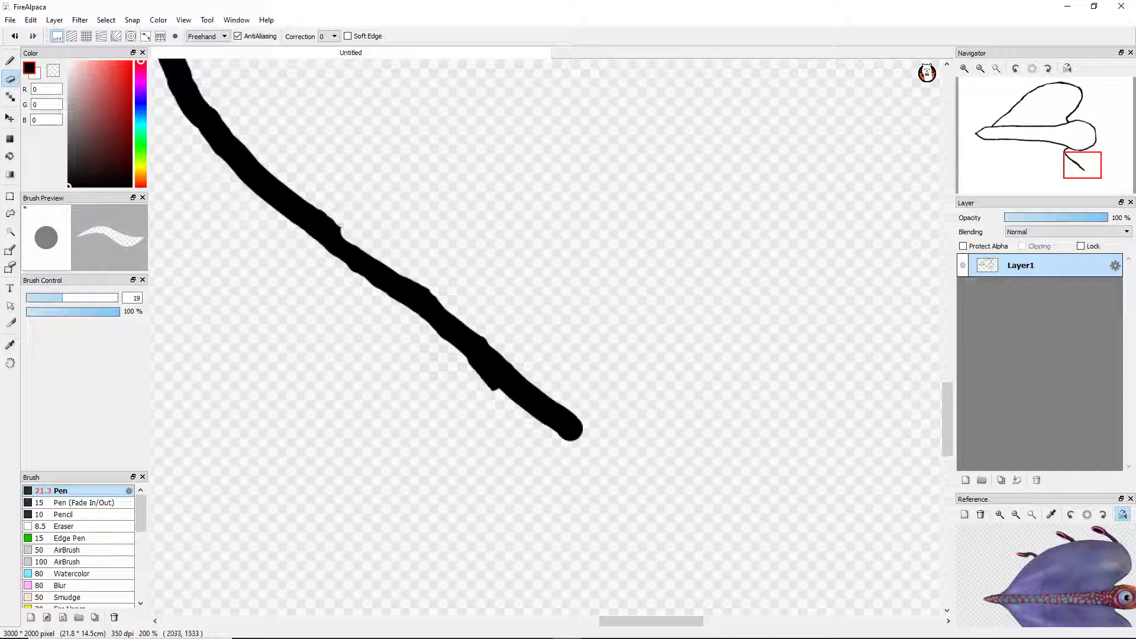
{"action": "left_click_drag", "start_coordinate": [497, 388], "coordinate": [448, 336]}
{"action": "key", "text": "b"}
{"action": "mouse_move", "coordinate": [334, 225]}
{"action": "left_mouse_down"}
{"action": "mouse_move", "coordinate": [417, 316]}
{"action": "mouse_move", "coordinate": [532, 399]}
{"action": "left_mouse_up"}
Draw the lower wing's outer edge down from the end of the diagonal towards the canvas's lower border.
{"action": "key", "text": "ctrl+minus"}
{"action": "key", "text": "ctrl+minus"}
{"action": "key", "text": "ctrl+plus"}
{"action": "key", "text": "ctrl+plus"}
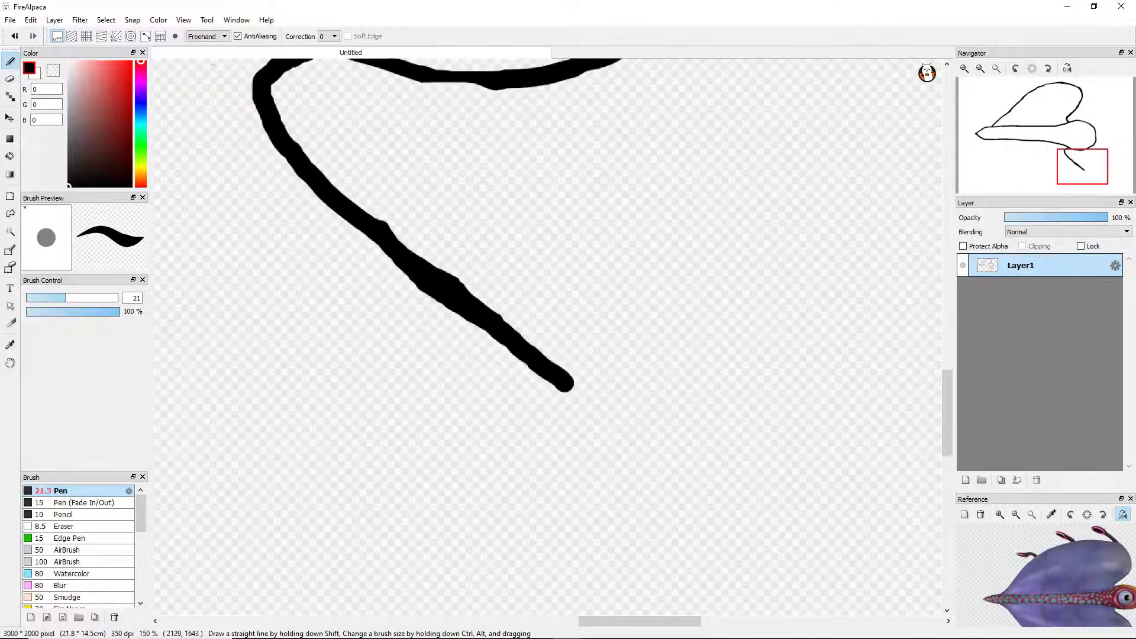
{"action": "mouse_move", "coordinate": [553, 384]}
{"action": "left_mouse_down"}
{"action": "mouse_move", "coordinate": [566, 460]}
{"action": "mouse_move", "coordinate": [567, 613]}
{"action": "left_mouse_up"}
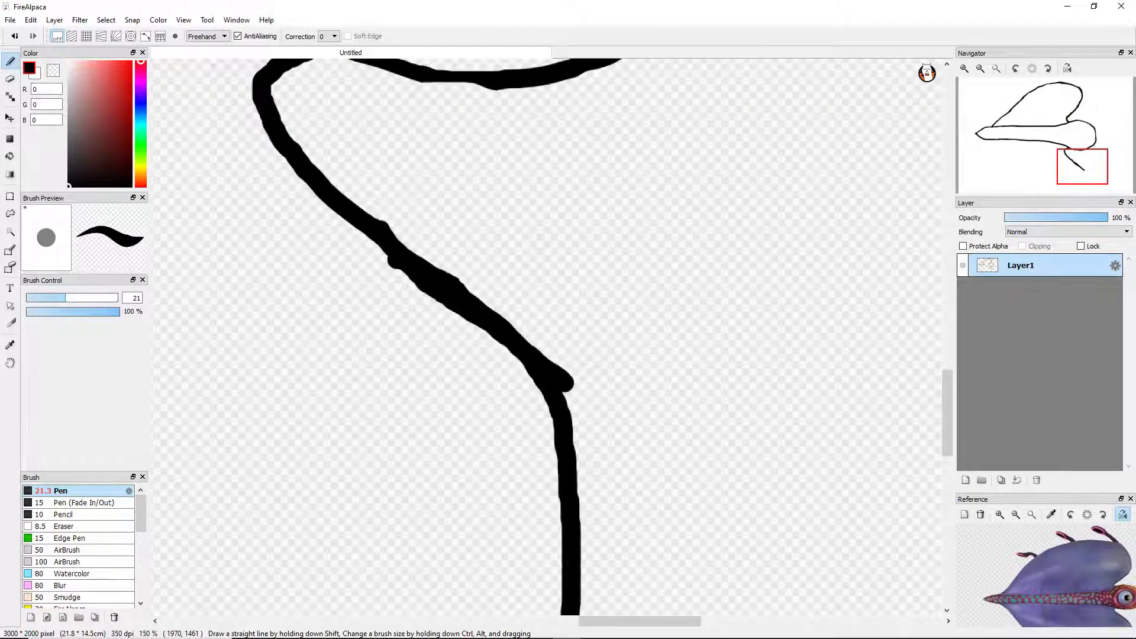
{"action": "key", "text": "ctrl+minus"}
{"action": "key", "text": "ctrl+minus"}
{"action": "key", "text": "ctrl+minus"}
{"action": "key", "text": "ctrl+minus"}
{"action": "key", "text": "ctrl+minus"}
{"action": "key", "text": "ctrl+plus"}
{"action": "key", "text": "ctrl+plus"}
{"action": "key", "text": "ctrl+plus"}
{"action": "key", "text": "ctrl+plus"}
{"action": "key", "text": "ctrl+plus"}
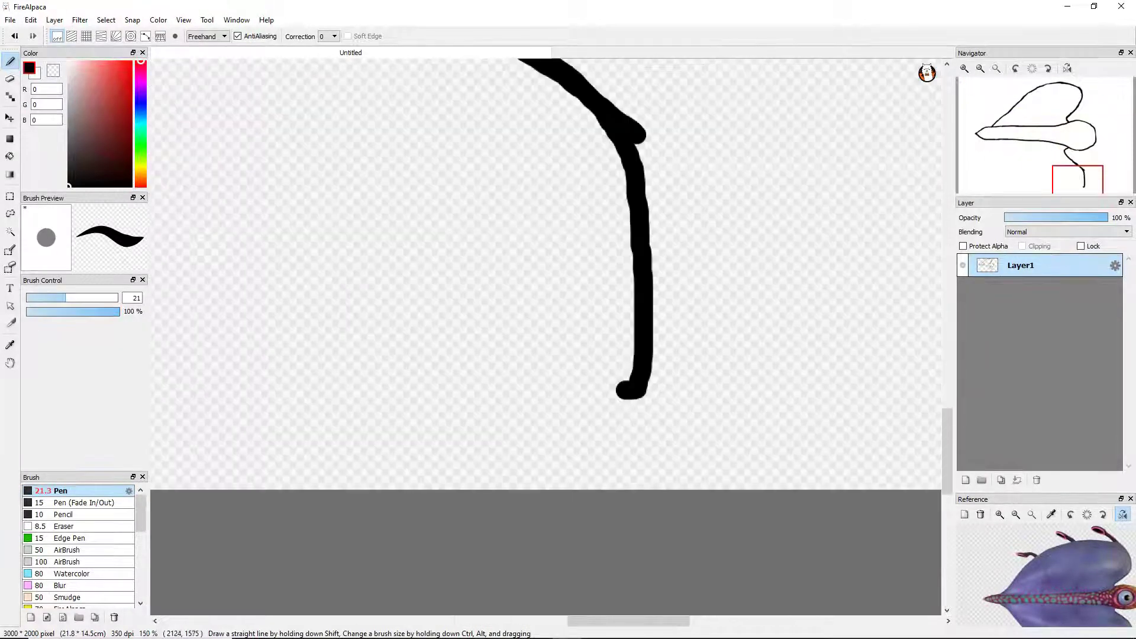
Curve the lower wing's outer edge round along the canvas's lower border towards the tail and erase the hooked stub beside it.
{"action": "key", "text": "ctrl+z"}
{"action": "mouse_move", "coordinate": [654, 231]}
{"action": "left_mouse_down"}
{"action": "mouse_move", "coordinate": [613, 376]}
{"action": "mouse_move", "coordinate": [498, 443]}
{"action": "mouse_move", "coordinate": [335, 473]}
{"action": "mouse_move", "coordinate": [151, 475]}
{"action": "left_mouse_up"}
{"action": "key", "text": "e"}
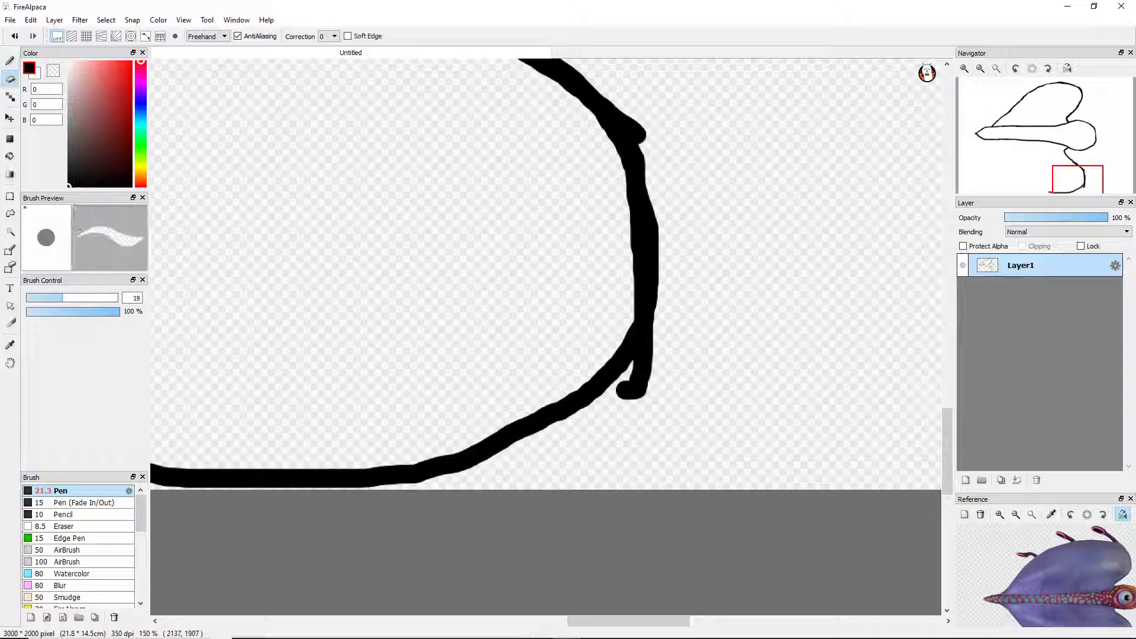
{"action": "left_click_drag", "start_coordinate": [622, 391], "coordinate": [649, 296]}
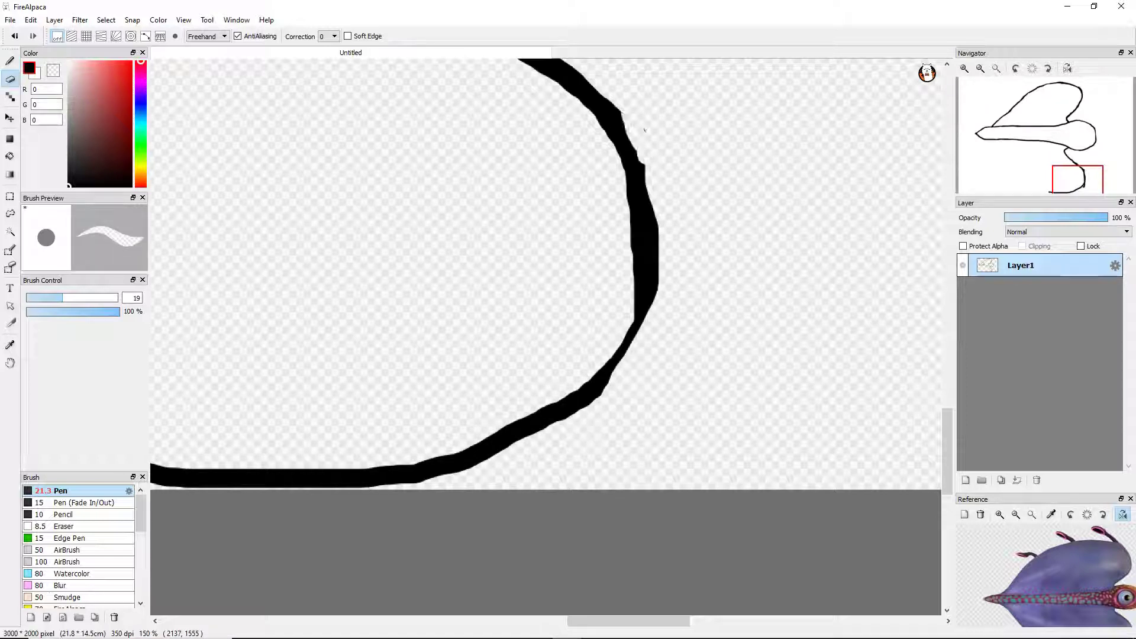
{"action": "key", "text": "b"}
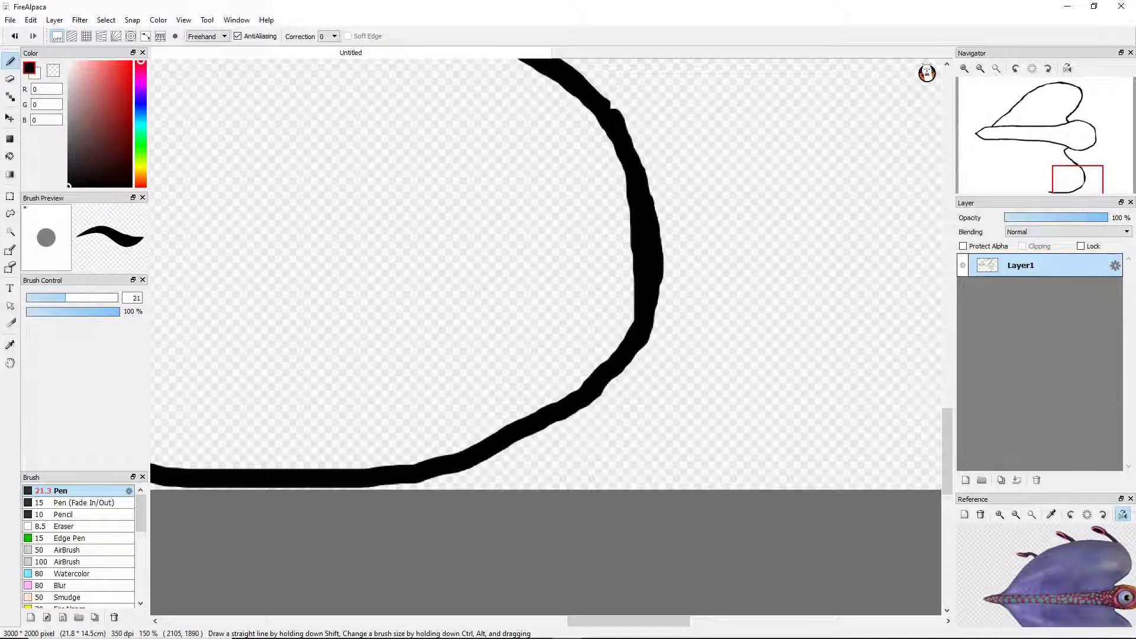
Draw a second curve slightly inside the lower wing's bottom edge, branching from the outer edge towards the tail.
{"action": "scroll", "coordinate": [702, 363], "scroll_direction": "down", "scroll_amount": 8}
{"action": "scroll", "coordinate": [702, 363], "scroll_direction": "up", "scroll_amount": 3}
{"action": "scroll", "coordinate": [702, 362], "scroll_direction": "down", "scroll_amount": 3}
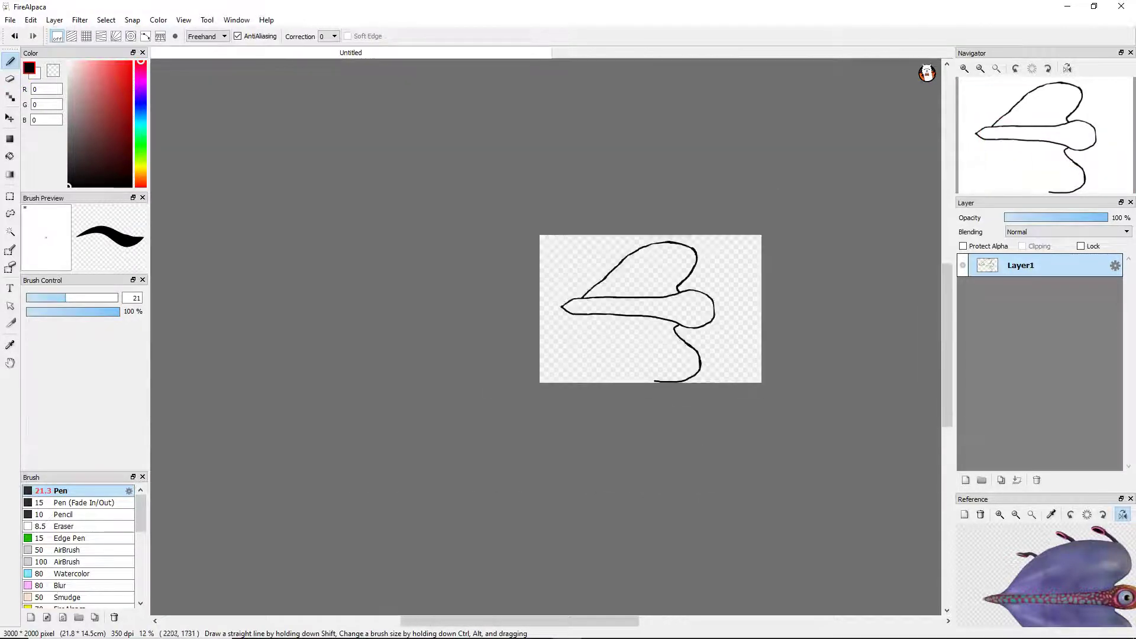
{"action": "scroll", "coordinate": [702, 363], "scroll_direction": "up", "scroll_amount": 1}
{"action": "scroll", "coordinate": [680, 390], "scroll_direction": "up", "scroll_amount": 3}
{"action": "mouse_move", "coordinate": [800, 325]}
{"action": "left_mouse_down"}
{"action": "mouse_move", "coordinate": [707, 399]}
{"action": "mouse_move", "coordinate": [796, 325]}
{"action": "mouse_move", "coordinate": [707, 396]}
{"action": "mouse_move", "coordinate": [441, 473]}
{"action": "mouse_move", "coordinate": [150, 470]}
{"action": "left_mouse_up"}
{"action": "key", "text": "ctrl+z"}
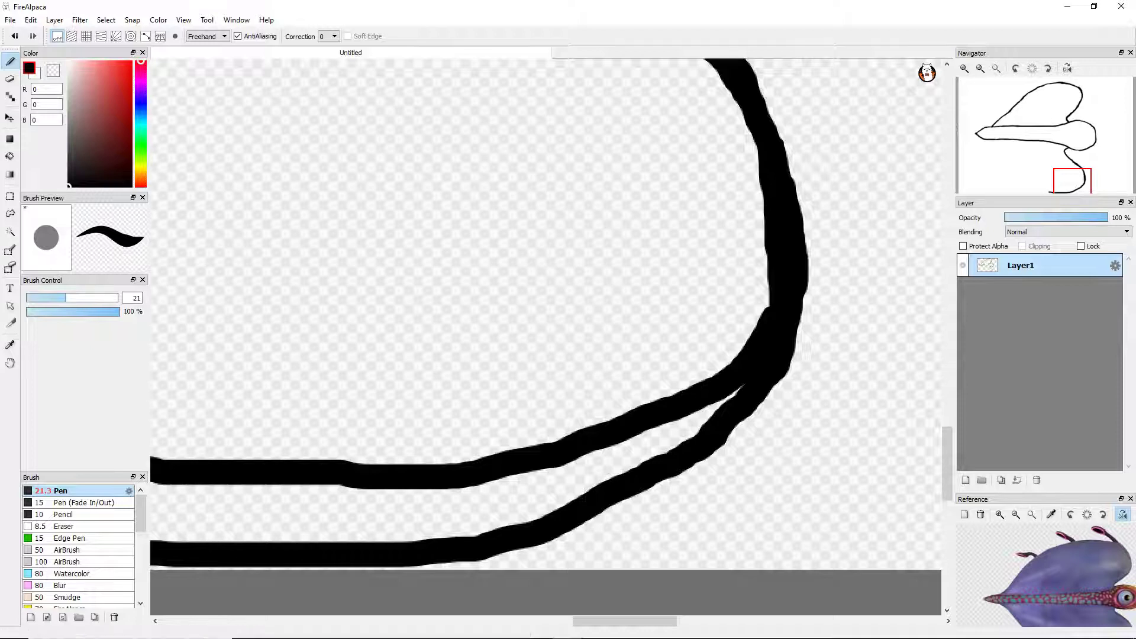
Extend the lower wing's bottom edge further towards the tail with a stroke branching off the inner curve, undoing the unwanted attempts.
{"action": "scroll", "coordinate": [545, 337], "scroll_direction": "down", "scroll_amount": 3}
{"action": "scroll", "coordinate": [546, 337], "scroll_direction": "up", "scroll_amount": 5}
{"action": "scroll", "coordinate": [624, 437], "scroll_direction": "down", "scroll_amount": 6}
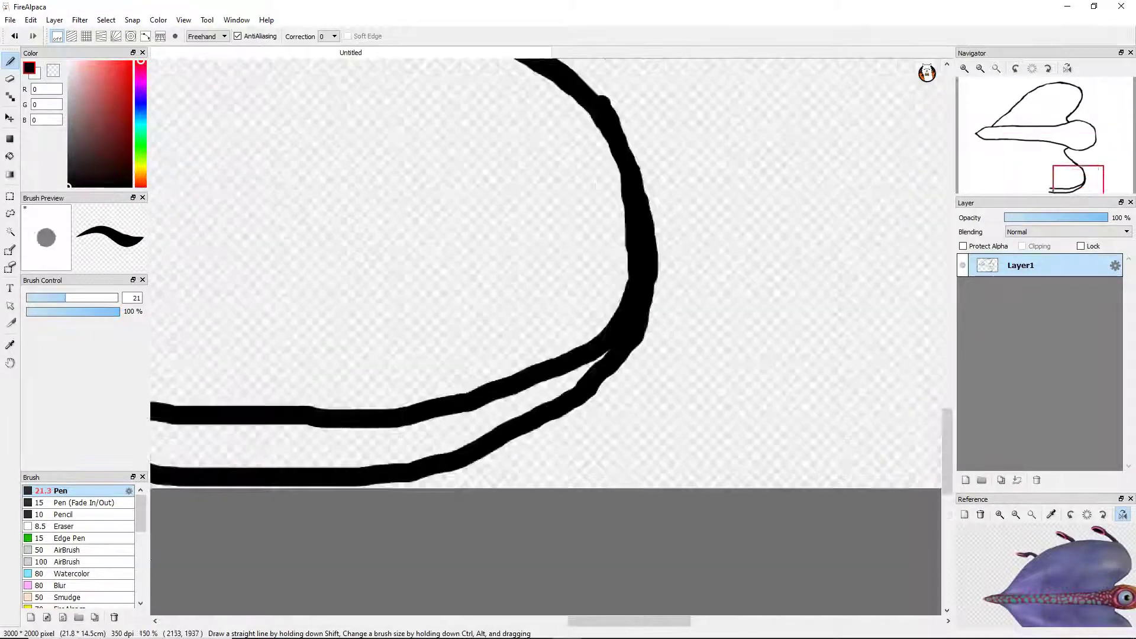
{"action": "scroll", "coordinate": [624, 437], "scroll_direction": "up", "scroll_amount": 5}
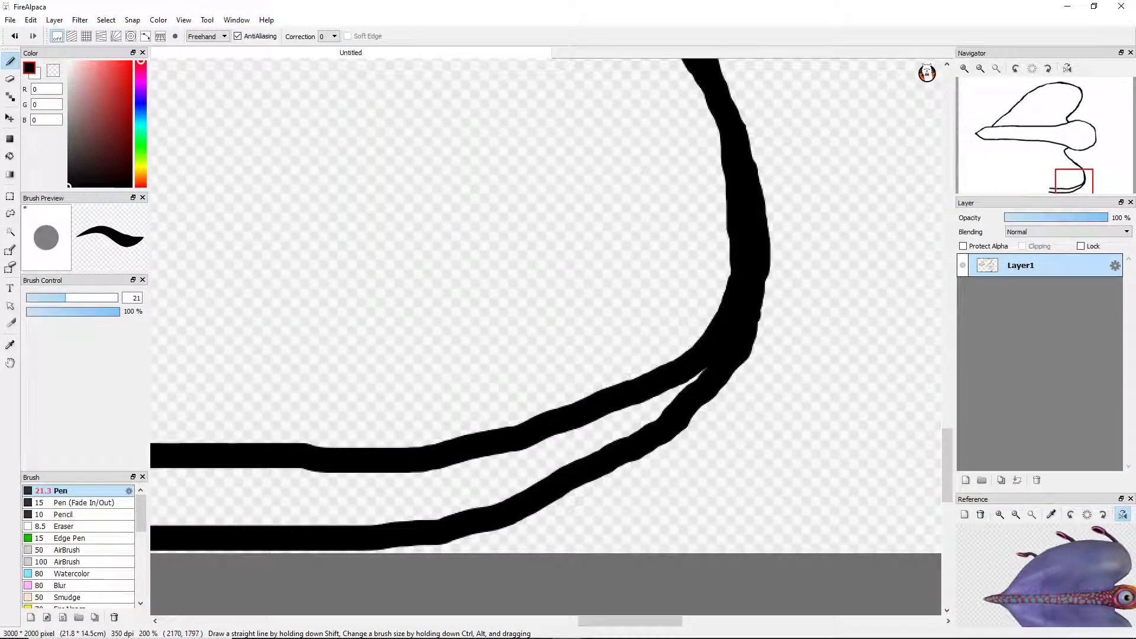
{"action": "scroll", "coordinate": [624, 437], "scroll_direction": "down", "scroll_amount": 4}
{"action": "scroll", "coordinate": [624, 437], "scroll_direction": "up", "scroll_amount": 3}
{"action": "left_click_drag", "start_coordinate": [801, 416], "coordinate": [671, 445]}
{"action": "key", "text": "ctrl+z"}
{"action": "left_click_drag", "start_coordinate": [863, 419], "coordinate": [760, 448]}
{"action": "key", "text": "ctrl+z"}
{"action": "left_click", "coordinate": [884, 413]}
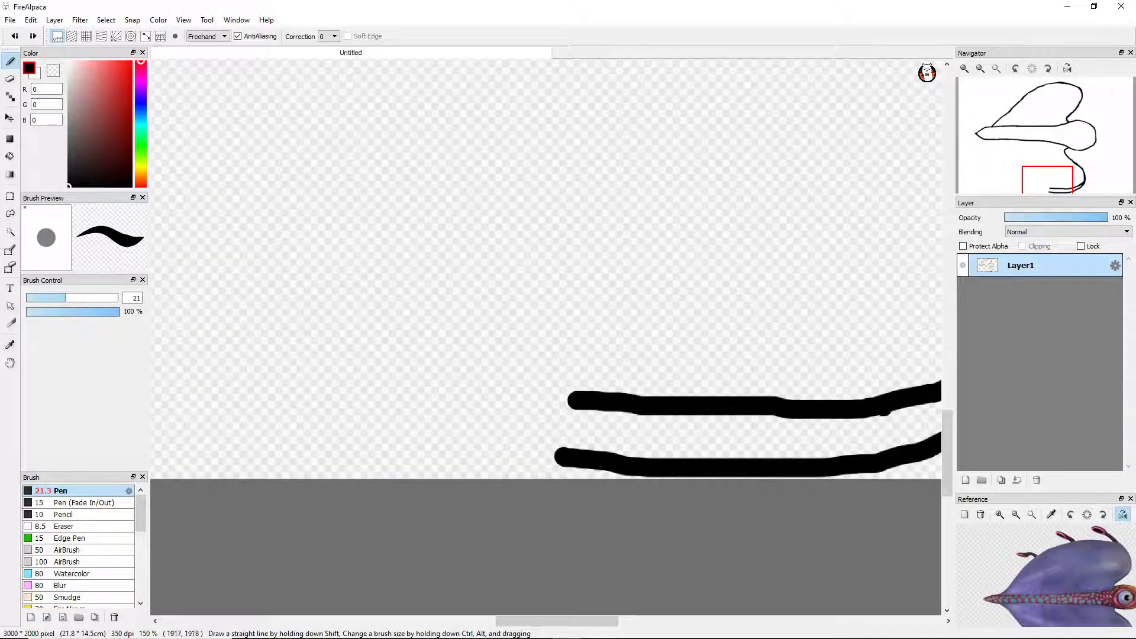
{"action": "mouse_move", "coordinate": [850, 418]}
{"action": "left_mouse_down"}
{"action": "mouse_move", "coordinate": [589, 424]}
{"action": "mouse_move", "coordinate": [457, 403]}
{"action": "mouse_move", "coordinate": [334, 306]}
{"action": "left_mouse_up"}
{"action": "key", "text": "ctrl+z"}
{"action": "mouse_move", "coordinate": [881, 416]}
{"action": "left_mouse_down"}
{"action": "mouse_move", "coordinate": [718, 439]}
{"action": "mouse_move", "coordinate": [452, 432]}
{"action": "mouse_move", "coordinate": [318, 398]}
{"action": "left_mouse_up"}
Draw a line from the upper wing's joint near the tail across the body to start the lower wing's tail-side edge.
{"action": "scroll", "coordinate": [317, 398], "scroll_direction": "down", "scroll_amount": 5}
{"action": "scroll", "coordinate": [529, 388], "scroll_direction": "up", "scroll_amount": 6}
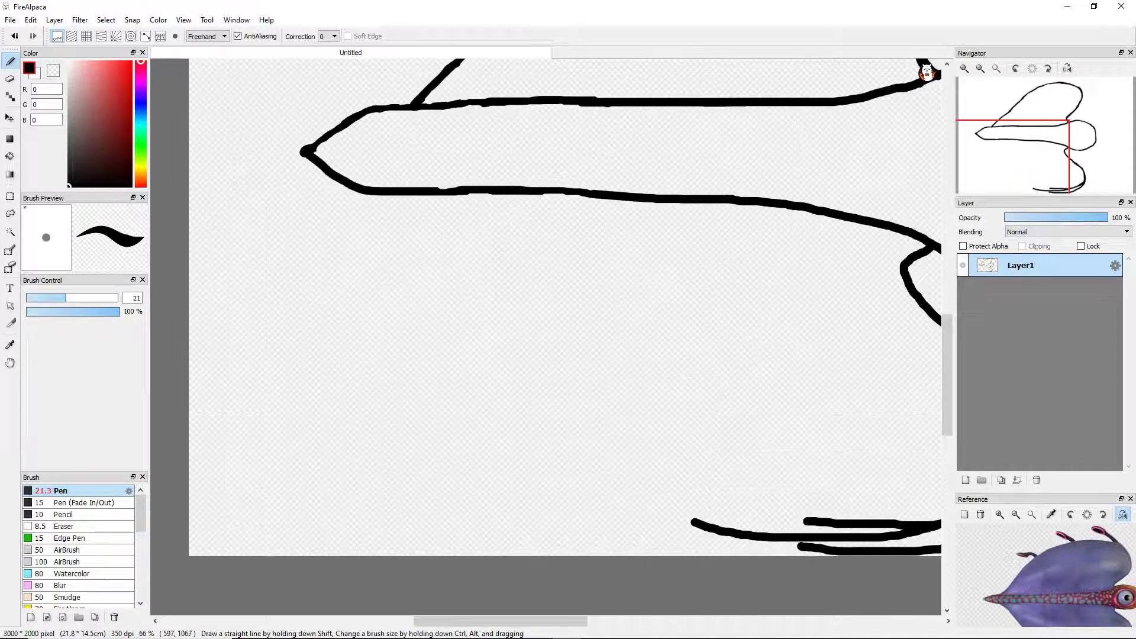
{"action": "mouse_move", "coordinate": [383, 75]}
{"action": "left_mouse_down"}
{"action": "mouse_move", "coordinate": [379, 343]}
{"action": "mouse_move", "coordinate": [469, 520]}
{"action": "mouse_move", "coordinate": [542, 612]}
{"action": "left_mouse_up"}
Erase the part of the new line that crosses the inside of the body, enlarging the eraser to size 48.
{"action": "key", "text": "e"}
{"action": "key", "text": "bracketright"}
{"action": "left_click_drag", "start_coordinate": [383, 178], "coordinate": [397, 110]}
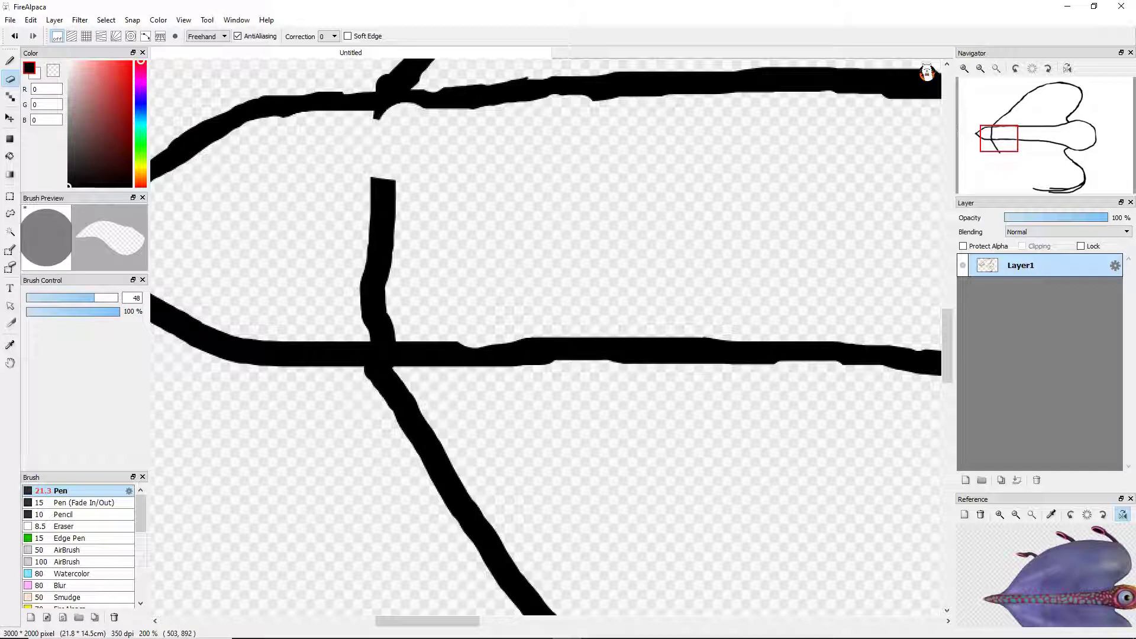
{"action": "key", "text": "ctrl+z"}
{"action": "left_click_drag", "start_coordinate": [383, 172], "coordinate": [387, 115]}
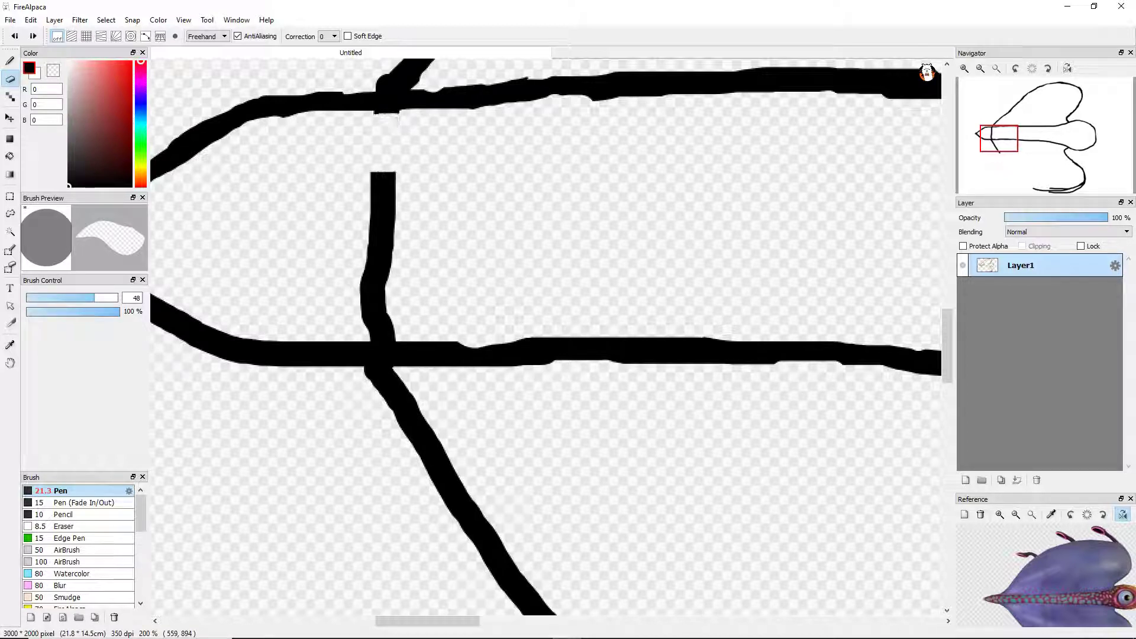
{"action": "left_click_drag", "start_coordinate": [384, 173], "coordinate": [377, 320]}
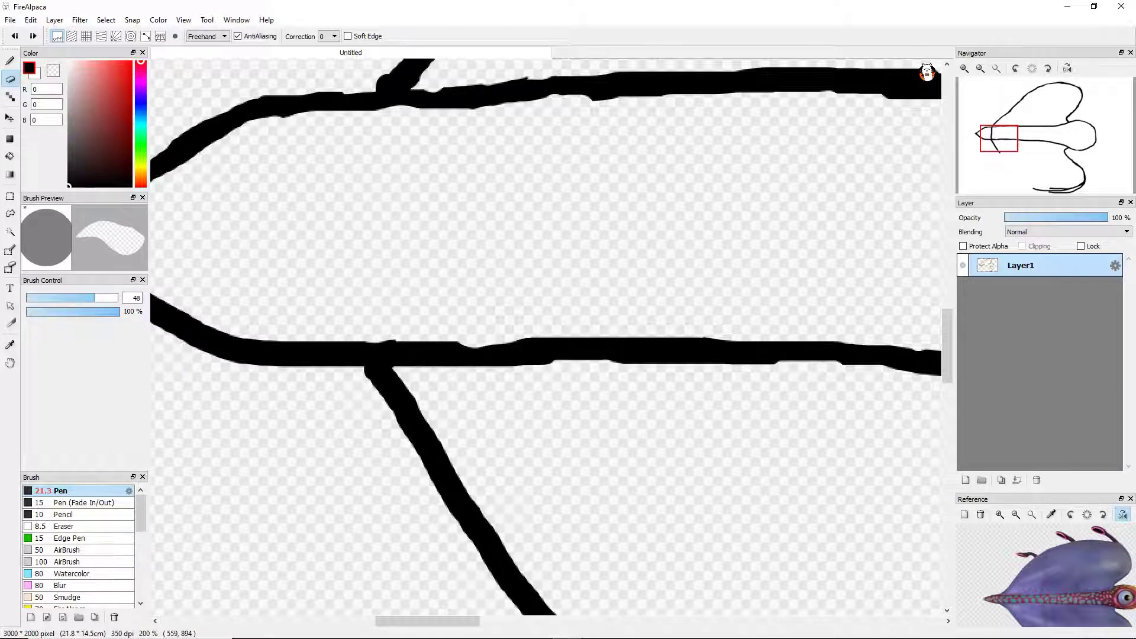
Redraw the lower wing's tail-side edge with the pen as a longer diagonal starting at the body's lower edge.
{"action": "scroll", "coordinate": [480, 408], "scroll_direction": "down", "scroll_amount": 4}
{"action": "key", "text": "b"}
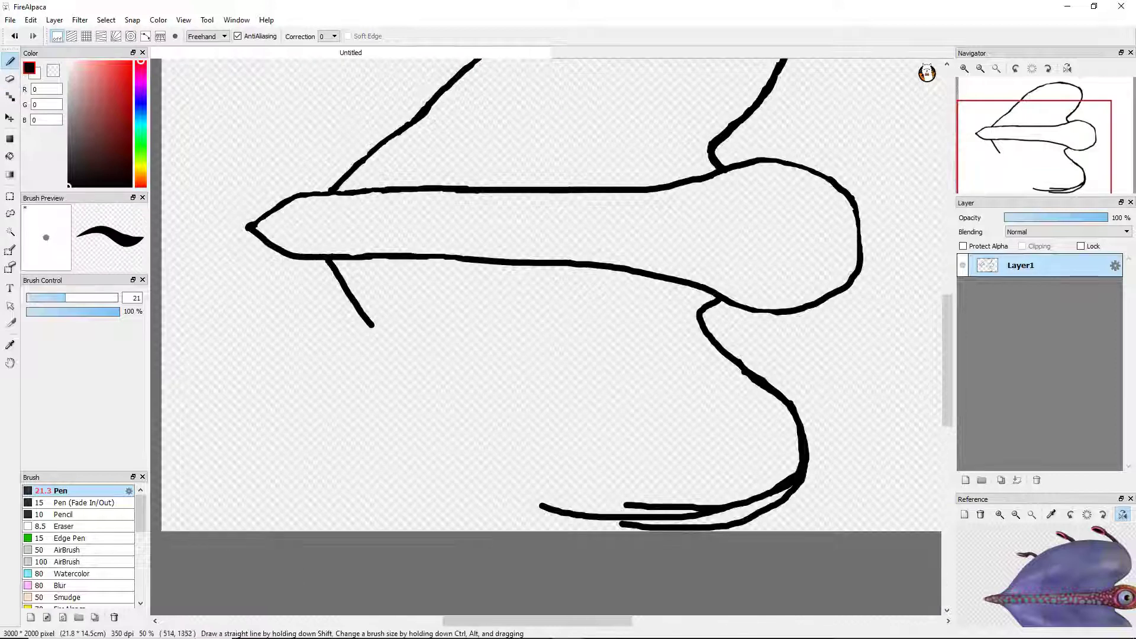
{"action": "scroll", "coordinate": [384, 335], "scroll_direction": "up", "scroll_amount": 2}
{"action": "left_click_drag", "start_coordinate": [360, 319], "coordinate": [524, 458]}
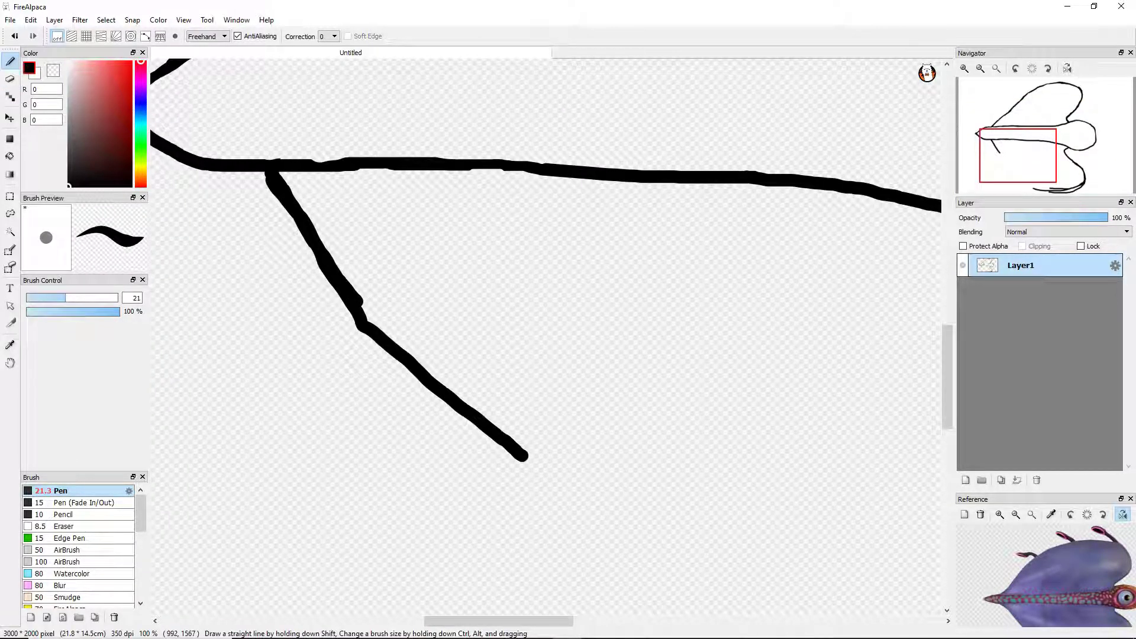
{"action": "key", "text": "ctrl+z"}
{"action": "mouse_move", "coordinate": [269, 174]}
{"action": "left_mouse_down"}
{"action": "mouse_move", "coordinate": [418, 375]}
{"action": "mouse_move", "coordinate": [604, 584]}
{"action": "left_mouse_up"}
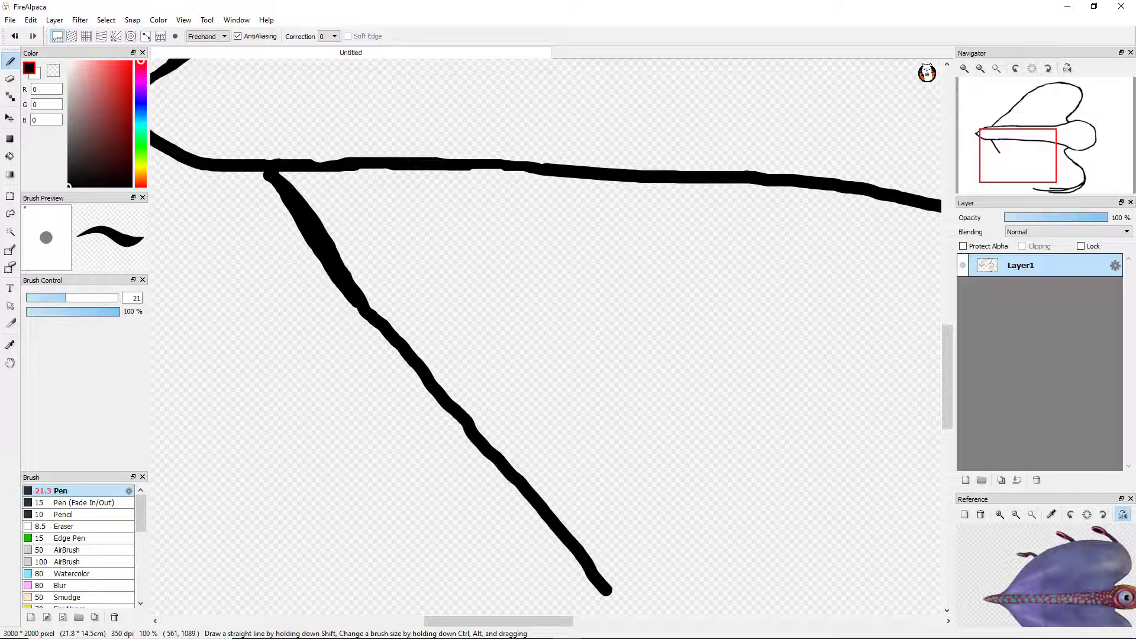
Continue the lower wing's tail-side edge down and round to join the bottom edge, closing the wing outline.
{"action": "scroll", "coordinate": [604, 583], "scroll_direction": "down", "scroll_amount": 4}
{"action": "scroll", "coordinate": [603, 584], "scroll_direction": "up", "scroll_amount": 2}
{"action": "scroll", "coordinate": [377, 342], "scroll_direction": "up", "scroll_amount": 2}
{"action": "mouse_move", "coordinate": [277, 172]}
{"action": "left_mouse_down"}
{"action": "mouse_move", "coordinate": [458, 408]}
{"action": "mouse_move", "coordinate": [680, 588]}
{"action": "left_mouse_up"}
{"action": "scroll", "coordinate": [680, 588], "scroll_direction": "down", "scroll_amount": 2}
{"action": "scroll", "coordinate": [566, 440], "scroll_direction": "down", "scroll_amount": 2}
{"action": "scroll", "coordinate": [567, 439], "scroll_direction": "up", "scroll_amount": 4}
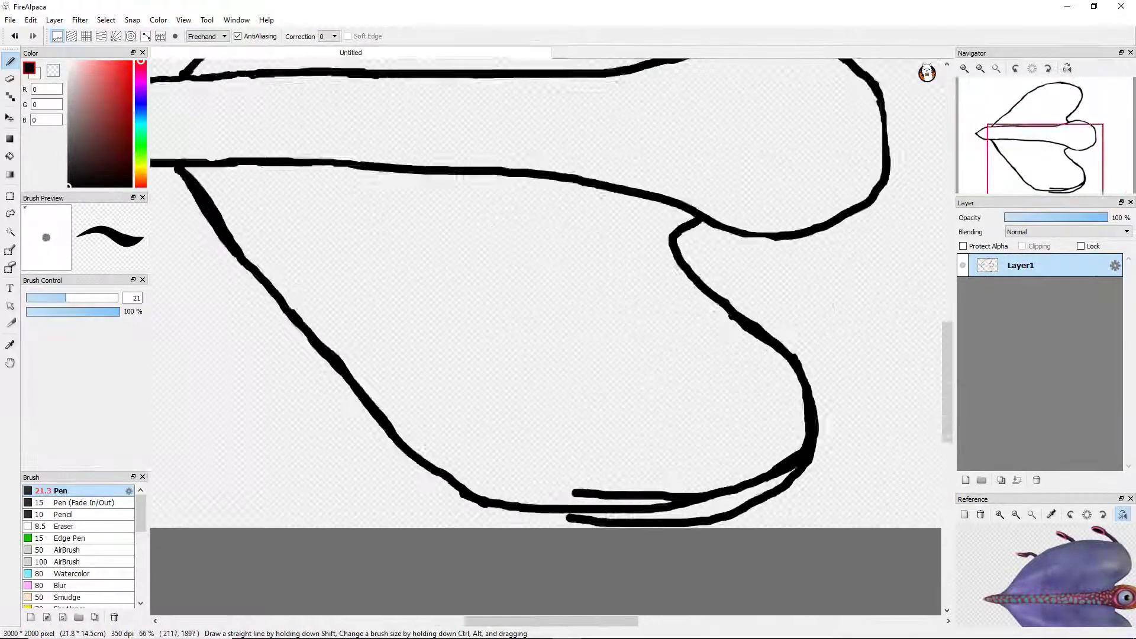
Redraw the pen stroke linking the lower wing's tail-side edge with its bottom edge.
{"action": "mouse_move", "coordinate": [651, 494]}
{"action": "left_mouse_down"}
{"action": "mouse_move", "coordinate": [462, 512]}
{"action": "mouse_move", "coordinate": [346, 491]}
{"action": "left_mouse_up"}
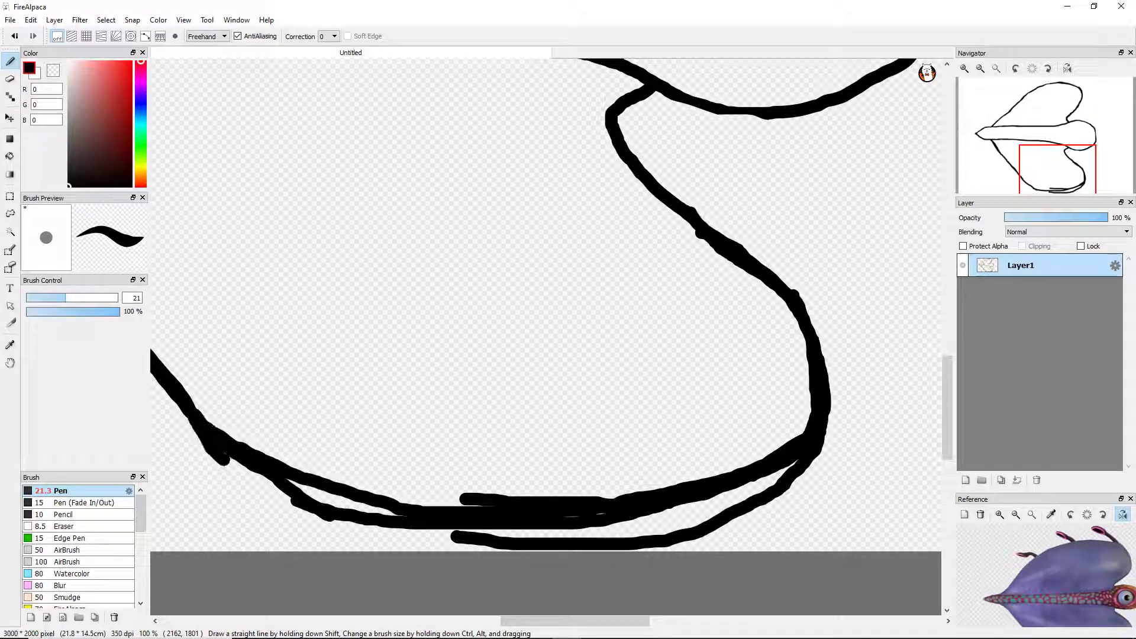
{"action": "key", "text": "ctrl+z"}
{"action": "mouse_move", "coordinate": [209, 416]}
{"action": "left_mouse_down"}
{"action": "mouse_move", "coordinate": [343, 500]}
{"action": "mouse_move", "coordinate": [520, 514]}
{"action": "left_mouse_up"}
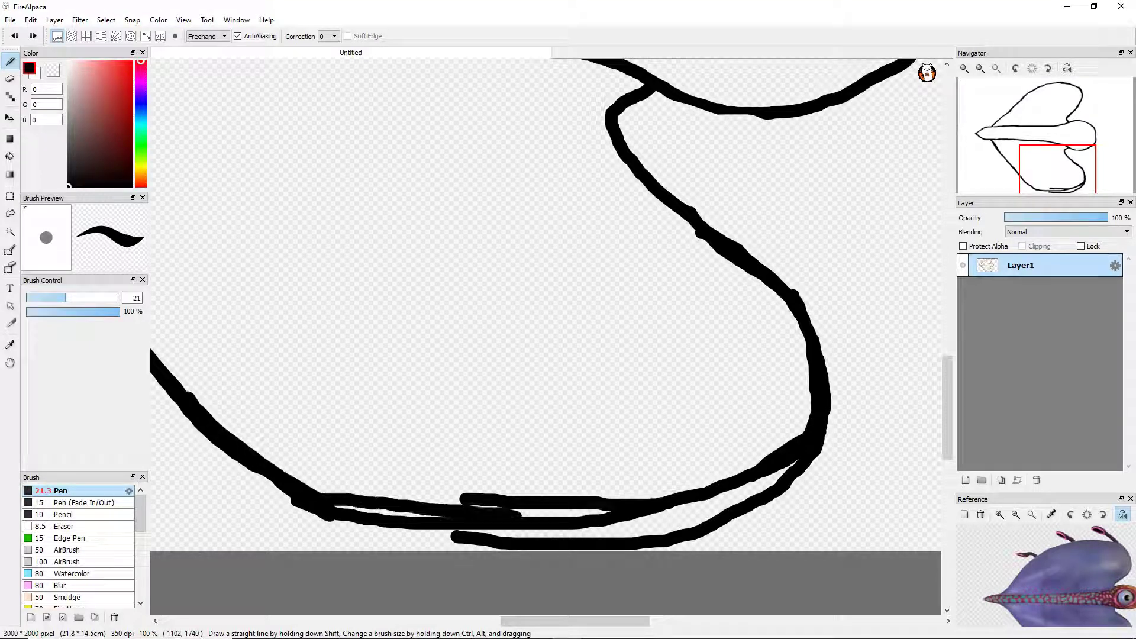
Erase the doubled lines above and below the lower wing's bottom edge, leaving a single outline.
{"action": "key", "text": "ctrl+plus"}
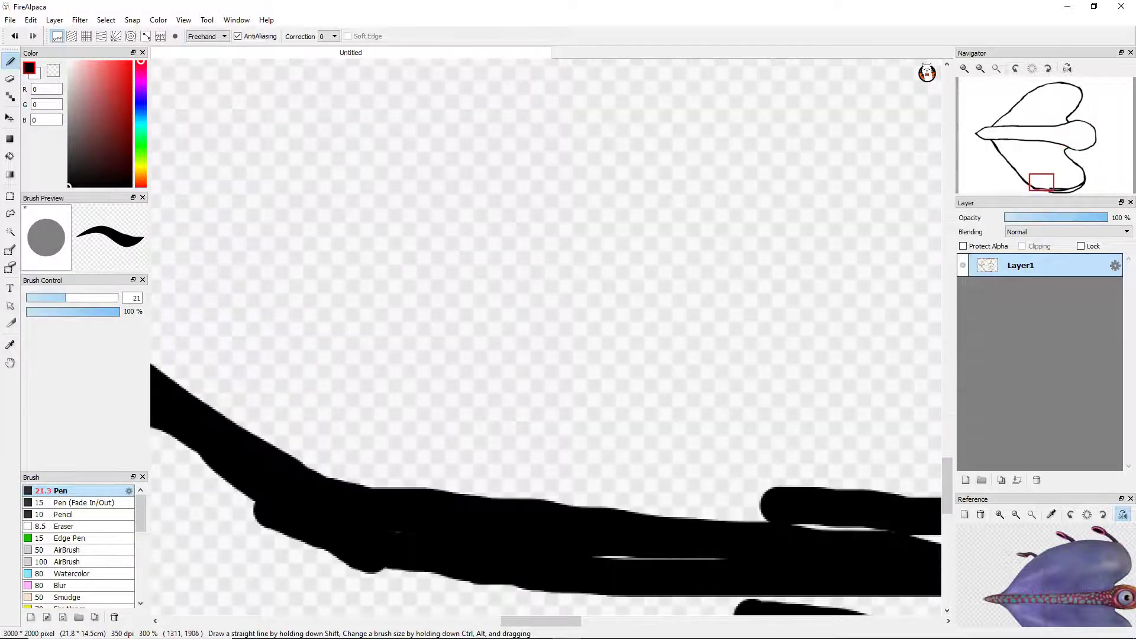
{"action": "key", "text": "e"}
{"action": "key", "text": "ctrl+plus"}
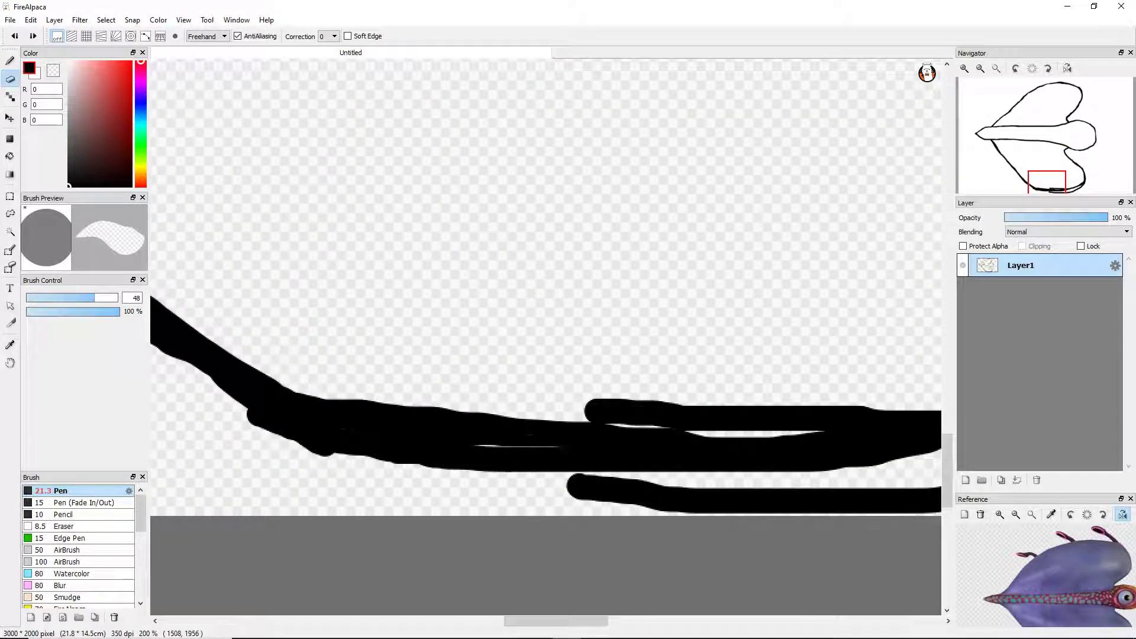
{"action": "left_click_drag", "start_coordinate": [522, 471], "coordinate": [327, 472]}
{"action": "mouse_move", "coordinate": [255, 432]}
{"action": "left_mouse_down"}
{"action": "mouse_move", "coordinate": [710, 496]}
{"action": "mouse_move", "coordinate": [651, 461]}
{"action": "left_mouse_up"}
{"action": "key", "text": "ctrl+z"}
{"action": "left_click_drag", "start_coordinate": [544, 473], "coordinate": [710, 500]}
{"action": "left_click_drag", "start_coordinate": [574, 462], "coordinate": [326, 438]}
{"action": "key", "text": "ctrl+z"}
{"action": "mouse_move", "coordinate": [718, 503]}
{"action": "left_mouse_down"}
{"action": "mouse_move", "coordinate": [248, 420]}
{"action": "mouse_move", "coordinate": [225, 397]}
{"action": "left_mouse_up"}
{"action": "mouse_move", "coordinate": [722, 503]}
{"action": "left_mouse_down"}
{"action": "mouse_move", "coordinate": [864, 503]}
{"action": "mouse_move", "coordinate": [724, 500]}
{"action": "left_mouse_up"}
{"action": "left_click_drag", "start_coordinate": [870, 414], "coordinate": [562, 417]}
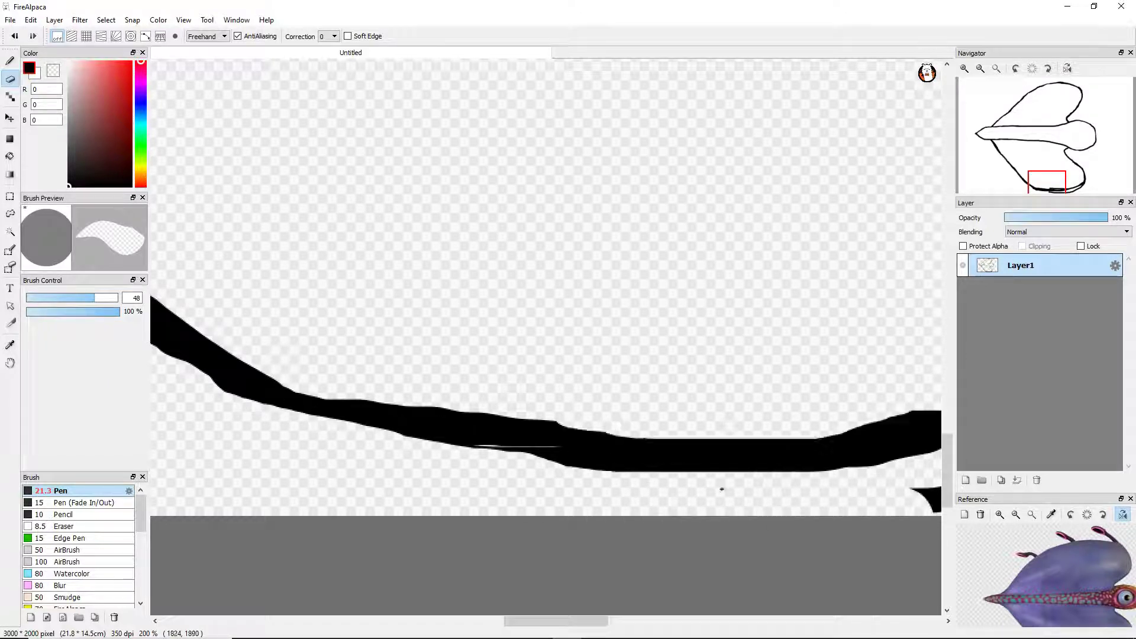
Smooth the cleaned part of the lower wing's bottom edge with a pen stroke.
{"action": "key", "text": "b"}
{"action": "mouse_move", "coordinate": [284, 378]}
{"action": "left_mouse_down"}
{"action": "mouse_move", "coordinate": [592, 425]}
{"action": "mouse_move", "coordinate": [671, 467]}
{"action": "left_mouse_up"}
{"action": "scroll", "coordinate": [671, 468], "scroll_direction": "down", "scroll_amount": 3}
{"action": "scroll", "coordinate": [754, 371], "scroll_direction": "up", "scroll_amount": 2}
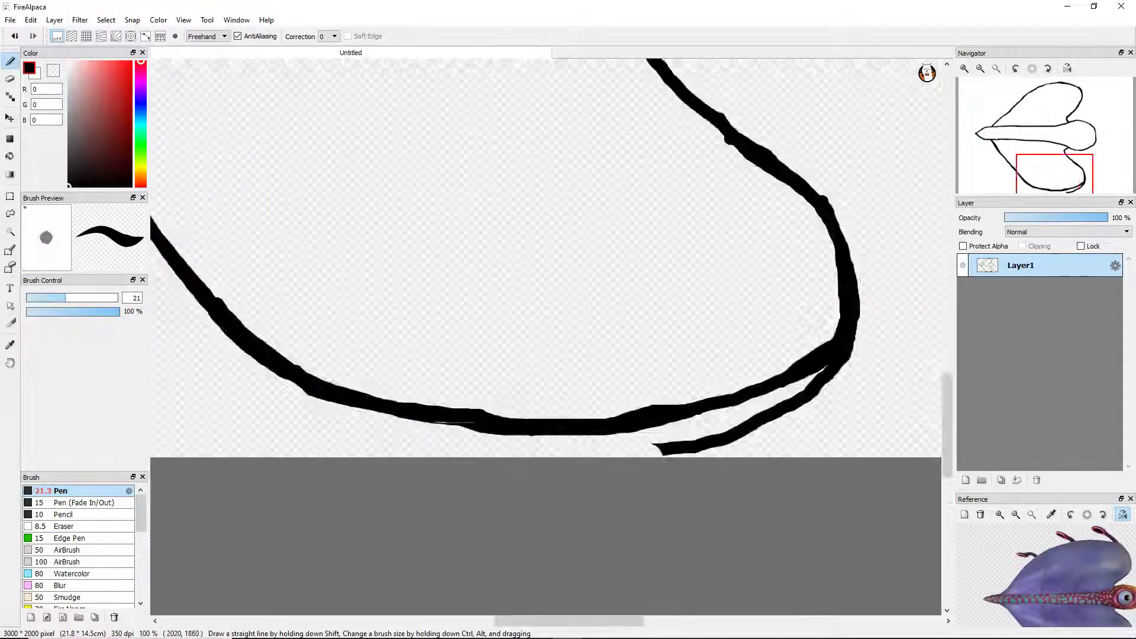
Erase the stray outer line at the lower wing's rounded head-side corner and thin the corner's inner side.
{"action": "scroll", "coordinate": [760, 370], "scroll_direction": "up", "scroll_amount": 2}
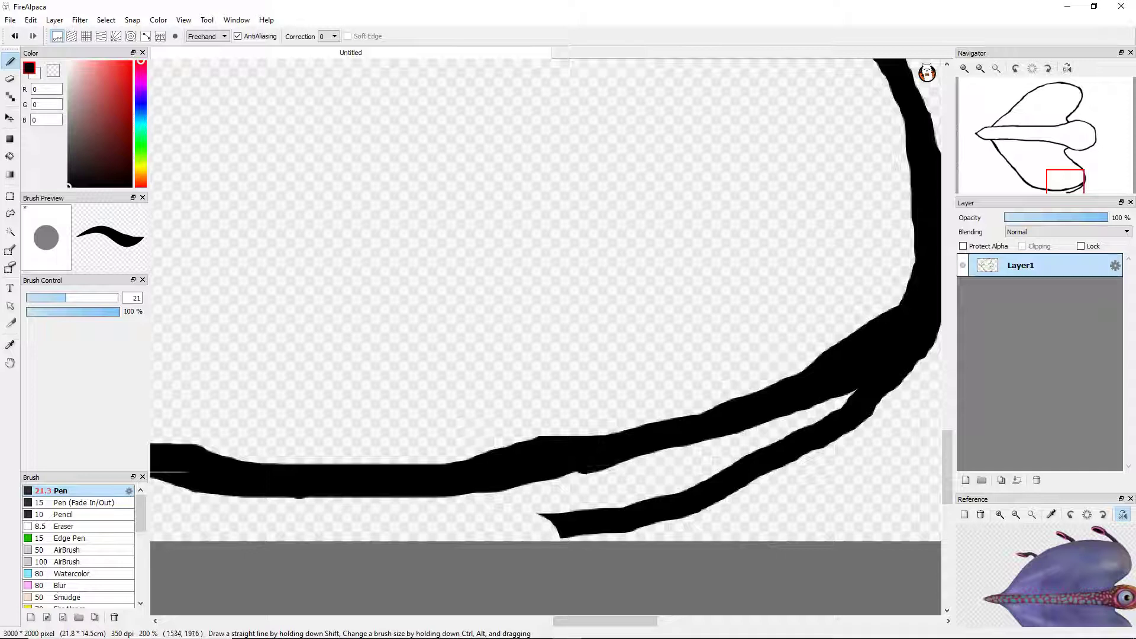
{"action": "key", "text": "e"}
{"action": "mouse_move", "coordinate": [541, 519]}
{"action": "left_mouse_down"}
{"action": "mouse_move", "coordinate": [728, 503]}
{"action": "mouse_move", "coordinate": [781, 449]}
{"action": "mouse_move", "coordinate": [763, 417]}
{"action": "left_mouse_up"}
{"action": "key", "text": "ctrl+z"}
{"action": "mouse_move", "coordinate": [541, 521]}
{"action": "left_mouse_down"}
{"action": "mouse_move", "coordinate": [698, 494]}
{"action": "mouse_move", "coordinate": [852, 396]}
{"action": "left_mouse_up"}
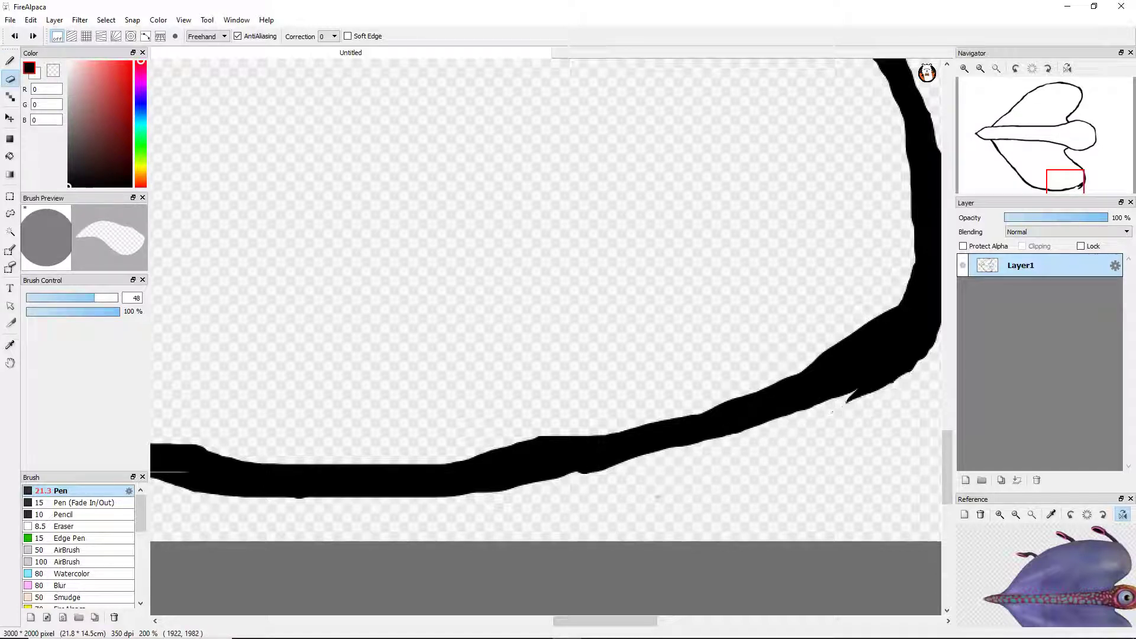
{"action": "mouse_move", "coordinate": [858, 349]}
{"action": "left_mouse_down"}
{"action": "mouse_move", "coordinate": [914, 270]}
{"action": "mouse_move", "coordinate": [763, 387]}
{"action": "left_mouse_up"}
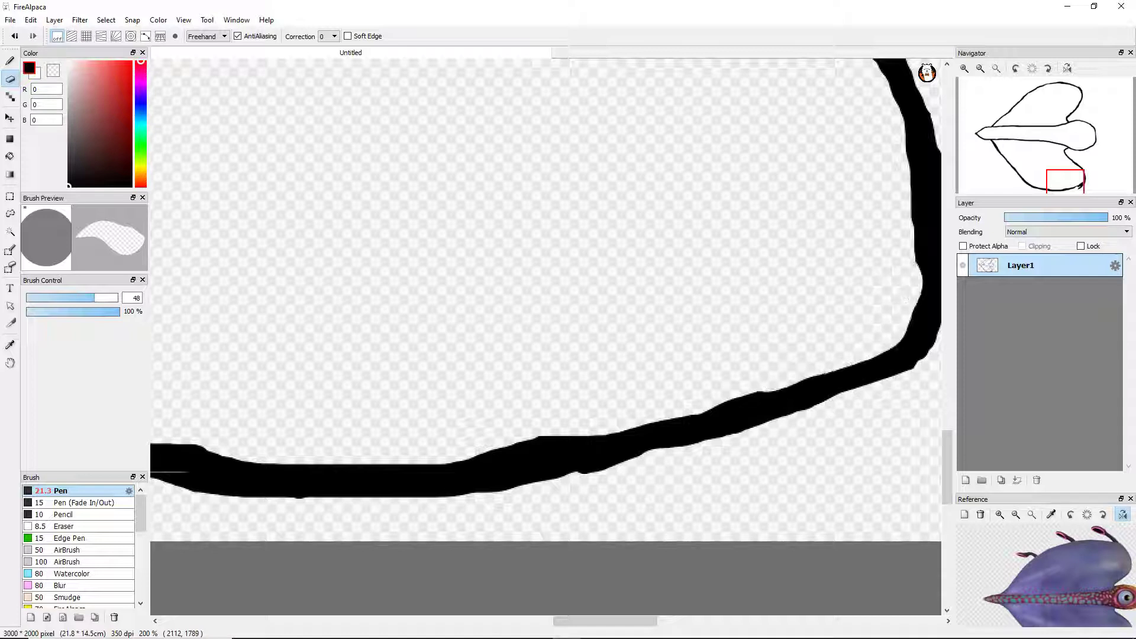
Go over the inner side of the lower wing's head-side curve with the pen to even it out.
{"action": "key", "text": "b"}
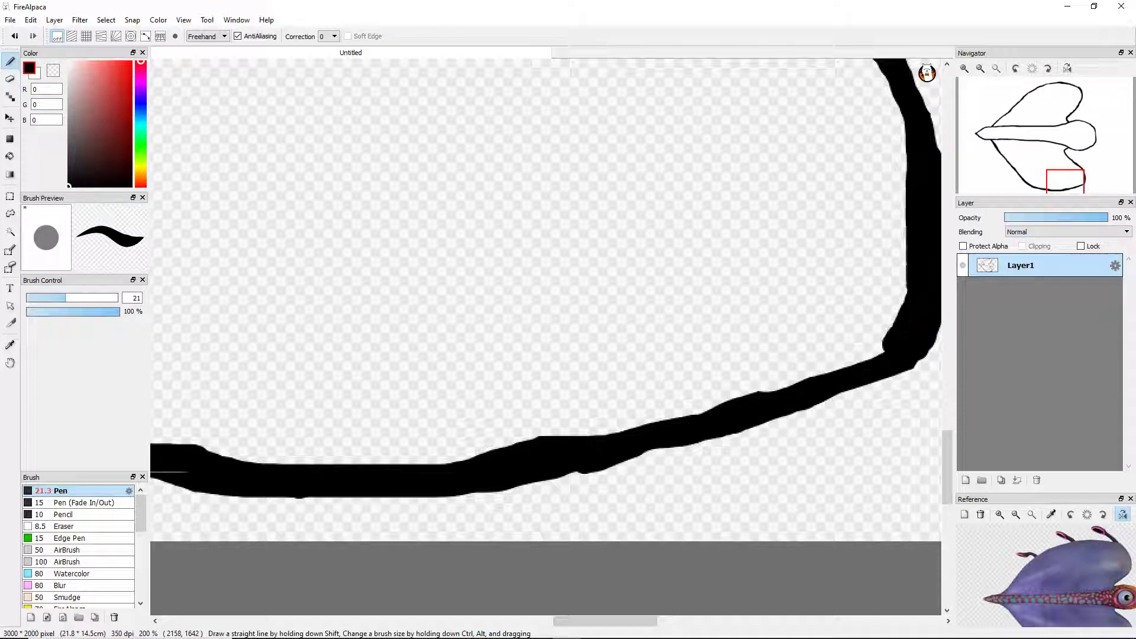
{"action": "scroll", "coordinate": [544, 296], "scroll_direction": "down", "scroll_amount": 5}
{"action": "scroll", "coordinate": [887, 296], "scroll_direction": "up", "scroll_amount": 5}
{"action": "mouse_move", "coordinate": [680, 136]}
{"action": "left_mouse_down"}
{"action": "mouse_move", "coordinate": [745, 402]}
{"action": "mouse_move", "coordinate": [734, 597]}
{"action": "left_mouse_up"}
{"action": "scroll", "coordinate": [768, 355], "scroll_direction": "down", "scroll_amount": 3}
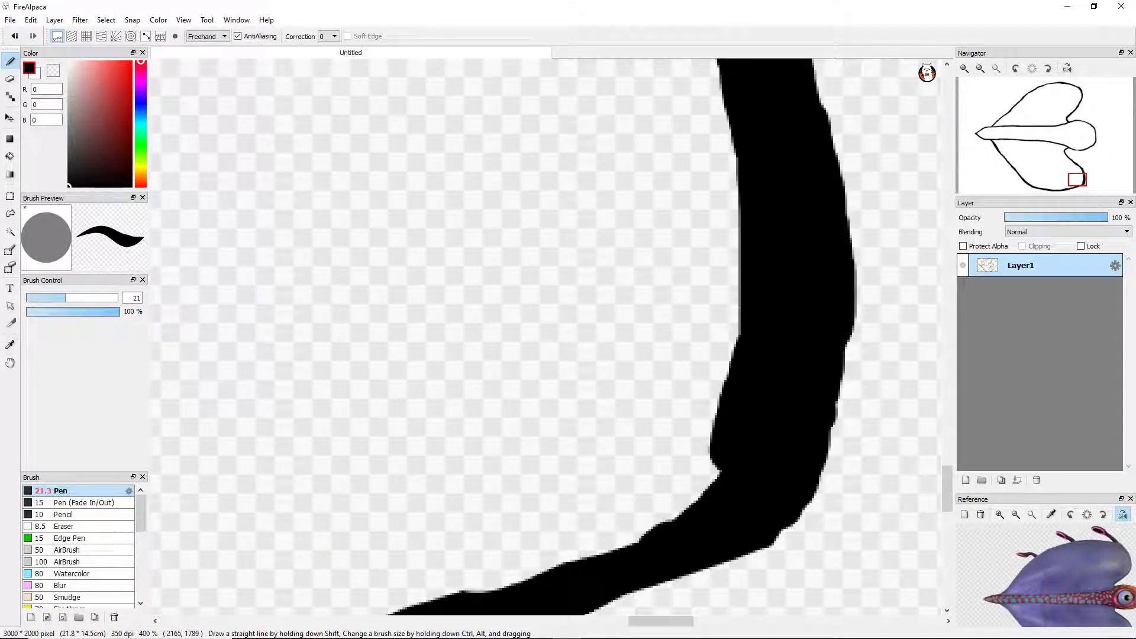
{"action": "mouse_move", "coordinate": [707, 461]}
{"action": "left_mouse_down"}
{"action": "mouse_move", "coordinate": [639, 532]}
{"action": "mouse_move", "coordinate": [462, 586]}
{"action": "mouse_move", "coordinate": [703, 437]}
{"action": "mouse_move", "coordinate": [712, 414]}
{"action": "left_mouse_up"}
{"action": "key", "text": "ctrl+minus"}
{"action": "key", "text": "ctrl+minus"}
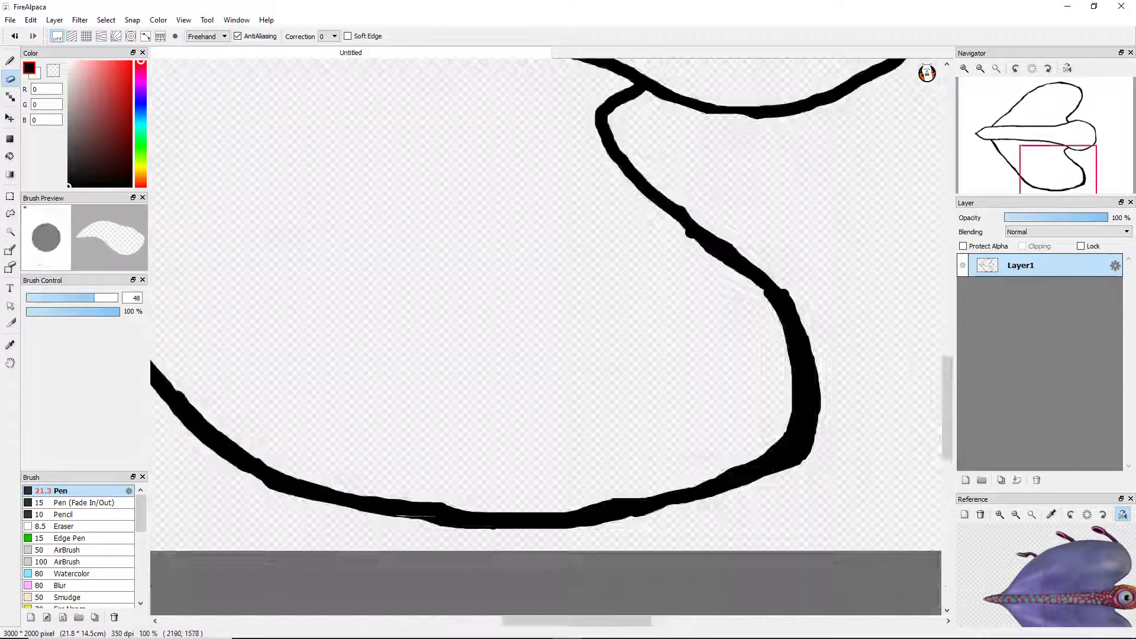
Erase part of the lower wing's thick head-side curve to make its line thinner.
{"action": "key", "text": "ctrl+plus"}
{"action": "mouse_move", "coordinate": [786, 283]}
{"action": "left_mouse_down"}
{"action": "mouse_move", "coordinate": [822, 426]}
{"action": "mouse_move", "coordinate": [769, 612]}
{"action": "left_mouse_up"}
{"action": "mouse_move", "coordinate": [784, 354]}
{"action": "left_mouse_down"}
{"action": "mouse_move", "coordinate": [709, 245]}
{"action": "mouse_move", "coordinate": [760, 282]}
{"action": "left_mouse_up"}
Redraw the upper part of the lower wing's head-side curve with the pen, reconnecting it to the diagonal edge.
{"action": "key", "text": "b"}
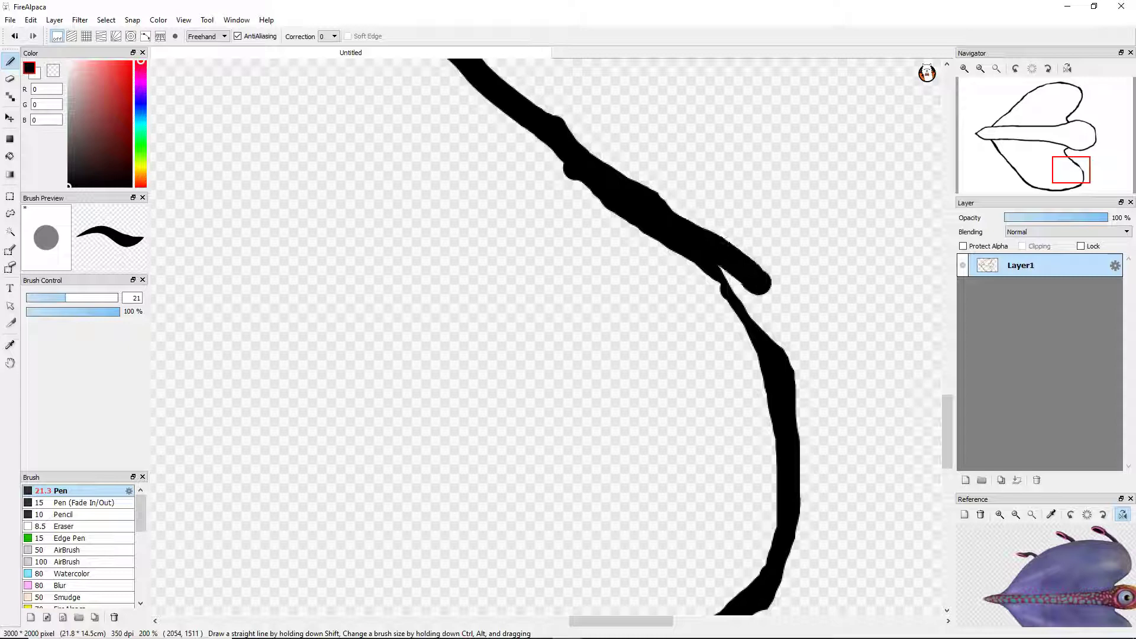
{"action": "key", "text": "ctrl+z"}
{"action": "left_click_drag", "start_coordinate": [687, 257], "coordinate": [772, 346]}
{"action": "key", "text": "ctrl+minus"}
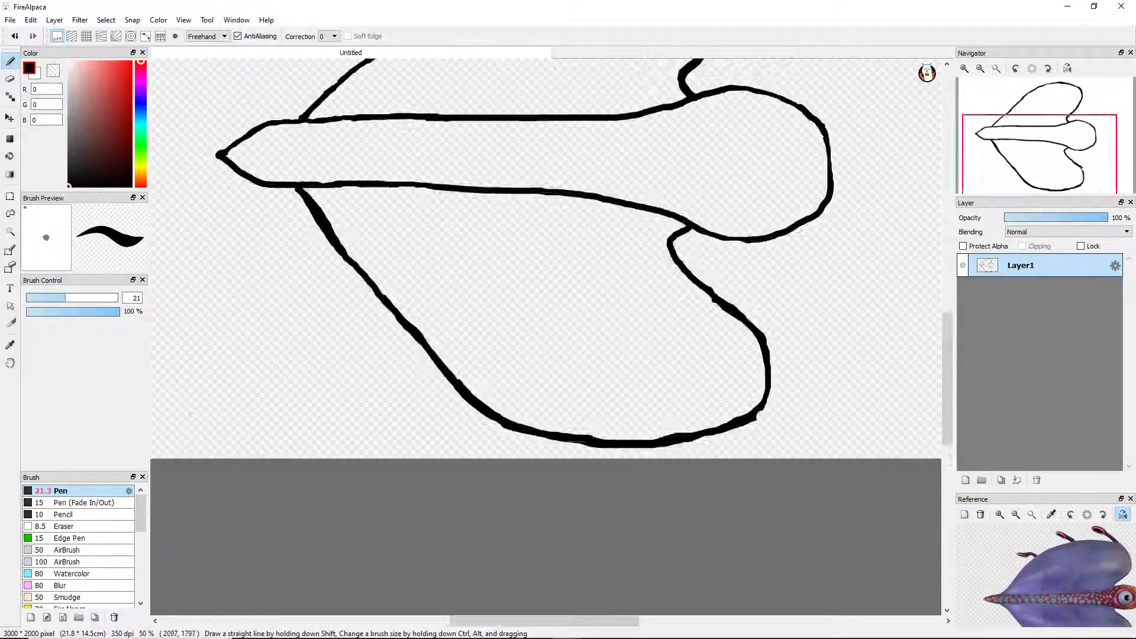
Examine the complete outline of the body and both wings, up close and as a whole.
{"action": "key", "text": "ctrl+plus"}
{"action": "key", "text": "ctrl+plus"}
{"action": "key", "text": "ctrl+minus"}
{"action": "key", "text": "ctrl+minus"}
{"action": "key", "text": "ctrl+minus"}
{"action": "key", "text": "ctrl+minus"}
{"action": "key", "text": "ctrl+minus"}
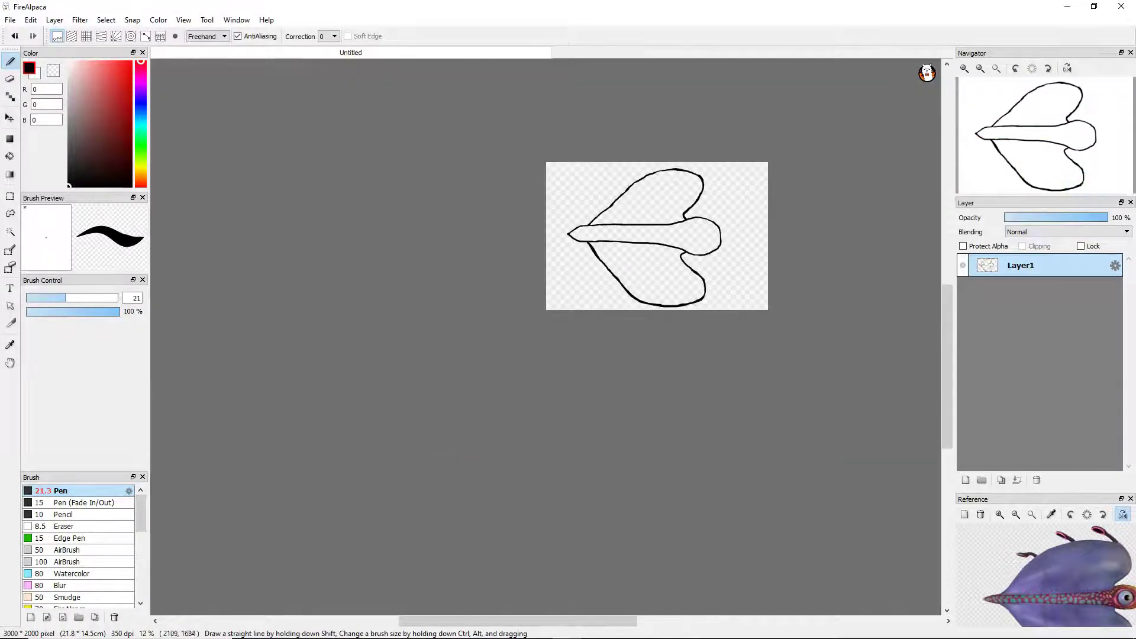
{"action": "key", "text": "ctrl+plus"}
{"action": "key", "text": "ctrl+plus"}
{"action": "key", "text": "ctrl+minus"}
{"action": "key", "text": "ctrl+minus"}
{"action": "key", "text": "ctrl+plus"}
{"action": "key", "text": "ctrl+plus"}
{"action": "key", "text": "ctrl+plus"}
{"action": "key", "text": "ctrl+plus"}
{"action": "key", "text": "ctrl+plus"}
{"action": "key", "text": "ctrl+plus"}
{"action": "key", "text": "ctrl+plus"}
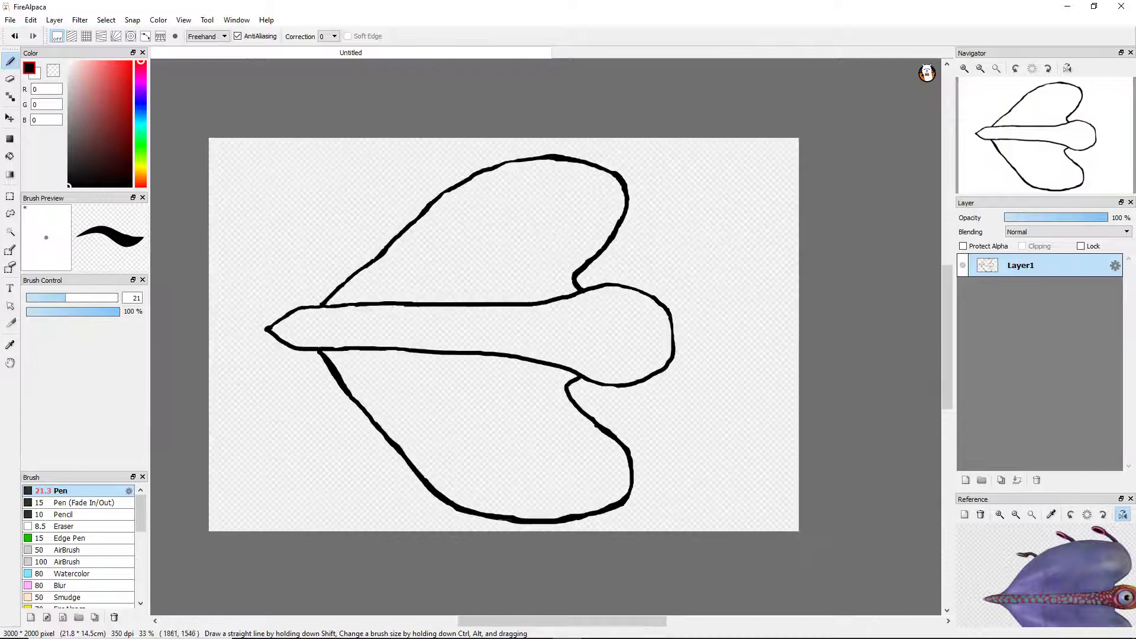
Draw a rounder inner curve at the lower wing's head-side bottom corner, undoing the first stroke.
{"action": "left_click_drag", "start_coordinate": [656, 490], "coordinate": [786, 397]}
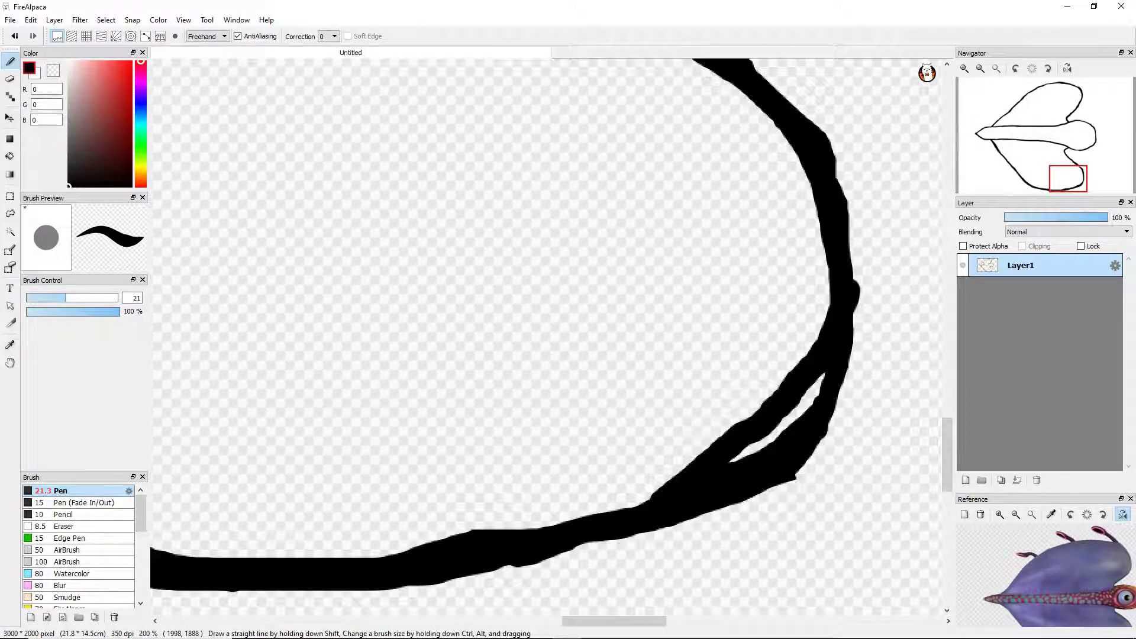
{"action": "key", "text": "ctrl+z"}
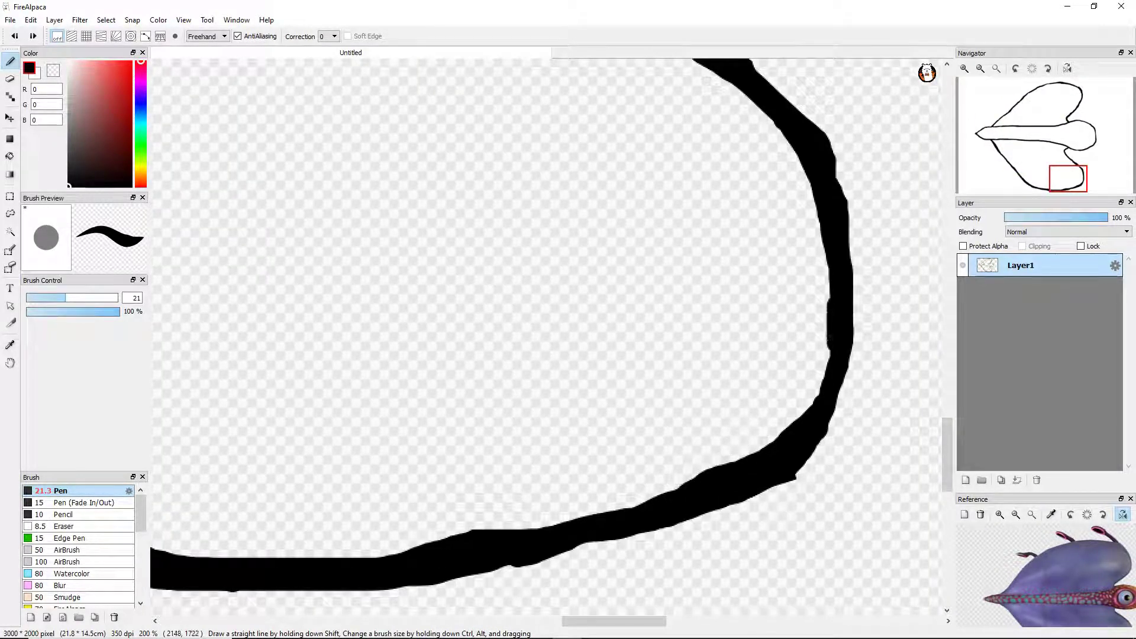
{"action": "left_click_drag", "start_coordinate": [784, 413], "coordinate": [689, 470]}
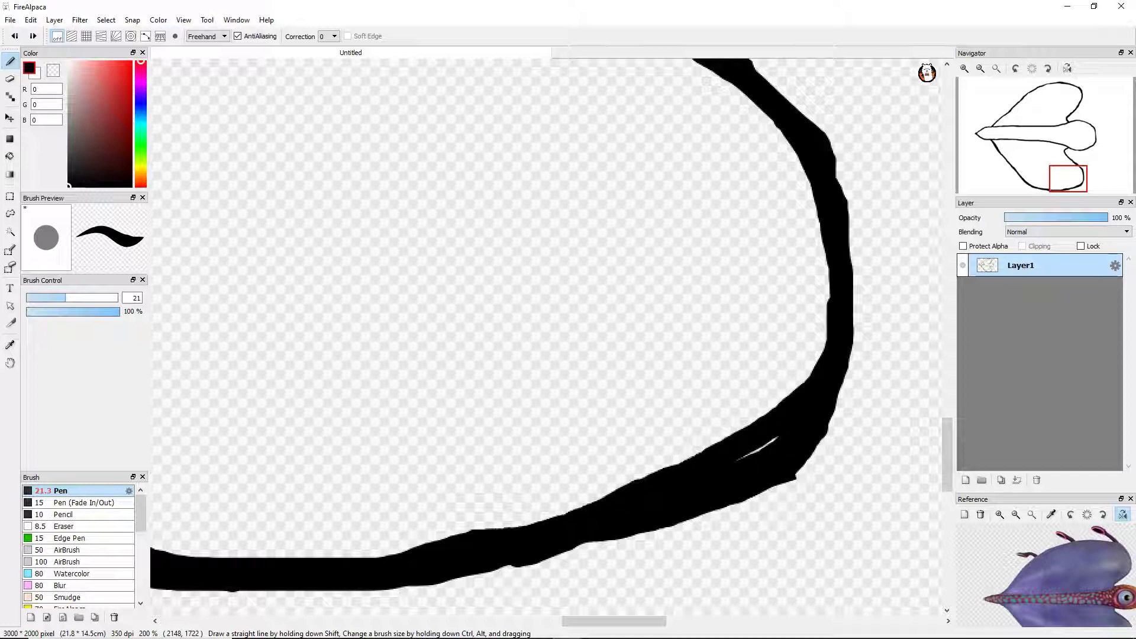
Erase the old outer line at the lower wing's head-side bottom corner, leaving only the new curve.
{"action": "left_click", "coordinate": [10, 78]}
{"action": "mouse_move", "coordinate": [760, 456]}
{"action": "left_mouse_down"}
{"action": "mouse_move", "coordinate": [719, 500]}
{"action": "mouse_move", "coordinate": [592, 538]}
{"action": "left_mouse_up"}
{"action": "key", "text": "ctrl+z"}
{"action": "mouse_move", "coordinate": [526, 562]}
{"action": "left_mouse_down"}
{"action": "mouse_move", "coordinate": [820, 438]}
{"action": "mouse_move", "coordinate": [751, 467]}
{"action": "left_mouse_up"}
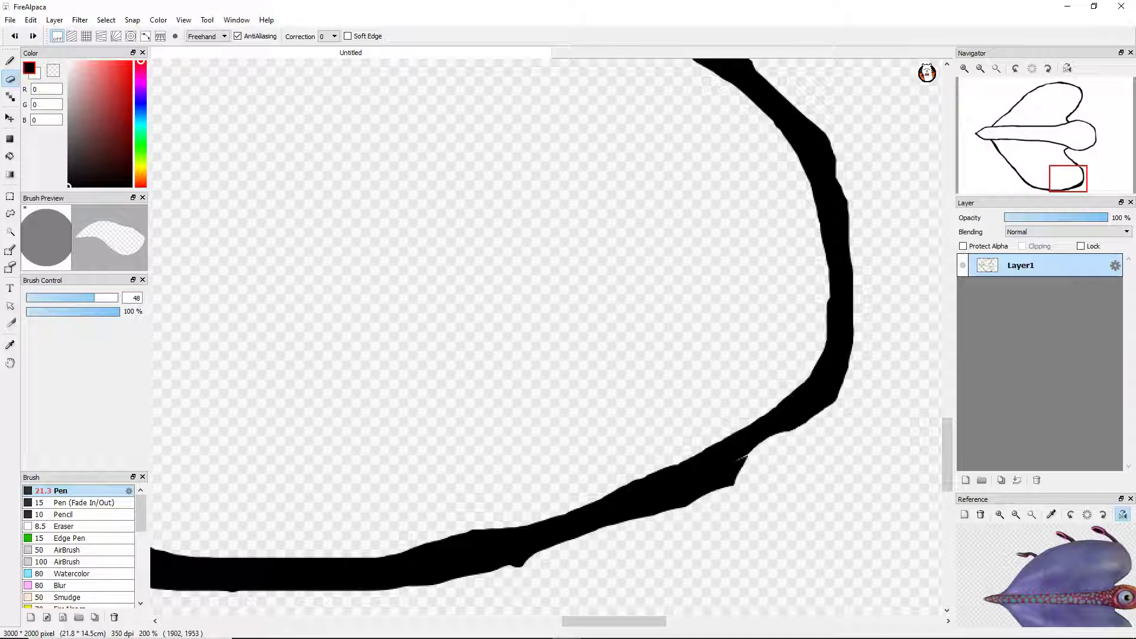
{"action": "scroll", "coordinate": [547, 334], "scroll_direction": "down", "scroll_amount": 5}
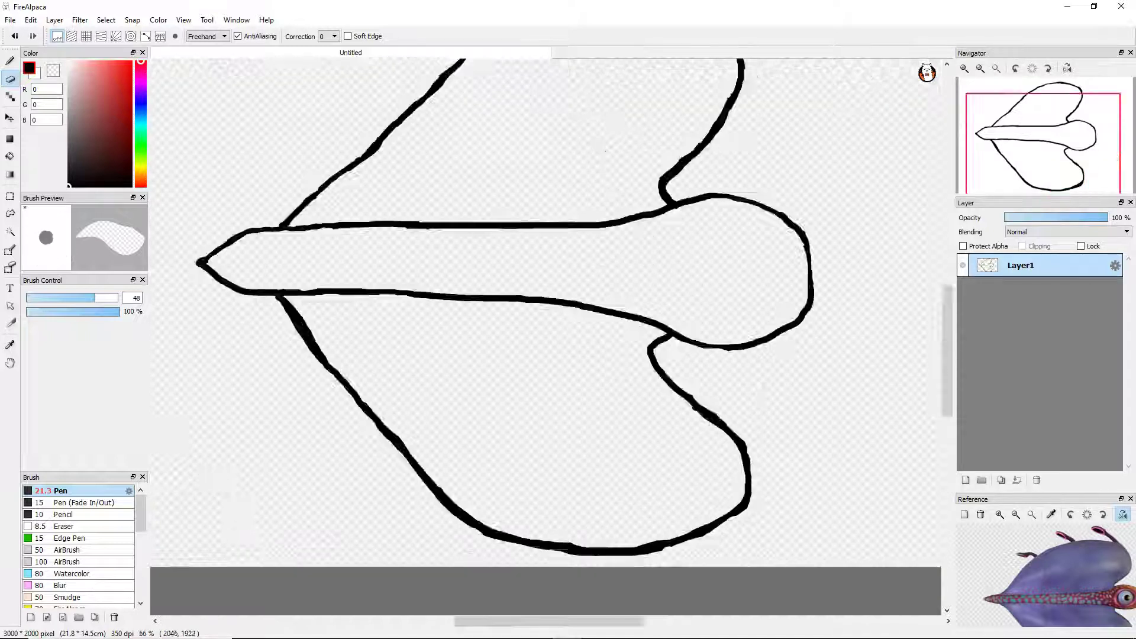
Erase the bump on the outer edge of the upper wing's head-side top corner.
{"action": "scroll", "coordinate": [704, 299], "scroll_direction": "up", "scroll_amount": 4}
{"action": "scroll", "coordinate": [703, 299], "scroll_direction": "up", "scroll_amount": 4}
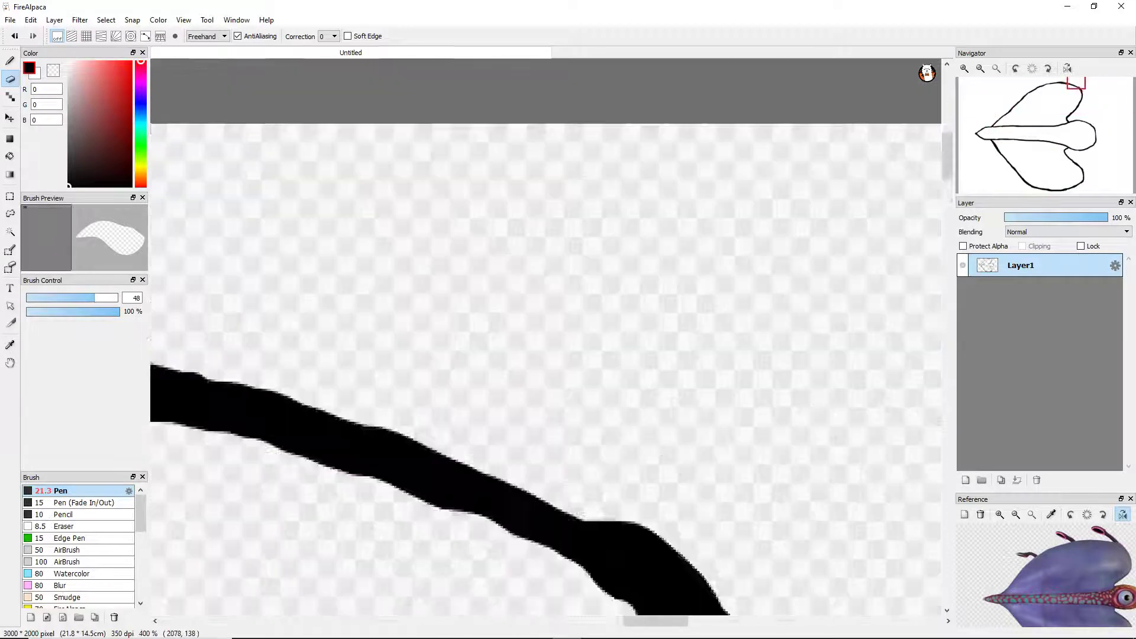
{"action": "left_click_drag", "start_coordinate": [503, 363], "coordinate": [606, 417]}
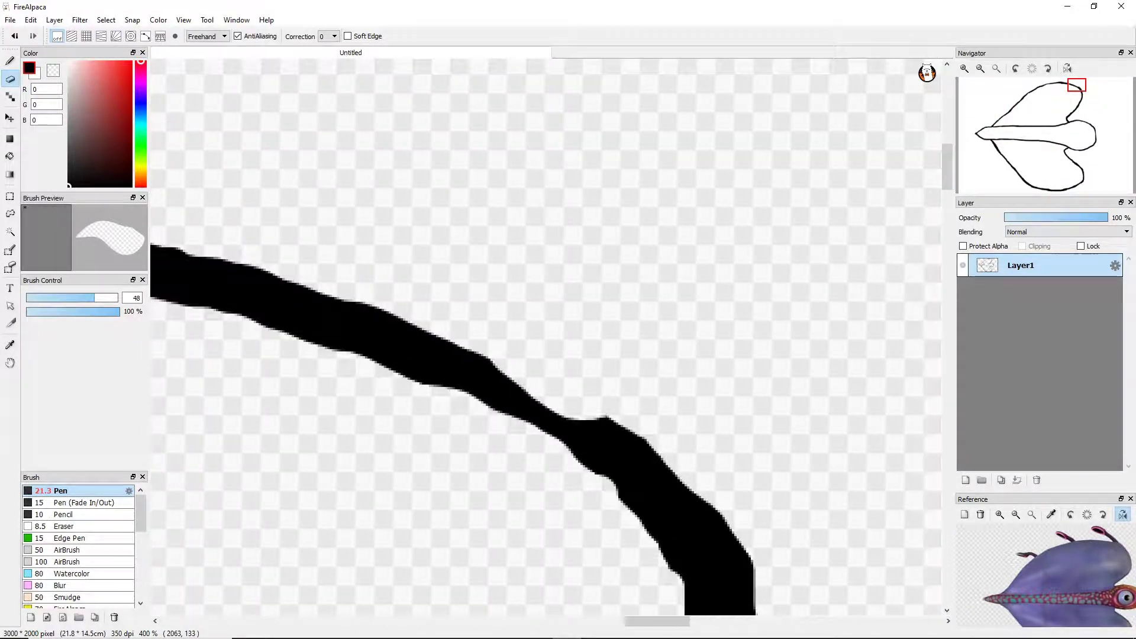
{"action": "scroll", "coordinate": [546, 243], "scroll_direction": "down", "scroll_amount": 6}
Thin the lower wing's tail-side line near the body with the eraser, cutting through the body's lower edge.
{"action": "scroll", "coordinate": [530, 496], "scroll_direction": "up", "scroll_amount": 7}
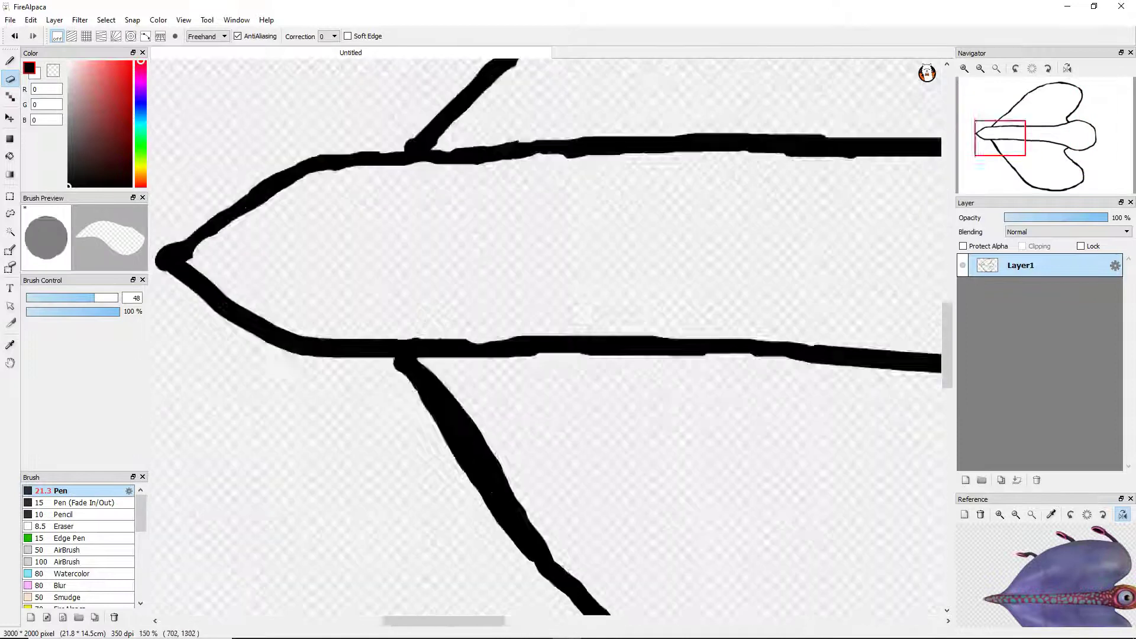
{"action": "left_click_drag", "start_coordinate": [521, 503], "coordinate": [355, 213]}
{"action": "scroll", "coordinate": [546, 336], "scroll_direction": "down", "scroll_amount": 5}
{"action": "scroll", "coordinate": [546, 336], "scroll_direction": "up", "scroll_amount": 5}
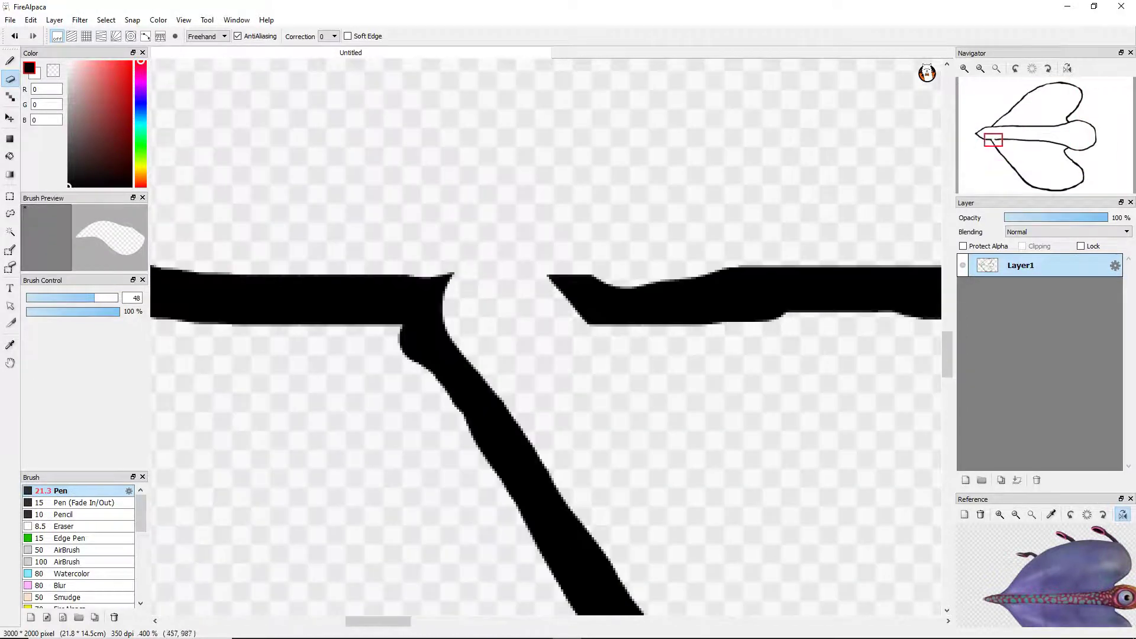
Close the gap in the body's lower edge at the lower wing's joint with a pen stroke.
{"action": "key", "text": "b"}
{"action": "left_click_drag", "start_coordinate": [290, 327], "coordinate": [597, 308]}
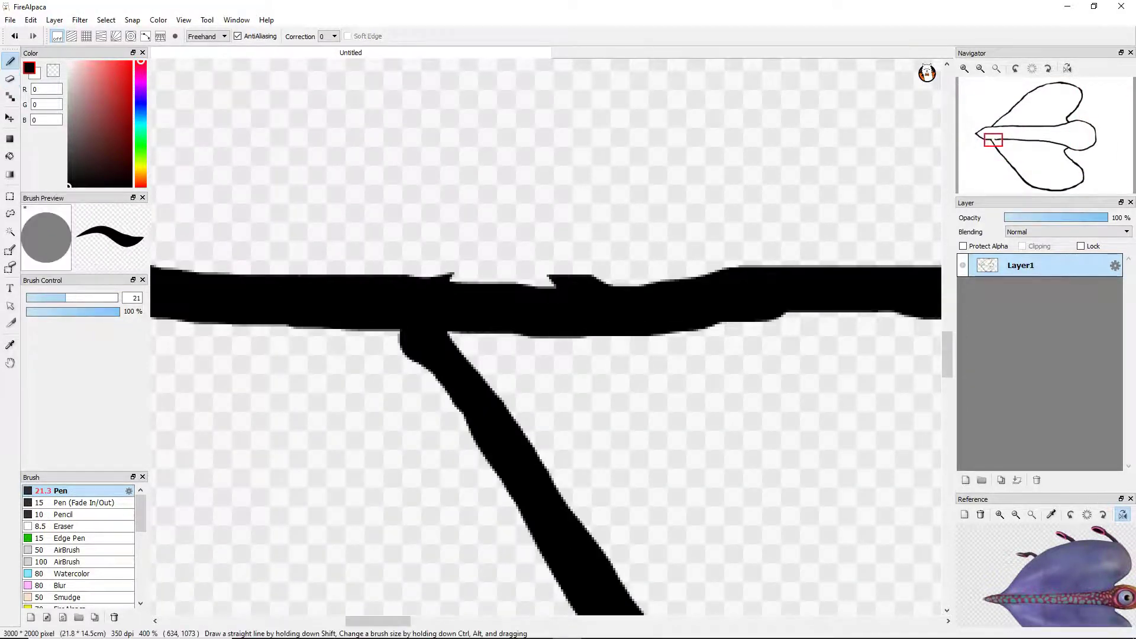
{"action": "key", "text": "ctrl+z"}
{"action": "left_click_drag", "start_coordinate": [739, 272], "coordinate": [414, 275]}
{"action": "scroll", "coordinate": [596, 331], "scroll_direction": "down", "scroll_amount": 6}
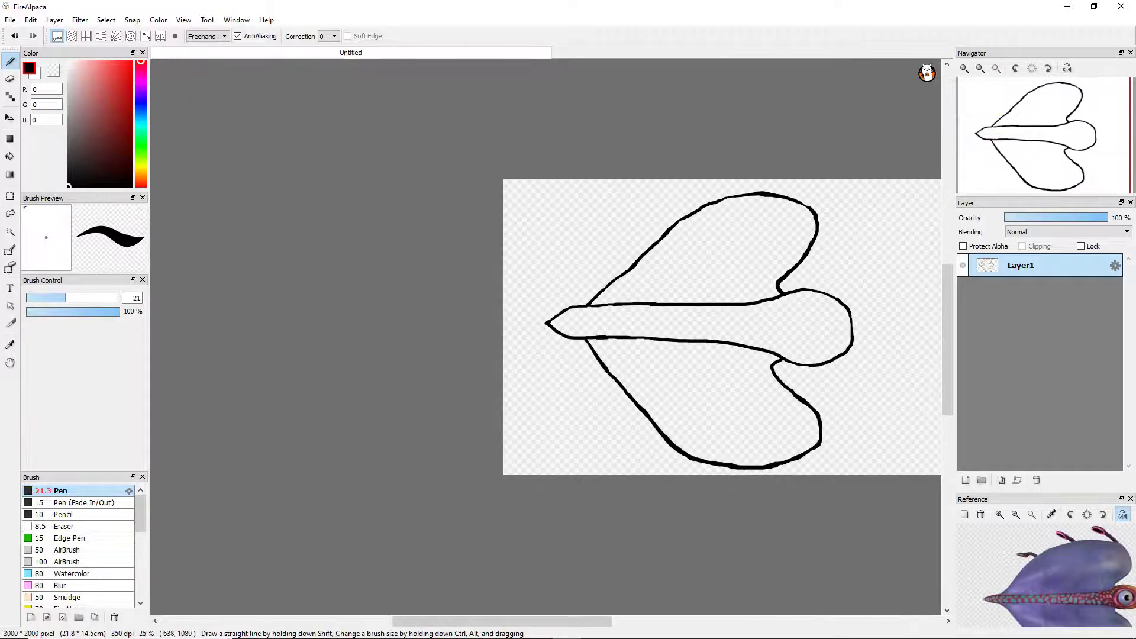
{"action": "scroll", "coordinate": [848, 338], "scroll_direction": "up", "scroll_amount": 3}
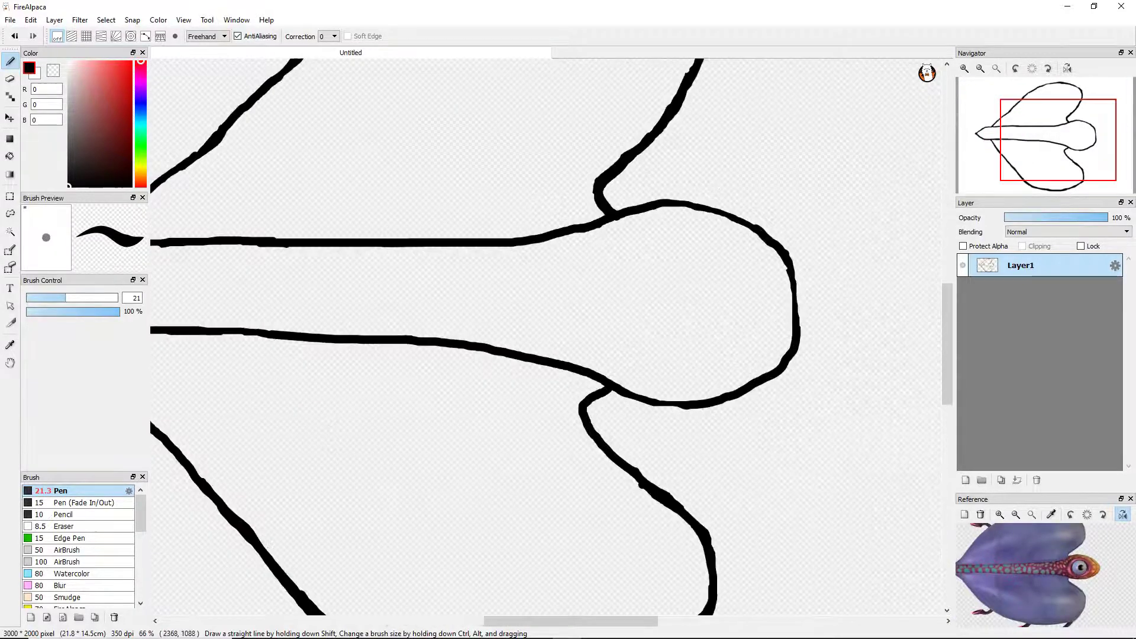
{"action": "scroll", "coordinate": [728, 279], "scroll_direction": "up", "scroll_amount": 4}
{"action": "mouse_move", "coordinate": [585, 164]}
{"action": "left_mouse_down"}
{"action": "mouse_move", "coordinate": [533, 184]}
{"action": "mouse_move", "coordinate": [464, 423]}
{"action": "mouse_move", "coordinate": [719, 322]}
{"action": "mouse_move", "coordinate": [589, 169]}
{"action": "mouse_move", "coordinate": [679, 352]}
{"action": "mouse_move", "coordinate": [596, 193]}
{"action": "left_mouse_up"}
{"action": "key", "text": "ctrl+z"}
{"action": "scroll", "coordinate": [550, 249], "scroll_direction": "down", "scroll_amount": 5}
{"action": "scroll", "coordinate": [565, 260], "scroll_direction": "up", "scroll_amount": 5}
{"action": "key", "text": "ctrl+z"}
{"action": "mouse_move", "coordinate": [470, 127]}
{"action": "left_mouse_down"}
{"action": "mouse_move", "coordinate": [394, 184]}
{"action": "mouse_move", "coordinate": [597, 216]}
{"action": "mouse_move", "coordinate": [384, 163]}
{"action": "mouse_move", "coordinate": [411, 355]}
{"action": "mouse_move", "coordinate": [616, 381]}
{"action": "mouse_move", "coordinate": [627, 364]}
{"action": "left_mouse_up"}
{"action": "key", "text": "ctrl+z"}
{"action": "mouse_move", "coordinate": [578, 144]}
{"action": "left_mouse_down"}
{"action": "mouse_move", "coordinate": [662, 296]}
{"action": "mouse_move", "coordinate": [660, 272]}
{"action": "left_mouse_up"}
{"action": "key", "text": "ctrl+z"}
{"action": "mouse_move", "coordinate": [491, 125]}
{"action": "left_mouse_down"}
{"action": "mouse_move", "coordinate": [381, 129]}
{"action": "mouse_move", "coordinate": [668, 331]}
{"action": "mouse_move", "coordinate": [469, 406]}
{"action": "mouse_move", "coordinate": [543, 134]}
{"action": "mouse_move", "coordinate": [500, 127]}
{"action": "mouse_move", "coordinate": [437, 431]}
{"action": "mouse_move", "coordinate": [697, 347]}
{"action": "mouse_move", "coordinate": [568, 97]}
{"action": "left_mouse_up"}
{"action": "key", "text": "ctrl+z"}
{"action": "scroll", "coordinate": [502, 130], "scroll_direction": "down", "scroll_amount": 3}
{"action": "scroll", "coordinate": [503, 130], "scroll_direction": "up", "scroll_amount": 3}
{"action": "key", "text": "ctrl+z"}
{"action": "key", "text": "ctrl+z"}
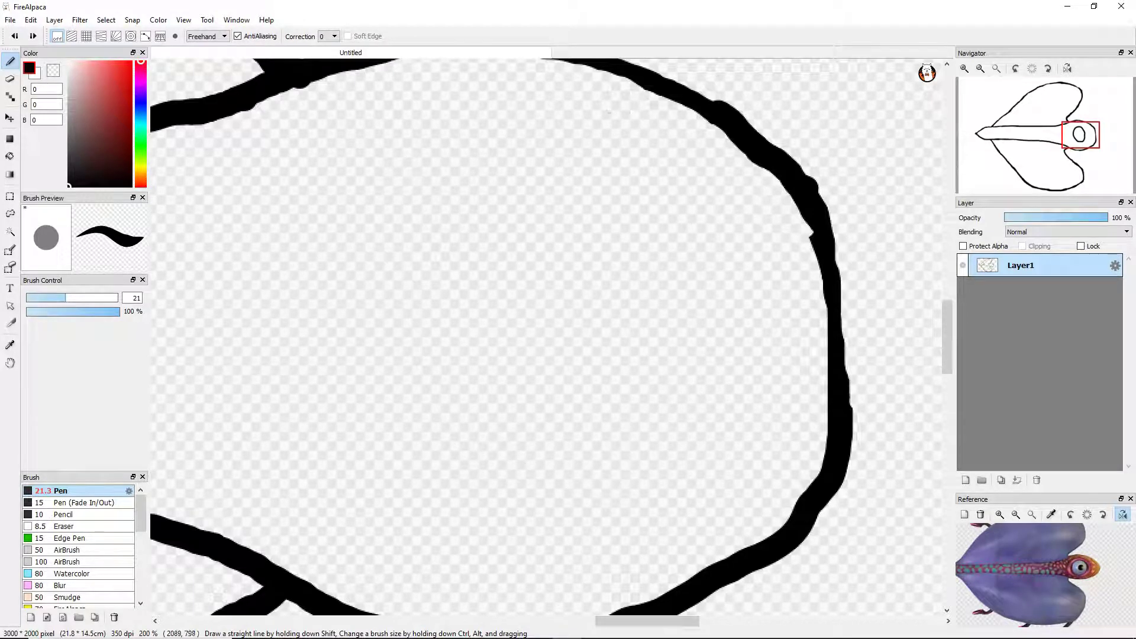
{"action": "mouse_move", "coordinate": [512, 155]}
{"action": "left_mouse_down"}
{"action": "mouse_move", "coordinate": [585, 459]}
{"action": "mouse_move", "coordinate": [556, 113]}
{"action": "left_mouse_up"}
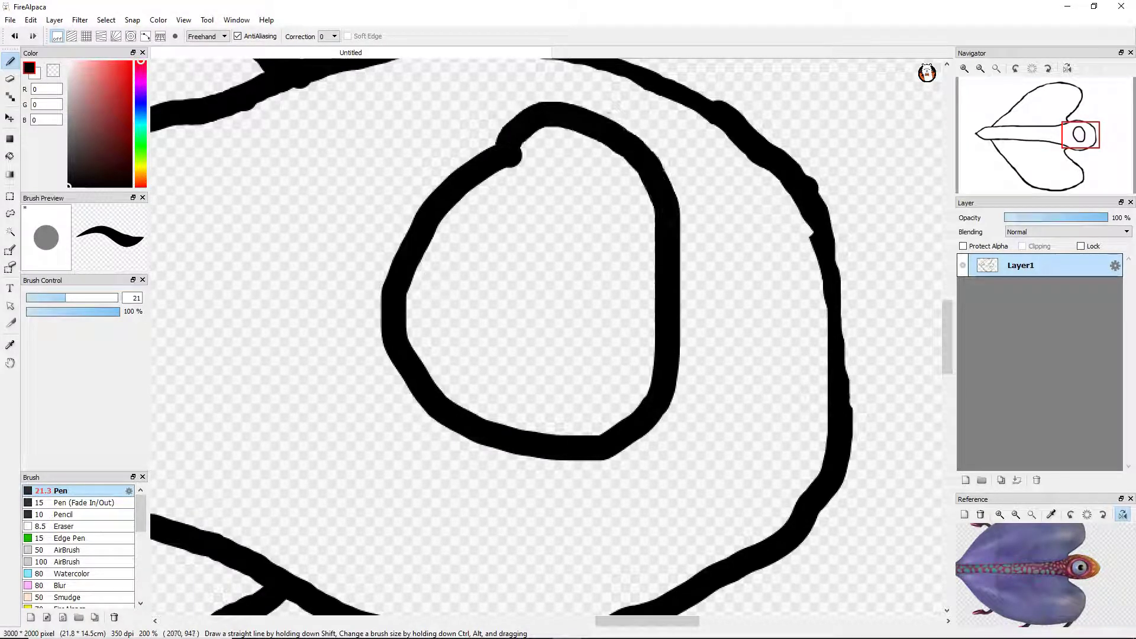
{"action": "key", "text": "ctrl+z"}
{"action": "left_click_drag", "start_coordinate": [508, 157], "coordinate": [290, 346]}
{"action": "key", "text": "ctrl+z"}
{"action": "left_click_drag", "start_coordinate": [503, 177], "coordinate": [406, 286]}
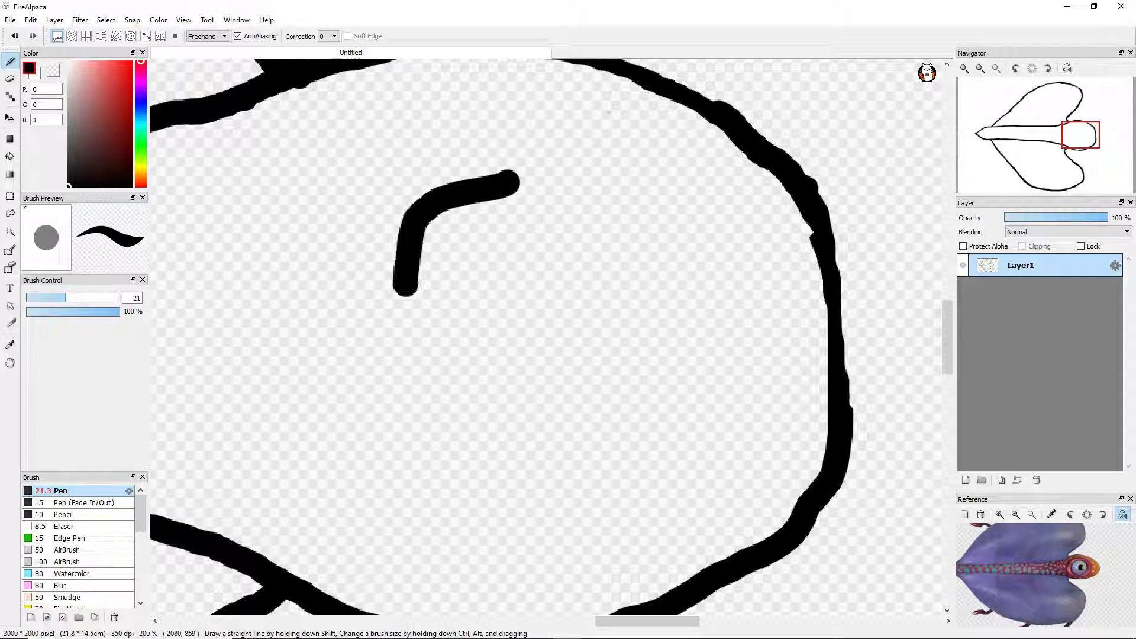
{"action": "key", "text": "ctrl+z"}
Draw a large rounded ring for the eye inside the head with the pen.
{"action": "mouse_move", "coordinate": [507, 145]}
{"action": "left_mouse_down"}
{"action": "mouse_move", "coordinate": [399, 538]}
{"action": "mouse_move", "coordinate": [621, 355]}
{"action": "mouse_move", "coordinate": [514, 147]}
{"action": "mouse_move", "coordinate": [391, 251]}
{"action": "left_mouse_up"}
{"action": "key", "text": "ctrl+minus"}
{"action": "key", "text": "ctrl+minus"}
{"action": "key", "text": "ctrl+z"}
{"action": "key", "text": "ctrl+plus"}
{"action": "key", "text": "ctrl+plus"}
{"action": "key", "text": "ctrl+z"}
{"action": "mouse_move", "coordinate": [458, 155]}
{"action": "left_mouse_down"}
{"action": "mouse_move", "coordinate": [350, 210]}
{"action": "mouse_move", "coordinate": [289, 394]}
{"action": "mouse_move", "coordinate": [309, 464]}
{"action": "mouse_move", "coordinate": [429, 509]}
{"action": "mouse_move", "coordinate": [569, 520]}
{"action": "mouse_move", "coordinate": [647, 420]}
{"action": "mouse_move", "coordinate": [643, 258]}
{"action": "mouse_move", "coordinate": [556, 176]}
{"action": "mouse_move", "coordinate": [459, 172]}
{"action": "left_mouse_up"}
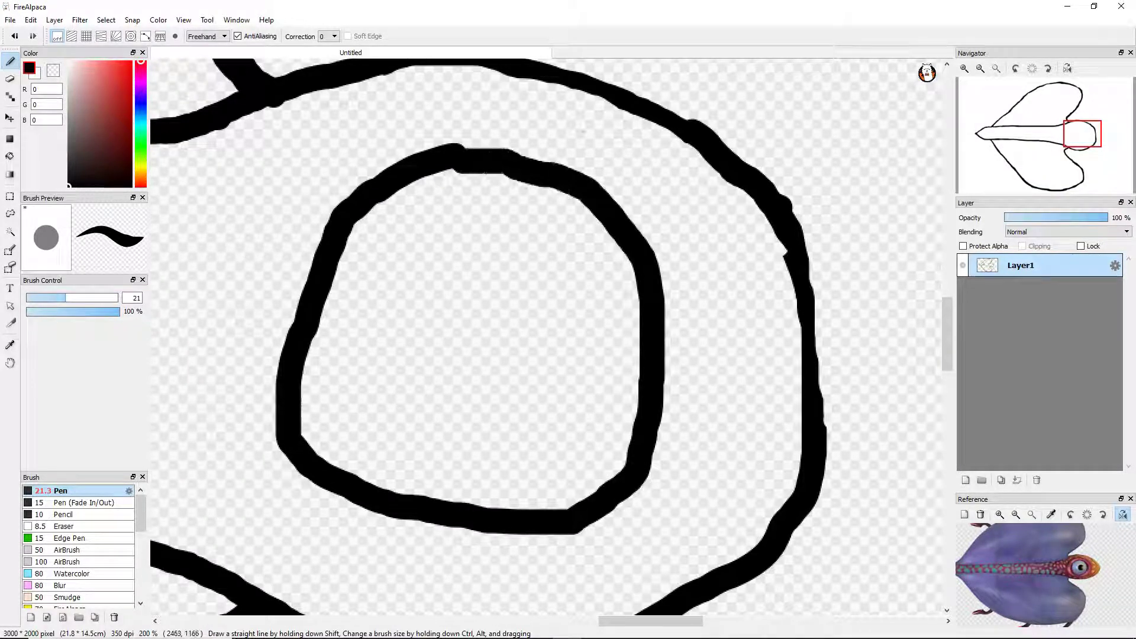
Draw a rounder curve inside the eye ring's tail side, continuing down to its bottom edge.
{"action": "key", "text": "ctrl+minus"}
{"action": "key", "text": "ctrl+minus"}
{"action": "key", "text": "ctrl+minus"}
{"action": "key", "text": "ctrl+minus"}
{"action": "key", "text": "ctrl+plus"}
{"action": "key", "text": "ctrl+plus"}
{"action": "key", "text": "ctrl+plus"}
{"action": "key", "text": "ctrl+plus"}
{"action": "key", "text": "ctrl+plus"}
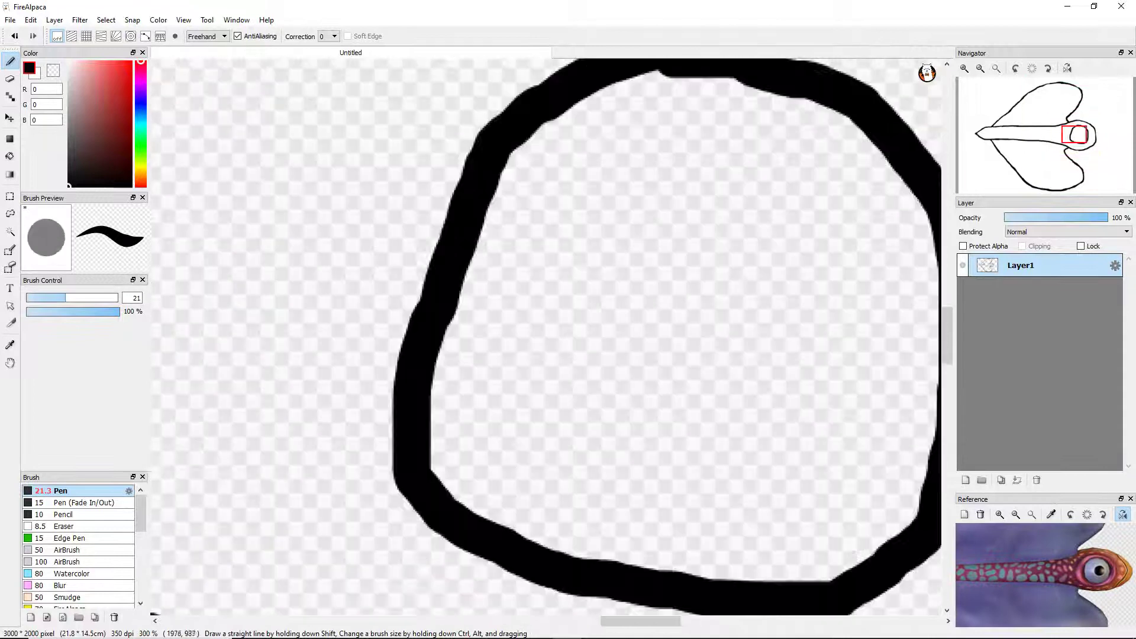
{"action": "mouse_move", "coordinate": [542, 127]}
{"action": "left_mouse_down"}
{"action": "mouse_move", "coordinate": [453, 204]}
{"action": "mouse_move", "coordinate": [444, 401]}
{"action": "mouse_move", "coordinate": [545, 538]}
{"action": "mouse_move", "coordinate": [745, 577]}
{"action": "left_mouse_up"}
Erase the old line outside the eye ring's new tail-side curve.
{"action": "key", "text": "e"}
{"action": "left_click_drag", "start_coordinate": [408, 468], "coordinate": [551, 591]}
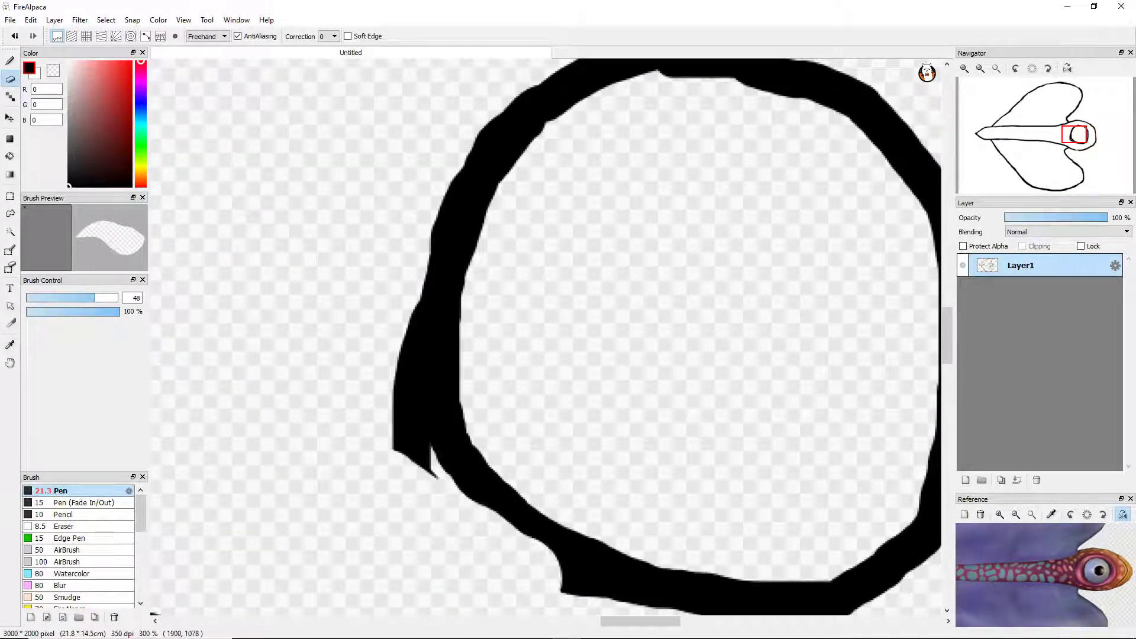
{"action": "mouse_move", "coordinate": [414, 467]}
{"action": "left_mouse_down"}
{"action": "mouse_move", "coordinate": [408, 319]}
{"action": "mouse_move", "coordinate": [432, 467]}
{"action": "left_mouse_up"}
{"action": "scroll", "coordinate": [414, 452], "scroll_direction": "down", "scroll_amount": 2}
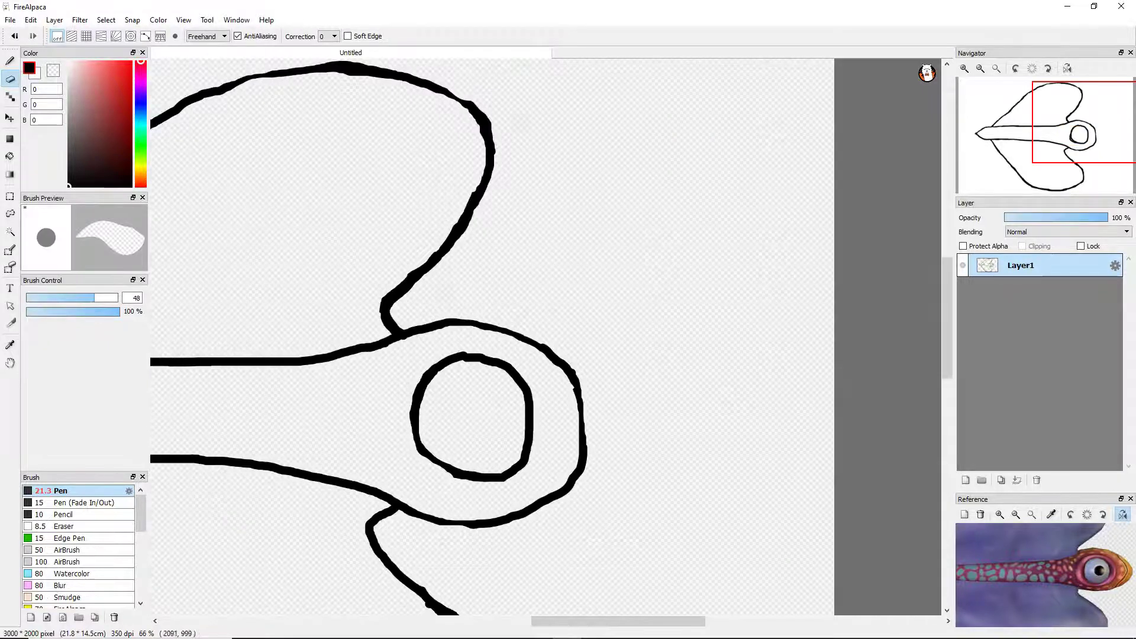
Draw a second, larger ring around the eye ring inside the head with the pen.
{"action": "scroll", "coordinate": [466, 552], "scroll_direction": "up", "scroll_amount": 2}
{"action": "scroll", "coordinate": [532, 444], "scroll_direction": "down", "scroll_amount": 4}
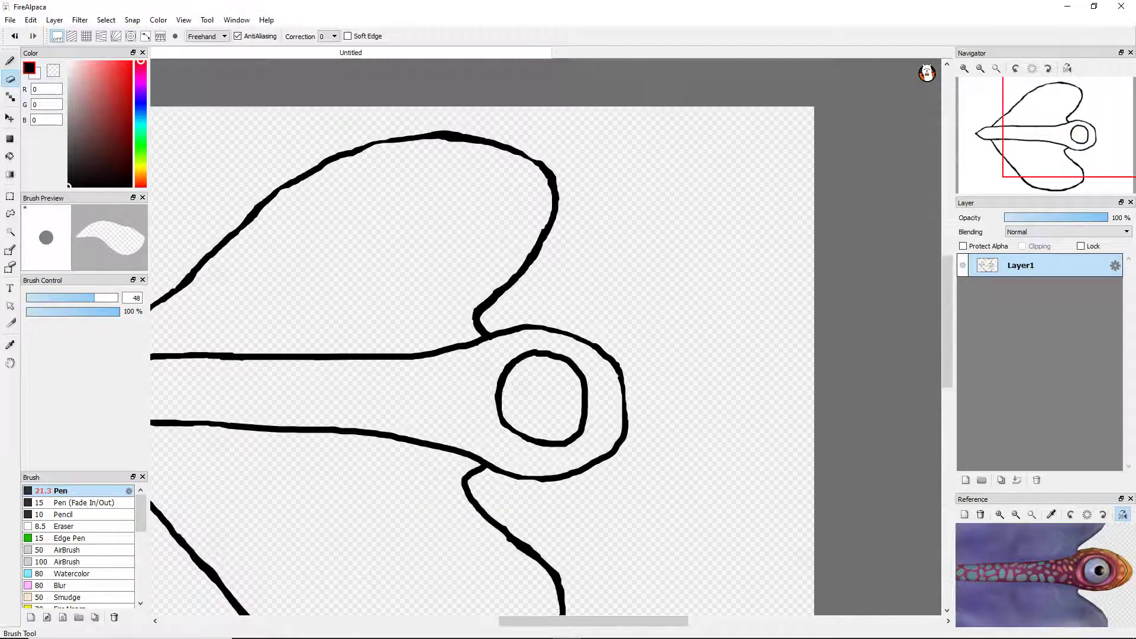
{"action": "key", "text": "b"}
{"action": "scroll", "coordinate": [517, 393], "scroll_direction": "up", "scroll_amount": 3}
{"action": "mouse_move", "coordinate": [452, 290]}
{"action": "left_mouse_down"}
{"action": "mouse_move", "coordinate": [407, 441]}
{"action": "mouse_move", "coordinate": [439, 521]}
{"action": "mouse_move", "coordinate": [542, 571]}
{"action": "mouse_move", "coordinate": [633, 589]}
{"action": "mouse_move", "coordinate": [710, 579]}
{"action": "mouse_move", "coordinate": [735, 548]}
{"action": "mouse_move", "coordinate": [767, 425]}
{"action": "mouse_move", "coordinate": [763, 344]}
{"action": "mouse_move", "coordinate": [705, 281]}
{"action": "mouse_move", "coordinate": [633, 245]}
{"action": "mouse_move", "coordinate": [497, 238]}
{"action": "left_mouse_up"}
{"action": "scroll", "coordinate": [494, 309], "scroll_direction": "down", "scroll_amount": 5}
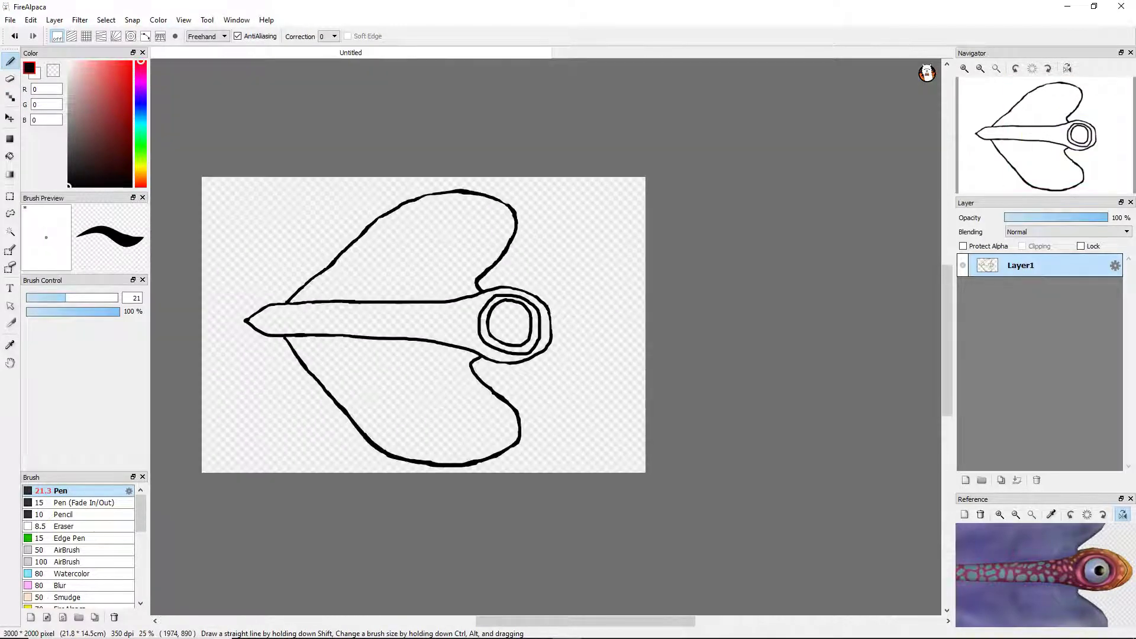
Draw a small, roughly round black pupil above the centre of the eye.
{"action": "scroll", "coordinate": [494, 313], "scroll_direction": "up", "scroll_amount": 2}
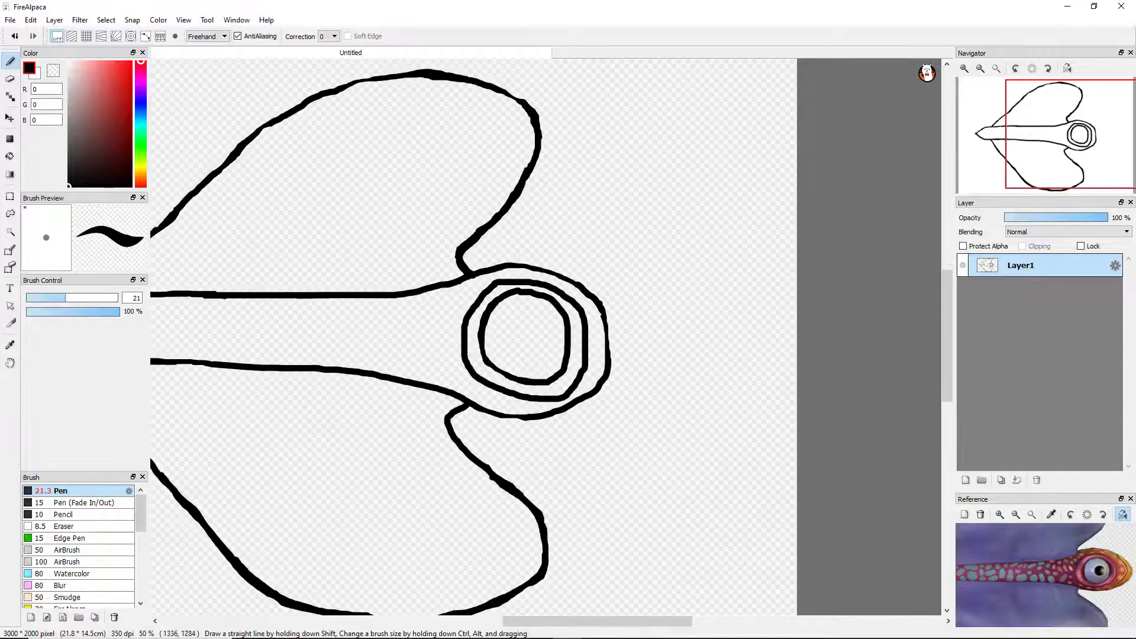
{"action": "scroll", "coordinate": [524, 334], "scroll_direction": "up", "scroll_amount": 5}
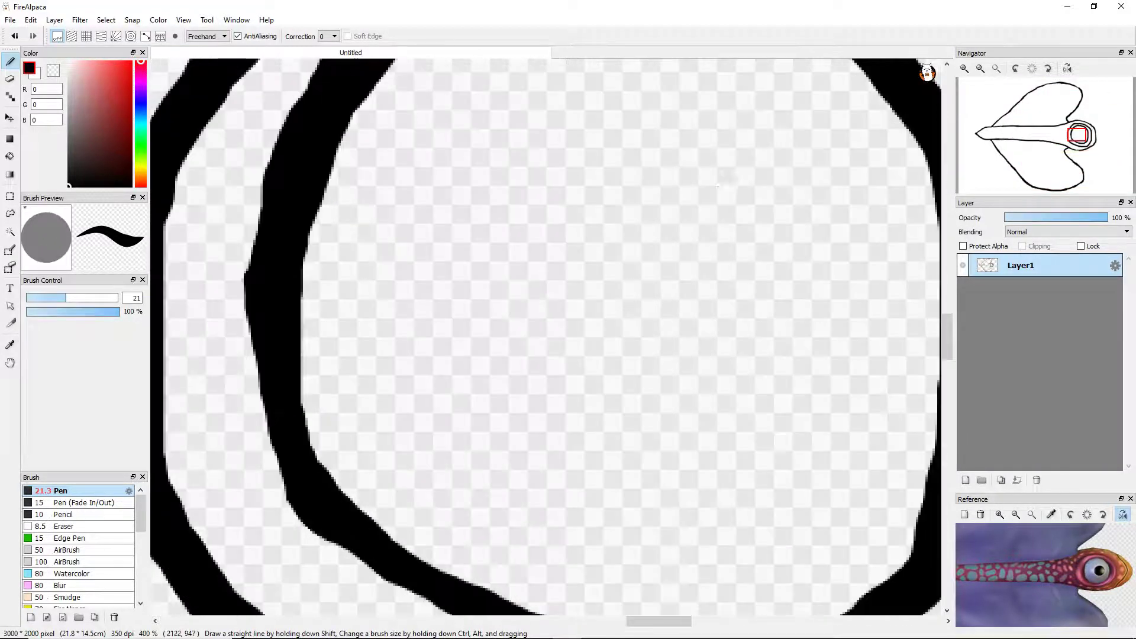
{"action": "mouse_move", "coordinate": [730, 204]}
{"action": "left_mouse_down"}
{"action": "mouse_move", "coordinate": [642, 322]}
{"action": "mouse_move", "coordinate": [781, 195]}
{"action": "mouse_move", "coordinate": [710, 296]}
{"action": "mouse_move", "coordinate": [689, 269]}
{"action": "left_mouse_up"}
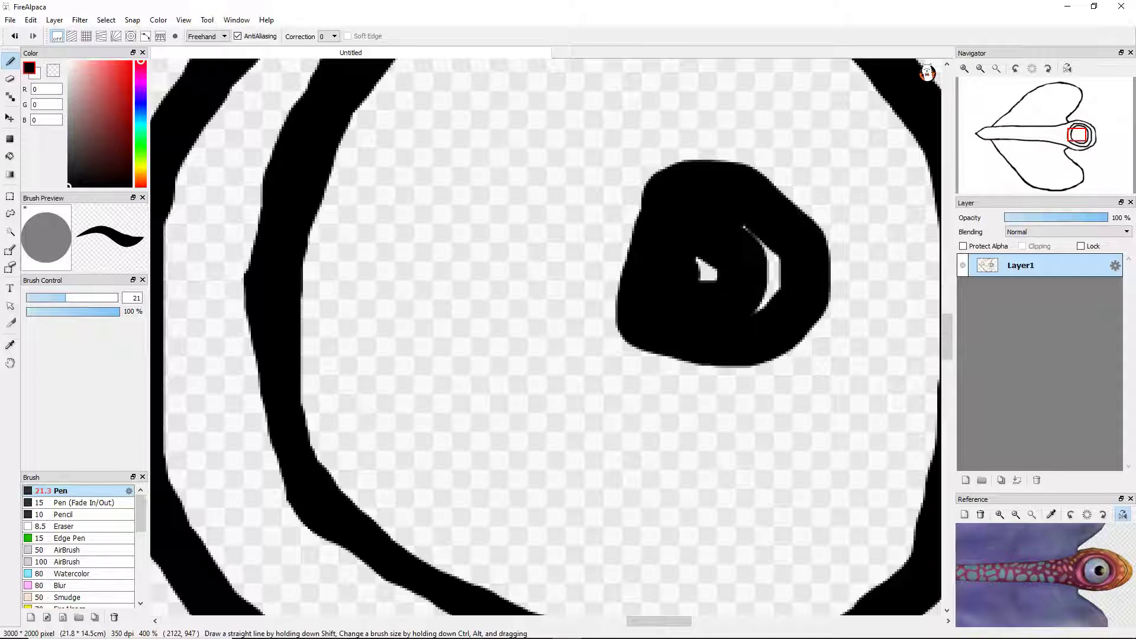
{"action": "scroll", "coordinate": [727, 214], "scroll_direction": "down", "scroll_amount": 7}
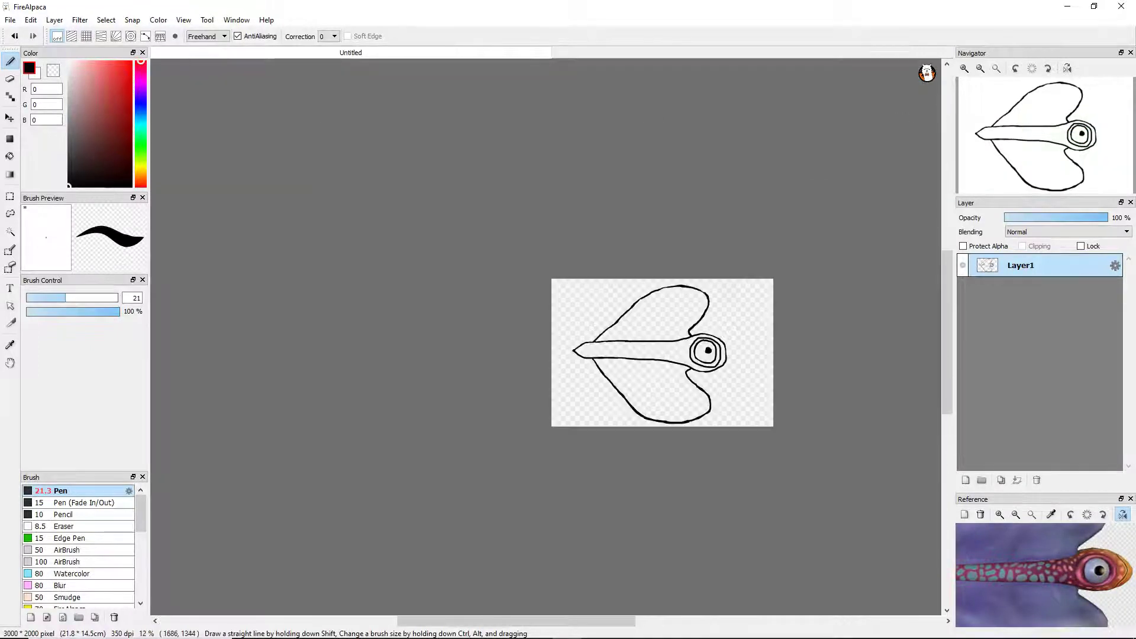
Enlarge the pupil into a bigger solid black shape and undo the excess strokes.
{"action": "scroll", "coordinate": [708, 348], "scroll_direction": "up", "scroll_amount": 7}
{"action": "left_click_drag", "start_coordinate": [687, 302], "coordinate": [568, 473]}
{"action": "key", "text": "ctrl+z"}
{"action": "mouse_move", "coordinate": [710, 224]}
{"action": "left_mouse_down"}
{"action": "mouse_move", "coordinate": [651, 255]}
{"action": "mouse_move", "coordinate": [763, 408]}
{"action": "mouse_move", "coordinate": [680, 234]}
{"action": "mouse_move", "coordinate": [648, 414]}
{"action": "mouse_move", "coordinate": [621, 201]}
{"action": "mouse_move", "coordinate": [592, 414]}
{"action": "mouse_move", "coordinate": [825, 331]}
{"action": "mouse_move", "coordinate": [645, 355]}
{"action": "mouse_move", "coordinate": [751, 284]}
{"action": "mouse_move", "coordinate": [692, 272]}
{"action": "left_mouse_up"}
{"action": "key", "text": "ctrl+z"}
{"action": "key", "text": "ctrl+z"}
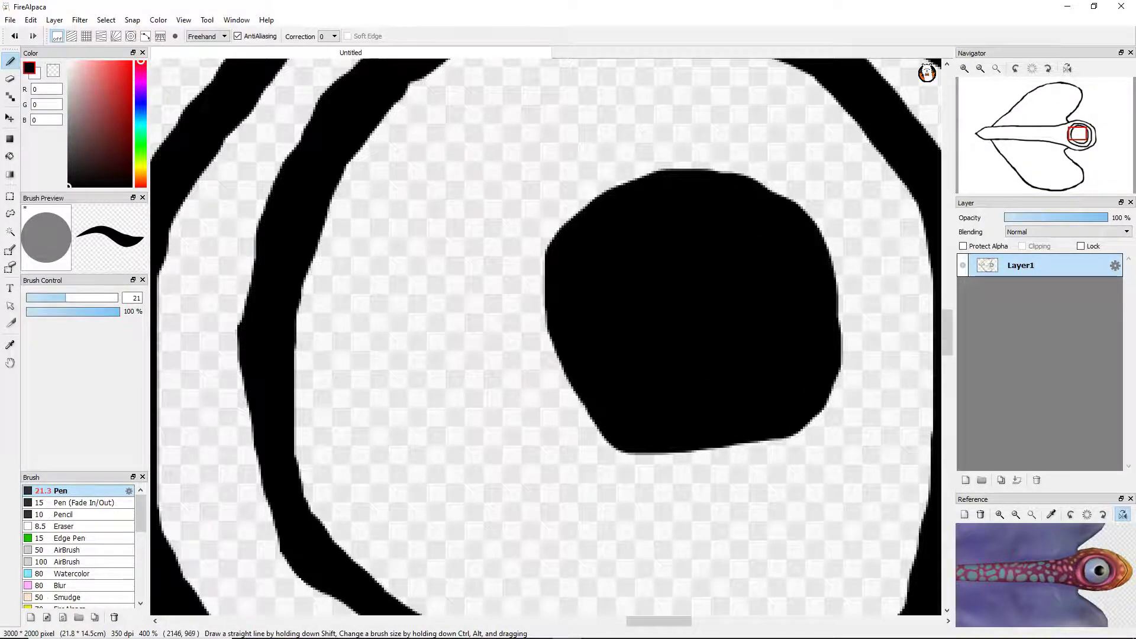
Thicken the outer eye ring's upper arc outward with a pen stroke.
{"action": "scroll", "coordinate": [749, 336], "scroll_direction": "down", "scroll_amount": 6}
{"action": "scroll", "coordinate": [734, 323], "scroll_direction": "up", "scroll_amount": 6}
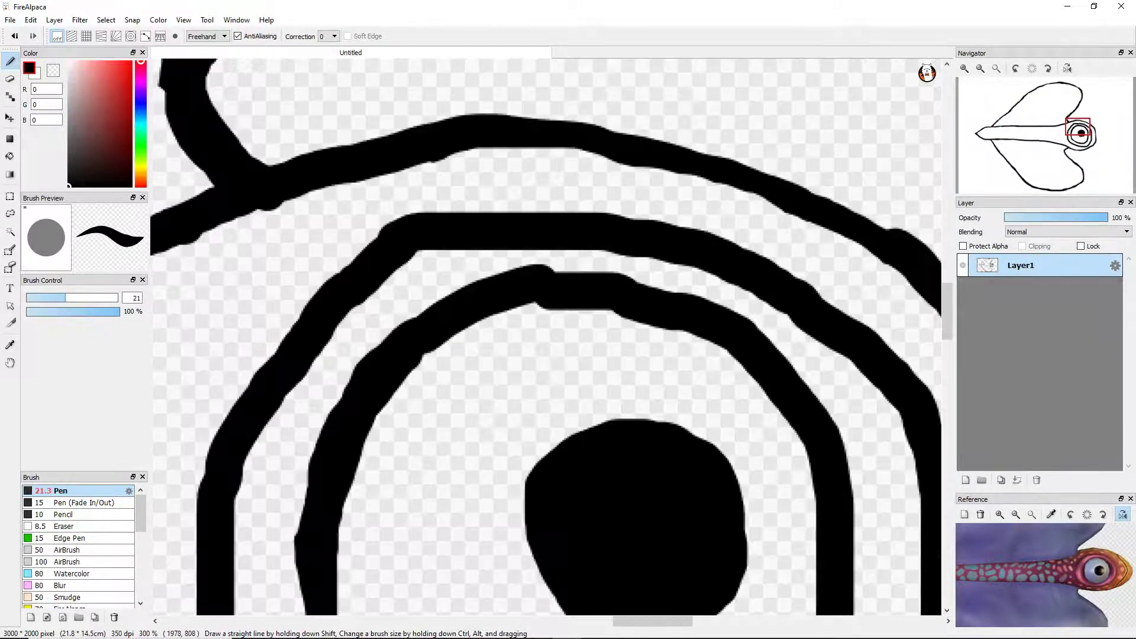
{"action": "mouse_move", "coordinate": [438, 205]}
{"action": "left_mouse_down"}
{"action": "mouse_move", "coordinate": [629, 209]}
{"action": "mouse_move", "coordinate": [704, 223]}
{"action": "mouse_move", "coordinate": [780, 261]}
{"action": "left_mouse_up"}
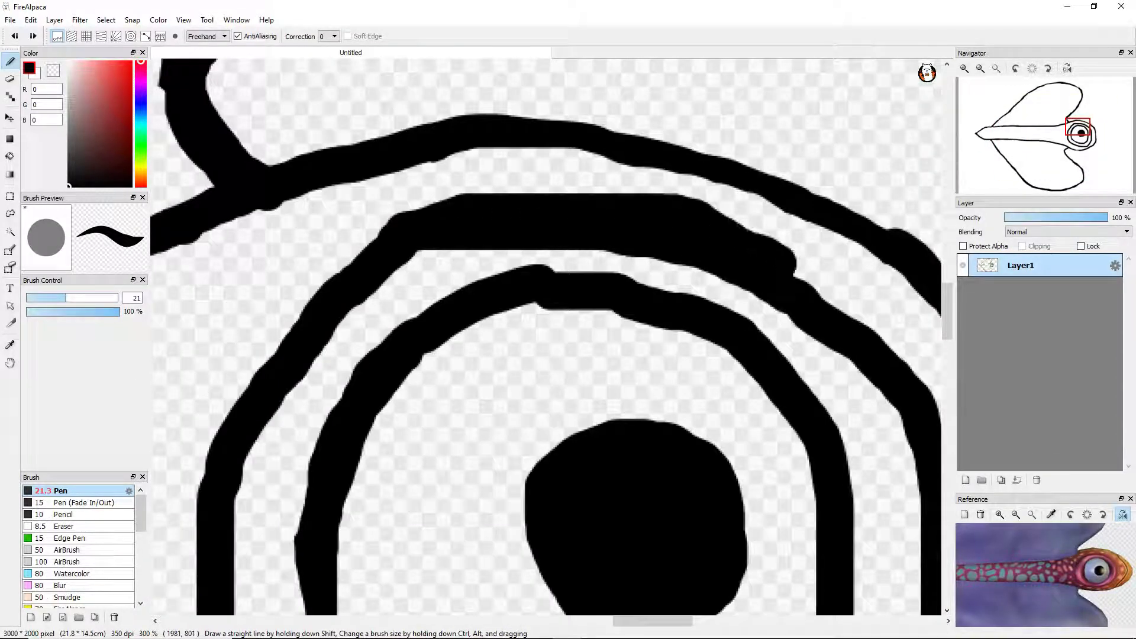
Reduce the eraser size to 18 and erase the inner edge of the outer eye ring's thickened upper arc.
{"action": "key", "text": "e"}
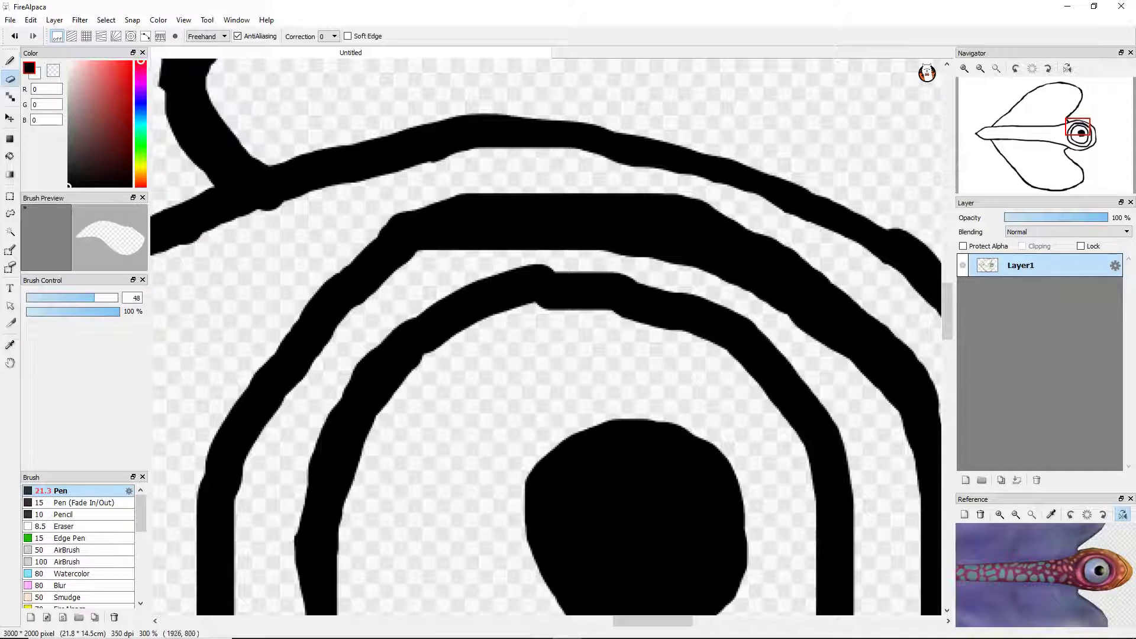
{"action": "key", "text": "bracketleft"}
{"action": "key", "text": "bracketleft"}
{"action": "key", "text": "bracketleft"}
{"action": "key", "text": "bracketleft"}
{"action": "mouse_move", "coordinate": [429, 245]}
{"action": "left_mouse_down"}
{"action": "mouse_move", "coordinate": [541, 240]}
{"action": "mouse_move", "coordinate": [674, 295]}
{"action": "left_mouse_up"}
{"action": "mouse_move", "coordinate": [597, 233]}
{"action": "left_mouse_down"}
{"action": "mouse_move", "coordinate": [795, 314]}
{"action": "mouse_move", "coordinate": [873, 384]}
{"action": "left_mouse_up"}
Draw a pen stroke outward along the lower front curve of the head outline.
{"action": "scroll", "coordinate": [405, 278], "scroll_direction": "down", "scroll_amount": 4}
{"action": "scroll", "coordinate": [539, 369], "scroll_direction": "up", "scroll_amount": 2}
{"action": "scroll", "coordinate": [549, 377], "scroll_direction": "down", "scroll_amount": 4}
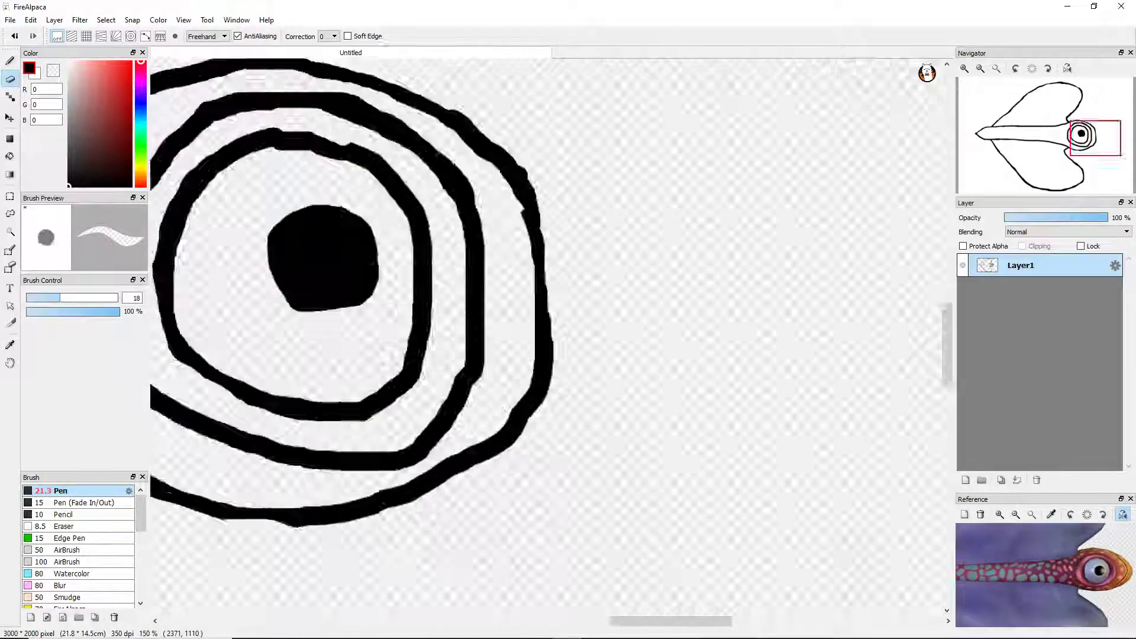
{"action": "key", "text": "b"}
{"action": "scroll", "coordinate": [571, 372], "scroll_direction": "up", "scroll_amount": 4}
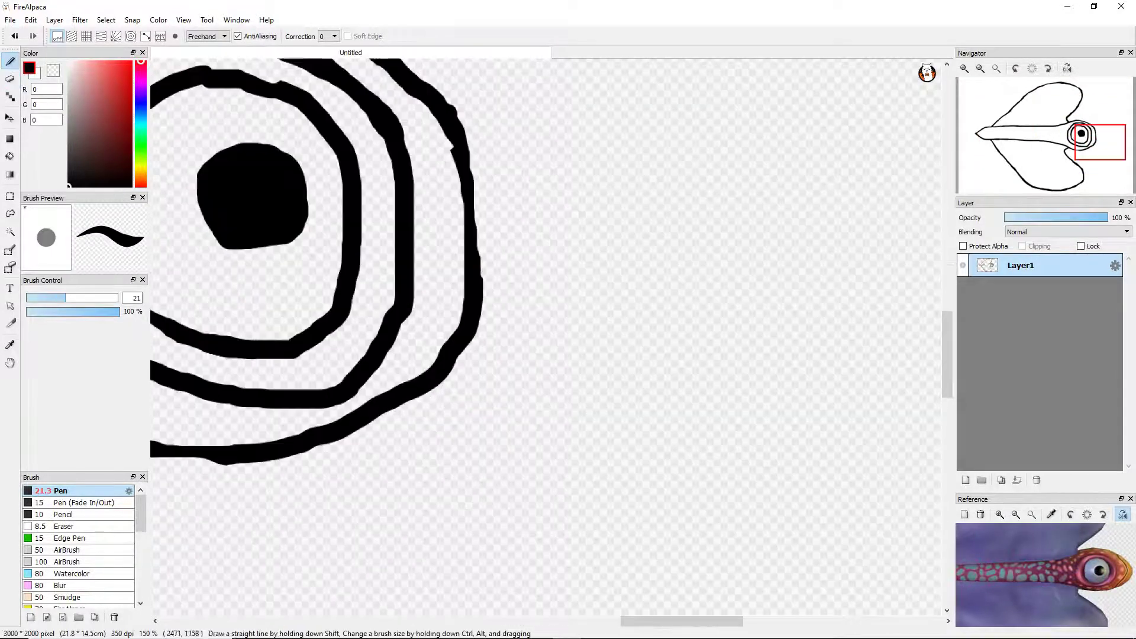
{"action": "mouse_move", "coordinate": [464, 372]}
{"action": "left_mouse_down"}
{"action": "mouse_move", "coordinate": [434, 388]}
{"action": "mouse_move", "coordinate": [452, 441]}
{"action": "mouse_move", "coordinate": [543, 378]}
{"action": "mouse_move", "coordinate": [579, 302]}
{"action": "mouse_move", "coordinate": [614, 165]}
{"action": "mouse_move", "coordinate": [603, 236]}
{"action": "left_mouse_up"}
Erase the inner edge of the head outline along its front to thin the doubled line.
{"action": "key", "text": "e"}
{"action": "scroll", "coordinate": [449, 385], "scroll_direction": "up", "scroll_amount": 3}
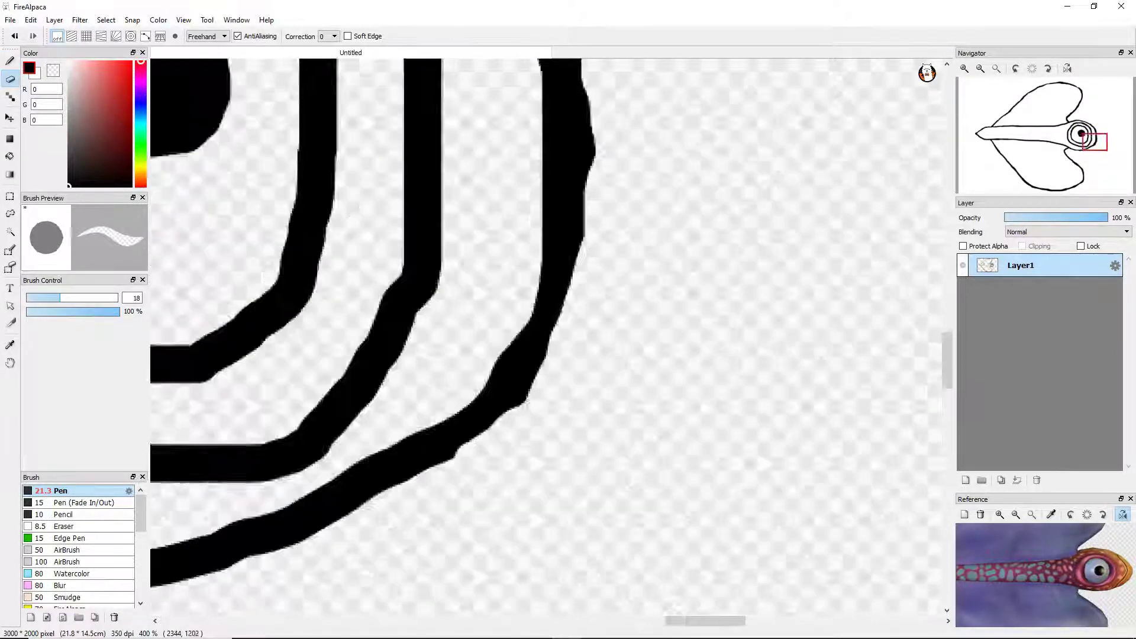
{"action": "scroll", "coordinate": [547, 337], "scroll_direction": "up", "scroll_amount": 5}
{"action": "left_click_drag", "start_coordinate": [591, 325], "coordinate": [583, 577]}
{"action": "scroll", "coordinate": [548, 337], "scroll_direction": "down", "scroll_amount": 8}
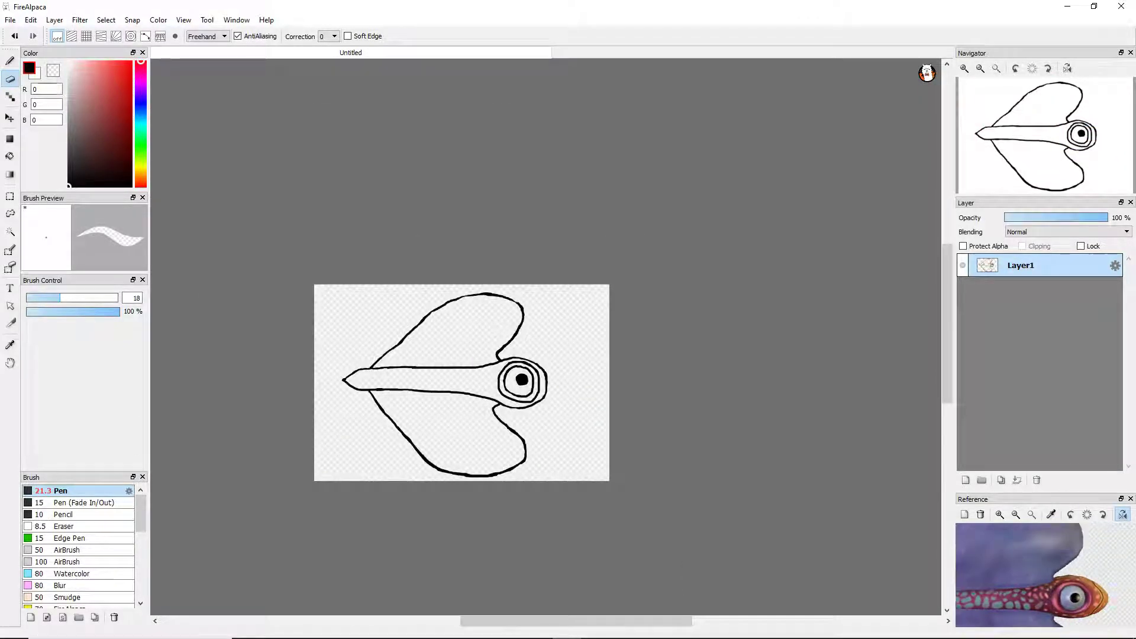
{"action": "key", "text": "b"}
{"action": "scroll", "coordinate": [585, 381], "scroll_direction": "up", "scroll_amount": 4}
{"action": "scroll", "coordinate": [576, 349], "scroll_direction": "down", "scroll_amount": 3}
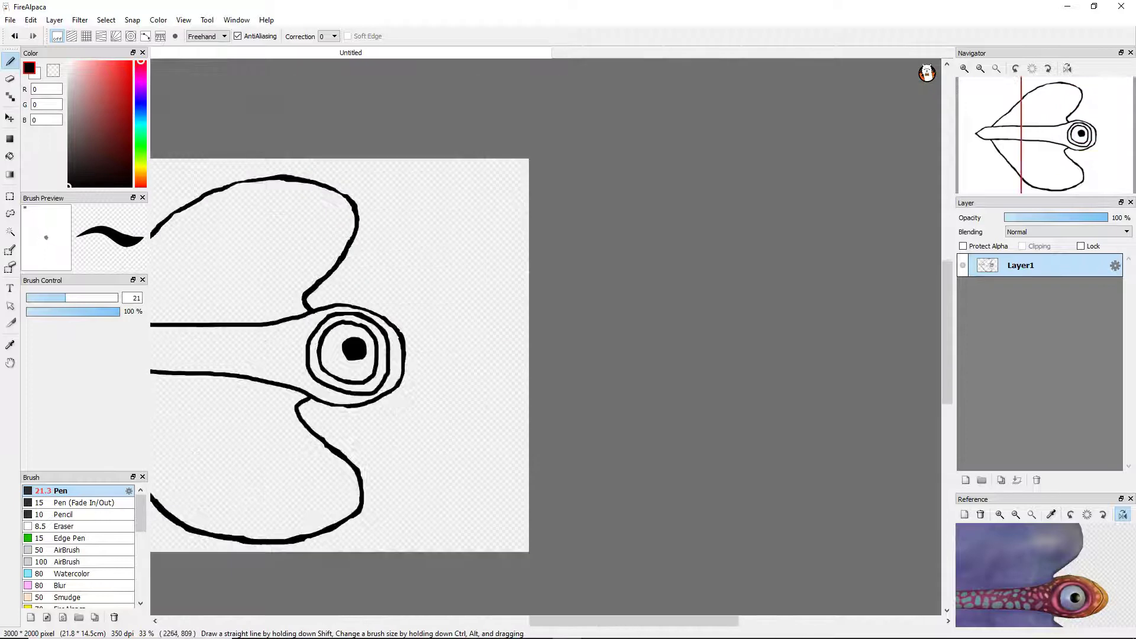
{"action": "scroll", "coordinate": [358, 235], "scroll_direction": "up", "scroll_amount": 5}
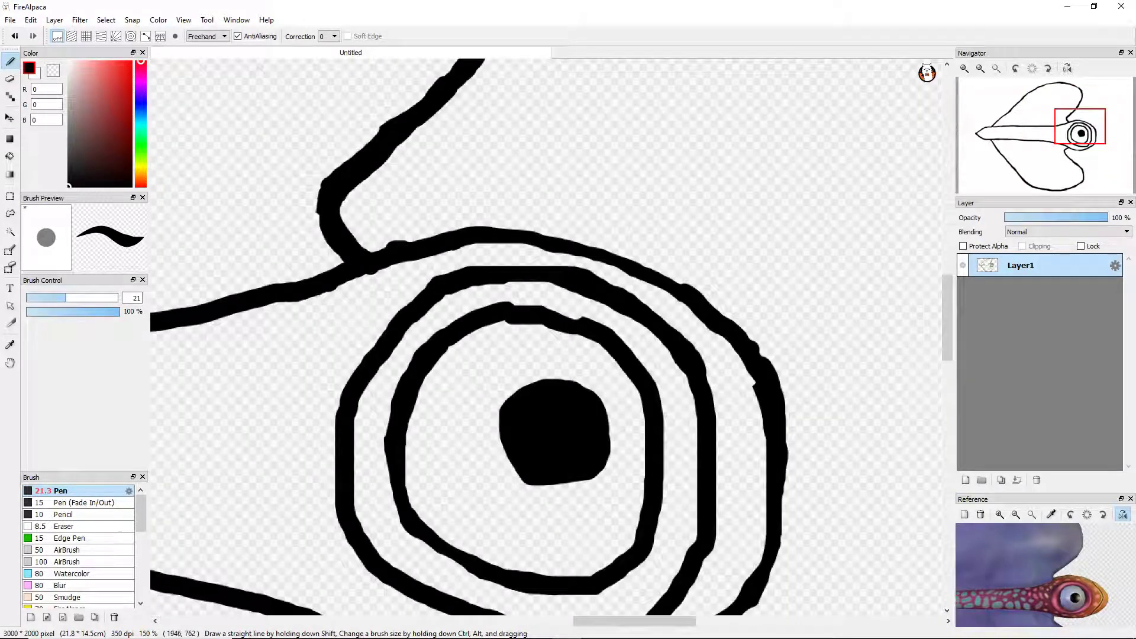
{"action": "mouse_move", "coordinate": [613, 242]}
{"action": "left_mouse_down"}
{"action": "mouse_move", "coordinate": [719, 295]}
{"action": "mouse_move", "coordinate": [858, 406]}
{"action": "mouse_move", "coordinate": [892, 504]}
{"action": "mouse_move", "coordinate": [769, 612]}
{"action": "left_mouse_up"}
{"action": "key", "text": "ctrl+z"}
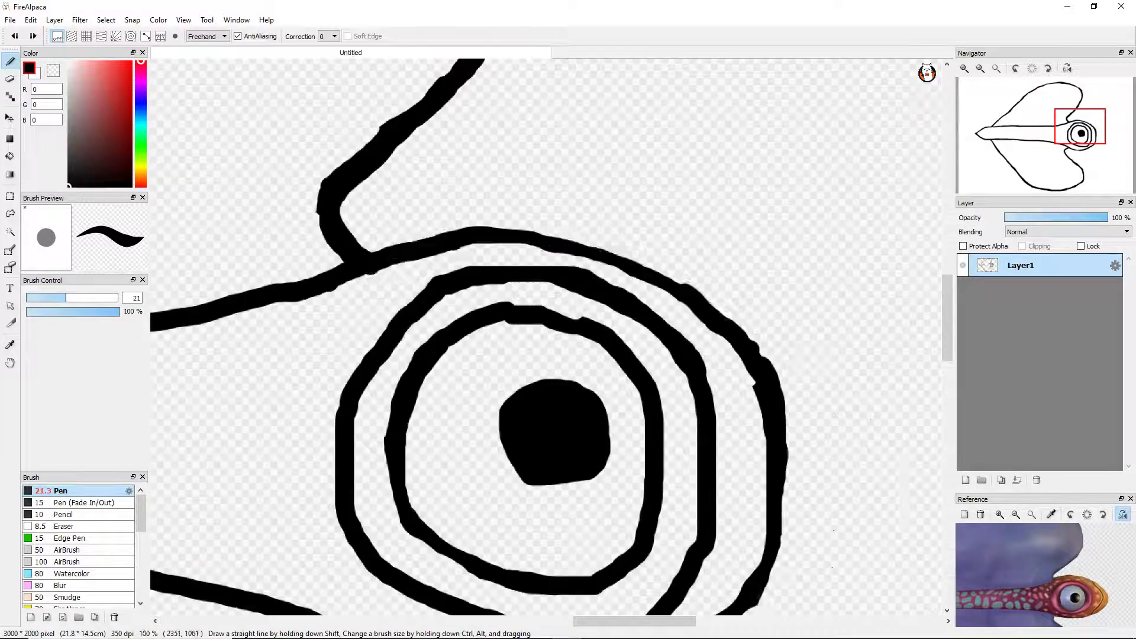
Draw a longer, rounded front curve extending the head beyond its old outline, from the lower edge to the upper edge.
{"action": "scroll", "coordinate": [786, 527], "scroll_direction": "down", "scroll_amount": 4}
{"action": "scroll", "coordinate": [669, 603], "scroll_direction": "up", "scroll_amount": 2}
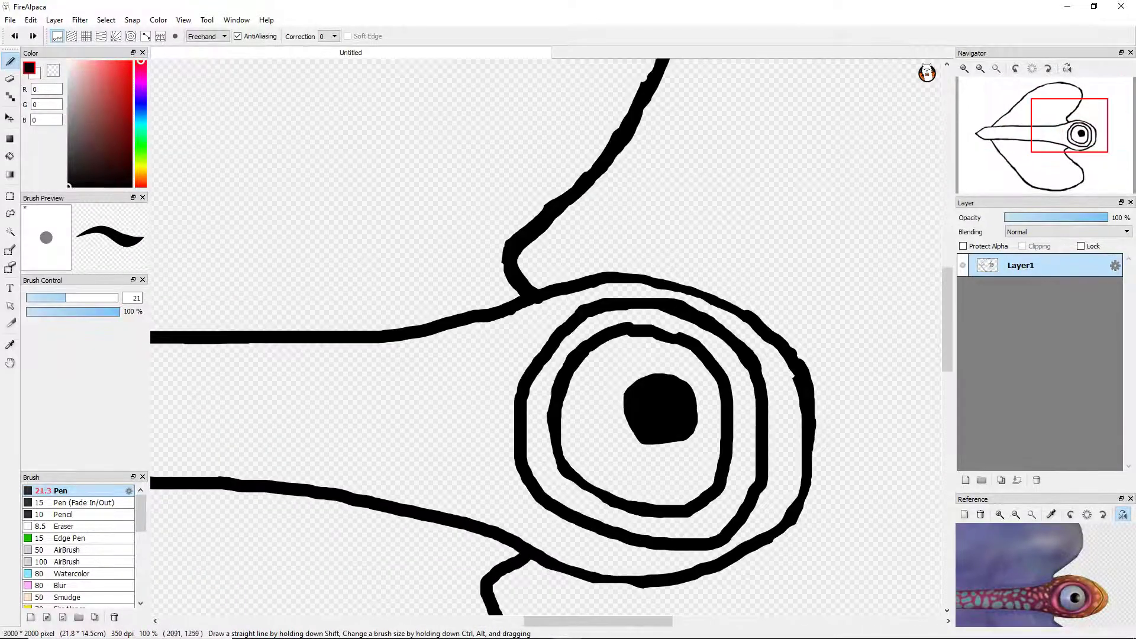
{"action": "scroll", "coordinate": [650, 580], "scroll_direction": "up", "scroll_amount": 3}
{"action": "scroll", "coordinate": [650, 580], "scroll_direction": "down", "scroll_amount": 5}
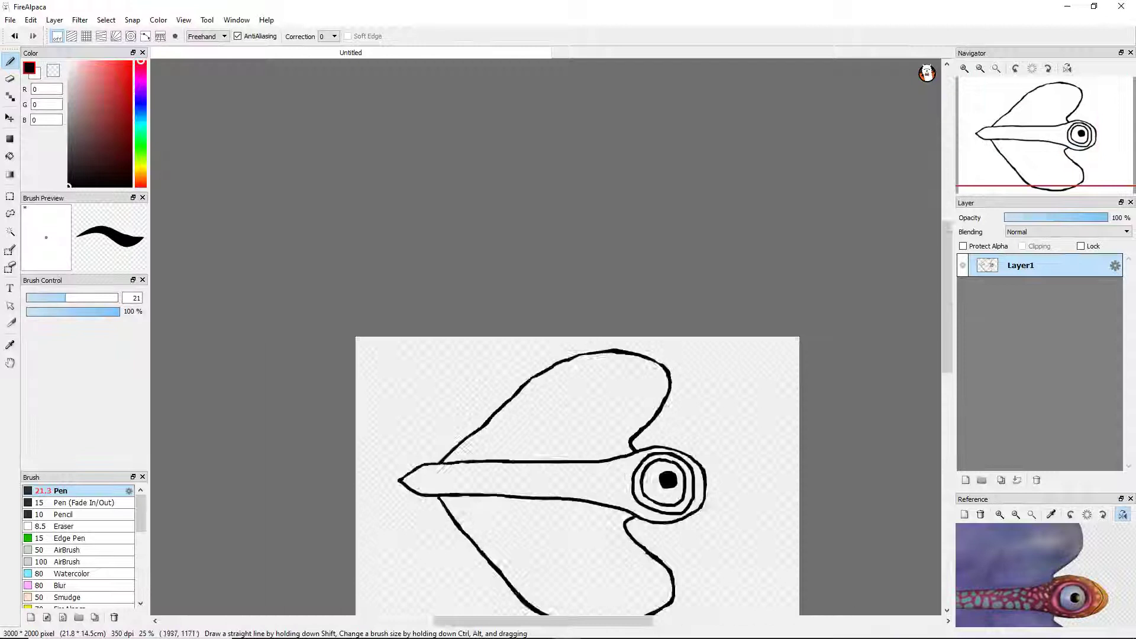
{"action": "scroll", "coordinate": [641, 510], "scroll_direction": "up", "scroll_amount": 5}
{"action": "key", "text": "ctrl+z"}
{"action": "mouse_move", "coordinate": [526, 414]}
{"action": "left_mouse_down"}
{"action": "mouse_move", "coordinate": [618, 357]}
{"action": "mouse_move", "coordinate": [685, 299]}
{"action": "mouse_move", "coordinate": [700, 216]}
{"action": "mouse_move", "coordinate": [694, 163]}
{"action": "left_mouse_up"}
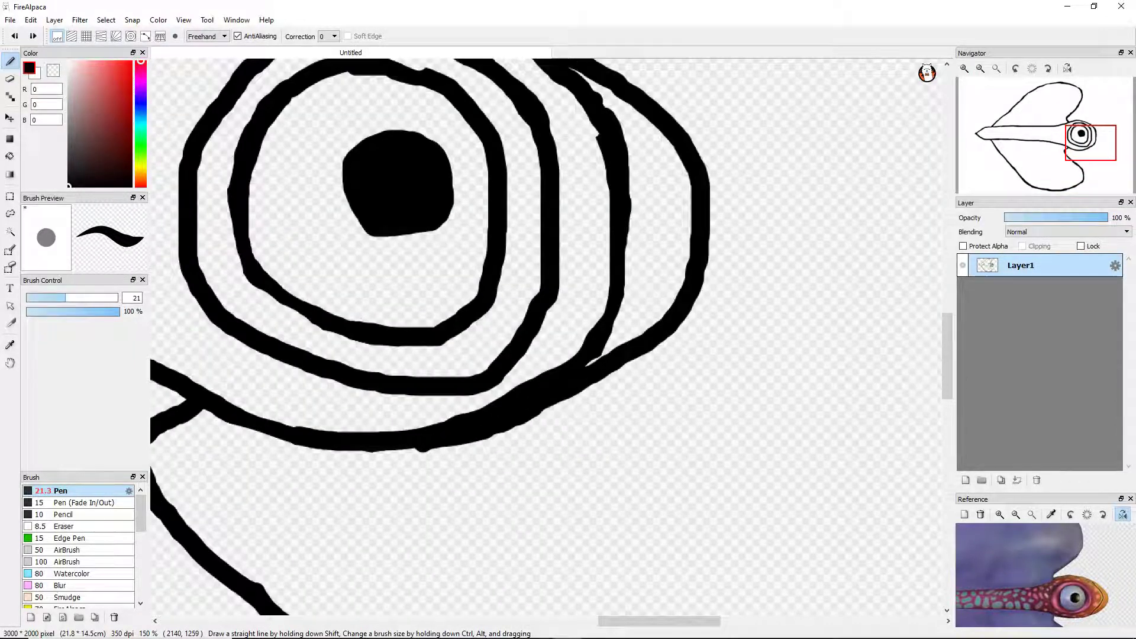
{"action": "scroll", "coordinate": [610, 260], "scroll_direction": "down", "scroll_amount": 4}
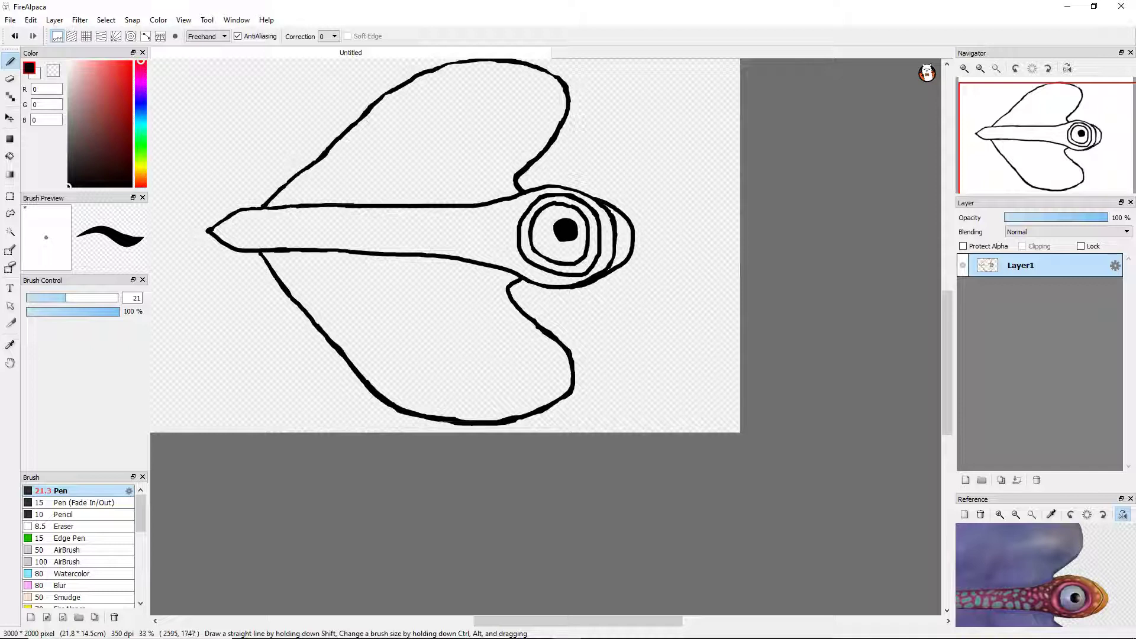
{"action": "scroll", "coordinate": [577, 196], "scroll_direction": "up", "scroll_amount": 5}
{"action": "scroll", "coordinate": [576, 195], "scroll_direction": "down", "scroll_amount": 2}
{"action": "scroll", "coordinate": [576, 196], "scroll_direction": "up", "scroll_amount": 1}
{"action": "mouse_move", "coordinate": [296, 167]}
{"action": "left_mouse_down"}
{"action": "mouse_move", "coordinate": [570, 208]}
{"action": "mouse_move", "coordinate": [822, 291]}
{"action": "mouse_move", "coordinate": [842, 303]}
{"action": "mouse_move", "coordinate": [847, 329]}
{"action": "mouse_move", "coordinate": [628, 241]}
{"action": "mouse_move", "coordinate": [533, 223]}
{"action": "mouse_move", "coordinate": [433, 183]}
{"action": "mouse_move", "coordinate": [341, 173]}
{"action": "mouse_move", "coordinate": [168, 251]}
{"action": "left_mouse_up"}
{"action": "key", "text": "ctrl+z"}
{"action": "key", "text": "ctrl+z"}
{"action": "mouse_move", "coordinate": [334, 163]}
{"action": "left_mouse_down"}
{"action": "mouse_move", "coordinate": [543, 191]}
{"action": "mouse_move", "coordinate": [693, 236]}
{"action": "mouse_move", "coordinate": [795, 278]}
{"action": "mouse_move", "coordinate": [800, 298]}
{"action": "mouse_move", "coordinate": [459, 222]}
{"action": "left_mouse_up"}
{"action": "key", "text": "ctrl+z"}
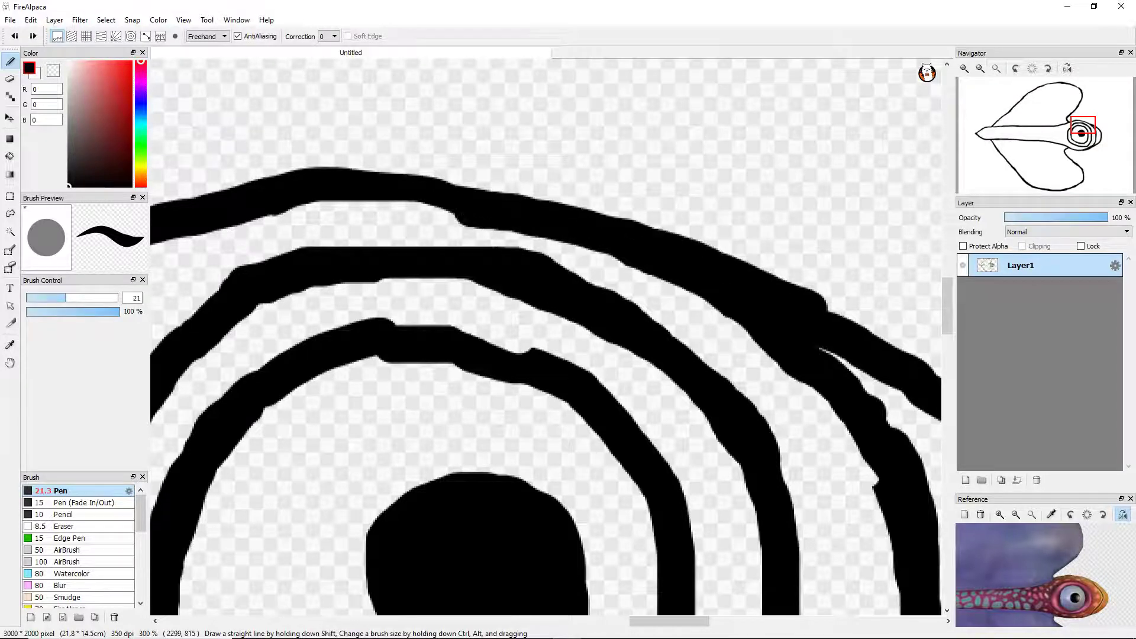
Smooth the head's new front curve below its upper join and thicken its tip outward with pen strokes.
{"action": "scroll", "coordinate": [751, 281], "scroll_direction": "down", "scroll_amount": 3}
{"action": "scroll", "coordinate": [751, 281], "scroll_direction": "up", "scroll_amount": 4}
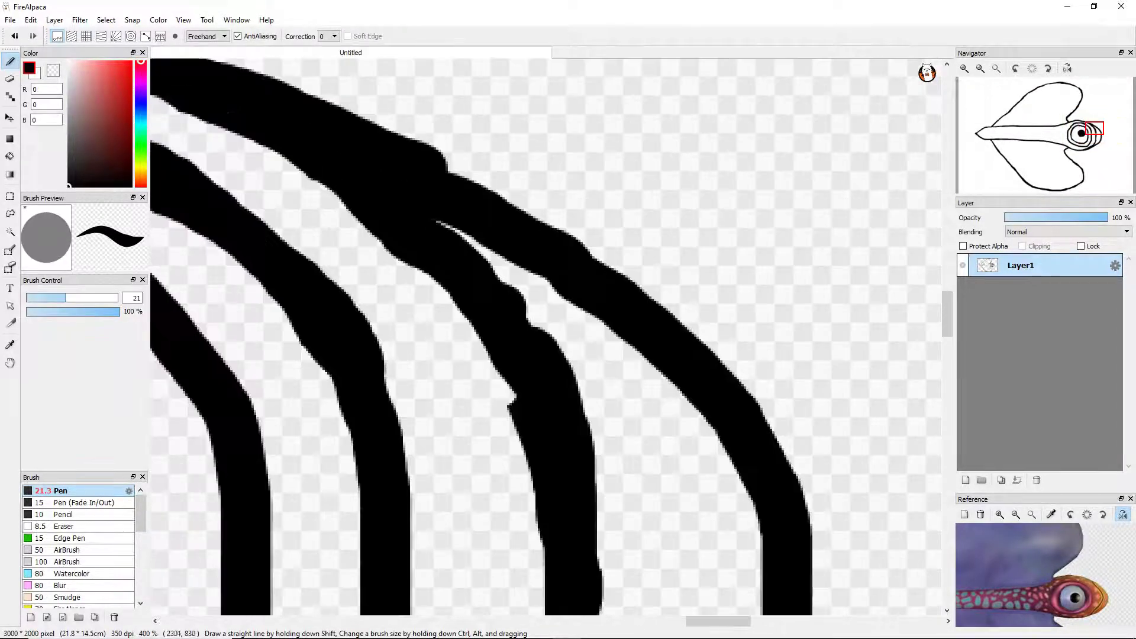
{"action": "mouse_move", "coordinate": [441, 148]}
{"action": "left_mouse_down"}
{"action": "mouse_move", "coordinate": [589, 248]}
{"action": "mouse_move", "coordinate": [627, 355]}
{"action": "left_mouse_up"}
{"action": "scroll", "coordinate": [627, 355], "scroll_direction": "down", "scroll_amount": 3}
{"action": "scroll", "coordinate": [627, 355], "scroll_direction": "up", "scroll_amount": 2}
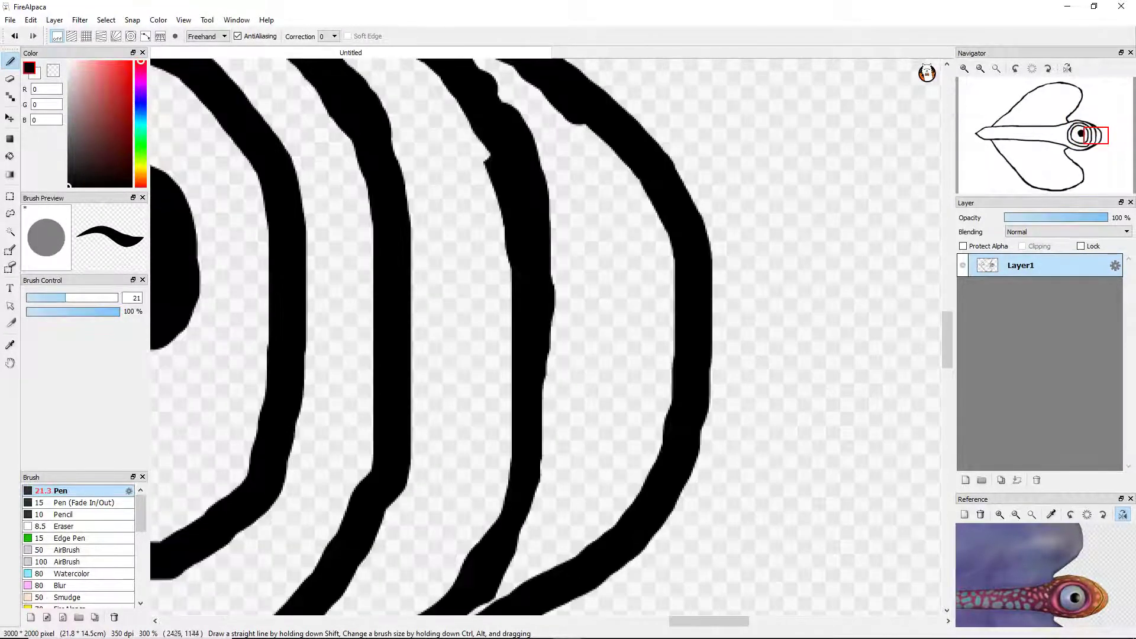
{"action": "mouse_move", "coordinate": [591, 591]}
{"action": "left_mouse_down"}
{"action": "mouse_move", "coordinate": [669, 519]}
{"action": "mouse_move", "coordinate": [710, 442]}
{"action": "mouse_move", "coordinate": [713, 293]}
{"action": "mouse_move", "coordinate": [661, 222]}
{"action": "left_mouse_up"}
{"action": "left_click_drag", "start_coordinate": [716, 264], "coordinate": [736, 323]}
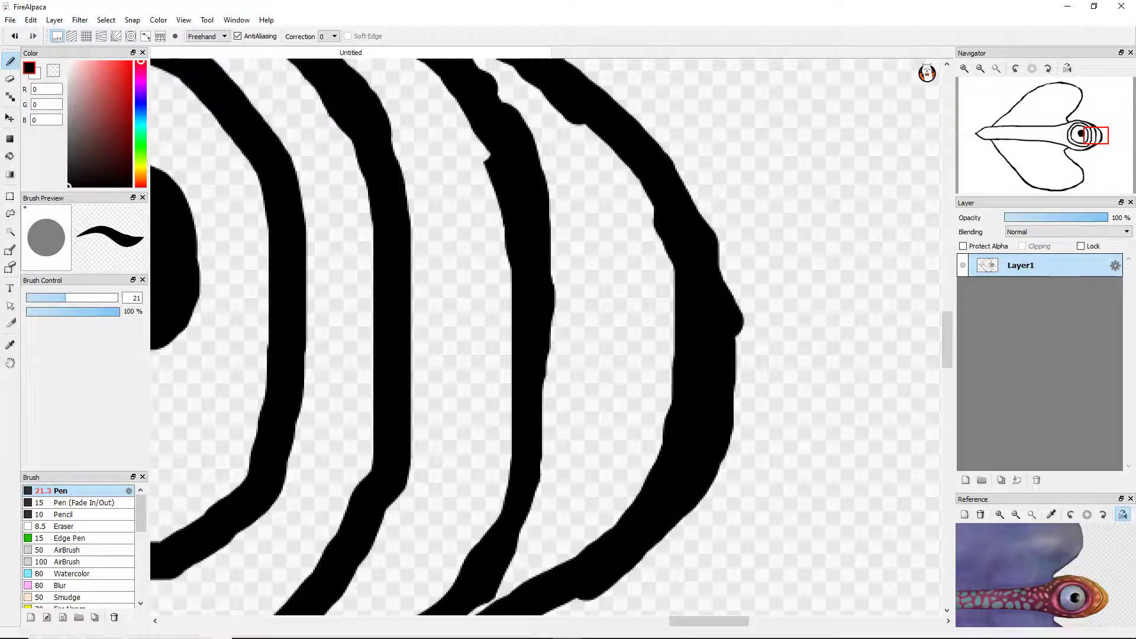
Erase the rough bumps along the outer edge of the head's new front curve.
{"action": "key", "text": "e"}
{"action": "mouse_move", "coordinate": [712, 231]}
{"action": "left_mouse_down"}
{"action": "mouse_move", "coordinate": [624, 109]}
{"action": "mouse_move", "coordinate": [719, 248]}
{"action": "mouse_move", "coordinate": [610, 95]}
{"action": "left_mouse_up"}
{"action": "key", "text": "b"}
{"action": "key", "text": "ctrl+z"}
{"action": "scroll", "coordinate": [609, 95], "scroll_direction": "down", "scroll_amount": 5}
{"action": "scroll", "coordinate": [559, 302], "scroll_direction": "up", "scroll_amount": 5}
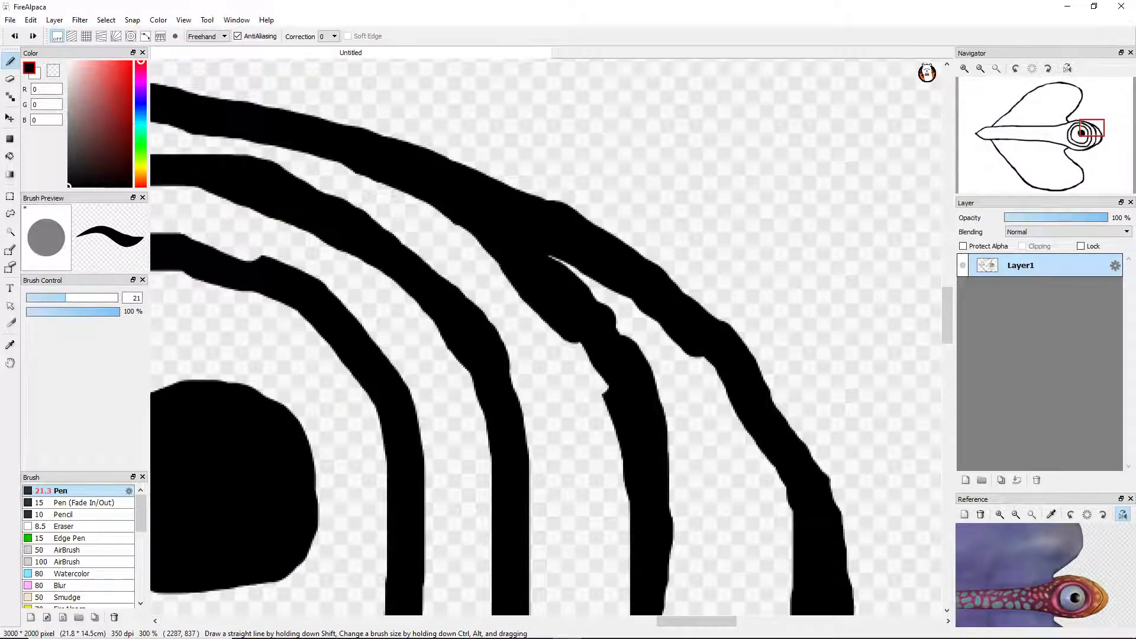
Set the eraser size to 41 and erase the lower front section of the old head line inside the new curve.
{"action": "scroll", "coordinate": [575, 349], "scroll_direction": "down", "scroll_amount": 5}
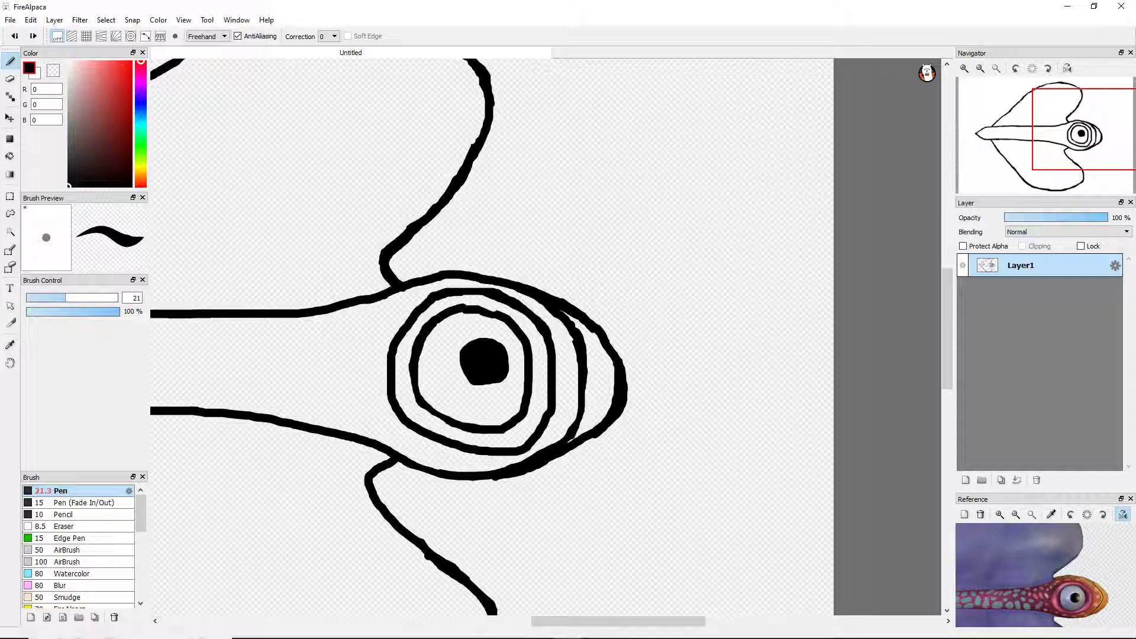
{"action": "key", "text": "e"}
{"action": "scroll", "coordinate": [588, 442], "scroll_direction": "up", "scroll_amount": 5}
{"action": "left_click_drag", "start_coordinate": [553, 316], "coordinate": [473, 455]}
{"action": "key", "text": "ctrl+z"}
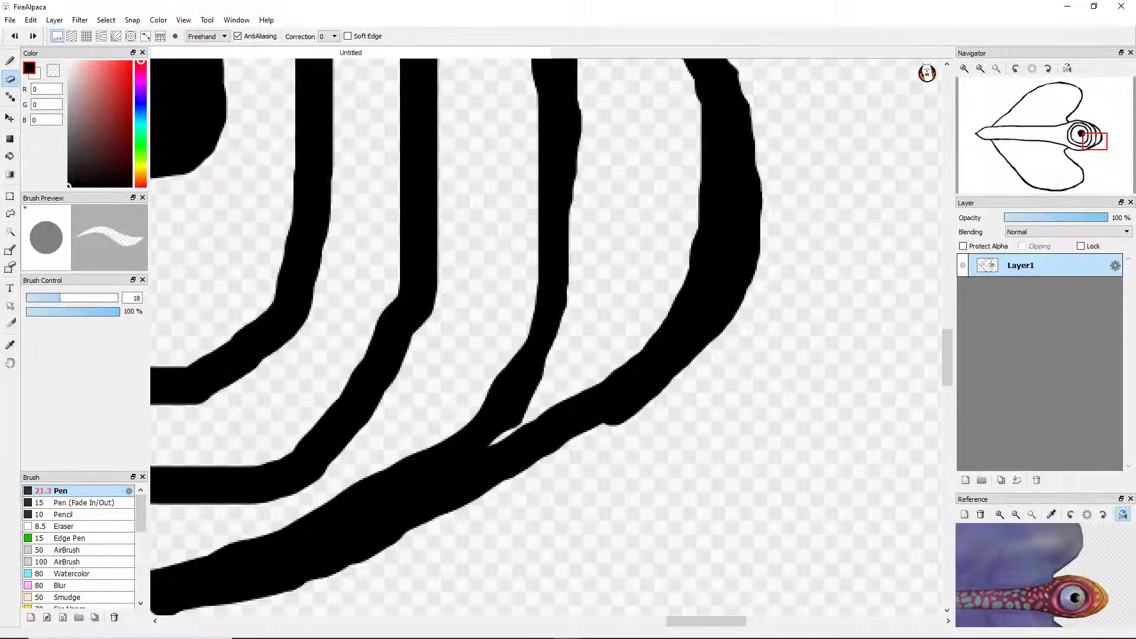
{"action": "left_click_drag", "start_coordinate": [59, 298], "coordinate": [87, 298]}
{"action": "mouse_move", "coordinate": [556, 189]}
{"action": "left_mouse_down"}
{"action": "mouse_move", "coordinate": [538, 340]}
{"action": "mouse_move", "coordinate": [494, 417]}
{"action": "left_mouse_up"}
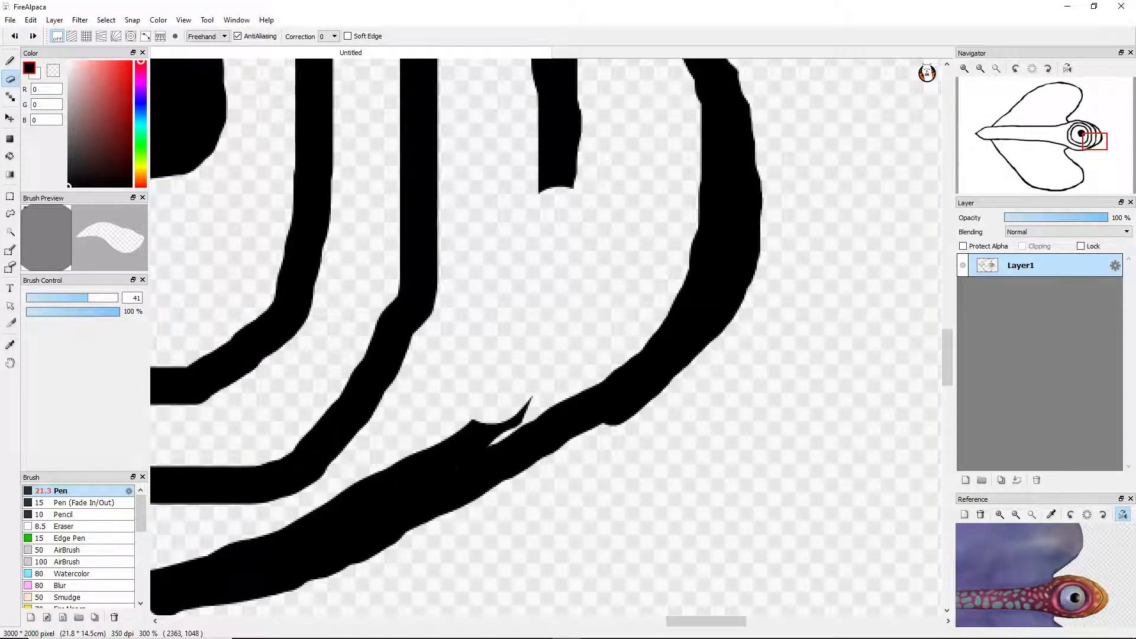
Reduce the eraser size to 16, thin the head's lower edge where the old line joined, and erase more of the old line.
{"action": "key", "text": "bracketleft"}
{"action": "key", "text": "bracketleft"}
{"action": "key", "text": "bracketleft"}
{"action": "key", "text": "bracketleft"}
{"action": "left_click_drag", "start_coordinate": [425, 464], "coordinate": [263, 531]}
{"action": "left_click_drag", "start_coordinate": [562, 183], "coordinate": [568, 62]}
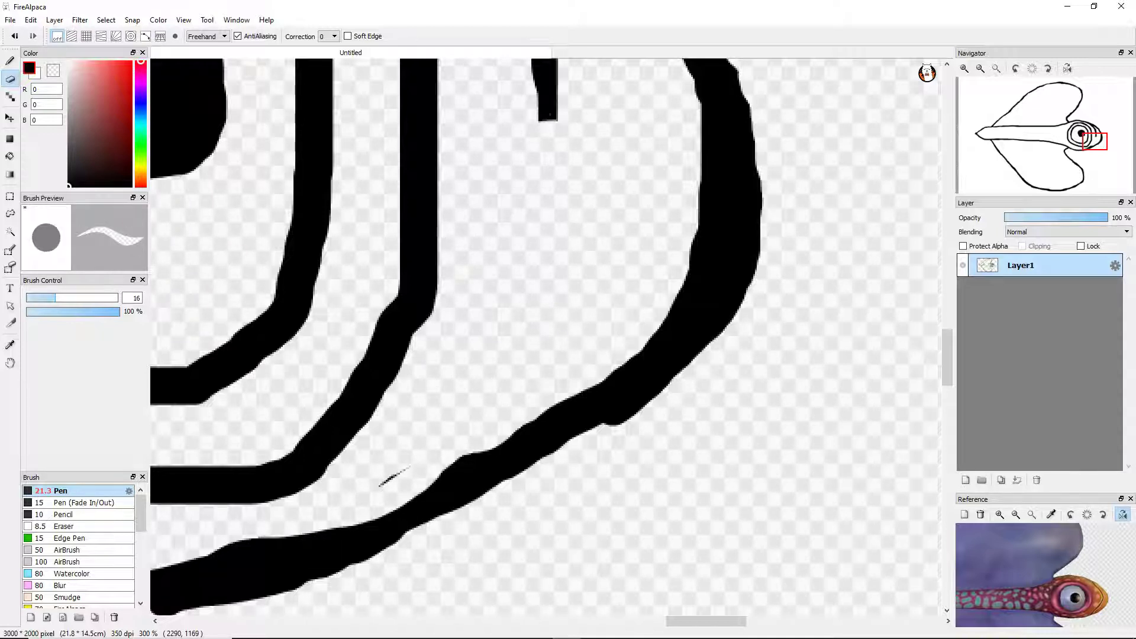
Erase the remaining upper section of the old head line inside the new front curve.
{"action": "scroll", "coordinate": [405, 468], "scroll_direction": "down", "scroll_amount": 4}
{"action": "scroll", "coordinate": [405, 468], "scroll_direction": "up", "scroll_amount": 4}
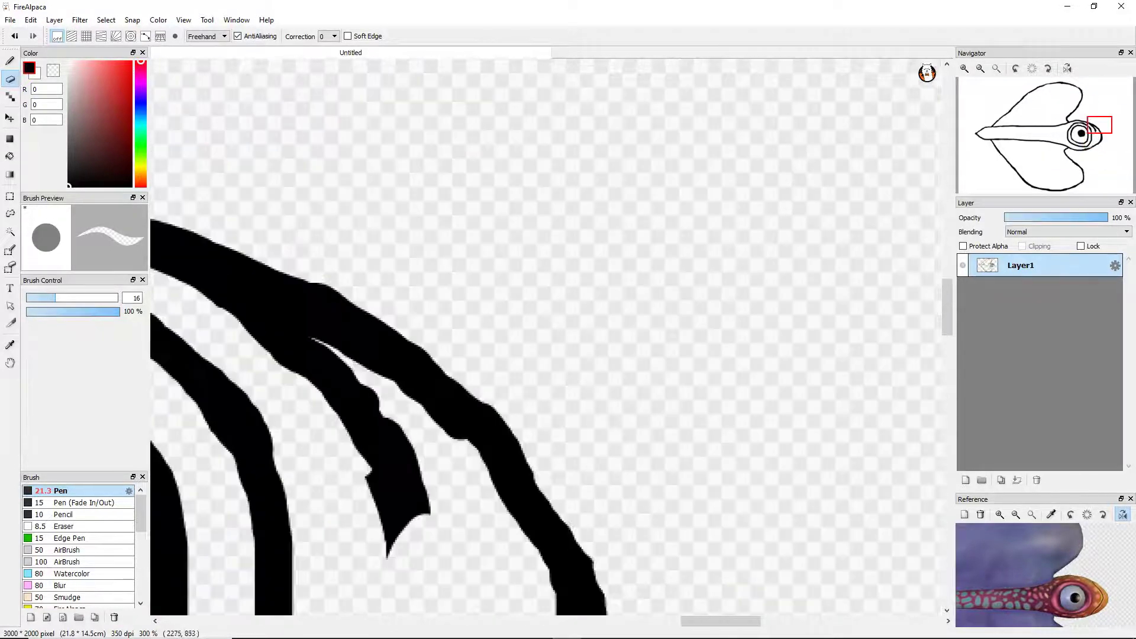
{"action": "left_click_drag", "start_coordinate": [249, 317], "coordinate": [408, 449]}
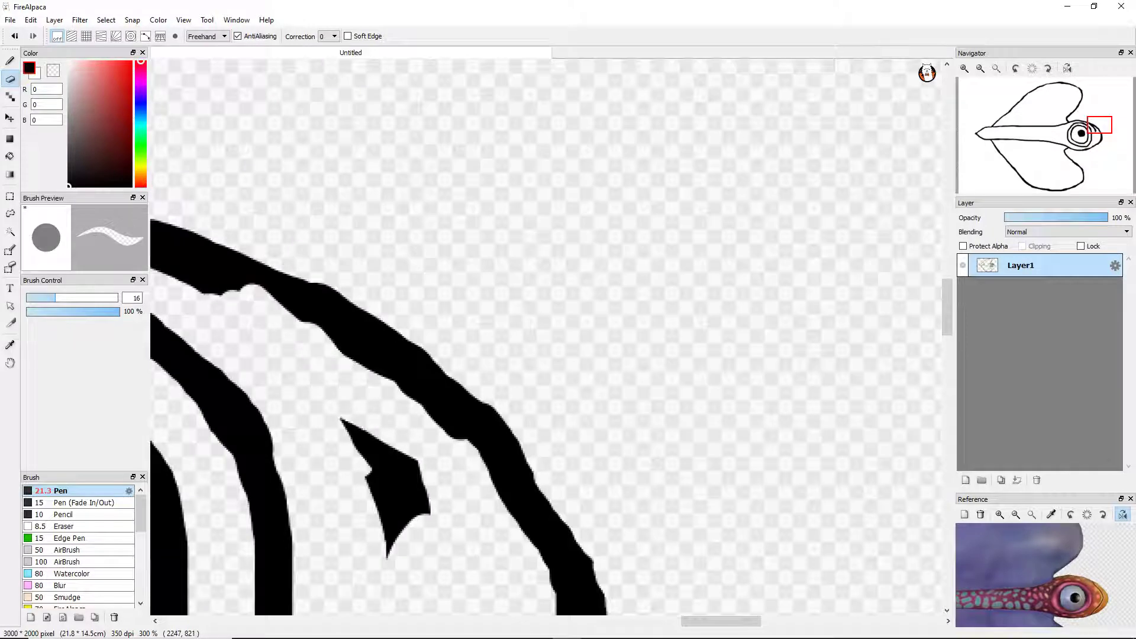
{"action": "left_click_drag", "start_coordinate": [349, 426], "coordinate": [417, 508]}
Fill the notch on the inner side of the head's upper front edge with a pen stroke.
{"action": "key", "text": "b"}
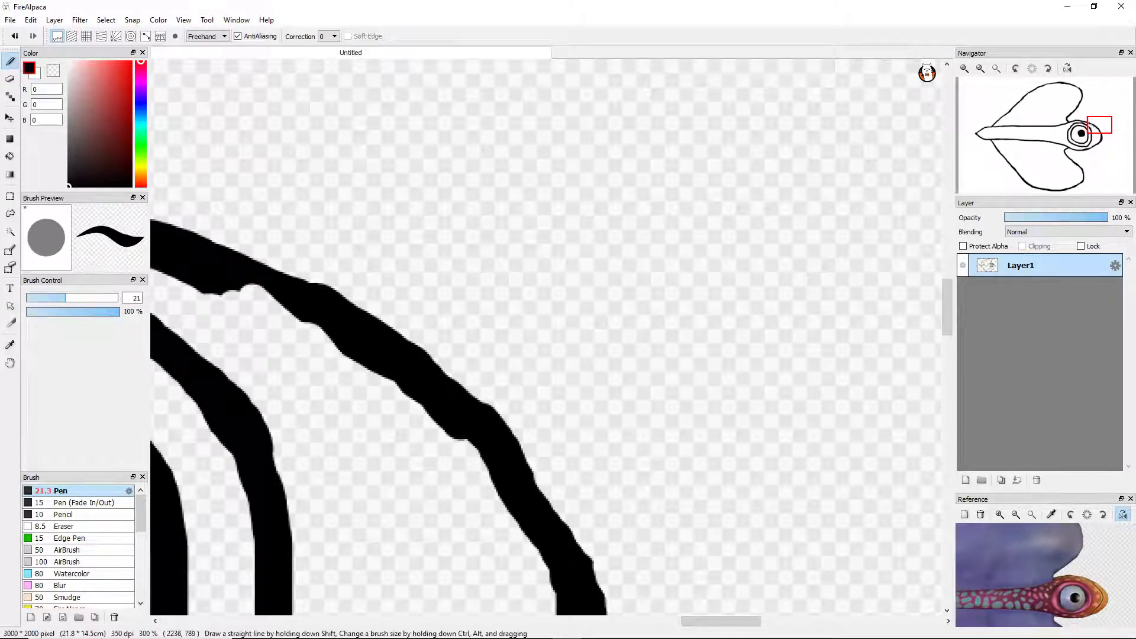
{"action": "left_click_drag", "start_coordinate": [213, 290], "coordinate": [385, 376]}
{"action": "scroll", "coordinate": [547, 337], "scroll_direction": "down", "scroll_amount": 2}
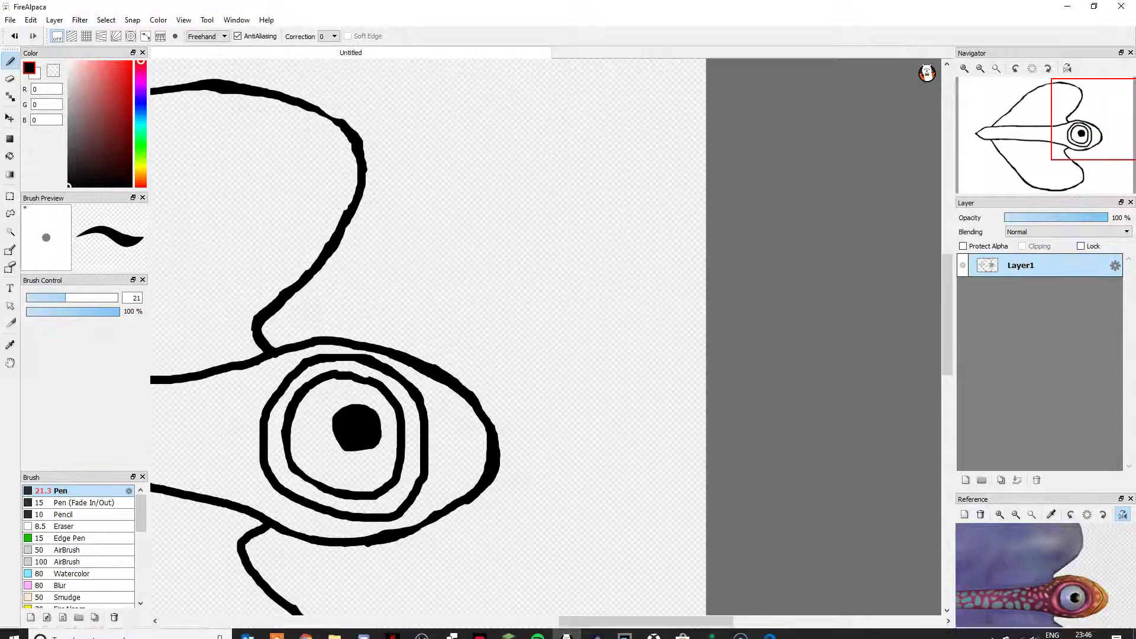
{"action": "scroll", "coordinate": [355, 414], "scroll_direction": "up", "scroll_amount": 2}
{"action": "scroll", "coordinate": [355, 414], "scroll_direction": "down", "scroll_amount": 1}
{"action": "key", "text": "x"}
{"action": "left_click_drag", "start_coordinate": [515, 145], "coordinate": [595, 242]}
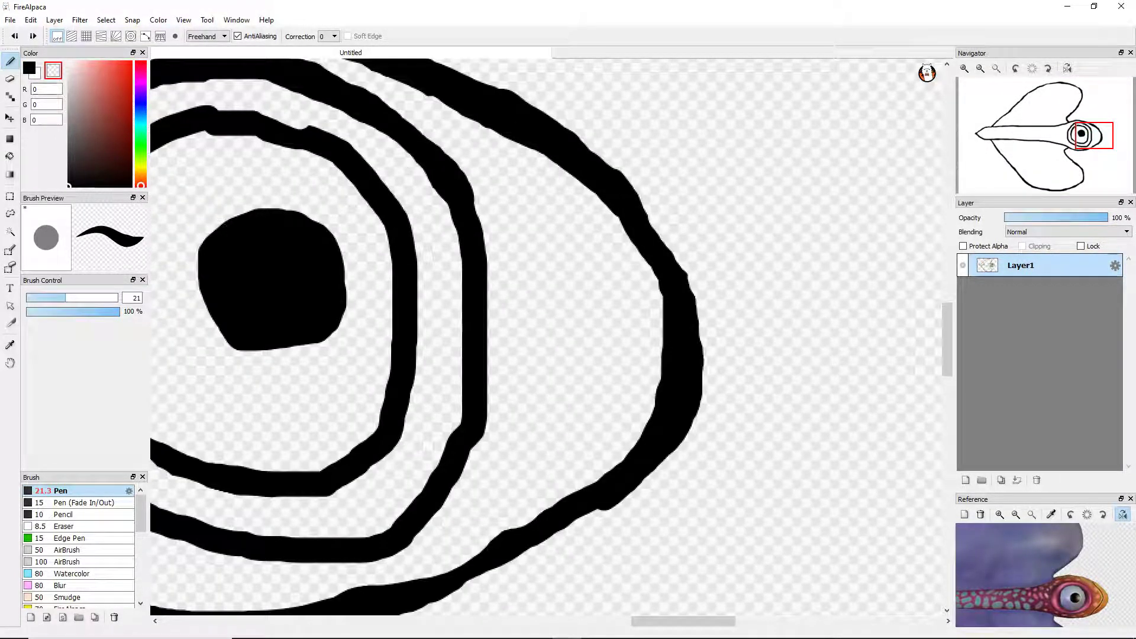
{"action": "key", "text": "x"}
{"action": "mouse_move", "coordinate": [515, 175]}
{"action": "left_mouse_down"}
{"action": "mouse_move", "coordinate": [553, 269]}
{"action": "mouse_move", "coordinate": [569, 405]}
{"action": "mouse_move", "coordinate": [535, 519]}
{"action": "left_mouse_up"}
{"action": "scroll", "coordinate": [547, 334], "scroll_direction": "down", "scroll_amount": 3}
{"action": "scroll", "coordinate": [547, 334], "scroll_direction": "up", "scroll_amount": 4}
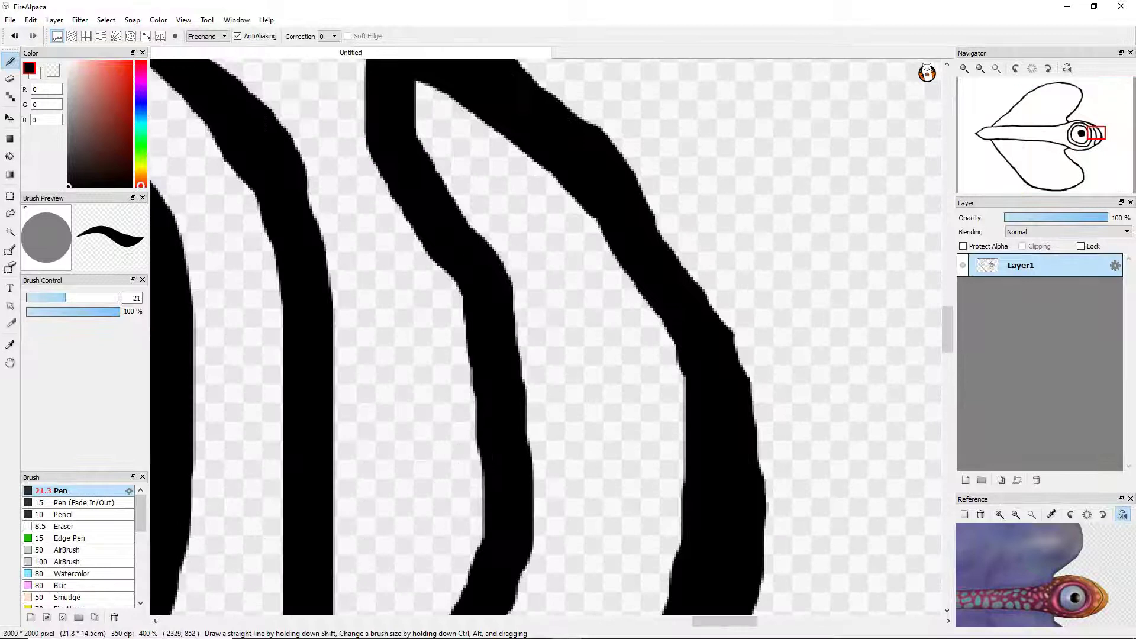
{"action": "key", "text": "ctrl+z"}
Draw a curved line across the front of the head between the eye rings and the head outline, thickening it with extra pen strokes.
{"action": "mouse_move", "coordinate": [425, 89]}
{"action": "left_mouse_down"}
{"action": "mouse_move", "coordinate": [542, 414]}
{"action": "mouse_move", "coordinate": [528, 603]}
{"action": "left_mouse_up"}
{"action": "scroll", "coordinate": [528, 603], "scroll_direction": "down", "scroll_amount": 3}
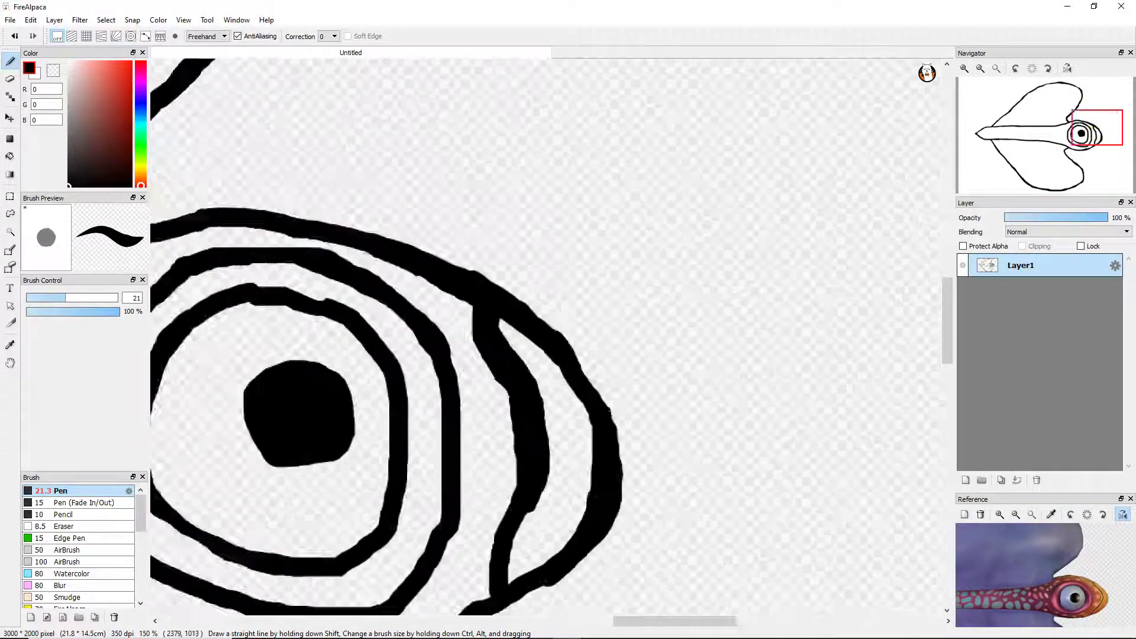
{"action": "scroll", "coordinate": [609, 355], "scroll_direction": "up", "scroll_amount": 4}
{"action": "left_click", "coordinate": [609, 349]}
{"action": "mouse_move", "coordinate": [633, 283]}
{"action": "left_mouse_down"}
{"action": "mouse_move", "coordinate": [550, 485]}
{"action": "mouse_move", "coordinate": [553, 532]}
{"action": "left_mouse_up"}
Thin the lower part of the new front curve with the size 16 eraser, down to where it meets the head outline.
{"action": "key", "text": "e"}
{"action": "left_click_drag", "start_coordinate": [562, 76], "coordinate": [571, 196]}
{"action": "key", "text": "ctrl+z"}
{"action": "mouse_move", "coordinate": [565, 89]}
{"action": "left_mouse_down"}
{"action": "mouse_move", "coordinate": [545, 253]}
{"action": "mouse_move", "coordinate": [473, 497]}
{"action": "mouse_move", "coordinate": [470, 610]}
{"action": "left_mouse_up"}
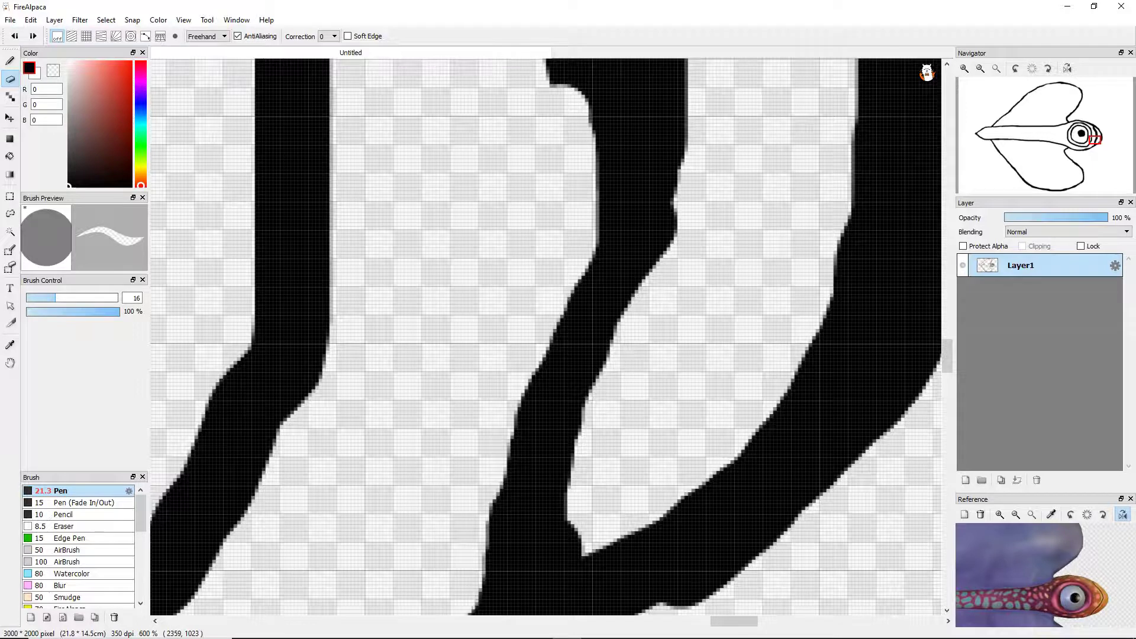
{"action": "scroll", "coordinate": [470, 609], "scroll_direction": "down", "scroll_amount": 3}
{"action": "scroll", "coordinate": [470, 610], "scroll_direction": "up", "scroll_amount": 3}
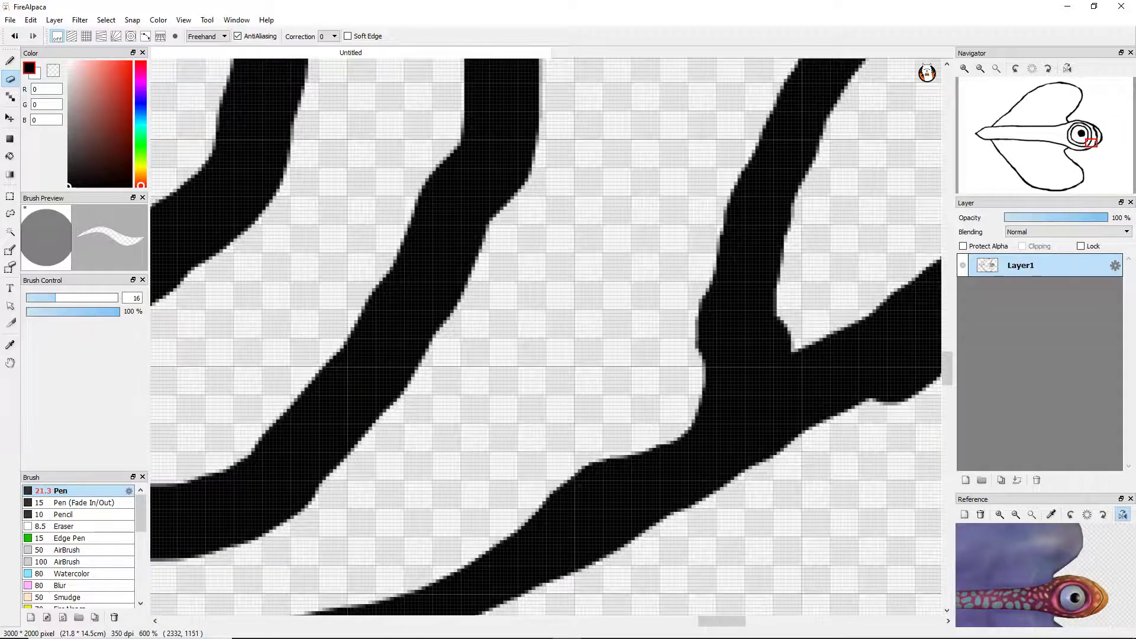
Erase along the inner side of the front curve's middle and upper sections to make the line thinner.
{"action": "scroll", "coordinate": [545, 337], "scroll_direction": "down", "scroll_amount": 3}
{"action": "scroll", "coordinate": [545, 337], "scroll_direction": "up", "scroll_amount": 3}
{"action": "left_click_drag", "start_coordinate": [648, 432], "coordinate": [568, 59]}
{"action": "scroll", "coordinate": [545, 337], "scroll_direction": "down", "scroll_amount": 1}
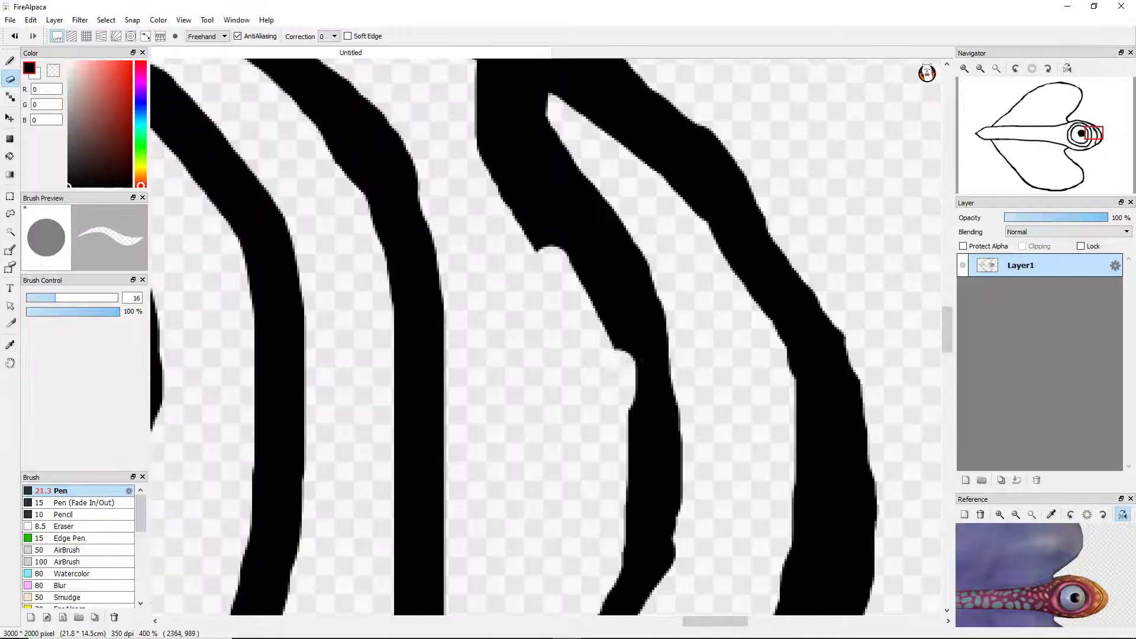
{"action": "left_click_drag", "start_coordinate": [621, 361], "coordinate": [491, 165]}
{"action": "left_click_drag", "start_coordinate": [482, 65], "coordinate": [642, 381]}
{"action": "scroll", "coordinate": [641, 382], "scroll_direction": "down", "scroll_amount": 3}
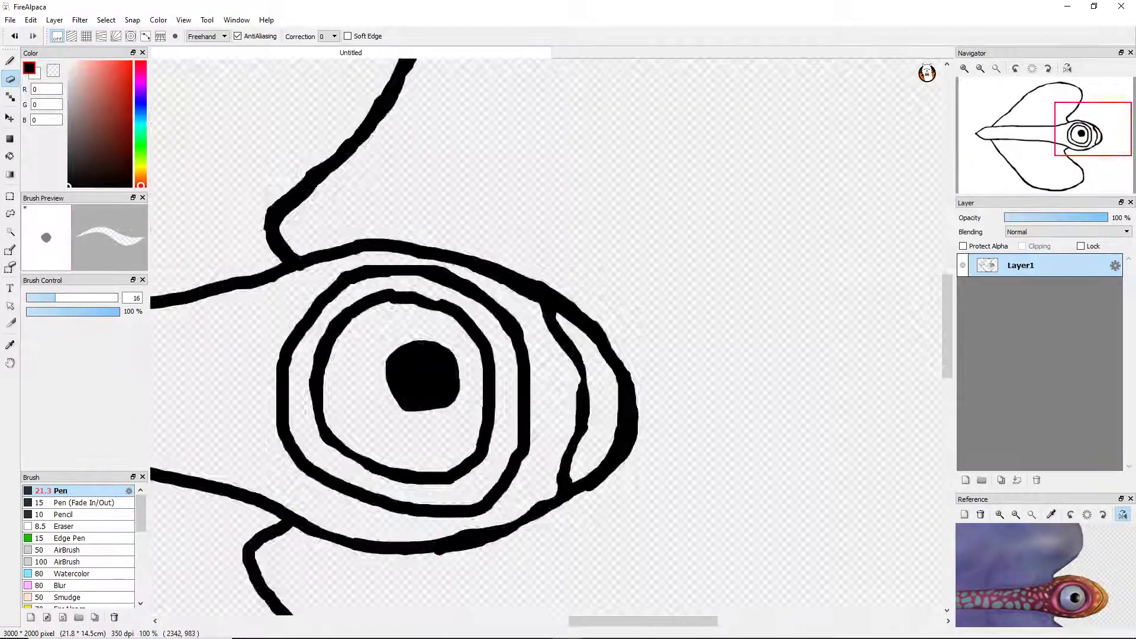
Even out the front curve's width by filling its overly thin sections with the pen.
{"action": "scroll", "coordinate": [642, 381], "scroll_direction": "up", "scroll_amount": 2}
{"action": "key", "text": "b"}
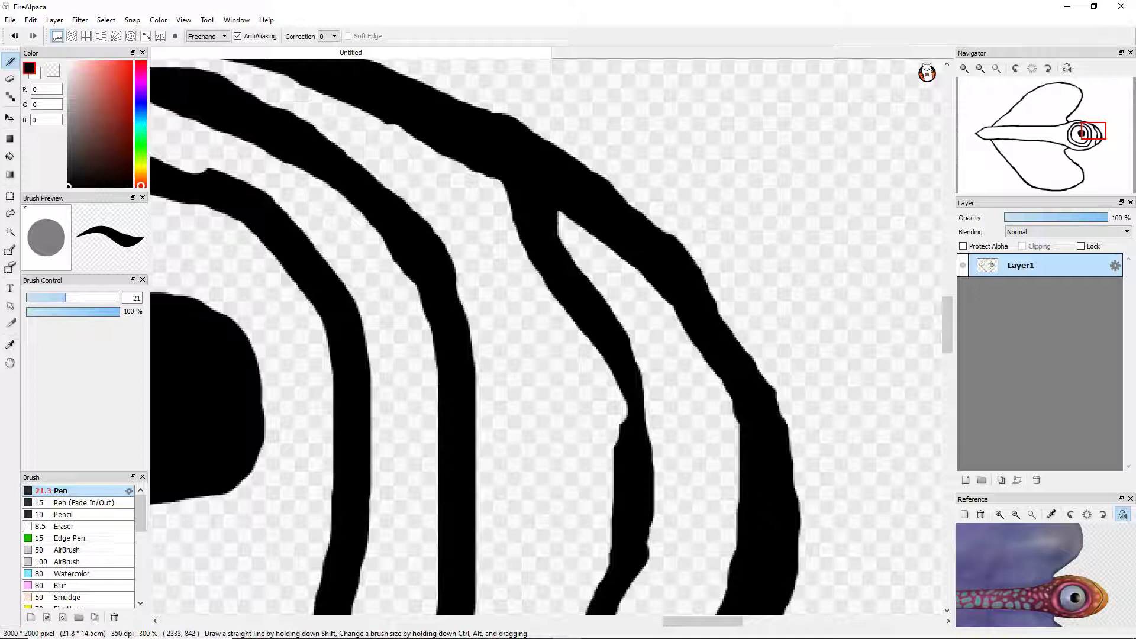
{"action": "scroll", "coordinate": [547, 337], "scroll_direction": "down", "scroll_amount": 4}
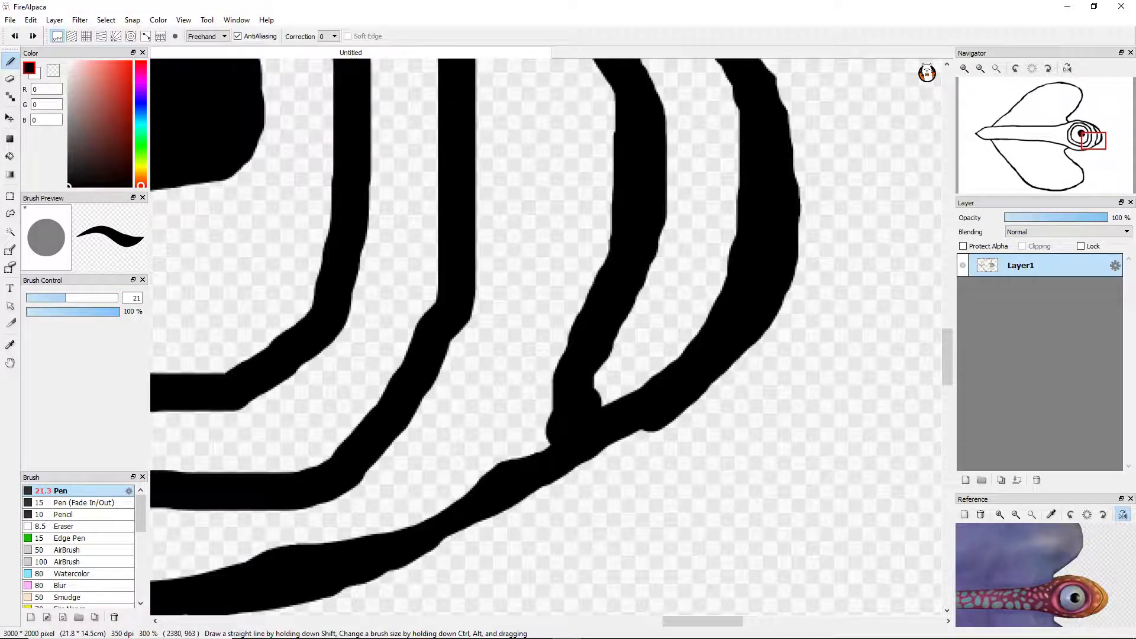
{"action": "scroll", "coordinate": [547, 440], "scroll_direction": "down", "scroll_amount": 5}
{"action": "scroll", "coordinate": [549, 447], "scroll_direction": "up", "scroll_amount": 7}
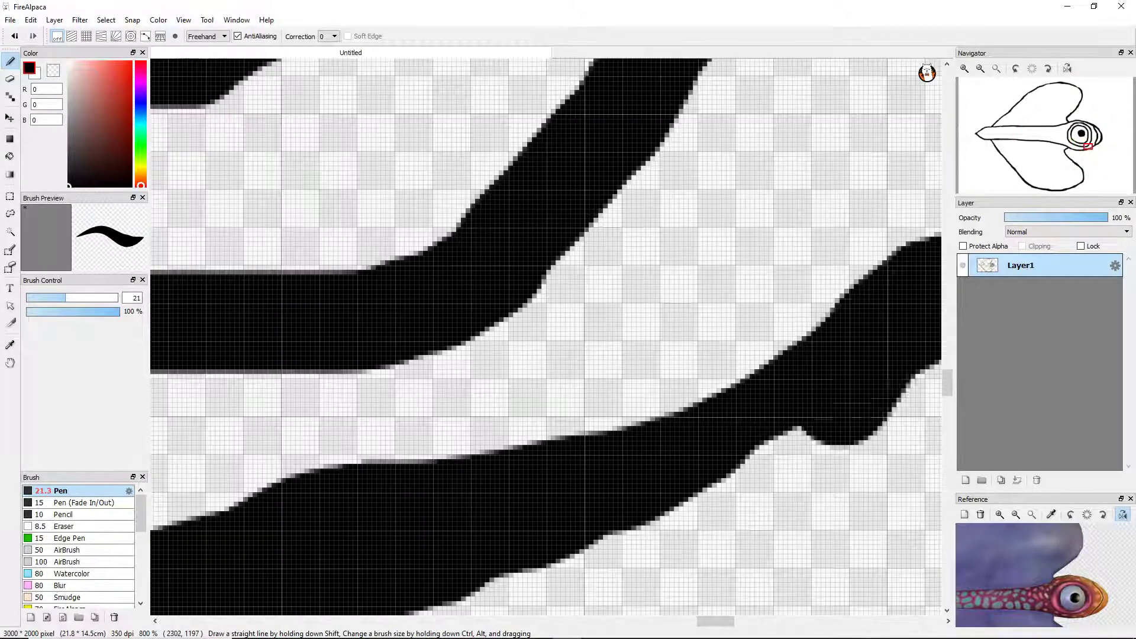
{"action": "scroll", "coordinate": [559, 473], "scroll_direction": "down", "scroll_amount": 8}
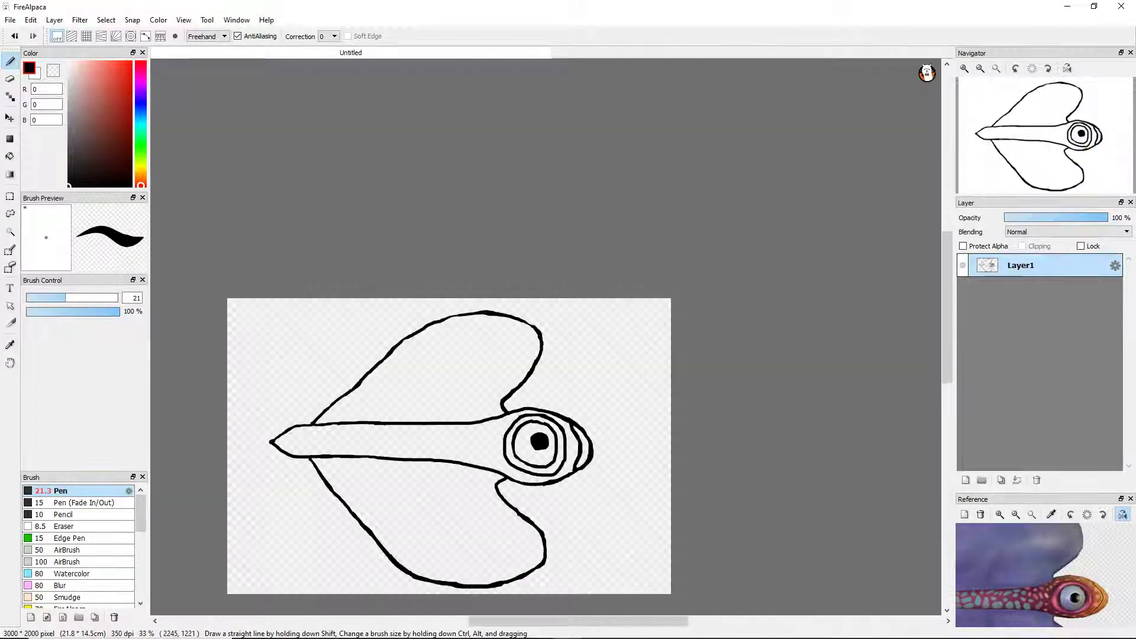
Draw two closed irregular spots, one above the other, on the body just behind the eye rings.
{"action": "scroll", "coordinate": [1035, 573], "scroll_direction": "down", "scroll_amount": 1}
{"action": "scroll", "coordinate": [544, 520], "scroll_direction": "up", "scroll_amount": 4}
{"action": "scroll", "coordinate": [544, 520], "scroll_direction": "down", "scroll_amount": 3}
{"action": "scroll", "coordinate": [544, 523], "scroll_direction": "up", "scroll_amount": 4}
{"action": "left_click_drag", "start_coordinate": [520, 425], "coordinate": [502, 503]}
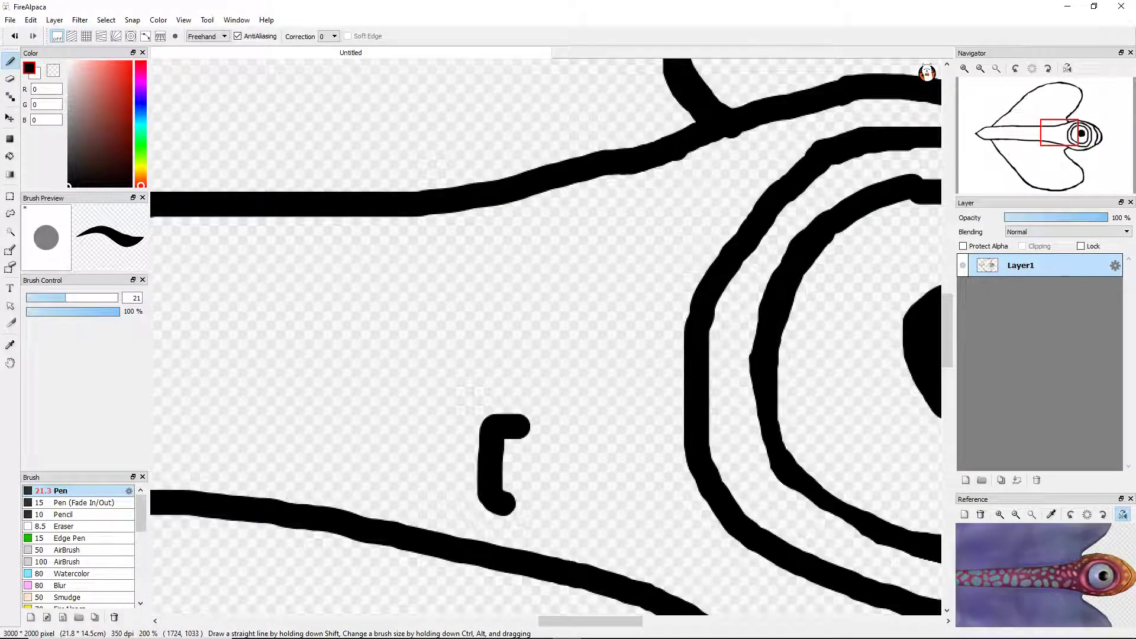
{"action": "scroll", "coordinate": [473, 447], "scroll_direction": "up", "scroll_amount": 1}
{"action": "key", "text": "ctrl+z"}
{"action": "mouse_move", "coordinate": [500, 298]}
{"action": "left_mouse_down"}
{"action": "mouse_move", "coordinate": [414, 422]}
{"action": "mouse_move", "coordinate": [494, 508]}
{"action": "mouse_move", "coordinate": [584, 505]}
{"action": "mouse_move", "coordinate": [573, 366]}
{"action": "mouse_move", "coordinate": [453, 301]}
{"action": "left_mouse_up"}
{"action": "mouse_move", "coordinate": [470, 123]}
{"action": "left_mouse_down"}
{"action": "mouse_move", "coordinate": [609, 219]}
{"action": "mouse_move", "coordinate": [532, 126]}
{"action": "left_mouse_up"}
Erase the excess line in the gap between the two spots and touch up the upper spot's outline with the pen.
{"action": "key", "text": "e"}
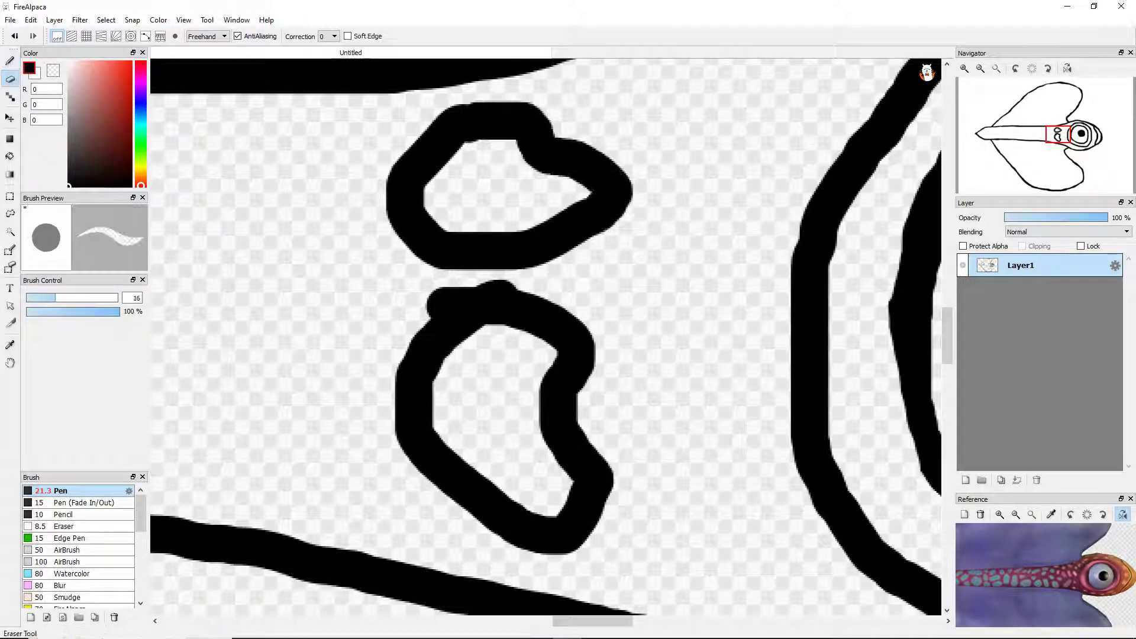
{"action": "scroll", "coordinate": [443, 288], "scroll_direction": "up", "scroll_amount": 3}
{"action": "mouse_move", "coordinate": [384, 372]}
{"action": "left_mouse_down"}
{"action": "mouse_move", "coordinate": [456, 314]}
{"action": "mouse_move", "coordinate": [656, 248]}
{"action": "left_mouse_up"}
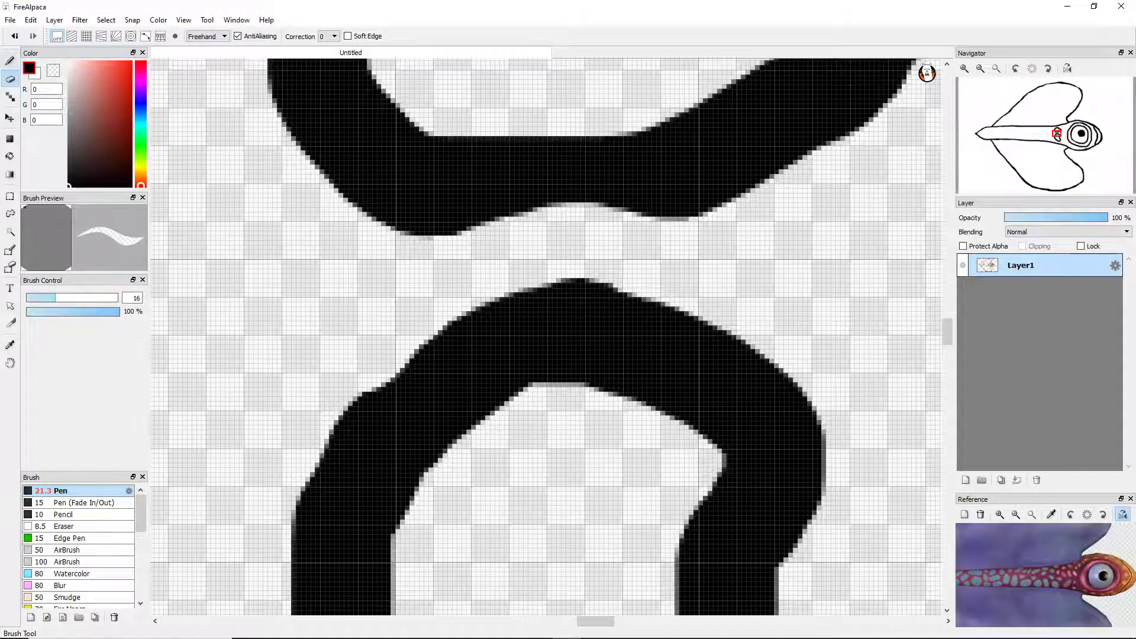
{"action": "key", "text": "b"}
{"action": "left_click_drag", "start_coordinate": [455, 234], "coordinate": [663, 207]}
{"action": "left_click_drag", "start_coordinate": [632, 118], "coordinate": [704, 98]}
{"action": "scroll", "coordinate": [551, 337], "scroll_direction": "down", "scroll_amount": 5}
{"action": "scroll", "coordinate": [550, 337], "scroll_direction": "up", "scroll_amount": 1}
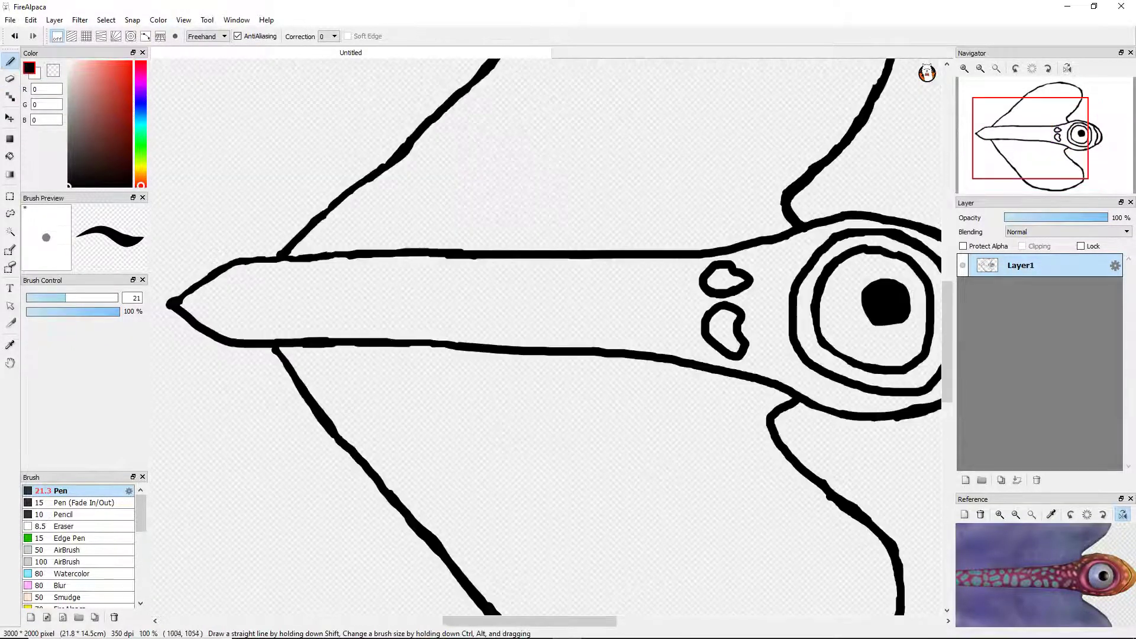
{"action": "scroll", "coordinate": [684, 328], "scroll_direction": "up", "scroll_amount": 4}
{"action": "mouse_move", "coordinate": [684, 145]}
{"action": "left_mouse_down"}
{"action": "mouse_move", "coordinate": [702, 430]}
{"action": "mouse_move", "coordinate": [494, 325]}
{"action": "left_mouse_up"}
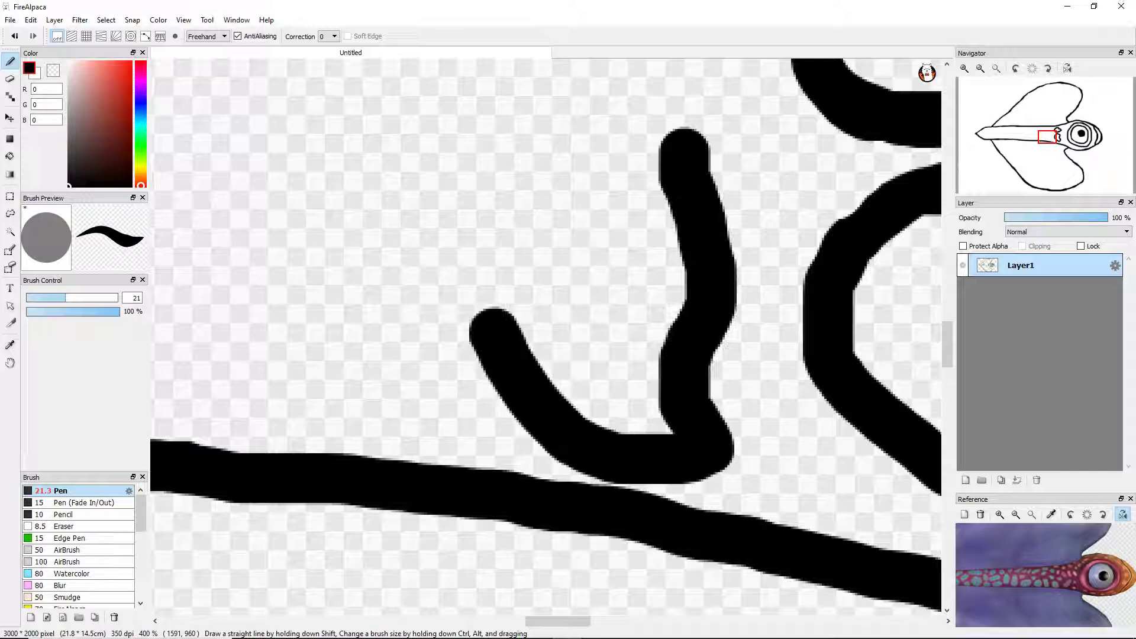
{"action": "key", "text": "ctrl+z"}
{"action": "mouse_move", "coordinate": [651, 109]}
{"action": "left_mouse_down"}
{"action": "mouse_move", "coordinate": [678, 305]}
{"action": "mouse_move", "coordinate": [538, 370]}
{"action": "mouse_move", "coordinate": [337, 254]}
{"action": "mouse_move", "coordinate": [362, 145]}
{"action": "mouse_move", "coordinate": [457, 83]}
{"action": "mouse_move", "coordinate": [644, 118]}
{"action": "mouse_move", "coordinate": [645, 95]}
{"action": "left_mouse_up"}
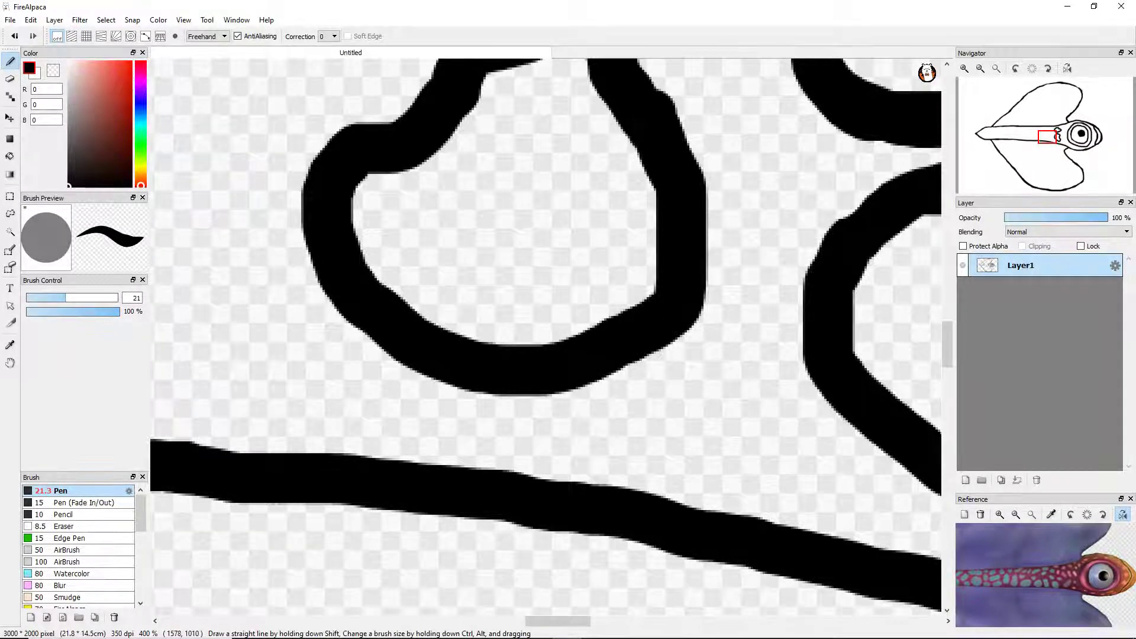
{"action": "scroll", "coordinate": [644, 94], "scroll_direction": "down", "scroll_amount": 6}
{"action": "scroll", "coordinate": [644, 95], "scroll_direction": "up", "scroll_amount": 5}
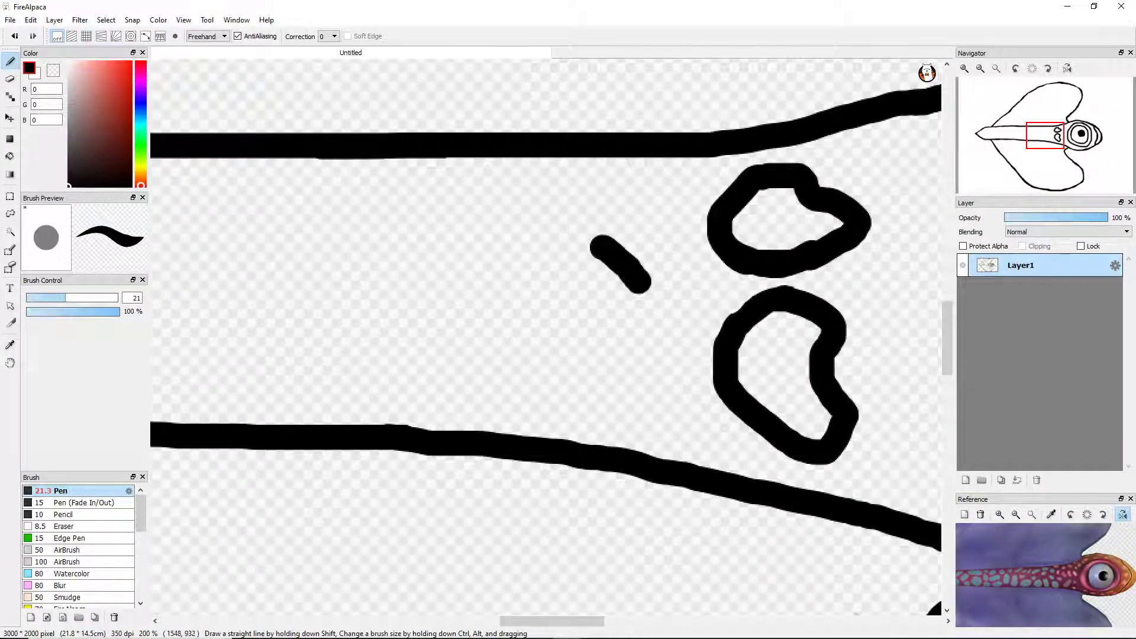
{"action": "mouse_move", "coordinate": [642, 413]}
{"action": "left_mouse_down"}
{"action": "mouse_move", "coordinate": [522, 358]}
{"action": "mouse_move", "coordinate": [540, 307]}
{"action": "left_mouse_up"}
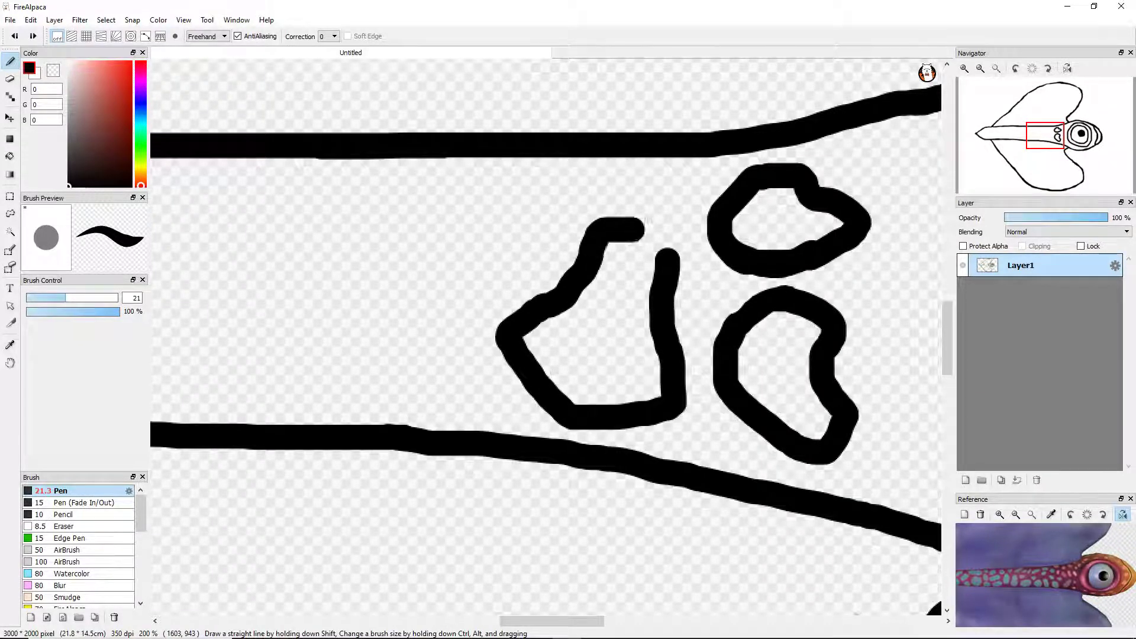
{"action": "scroll", "coordinate": [651, 236], "scroll_direction": "down", "scroll_amount": 3}
{"action": "key", "text": "ctrl+z"}
Draw a tall irregular spot on the tail side of the first pair, and a small oval spot beside it near the body's upper edge.
{"action": "scroll", "coordinate": [651, 236], "scroll_direction": "up", "scroll_amount": 3}
{"action": "scroll", "coordinate": [651, 237], "scroll_direction": "up", "scroll_amount": 1}
{"action": "mouse_move", "coordinate": [636, 252]}
{"action": "left_mouse_down"}
{"action": "mouse_move", "coordinate": [661, 355]}
{"action": "mouse_move", "coordinate": [628, 467]}
{"action": "mouse_move", "coordinate": [520, 494]}
{"action": "mouse_move", "coordinate": [516, 311]}
{"action": "mouse_move", "coordinate": [583, 198]}
{"action": "mouse_move", "coordinate": [668, 266]}
{"action": "left_mouse_up"}
{"action": "scroll", "coordinate": [545, 336], "scroll_direction": "down", "scroll_amount": 3}
{"action": "scroll", "coordinate": [545, 336], "scroll_direction": "up", "scroll_amount": 4}
{"action": "mouse_move", "coordinate": [443, 222]}
{"action": "left_mouse_down"}
{"action": "mouse_move", "coordinate": [408, 350]}
{"action": "mouse_move", "coordinate": [519, 410]}
{"action": "mouse_move", "coordinate": [503, 298]}
{"action": "mouse_move", "coordinate": [446, 221]}
{"action": "left_mouse_up"}
{"action": "scroll", "coordinate": [455, 414], "scroll_direction": "down", "scroll_amount": 5}
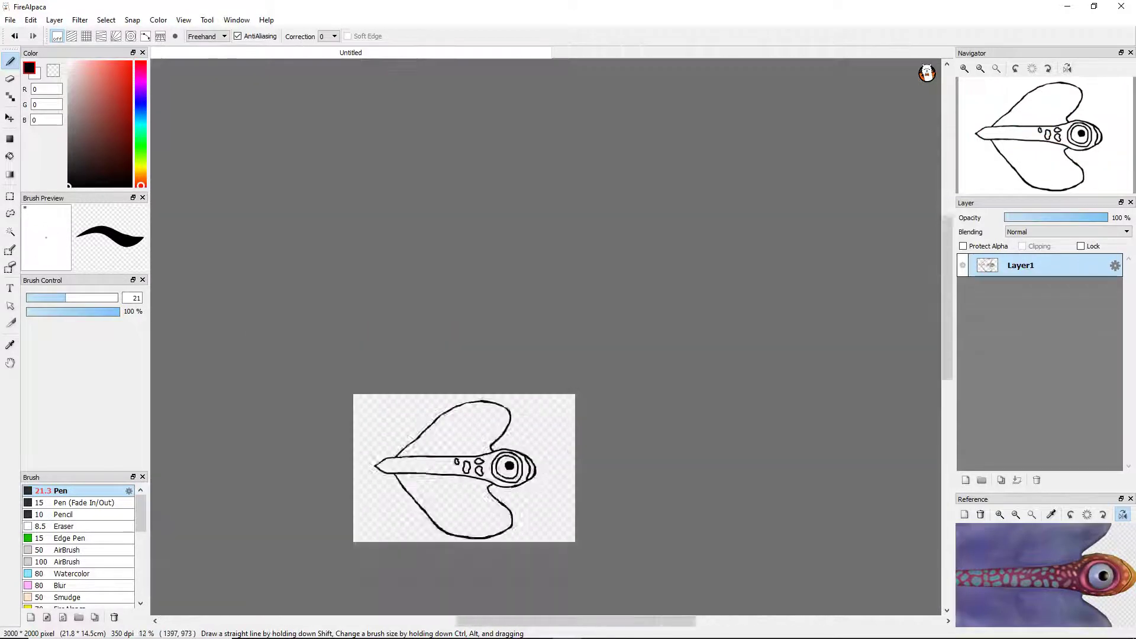
Draw a wide kidney-shaped spot below the small oval spot on the body.
{"action": "scroll", "coordinate": [456, 466], "scroll_direction": "up", "scroll_amount": 5}
{"action": "mouse_move", "coordinate": [619, 387]}
{"action": "left_mouse_down"}
{"action": "mouse_move", "coordinate": [458, 417]}
{"action": "mouse_move", "coordinate": [772, 467]}
{"action": "mouse_move", "coordinate": [742, 358]}
{"action": "mouse_move", "coordinate": [547, 417]}
{"action": "left_mouse_up"}
{"action": "key", "text": "ctrl+z"}
{"action": "mouse_move", "coordinate": [523, 293]}
{"action": "left_mouse_down"}
{"action": "mouse_move", "coordinate": [408, 414]}
{"action": "mouse_move", "coordinate": [742, 453]}
{"action": "mouse_move", "coordinate": [570, 303]}
{"action": "left_mouse_up"}
{"action": "scroll", "coordinate": [544, 355], "scroll_direction": "down", "scroll_amount": 5}
{"action": "scroll", "coordinate": [508, 414], "scroll_direction": "up", "scroll_amount": 5}
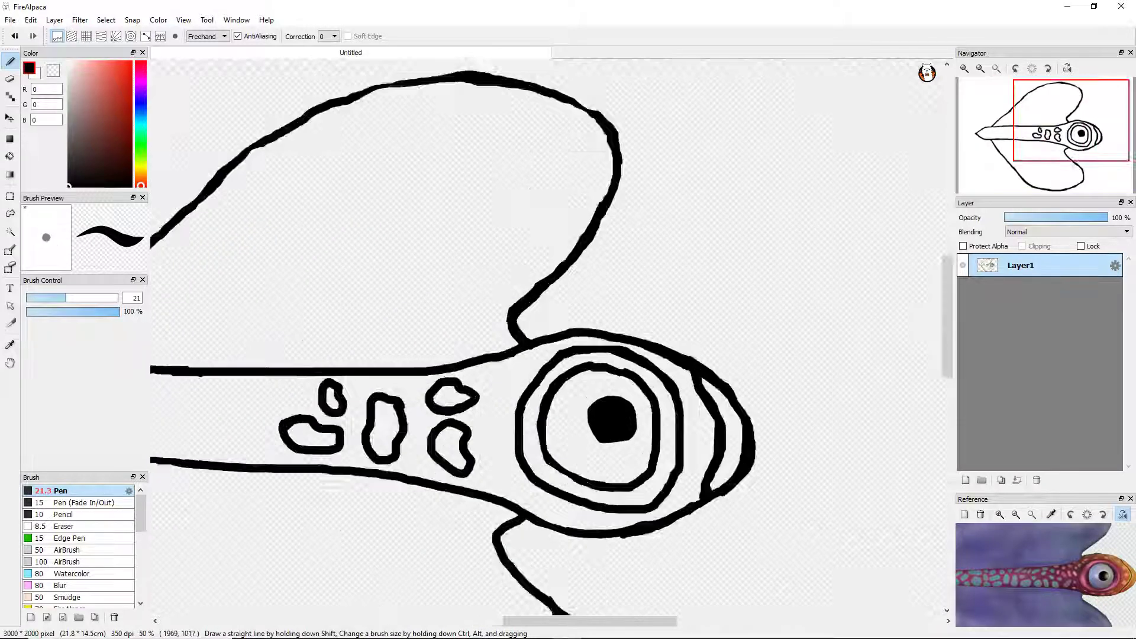
Draw a small oval spot near the body's upper edge, between the first pair of spots and the outer eye ring.
{"action": "mouse_move", "coordinate": [627, 254]}
{"action": "left_mouse_down"}
{"action": "mouse_move", "coordinate": [480, 378]}
{"action": "mouse_move", "coordinate": [592, 343]}
{"action": "mouse_move", "coordinate": [624, 275]}
{"action": "left_mouse_up"}
{"action": "scroll", "coordinate": [624, 275], "scroll_direction": "down", "scroll_amount": 3}
{"action": "scroll", "coordinate": [497, 508], "scroll_direction": "up", "scroll_amount": 3}
{"action": "mouse_move", "coordinate": [585, 220]}
{"action": "left_mouse_down"}
{"action": "mouse_move", "coordinate": [592, 509]}
{"action": "mouse_move", "coordinate": [710, 612]}
{"action": "mouse_move", "coordinate": [644, 414]}
{"action": "left_mouse_up"}
{"action": "key", "text": "ctrl+z"}
{"action": "left_click_drag", "start_coordinate": [564, 256], "coordinate": [474, 373]}
{"action": "key", "text": "ctrl+z"}
Draw a tall narrow spot between the lower spot of the first pair and the outer eye ring.
{"action": "left_click", "coordinate": [587, 266]}
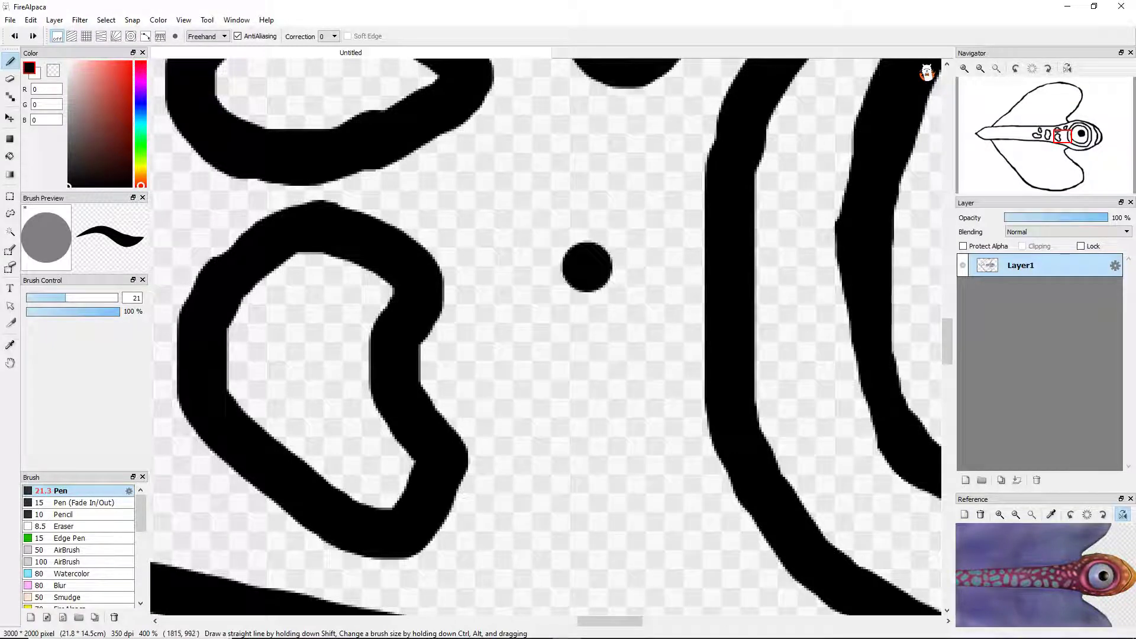
{"action": "mouse_move", "coordinate": [556, 219]}
{"action": "left_mouse_down"}
{"action": "mouse_move", "coordinate": [529, 450]}
{"action": "mouse_move", "coordinate": [657, 473]}
{"action": "mouse_move", "coordinate": [615, 249]}
{"action": "mouse_move", "coordinate": [568, 228]}
{"action": "left_mouse_up"}
{"action": "scroll", "coordinate": [539, 436], "scroll_direction": "down", "scroll_amount": 4}
{"action": "scroll", "coordinate": [539, 438], "scroll_direction": "down", "scroll_amount": 3}
Thicken the upper edge of the tail tip with pen strokes running from the point toward the wing.
{"action": "scroll", "coordinate": [349, 447], "scroll_direction": "up", "scroll_amount": 6}
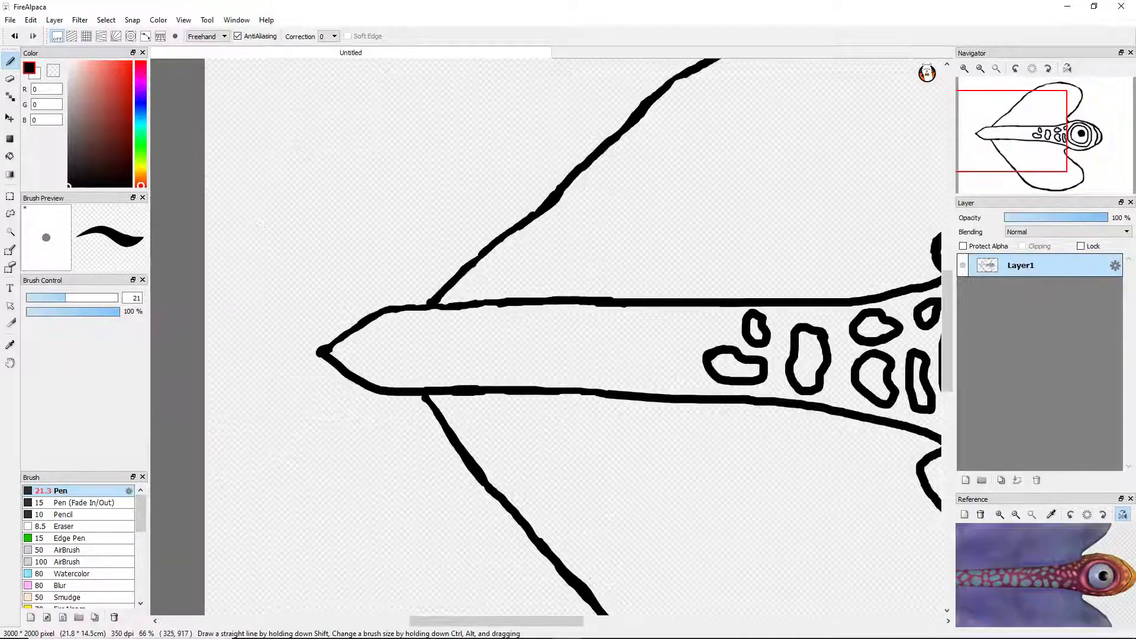
{"action": "scroll", "coordinate": [349, 447], "scroll_direction": "up", "scroll_amount": 3}
{"action": "mouse_move", "coordinate": [367, 278]}
{"action": "left_mouse_down"}
{"action": "mouse_move", "coordinate": [591, 125]}
{"action": "mouse_move", "coordinate": [769, 71]}
{"action": "left_mouse_up"}
{"action": "scroll", "coordinate": [320, 503], "scroll_direction": "down", "scroll_amount": 2}
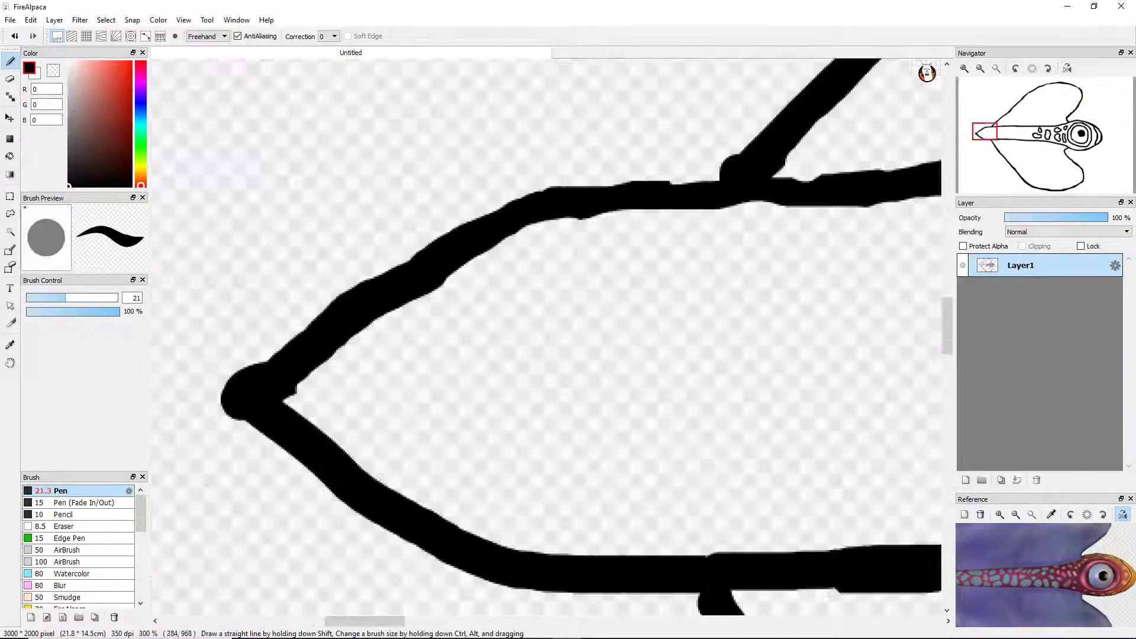
{"action": "scroll", "coordinate": [321, 503], "scroll_direction": "up", "scroll_amount": 2}
{"action": "mouse_move", "coordinate": [248, 310]}
{"action": "left_mouse_down"}
{"action": "mouse_move", "coordinate": [426, 172]}
{"action": "mouse_move", "coordinate": [577, 70]}
{"action": "mouse_move", "coordinate": [615, 59]}
{"action": "left_mouse_up"}
{"action": "scroll", "coordinate": [365, 306], "scroll_direction": "down", "scroll_amount": 3}
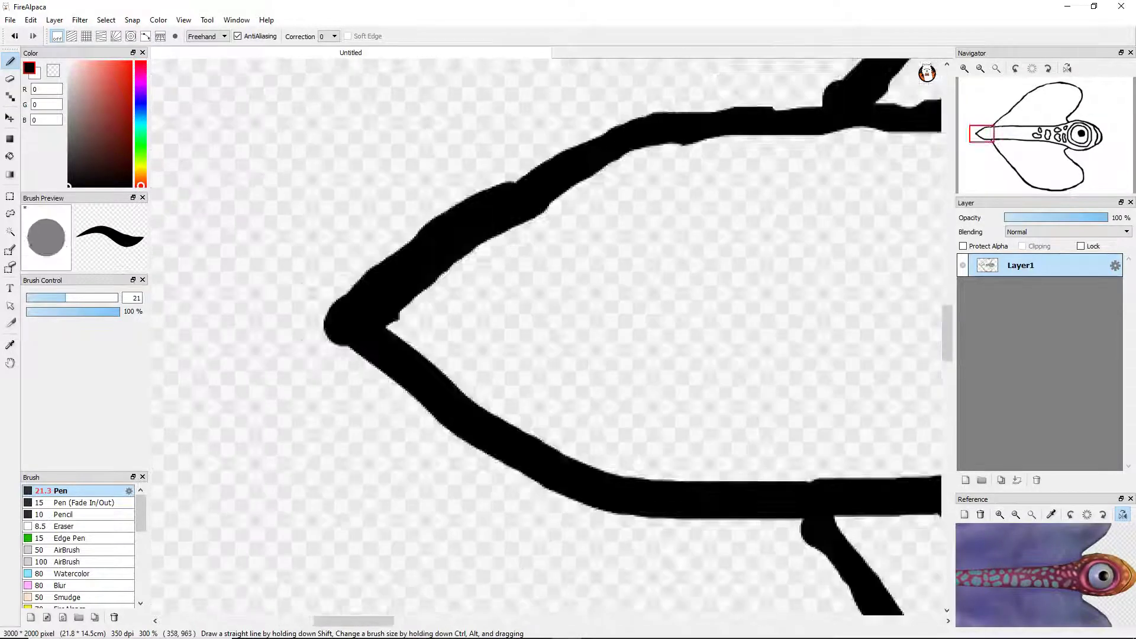
Clean the inner corner of the tail tip with the eraser, and use the pen to reshape its point and thicken its lower edge.
{"action": "scroll", "coordinate": [343, 331], "scroll_direction": "up", "scroll_amount": 3}
{"action": "key", "text": "e"}
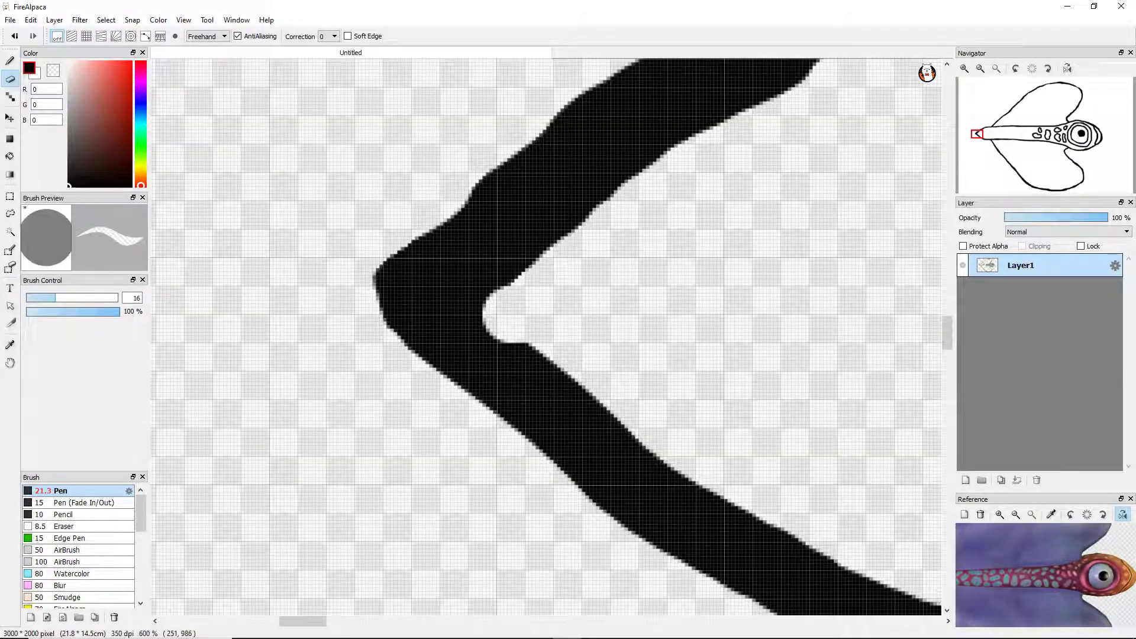
{"action": "key", "text": "b"}
{"action": "left_click_drag", "start_coordinate": [392, 255], "coordinate": [376, 328]}
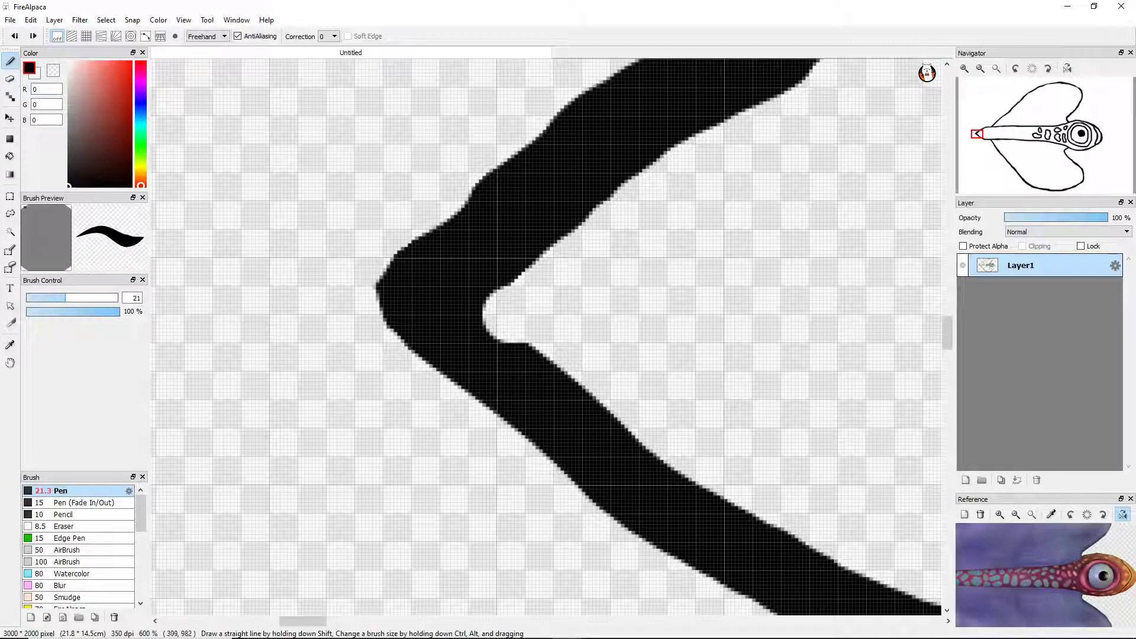
{"action": "left_click_drag", "start_coordinate": [547, 340], "coordinate": [721, 497]}
{"action": "scroll", "coordinate": [720, 496], "scroll_direction": "down", "scroll_amount": 4}
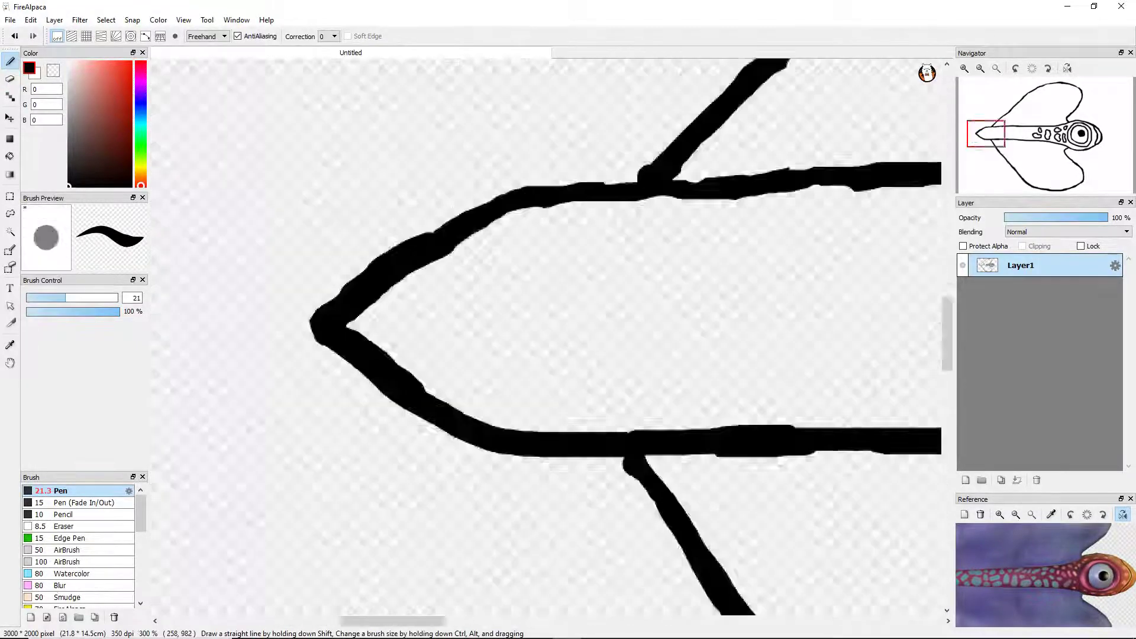
{"action": "scroll", "coordinate": [542, 341], "scroll_direction": "up", "scroll_amount": 3}
{"action": "mouse_move", "coordinate": [536, 219]}
{"action": "left_mouse_down"}
{"action": "mouse_move", "coordinate": [494, 527]}
{"action": "mouse_move", "coordinate": [609, 319]}
{"action": "mouse_move", "coordinate": [550, 184]}
{"action": "mouse_move", "coordinate": [503, 194]}
{"action": "mouse_move", "coordinate": [541, 571]}
{"action": "mouse_move", "coordinate": [612, 284]}
{"action": "mouse_move", "coordinate": [523, 186]}
{"action": "left_mouse_up"}
{"action": "key", "text": "ctrl+z"}
{"action": "scroll", "coordinate": [544, 338], "scroll_direction": "down", "scroll_amount": 4}
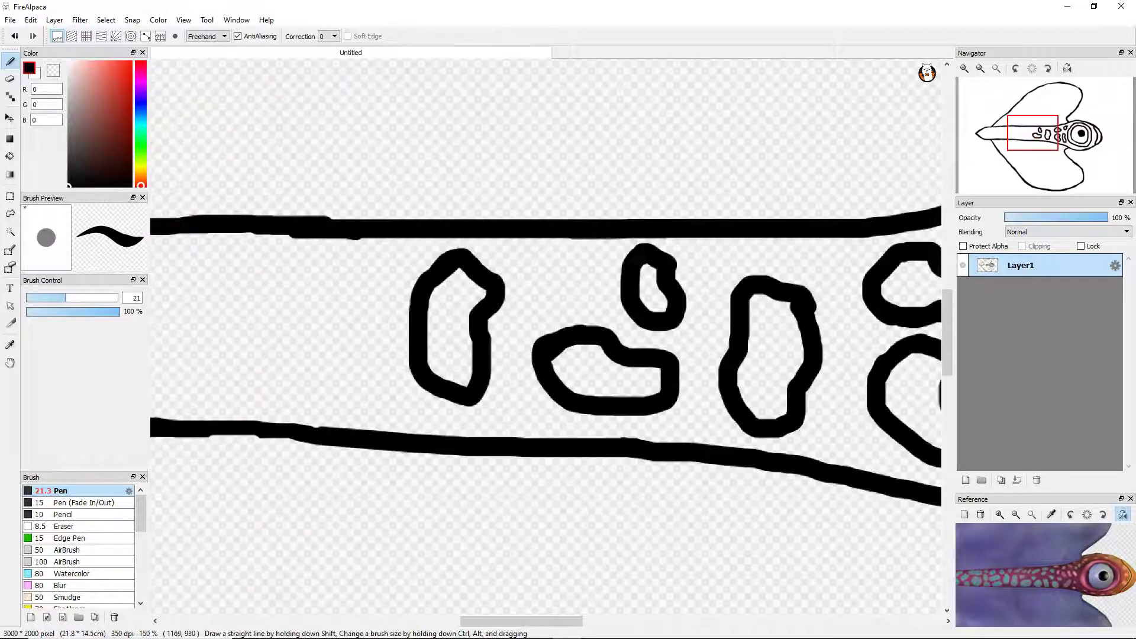
{"action": "scroll", "coordinate": [544, 337], "scroll_direction": "up", "scroll_amount": 3}
{"action": "key", "text": "ctrl+z"}
Draw a tall closed spot on the body, on the tail side of the kidney-shaped spot.
{"action": "mouse_move", "coordinate": [623, 201]}
{"action": "left_mouse_down"}
{"action": "mouse_move", "coordinate": [504, 314]}
{"action": "mouse_move", "coordinate": [484, 414]}
{"action": "mouse_move", "coordinate": [558, 401]}
{"action": "mouse_move", "coordinate": [608, 323]}
{"action": "mouse_move", "coordinate": [679, 305]}
{"action": "mouse_move", "coordinate": [663, 247]}
{"action": "mouse_move", "coordinate": [594, 185]}
{"action": "mouse_move", "coordinate": [506, 275]}
{"action": "mouse_move", "coordinate": [467, 491]}
{"action": "mouse_move", "coordinate": [582, 470]}
{"action": "mouse_move", "coordinate": [583, 343]}
{"action": "mouse_move", "coordinate": [509, 304]}
{"action": "left_mouse_up"}
{"action": "key", "text": "ctrl+z"}
{"action": "left_click", "coordinate": [621, 210]}
{"action": "key", "text": "ctrl+z"}
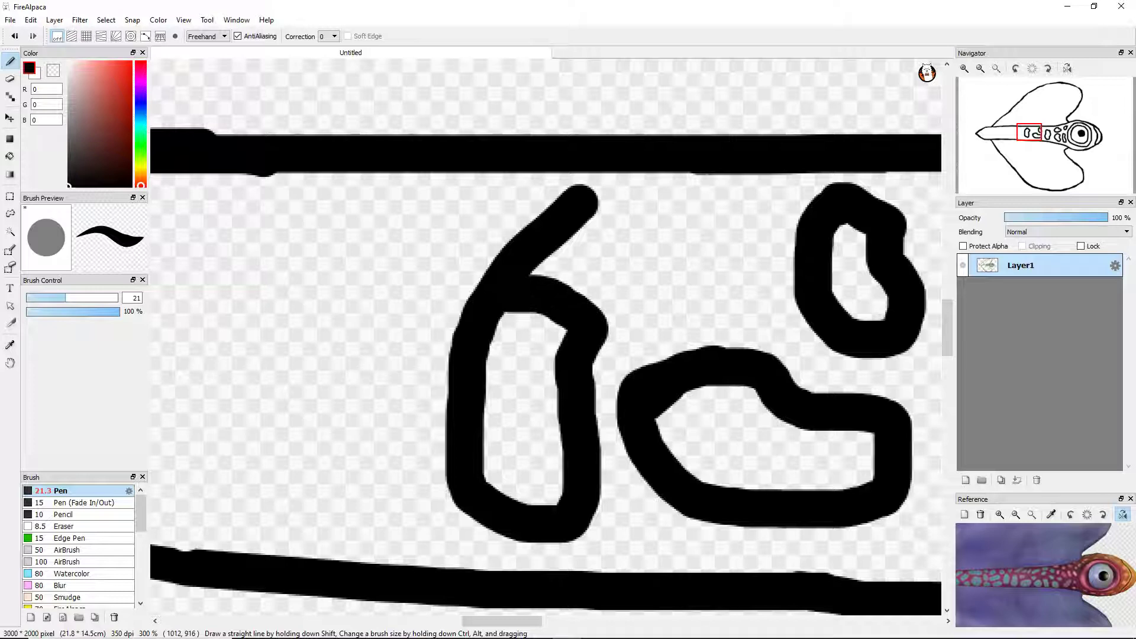
Erase the stray stroke extending above the newest tall spot and smooth its top edge.
{"action": "left_click", "coordinate": [9, 79]}
{"action": "scroll", "coordinate": [542, 305], "scroll_direction": "up", "scroll_amount": 3}
{"action": "mouse_move", "coordinate": [577, 168]}
{"action": "left_mouse_down"}
{"action": "mouse_move", "coordinate": [462, 183]}
{"action": "mouse_move", "coordinate": [414, 221]}
{"action": "left_mouse_up"}
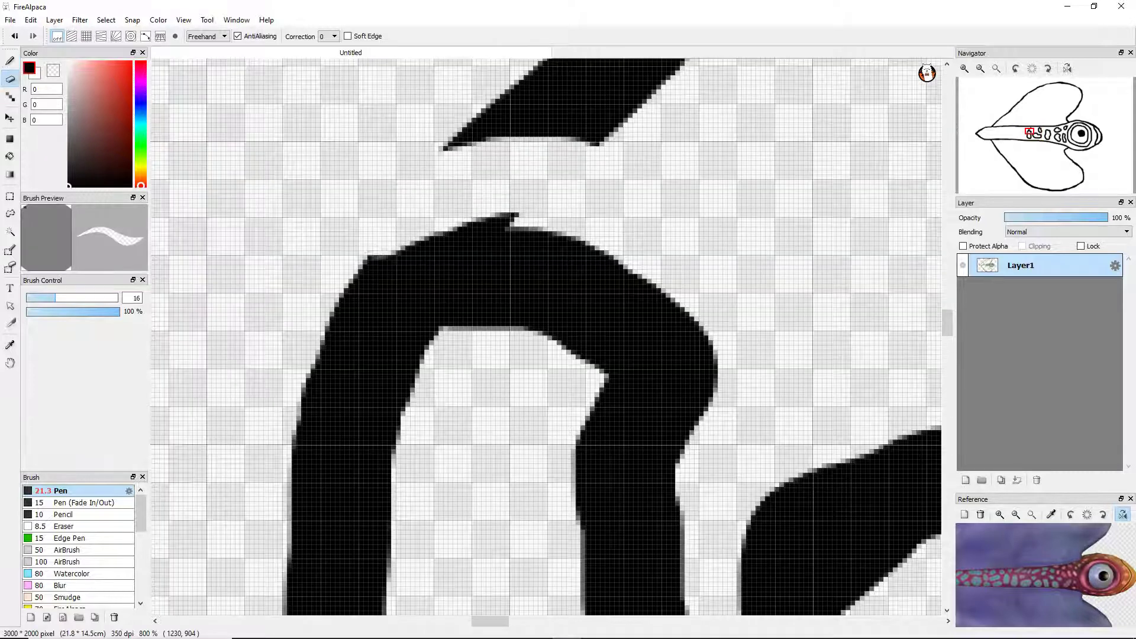
{"action": "left_click_drag", "start_coordinate": [565, 148], "coordinate": [473, 201]}
{"action": "scroll", "coordinate": [450, 210], "scroll_direction": "down", "scroll_amount": 4}
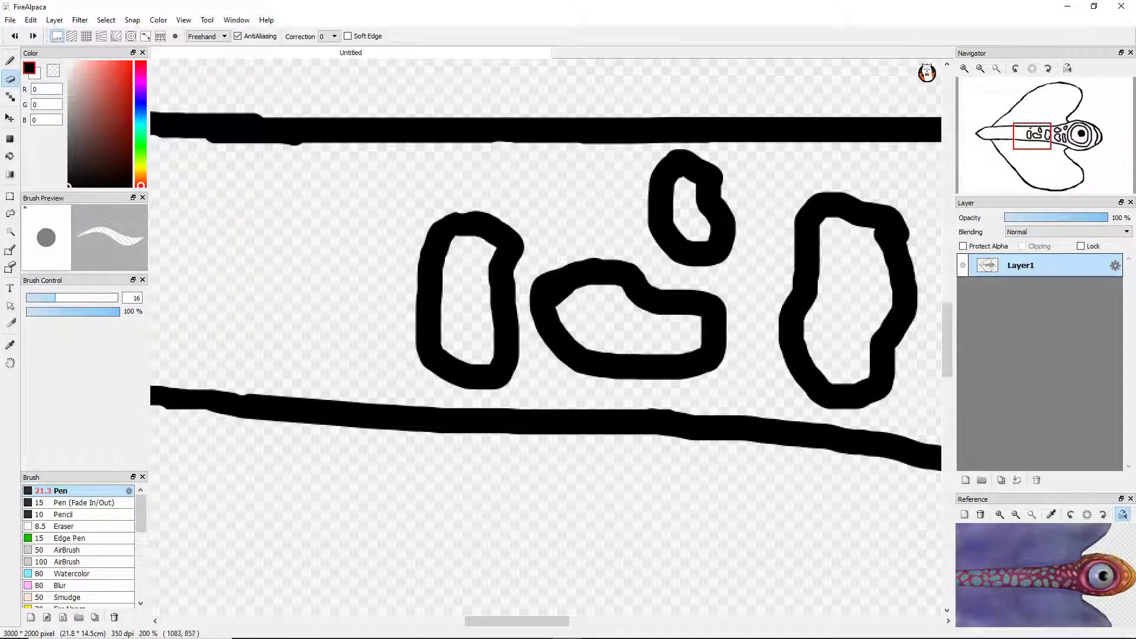
Draw a small slanted spot above the gap between the newest tall spot and the kidney-shaped spot.
{"action": "key", "text": "b"}
{"action": "scroll", "coordinate": [644, 180], "scroll_direction": "up", "scroll_amount": 2}
{"action": "mouse_move", "coordinate": [421, 151]}
{"action": "left_mouse_down"}
{"action": "mouse_move", "coordinate": [548, 267]}
{"action": "mouse_move", "coordinate": [510, 148]}
{"action": "mouse_move", "coordinate": [431, 139]}
{"action": "left_mouse_up"}
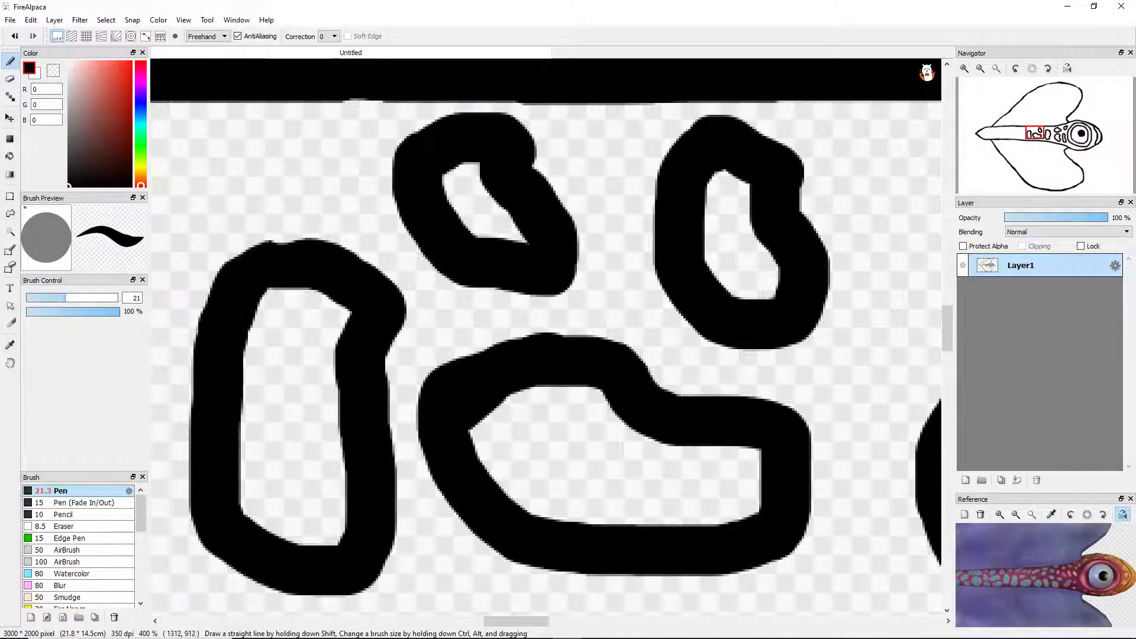
{"action": "scroll", "coordinate": [534, 266], "scroll_direction": "down", "scroll_amount": 3}
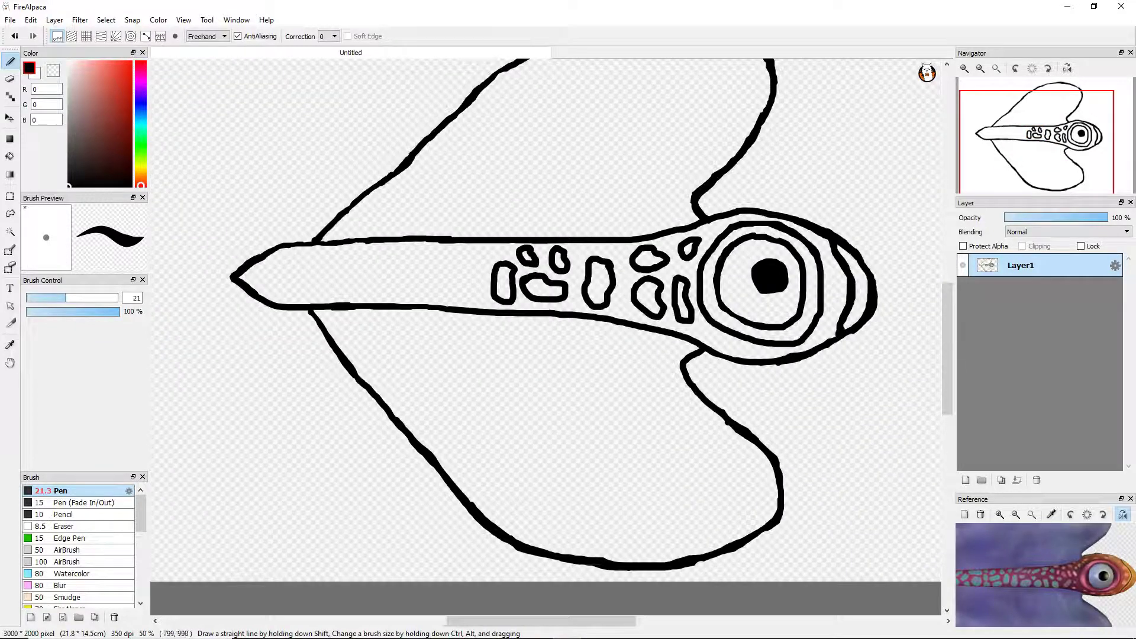
Draw a larger curved spot on the tail side of the newest tall spot, near the body's upper edge.
{"action": "scroll", "coordinate": [457, 257], "scroll_direction": "up", "scroll_amount": 3}
{"action": "mouse_move", "coordinate": [453, 210]}
{"action": "left_mouse_down"}
{"action": "mouse_move", "coordinate": [621, 393]}
{"action": "mouse_move", "coordinate": [559, 198]}
{"action": "mouse_move", "coordinate": [568, 189]}
{"action": "mouse_move", "coordinate": [453, 304]}
{"action": "mouse_move", "coordinate": [645, 425]}
{"action": "mouse_move", "coordinate": [621, 249]}
{"action": "mouse_move", "coordinate": [526, 186]}
{"action": "left_mouse_up"}
{"action": "key", "text": "ctrl+z"}
{"action": "key", "text": "ctrl+z"}
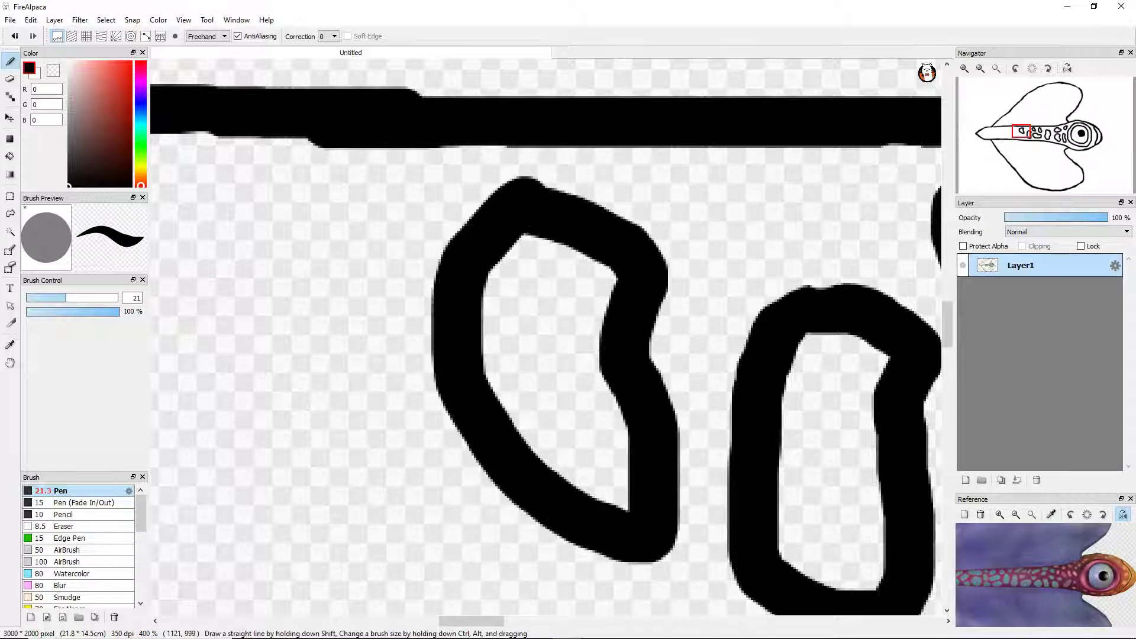
Draw a rounded closed spot near the body's lower edge and a small triangular spot above it, tailward of the large curved spot.
{"action": "scroll", "coordinate": [624, 515], "scroll_direction": "up", "scroll_amount": 2}
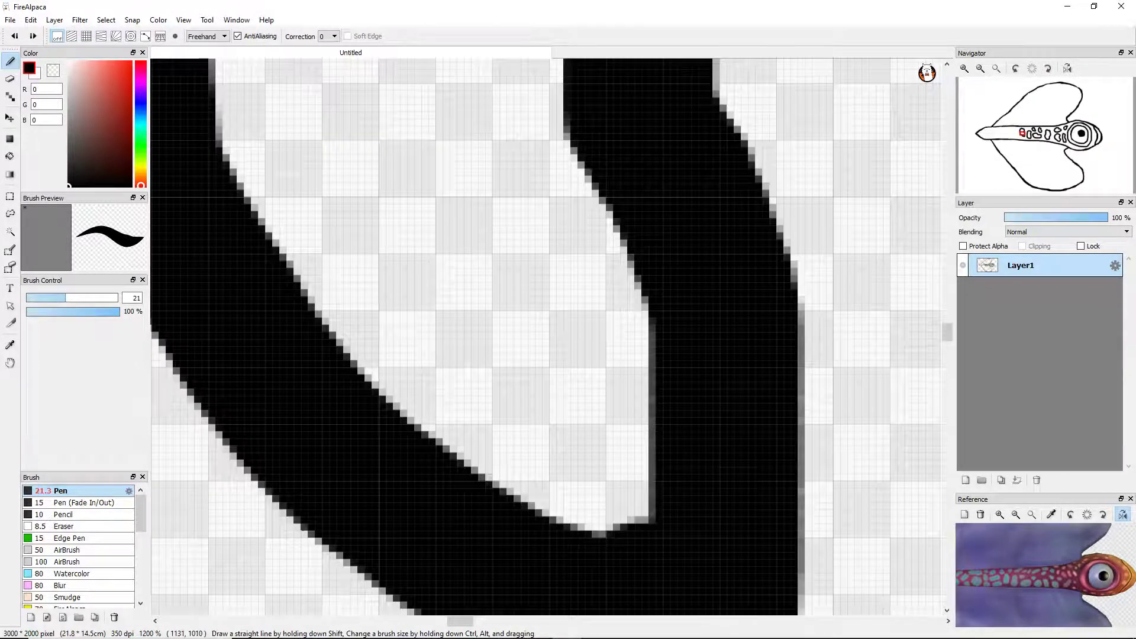
{"action": "scroll", "coordinate": [547, 338], "scroll_direction": "down", "scroll_amount": 3}
{"action": "scroll", "coordinate": [547, 338], "scroll_direction": "up", "scroll_amount": 1}
{"action": "mouse_move", "coordinate": [547, 349]}
{"action": "left_mouse_down"}
{"action": "mouse_move", "coordinate": [650, 535]}
{"action": "mouse_move", "coordinate": [464, 441]}
{"action": "mouse_move", "coordinate": [517, 352]}
{"action": "left_mouse_up"}
{"action": "mouse_move", "coordinate": [565, 222]}
{"action": "left_mouse_down"}
{"action": "mouse_move", "coordinate": [607, 298]}
{"action": "mouse_move", "coordinate": [583, 222]}
{"action": "mouse_move", "coordinate": [666, 254]}
{"action": "mouse_move", "coordinate": [583, 229]}
{"action": "left_mouse_up"}
{"action": "key", "text": "ctrl+z"}
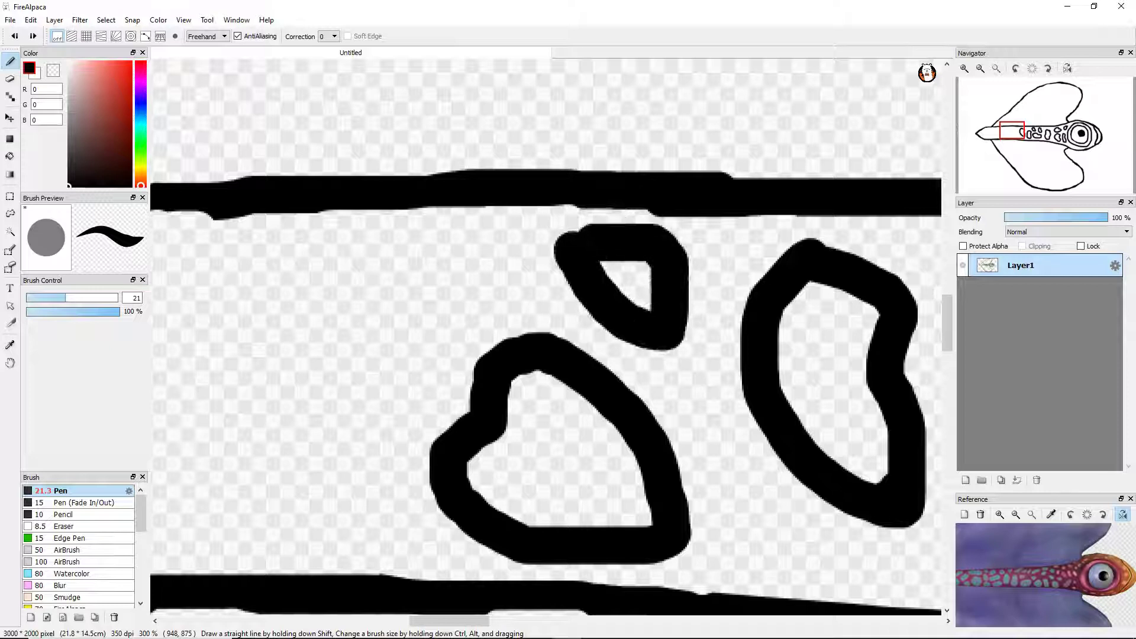
Draw a closed spot with a pointed top on the tail side of the small triangular spot, near the body's upper edge.
{"action": "scroll", "coordinate": [583, 231], "scroll_direction": "down", "scroll_amount": 3}
{"action": "scroll", "coordinate": [532, 313], "scroll_direction": "up", "scroll_amount": 3}
{"action": "mouse_move", "coordinate": [529, 444]}
{"action": "left_mouse_down"}
{"action": "mouse_move", "coordinate": [528, 559]}
{"action": "mouse_move", "coordinate": [640, 575]}
{"action": "mouse_move", "coordinate": [535, 465]}
{"action": "left_mouse_up"}
{"action": "scroll", "coordinate": [585, 468], "scroll_direction": "down", "scroll_amount": 3}
{"action": "key", "text": "ctrl+z"}
{"action": "scroll", "coordinate": [533, 319], "scroll_direction": "up", "scroll_amount": 4}
{"action": "mouse_move", "coordinate": [594, 335]}
{"action": "left_mouse_down"}
{"action": "mouse_move", "coordinate": [565, 568]}
{"action": "mouse_move", "coordinate": [653, 396]}
{"action": "mouse_move", "coordinate": [594, 334]}
{"action": "left_mouse_up"}
{"action": "scroll", "coordinate": [544, 331], "scroll_direction": "down", "scroll_amount": 3}
{"action": "scroll", "coordinate": [544, 331], "scroll_direction": "up", "scroll_amount": 2}
{"action": "scroll", "coordinate": [544, 331], "scroll_direction": "up", "scroll_amount": 2}
{"action": "mouse_move", "coordinate": [680, 269]}
{"action": "left_mouse_down"}
{"action": "mouse_move", "coordinate": [570, 375]}
{"action": "mouse_move", "coordinate": [686, 476]}
{"action": "left_mouse_up"}
{"action": "key", "text": "ctrl+z"}
{"action": "mouse_move", "coordinate": [693, 243]}
{"action": "left_mouse_down"}
{"action": "mouse_move", "coordinate": [562, 367]}
{"action": "mouse_move", "coordinate": [704, 473]}
{"action": "mouse_move", "coordinate": [687, 234]}
{"action": "left_mouse_up"}
Draw a slanted oval spot on the tail side of the pointed spot, just below where the upper wing joins the body.
{"action": "scroll", "coordinate": [668, 255], "scroll_direction": "down", "scroll_amount": 5}
{"action": "scroll", "coordinate": [669, 255], "scroll_direction": "up", "scroll_amount": 5}
{"action": "mouse_move", "coordinate": [468, 160]}
{"action": "left_mouse_down"}
{"action": "mouse_move", "coordinate": [337, 392]}
{"action": "mouse_move", "coordinate": [503, 403]}
{"action": "mouse_move", "coordinate": [497, 178]}
{"action": "mouse_move", "coordinate": [471, 162]}
{"action": "left_mouse_up"}
{"action": "scroll", "coordinate": [473, 166], "scroll_direction": "down", "scroll_amount": 2}
{"action": "scroll", "coordinate": [390, 186], "scroll_direction": "up", "scroll_amount": 2}
{"action": "left_click", "coordinate": [390, 186]}
{"action": "mouse_move", "coordinate": [390, 187]}
{"action": "left_mouse_down"}
{"action": "mouse_move", "coordinate": [416, 348]}
{"action": "mouse_move", "coordinate": [504, 265]}
{"action": "mouse_move", "coordinate": [470, 214]}
{"action": "mouse_move", "coordinate": [461, 126]}
{"action": "mouse_move", "coordinate": [414, 183]}
{"action": "left_mouse_up"}
{"action": "key", "text": "ctrl+z"}
{"action": "left_click", "coordinate": [425, 139]}
{"action": "mouse_move", "coordinate": [426, 138]}
{"action": "left_mouse_down"}
{"action": "mouse_move", "coordinate": [355, 260]}
{"action": "mouse_move", "coordinate": [464, 325]}
{"action": "mouse_move", "coordinate": [522, 284]}
{"action": "mouse_move", "coordinate": [492, 208]}
{"action": "mouse_move", "coordinate": [494, 172]}
{"action": "mouse_move", "coordinate": [423, 142]}
{"action": "left_mouse_up"}
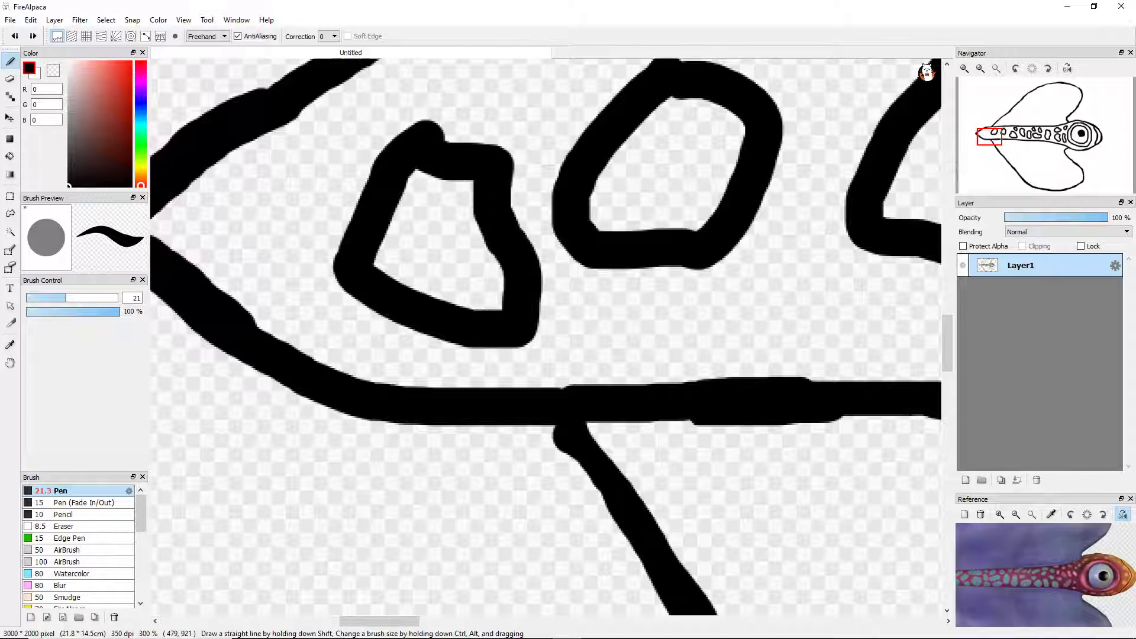
{"action": "key", "text": "ctrl+z"}
Draw a tall closed spot near the tail tip, on the tail side of the slanted oval spot.
{"action": "scroll", "coordinate": [544, 337], "scroll_direction": "down", "scroll_amount": 2}
{"action": "scroll", "coordinate": [414, 355], "scroll_direction": "up", "scroll_amount": 2}
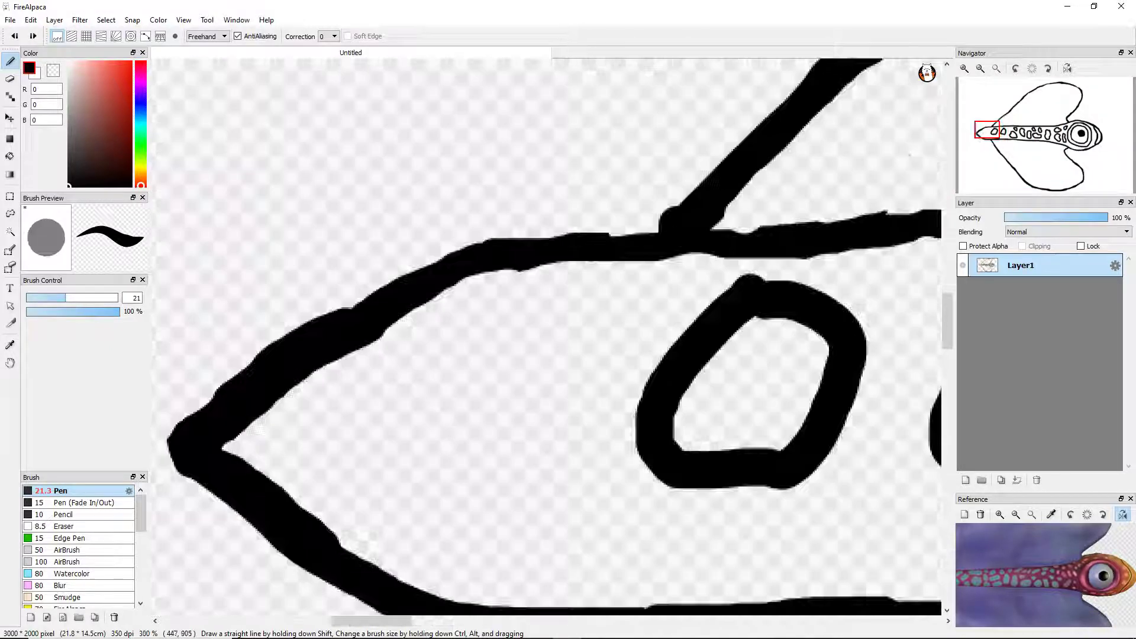
{"action": "mouse_move", "coordinate": [488, 339]}
{"action": "left_mouse_down"}
{"action": "mouse_move", "coordinate": [402, 497]}
{"action": "mouse_move", "coordinate": [507, 578]}
{"action": "mouse_move", "coordinate": [503, 357]}
{"action": "left_mouse_up"}
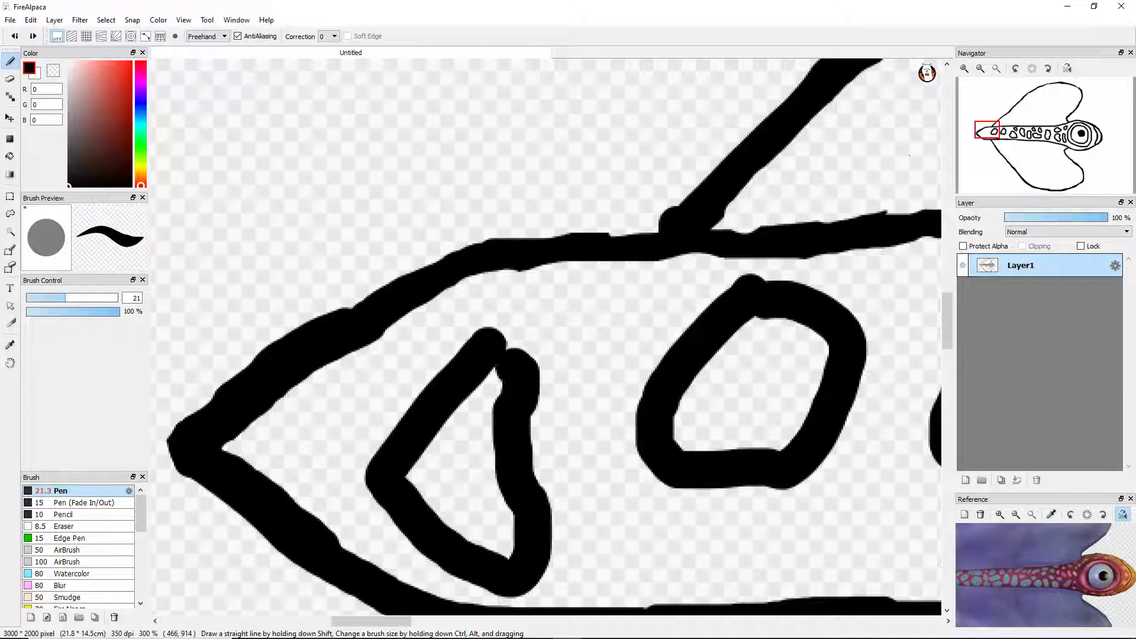
{"action": "scroll", "coordinate": [468, 302], "scroll_direction": "down", "scroll_amount": 3}
{"action": "key", "text": "ctrl+z"}
{"action": "scroll", "coordinate": [390, 403], "scroll_direction": "up", "scroll_amount": 3}
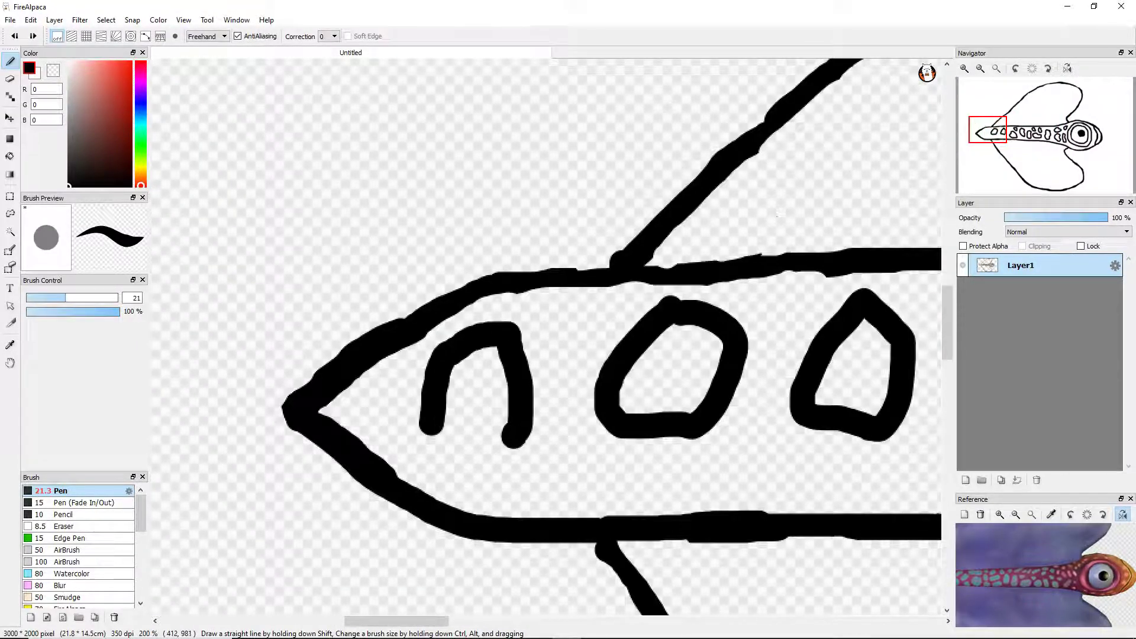
{"action": "scroll", "coordinate": [449, 426], "scroll_direction": "down", "scroll_amount": 4}
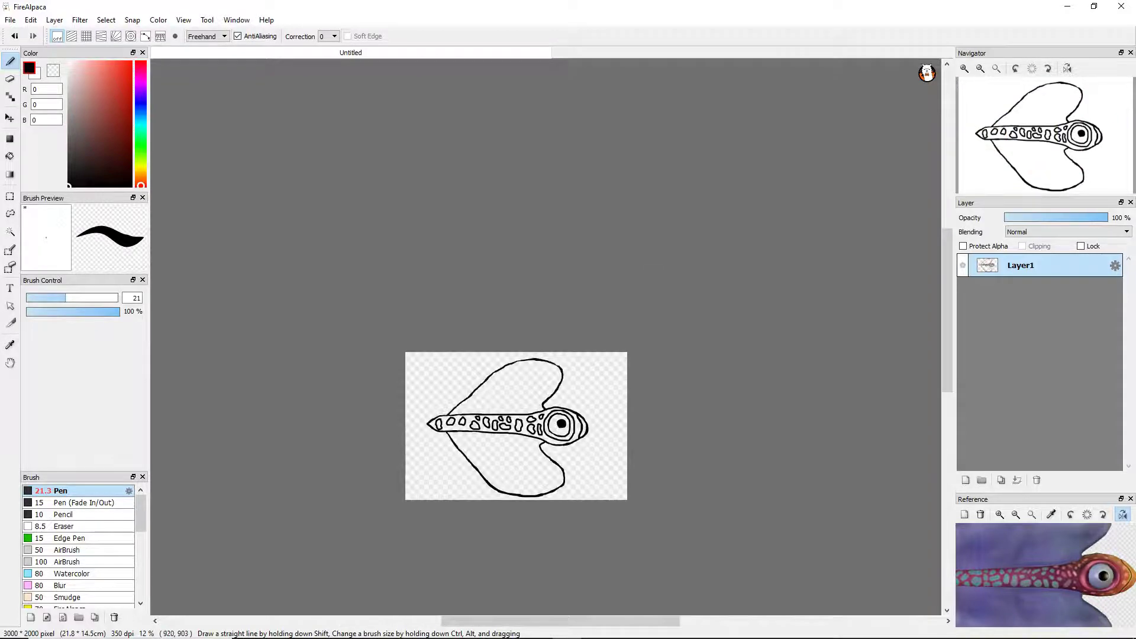
{"action": "scroll", "coordinate": [635, 541], "scroll_direction": "up", "scroll_amount": 5}
{"action": "mouse_move", "coordinate": [438, 387]}
{"action": "left_mouse_down"}
{"action": "mouse_move", "coordinate": [547, 362]}
{"action": "mouse_move", "coordinate": [576, 386]}
{"action": "mouse_move", "coordinate": [464, 425]}
{"action": "left_mouse_up"}
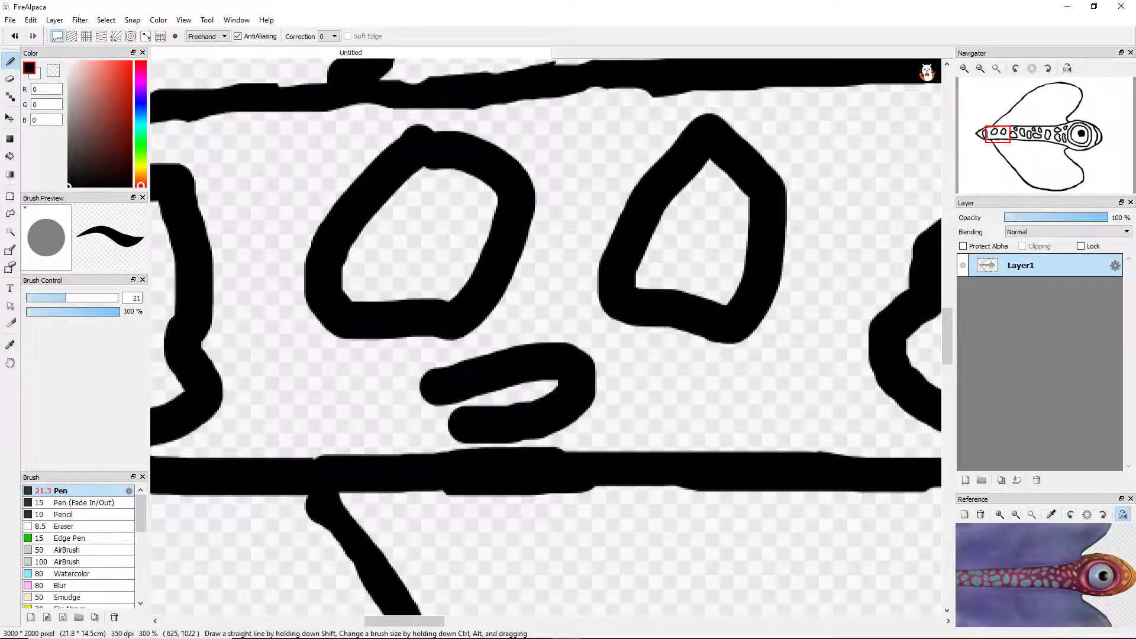
{"action": "scroll", "coordinate": [468, 354], "scroll_direction": "down", "scroll_amount": 4}
{"action": "scroll", "coordinate": [467, 355], "scroll_direction": "up", "scroll_amount": 5}
{"action": "key", "text": "ctrl+z"}
{"action": "left_click_drag", "start_coordinate": [550, 293], "coordinate": [411, 379]}
{"action": "key", "text": "ctrl+z"}
Draw a flat, wide closed spot beneath the slanted oval spot, along the body's lower edge.
{"action": "mouse_move", "coordinate": [201, 340]}
{"action": "left_mouse_down"}
{"action": "mouse_move", "coordinate": [647, 296]}
{"action": "mouse_move", "coordinate": [701, 352]}
{"action": "mouse_move", "coordinate": [414, 391]}
{"action": "mouse_move", "coordinate": [399, 373]}
{"action": "left_mouse_up"}
{"action": "scroll", "coordinate": [399, 373], "scroll_direction": "down", "scroll_amount": 4}
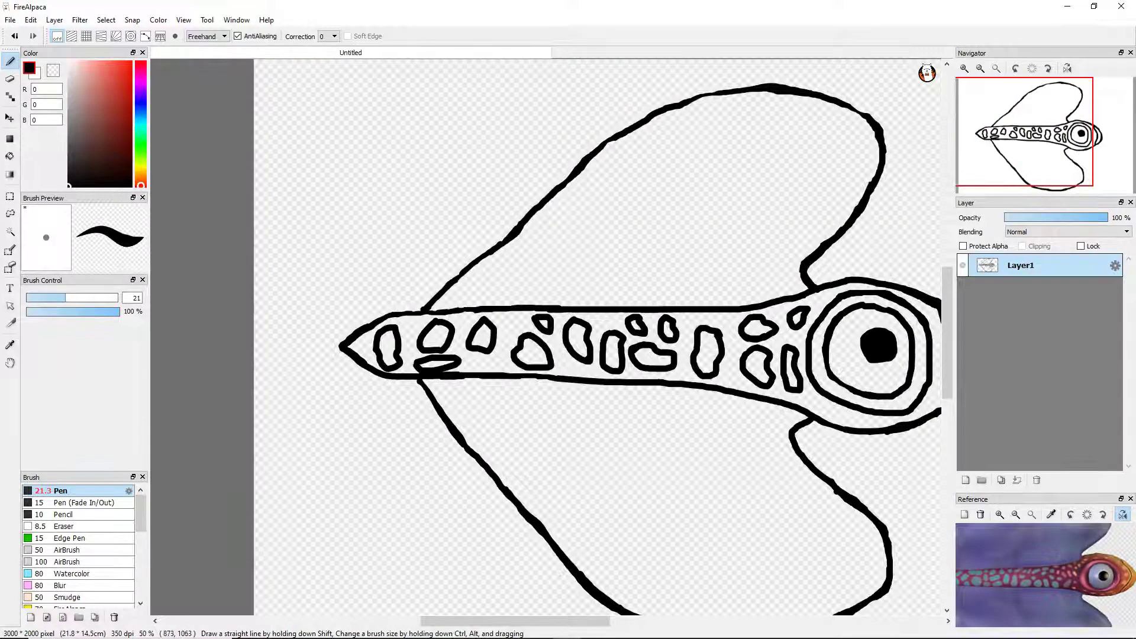
{"action": "scroll", "coordinate": [411, 378], "scroll_direction": "up", "scroll_amount": 4}
{"action": "scroll", "coordinate": [399, 354], "scroll_direction": "down", "scroll_amount": 4}
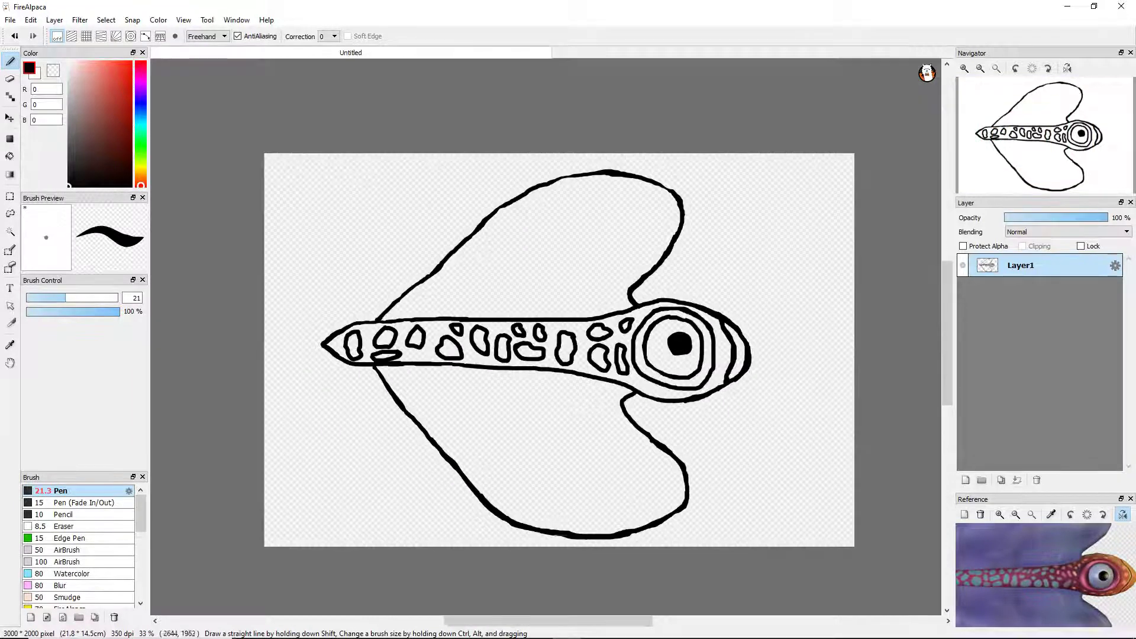
Show the whole creature in the reference image, and transform the drawing to a slightly smaller size near the canvas center.
{"action": "scroll", "coordinate": [1044, 574], "scroll_direction": "down", "scroll_amount": 3}
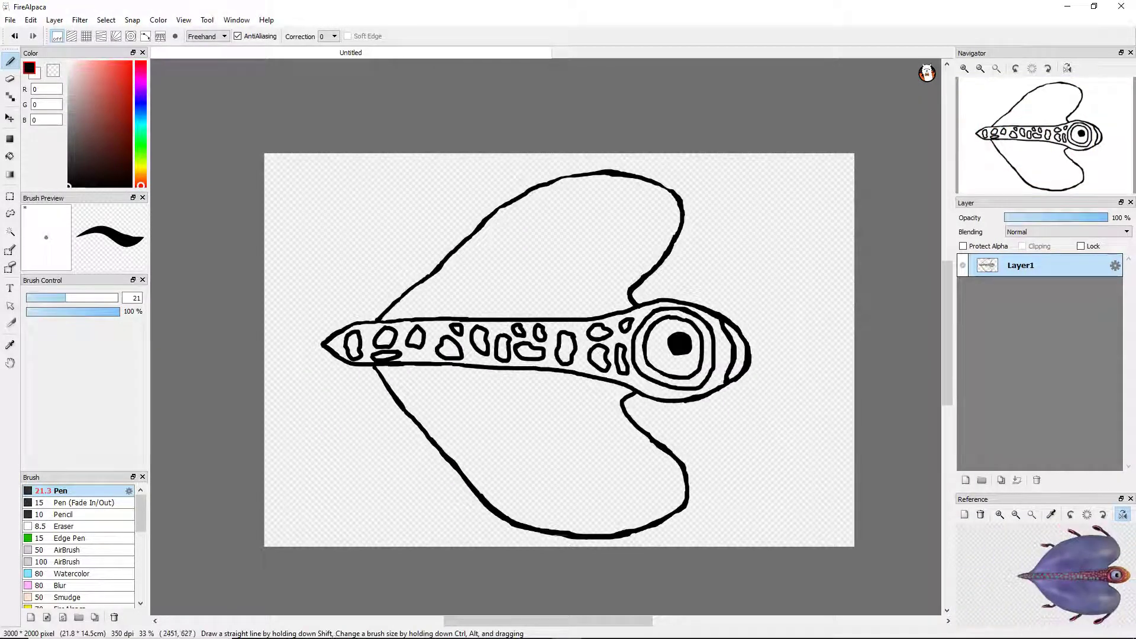
{"action": "scroll", "coordinate": [668, 161], "scroll_direction": "up", "scroll_amount": 3}
{"action": "left_click", "coordinate": [80, 19]}
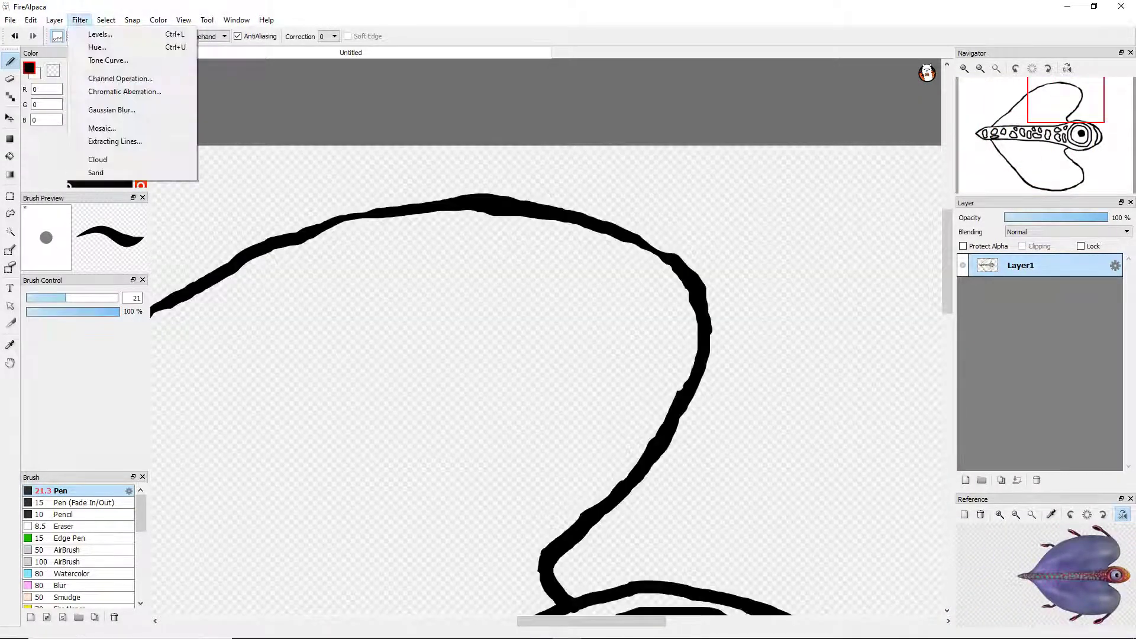
{"action": "left_click", "coordinate": [112, 171]}
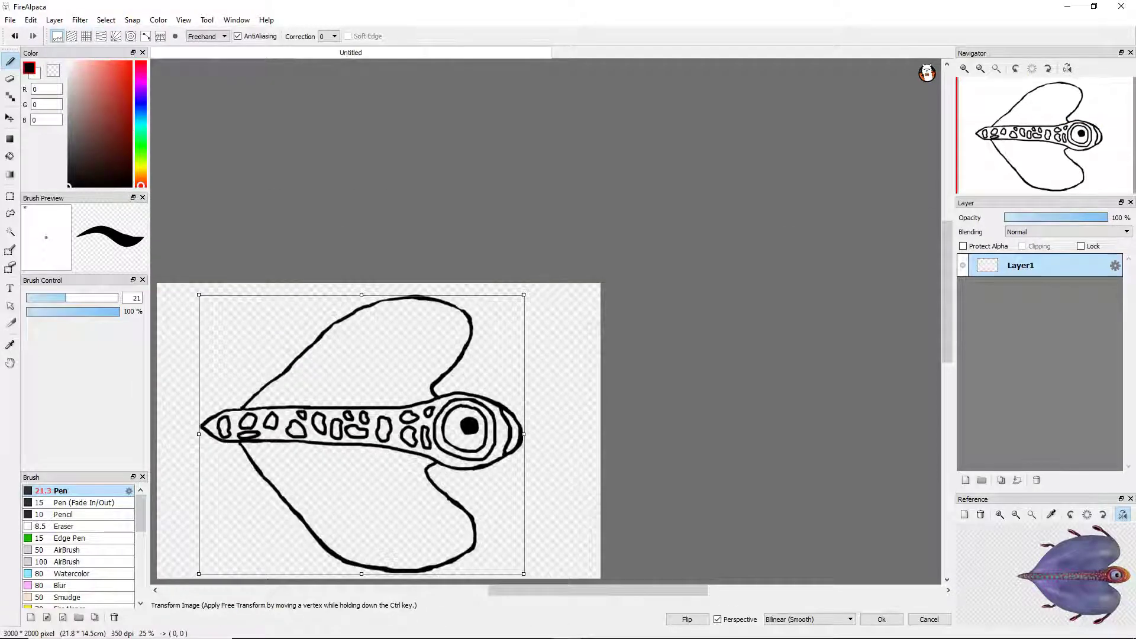
{"action": "scroll", "coordinate": [178, 379], "scroll_direction": "up", "scroll_amount": 2}
{"action": "scroll", "coordinate": [384, 388], "scroll_direction": "down", "scroll_amount": 4}
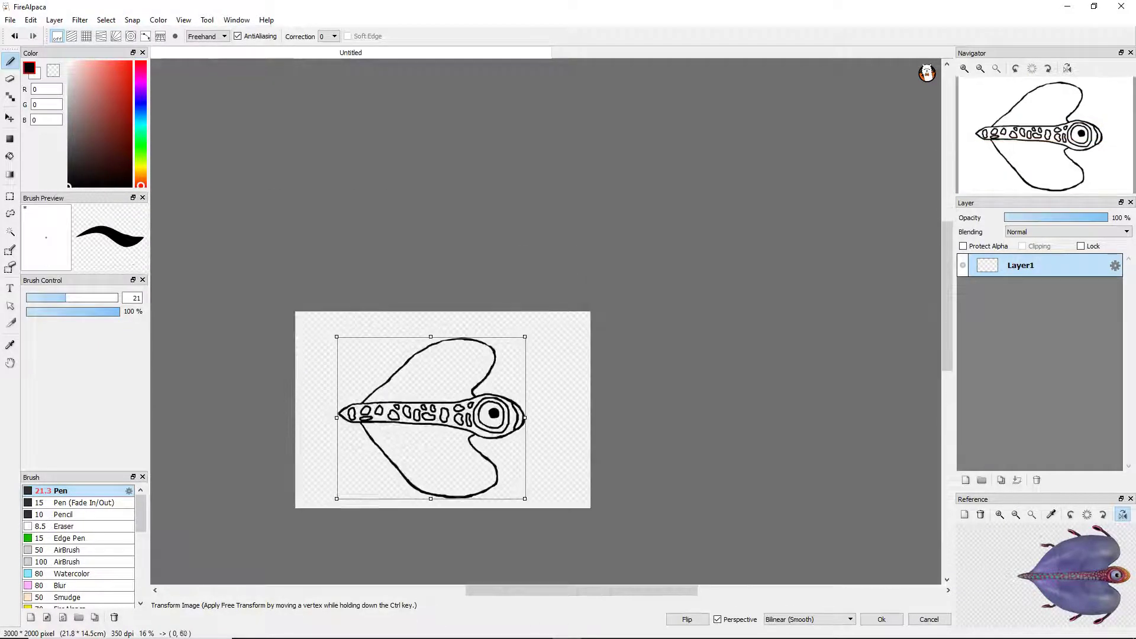
{"action": "left_click", "coordinate": [881, 619]}
{"action": "scroll", "coordinate": [534, 350], "scroll_direction": "up", "scroll_amount": 5}
{"action": "scroll", "coordinate": [544, 349], "scroll_direction": "down", "scroll_amount": 1}
{"action": "scroll", "coordinate": [544, 349], "scroll_direction": "up", "scroll_amount": 2}
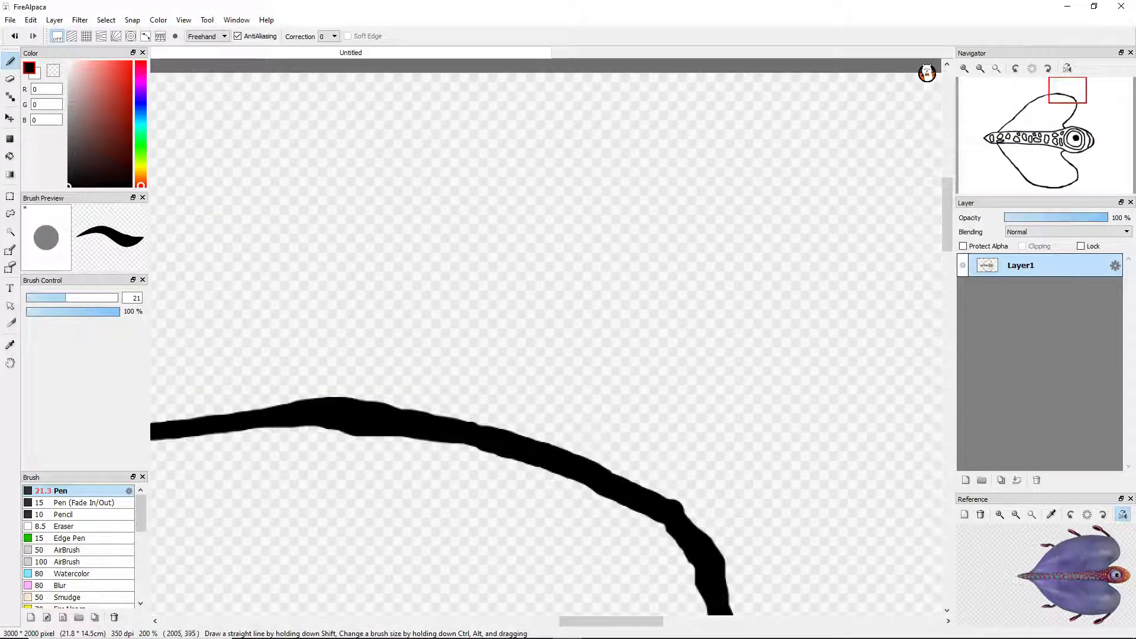
{"action": "mouse_move", "coordinate": [695, 517]}
{"action": "left_mouse_down"}
{"action": "mouse_move", "coordinate": [592, 372]}
{"action": "mouse_move", "coordinate": [478, 288]}
{"action": "mouse_move", "coordinate": [406, 173]}
{"action": "mouse_move", "coordinate": [251, 160]}
{"action": "left_mouse_up"}
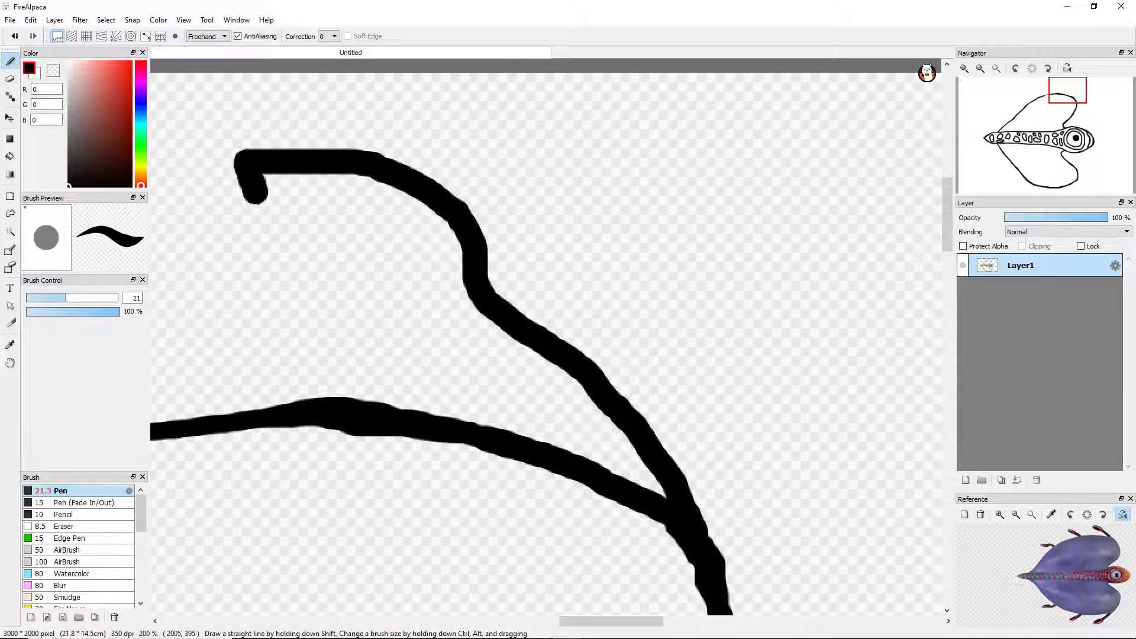
{"action": "key", "text": "ctrl+z"}
{"action": "left_click_drag", "start_coordinate": [668, 524], "coordinate": [401, 302]}
{"action": "key", "text": "ctrl+z"}
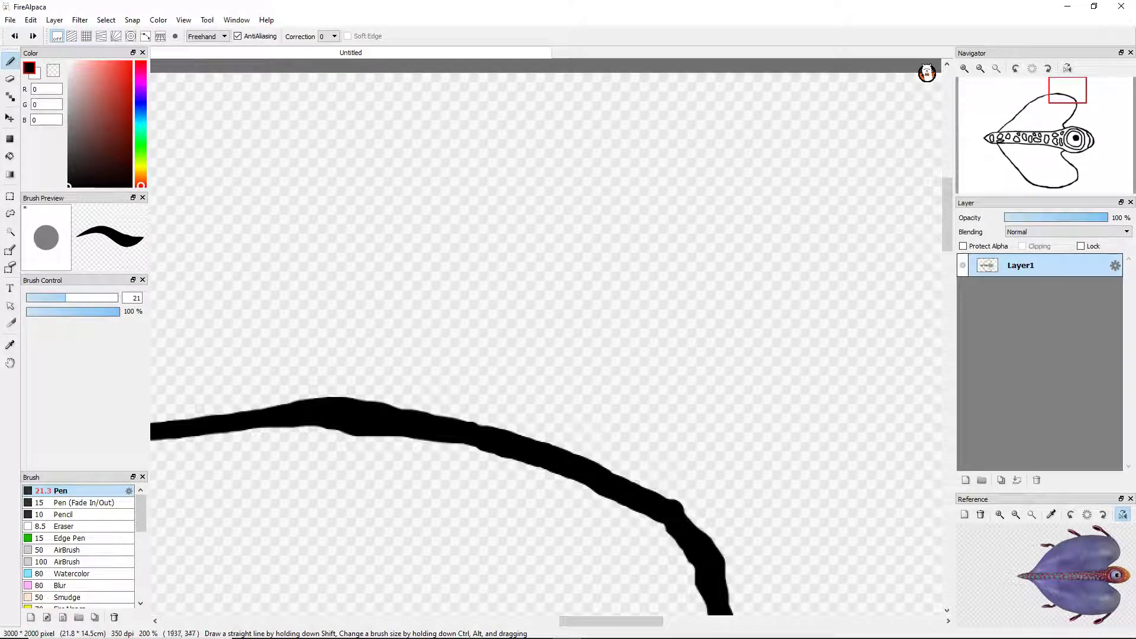
{"action": "left_click_drag", "start_coordinate": [621, 476], "coordinate": [403, 266]}
{"action": "key", "text": "ctrl+z"}
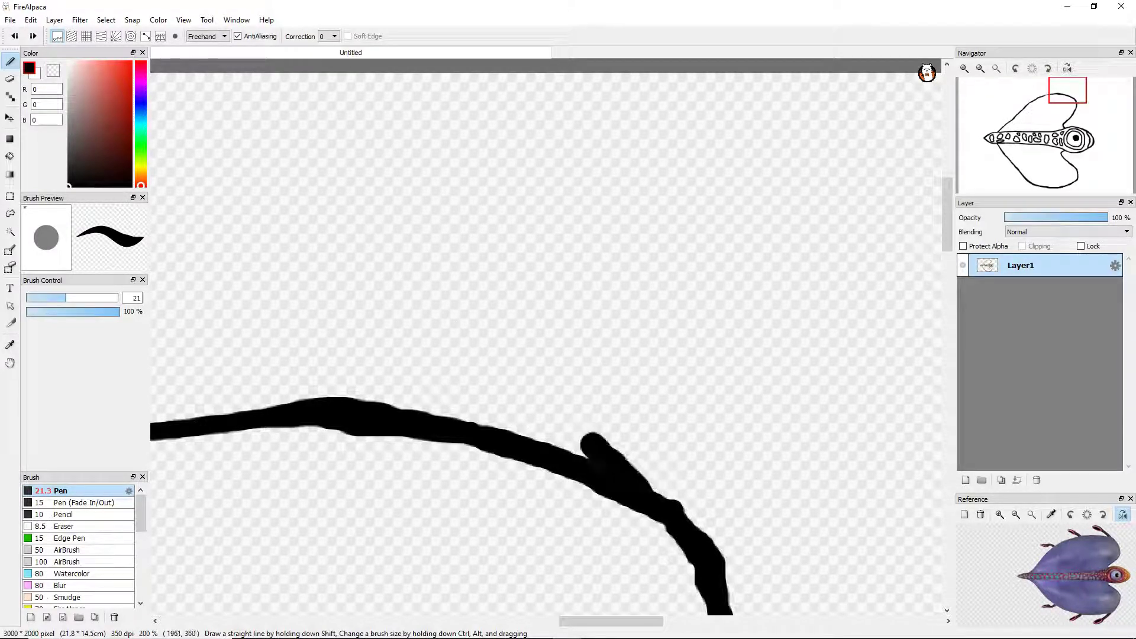
Try to draw the upper front leg as a hooked shape rising from the upper wing's outer edge.
{"action": "left_click_drag", "start_coordinate": [590, 444], "coordinate": [523, 356]}
{"action": "mouse_move", "coordinate": [473, 287]}
{"action": "left_mouse_down"}
{"action": "mouse_move", "coordinate": [393, 182]}
{"action": "mouse_move", "coordinate": [256, 180]}
{"action": "left_mouse_up"}
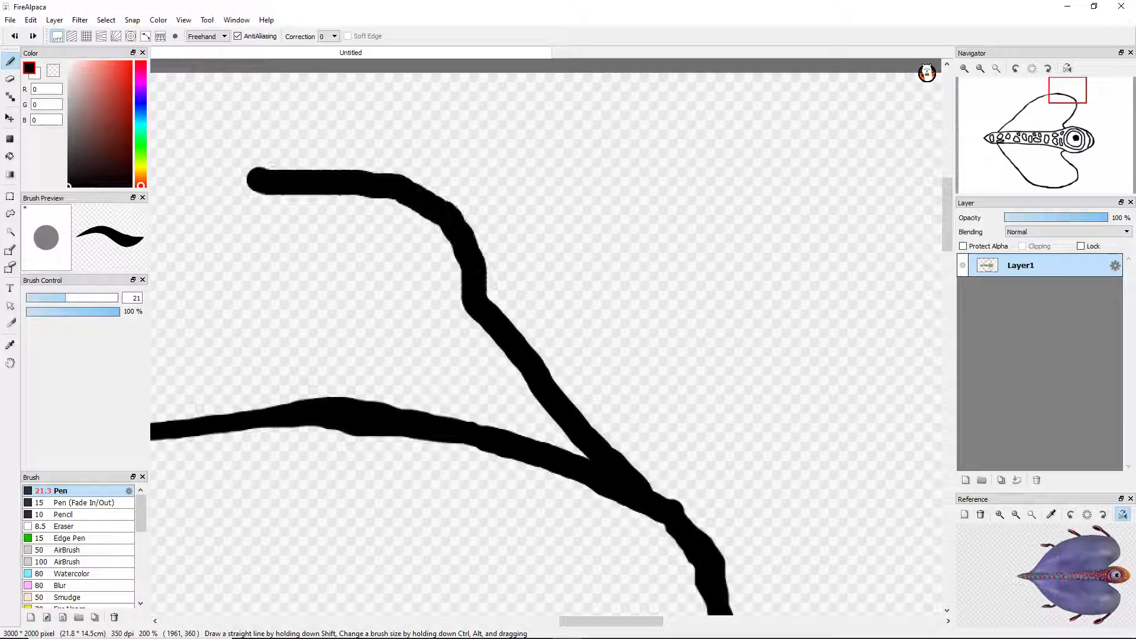
{"action": "scroll", "coordinate": [419, 238], "scroll_direction": "up", "scroll_amount": 2}
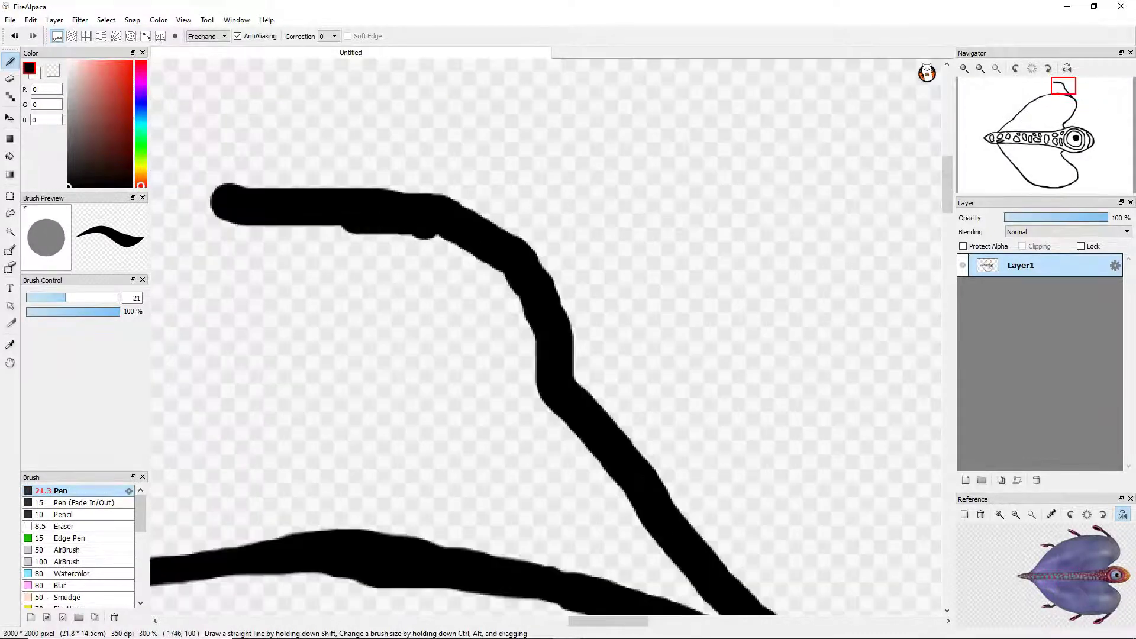
{"action": "mouse_move", "coordinate": [289, 228]}
{"action": "left_mouse_down"}
{"action": "mouse_move", "coordinate": [329, 375]}
{"action": "mouse_move", "coordinate": [545, 489]}
{"action": "mouse_move", "coordinate": [629, 586]}
{"action": "left_mouse_up"}
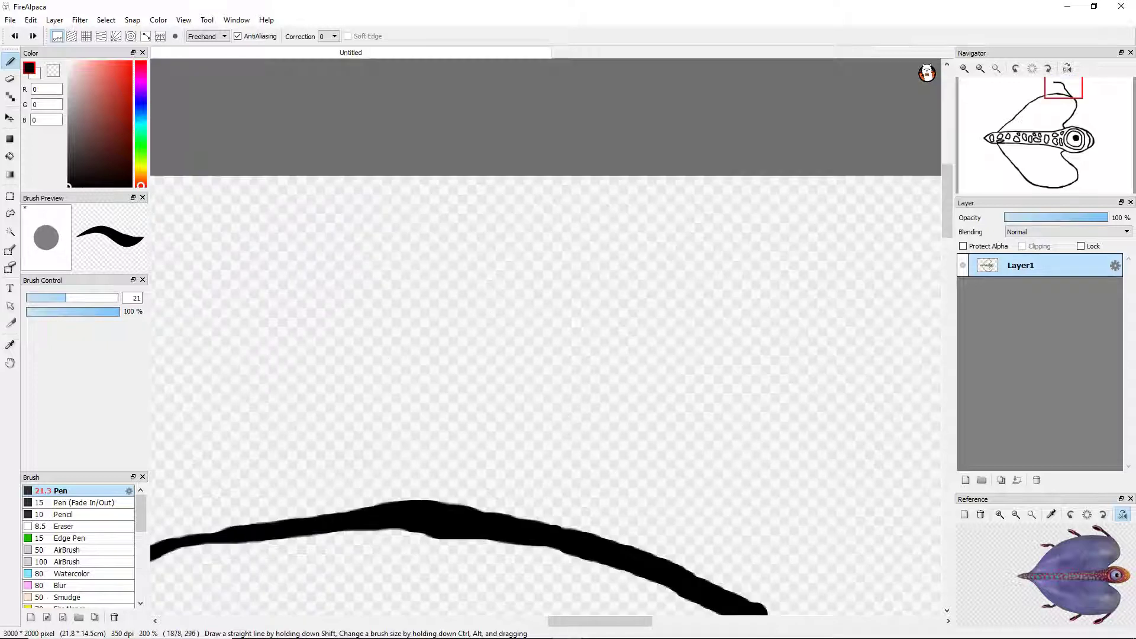
{"action": "mouse_move", "coordinate": [739, 595]}
{"action": "left_mouse_down"}
{"action": "mouse_move", "coordinate": [588, 385]}
{"action": "mouse_move", "coordinate": [520, 243]}
{"action": "left_mouse_up"}
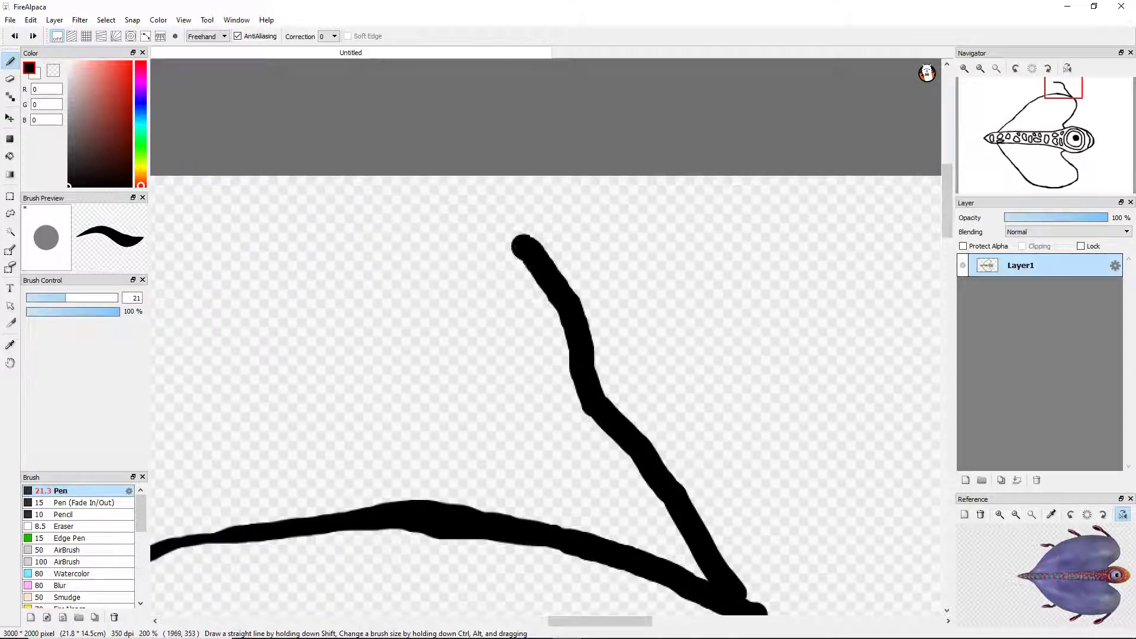
{"action": "key", "text": "ctrl+z"}
{"action": "mouse_move", "coordinate": [739, 595]}
{"action": "left_mouse_down"}
{"action": "mouse_move", "coordinate": [659, 495]}
{"action": "mouse_move", "coordinate": [541, 260]}
{"action": "left_mouse_up"}
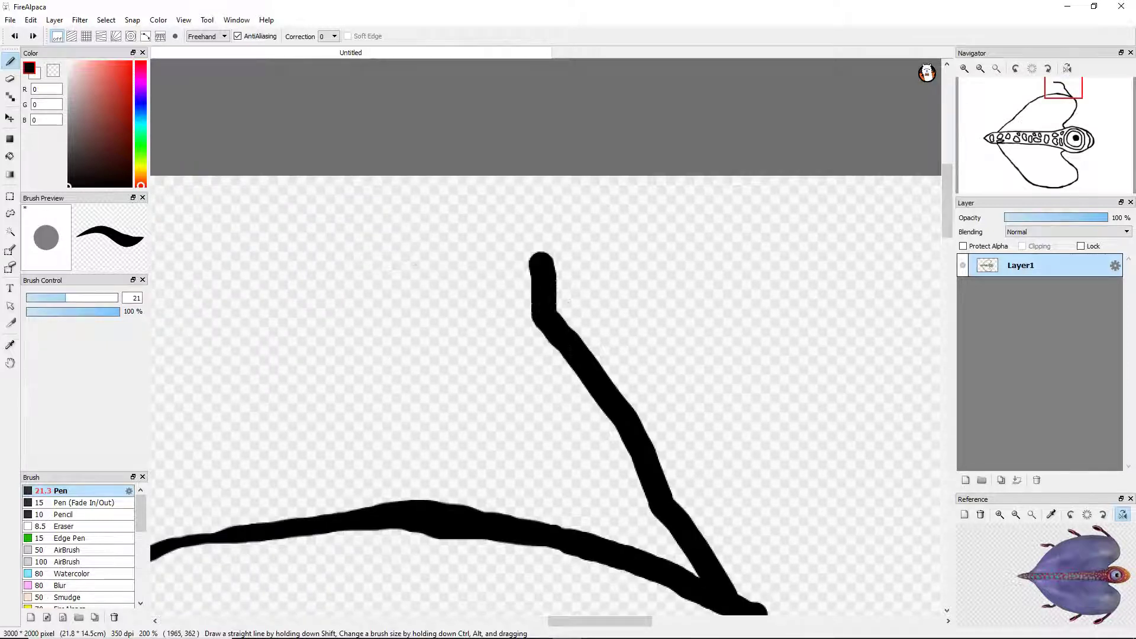
{"action": "left_click_drag", "start_coordinate": [385, 282], "coordinate": [492, 348]}
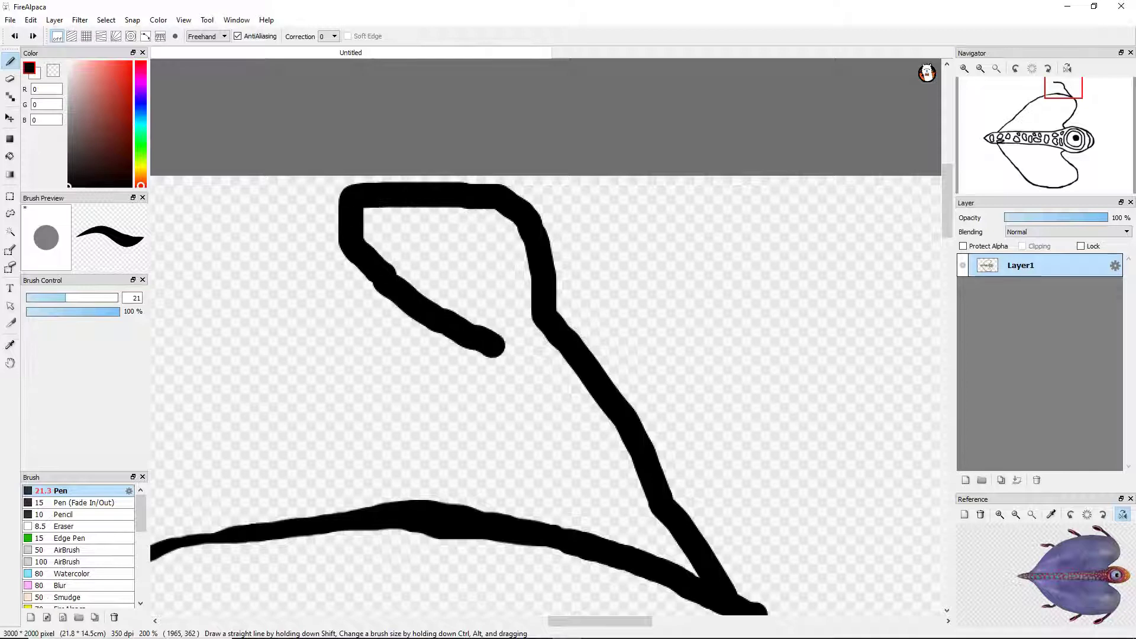
{"action": "key", "text": "ctrl+z"}
{"action": "scroll", "coordinate": [545, 336], "scroll_direction": "down", "scroll_amount": 2}
{"action": "scroll", "coordinate": [546, 336], "scroll_direction": "up", "scroll_amount": 1}
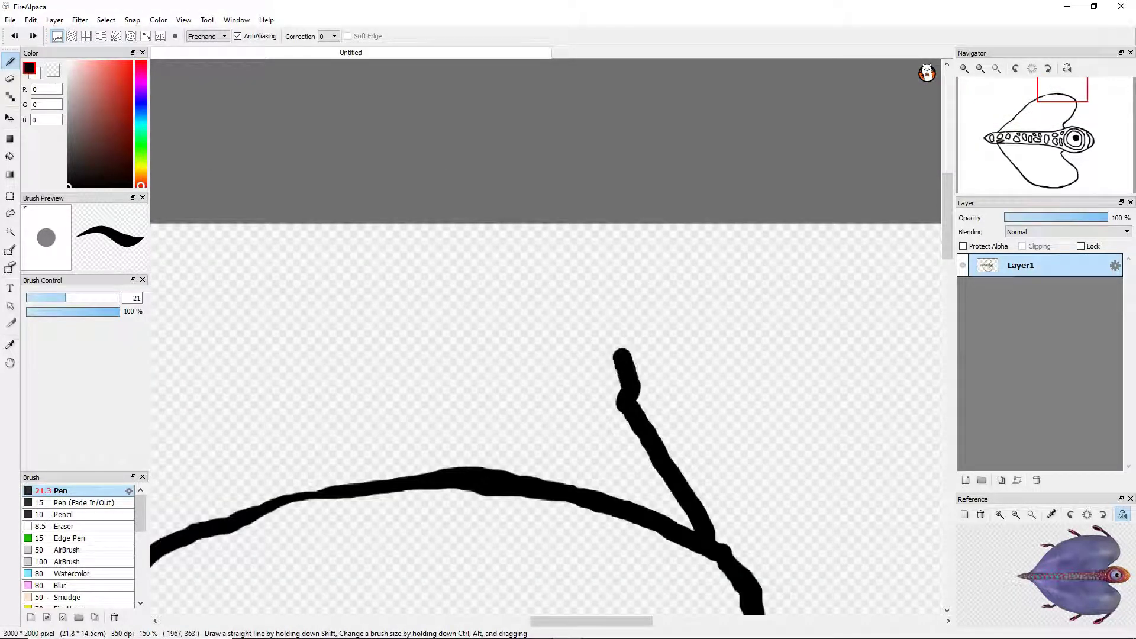
{"action": "key", "text": "ctrl+z"}
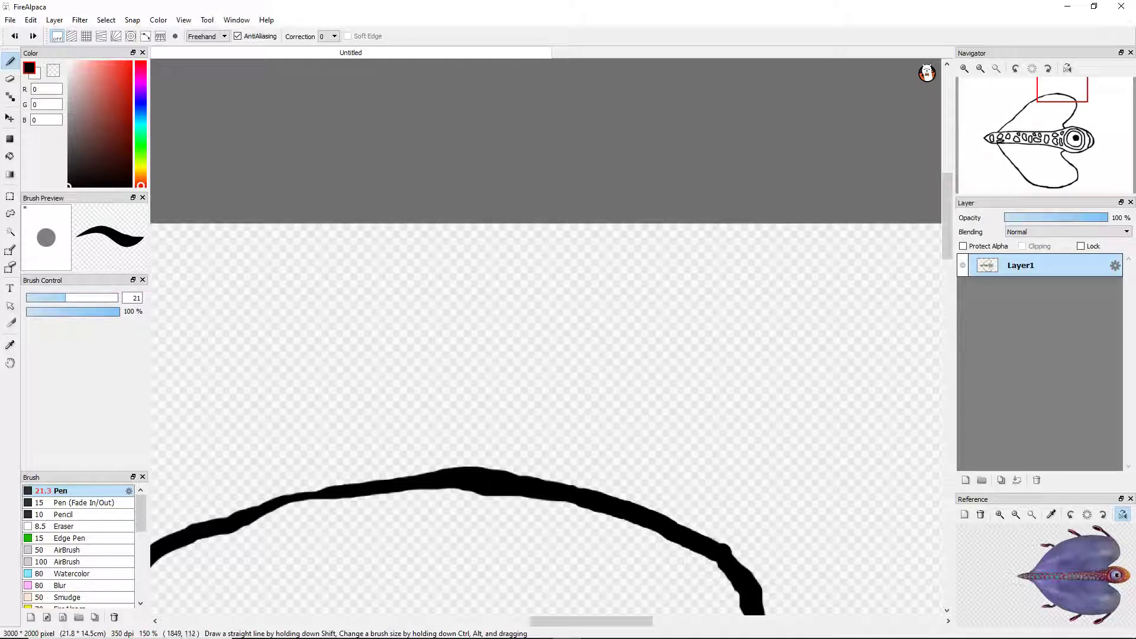
Draw a shorter hooked leg from the upper wing's outer edge, thicken its tip, and trim the end and underside with the Eraser.
{"action": "left_click_drag", "start_coordinate": [730, 556], "coordinate": [645, 432]}
{"action": "left_click_drag", "start_coordinate": [636, 366], "coordinate": [551, 355]}
{"action": "scroll", "coordinate": [628, 331], "scroll_direction": "up", "scroll_amount": 4}
{"action": "mouse_move", "coordinate": [399, 417]}
{"action": "left_mouse_down"}
{"action": "mouse_move", "coordinate": [467, 395]}
{"action": "mouse_move", "coordinate": [576, 423]}
{"action": "mouse_move", "coordinate": [615, 456]}
{"action": "left_mouse_up"}
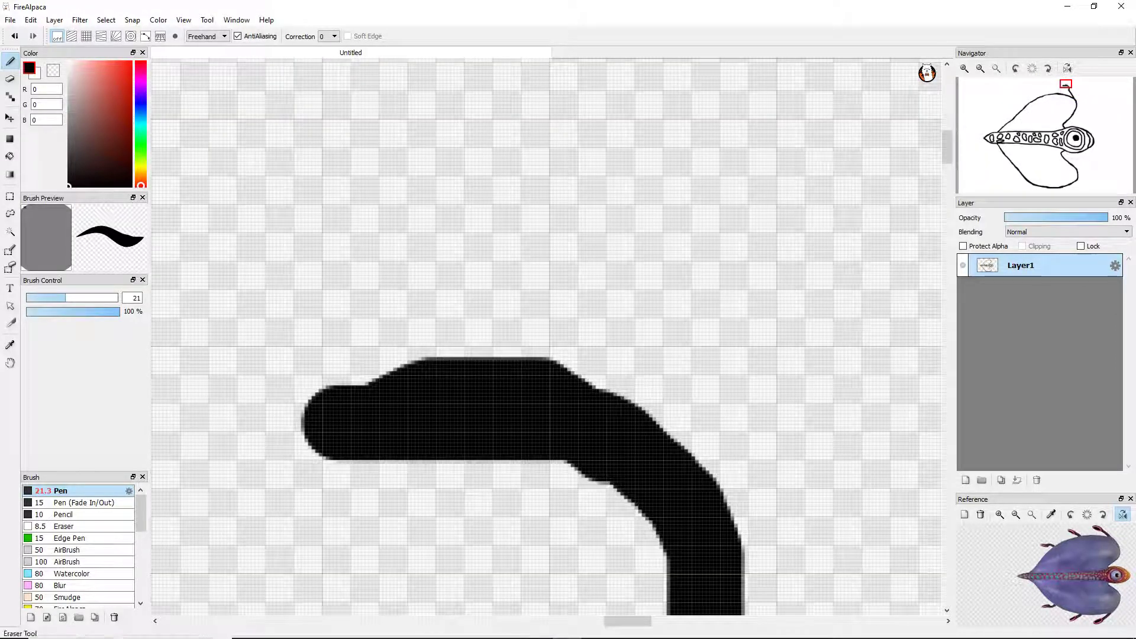
{"action": "left_click", "coordinate": [10, 79]}
{"action": "mouse_move", "coordinate": [310, 423]}
{"action": "left_mouse_down"}
{"action": "mouse_move", "coordinate": [381, 408]}
{"action": "mouse_move", "coordinate": [378, 455]}
{"action": "mouse_move", "coordinate": [538, 450]}
{"action": "mouse_move", "coordinate": [627, 497]}
{"action": "left_mouse_up"}
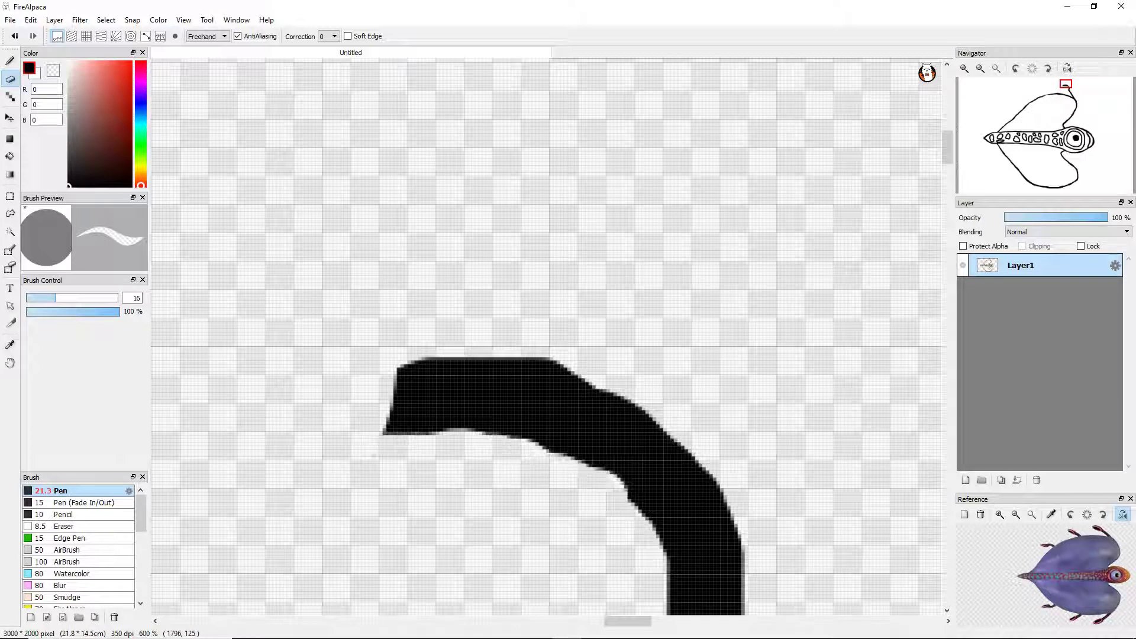
Switch back to the Pen tool and undo the short hooked leg's strokes and erasing.
{"action": "scroll", "coordinate": [166, 319], "scroll_direction": "down", "scroll_amount": 5}
{"action": "scroll", "coordinate": [180, 282], "scroll_direction": "up", "scroll_amount": 3}
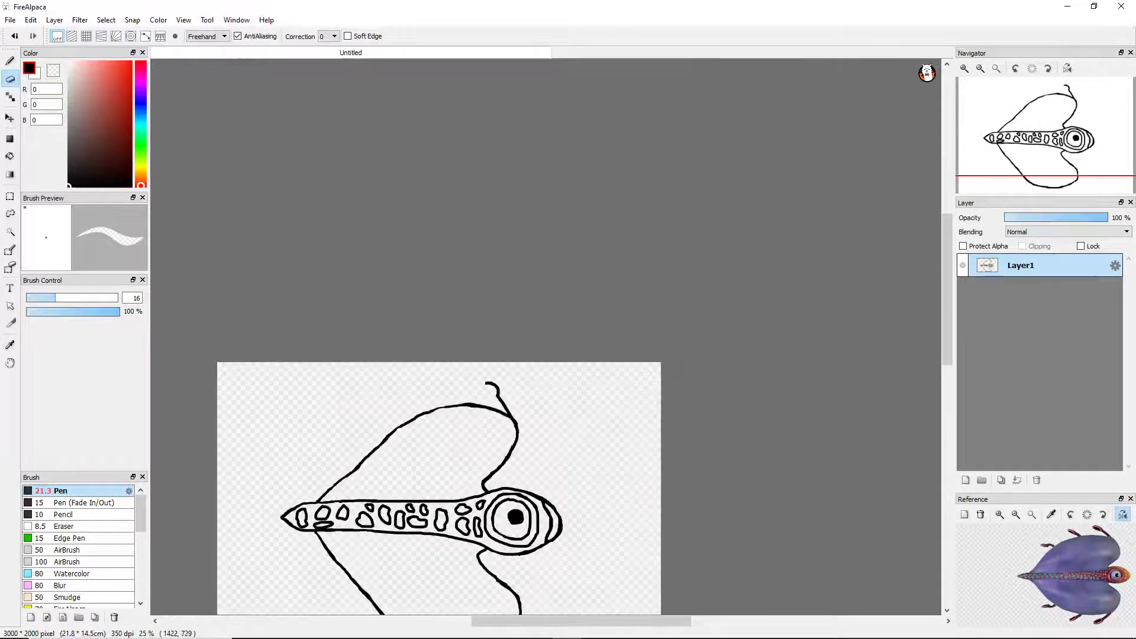
{"action": "key", "text": "b"}
{"action": "scroll", "coordinate": [443, 433], "scroll_direction": "up", "scroll_amount": 1}
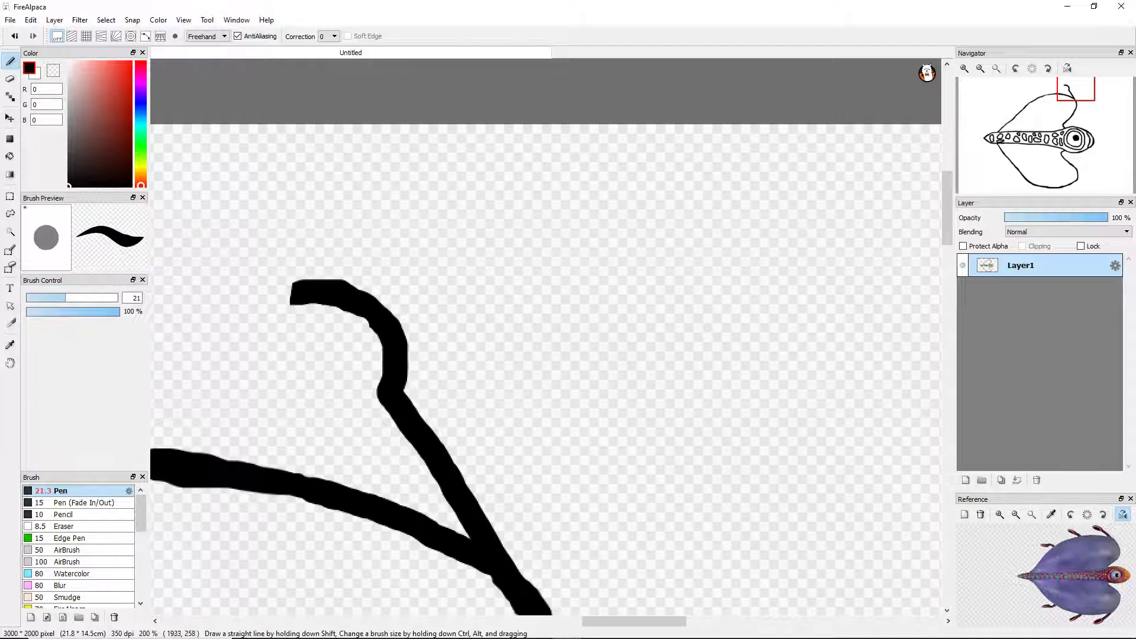
{"action": "key", "text": "ctrl+z"}
{"action": "key", "text": "ctrl+z"}
{"action": "key", "text": "ctrl+z"}
{"action": "key", "text": "ctrl+z"}
Draw the upper front leg's outer line from the upper wing's edge to the canvas edge, and try out its second side.
{"action": "mouse_move", "coordinate": [503, 562]}
{"action": "left_mouse_down"}
{"action": "mouse_move", "coordinate": [367, 275]}
{"action": "mouse_move", "coordinate": [328, 126]}
{"action": "left_mouse_up"}
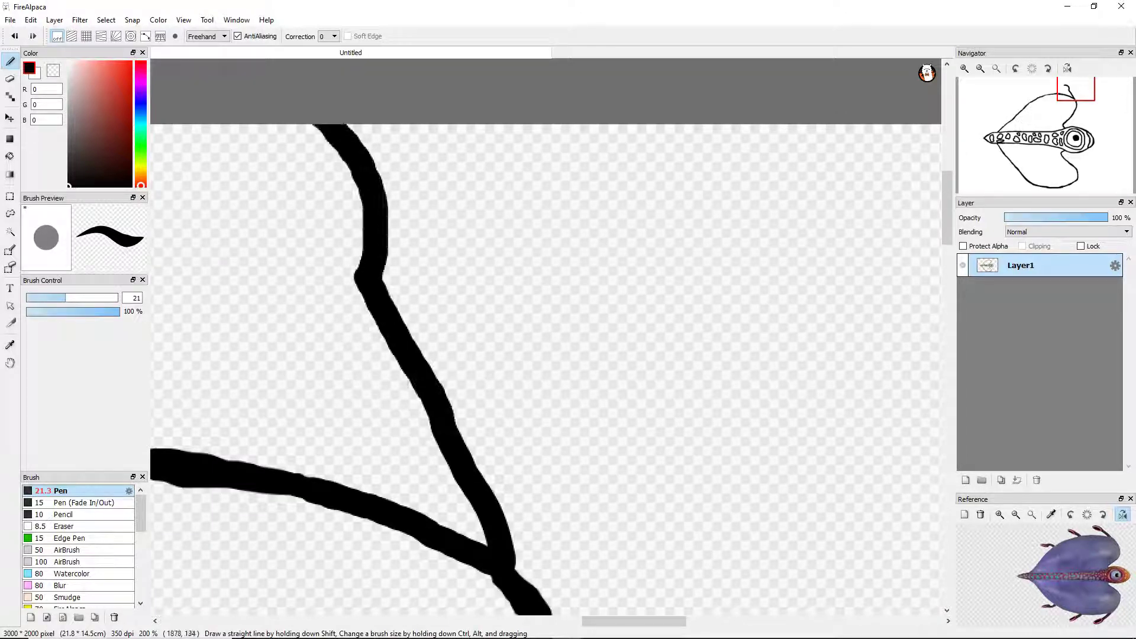
{"action": "scroll", "coordinate": [545, 367], "scroll_direction": "up", "scroll_amount": 2}
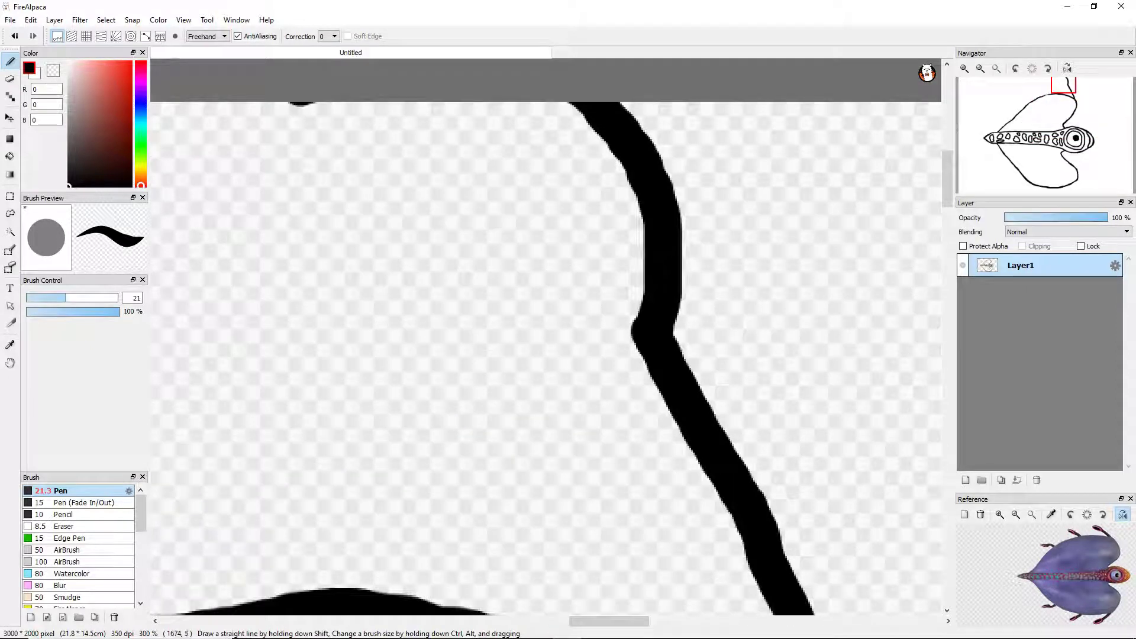
{"action": "mouse_move", "coordinate": [291, 104]}
{"action": "left_mouse_down"}
{"action": "mouse_move", "coordinate": [292, 142]}
{"action": "mouse_move", "coordinate": [417, 308]}
{"action": "mouse_move", "coordinate": [538, 331]}
{"action": "mouse_move", "coordinate": [758, 612]}
{"action": "left_mouse_up"}
{"action": "scroll", "coordinate": [681, 473], "scroll_direction": "down", "scroll_amount": 3}
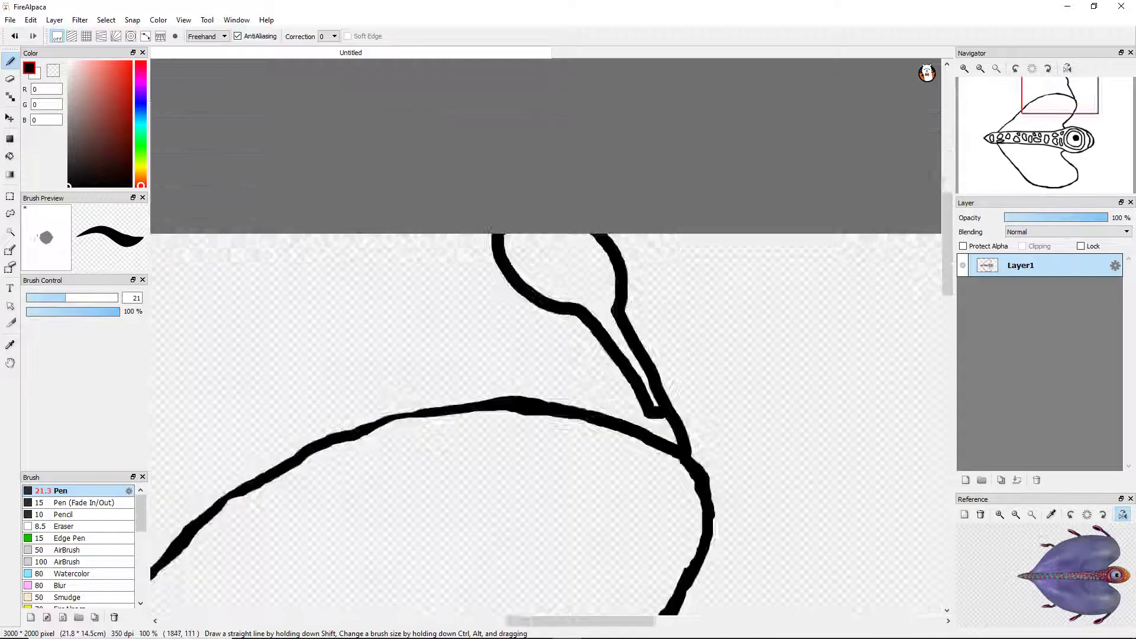
{"action": "scroll", "coordinate": [680, 414], "scroll_direction": "up", "scroll_amount": 3}
{"action": "key", "text": "ctrl+z"}
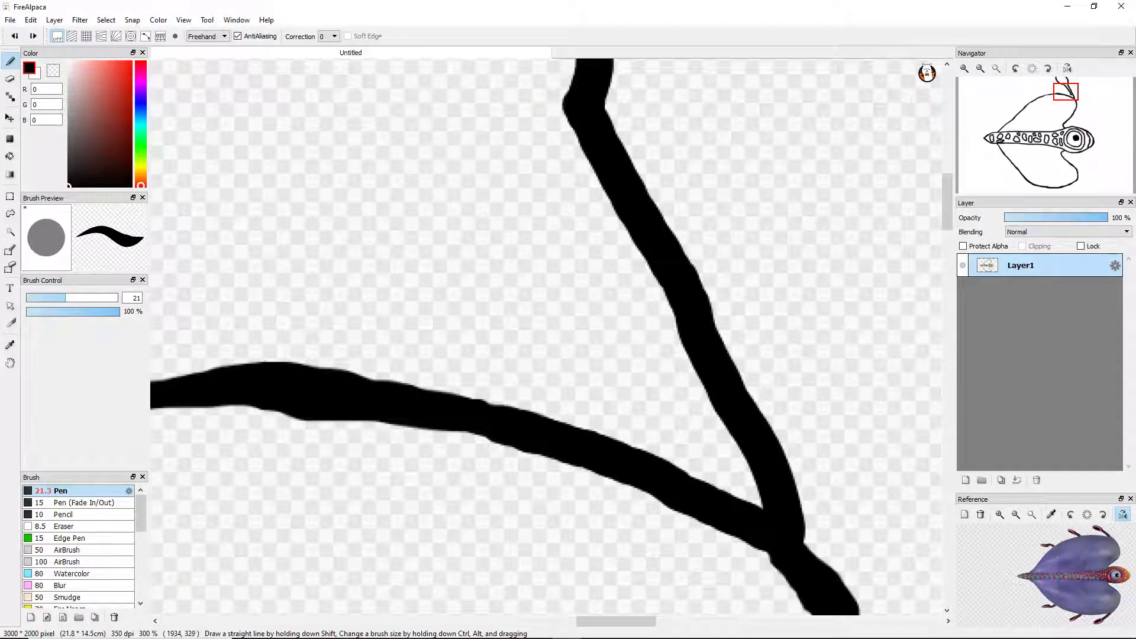
{"action": "scroll", "coordinate": [638, 335], "scroll_direction": "down", "scroll_amount": 3}
{"action": "scroll", "coordinate": [425, 207], "scroll_direction": "up", "scroll_amount": 3}
{"action": "left_click_drag", "start_coordinate": [427, 179], "coordinate": [436, 337]}
{"action": "key", "text": "ctrl+z"}
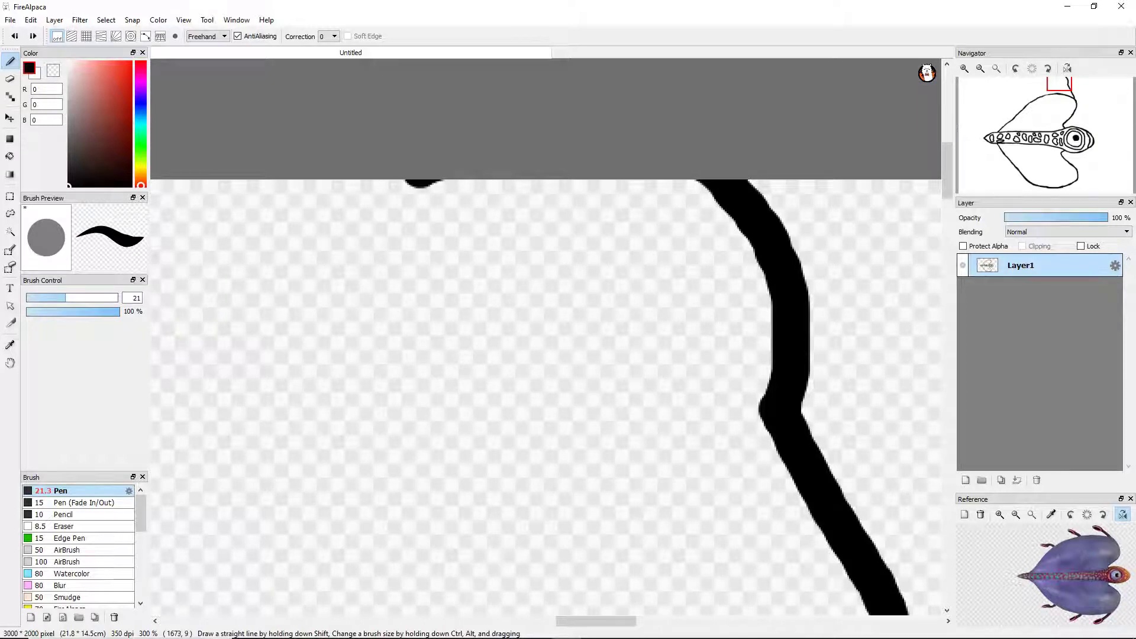
Draw the upper front leg's second side from the canvas edge down to the upper wing, leaving a narrow gap between both lines.
{"action": "mouse_move", "coordinate": [410, 188]}
{"action": "left_mouse_down"}
{"action": "mouse_move", "coordinate": [520, 355]}
{"action": "mouse_move", "coordinate": [704, 481]}
{"action": "mouse_move", "coordinate": [819, 616]}
{"action": "left_mouse_up"}
{"action": "scroll", "coordinate": [755, 529], "scroll_direction": "down", "scroll_amount": 2}
{"action": "scroll", "coordinate": [755, 530], "scroll_direction": "up", "scroll_amount": 3}
{"action": "left_click_drag", "start_coordinate": [594, 331], "coordinate": [680, 509]}
{"action": "key", "text": "ctrl+z"}
{"action": "mouse_move", "coordinate": [642, 314]}
{"action": "left_mouse_down"}
{"action": "mouse_move", "coordinate": [680, 432]}
{"action": "mouse_move", "coordinate": [651, 358]}
{"action": "mouse_move", "coordinate": [755, 553]}
{"action": "left_mouse_up"}
{"action": "key", "text": "ctrl+z"}
{"action": "scroll", "coordinate": [512, 278], "scroll_direction": "down", "scroll_amount": 9}
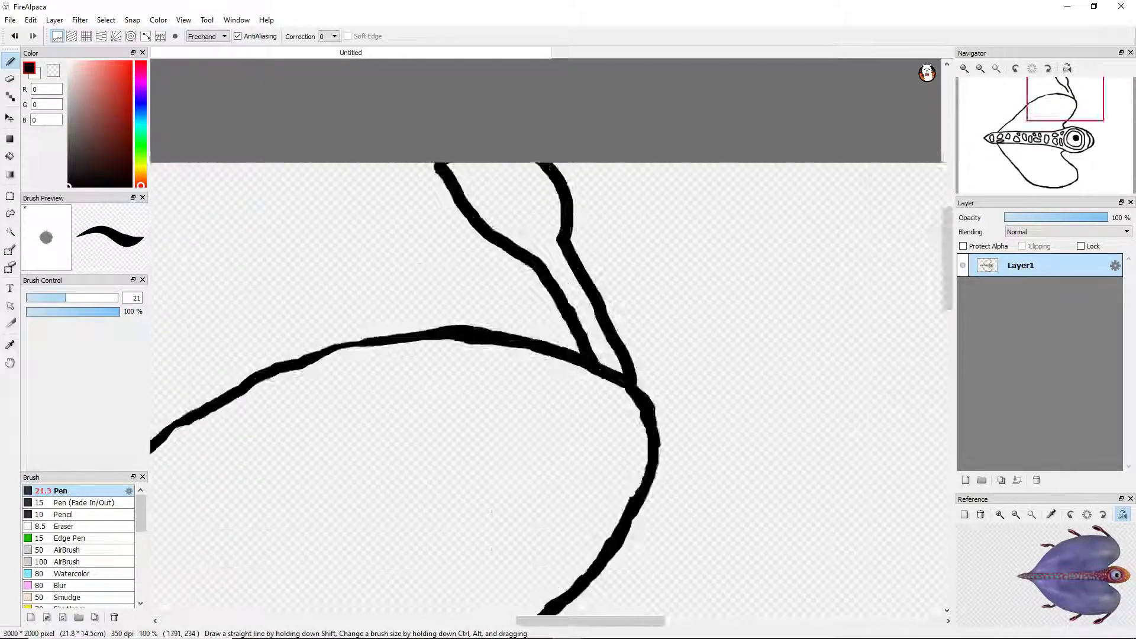
{"action": "scroll", "coordinate": [502, 301], "scroll_direction": "up", "scroll_amount": 3}
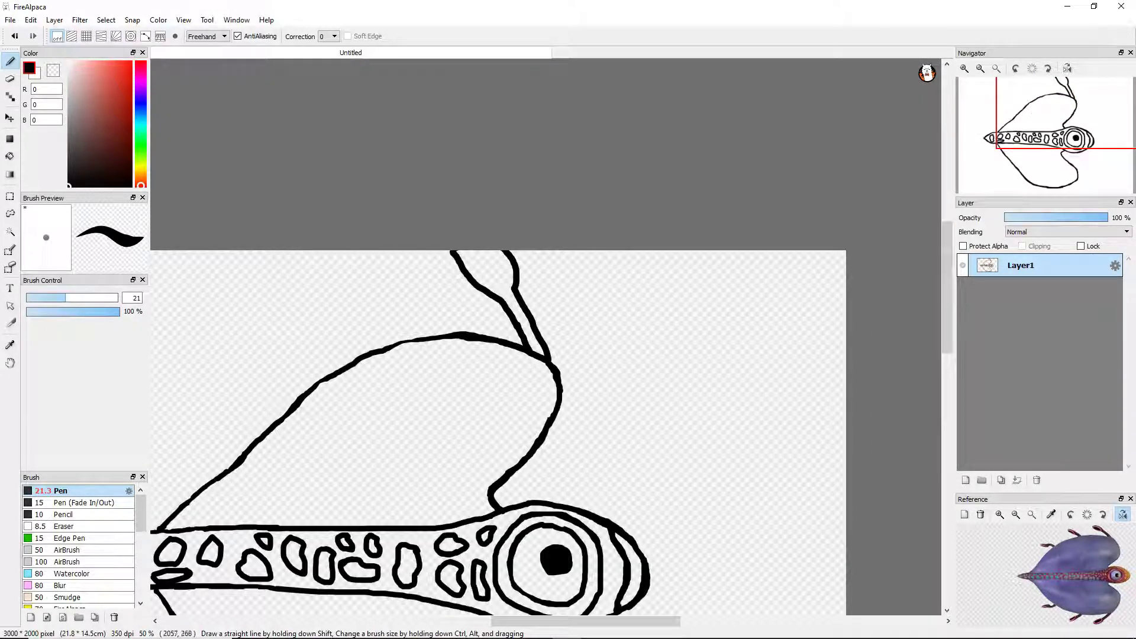
Erase the wing outline between the front leg's two lines so the leg opens into the wing, and return to the Pen.
{"action": "scroll", "coordinate": [550, 355], "scroll_direction": "up", "scroll_amount": 2}
{"action": "key", "text": "e"}
{"action": "scroll", "coordinate": [550, 355], "scroll_direction": "up", "scroll_amount": 2}
{"action": "mouse_move", "coordinate": [689, 443]}
{"action": "left_mouse_down"}
{"action": "mouse_move", "coordinate": [473, 255]}
{"action": "mouse_move", "coordinate": [349, 239]}
{"action": "mouse_move", "coordinate": [420, 124]}
{"action": "mouse_move", "coordinate": [384, 231]}
{"action": "left_mouse_up"}
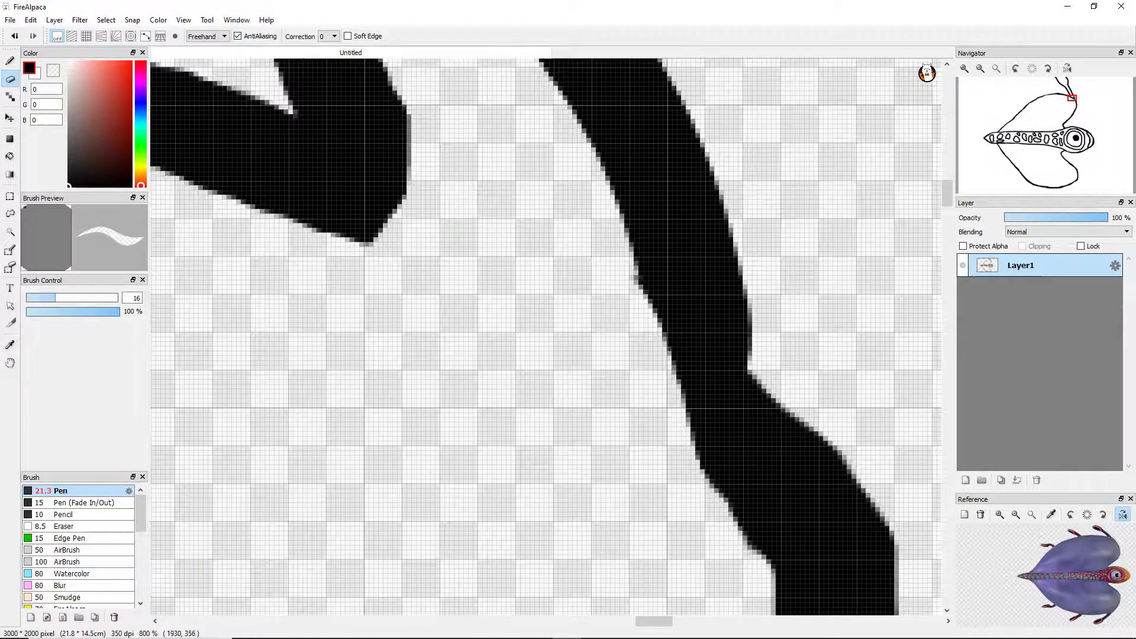
{"action": "scroll", "coordinate": [544, 337], "scroll_direction": "down", "scroll_amount": 4}
{"action": "scroll", "coordinate": [544, 337], "scroll_direction": "up", "scroll_amount": 3}
{"action": "key", "text": "b"}
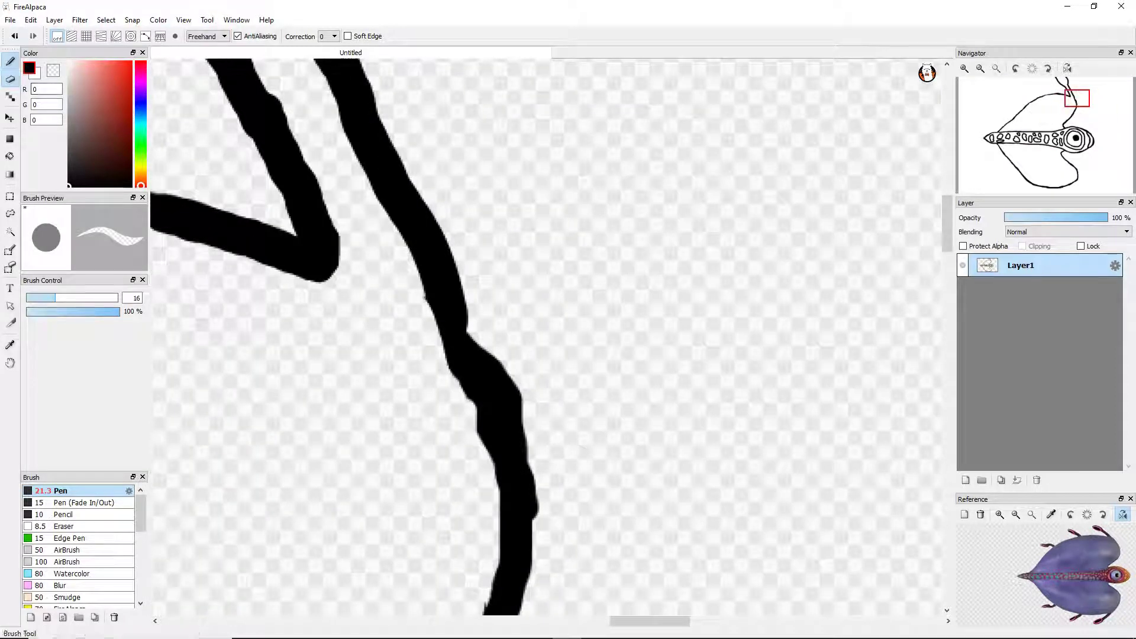
Enlarge the legs in the reference image and try to draw an inner shape within the upper front leg's tip.
{"action": "scroll", "coordinate": [476, 408], "scroll_direction": "down", "scroll_amount": 4}
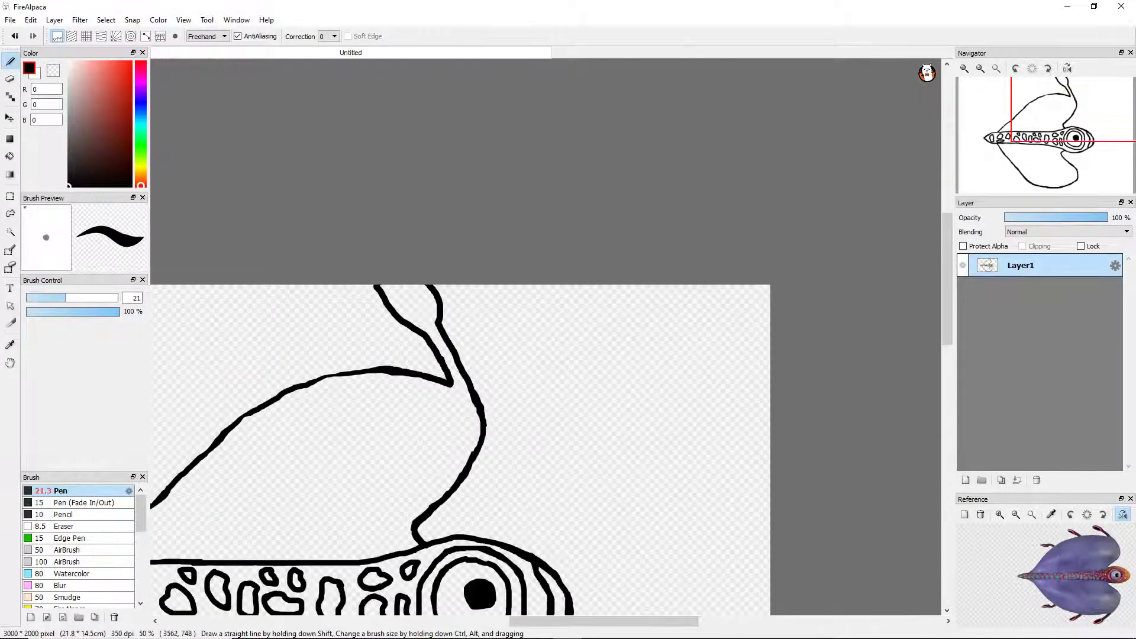
{"action": "scroll", "coordinate": [1083, 550], "scroll_direction": "up", "scroll_amount": 3}
{"action": "scroll", "coordinate": [392, 311], "scroll_direction": "up", "scroll_amount": 4}
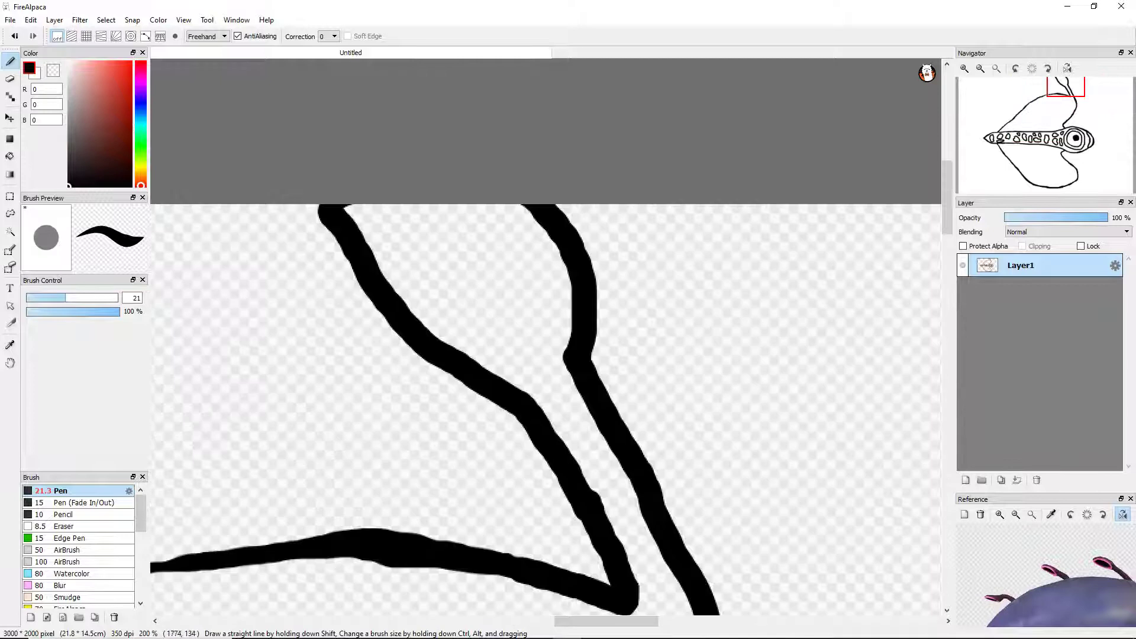
{"action": "mouse_move", "coordinate": [482, 355]}
{"action": "left_mouse_down"}
{"action": "mouse_move", "coordinate": [521, 337]}
{"action": "mouse_move", "coordinate": [504, 238]}
{"action": "left_mouse_up"}
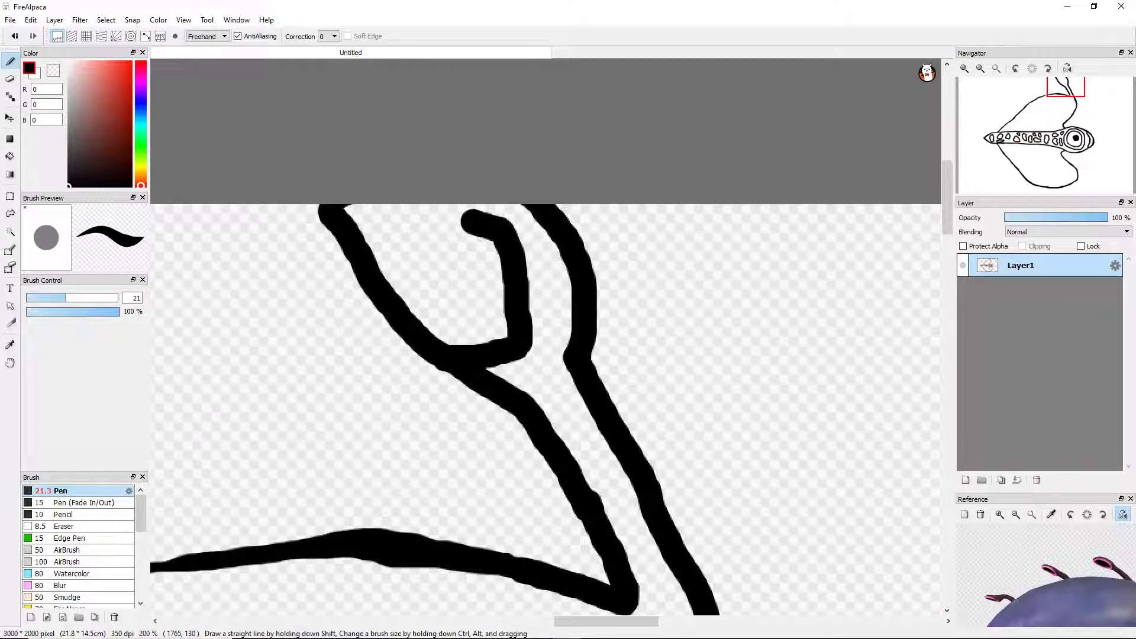
{"action": "key", "text": "ctrl+z"}
{"action": "left_click_drag", "start_coordinate": [353, 224], "coordinate": [491, 220]}
{"action": "key", "text": "ctrl+z"}
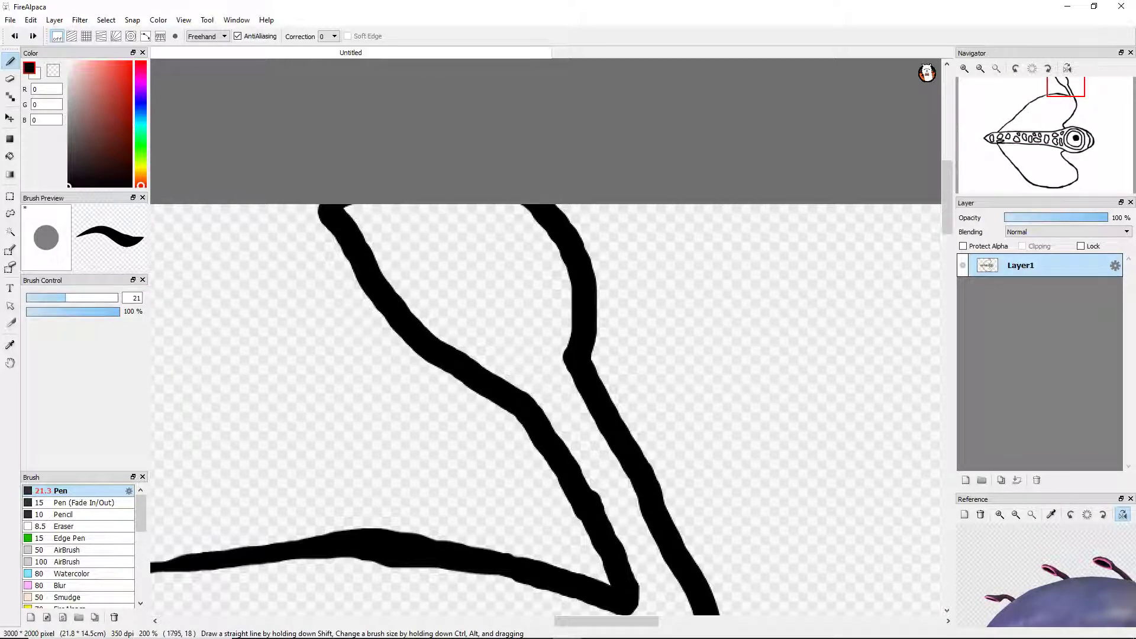
Draw an oval inside the upper front leg's tip and thicken its outline.
{"action": "mouse_move", "coordinate": [356, 228]}
{"action": "left_mouse_down"}
{"action": "mouse_move", "coordinate": [441, 217]}
{"action": "mouse_move", "coordinate": [494, 238]}
{"action": "mouse_move", "coordinate": [531, 294]}
{"action": "left_mouse_up"}
{"action": "left_click_drag", "start_coordinate": [503, 333], "coordinate": [421, 328]}
{"action": "scroll", "coordinate": [421, 328], "scroll_direction": "down", "scroll_amount": 1}
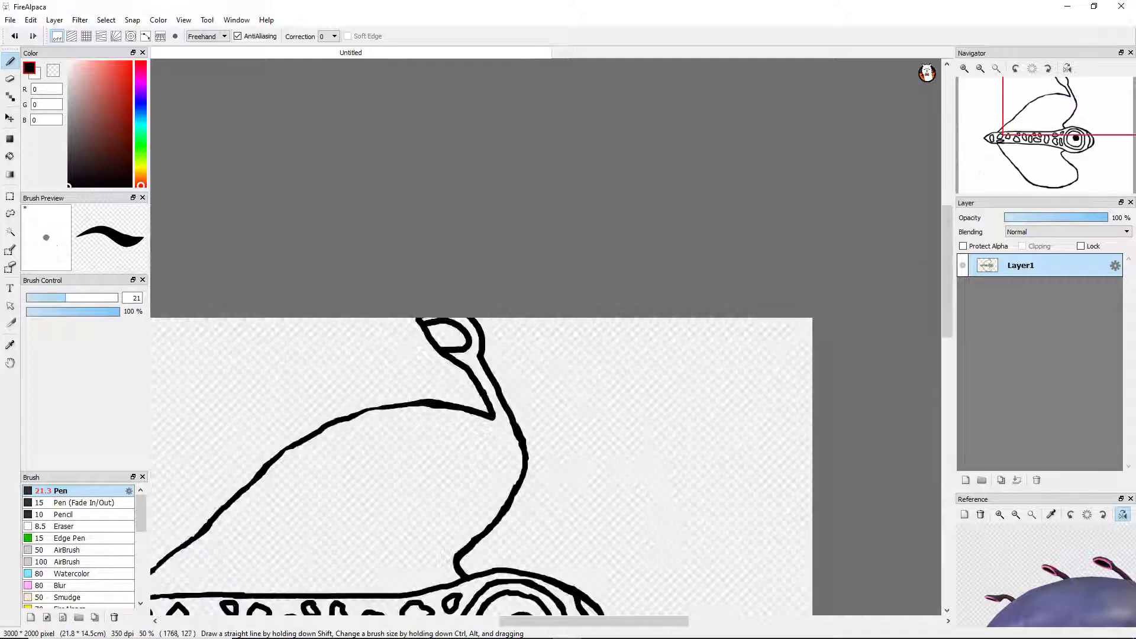
{"action": "scroll", "coordinate": [421, 328], "scroll_direction": "up", "scroll_amount": 3}
{"action": "scroll", "coordinate": [307, 302], "scroll_direction": "down", "scroll_amount": 1}
{"action": "scroll", "coordinate": [308, 302], "scroll_direction": "up", "scroll_amount": 1}
{"action": "mouse_move", "coordinate": [307, 301]}
{"action": "left_mouse_down"}
{"action": "mouse_move", "coordinate": [518, 352]}
{"action": "mouse_move", "coordinate": [680, 319]}
{"action": "left_mouse_up"}
{"action": "left_click_drag", "start_coordinate": [736, 343], "coordinate": [732, 65]}
{"action": "scroll", "coordinate": [734, 119], "scroll_direction": "down", "scroll_amount": 2}
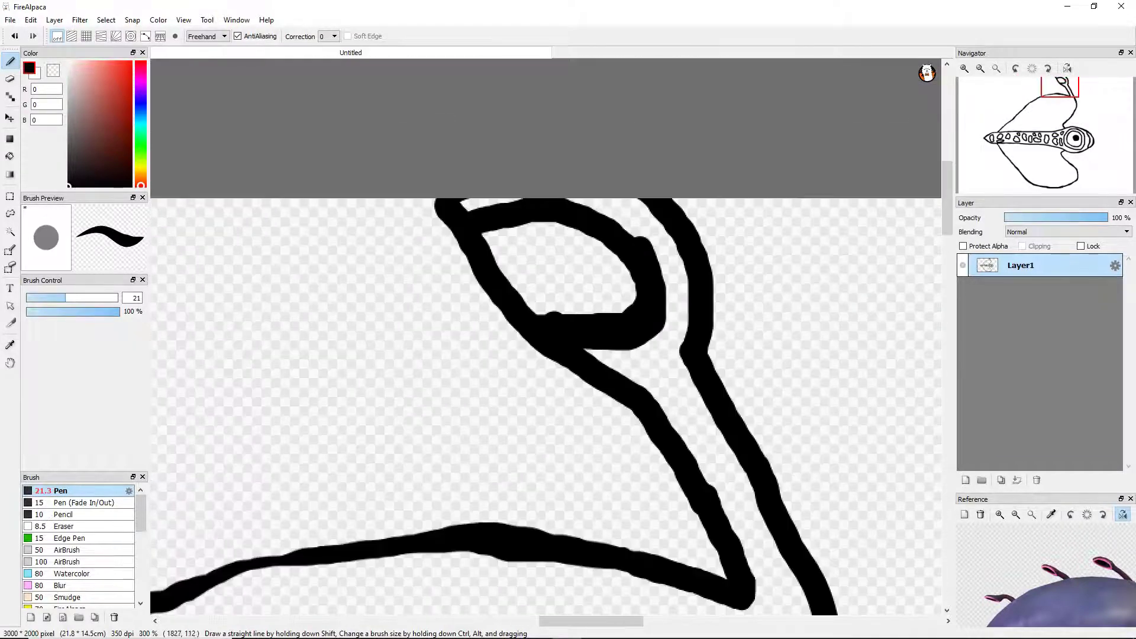
Smooth the edges of the oval in the front leg's tip with the Eraser, and switch back to the Pen.
{"action": "key", "text": "e"}
{"action": "scroll", "coordinate": [592, 366], "scroll_direction": "up", "scroll_amount": 2}
{"action": "mouse_move", "coordinate": [592, 367]}
{"action": "left_mouse_down"}
{"action": "mouse_move", "coordinate": [651, 414]}
{"action": "mouse_move", "coordinate": [680, 508]}
{"action": "left_mouse_up"}
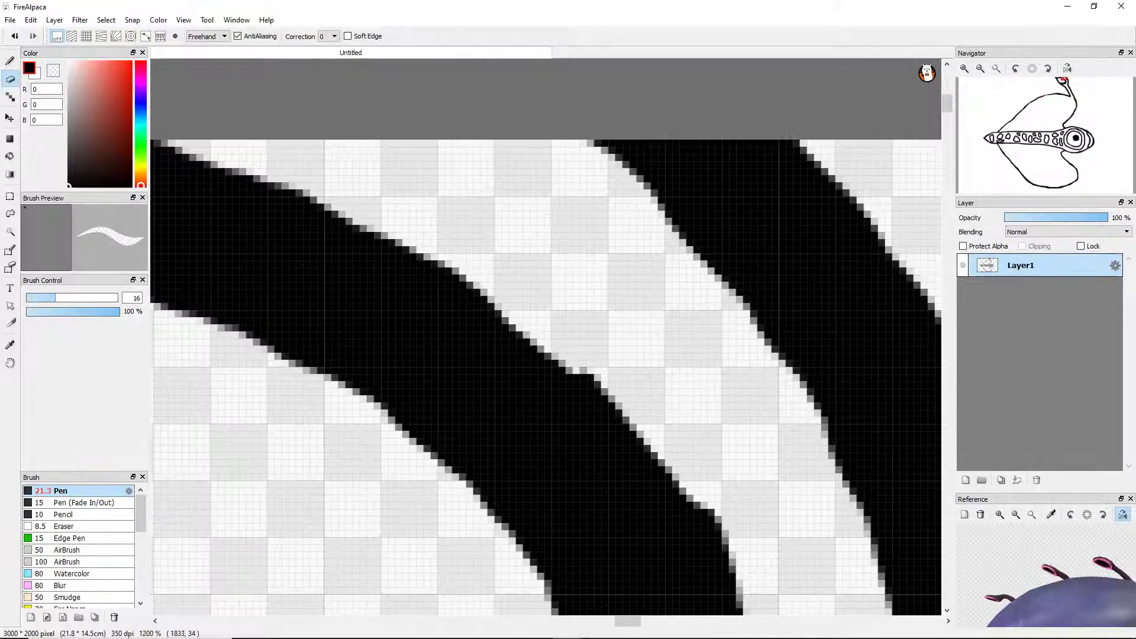
{"action": "scroll", "coordinate": [681, 508], "scroll_direction": "down", "scroll_amount": 2}
{"action": "scroll", "coordinate": [533, 355], "scroll_direction": "up", "scroll_amount": 2}
{"action": "mouse_move", "coordinate": [308, 441]}
{"action": "left_mouse_down"}
{"action": "mouse_move", "coordinate": [864, 449]}
{"action": "mouse_move", "coordinate": [922, 106]}
{"action": "left_mouse_up"}
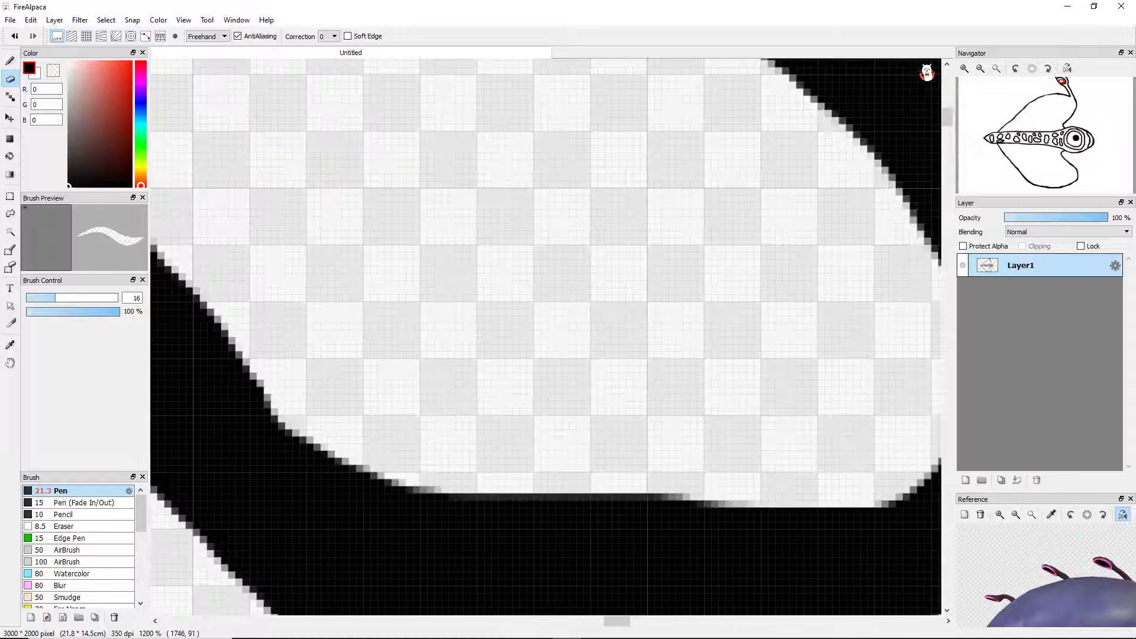
{"action": "scroll", "coordinate": [923, 106], "scroll_direction": "down", "scroll_amount": 4}
{"action": "scroll", "coordinate": [615, 414], "scroll_direction": "down", "scroll_amount": 3}
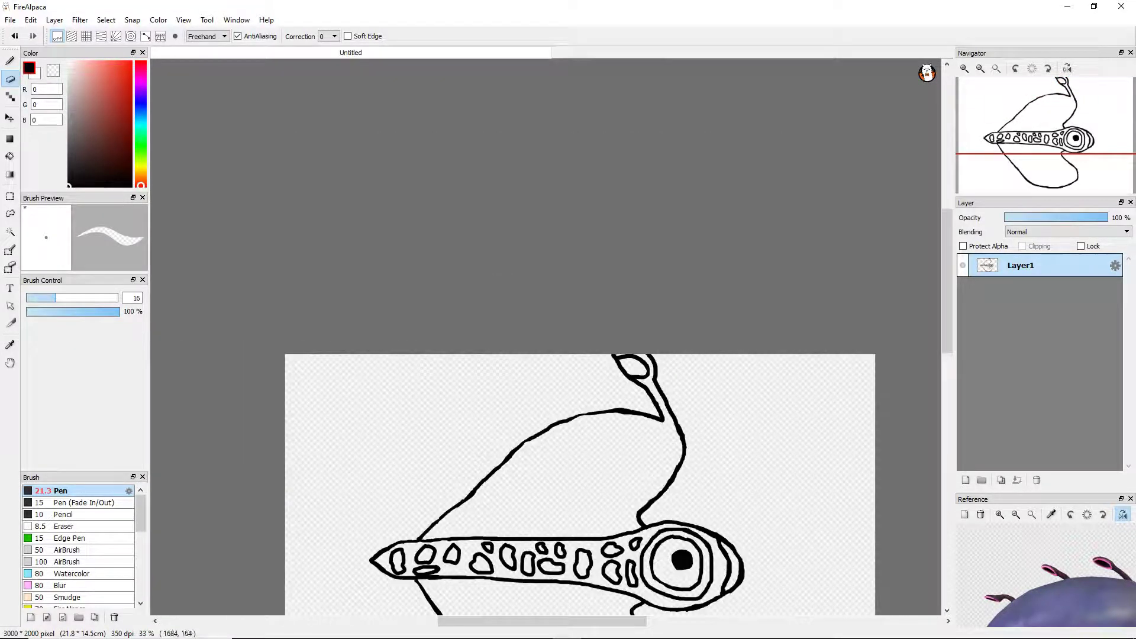
{"action": "key", "text": "b"}
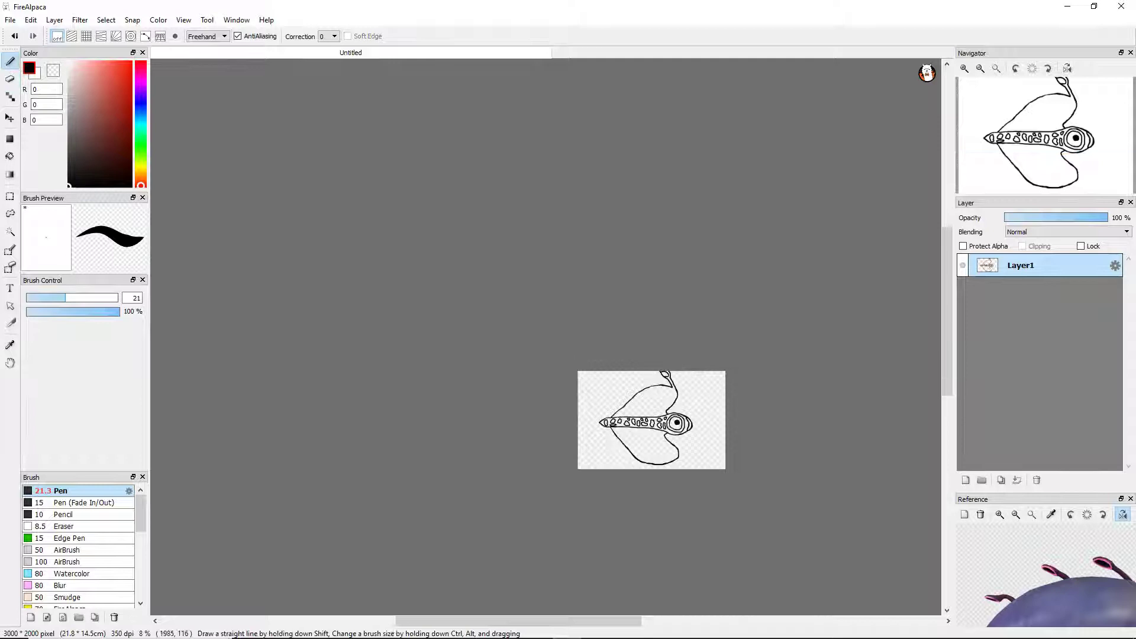
Shift the reference image to the upper legs and try to draw the upper middle leg's first line from the wing edge.
{"action": "scroll", "coordinate": [581, 490], "scroll_direction": "down", "scroll_amount": 4}
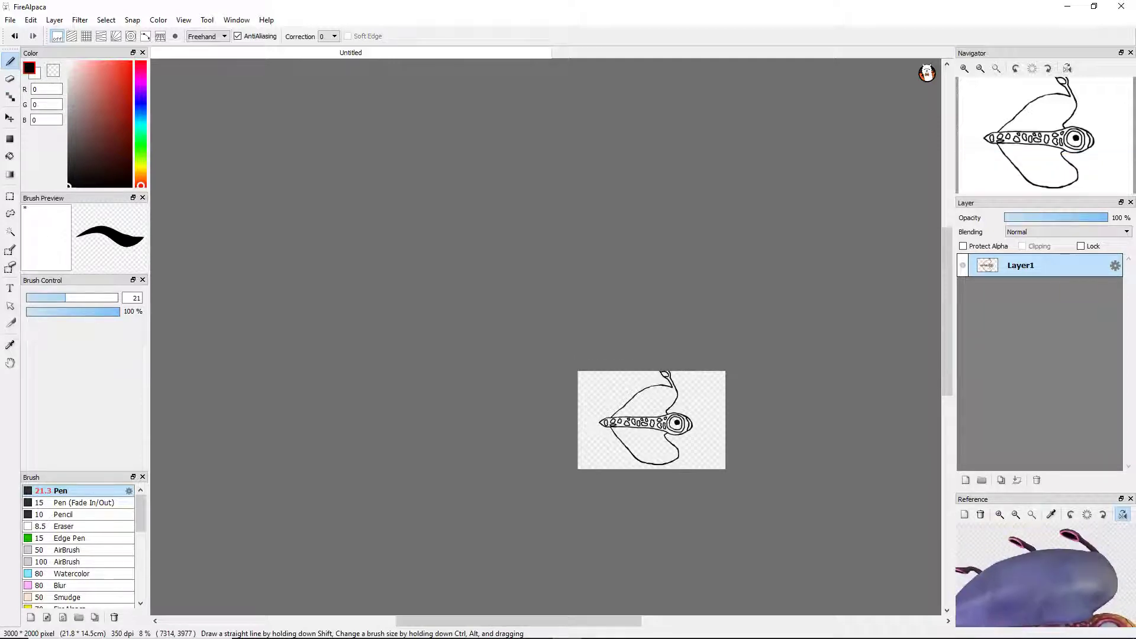
{"action": "scroll", "coordinate": [634, 389], "scroll_direction": "up", "scroll_amount": 6}
{"action": "scroll", "coordinate": [704, 414], "scroll_direction": "up", "scroll_amount": 3}
{"action": "mouse_move", "coordinate": [662, 371]}
{"action": "left_mouse_down"}
{"action": "mouse_move", "coordinate": [734, 382]}
{"action": "mouse_move", "coordinate": [632, 414]}
{"action": "left_mouse_up"}
{"action": "key", "text": "ctrl+z"}
{"action": "key", "text": "ctrl+z"}
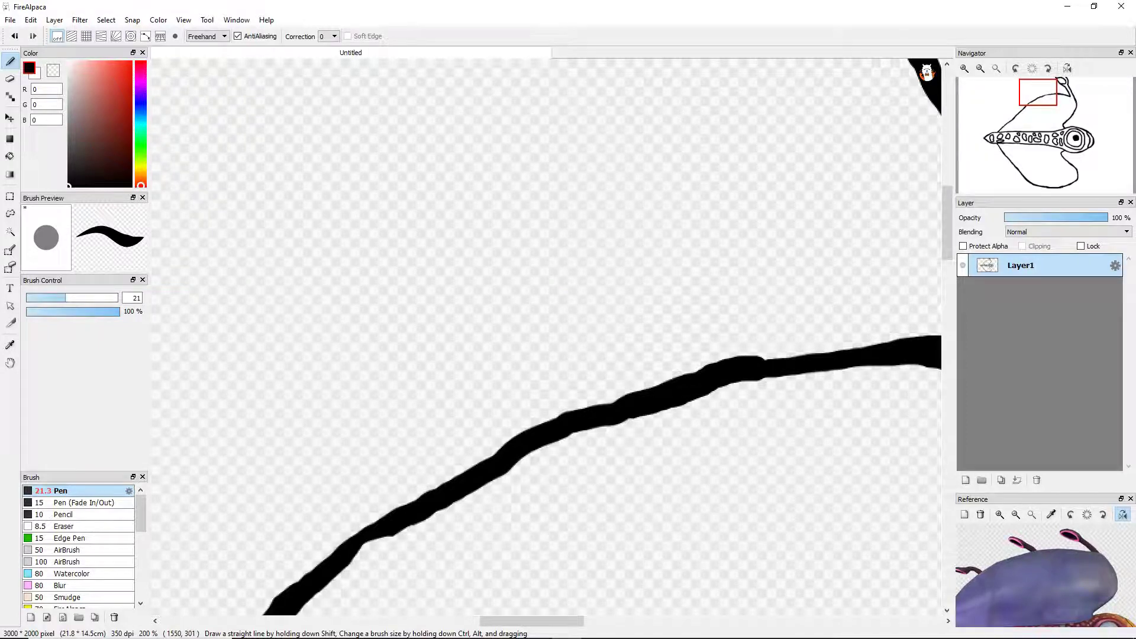
{"action": "scroll", "coordinate": [769, 376], "scroll_direction": "down", "scroll_amount": 2}
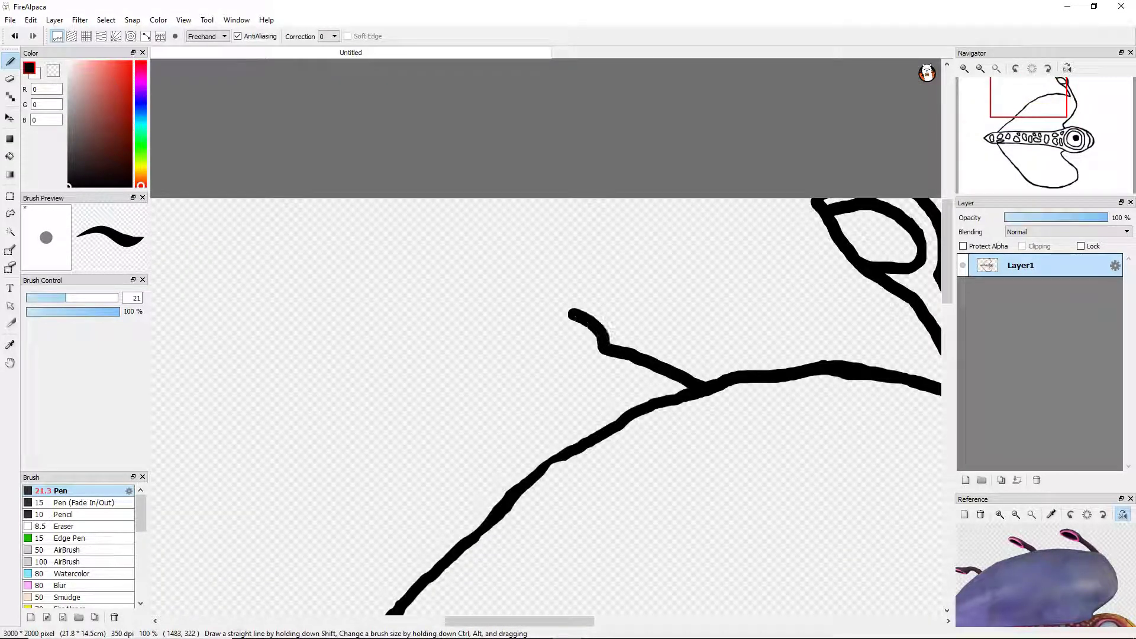
{"action": "key", "text": "ctrl+z"}
Try to redraw the upper middle leg with a curved tip and a second side returning to the wing.
{"action": "left_click_drag", "start_coordinate": [691, 387], "coordinate": [615, 364]}
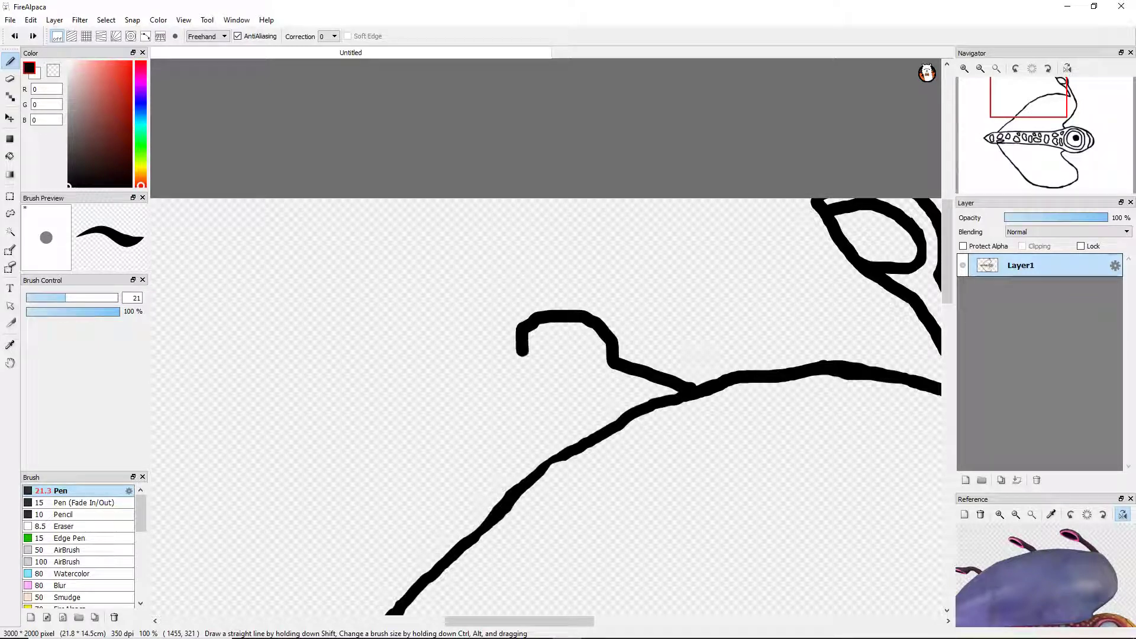
{"action": "key", "text": "ctrl+z"}
{"action": "key", "text": "ctrl+z"}
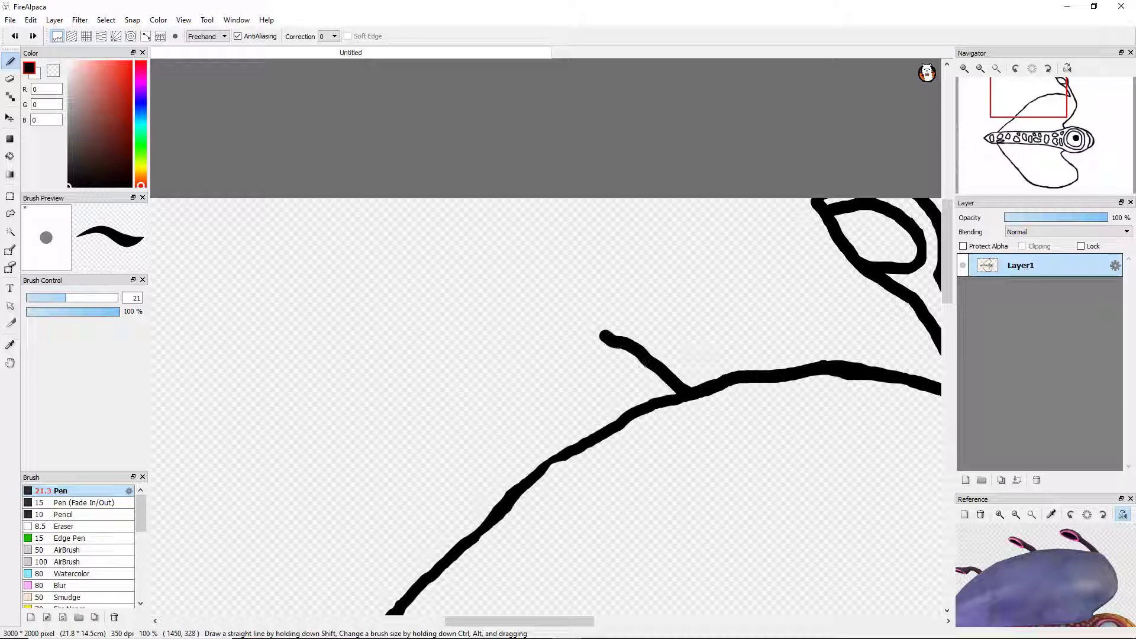
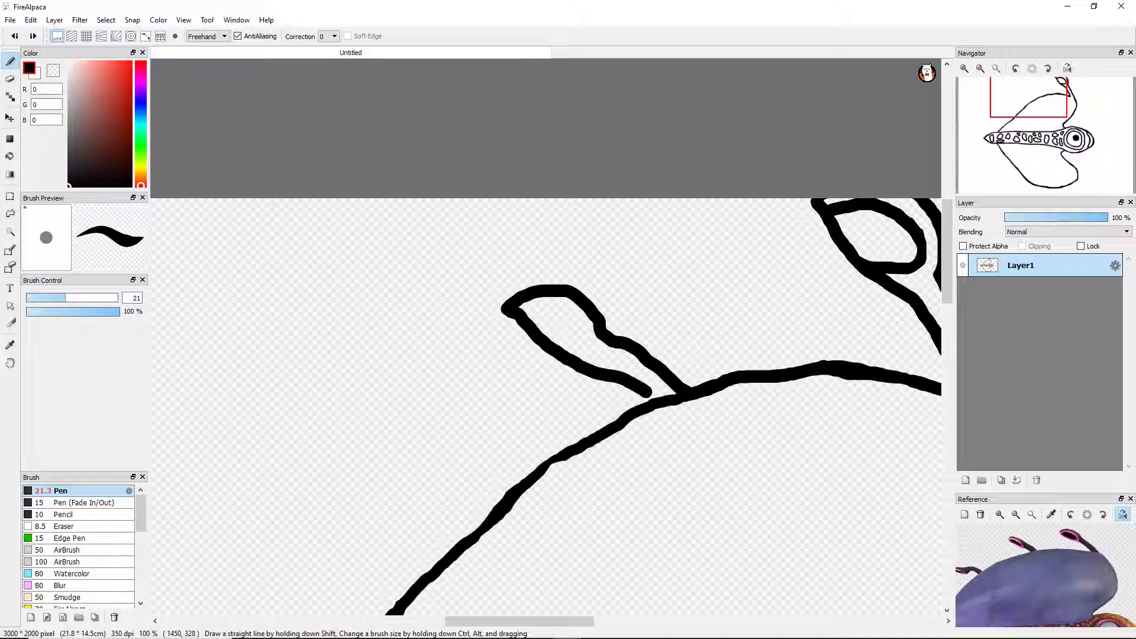
{"action": "key", "text": "ctrl+z"}
Draw the upper middle leg with both sides, a widened tip and a small oval inside the tip.
{"action": "scroll", "coordinate": [686, 393], "scroll_direction": "up", "scroll_amount": 3}
{"action": "mouse_move", "coordinate": [687, 393]}
{"action": "left_mouse_down"}
{"action": "mouse_move", "coordinate": [600, 329]}
{"action": "mouse_move", "coordinate": [588, 286]}
{"action": "left_mouse_up"}
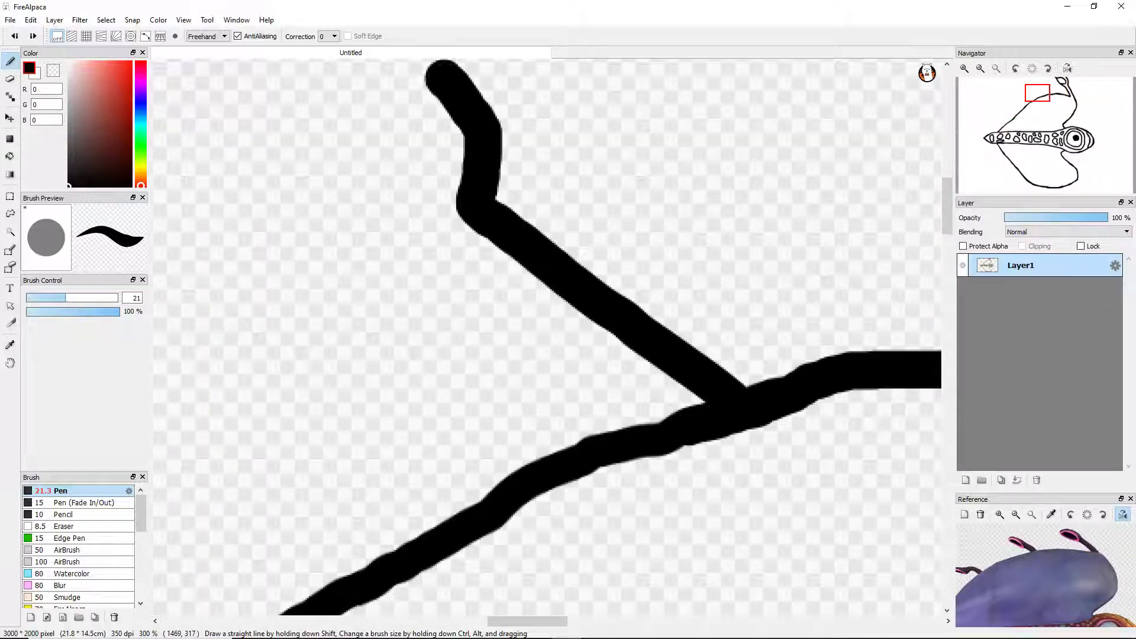
{"action": "mouse_move", "coordinate": [213, 65]}
{"action": "left_mouse_down"}
{"action": "mouse_move", "coordinate": [325, 192]}
{"action": "mouse_move", "coordinate": [547, 373]}
{"action": "mouse_move", "coordinate": [659, 423]}
{"action": "left_mouse_up"}
{"action": "scroll", "coordinate": [660, 423], "scroll_direction": "down", "scroll_amount": 2}
{"action": "scroll", "coordinate": [562, 378], "scroll_direction": "up", "scroll_amount": 4}
{"action": "mouse_move", "coordinate": [521, 417]}
{"action": "left_mouse_down"}
{"action": "mouse_move", "coordinate": [424, 222]}
{"action": "mouse_move", "coordinate": [213, 171]}
{"action": "left_mouse_up"}
{"action": "scroll", "coordinate": [487, 443], "scroll_direction": "down", "scroll_amount": 10}
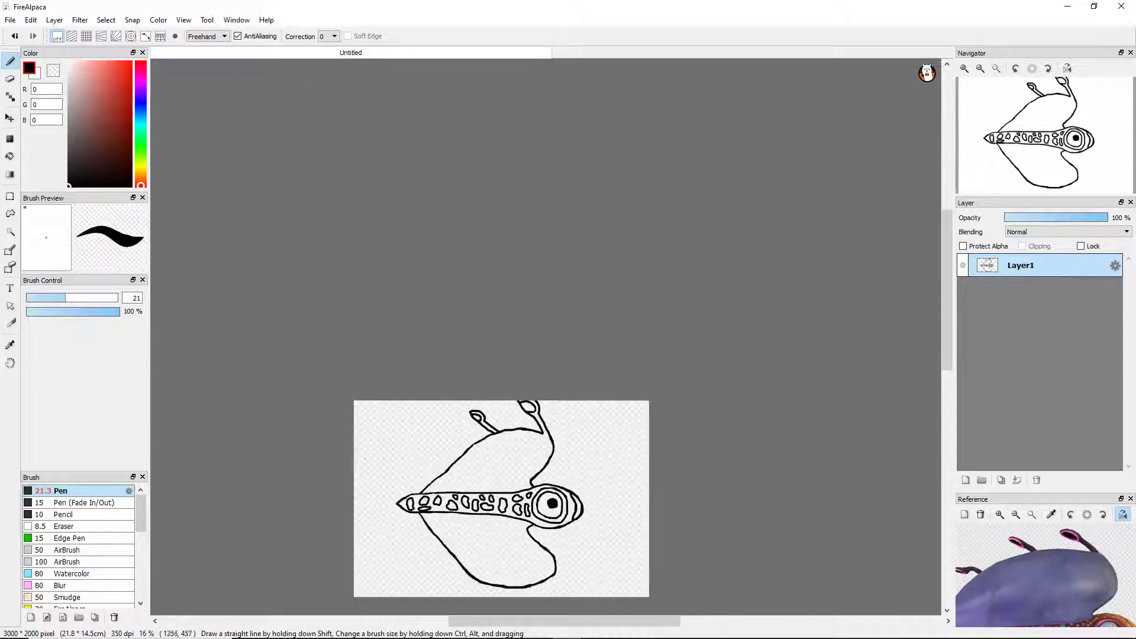
Draw the upper rear leg with a leaf-shaped tip and two sides joining the upper wing's edge.
{"action": "scroll", "coordinate": [479, 488], "scroll_direction": "up", "scroll_amount": 5}
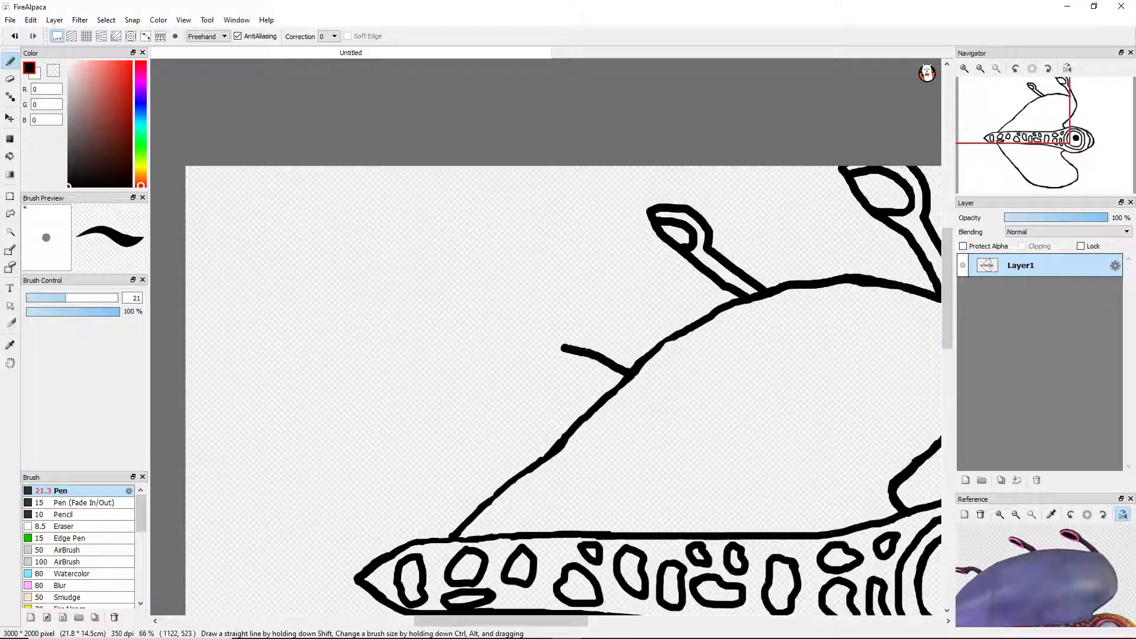
{"action": "scroll", "coordinate": [563, 354], "scroll_direction": "up", "scroll_amount": 3}
{"action": "mouse_move", "coordinate": [568, 333]}
{"action": "left_mouse_down"}
{"action": "mouse_move", "coordinate": [551, 275]}
{"action": "mouse_move", "coordinate": [463, 250]}
{"action": "mouse_move", "coordinate": [357, 282]}
{"action": "mouse_move", "coordinate": [500, 412]}
{"action": "left_mouse_up"}
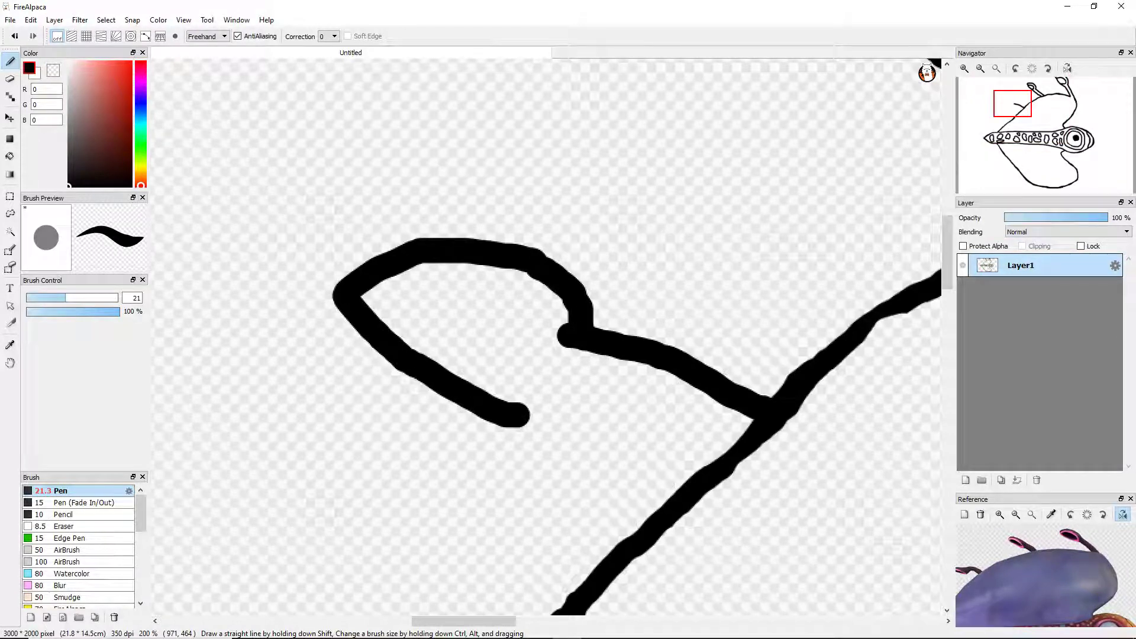
{"action": "scroll", "coordinate": [358, 328], "scroll_direction": "up", "scroll_amount": 1}
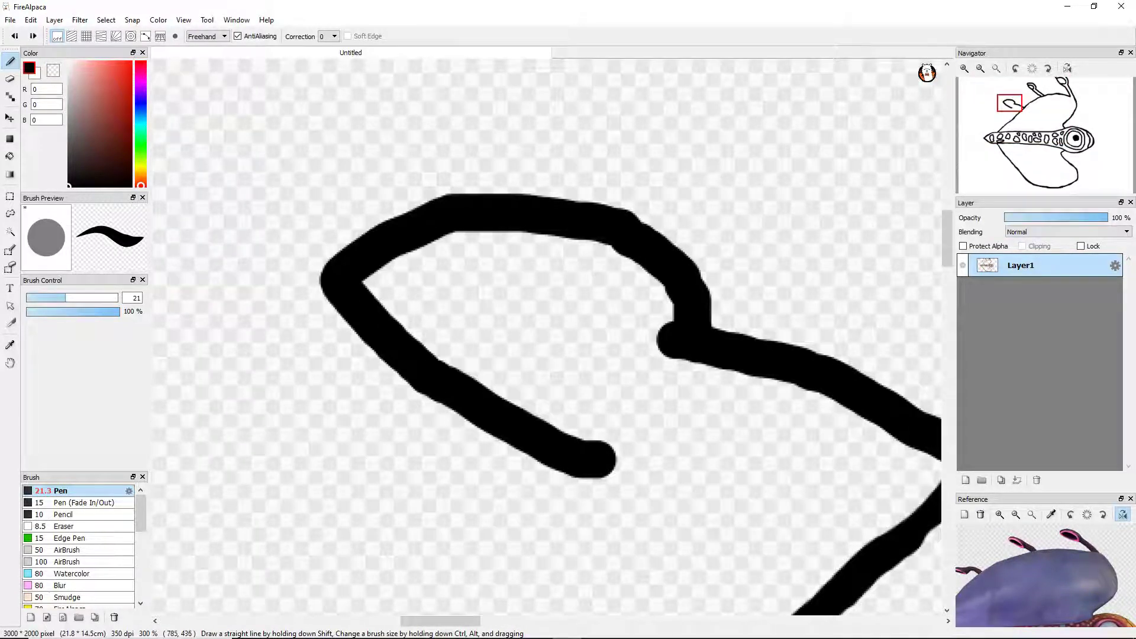
{"action": "left_click_drag", "start_coordinate": [355, 284], "coordinate": [592, 459]}
{"action": "mouse_move", "coordinate": [491, 396]}
{"action": "left_mouse_down"}
{"action": "mouse_move", "coordinate": [703, 425]}
{"action": "mouse_move", "coordinate": [939, 523]}
{"action": "left_mouse_up"}
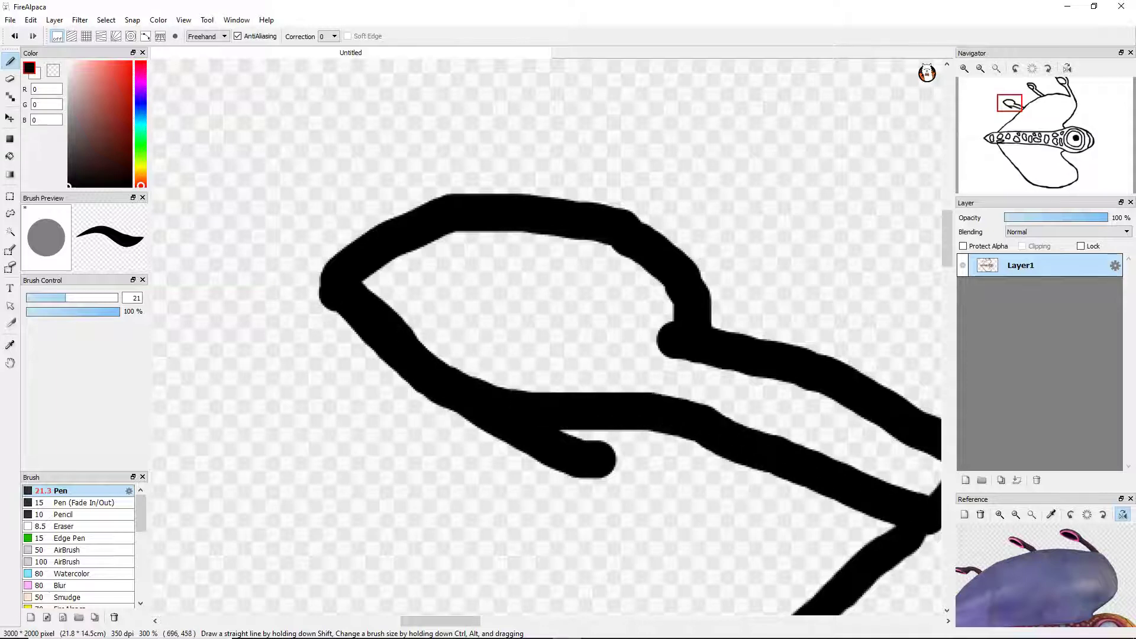
Erase the stray stub beneath the upper rear leg and clean up the joint at its tip.
{"action": "left_click", "coordinate": [9, 78]}
{"action": "scroll", "coordinate": [639, 286], "scroll_direction": "up", "scroll_amount": 3}
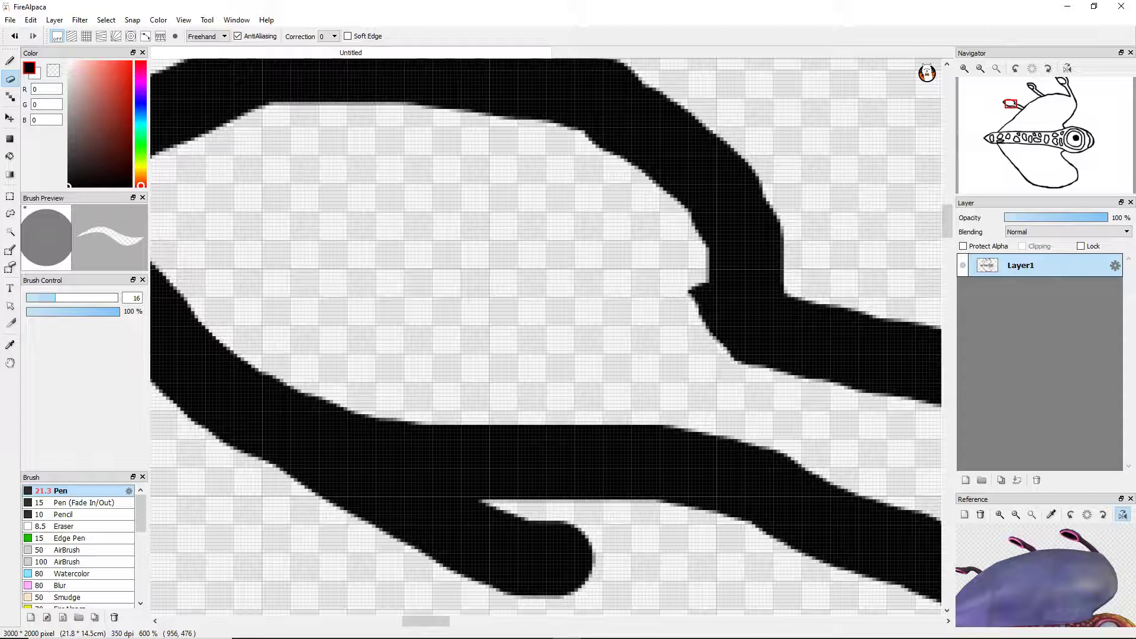
{"action": "mouse_move", "coordinate": [586, 532]}
{"action": "left_mouse_down"}
{"action": "mouse_move", "coordinate": [503, 520]}
{"action": "mouse_move", "coordinate": [532, 583]}
{"action": "mouse_move", "coordinate": [491, 509]}
{"action": "mouse_move", "coordinate": [467, 506]}
{"action": "left_mouse_up"}
{"action": "scroll", "coordinate": [468, 506], "scroll_direction": "down", "scroll_amount": 4}
{"action": "scroll", "coordinate": [373, 524], "scroll_direction": "up", "scroll_amount": 4}
{"action": "left_click_drag", "start_coordinate": [565, 355], "coordinate": [591, 438]}
{"action": "key", "text": "ctrl+z"}
{"action": "scroll", "coordinate": [510, 402], "scroll_direction": "down", "scroll_amount": 8}
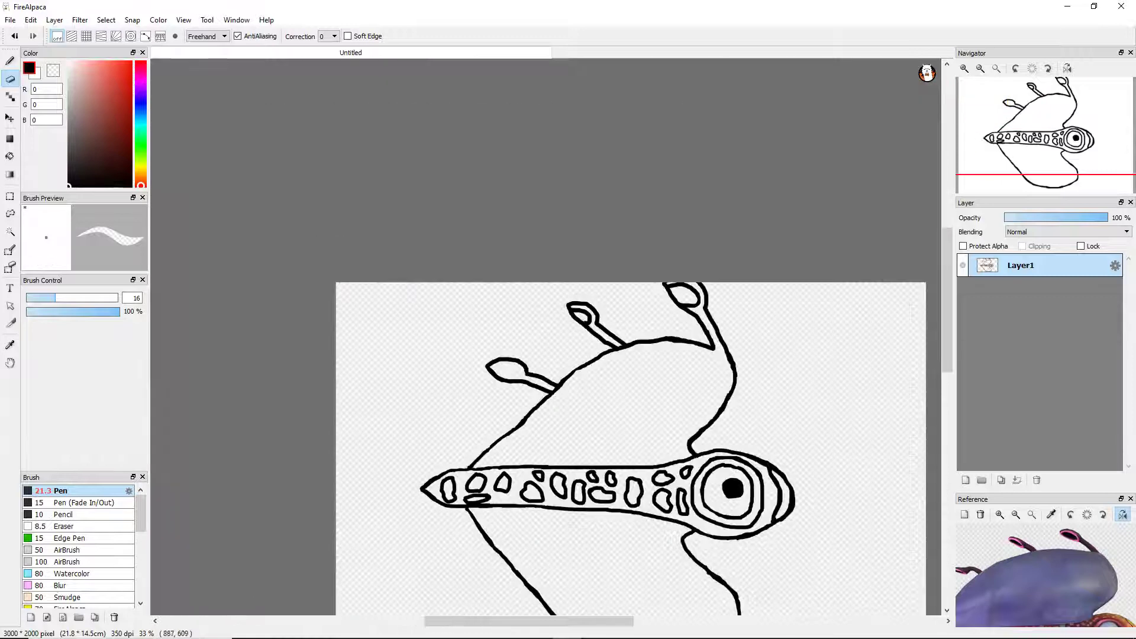
Switch back to the Pen and draw the inner line inside the upper rear leg's tip.
{"action": "scroll", "coordinate": [512, 378], "scroll_direction": "up", "scroll_amount": 6}
{"action": "key", "text": "b"}
{"action": "scroll", "coordinate": [511, 378], "scroll_direction": "up", "scroll_amount": 2}
{"action": "left_click_drag", "start_coordinate": [509, 380], "coordinate": [515, 378]}
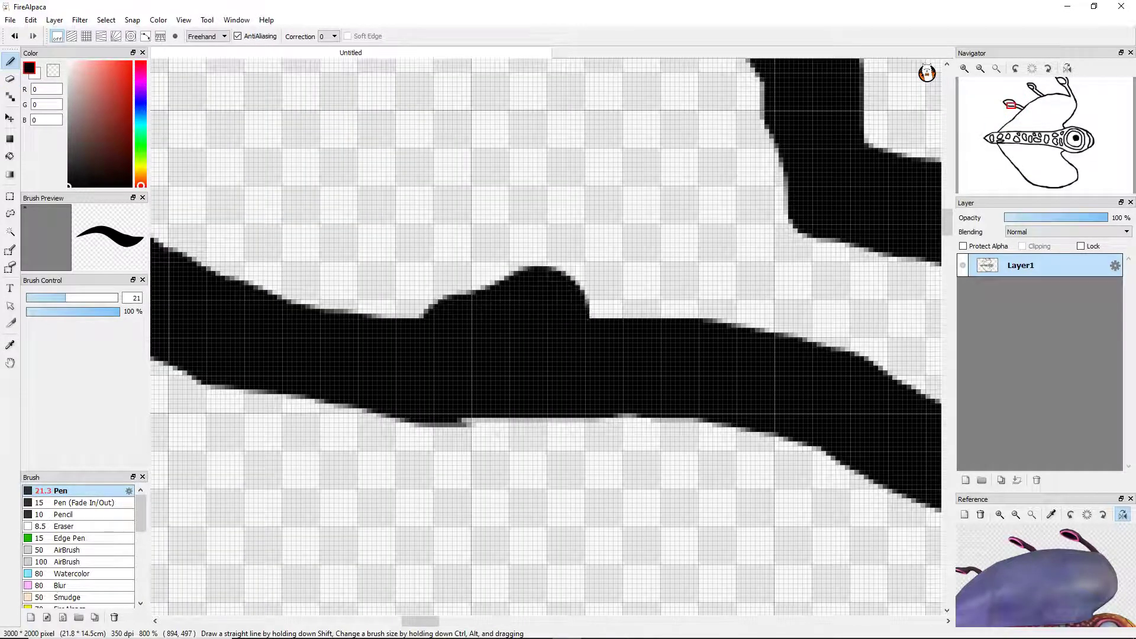
{"action": "scroll", "coordinate": [532, 267], "scroll_direction": "down", "scroll_amount": 3}
{"action": "scroll", "coordinate": [532, 266], "scroll_direction": "up", "scroll_amount": 3}
{"action": "key", "text": "ctrl+z"}
{"action": "mouse_move", "coordinate": [562, 278]}
{"action": "left_mouse_down"}
{"action": "mouse_move", "coordinate": [367, 189]}
{"action": "mouse_move", "coordinate": [204, 278]}
{"action": "mouse_move", "coordinate": [201, 249]}
{"action": "left_mouse_up"}
{"action": "scroll", "coordinate": [202, 248], "scroll_direction": "down", "scroll_amount": 10}
{"action": "scroll", "coordinate": [546, 331], "scroll_direction": "down", "scroll_amount": 1}
{"action": "scroll", "coordinate": [545, 331], "scroll_direction": "up", "scroll_amount": 3}
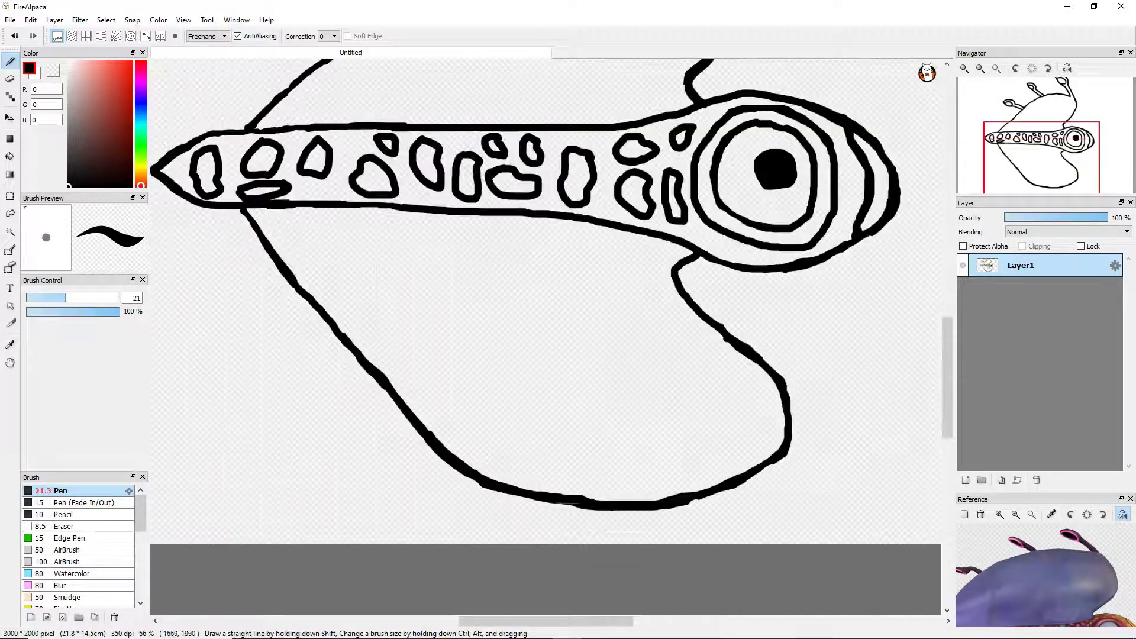
Transform the whole drawing, scaling it down and moving it so the clipped upper leg has room inside the canvas.
{"action": "scroll", "coordinate": [545, 331], "scroll_direction": "down", "scroll_amount": 3}
{"action": "scroll", "coordinate": [545, 332], "scroll_direction": "up", "scroll_amount": 1}
{"action": "left_click", "coordinate": [106, 19]}
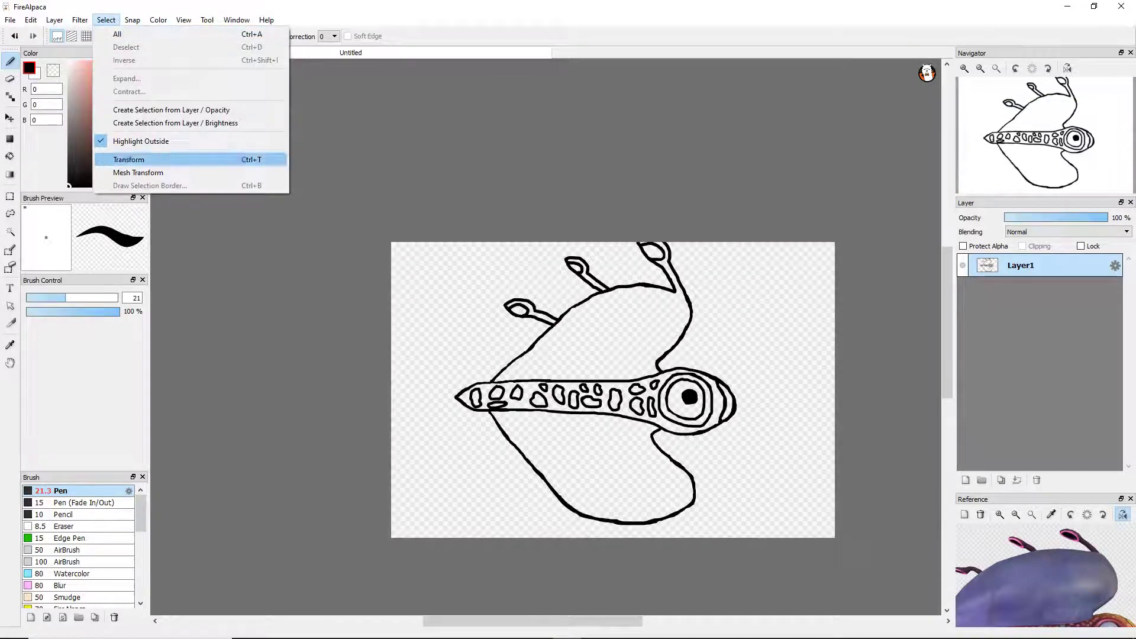
{"action": "left_click", "coordinate": [118, 157]}
{"action": "left_click_drag", "start_coordinate": [733, 519], "coordinate": [680, 466]}
{"action": "left_click_drag", "start_coordinate": [592, 355], "coordinate": [631, 360]}
{"action": "left_click", "coordinate": [880, 619]}
{"action": "scroll", "coordinate": [652, 482], "scroll_direction": "up", "scroll_amount": 6}
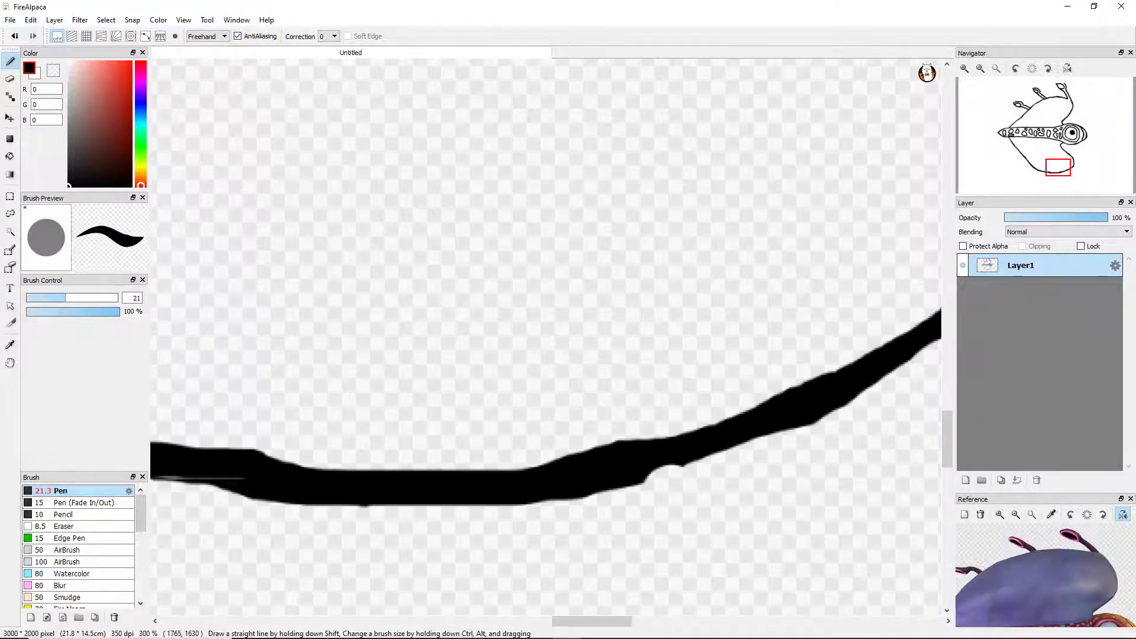
{"action": "scroll", "coordinate": [689, 448], "scroll_direction": "down", "scroll_amount": 6}
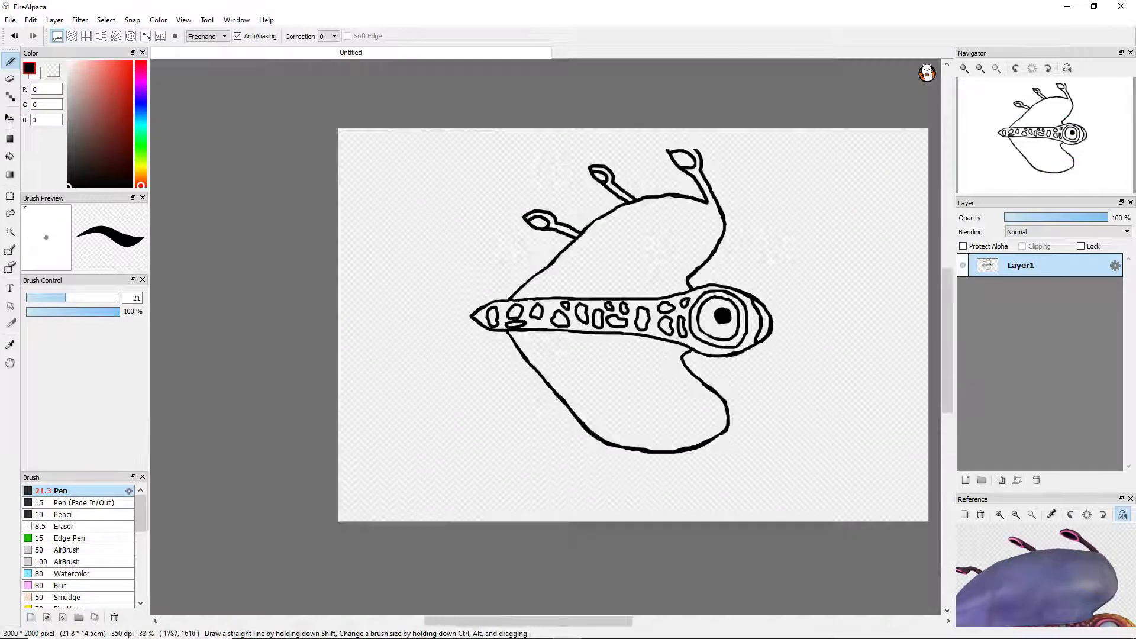
Draw the missing outer curve closing the tip of the upper leg nearest the eye, and trim the curve's outer edge.
{"action": "scroll", "coordinate": [699, 154], "scroll_direction": "up", "scroll_amount": 7}
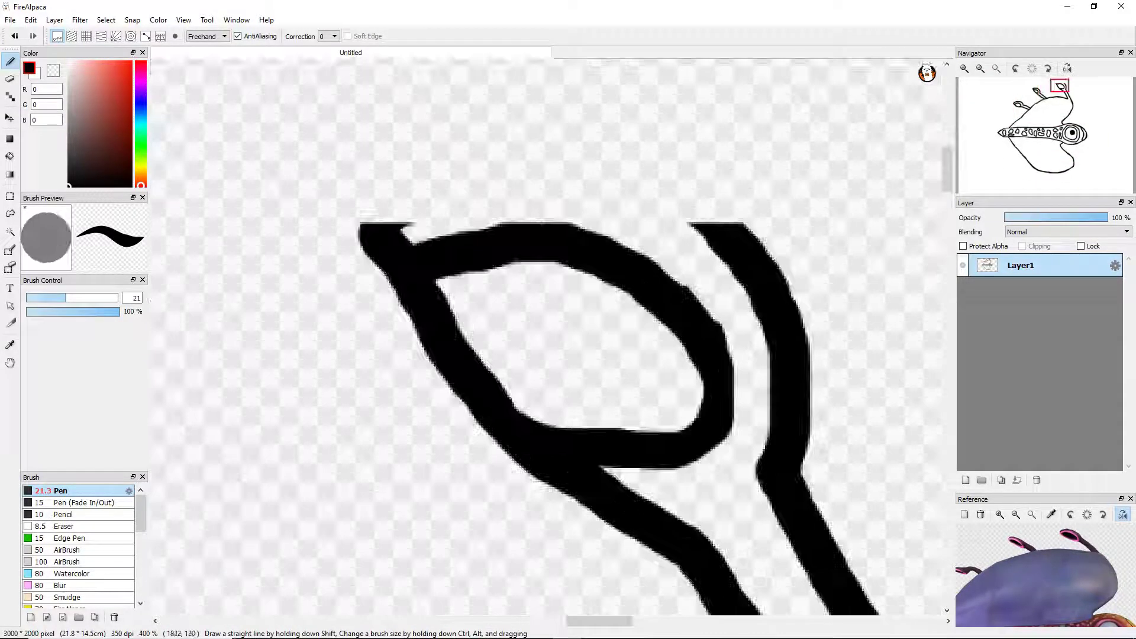
{"action": "mouse_move", "coordinate": [582, 165]}
{"action": "left_mouse_down"}
{"action": "mouse_move", "coordinate": [385, 183]}
{"action": "mouse_move", "coordinate": [378, 225]}
{"action": "mouse_move", "coordinate": [473, 204]}
{"action": "left_mouse_up"}
{"action": "key", "text": "e"}
{"action": "mouse_move", "coordinate": [352, 224]}
{"action": "left_mouse_down"}
{"action": "mouse_move", "coordinate": [467, 148]}
{"action": "mouse_move", "coordinate": [668, 155]}
{"action": "left_mouse_up"}
{"action": "left_click_drag", "start_coordinate": [784, 261], "coordinate": [612, 159]}
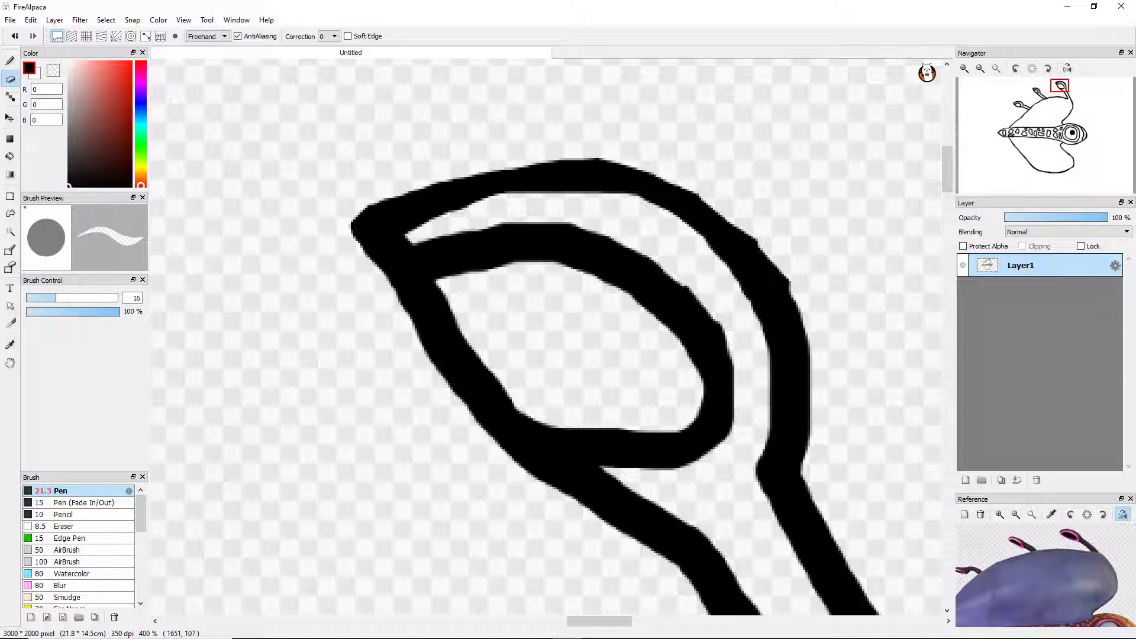
{"action": "key", "text": "b"}
{"action": "mouse_move", "coordinate": [354, 230]}
{"action": "left_mouse_down"}
{"action": "mouse_move", "coordinate": [402, 184]}
{"action": "mouse_move", "coordinate": [551, 151]}
{"action": "mouse_move", "coordinate": [727, 210]}
{"action": "mouse_move", "coordinate": [790, 281]}
{"action": "left_mouse_up"}
{"action": "key", "text": "ctrl+z"}
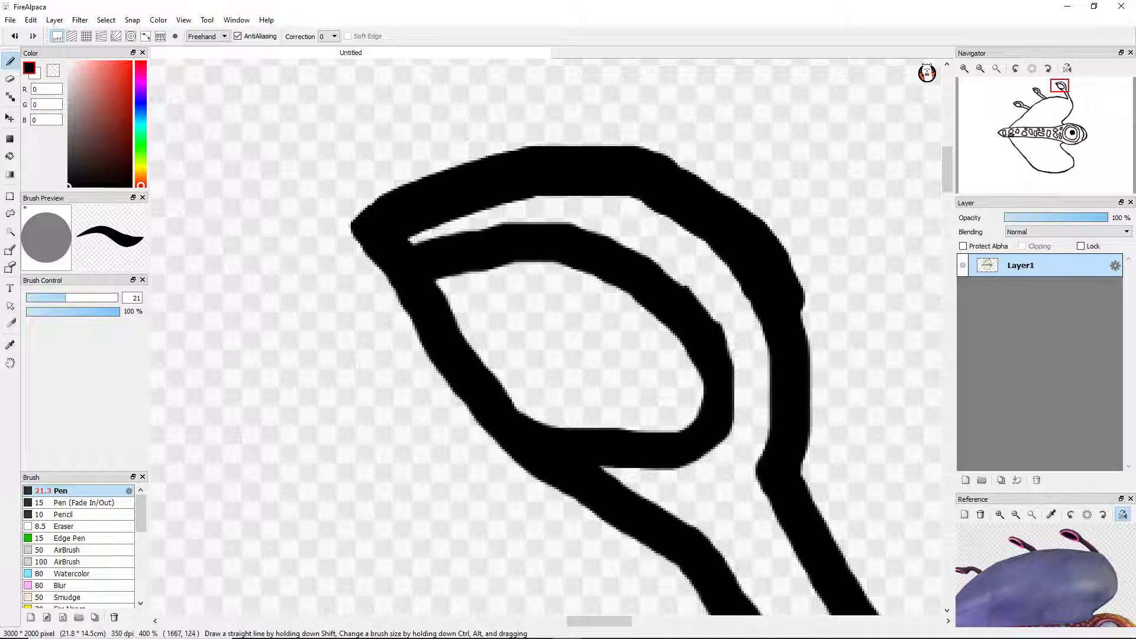
{"action": "scroll", "coordinate": [588, 450], "scroll_direction": "down", "scroll_amount": 5}
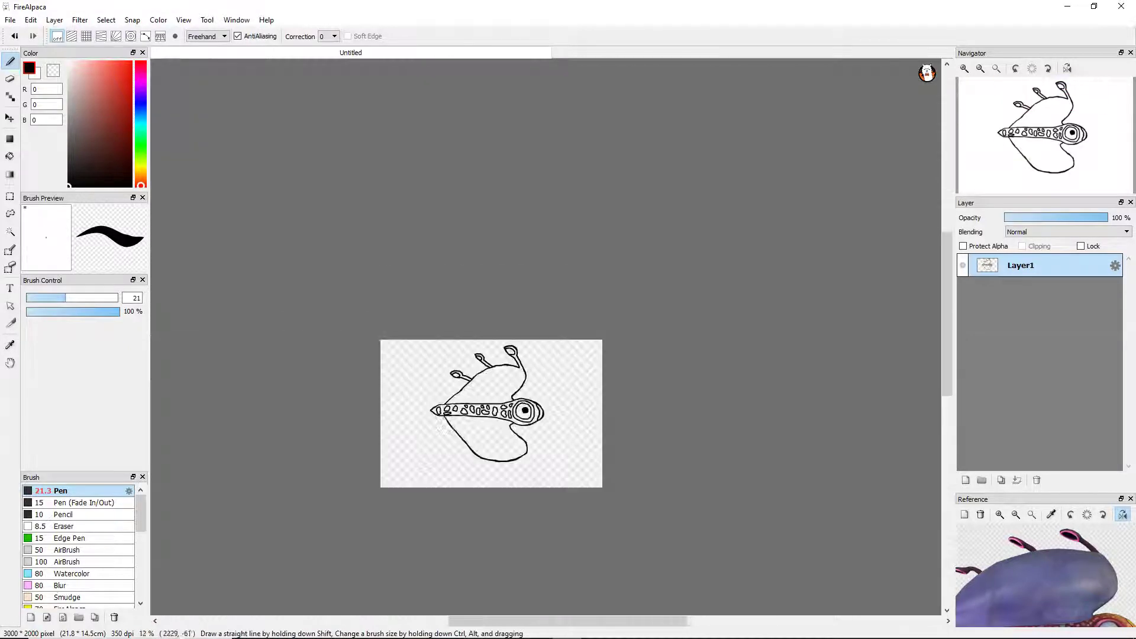
{"action": "scroll", "coordinate": [588, 450], "scroll_direction": "up", "scroll_amount": 2}
{"action": "scroll", "coordinate": [586, 453], "scroll_direction": "up", "scroll_amount": 3}
{"action": "left_click_drag", "start_coordinate": [523, 349], "coordinate": [508, 528]}
{"action": "scroll", "coordinate": [473, 314], "scroll_direction": "down", "scroll_amount": 2}
{"action": "scroll", "coordinate": [473, 314], "scroll_direction": "down", "scroll_amount": 3}
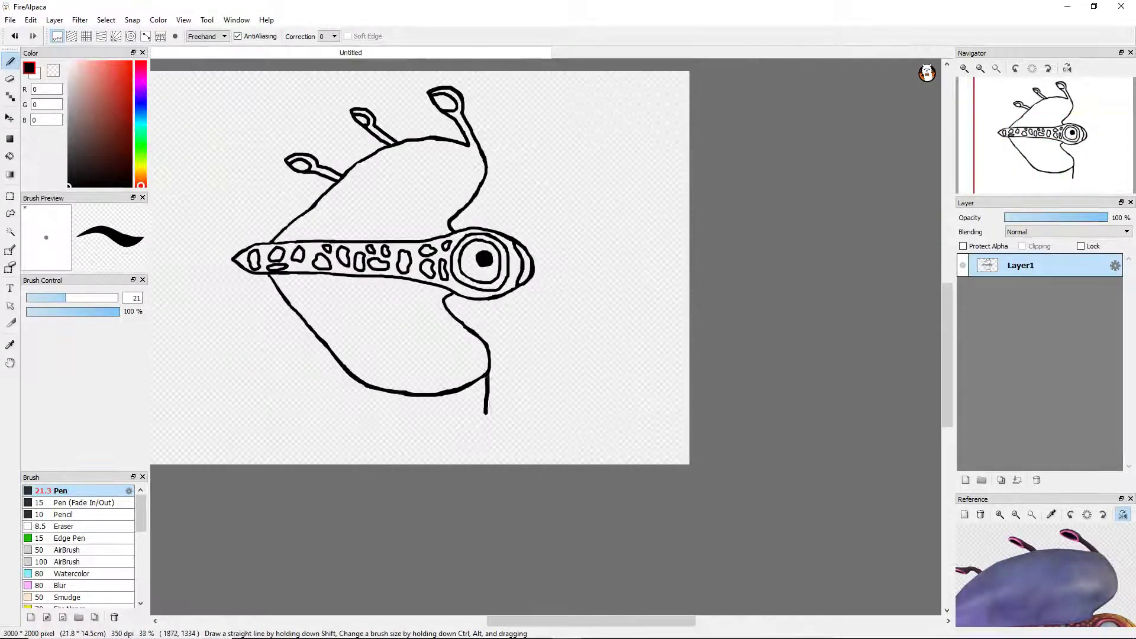
{"action": "key", "text": "ctrl+z"}
{"action": "scroll", "coordinate": [473, 314], "scroll_direction": "up", "scroll_amount": 4}
{"action": "mouse_move", "coordinate": [536, 175]}
{"action": "left_mouse_down"}
{"action": "mouse_move", "coordinate": [490, 376]}
{"action": "mouse_move", "coordinate": [488, 478]}
{"action": "left_mouse_up"}
{"action": "key", "text": "ctrl+z"}
Draw the lower leg nearest the eye with a leaf-shaped tip and two sides running up to the wing's edge.
{"action": "mouse_move", "coordinate": [533, 188]}
{"action": "left_mouse_down"}
{"action": "mouse_move", "coordinate": [504, 340]}
{"action": "mouse_move", "coordinate": [530, 367]}
{"action": "mouse_move", "coordinate": [536, 438]}
{"action": "mouse_move", "coordinate": [514, 470]}
{"action": "left_mouse_up"}
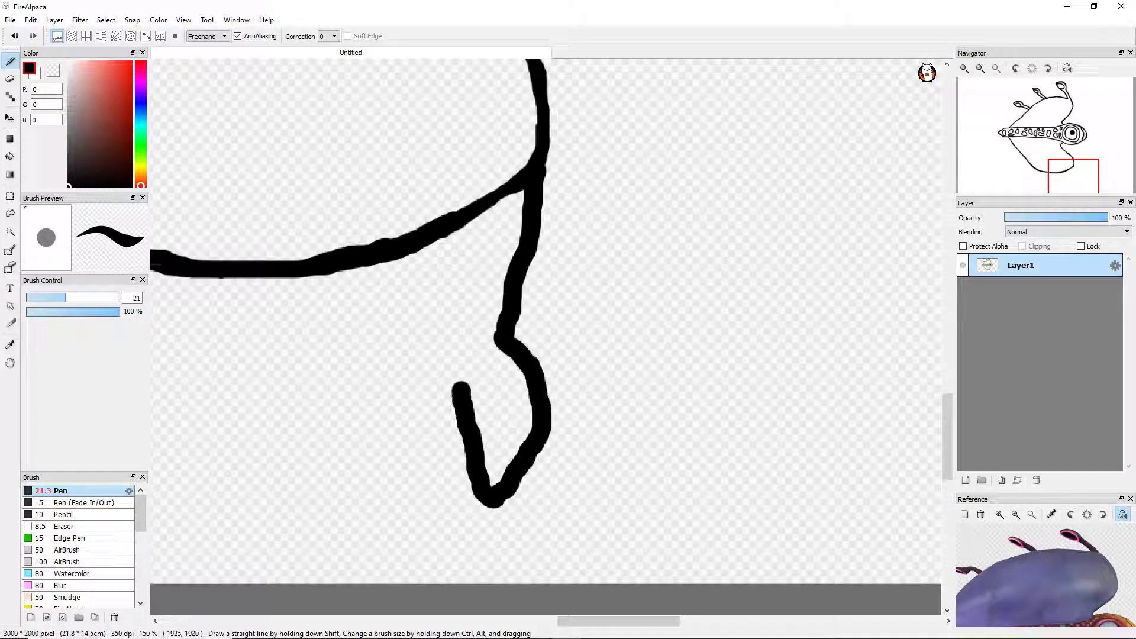
{"action": "left_click_drag", "start_coordinate": [465, 349], "coordinate": [488, 255]}
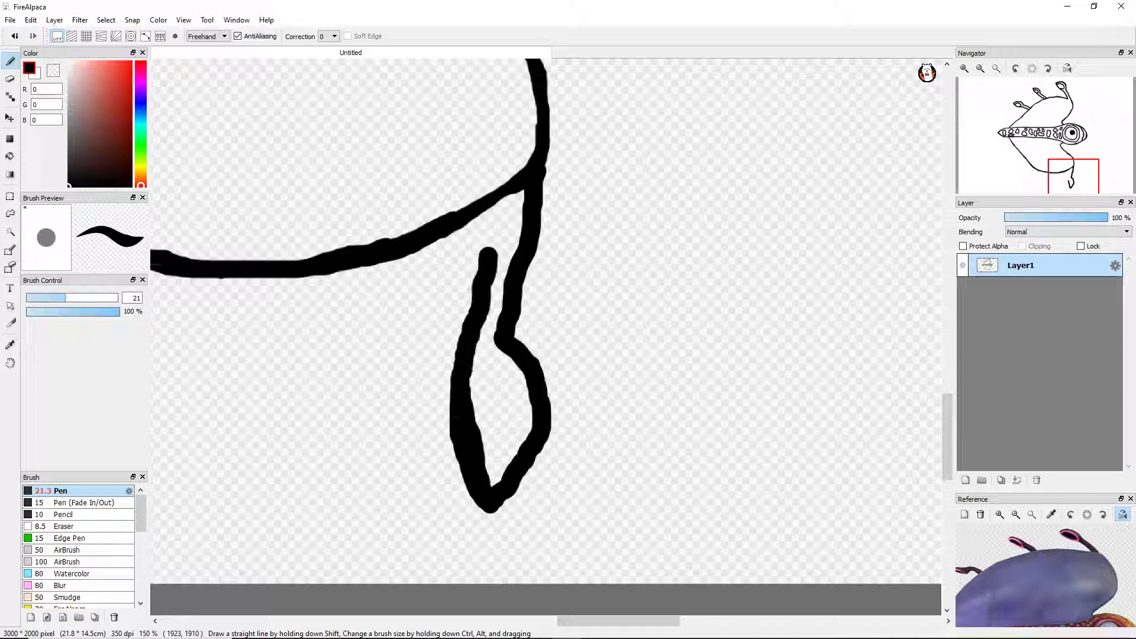
Erase the piece of wing outline between the two sides of the lower leg nearest the eye.
{"action": "key", "text": "e"}
{"action": "scroll", "coordinate": [499, 163], "scroll_direction": "up", "scroll_amount": 3}
{"action": "mouse_move", "coordinate": [533, 174]}
{"action": "left_mouse_down"}
{"action": "mouse_move", "coordinate": [532, 234]}
{"action": "mouse_move", "coordinate": [556, 234]}
{"action": "mouse_move", "coordinate": [504, 284]}
{"action": "left_mouse_up"}
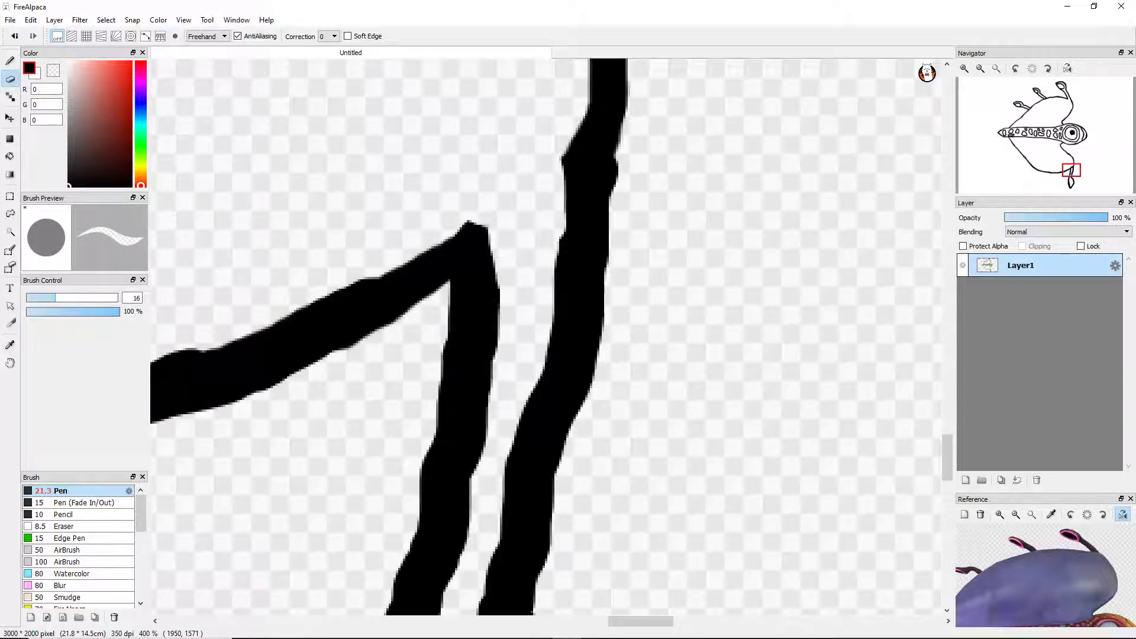
{"action": "scroll", "coordinate": [449, 332], "scroll_direction": "down", "scroll_amount": 3}
{"action": "scroll", "coordinate": [450, 331], "scroll_direction": "up", "scroll_amount": 3}
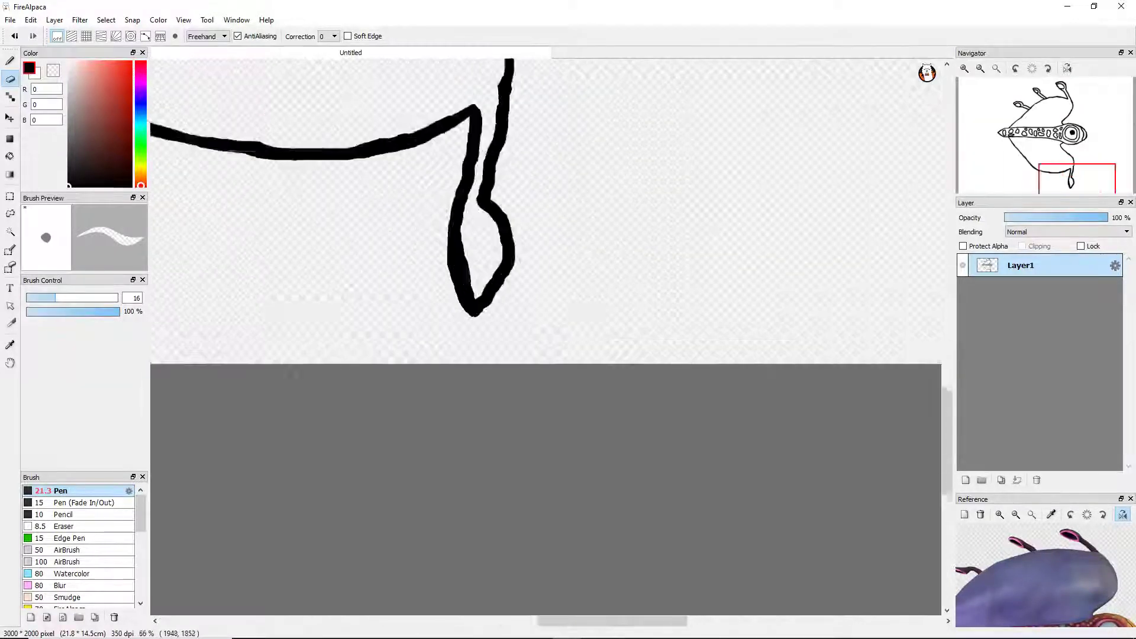
Switch back to the Pen and draw the inner line inside the lower leg's leaf-shaped tip.
{"action": "key", "text": "b"}
{"action": "scroll", "coordinate": [414, 467], "scroll_direction": "up", "scroll_amount": 1}
{"action": "mouse_move", "coordinate": [435, 426]}
{"action": "left_mouse_down"}
{"action": "mouse_move", "coordinate": [473, 491]}
{"action": "mouse_move", "coordinate": [523, 263]}
{"action": "mouse_move", "coordinate": [390, 95]}
{"action": "left_mouse_up"}
{"action": "scroll", "coordinate": [414, 295], "scroll_direction": "down", "scroll_amount": 5}
{"action": "scroll", "coordinate": [378, 296], "scroll_direction": "up", "scroll_amount": 3}
{"action": "scroll", "coordinate": [378, 296], "scroll_direction": "down", "scroll_amount": 2}
{"action": "scroll", "coordinate": [379, 331], "scroll_direction": "down", "scroll_amount": 1}
{"action": "scroll", "coordinate": [379, 331], "scroll_direction": "up", "scroll_amount": 4}
{"action": "scroll", "coordinate": [379, 331], "scroll_direction": "down", "scroll_amount": 3}
{"action": "scroll", "coordinate": [414, 414], "scroll_direction": "up", "scroll_amount": 3}
Redraw the lower wing's outer edge as a fuller curve outside the existing line toward the pointed body end.
{"action": "left_click_drag", "start_coordinate": [220, 366], "coordinate": [417, 488]}
{"action": "scroll", "coordinate": [417, 488], "scroll_direction": "down", "scroll_amount": 2}
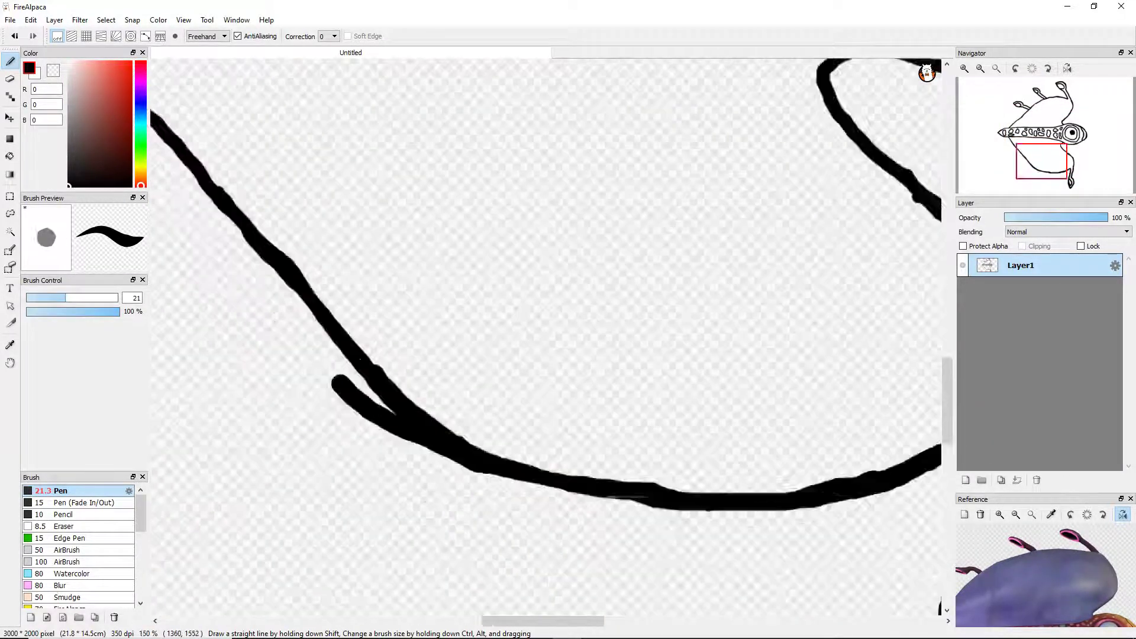
{"action": "scroll", "coordinate": [417, 488], "scroll_direction": "up", "scroll_amount": 2}
{"action": "scroll", "coordinate": [417, 488], "scroll_direction": "down", "scroll_amount": 1}
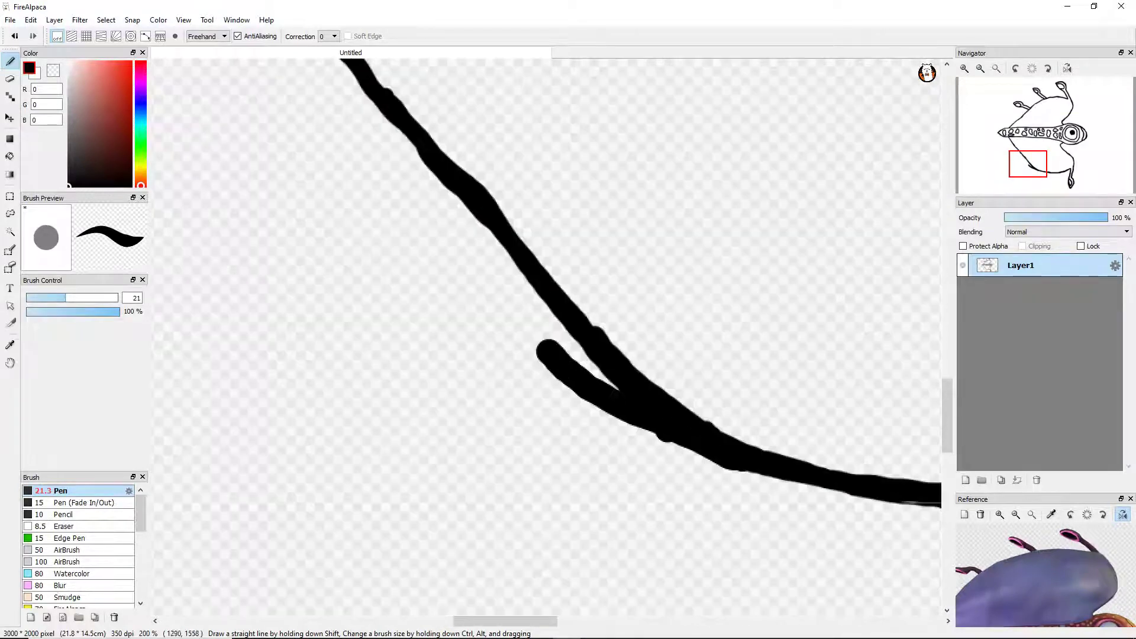
{"action": "key", "text": "ctrl+z"}
{"action": "mouse_move", "coordinate": [559, 350]}
{"action": "left_mouse_down"}
{"action": "mouse_move", "coordinate": [419, 205]}
{"action": "mouse_move", "coordinate": [390, 125]}
{"action": "left_mouse_up"}
{"action": "scroll", "coordinate": [390, 124], "scroll_direction": "down", "scroll_amount": 1}
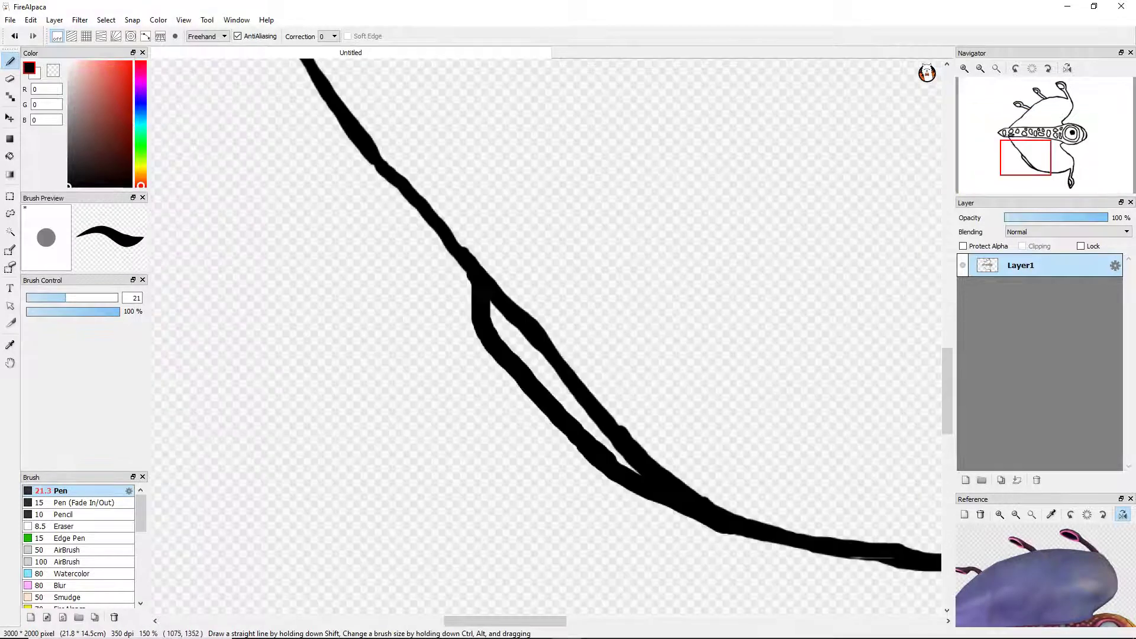
{"action": "mouse_move", "coordinate": [491, 322]}
{"action": "left_mouse_down"}
{"action": "mouse_move", "coordinate": [411, 233]}
{"action": "mouse_move", "coordinate": [376, 157]}
{"action": "left_mouse_up"}
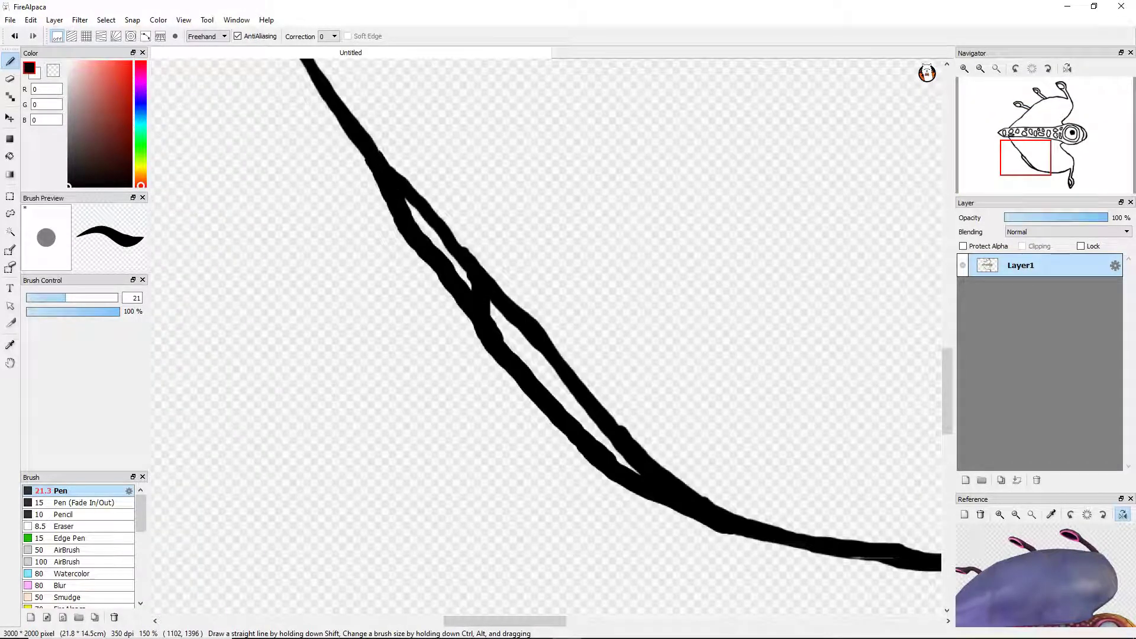
Erase the old inner edge line of the lower wing, leaving only the new outer curve.
{"action": "key", "text": "e"}
{"action": "scroll", "coordinate": [529, 261], "scroll_direction": "up", "scroll_amount": 2}
{"action": "left_click_drag", "start_coordinate": [618, 494], "coordinate": [331, 169]}
{"action": "left_click_drag", "start_coordinate": [269, 83], "coordinate": [580, 417]}
{"action": "left_click", "coordinate": [504, 331]}
{"action": "scroll", "coordinate": [505, 331], "scroll_direction": "down", "scroll_amount": 3}
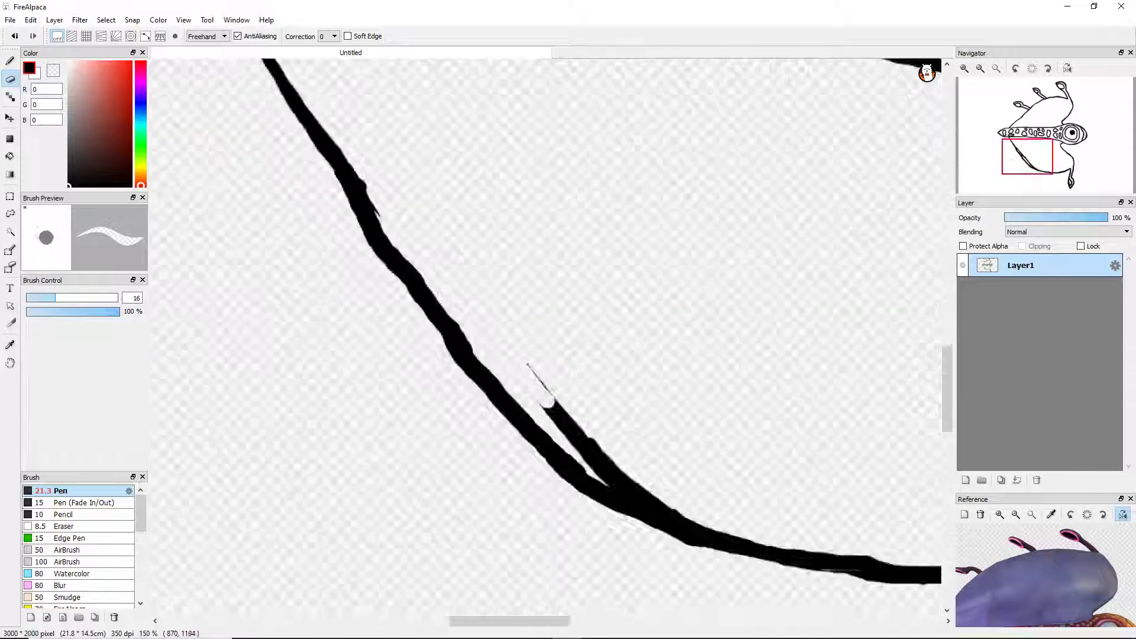
{"action": "scroll", "coordinate": [514, 237], "scroll_direction": "up", "scroll_amount": 3}
{"action": "left_click", "coordinate": [510, 273]}
{"action": "scroll", "coordinate": [510, 274], "scroll_direction": "down", "scroll_amount": 3}
{"action": "scroll", "coordinate": [473, 172], "scroll_direction": "up", "scroll_amount": 2}
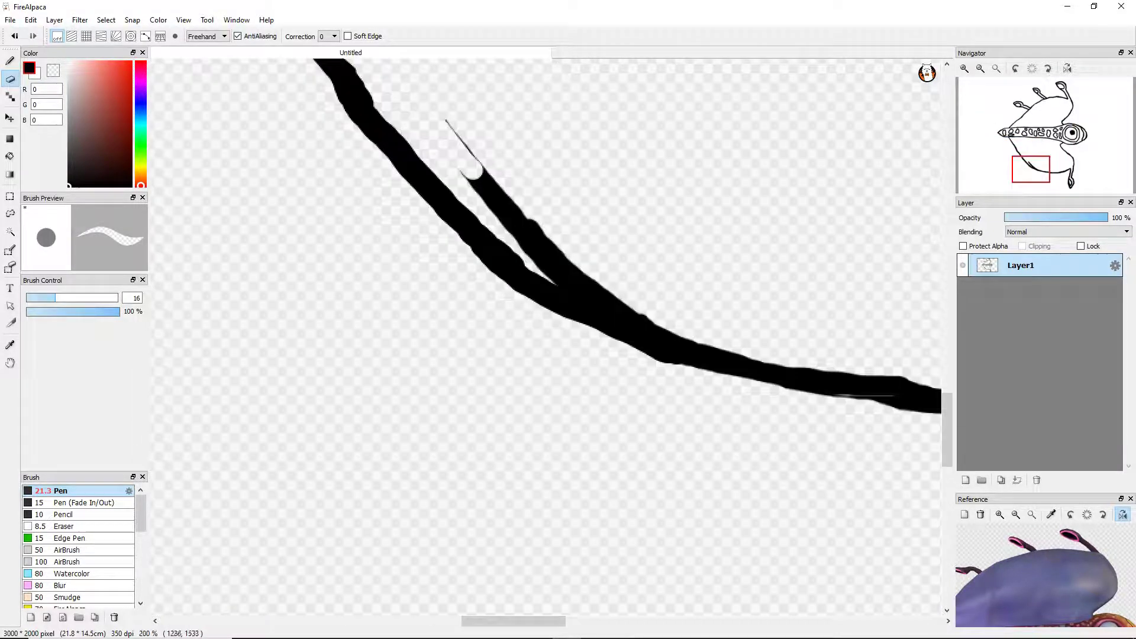
{"action": "mouse_move", "coordinate": [473, 171]}
{"action": "left_mouse_down"}
{"action": "mouse_move", "coordinate": [545, 278]}
{"action": "mouse_move", "coordinate": [710, 352]}
{"action": "left_mouse_up"}
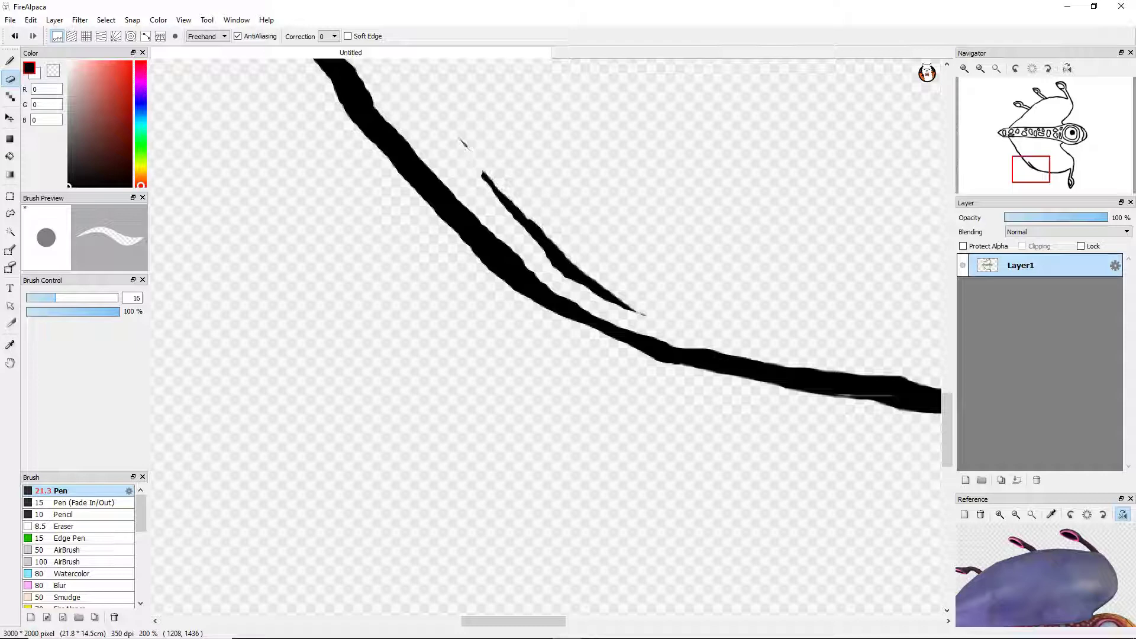
{"action": "left_click_drag", "start_coordinate": [461, 141], "coordinate": [645, 313]}
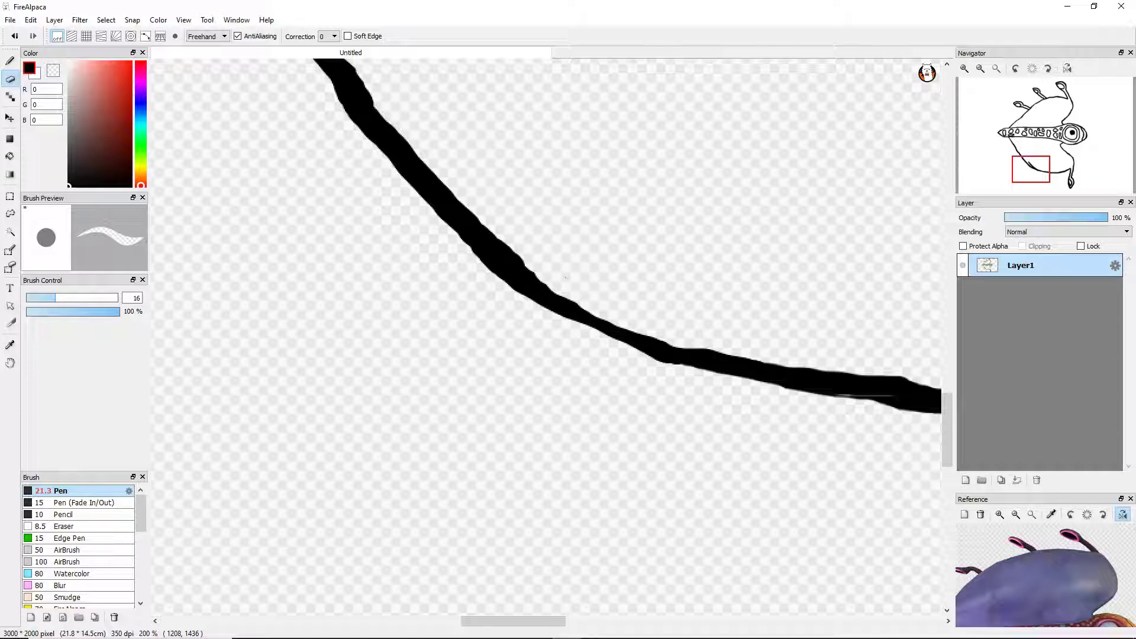
{"action": "scroll", "coordinate": [740, 339], "scroll_direction": "down", "scroll_amount": 3}
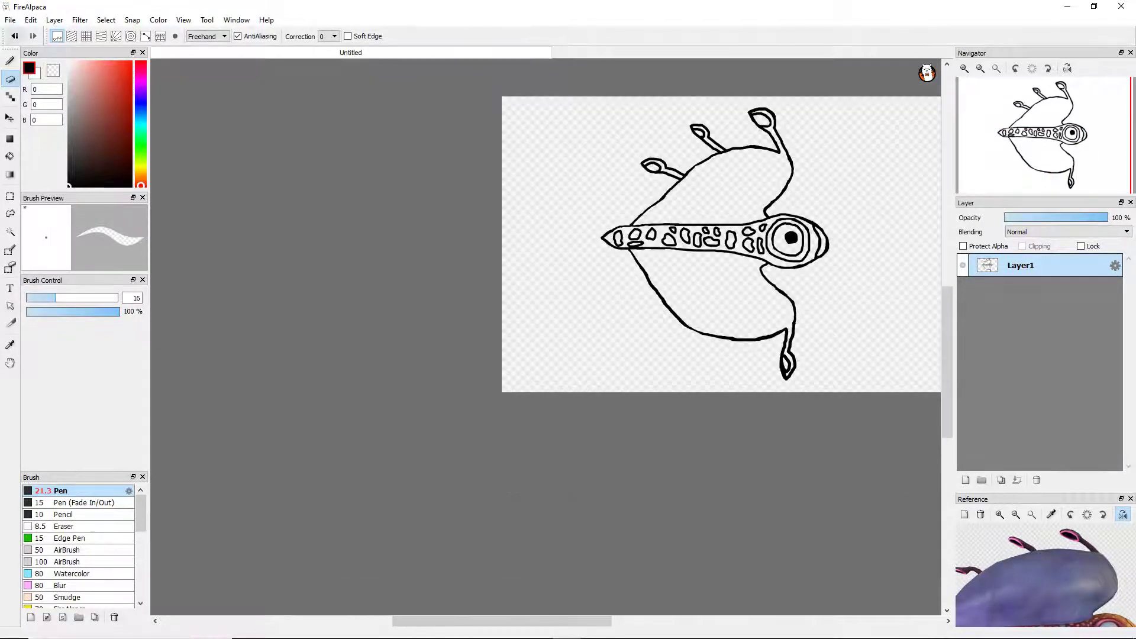
Start the lower middle leg with a short Pen stroke beneath the wing and redraw the wing edge across the finished leg's joint.
{"action": "key", "text": "b"}
{"action": "scroll", "coordinate": [748, 339], "scroll_direction": "up", "scroll_amount": 3}
{"action": "left_click_drag", "start_coordinate": [740, 351], "coordinate": [730, 375]}
{"action": "scroll", "coordinate": [730, 375], "scroll_direction": "up", "scroll_amount": 2}
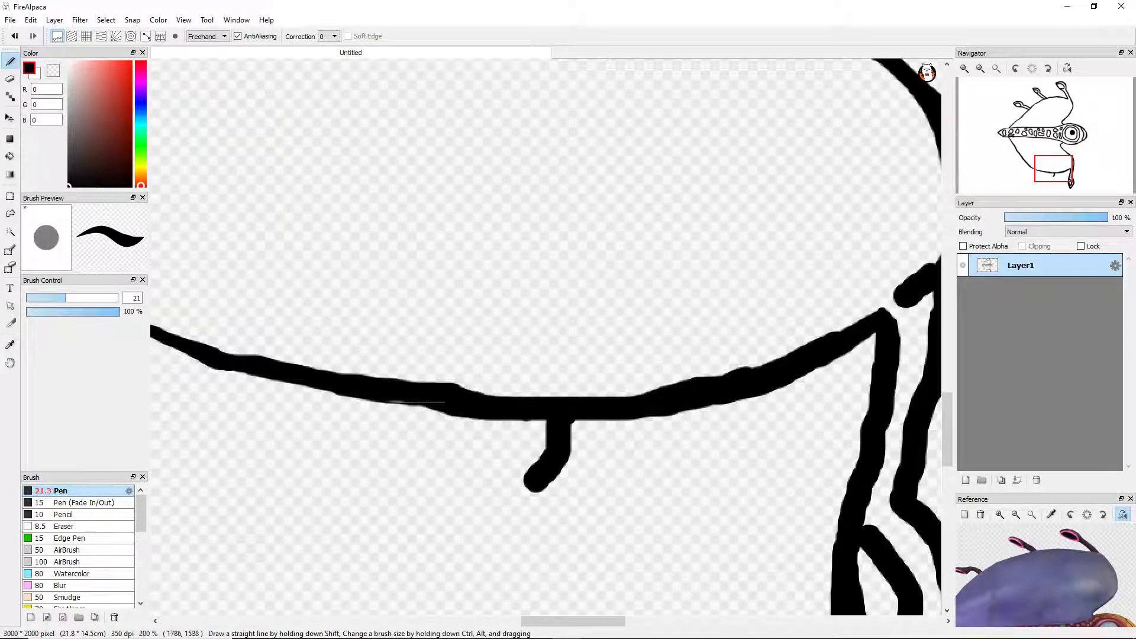
{"action": "scroll", "coordinate": [695, 261], "scroll_direction": "down", "scroll_amount": 2}
{"action": "scroll", "coordinate": [700, 248], "scroll_direction": "up", "scroll_amount": 3}
{"action": "left_click_drag", "start_coordinate": [743, 266], "coordinate": [648, 374]}
{"action": "scroll", "coordinate": [648, 373], "scroll_direction": "down", "scroll_amount": 3}
{"action": "scroll", "coordinate": [669, 385], "scroll_direction": "up", "scroll_amount": 2}
{"action": "scroll", "coordinate": [651, 373], "scroll_direction": "down", "scroll_amount": 4}
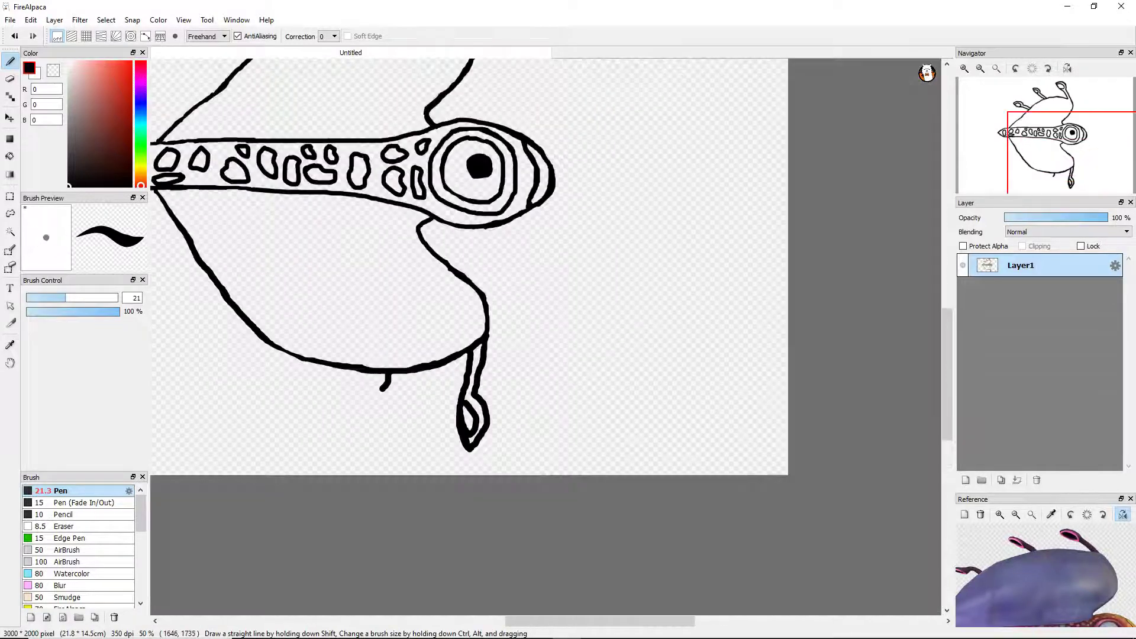
Erase the short leg stroke beneath the lower wing and fill the wing edge back in with the Pen.
{"action": "scroll", "coordinate": [384, 382], "scroll_direction": "up", "scroll_amount": 5}
{"action": "key", "text": "e"}
{"action": "mouse_move", "coordinate": [439, 293]}
{"action": "left_mouse_down"}
{"action": "mouse_move", "coordinate": [395, 354]}
{"action": "mouse_move", "coordinate": [455, 308]}
{"action": "left_mouse_up"}
{"action": "key", "text": "ctrl+z"}
{"action": "mouse_move", "coordinate": [367, 311]}
{"action": "left_mouse_down"}
{"action": "mouse_move", "coordinate": [414, 379]}
{"action": "mouse_move", "coordinate": [415, 361]}
{"action": "left_mouse_up"}
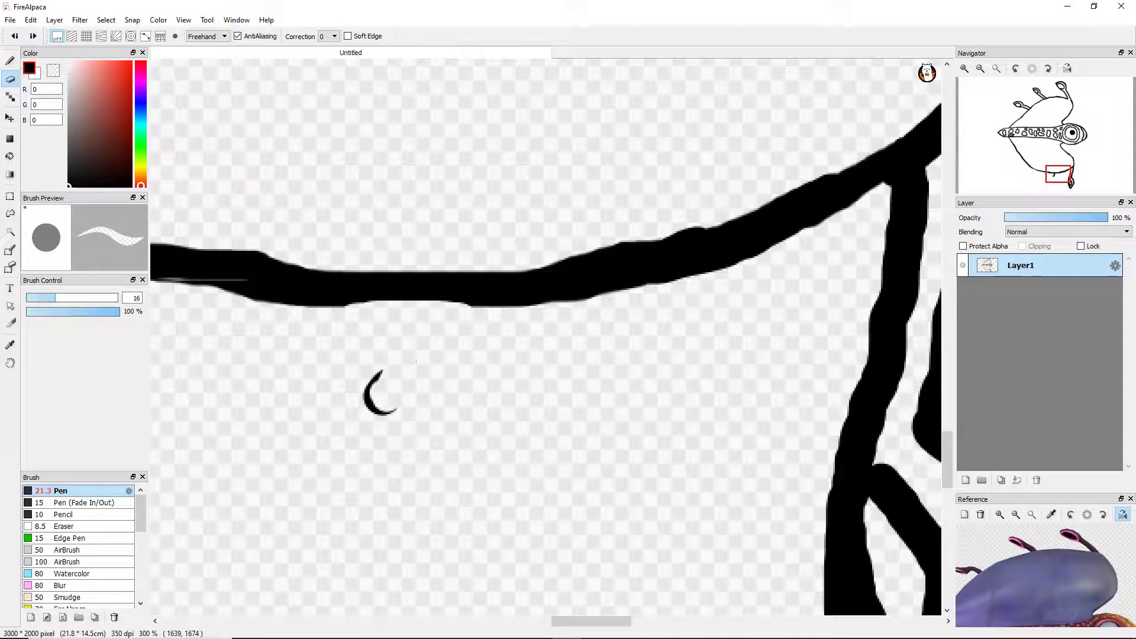
{"action": "key", "text": "b"}
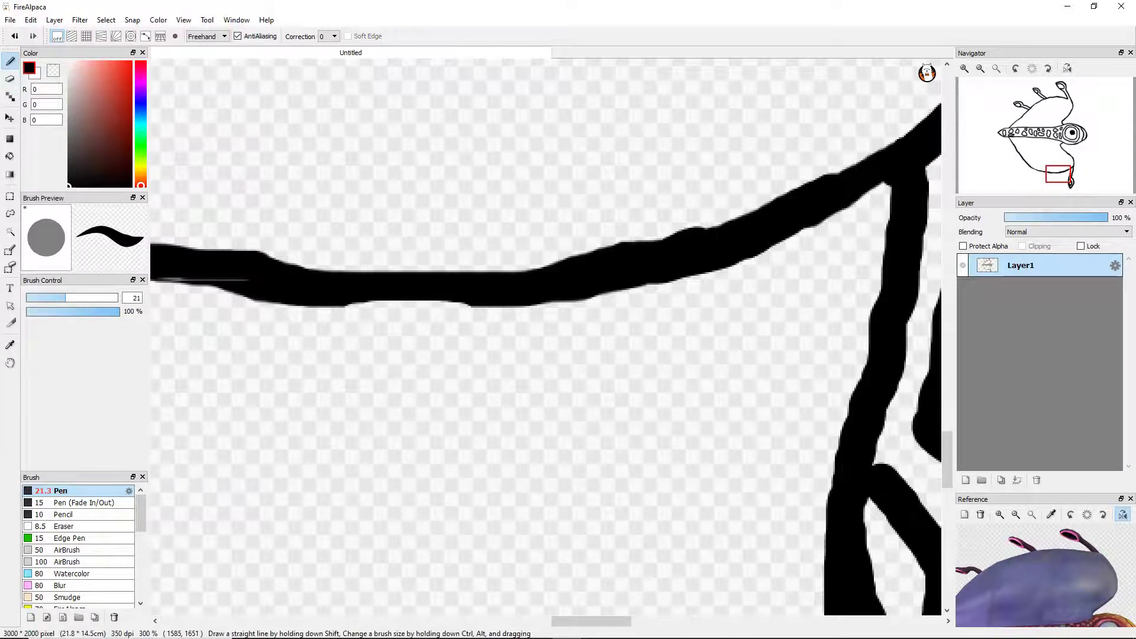
{"action": "left_click_drag", "start_coordinate": [308, 293], "coordinate": [441, 291]}
{"action": "scroll", "coordinate": [686, 278], "scroll_direction": "down", "scroll_amount": 4}
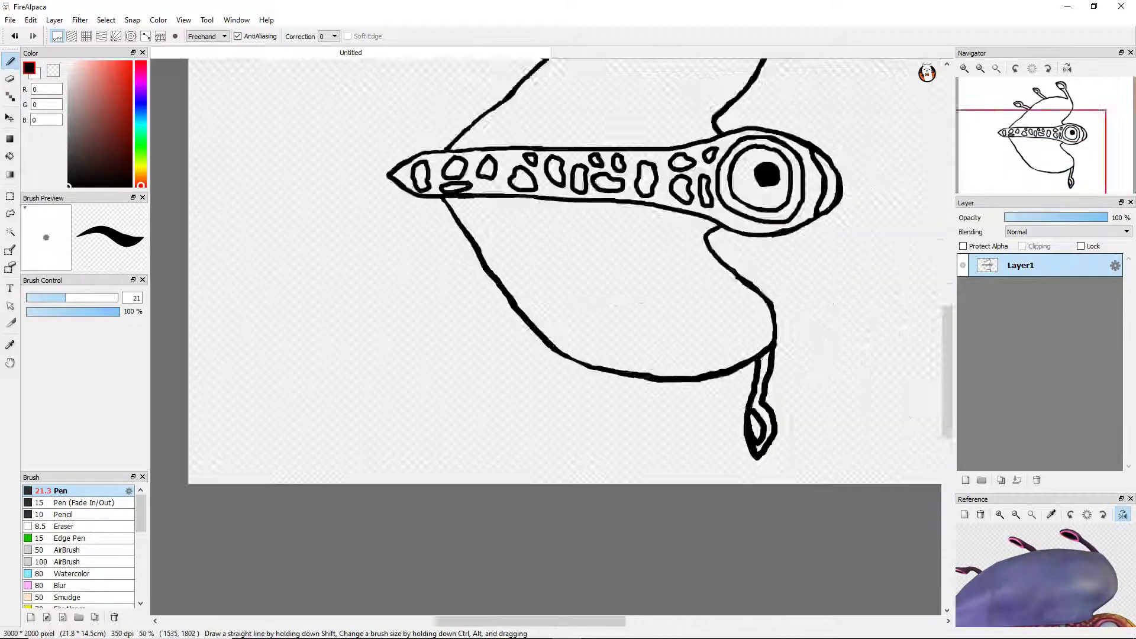
Draw the first side of the lower middle leg slanting down from the lower wing's edge toward the pointed body end.
{"action": "scroll", "coordinate": [686, 278], "scroll_direction": "up", "scroll_amount": 3}
{"action": "left_click_drag", "start_coordinate": [695, 278], "coordinate": [598, 357]}
{"action": "key", "text": "ctrl+z"}
{"action": "mouse_move", "coordinate": [691, 299]}
{"action": "left_mouse_down"}
{"action": "mouse_move", "coordinate": [638, 375]}
{"action": "mouse_move", "coordinate": [571, 432]}
{"action": "left_mouse_up"}
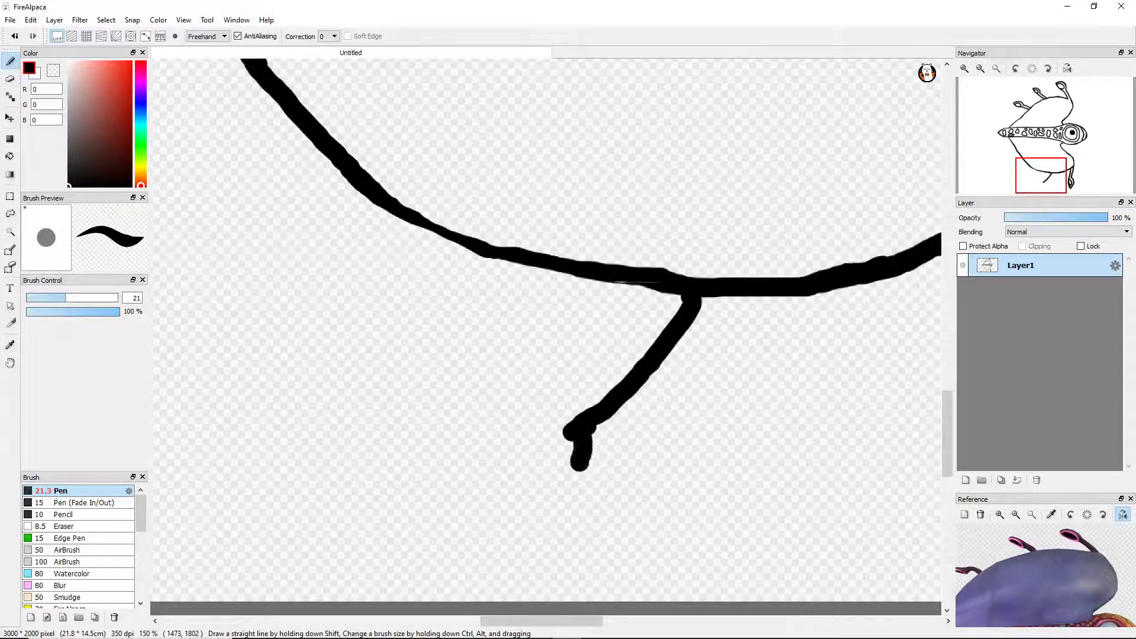
{"action": "key", "text": "ctrl+z"}
{"action": "scroll", "coordinate": [577, 438], "scroll_direction": "up", "scroll_amount": 5}
{"action": "left_click_drag", "start_coordinate": [568, 361], "coordinate": [550, 612]}
{"action": "scroll", "coordinate": [550, 612], "scroll_direction": "down", "scroll_amount": 5}
{"action": "scroll", "coordinate": [567, 461], "scroll_direction": "up", "scroll_amount": 1}
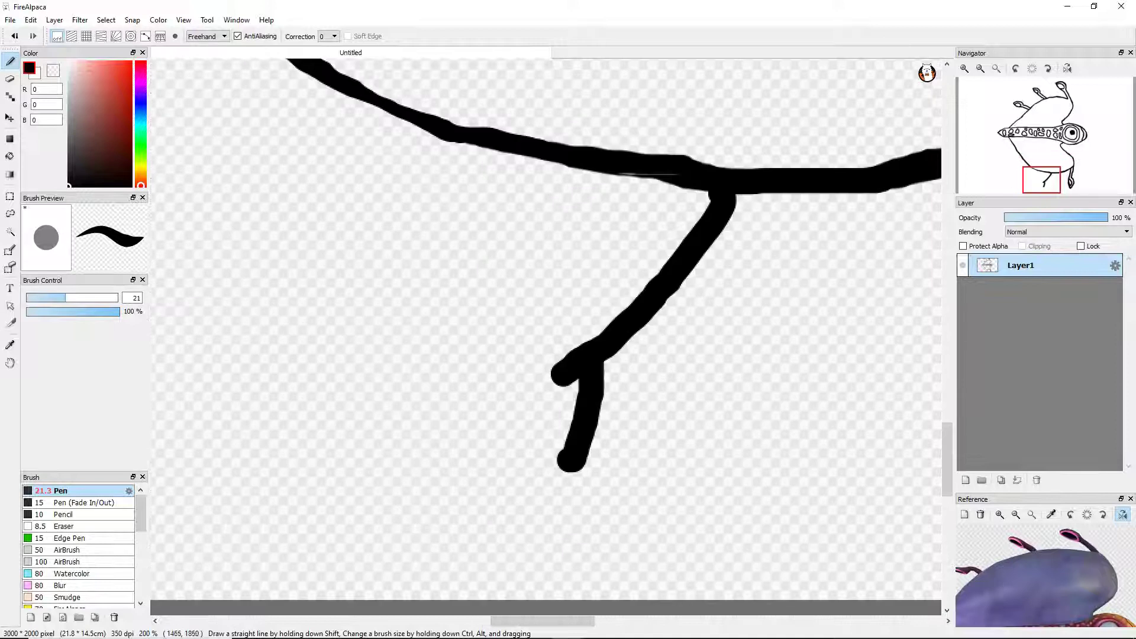
{"action": "key", "text": "ctrl+z"}
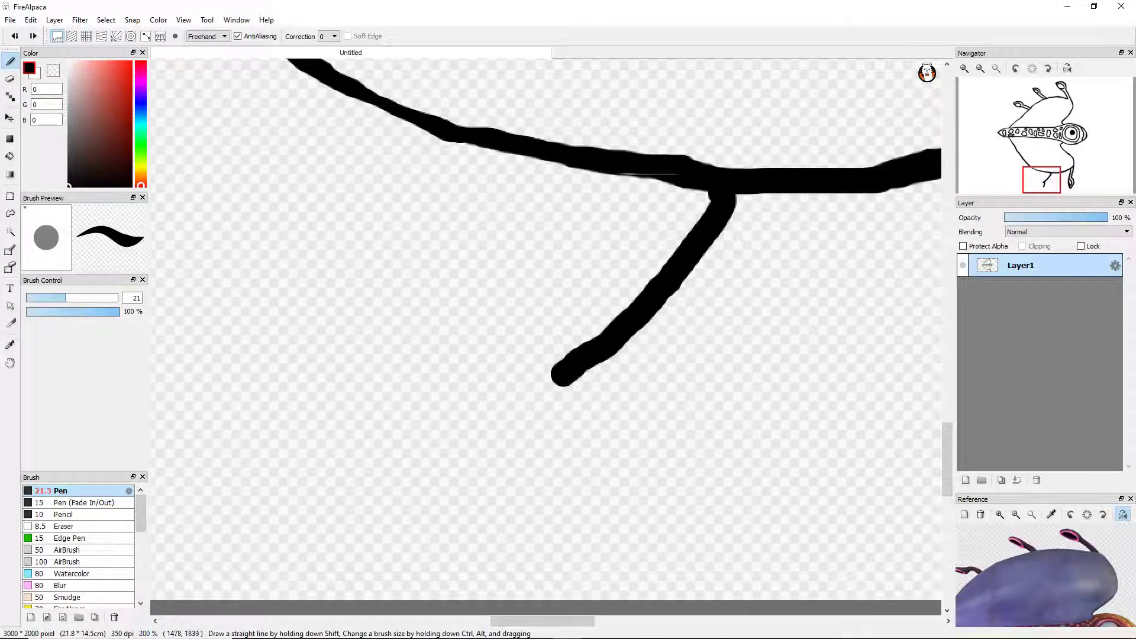
{"action": "mouse_move", "coordinate": [601, 364]}
{"action": "left_mouse_down"}
{"action": "mouse_move", "coordinate": [546, 495]}
{"action": "mouse_move", "coordinate": [509, 511]}
{"action": "mouse_move", "coordinate": [416, 512]}
{"action": "mouse_move", "coordinate": [509, 343]}
{"action": "left_mouse_up"}
{"action": "key", "text": "ctrl+z"}
{"action": "left_click_drag", "start_coordinate": [603, 361], "coordinate": [544, 511]}
{"action": "key", "text": "ctrl+z"}
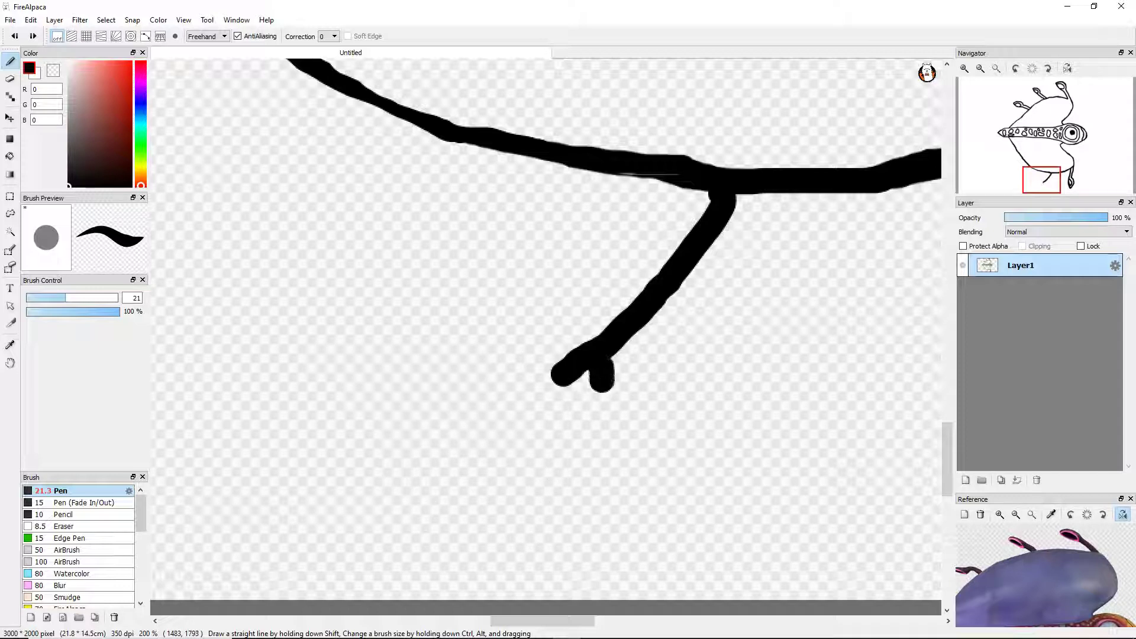
Draw the lower middle leg's leaf-shaped tip and its second side joining the wing's edge.
{"action": "mouse_move", "coordinate": [598, 361]}
{"action": "left_mouse_down"}
{"action": "mouse_move", "coordinate": [615, 453]}
{"action": "mouse_move", "coordinate": [596, 500]}
{"action": "mouse_move", "coordinate": [477, 555]}
{"action": "mouse_move", "coordinate": [468, 414]}
{"action": "left_mouse_up"}
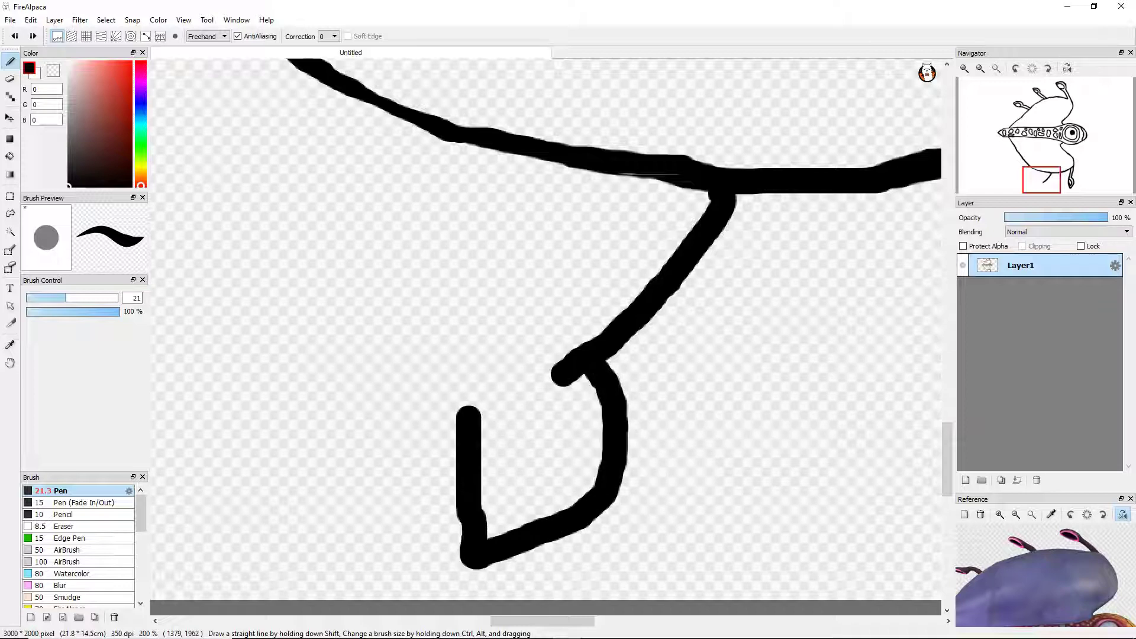
{"action": "mouse_move", "coordinate": [515, 357]}
{"action": "left_mouse_down"}
{"action": "mouse_move", "coordinate": [637, 240]}
{"action": "mouse_move", "coordinate": [672, 180]}
{"action": "left_mouse_up"}
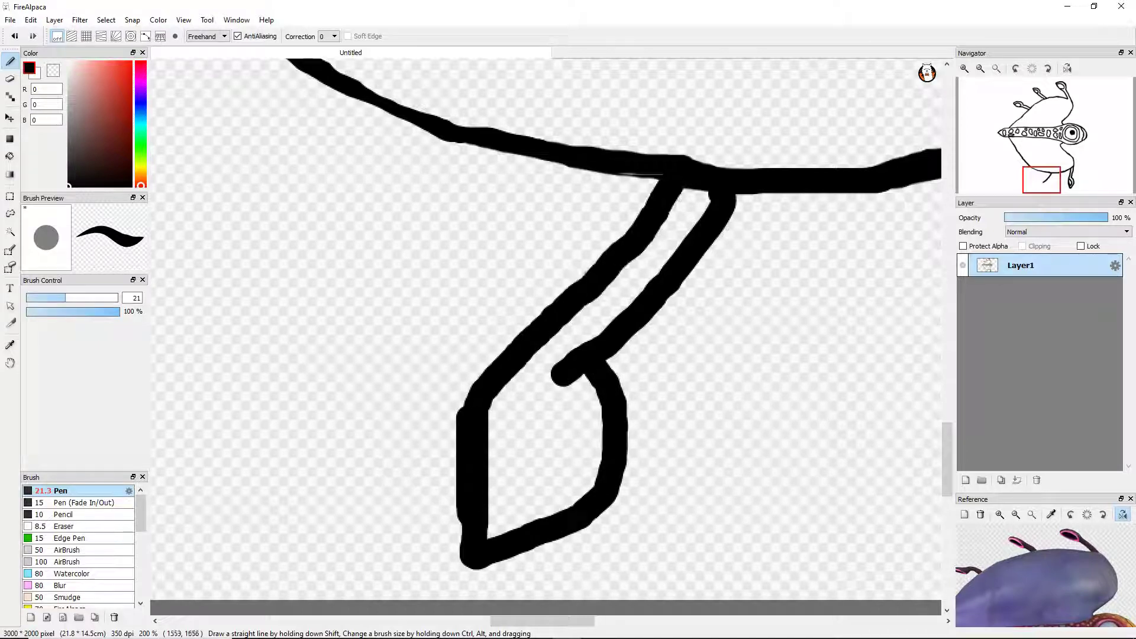
Erase the overhanging stub and smooth the joint where the lower middle leg meets its tip.
{"action": "scroll", "coordinate": [601, 365], "scroll_direction": "up", "scroll_amount": 4}
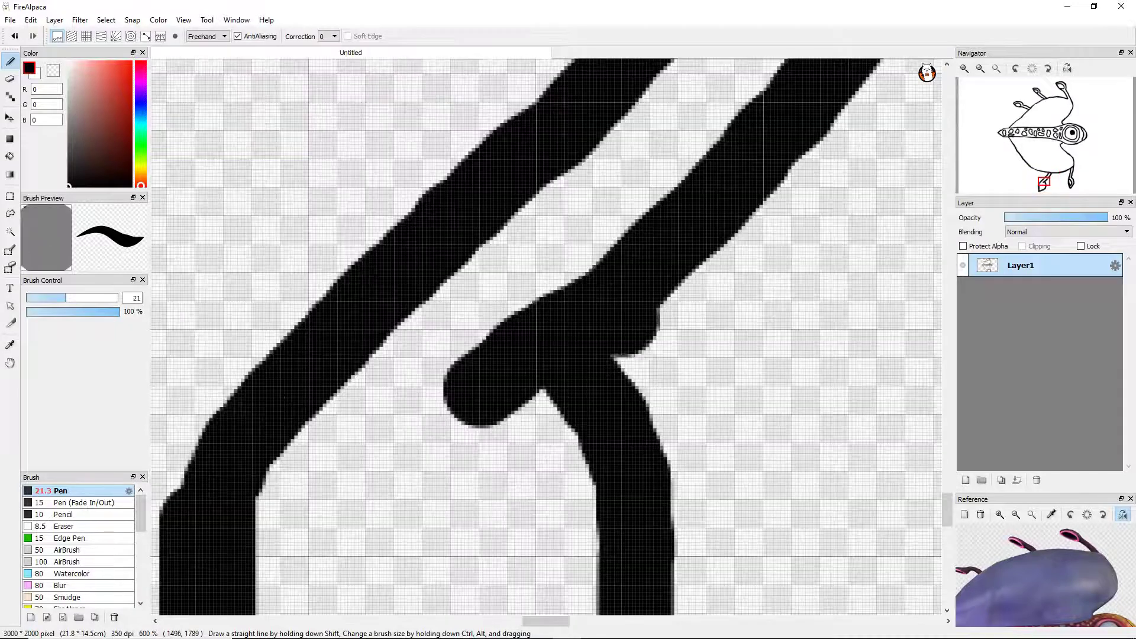
{"action": "key", "text": "e"}
{"action": "mouse_move", "coordinate": [568, 284]}
{"action": "left_mouse_down"}
{"action": "mouse_move", "coordinate": [556, 509]}
{"action": "mouse_move", "coordinate": [507, 367]}
{"action": "mouse_move", "coordinate": [597, 272]}
{"action": "left_mouse_up"}
{"action": "scroll", "coordinate": [592, 355], "scroll_direction": "down", "scroll_amount": 4}
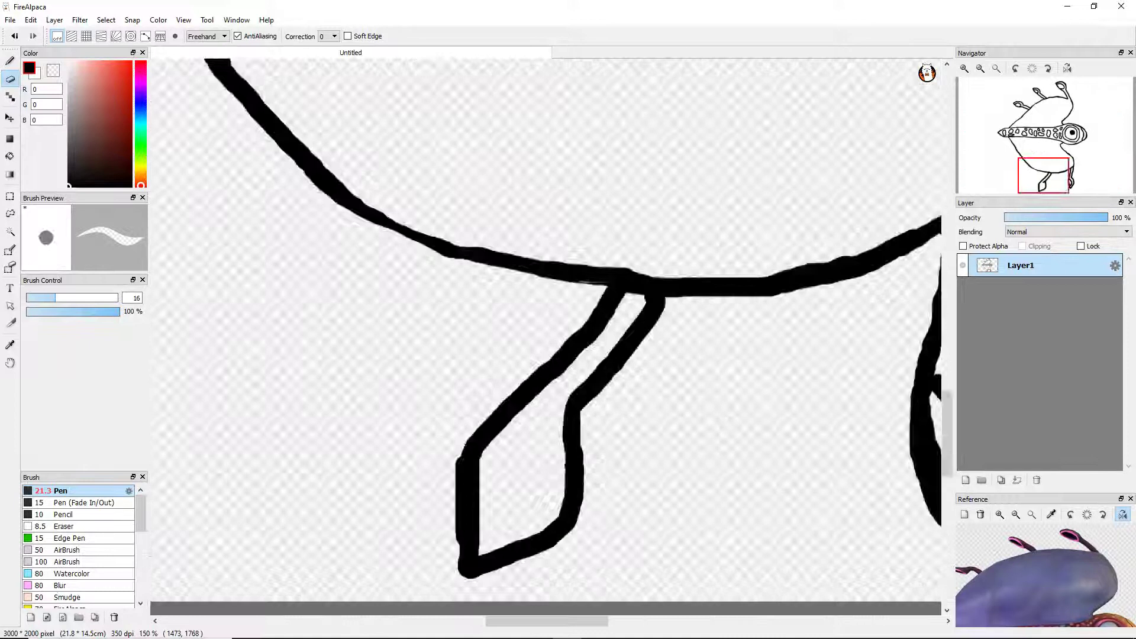
{"action": "scroll", "coordinate": [592, 355], "scroll_direction": "up", "scroll_amount": 2}
{"action": "scroll", "coordinate": [591, 355], "scroll_direction": "down", "scroll_amount": 3}
{"action": "scroll", "coordinate": [592, 355], "scroll_direction": "up", "scroll_amount": 2}
{"action": "scroll", "coordinate": [532, 414], "scroll_direction": "up", "scroll_amount": 2}
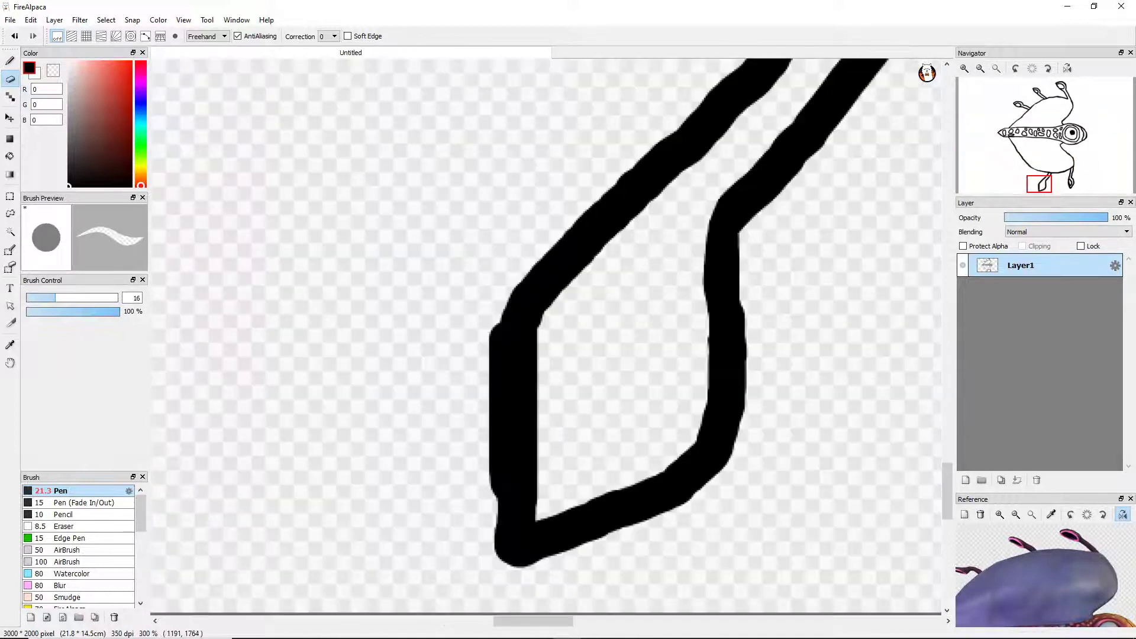
Draw a smoother slanting Pen line along the outer side of the lower middle leg's leaf-shaped tip.
{"action": "key", "text": "b"}
{"action": "mouse_move", "coordinate": [546, 497]}
{"action": "left_mouse_down"}
{"action": "mouse_move", "coordinate": [615, 243]}
{"action": "mouse_move", "coordinate": [680, 115]}
{"action": "left_mouse_up"}
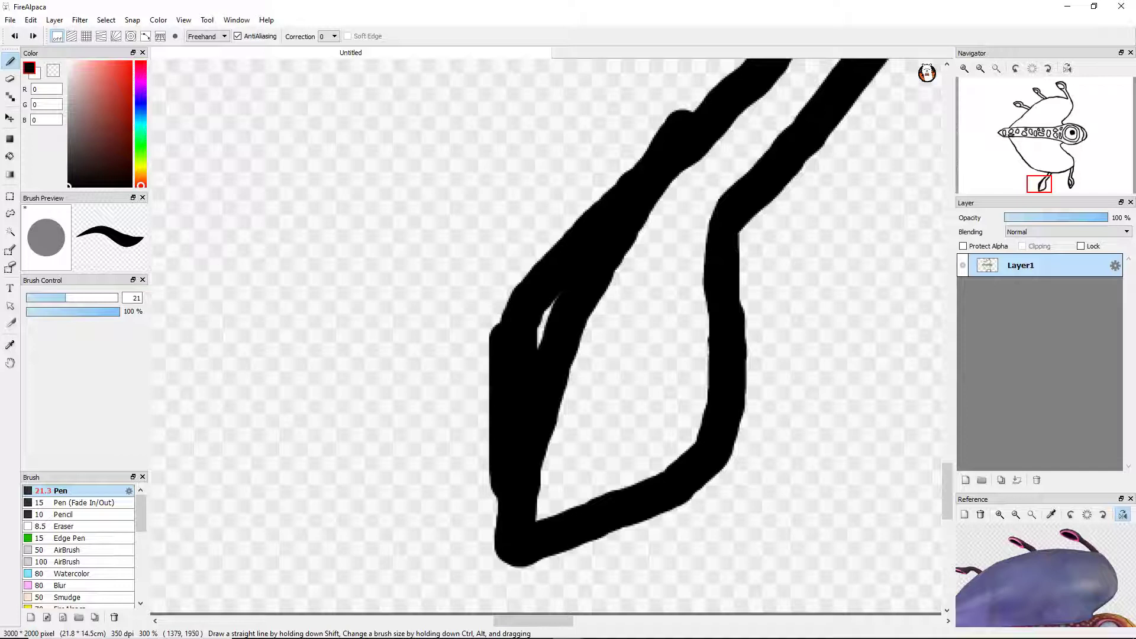
{"action": "mouse_move", "coordinate": [592, 207]}
{"action": "left_mouse_down"}
{"action": "mouse_move", "coordinate": [704, 88]}
{"action": "mouse_move", "coordinate": [613, 161]}
{"action": "mouse_move", "coordinate": [523, 281]}
{"action": "left_mouse_up"}
Erase the old bulging outline outside the new curve on the lower middle leg's tip.
{"action": "key", "text": "e"}
{"action": "key", "text": "b"}
{"action": "key", "text": "e"}
{"action": "left_click_drag", "start_coordinate": [497, 556], "coordinate": [508, 464]}
{"action": "key", "text": "ctrl+z"}
{"action": "left_click_drag", "start_coordinate": [493, 540], "coordinate": [504, 427]}
{"action": "key", "text": "ctrl+z"}
{"action": "mouse_move", "coordinate": [494, 467]}
{"action": "left_mouse_down"}
{"action": "mouse_move", "coordinate": [509, 342]}
{"action": "mouse_move", "coordinate": [548, 220]}
{"action": "mouse_move", "coordinate": [620, 155]}
{"action": "mouse_move", "coordinate": [635, 172]}
{"action": "mouse_move", "coordinate": [594, 198]}
{"action": "left_mouse_up"}
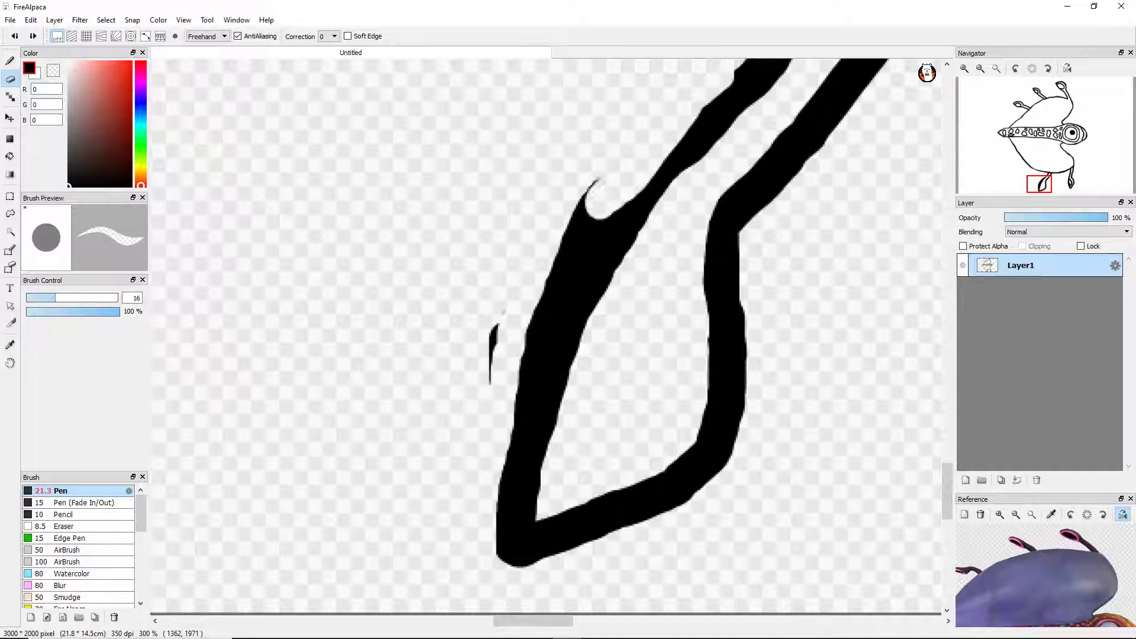
Thicken the lower middle leg's outer line with the Pen and erase the excess black inside its tip.
{"action": "key", "text": "b"}
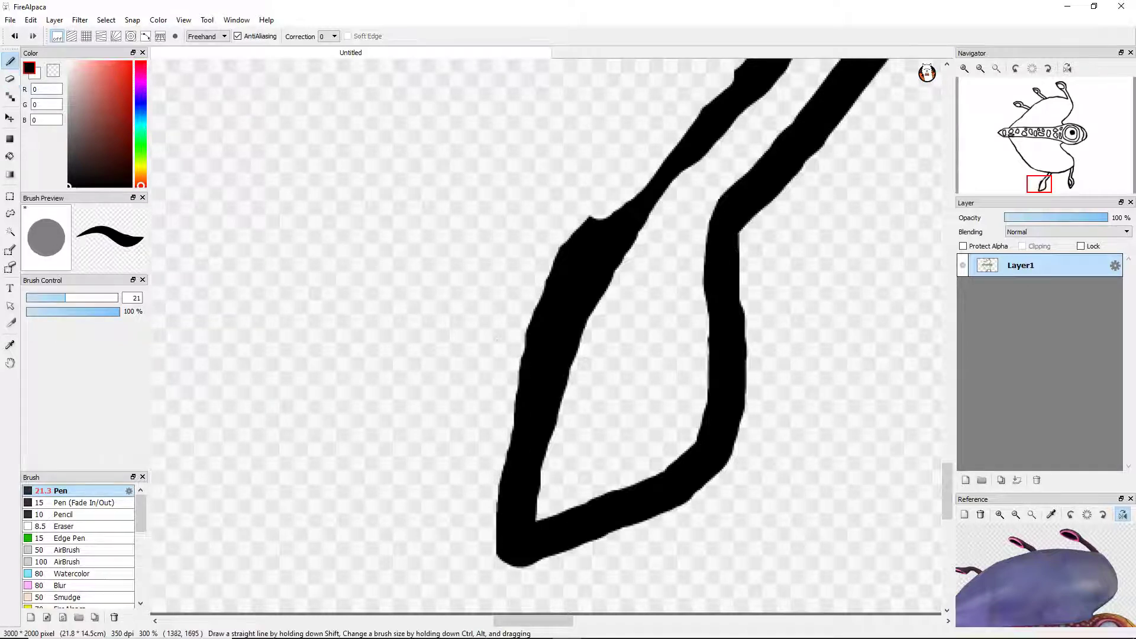
{"action": "left_click_drag", "start_coordinate": [733, 73], "coordinate": [650, 183]}
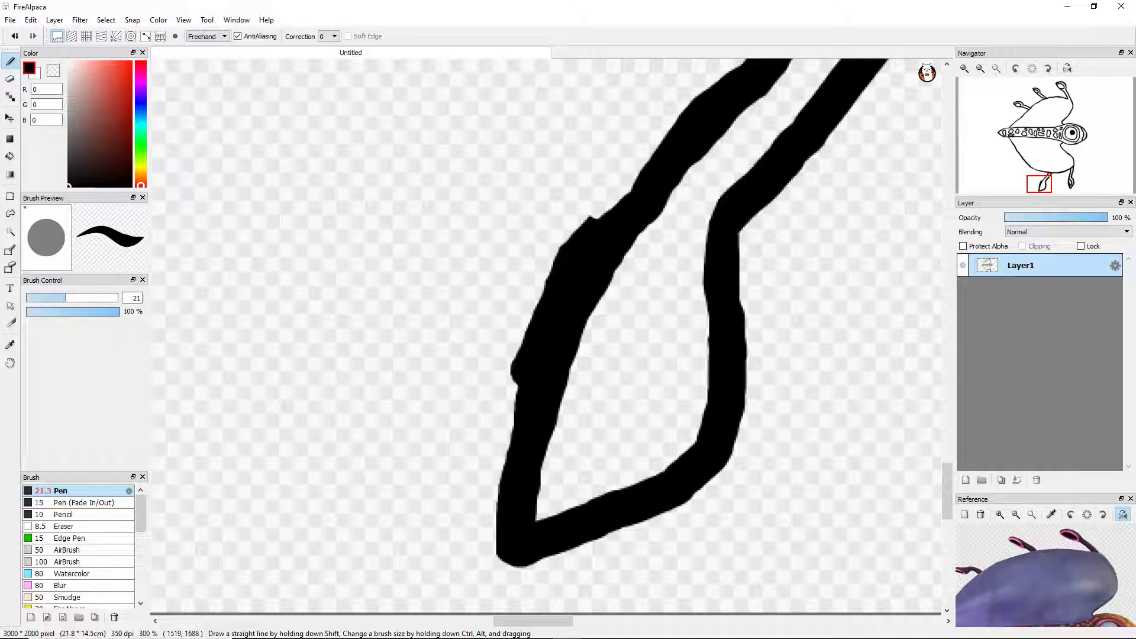
{"action": "key", "text": "e"}
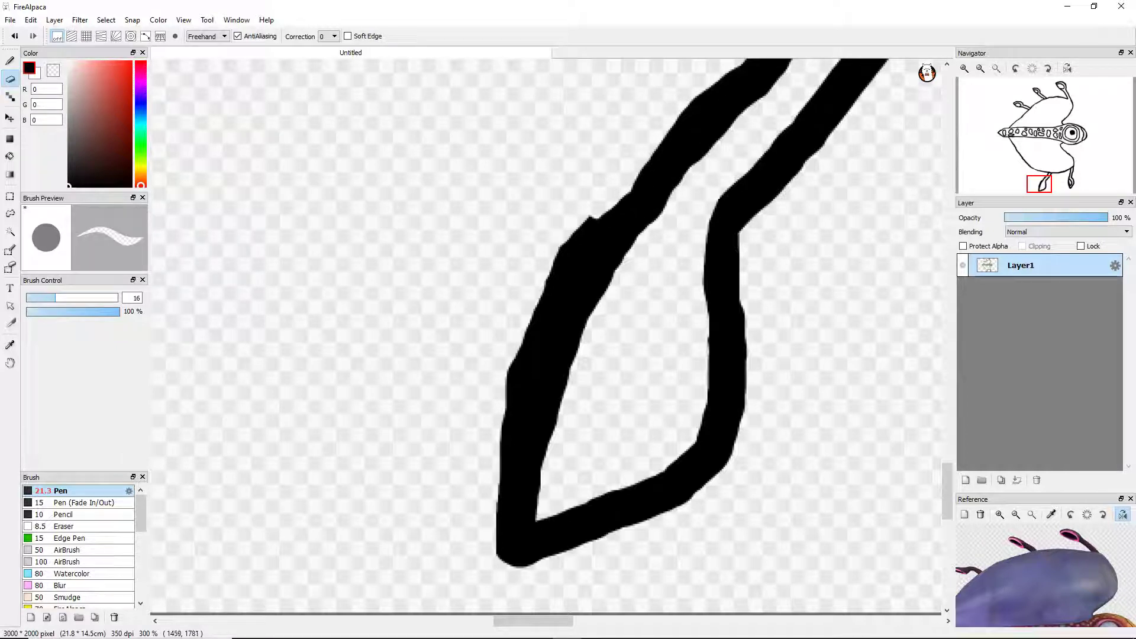
{"action": "left_click_drag", "start_coordinate": [596, 277], "coordinate": [551, 446]}
{"action": "mouse_move", "coordinate": [634, 232]}
{"action": "left_mouse_down"}
{"action": "mouse_move", "coordinate": [577, 323]}
{"action": "mouse_move", "coordinate": [535, 470]}
{"action": "left_mouse_up"}
{"action": "key", "text": "ctrl+z"}
{"action": "key", "text": "ctrl+z"}
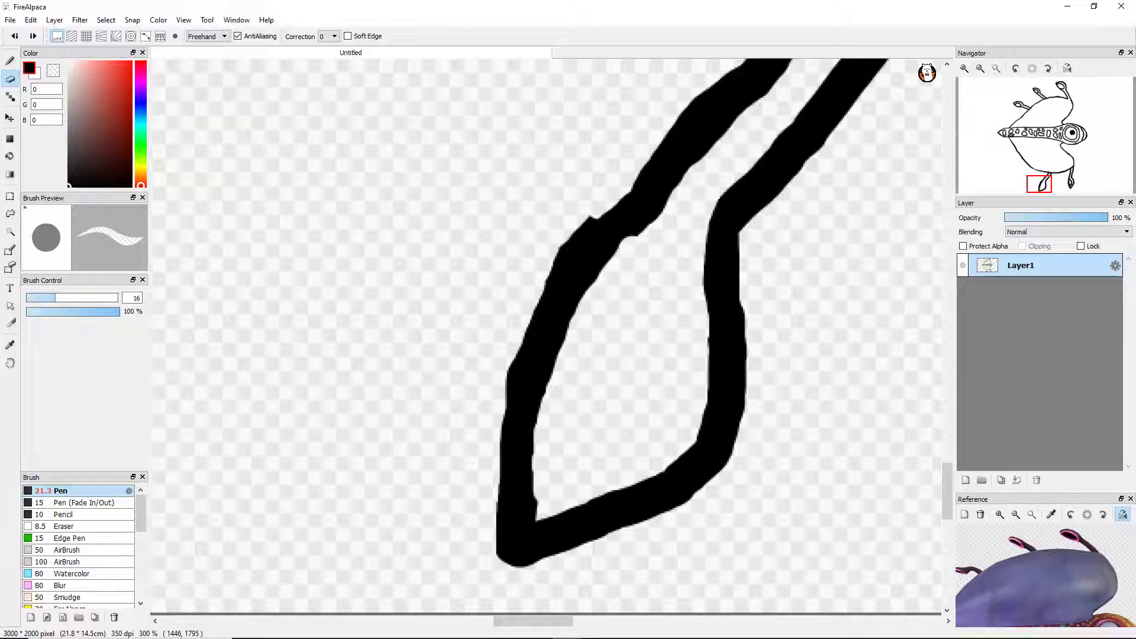
{"action": "scroll", "coordinate": [546, 335], "scroll_direction": "down", "scroll_amount": 3}
{"action": "scroll", "coordinate": [545, 335], "scroll_direction": "up", "scroll_amount": 3}
{"action": "scroll", "coordinate": [545, 335], "scroll_direction": "down", "scroll_amount": 2}
{"action": "scroll", "coordinate": [578, 391], "scroll_direction": "up", "scroll_amount": 3}
Draw the inner oval inside the lower middle leg's tip and trim its overly thick edge with the Eraser.
{"action": "key", "text": "b"}
{"action": "left_click_drag", "start_coordinate": [500, 385], "coordinate": [605, 444]}
{"action": "key", "text": "ctrl+z"}
{"action": "mouse_move", "coordinate": [496, 363]}
{"action": "left_mouse_down"}
{"action": "mouse_move", "coordinate": [497, 435]}
{"action": "mouse_move", "coordinate": [512, 453]}
{"action": "mouse_move", "coordinate": [556, 465]}
{"action": "mouse_move", "coordinate": [633, 349]}
{"action": "mouse_move", "coordinate": [618, 264]}
{"action": "mouse_move", "coordinate": [586, 195]}
{"action": "left_mouse_up"}
{"action": "scroll", "coordinate": [550, 343], "scroll_direction": "down", "scroll_amount": 3}
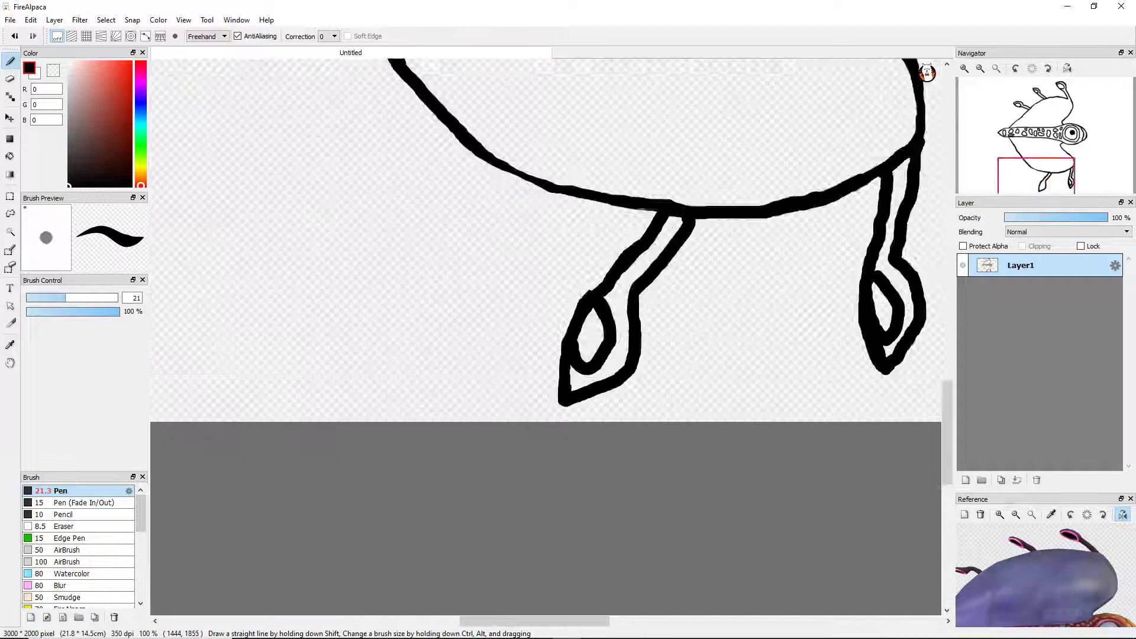
{"action": "scroll", "coordinate": [550, 343], "scroll_direction": "up", "scroll_amount": 2}
{"action": "key", "text": "e"}
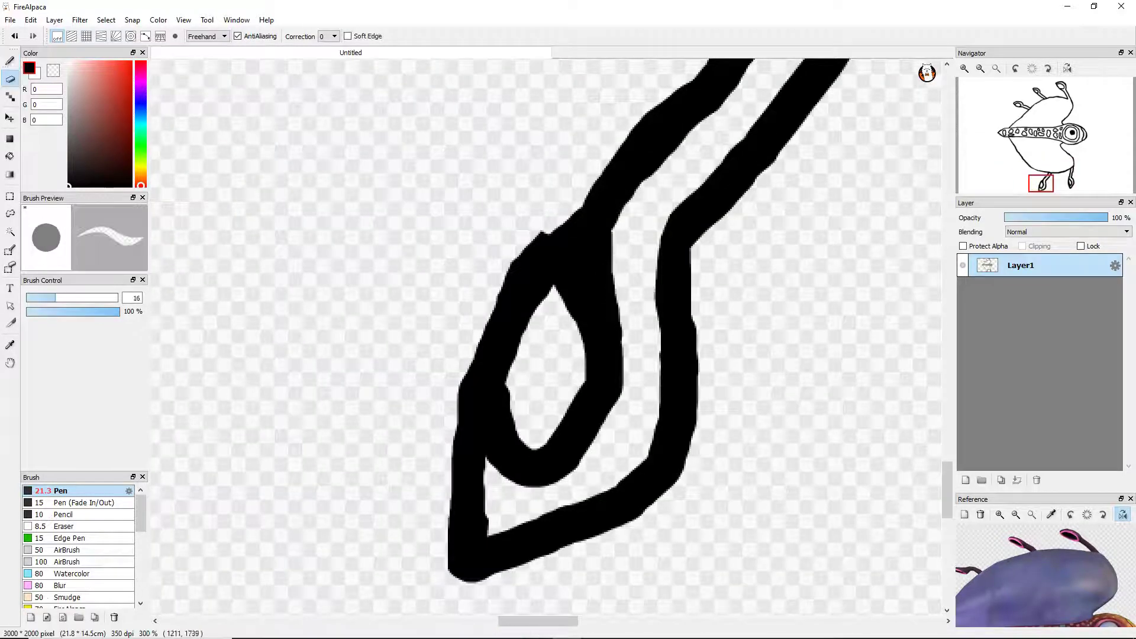
{"action": "mouse_move", "coordinate": [584, 384]}
{"action": "left_mouse_down"}
{"action": "mouse_move", "coordinate": [579, 279]}
{"action": "mouse_move", "coordinate": [620, 319]}
{"action": "left_mouse_up"}
{"action": "key", "text": "b"}
{"action": "scroll", "coordinate": [455, 441], "scroll_direction": "down", "scroll_amount": 7}
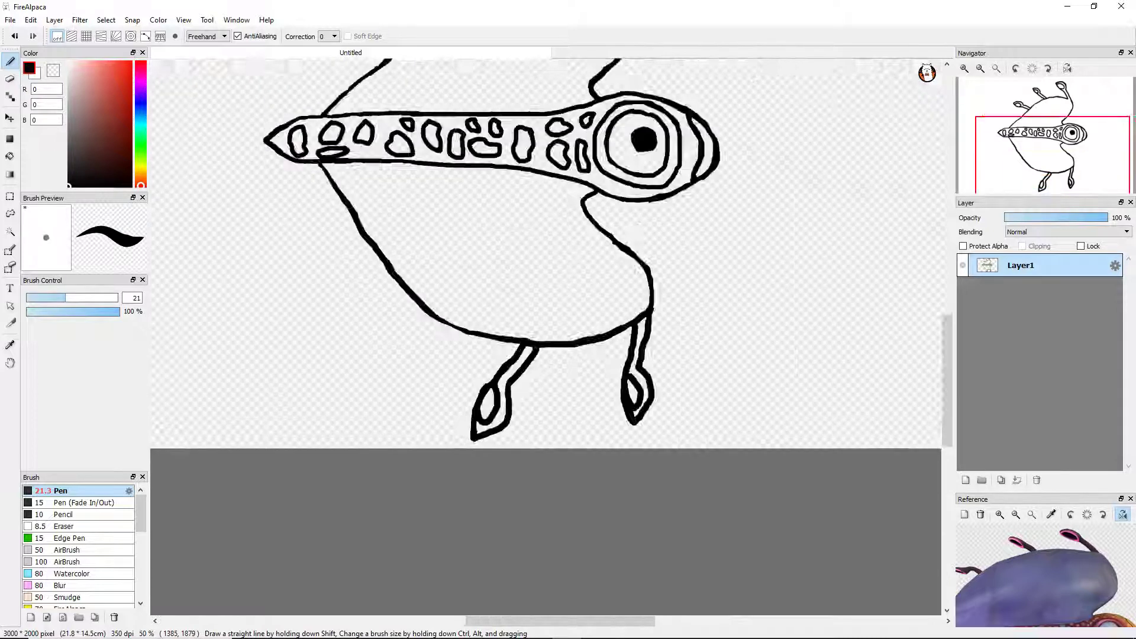
Draw the first side of the lower rear leg, slanting from the lower wing's edge toward the pointed body end.
{"action": "scroll", "coordinate": [473, 402], "scroll_direction": "down", "scroll_amount": 1}
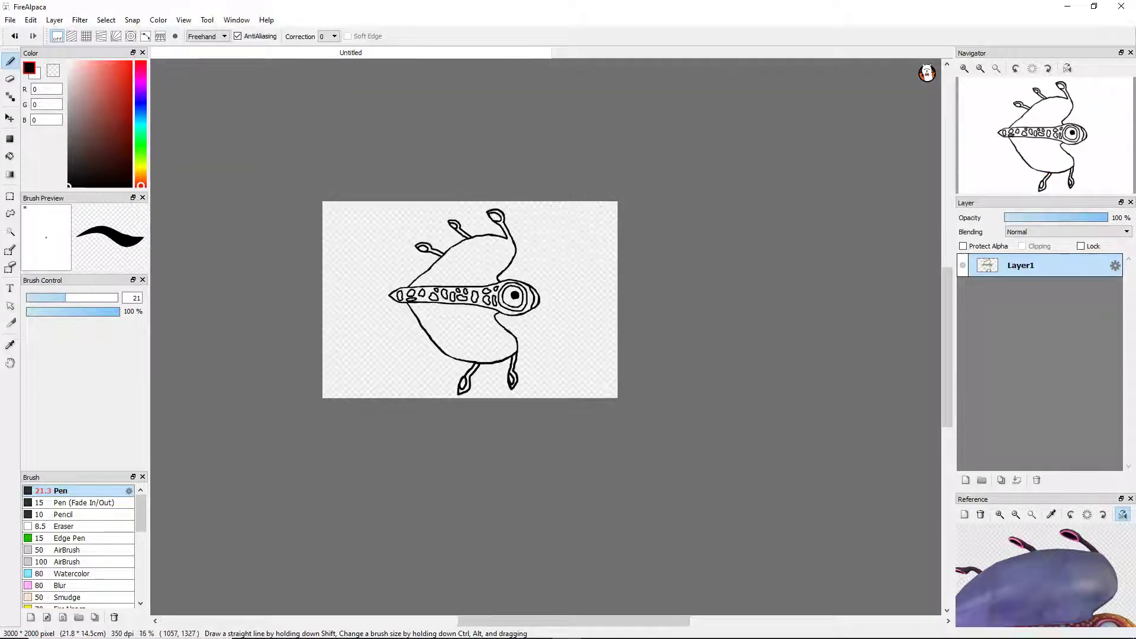
{"action": "scroll", "coordinate": [437, 349], "scroll_direction": "up", "scroll_amount": 8}
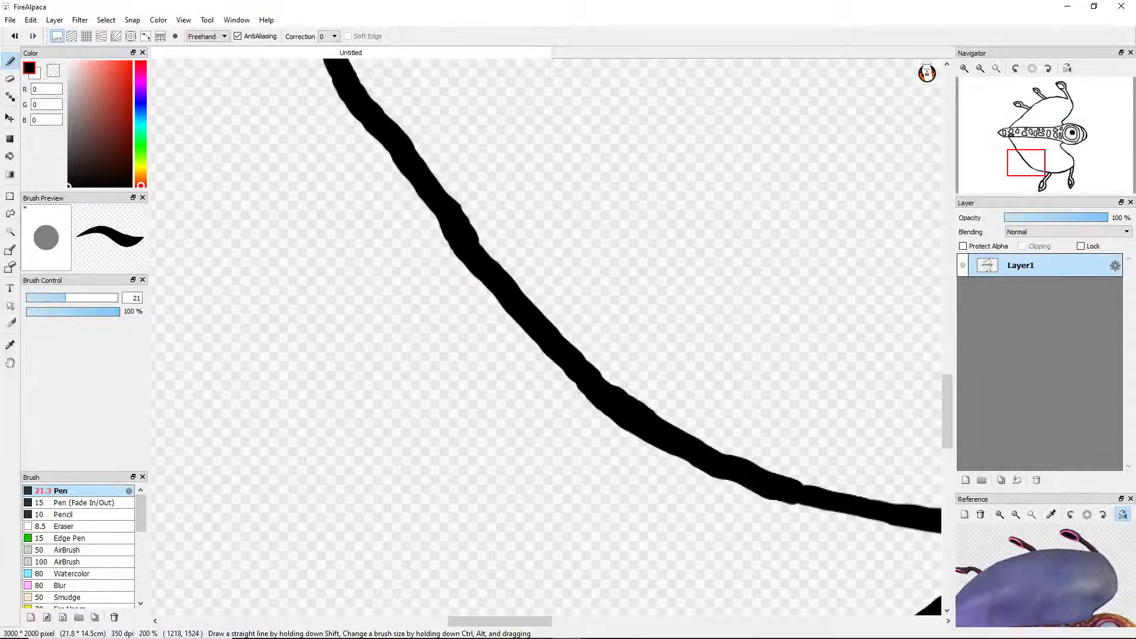
{"action": "left_click_drag", "start_coordinate": [500, 544], "coordinate": [713, 456]}
{"action": "scroll", "coordinate": [757, 336], "scroll_direction": "down", "scroll_amount": 2}
{"action": "scroll", "coordinate": [746, 370], "scroll_direction": "down", "scroll_amount": 3}
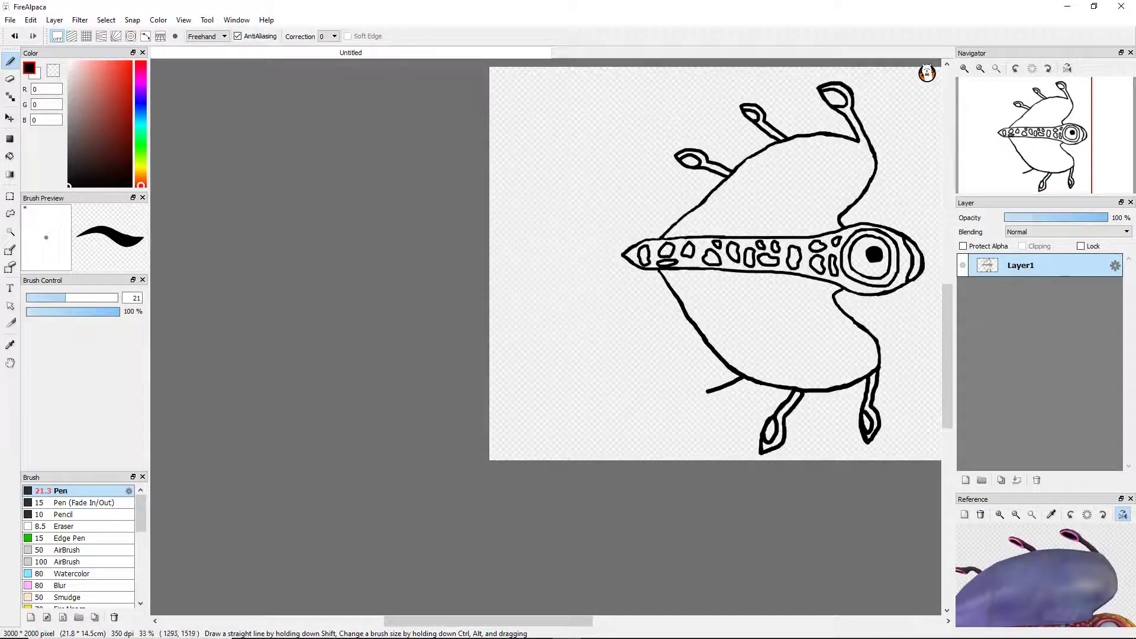
{"action": "scroll", "coordinate": [745, 366], "scroll_direction": "up", "scroll_amount": 5}
{"action": "key", "text": "ctrl+z"}
{"action": "mouse_move", "coordinate": [811, 359]}
{"action": "left_mouse_down"}
{"action": "mouse_move", "coordinate": [680, 441]}
{"action": "mouse_move", "coordinate": [675, 427]}
{"action": "mouse_move", "coordinate": [608, 457]}
{"action": "mouse_move", "coordinate": [625, 430]}
{"action": "mouse_move", "coordinate": [636, 473]}
{"action": "left_mouse_up"}
{"action": "scroll", "coordinate": [599, 467], "scroll_direction": "down", "scroll_amount": 4}
{"action": "scroll", "coordinate": [599, 468], "scroll_direction": "up", "scroll_amount": 6}
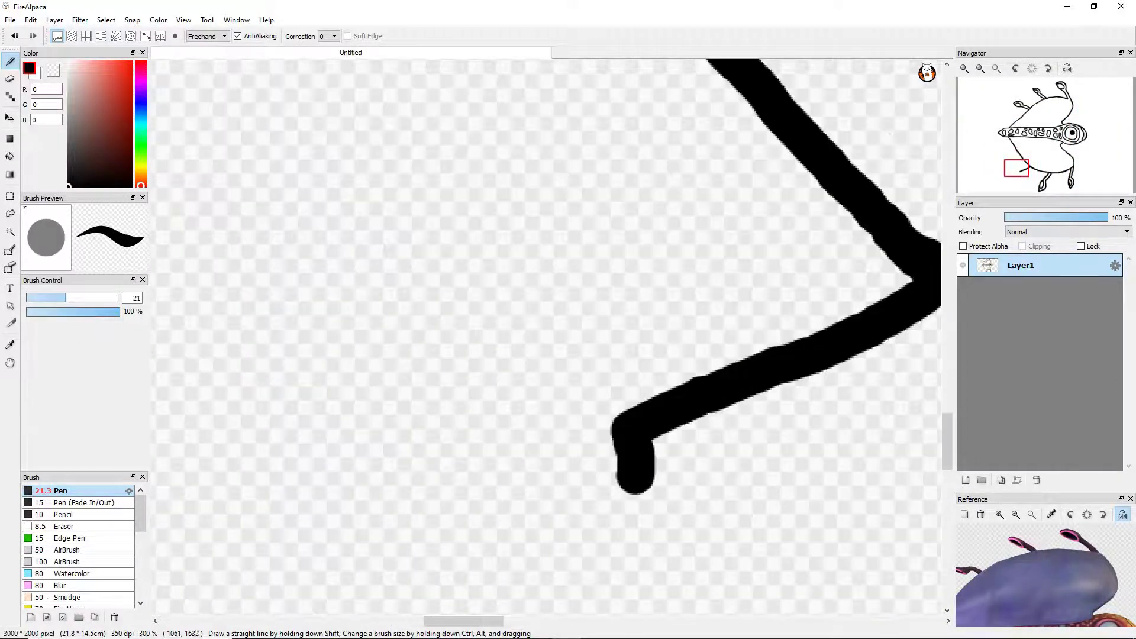
{"action": "key", "text": "ctrl+z"}
Draw the lower rear leg's leaf-shaped tip with its inner oval, and its second side joining the wing's edge.
{"action": "mouse_move", "coordinate": [618, 428]}
{"action": "left_mouse_down"}
{"action": "mouse_move", "coordinate": [590, 527]}
{"action": "mouse_move", "coordinate": [558, 561]}
{"action": "mouse_move", "coordinate": [401, 581]}
{"action": "mouse_move", "coordinate": [484, 423]}
{"action": "mouse_move", "coordinate": [529, 386]}
{"action": "mouse_move", "coordinate": [612, 368]}
{"action": "mouse_move", "coordinate": [872, 219]}
{"action": "left_mouse_up"}
{"action": "scroll", "coordinate": [872, 218], "scroll_direction": "down", "scroll_amount": 4}
{"action": "scroll", "coordinate": [479, 532], "scroll_direction": "up", "scroll_amount": 5}
{"action": "mouse_move", "coordinate": [476, 439]}
{"action": "left_mouse_down"}
{"action": "mouse_move", "coordinate": [455, 503]}
{"action": "mouse_move", "coordinate": [488, 526]}
{"action": "mouse_move", "coordinate": [555, 501]}
{"action": "mouse_move", "coordinate": [587, 451]}
{"action": "mouse_move", "coordinate": [592, 349]}
{"action": "left_mouse_up"}
{"action": "scroll", "coordinate": [591, 349], "scroll_direction": "down", "scroll_amount": 6}
{"action": "scroll", "coordinate": [565, 375], "scroll_direction": "up", "scroll_amount": 7}
{"action": "key", "text": "ctrl+z"}
{"action": "mouse_move", "coordinate": [553, 293]}
{"action": "left_mouse_down"}
{"action": "mouse_move", "coordinate": [494, 423]}
{"action": "mouse_move", "coordinate": [701, 275]}
{"action": "left_mouse_up"}
{"action": "left_click_drag", "start_coordinate": [781, 142], "coordinate": [657, 302]}
{"action": "left_click_drag", "start_coordinate": [591, 233], "coordinate": [544, 326]}
{"action": "left_click_drag", "start_coordinate": [585, 118], "coordinate": [607, 254]}
{"action": "scroll", "coordinate": [568, 331], "scroll_direction": "down", "scroll_amount": 6}
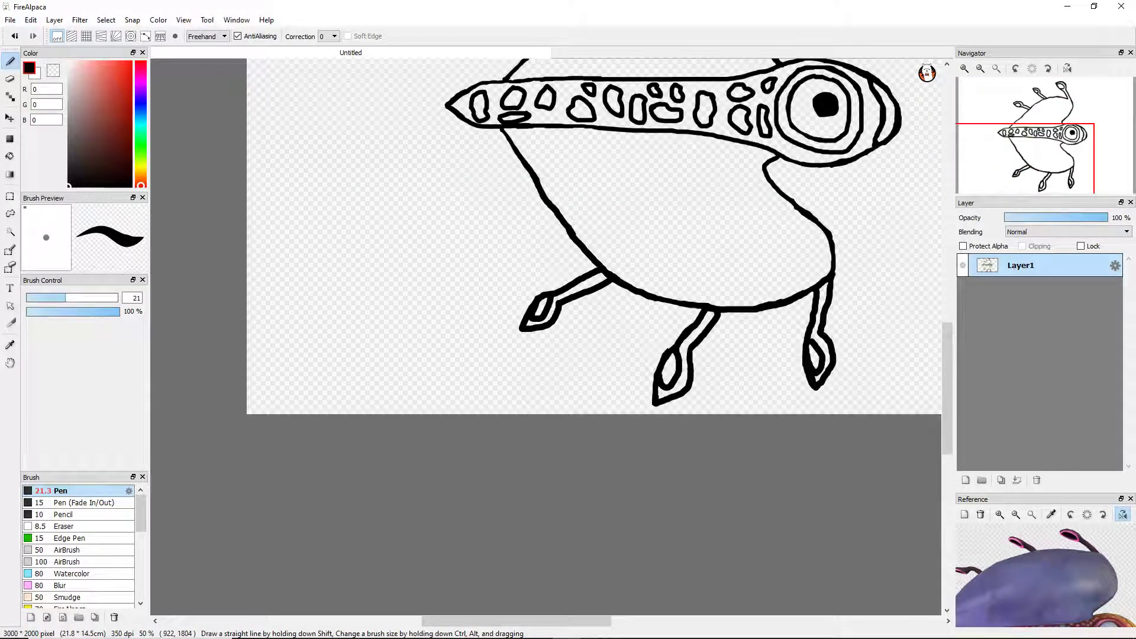
Fill the joint between the lower rear leg and the wing, and smooth the leg's inner edge with the Eraser.
{"action": "scroll", "coordinate": [520, 356], "scroll_direction": "down", "scroll_amount": 2}
{"action": "scroll", "coordinate": [598, 263], "scroll_direction": "up", "scroll_amount": 8}
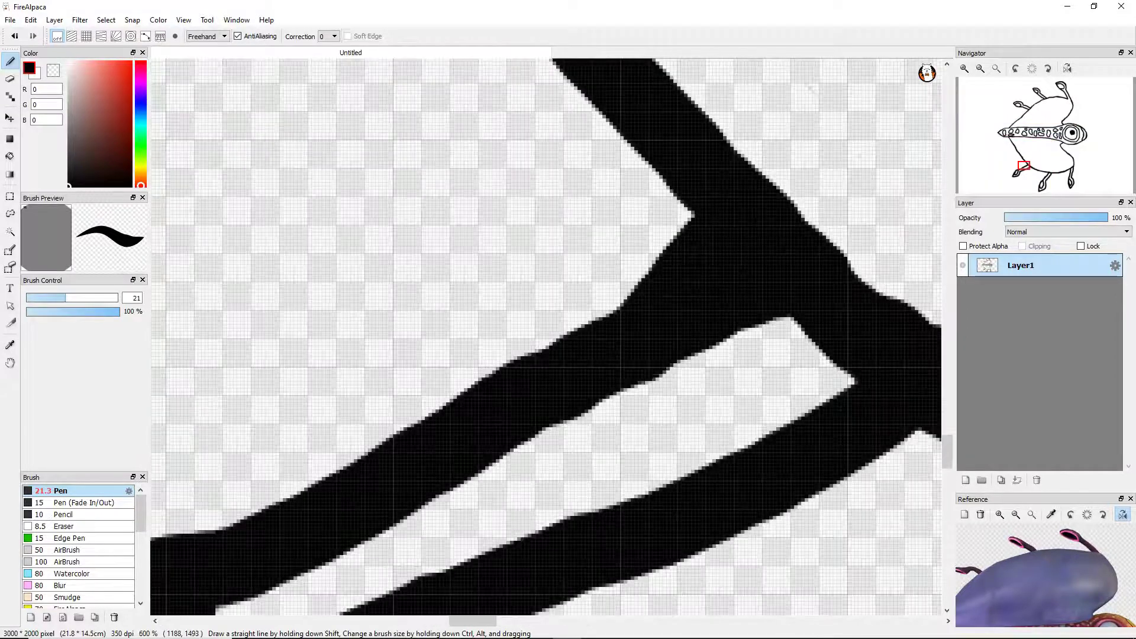
{"action": "left_click_drag", "start_coordinate": [763, 439], "coordinate": [852, 373]}
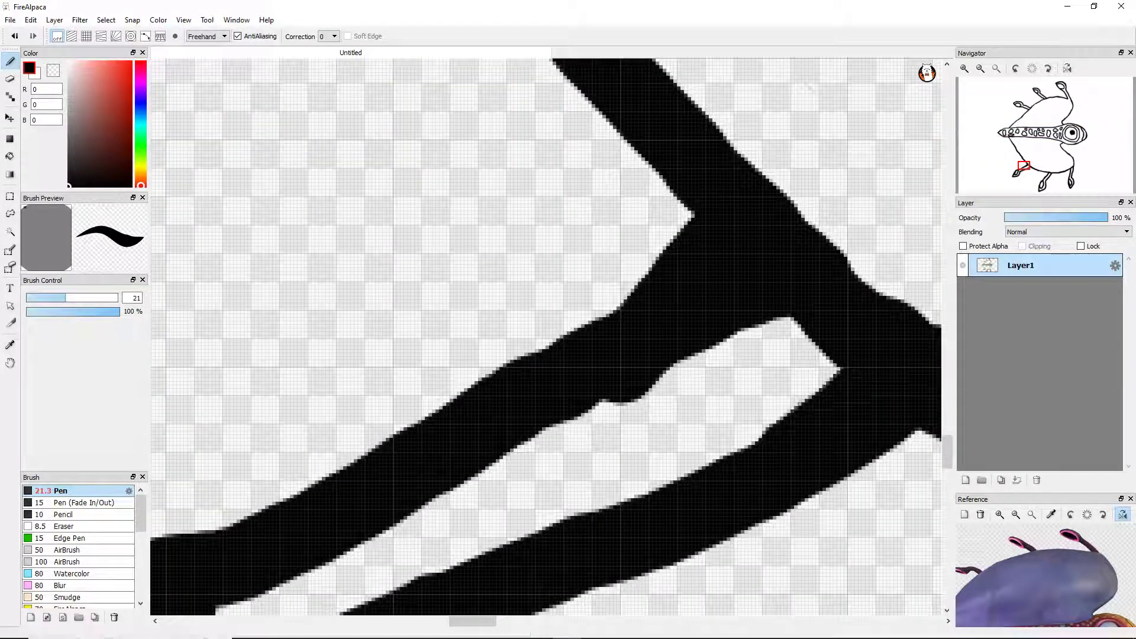
{"action": "key", "text": "e"}
{"action": "mouse_move", "coordinate": [565, 417]}
{"action": "left_mouse_down"}
{"action": "mouse_move", "coordinate": [704, 354]}
{"action": "mouse_move", "coordinate": [769, 308]}
{"action": "left_mouse_up"}
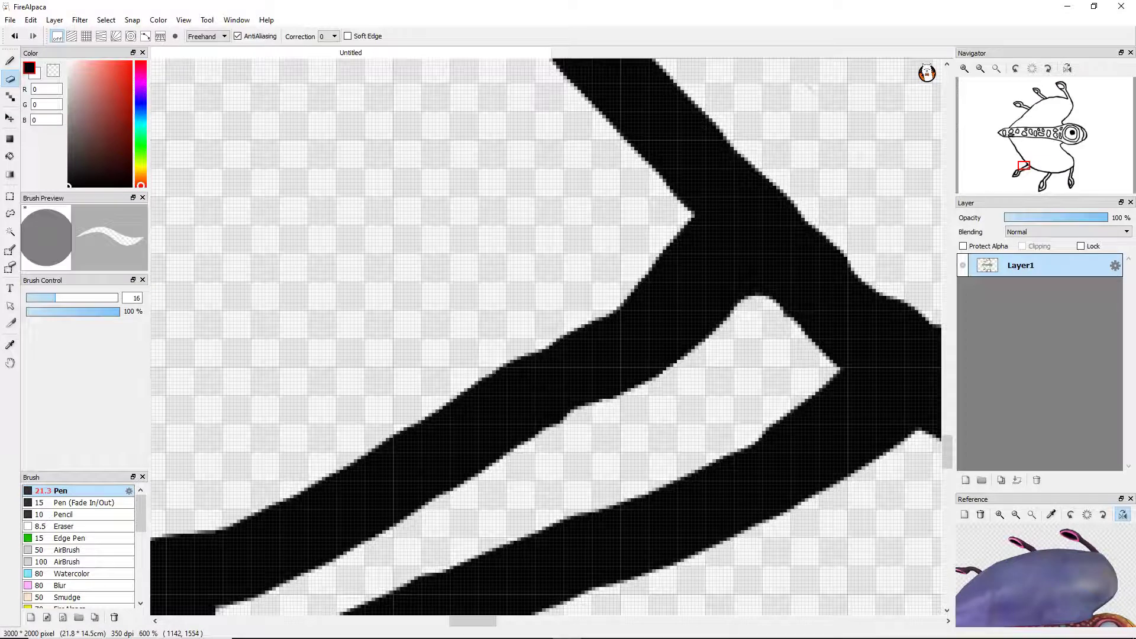
{"action": "scroll", "coordinate": [710, 384], "scroll_direction": "down", "scroll_amount": 10}
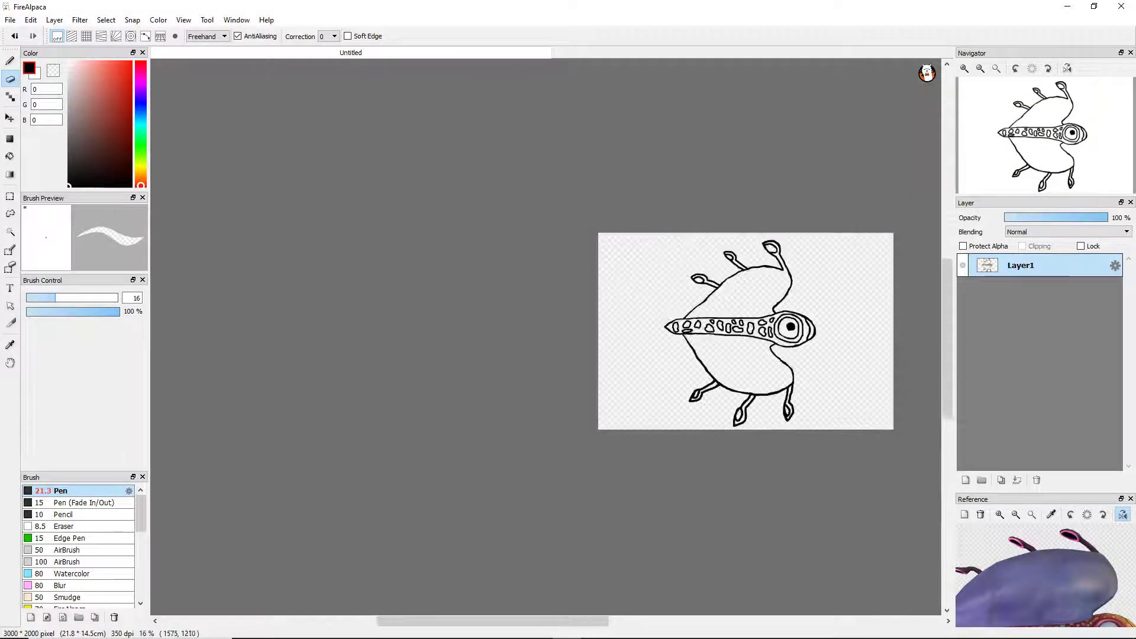
Close the gap between the upper front leg and the wing's edge with the Pen, and trim the protruding bump.
{"action": "scroll", "coordinate": [808, 259], "scroll_direction": "up", "scroll_amount": 8}
{"action": "key", "text": "b"}
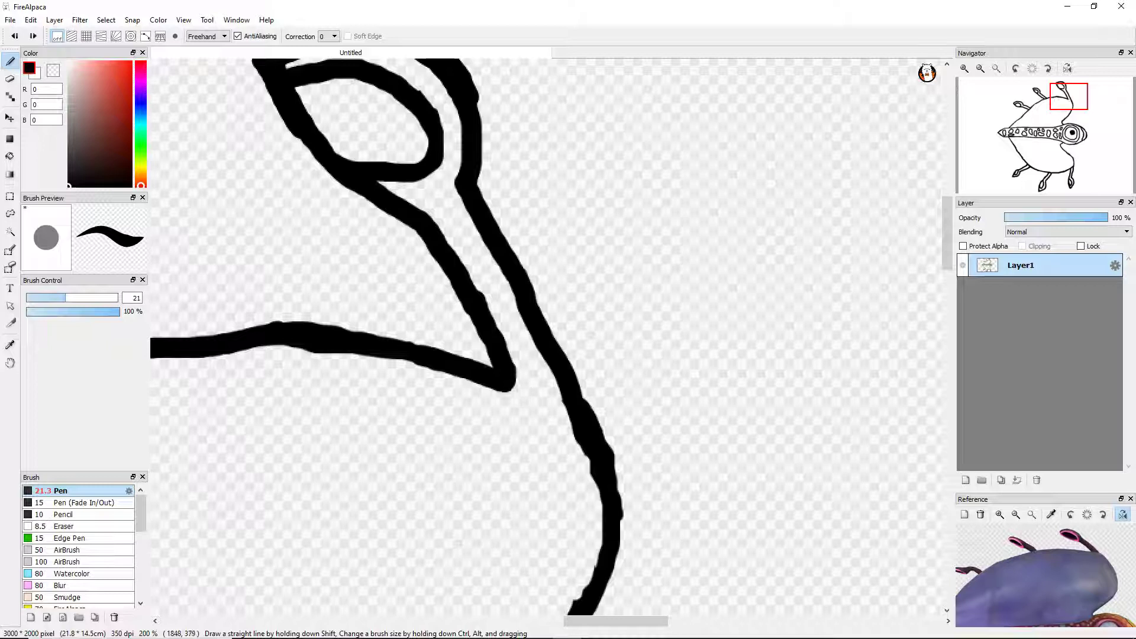
{"action": "left_click_drag", "start_coordinate": [506, 385], "coordinate": [596, 417]}
{"action": "scroll", "coordinate": [597, 417], "scroll_direction": "down", "scroll_amount": 4}
{"action": "scroll", "coordinate": [596, 417], "scroll_direction": "up", "scroll_amount": 7}
{"action": "left_click_drag", "start_coordinate": [502, 399], "coordinate": [598, 524]}
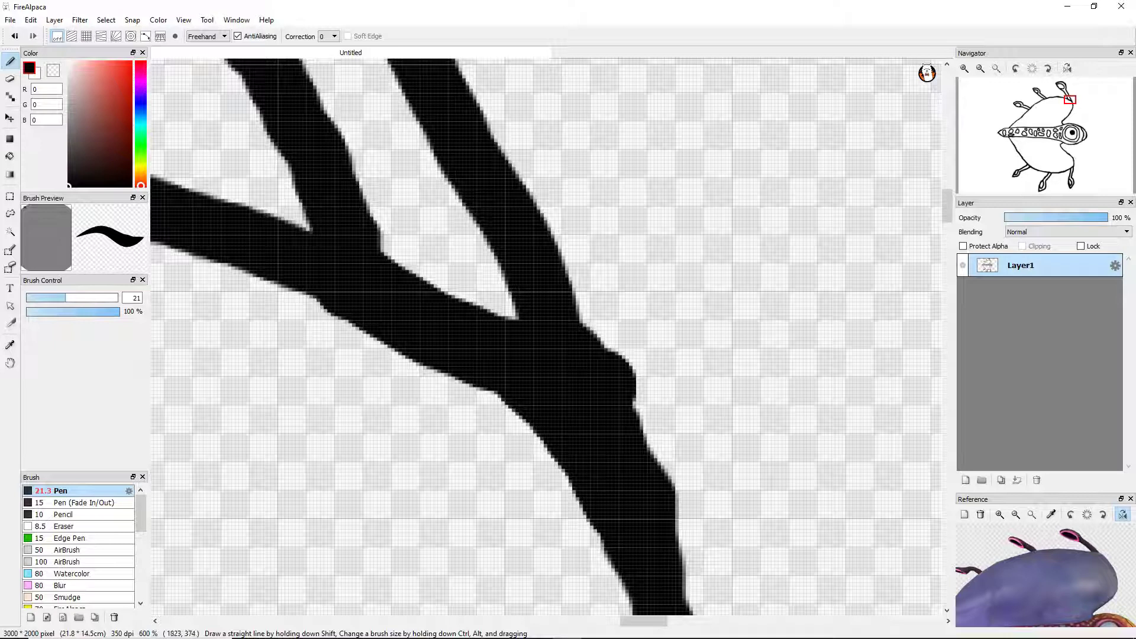
{"action": "key", "text": "e"}
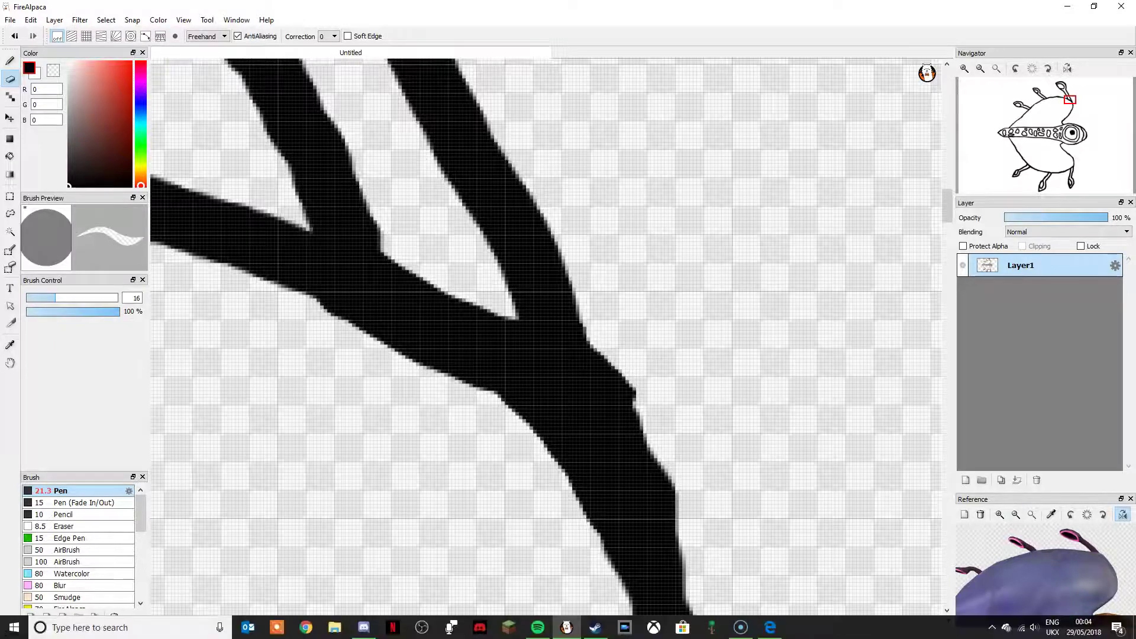
{"action": "scroll", "coordinate": [521, 473], "scroll_direction": "down", "scroll_amount": 5}
Draw a small four-sided spot with the Pen at size 12.7 along the body's upper edge, beside the small triangular spot.
{"action": "scroll", "coordinate": [520, 473], "scroll_direction": "up", "scroll_amount": 8}
{"action": "scroll", "coordinate": [545, 332], "scroll_direction": "down", "scroll_amount": 3}
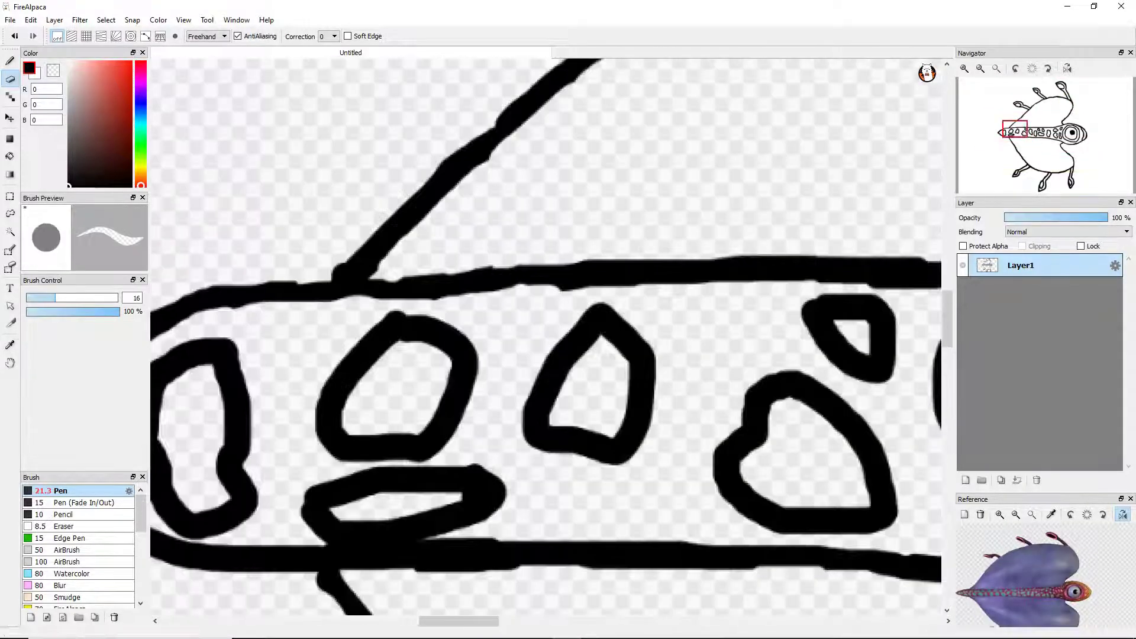
{"action": "key", "text": "b"}
{"action": "scroll", "coordinate": [544, 331], "scroll_direction": "up", "scroll_amount": 4}
{"action": "mouse_move", "coordinate": [568, 332]}
{"action": "left_mouse_down"}
{"action": "mouse_move", "coordinate": [544, 332]}
{"action": "mouse_move", "coordinate": [731, 367]}
{"action": "left_mouse_up"}
{"action": "scroll", "coordinate": [544, 331], "scroll_direction": "down", "scroll_amount": 2}
{"action": "scroll", "coordinate": [545, 332], "scroll_direction": "up", "scroll_amount": 2}
{"action": "mouse_move", "coordinate": [583, 296]}
{"action": "left_mouse_down"}
{"action": "mouse_move", "coordinate": [567, 441]}
{"action": "mouse_move", "coordinate": [760, 408]}
{"action": "mouse_move", "coordinate": [739, 296]}
{"action": "left_mouse_up"}
{"action": "scroll", "coordinate": [739, 296], "scroll_direction": "down", "scroll_amount": 2}
{"action": "scroll", "coordinate": [710, 236], "scroll_direction": "up", "scroll_amount": 2}
{"action": "mouse_move", "coordinate": [722, 166]}
{"action": "left_mouse_down"}
{"action": "mouse_move", "coordinate": [698, 290]}
{"action": "mouse_move", "coordinate": [869, 207]}
{"action": "mouse_move", "coordinate": [766, 177]}
{"action": "left_mouse_up"}
{"action": "key", "text": "ctrl+z"}
{"action": "mouse_move", "coordinate": [725, 216]}
{"action": "left_mouse_down"}
{"action": "mouse_move", "coordinate": [781, 370]}
{"action": "mouse_move", "coordinate": [837, 178]}
{"action": "mouse_move", "coordinate": [725, 216]}
{"action": "left_mouse_up"}
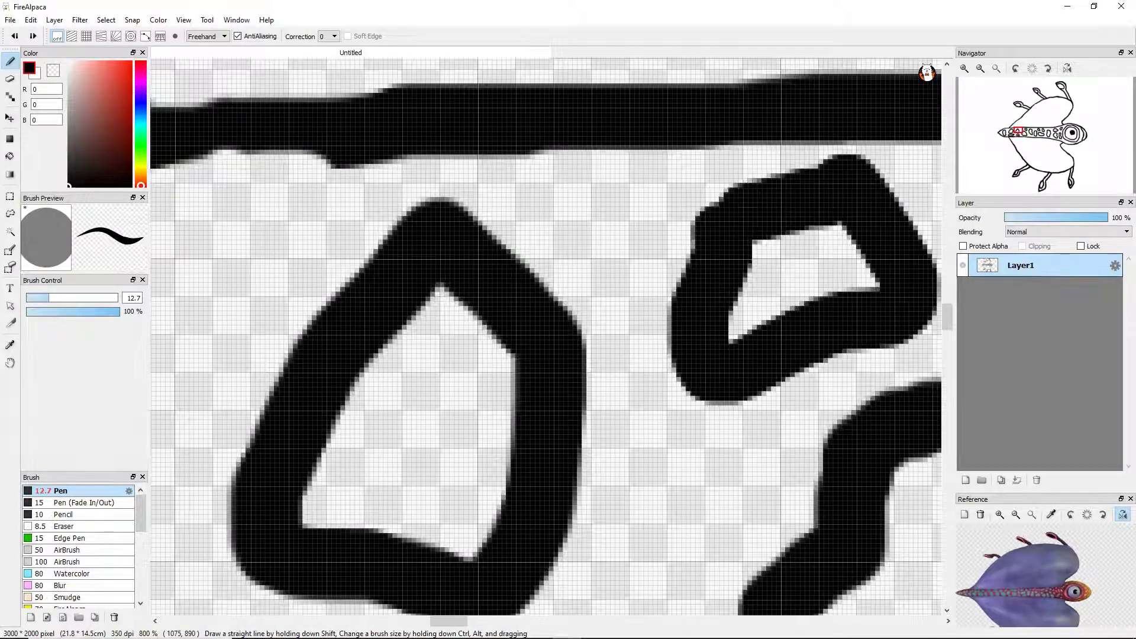
Draw a small flat oval spot beneath the pointed spot, close to the body's lower edge.
{"action": "scroll", "coordinate": [724, 216], "scroll_direction": "down", "scroll_amount": 3}
{"action": "scroll", "coordinate": [724, 216], "scroll_direction": "up", "scroll_amount": 4}
{"action": "left_click_drag", "start_coordinate": [598, 355], "coordinate": [594, 314]}
{"action": "scroll", "coordinate": [633, 373], "scroll_direction": "down", "scroll_amount": 4}
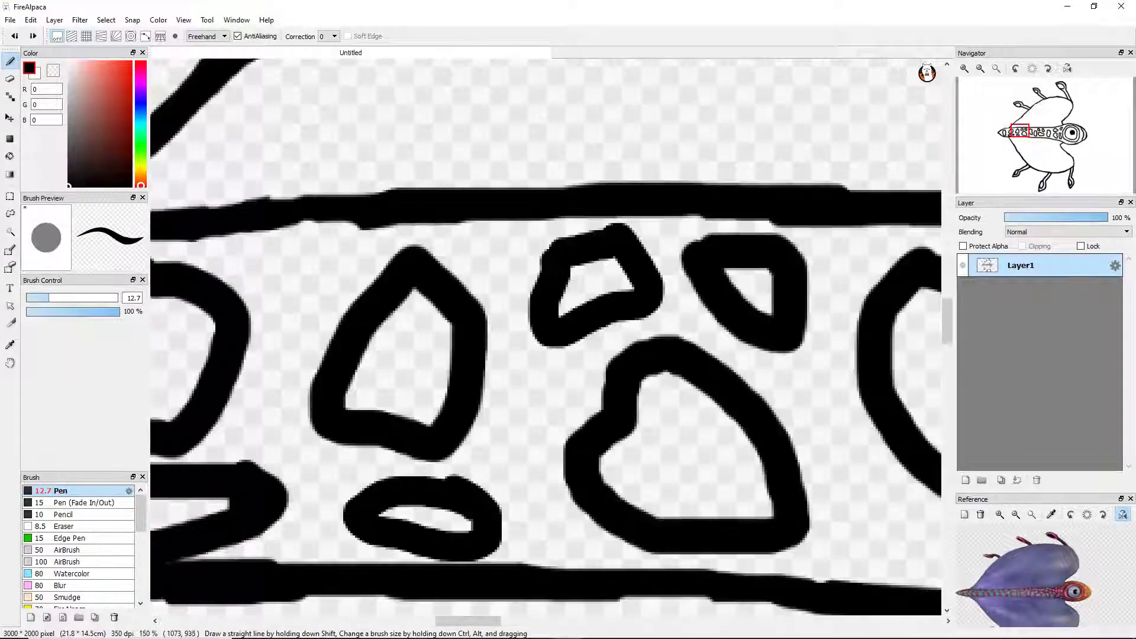
Draw a small flat spot above the tall narrow spot in the middle of the body, under its upper edge.
{"action": "scroll", "coordinate": [633, 373], "scroll_direction": "up", "scroll_amount": 5}
{"action": "scroll", "coordinate": [592, 266], "scroll_direction": "down", "scroll_amount": 4}
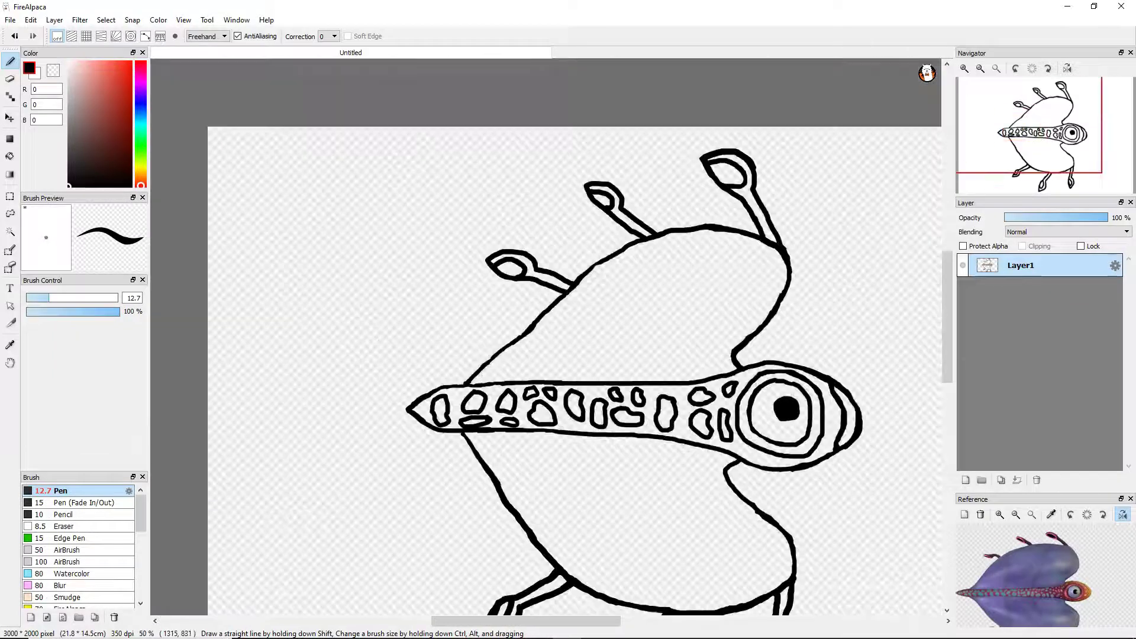
{"action": "scroll", "coordinate": [592, 266], "scroll_direction": "up", "scroll_amount": 5}
{"action": "mouse_move", "coordinate": [449, 319]}
{"action": "left_mouse_down"}
{"action": "mouse_move", "coordinate": [869, 402]}
{"action": "mouse_move", "coordinate": [727, 195]}
{"action": "left_mouse_up"}
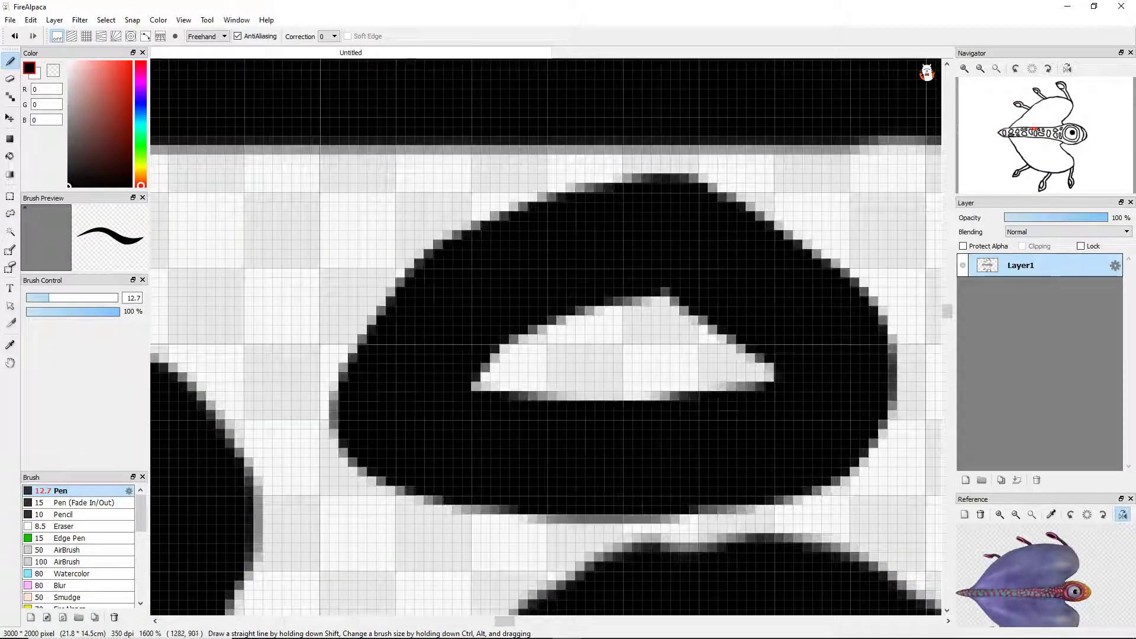
{"action": "scroll", "coordinate": [467, 331], "scroll_direction": "down", "scroll_amount": 5}
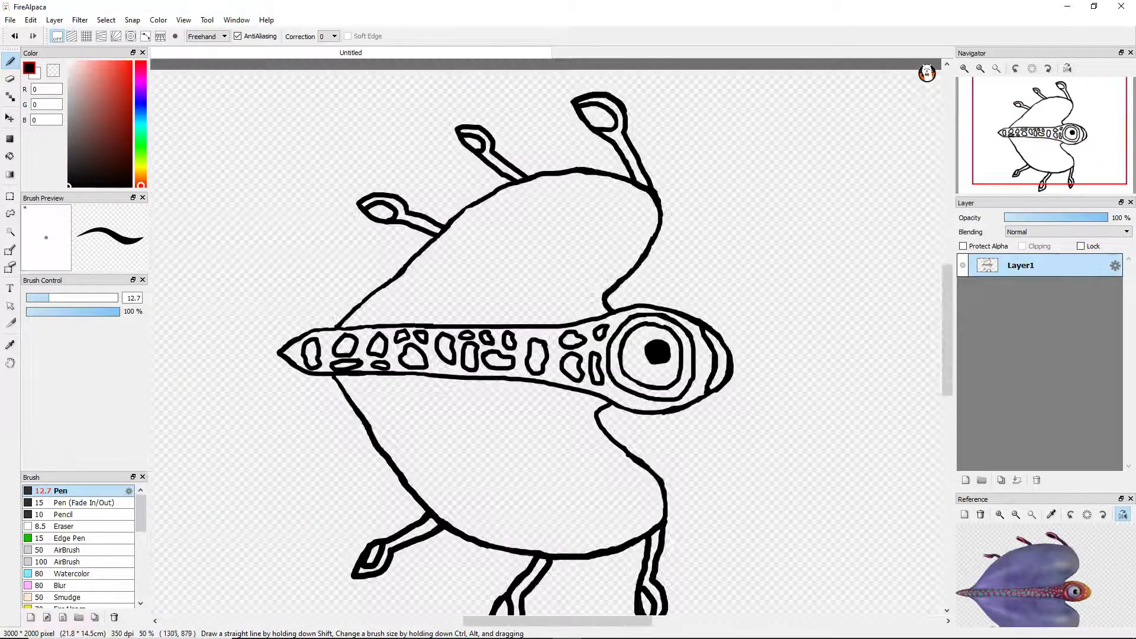
Add a tiny spot near the body's pointed end and a small triangular spot along the middle of its lower edge.
{"action": "scroll", "coordinate": [313, 334], "scroll_direction": "up", "scroll_amount": 5}
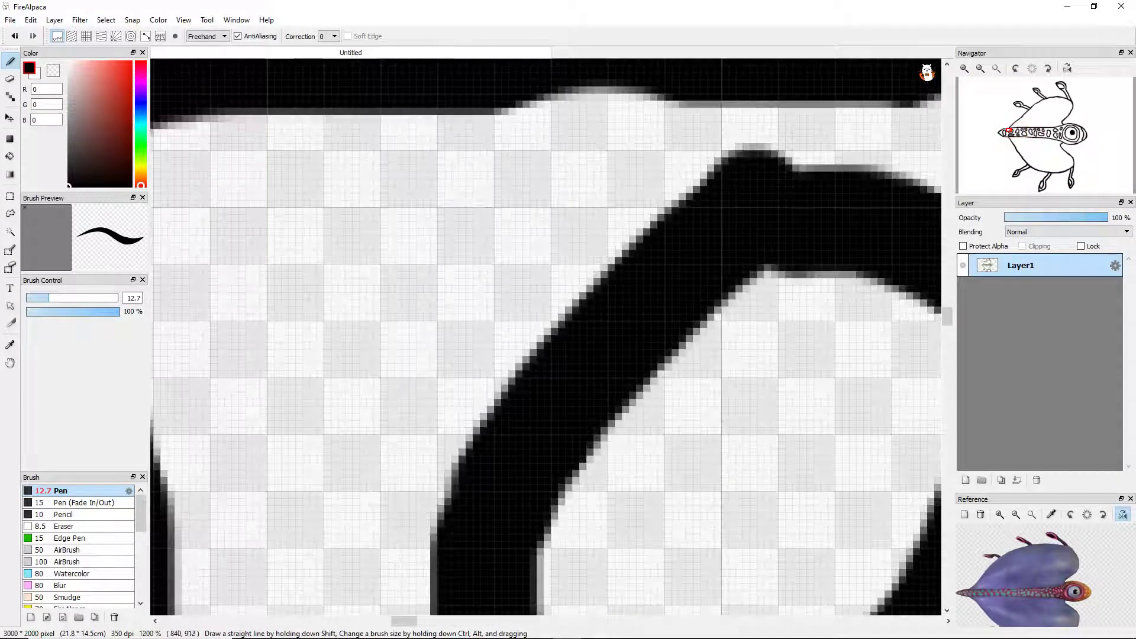
{"action": "scroll", "coordinate": [312, 333], "scroll_direction": "down", "scroll_amount": 5}
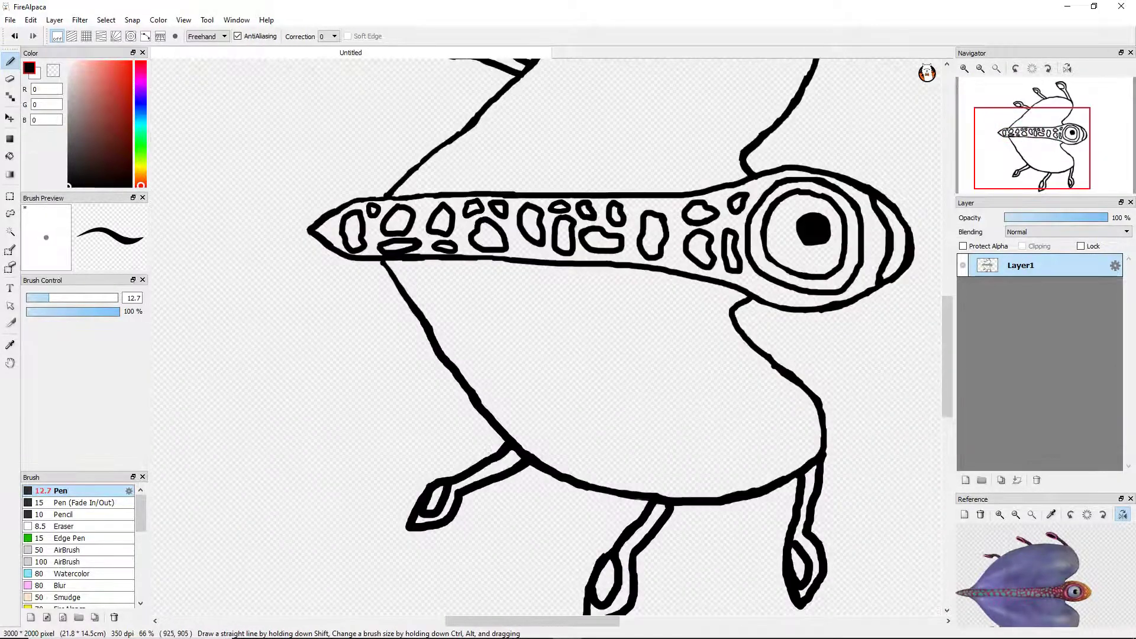
{"action": "scroll", "coordinate": [506, 240], "scroll_direction": "up", "scroll_amount": 5}
{"action": "mouse_move", "coordinate": [571, 278]}
{"action": "left_mouse_down"}
{"action": "mouse_move", "coordinate": [710, 402]}
{"action": "mouse_move", "coordinate": [495, 402]}
{"action": "mouse_move", "coordinate": [571, 269]}
{"action": "left_mouse_up"}
{"action": "scroll", "coordinate": [575, 383], "scroll_direction": "down", "scroll_amount": 8}
{"action": "scroll", "coordinate": [575, 383], "scroll_direction": "up", "scroll_amount": 9}
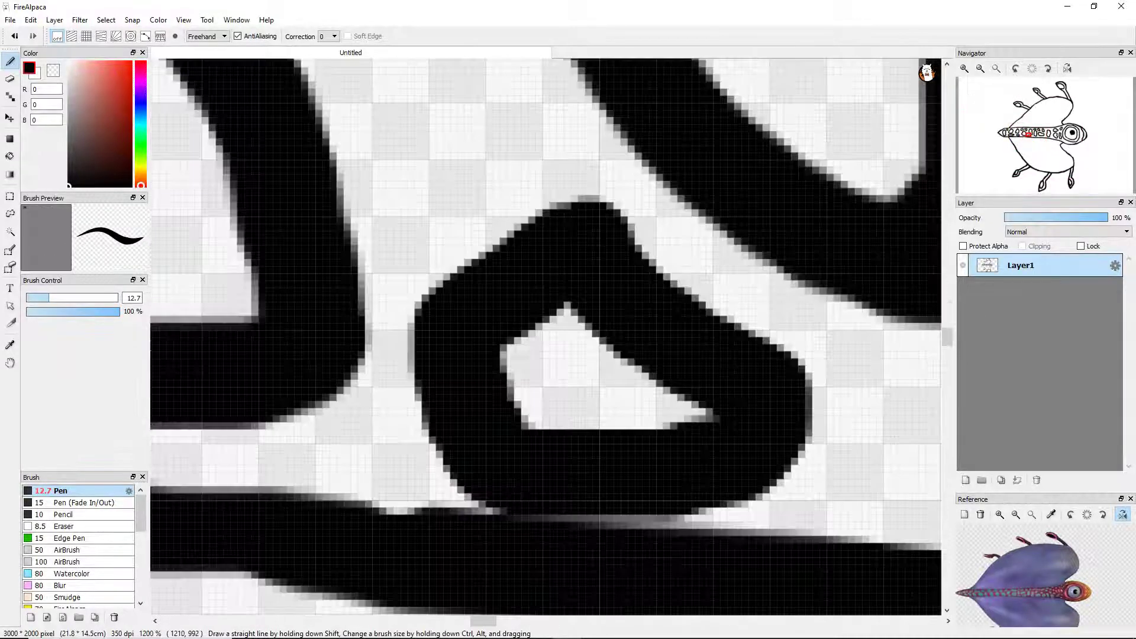
{"action": "scroll", "coordinate": [575, 414], "scroll_direction": "down", "scroll_amount": 2}
{"action": "scroll", "coordinate": [575, 414], "scroll_direction": "up", "scroll_amount": 4}
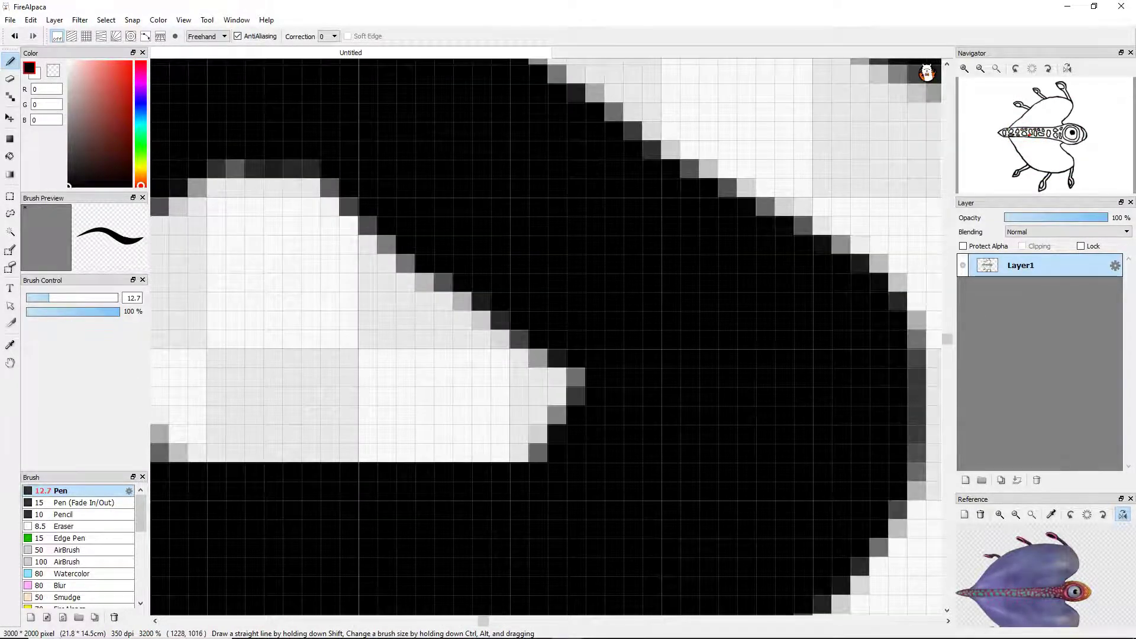
{"action": "scroll", "coordinate": [547, 441], "scroll_direction": "down", "scroll_amount": 4}
Draw a small rounded triangular spot near the body's lower edge, between the two large spots before the eye.
{"action": "scroll", "coordinate": [547, 337], "scroll_direction": "down", "scroll_amount": 4}
{"action": "scroll", "coordinate": [547, 337], "scroll_direction": "up", "scroll_amount": 6}
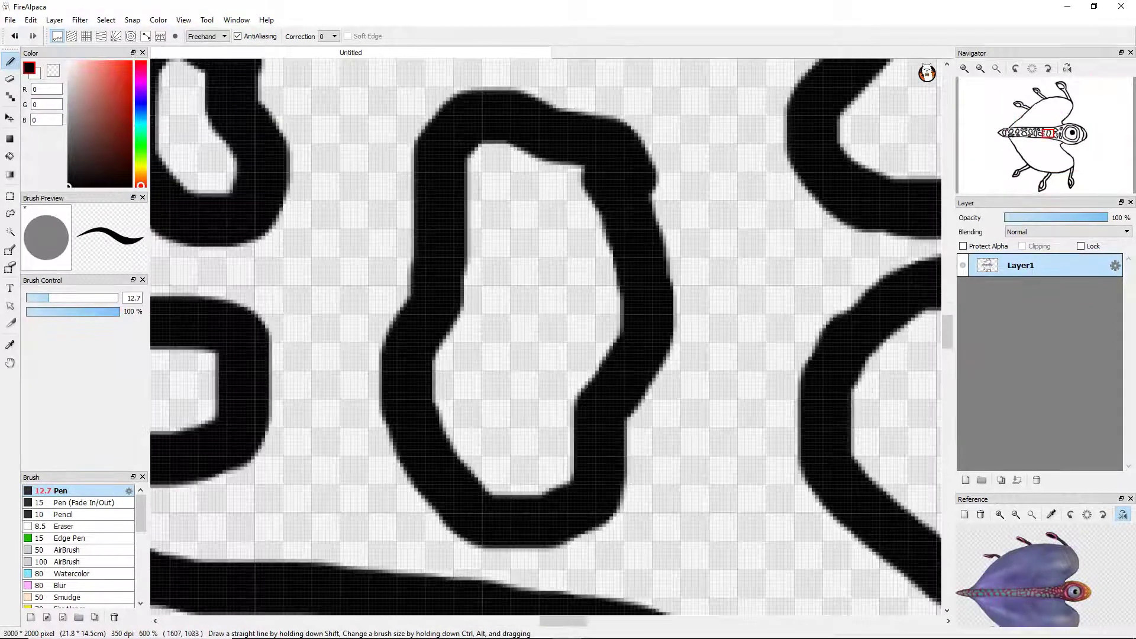
{"action": "scroll", "coordinate": [547, 337], "scroll_direction": "down", "scroll_amount": 2}
{"action": "mouse_move", "coordinate": [724, 433]}
{"action": "left_mouse_down"}
{"action": "mouse_move", "coordinate": [740, 513]}
{"action": "mouse_move", "coordinate": [673, 526]}
{"action": "mouse_move", "coordinate": [691, 453]}
{"action": "mouse_move", "coordinate": [738, 421]}
{"action": "mouse_move", "coordinate": [748, 533]}
{"action": "left_mouse_up"}
{"action": "key", "text": "ctrl+z"}
{"action": "key", "text": "ctrl+z"}
{"action": "mouse_move", "coordinate": [714, 446]}
{"action": "left_mouse_down"}
{"action": "mouse_move", "coordinate": [742, 503]}
{"action": "mouse_move", "coordinate": [692, 524]}
{"action": "mouse_move", "coordinate": [665, 432]}
{"action": "mouse_move", "coordinate": [728, 423]}
{"action": "left_mouse_up"}
{"action": "key", "text": "ctrl+minus"}
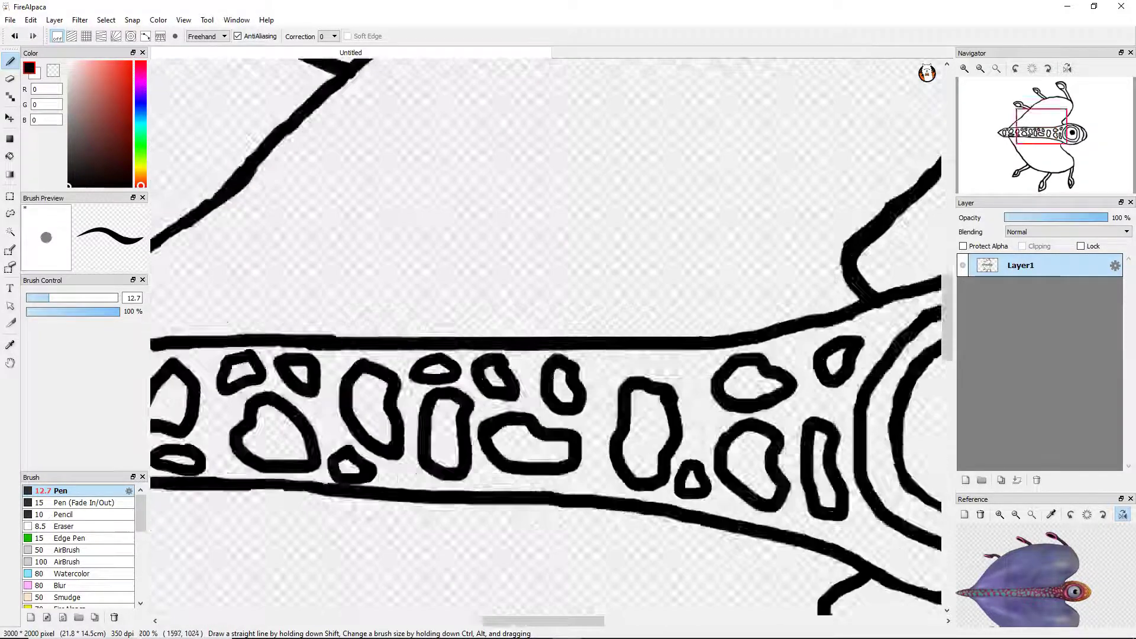
Draw a narrow triangular spot near the body's upper edge, between the tall spot and the oval spot before the eye.
{"action": "key", "text": "ctrl+plus"}
{"action": "mouse_move", "coordinate": [651, 284]}
{"action": "left_mouse_down"}
{"action": "mouse_move", "coordinate": [674, 370]}
{"action": "mouse_move", "coordinate": [707, 414]}
{"action": "left_mouse_up"}
{"action": "key", "text": "ctrl+z"}
{"action": "mouse_move", "coordinate": [669, 352]}
{"action": "left_mouse_down"}
{"action": "mouse_move", "coordinate": [689, 471]}
{"action": "mouse_move", "coordinate": [737, 408]}
{"action": "mouse_move", "coordinate": [704, 362]}
{"action": "left_mouse_up"}
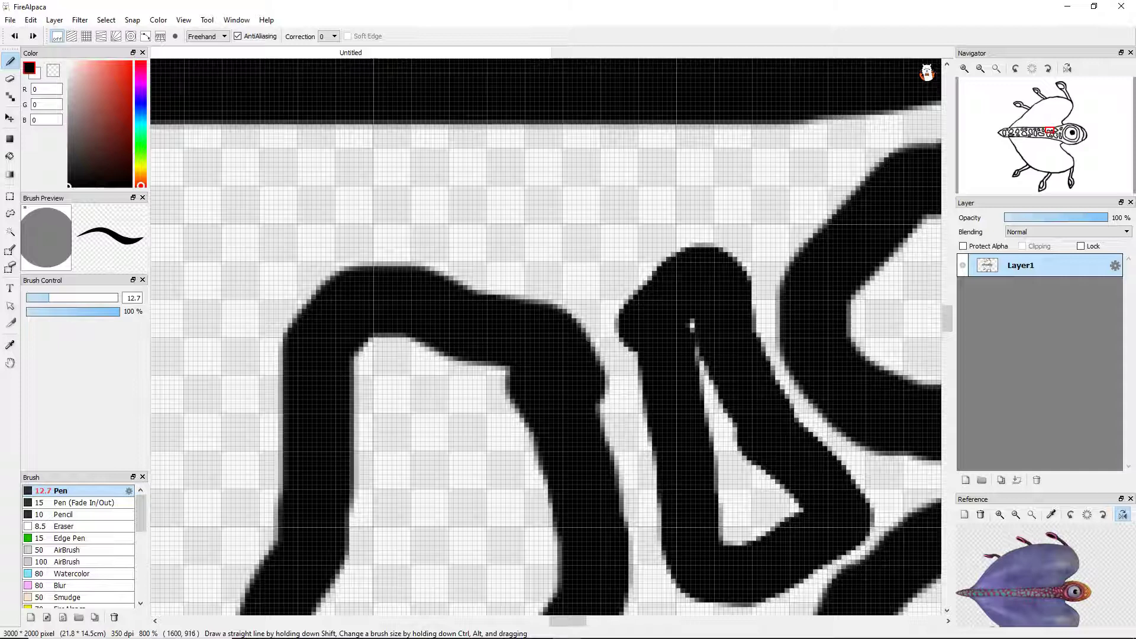
Erase the bumps on the narrow triangular spot and trim the facing edges of the neighbouring spots.
{"action": "key", "text": "ctrl+minus"}
{"action": "key", "text": "e"}
{"action": "scroll", "coordinate": [718, 331], "scroll_direction": "up", "scroll_amount": 2}
{"action": "mouse_move", "coordinate": [482, 195]}
{"action": "left_mouse_down"}
{"action": "mouse_move", "coordinate": [455, 295]}
{"action": "mouse_move", "coordinate": [461, 332]}
{"action": "left_mouse_up"}
{"action": "left_click_drag", "start_coordinate": [512, 171], "coordinate": [553, 176]}
{"action": "left_click_drag", "start_coordinate": [642, 258], "coordinate": [553, 204]}
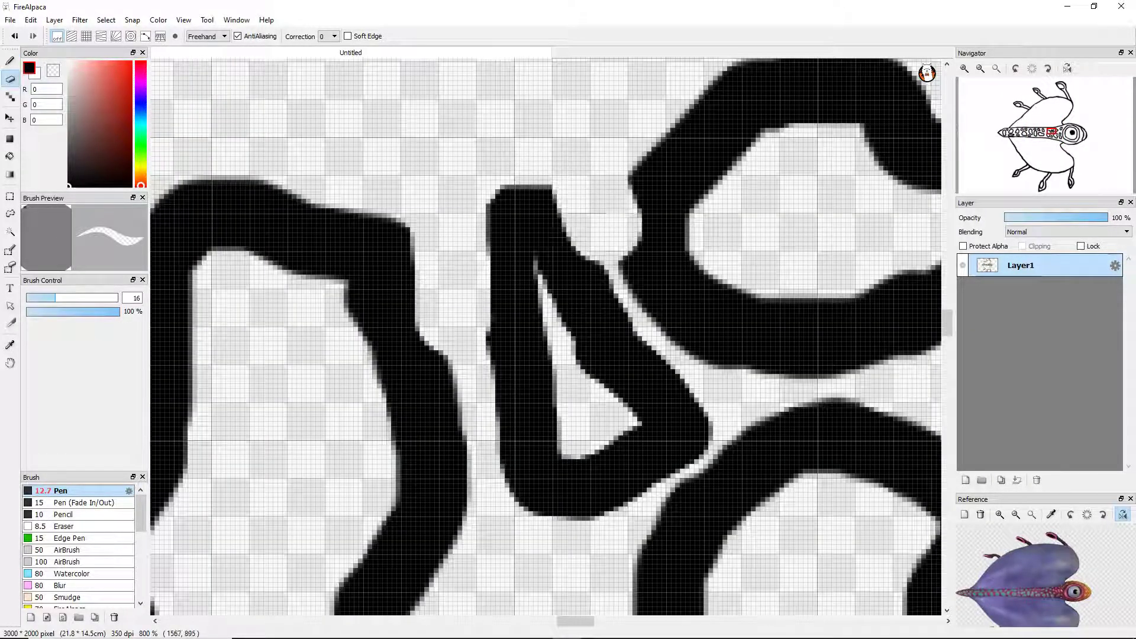
Try to fill the notch in the oval spot's edge, and undo the narrow triangular spot and the trimming around it.
{"action": "key", "text": "b"}
{"action": "left_click_drag", "start_coordinate": [639, 189], "coordinate": [620, 237]}
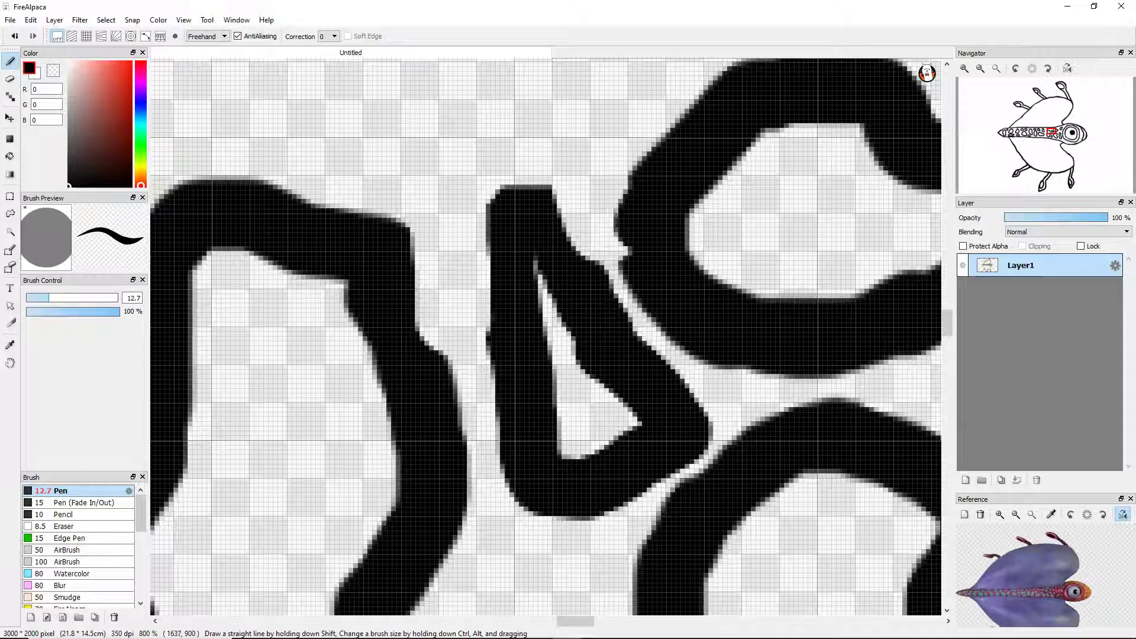
{"action": "scroll", "coordinate": [568, 237], "scroll_direction": "down", "scroll_amount": 6}
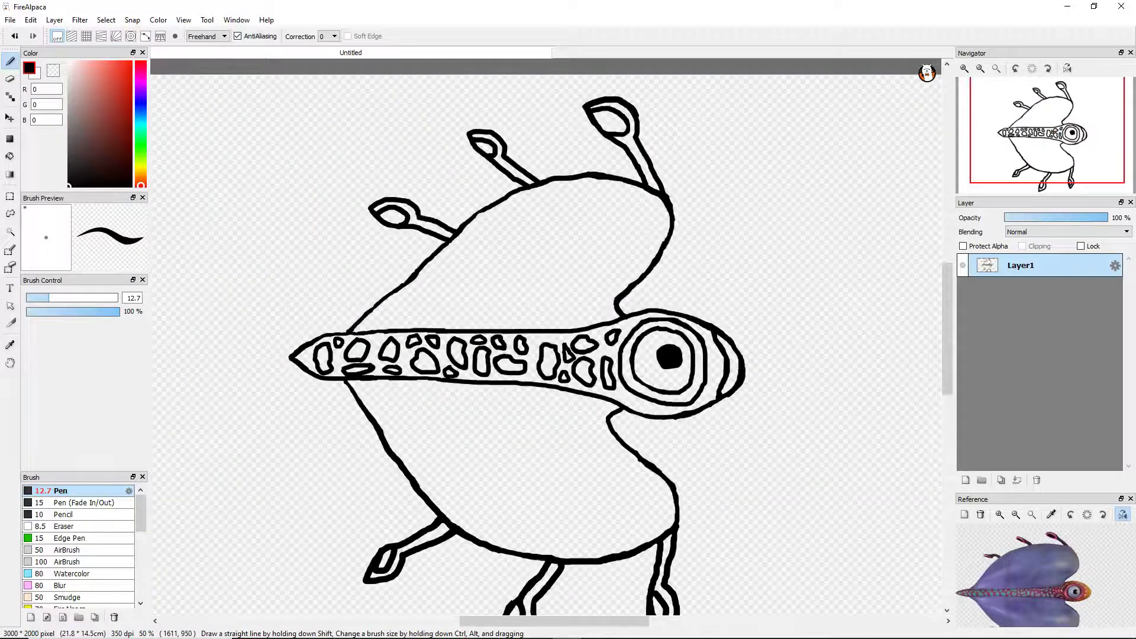
{"action": "scroll", "coordinate": [568, 236], "scroll_direction": "up", "scroll_amount": 6}
{"action": "left_click_drag", "start_coordinate": [535, 178], "coordinate": [547, 145]}
{"action": "scroll", "coordinate": [544, 331], "scroll_direction": "down", "scroll_amount": 4}
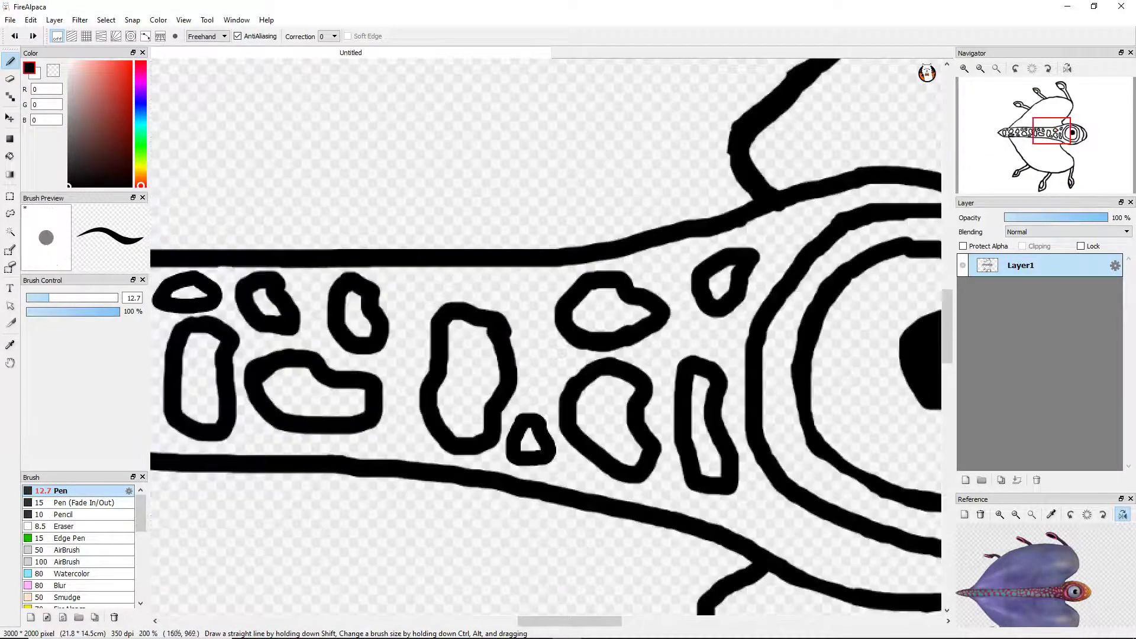
Draw a small rounded triangular spot near the body's upper edge, between the tall and oval spots, and another small spot below it.
{"action": "scroll", "coordinate": [544, 331], "scroll_direction": "up", "scroll_amount": 3}
{"action": "mouse_move", "coordinate": [476, 311]}
{"action": "left_mouse_down"}
{"action": "mouse_move", "coordinate": [562, 340]}
{"action": "mouse_move", "coordinate": [521, 421]}
{"action": "mouse_move", "coordinate": [476, 311]}
{"action": "left_mouse_up"}
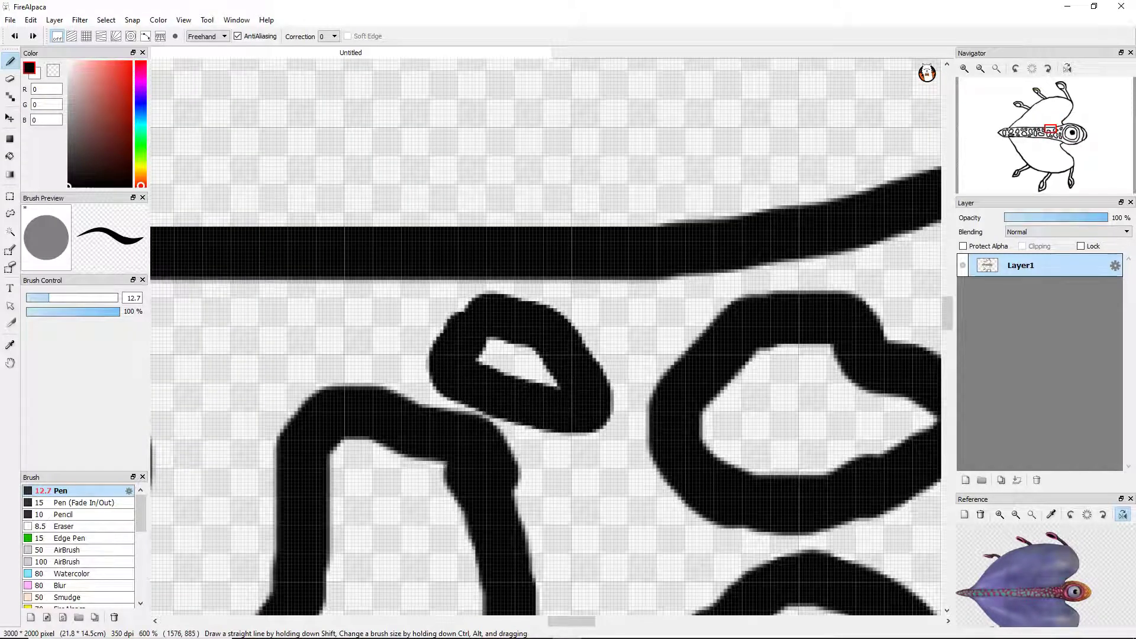
{"action": "scroll", "coordinate": [544, 331], "scroll_direction": "down", "scroll_amount": 3}
{"action": "scroll", "coordinate": [544, 331], "scroll_direction": "up", "scroll_amount": 4}
{"action": "mouse_move", "coordinate": [586, 269]}
{"action": "left_mouse_down"}
{"action": "mouse_move", "coordinate": [668, 473]}
{"action": "mouse_move", "coordinate": [591, 278]}
{"action": "left_mouse_up"}
{"action": "scroll", "coordinate": [544, 331], "scroll_direction": "down", "scroll_amount": 1}
{"action": "scroll", "coordinate": [544, 331], "scroll_direction": "down", "scroll_amount": 5}
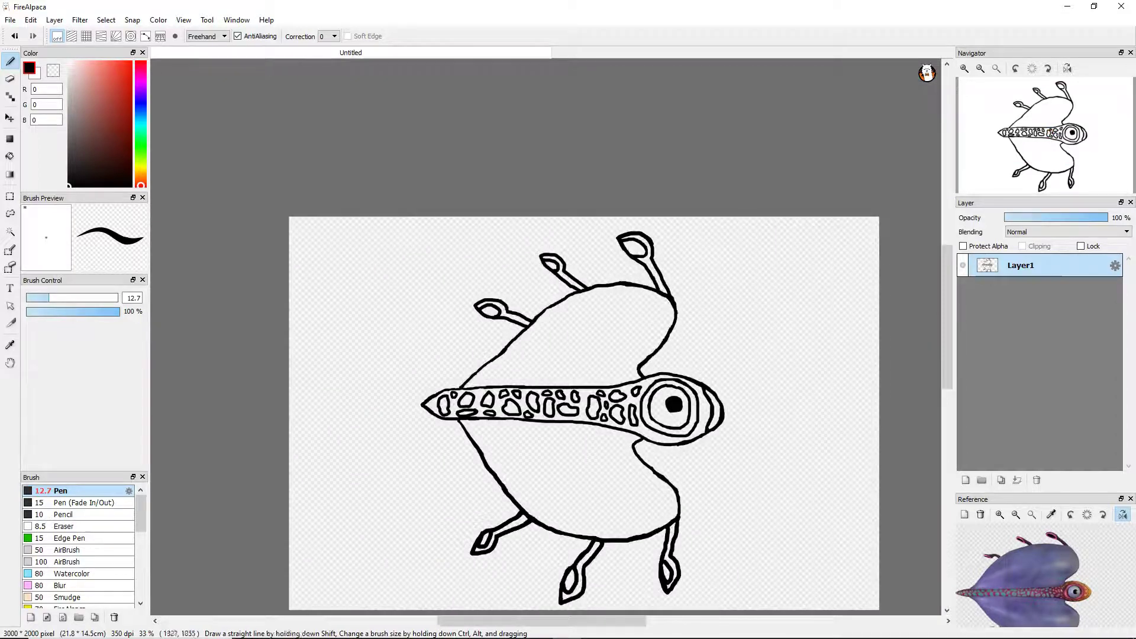
Draw a small triangular spot inside the body's pointed tip, in front of the first tall spot, undoing the first attempt.
{"action": "scroll", "coordinate": [444, 409], "scroll_direction": "up", "scroll_amount": 5}
{"action": "mouse_move", "coordinate": [473, 314]}
{"action": "left_mouse_down"}
{"action": "mouse_move", "coordinate": [456, 379]}
{"action": "mouse_move", "coordinate": [562, 414]}
{"action": "mouse_move", "coordinate": [521, 343]}
{"action": "mouse_move", "coordinate": [456, 360]}
{"action": "mouse_move", "coordinate": [441, 388]}
{"action": "left_mouse_up"}
{"action": "key", "text": "ctrl+z"}
{"action": "key", "text": "ctrl+z"}
{"action": "mouse_move", "coordinate": [423, 335]}
{"action": "left_mouse_down"}
{"action": "mouse_move", "coordinate": [535, 320]}
{"action": "mouse_move", "coordinate": [476, 343]}
{"action": "left_mouse_up"}
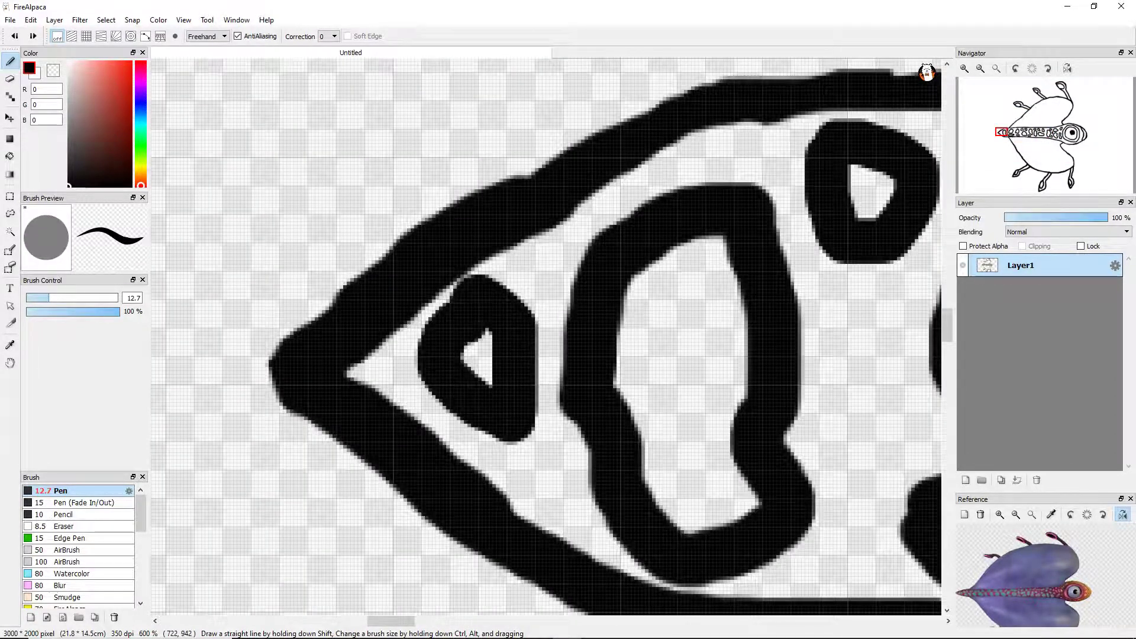
Thin the lower wing's outline where it joins the body behind the eye with the Eraser, and touch up the joint with the Pen.
{"action": "scroll", "coordinate": [476, 343], "scroll_direction": "down", "scroll_amount": 6}
{"action": "scroll", "coordinate": [638, 358], "scroll_direction": "up", "scroll_amount": 7}
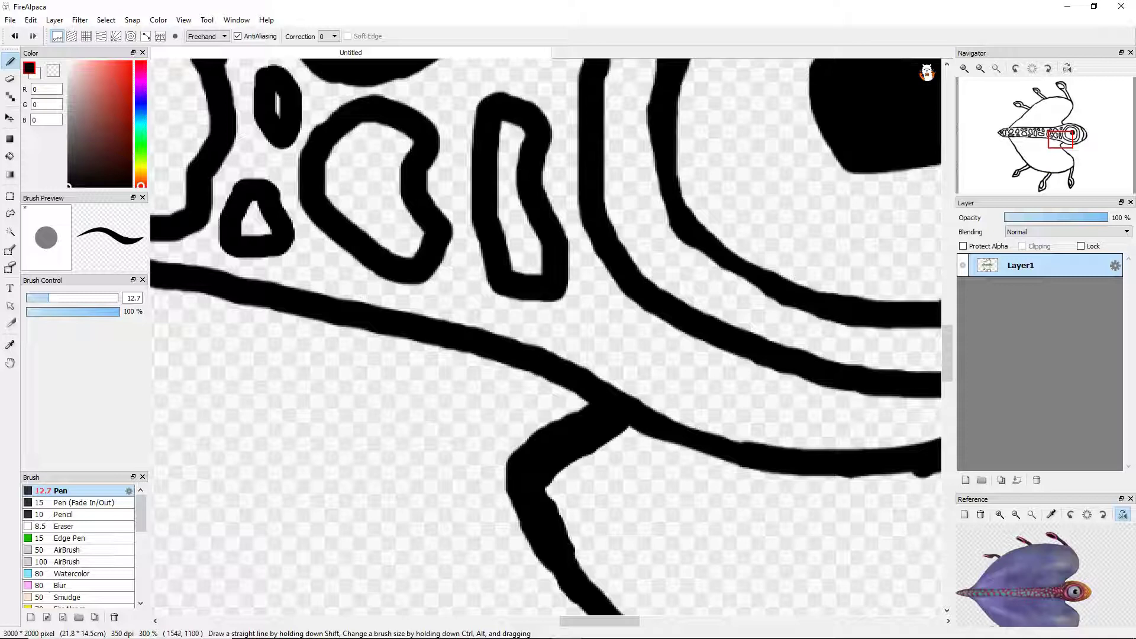
{"action": "key", "text": "e"}
{"action": "mouse_move", "coordinate": [544, 428]}
{"action": "left_mouse_down"}
{"action": "mouse_move", "coordinate": [521, 479]}
{"action": "mouse_move", "coordinate": [527, 526]}
{"action": "mouse_move", "coordinate": [571, 606]}
{"action": "left_mouse_up"}
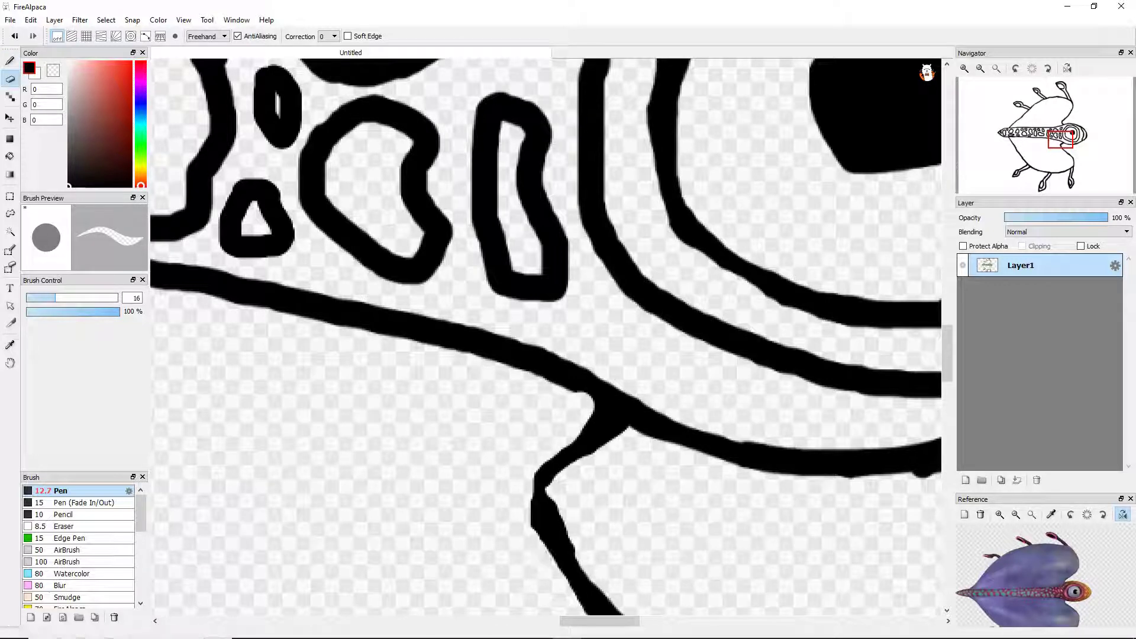
{"action": "key", "text": "b"}
{"action": "mouse_move", "coordinate": [582, 426]}
{"action": "left_mouse_down"}
{"action": "mouse_move", "coordinate": [530, 541]}
{"action": "mouse_move", "coordinate": [521, 481]}
{"action": "mouse_move", "coordinate": [583, 417]}
{"action": "mouse_move", "coordinate": [571, 387]}
{"action": "left_mouse_up"}
{"action": "key", "text": "ctrl+z"}
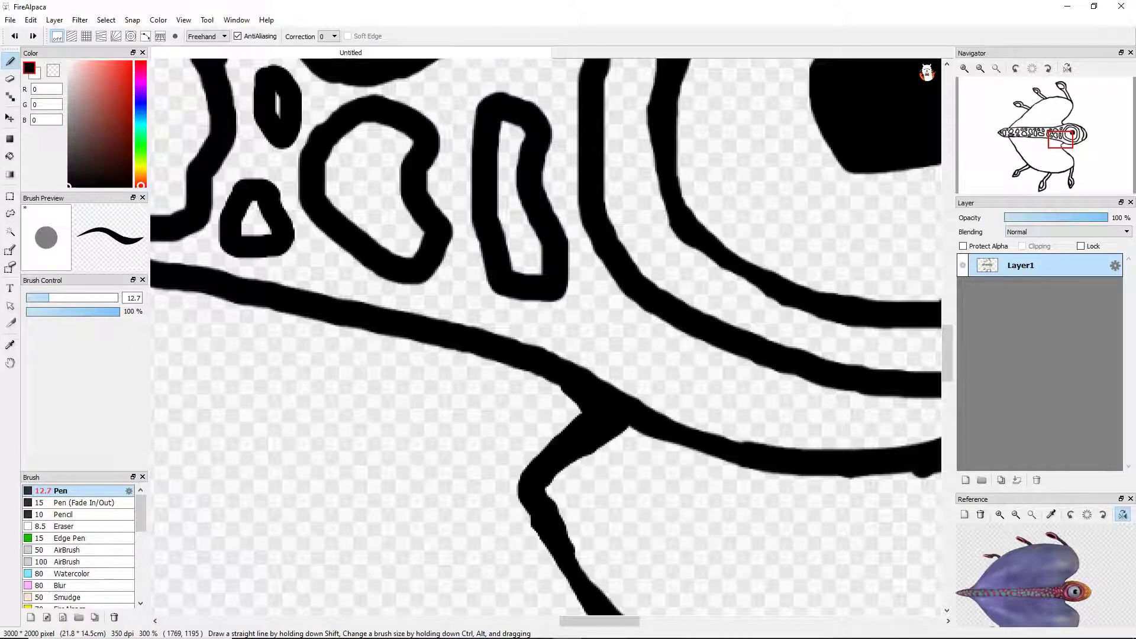
Sample the blue-purple (102, 102, 150) from the reference image's wing and fill both wings with it using the Bucket tool.
{"action": "key", "text": "ctrl+minus"}
{"action": "key", "text": "ctrl+minus"}
{"action": "key", "text": "ctrl+minus"}
{"action": "key", "text": "ctrl+minus"}
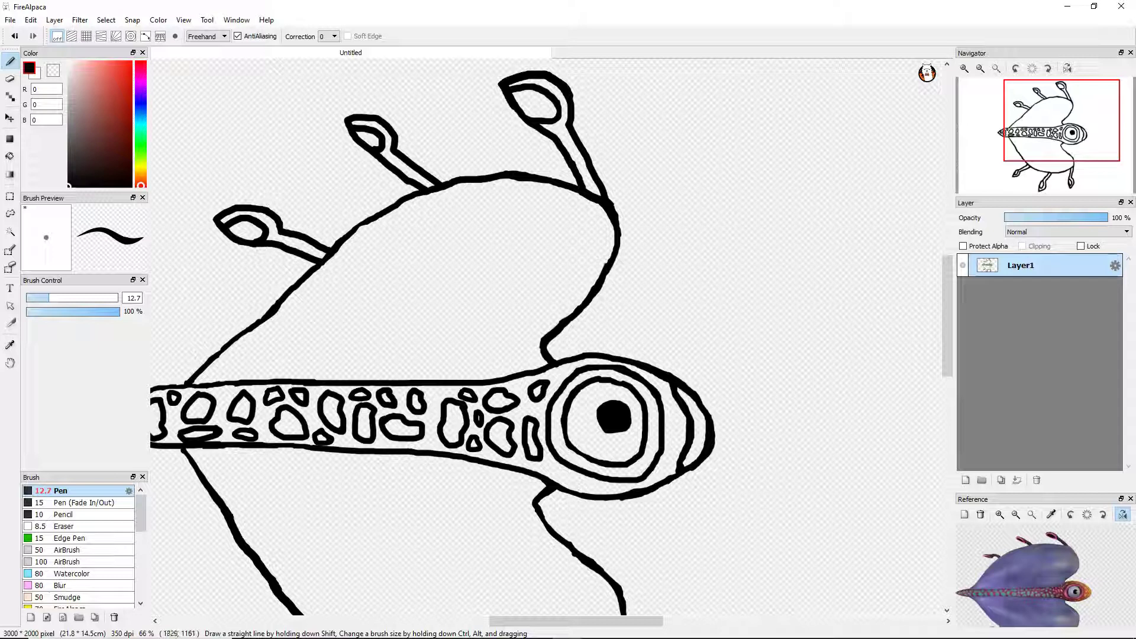
{"action": "key", "text": "ctrl+minus"}
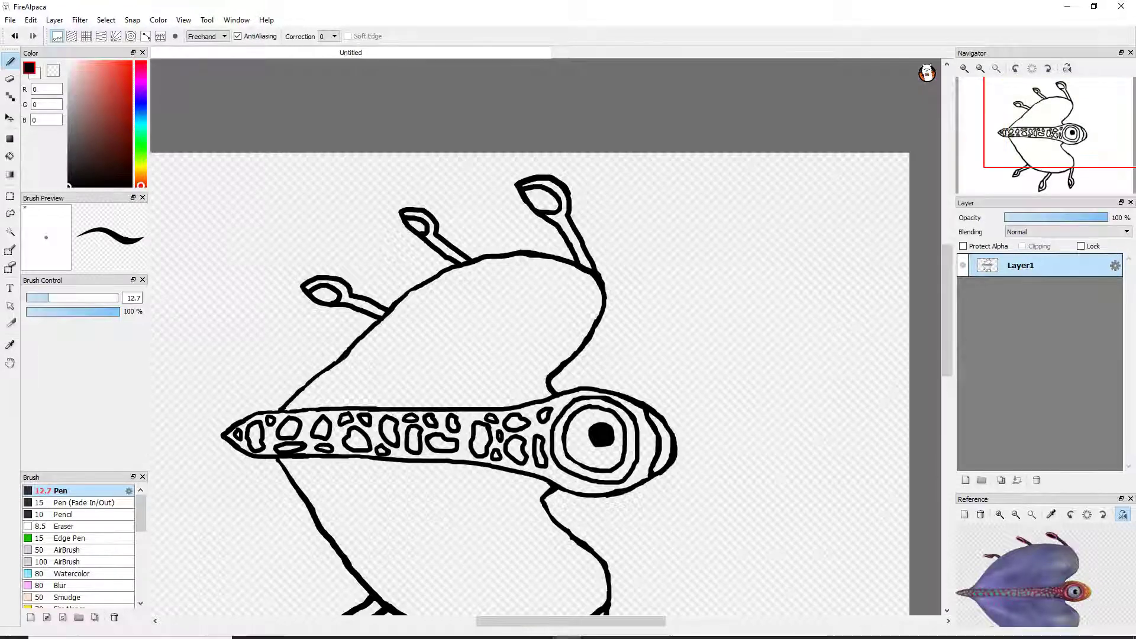
{"action": "scroll", "coordinate": [1044, 574], "scroll_direction": "up", "scroll_amount": 5}
{"action": "scroll", "coordinate": [1044, 574], "scroll_direction": "up", "scroll_amount": 2}
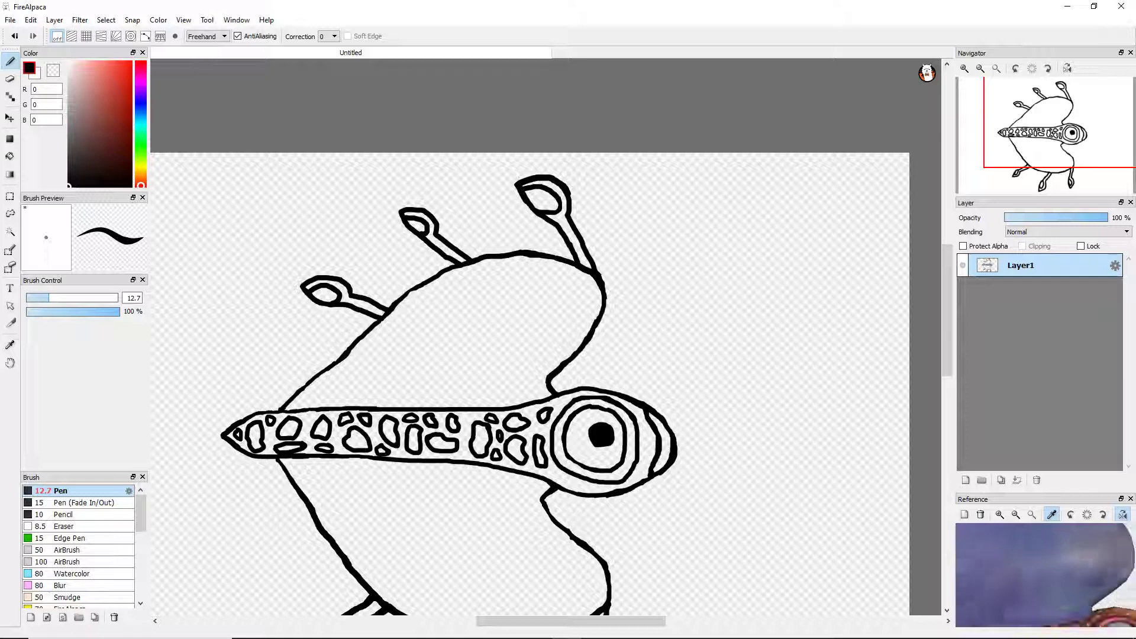
{"action": "scroll", "coordinate": [1044, 574], "scroll_direction": "down", "scroll_amount": 3}
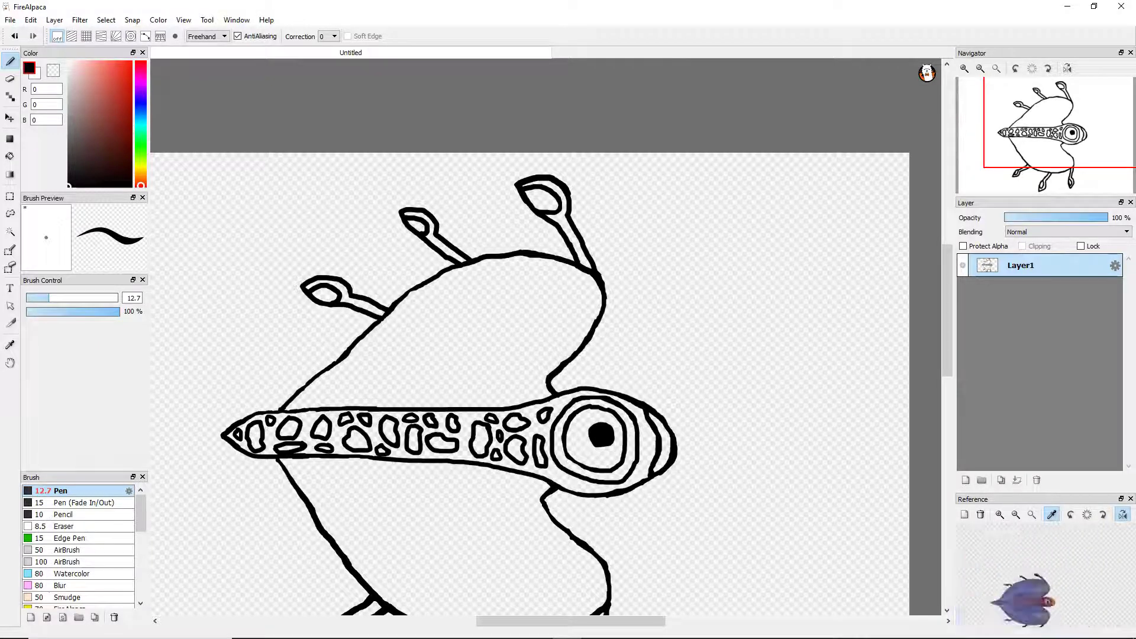
{"action": "scroll", "coordinate": [1044, 573], "scroll_direction": "up", "scroll_amount": 3}
{"action": "left_click", "coordinate": [1044, 574]}
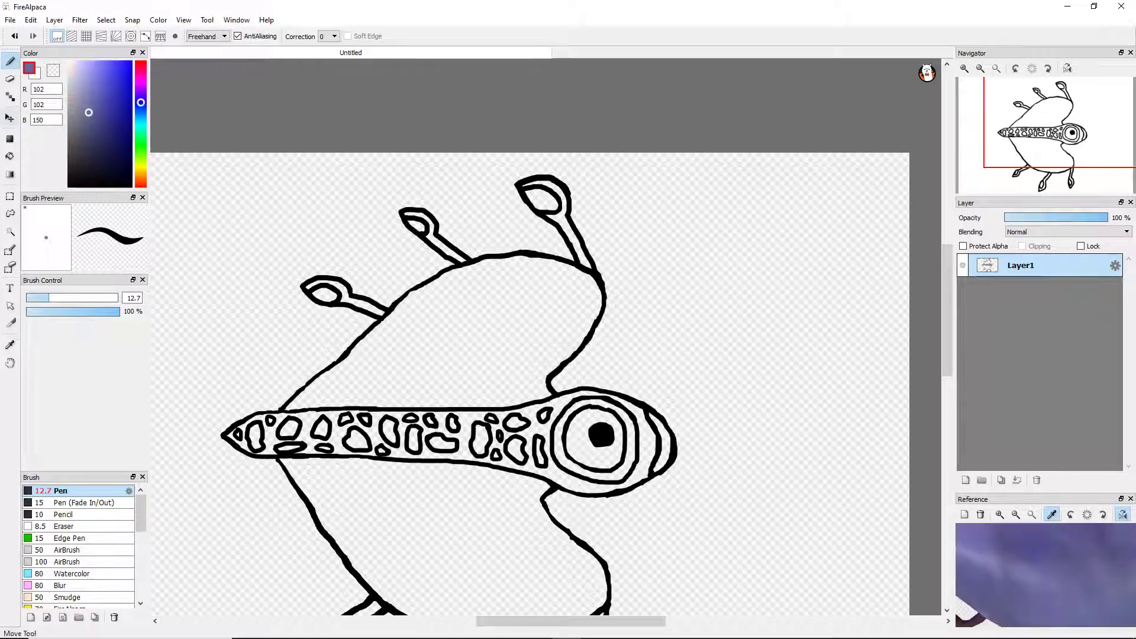
{"action": "left_click", "coordinate": [10, 156]}
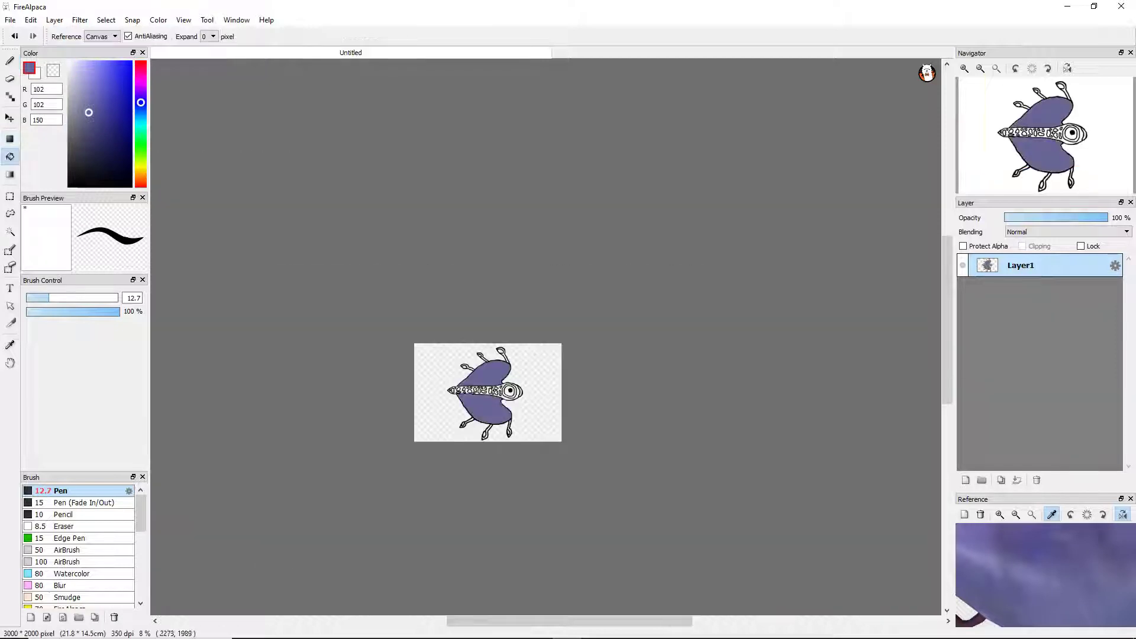
Sample the darker purple (88, 79, 144) from the reference wing and choose the size 50 AirBrush.
{"action": "scroll", "coordinate": [1044, 574], "scroll_direction": "down", "scroll_amount": 3}
{"action": "left_click", "coordinate": [1044, 573]}
{"action": "left_click", "coordinate": [69, 549]}
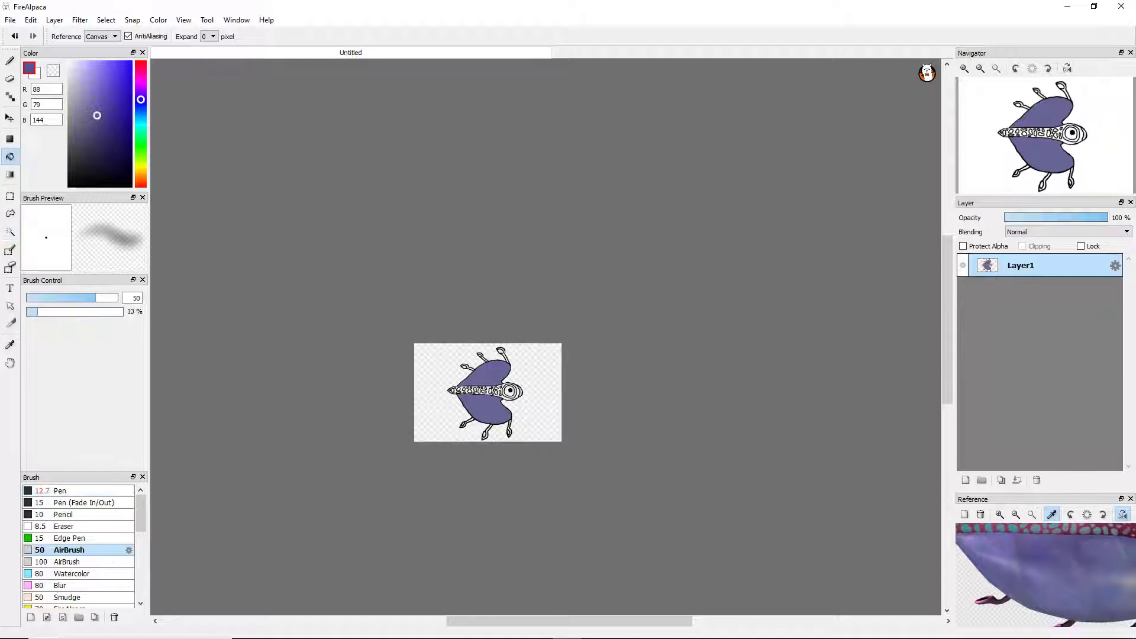
{"action": "scroll", "coordinate": [475, 384], "scroll_direction": "up", "scroll_amount": 2}
{"action": "key", "text": "b"}
{"action": "scroll", "coordinate": [411, 432], "scroll_direction": "up", "scroll_amount": 5}
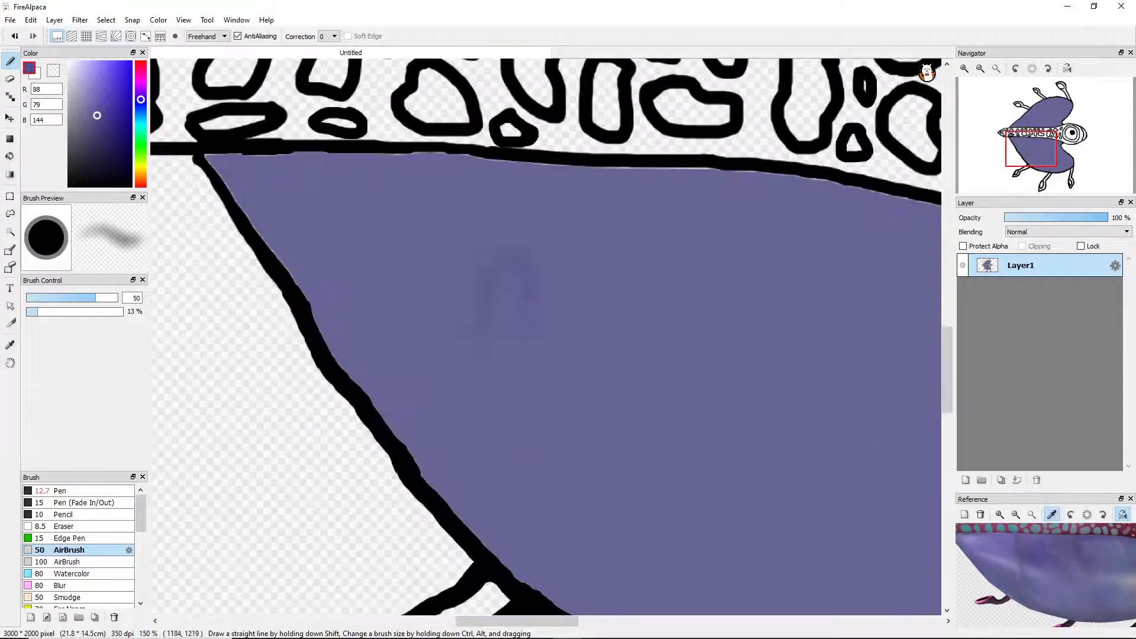
{"action": "left_click_drag", "start_coordinate": [510, 284], "coordinate": [525, 351]}
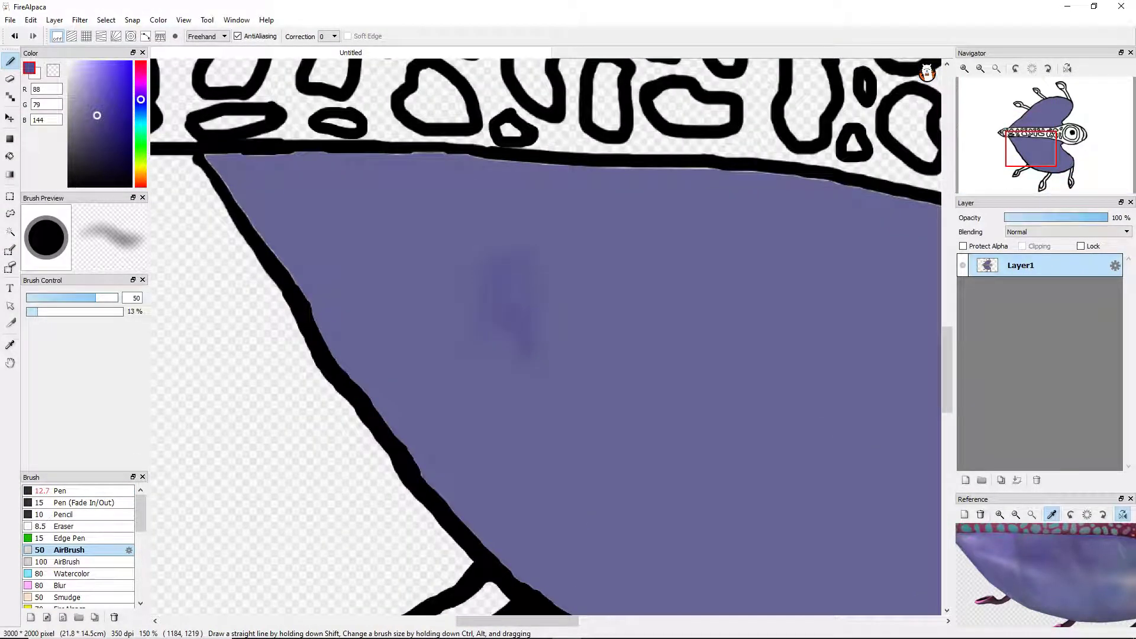
{"action": "mouse_move", "coordinate": [674, 269]}
{"action": "left_mouse_down"}
{"action": "mouse_move", "coordinate": [529, 440]}
{"action": "mouse_move", "coordinate": [769, 384]}
{"action": "left_mouse_up"}
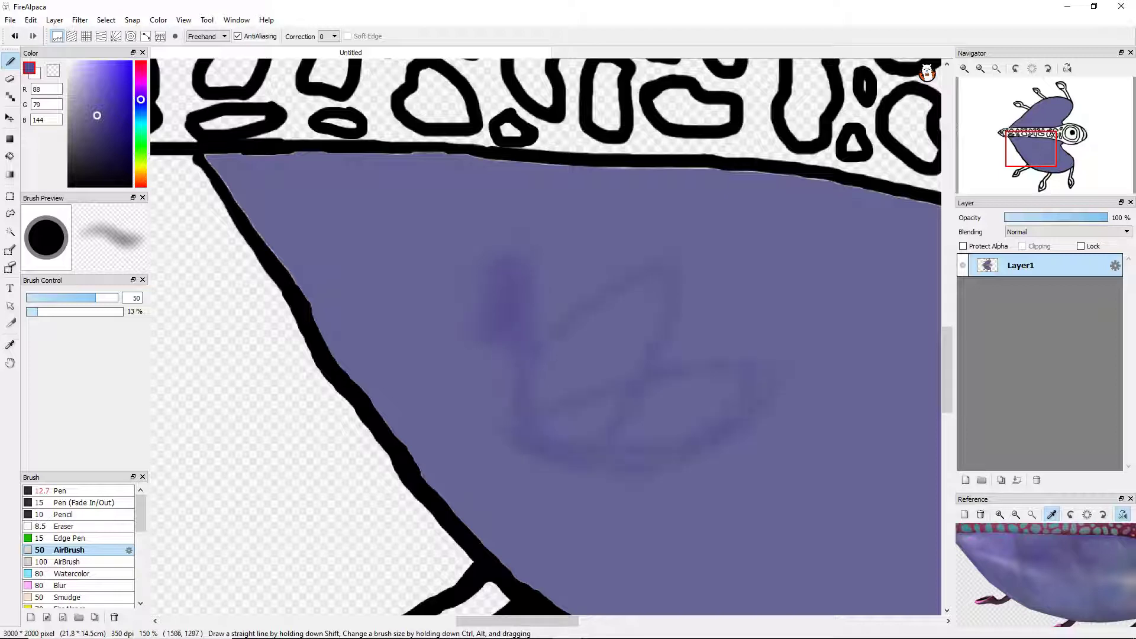
{"action": "key", "text": "ctrl+z"}
{"action": "key", "text": "ctrl+z"}
{"action": "key", "text": "ctrl+z"}
{"action": "key", "text": "ctrl+z"}
{"action": "key", "text": "ctrl+z"}
{"action": "key", "text": "ctrl+y"}
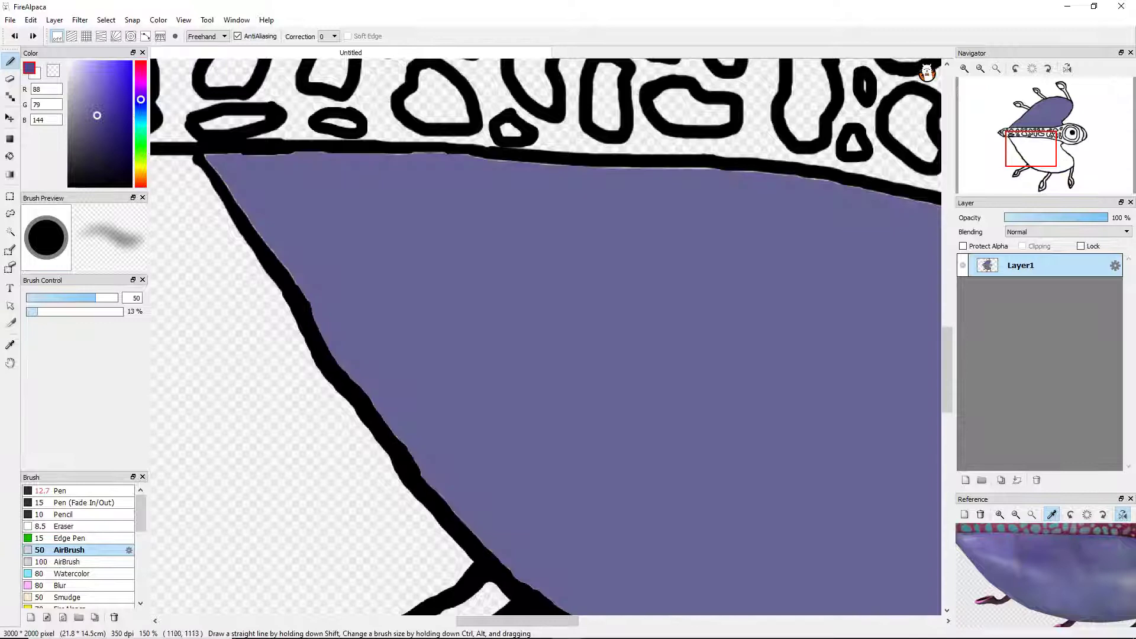
{"action": "left_click_drag", "start_coordinate": [467, 167], "coordinate": [362, 231]}
{"action": "left_click_drag", "start_coordinate": [477, 227], "coordinate": [313, 264]}
{"action": "left_click_drag", "start_coordinate": [473, 195], "coordinate": [449, 207]}
{"action": "left_click_drag", "start_coordinate": [565, 186], "coordinate": [412, 281]}
{"action": "left_click_drag", "start_coordinate": [550, 269], "coordinate": [437, 317]}
{"action": "left_click_drag", "start_coordinate": [508, 248], "coordinate": [367, 325]}
{"action": "left_click_drag", "start_coordinate": [390, 165], "coordinate": [278, 272]}
{"action": "left_click_drag", "start_coordinate": [780, 263], "coordinate": [609, 313]}
{"action": "key", "text": "ctrl+z"}
{"action": "key", "text": "ctrl+z"}
{"action": "key", "text": "ctrl+z"}
{"action": "key", "text": "ctrl+z"}
{"action": "key", "text": "ctrl+z"}
{"action": "key", "text": "ctrl+z"}
{"action": "key", "text": "ctrl+z"}
{"action": "key", "text": "ctrl+z"}
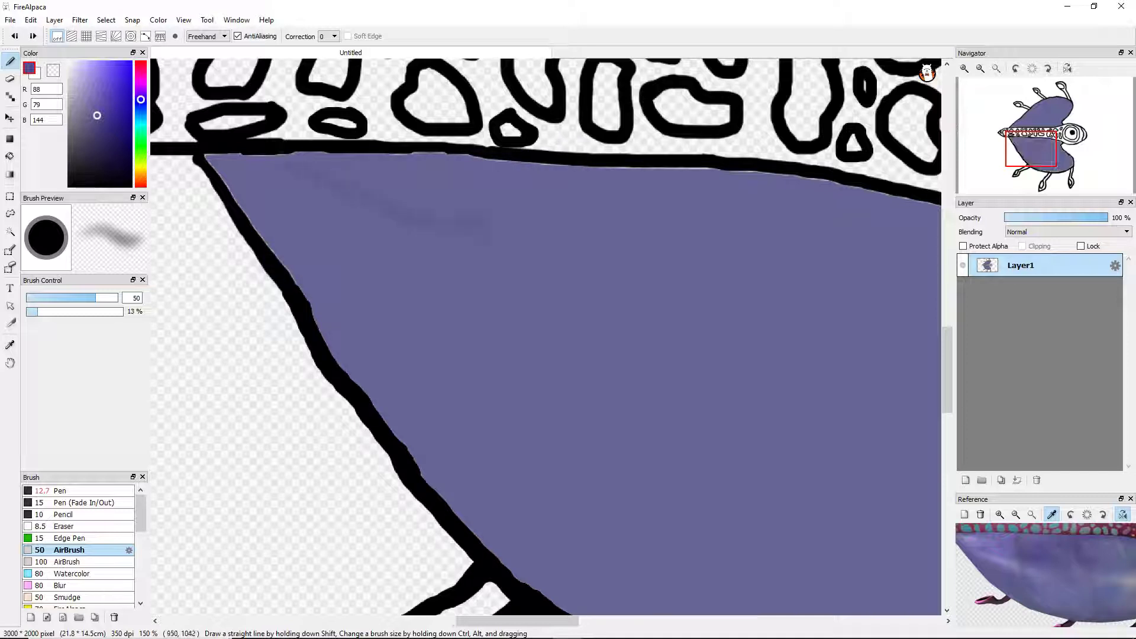
{"action": "mouse_move", "coordinate": [543, 154]}
{"action": "left_mouse_down"}
{"action": "mouse_move", "coordinate": [313, 148]}
{"action": "mouse_move", "coordinate": [470, 154]}
{"action": "left_mouse_up"}
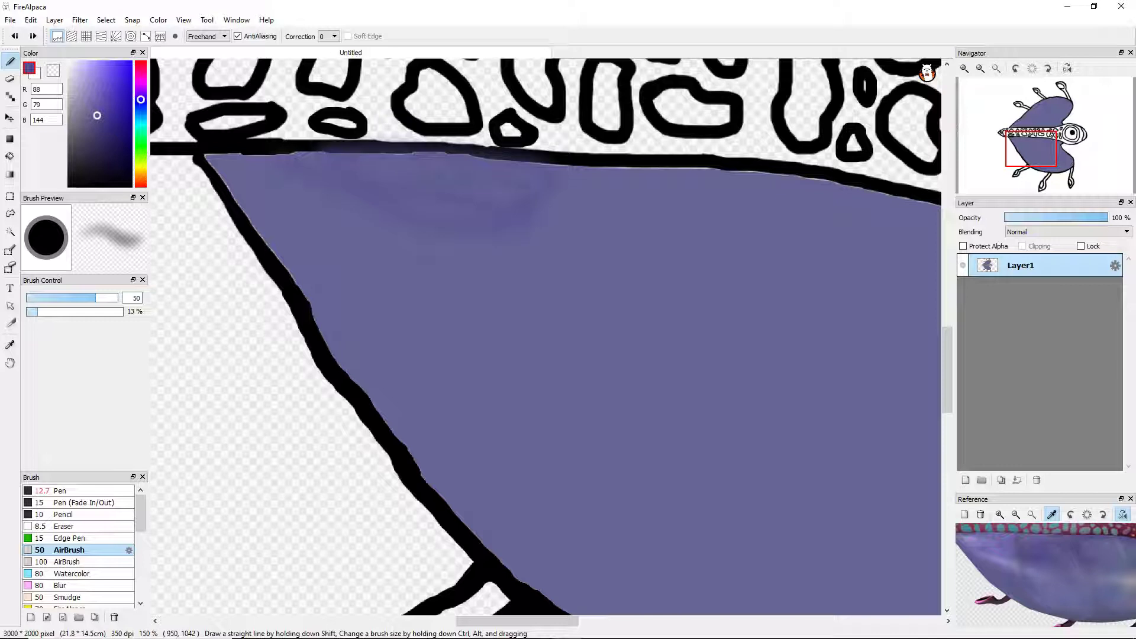
{"action": "key", "text": "ctrl+z"}
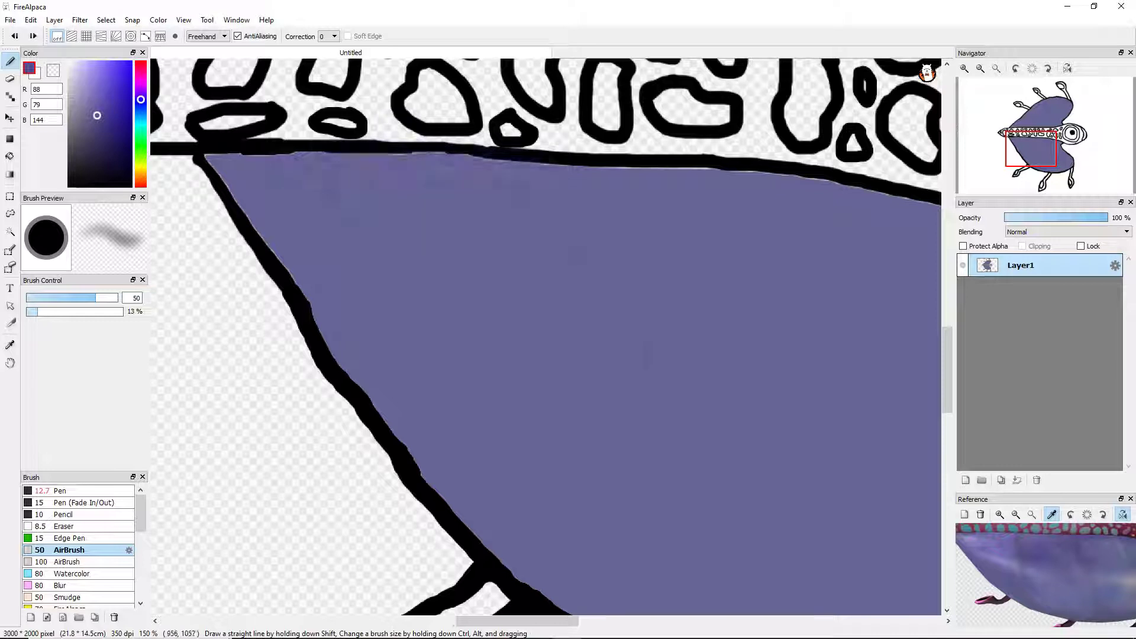
Airbrush a darker purple patch along the lower wing's upper edge, just beneath the body.
{"action": "mouse_move", "coordinate": [473, 158]}
{"action": "left_mouse_down"}
{"action": "mouse_move", "coordinate": [639, 163]}
{"action": "mouse_move", "coordinate": [319, 179]}
{"action": "mouse_move", "coordinate": [615, 166]}
{"action": "left_mouse_up"}
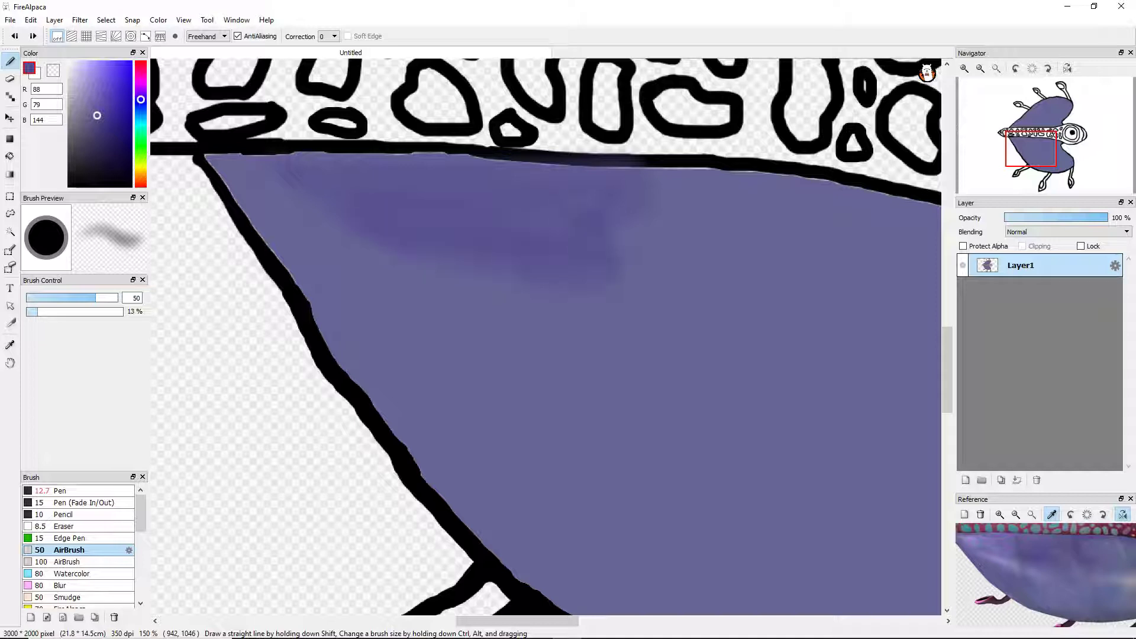
Airbrush a thick darker purple outline of a large rounded patch in the lower wing's middle, reaching down to the legs' edge.
{"action": "scroll", "coordinate": [521, 236], "scroll_direction": "down", "scroll_amount": 5}
{"action": "scroll", "coordinate": [521, 236], "scroll_direction": "up", "scroll_amount": 6}
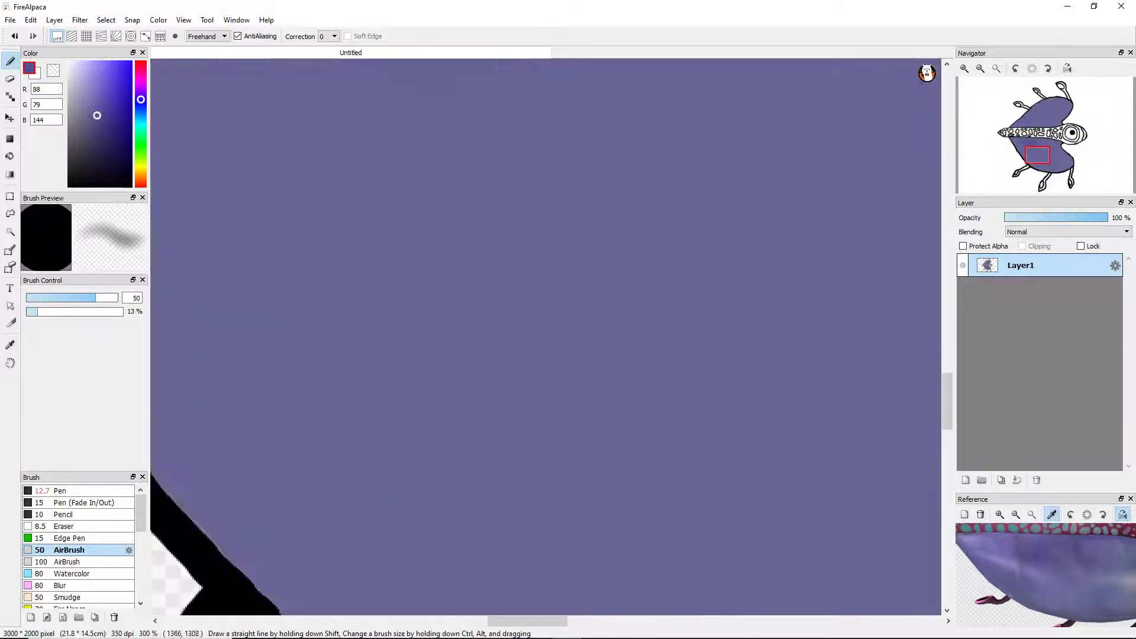
{"action": "scroll", "coordinate": [544, 337], "scroll_direction": "down", "scroll_amount": 1}
{"action": "mouse_move", "coordinate": [452, 158]}
{"action": "left_mouse_down"}
{"action": "mouse_move", "coordinate": [414, 309]}
{"action": "mouse_move", "coordinate": [328, 336]}
{"action": "mouse_move", "coordinate": [320, 415]}
{"action": "left_mouse_up"}
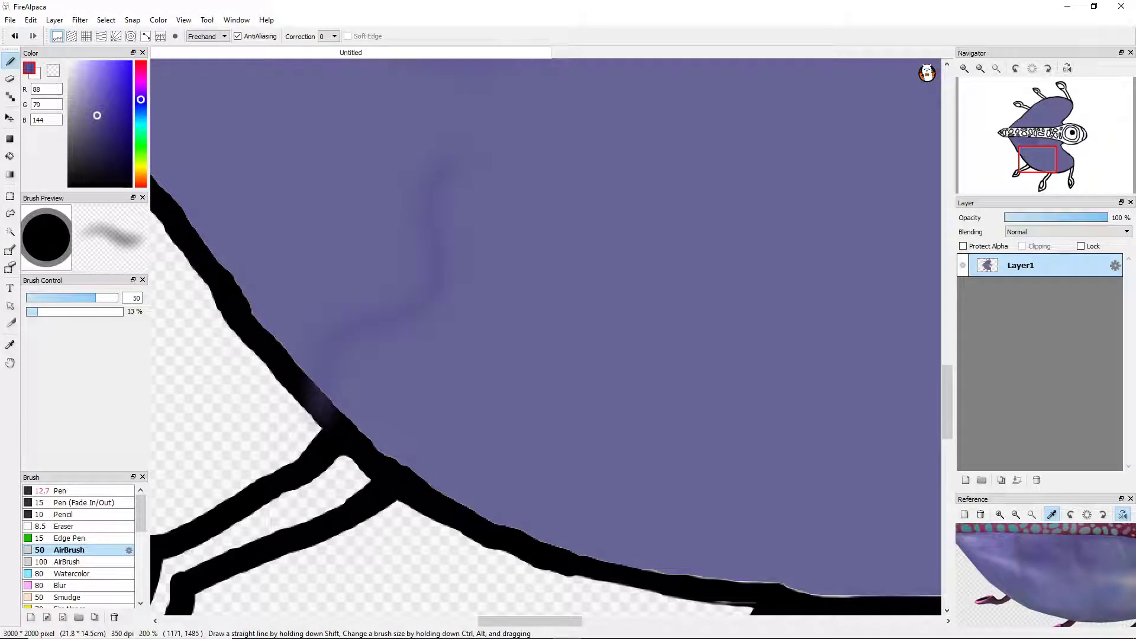
{"action": "key", "text": "ctrl+z"}
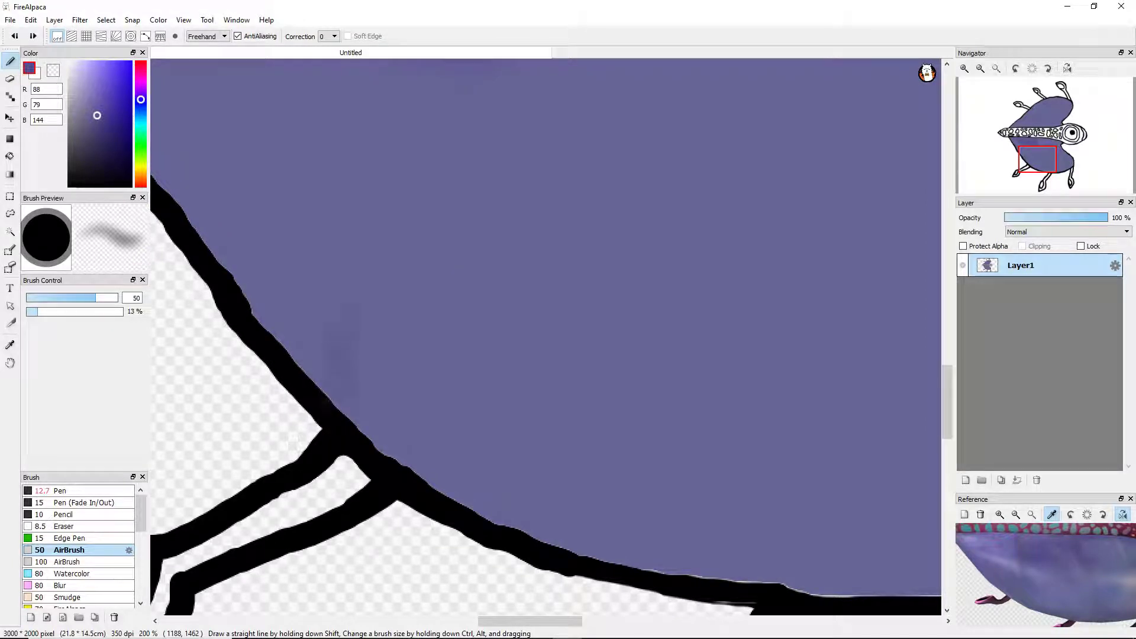
{"action": "mouse_move", "coordinate": [464, 115]}
{"action": "left_mouse_down"}
{"action": "mouse_move", "coordinate": [639, 114]}
{"action": "mouse_move", "coordinate": [774, 366]}
{"action": "left_mouse_up"}
{"action": "mouse_move", "coordinate": [651, 550]}
{"action": "left_mouse_down"}
{"action": "mouse_move", "coordinate": [491, 508]}
{"action": "mouse_move", "coordinate": [408, 290]}
{"action": "left_mouse_up"}
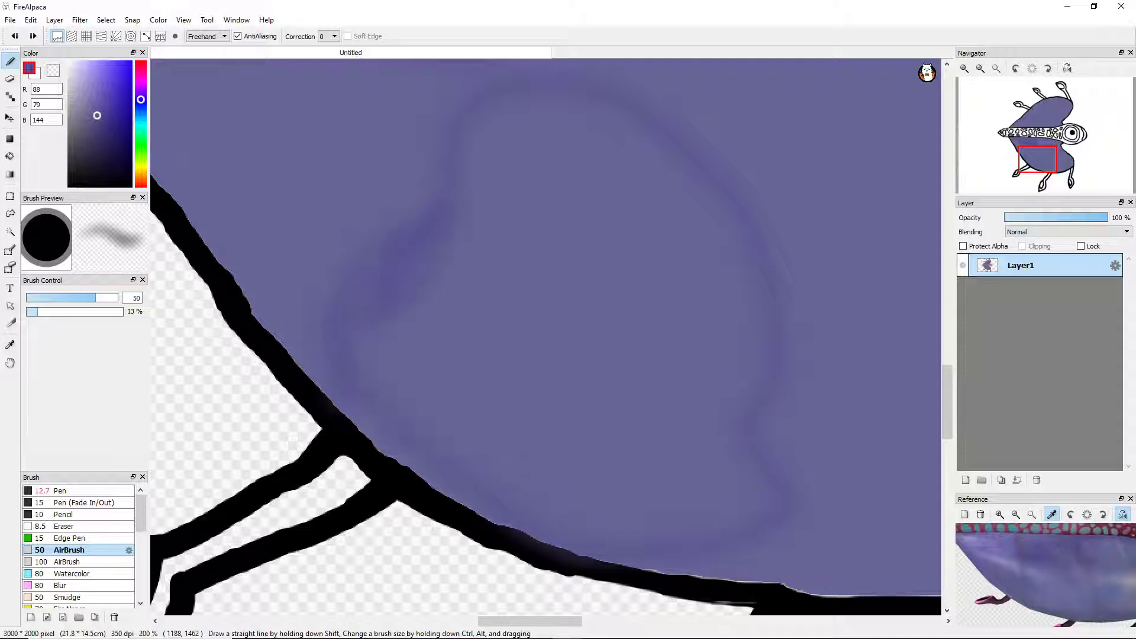
{"action": "left_click_drag", "start_coordinate": [612, 507], "coordinate": [632, 506]}
{"action": "left_click_drag", "start_coordinate": [470, 466], "coordinate": [505, 479]}
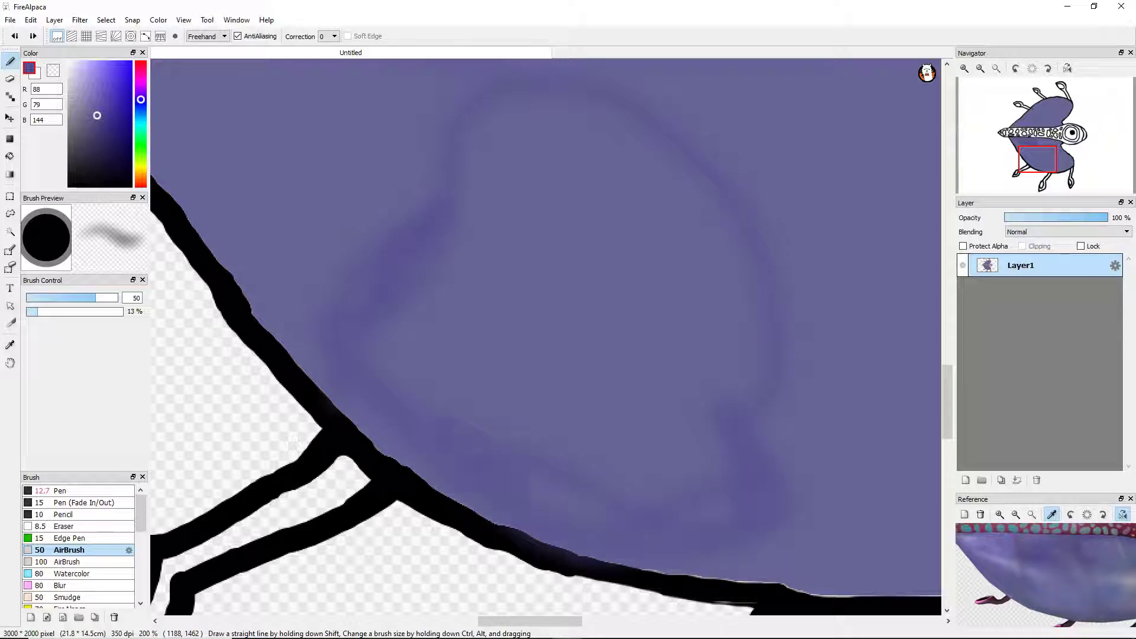
{"action": "mouse_move", "coordinate": [705, 375]}
{"action": "left_mouse_down"}
{"action": "mouse_move", "coordinate": [719, 255]}
{"action": "mouse_move", "coordinate": [591, 114]}
{"action": "left_mouse_up"}
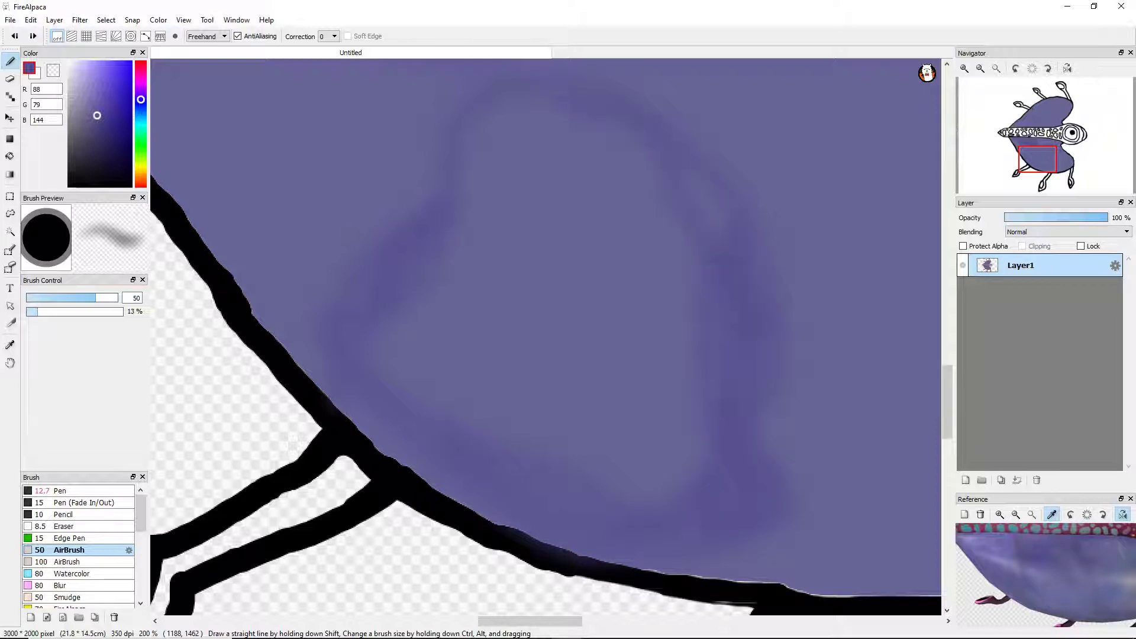
{"action": "mouse_move", "coordinate": [412, 318]}
{"action": "left_mouse_down"}
{"action": "mouse_move", "coordinate": [399, 337]}
{"action": "mouse_move", "coordinate": [417, 366]}
{"action": "left_mouse_up"}
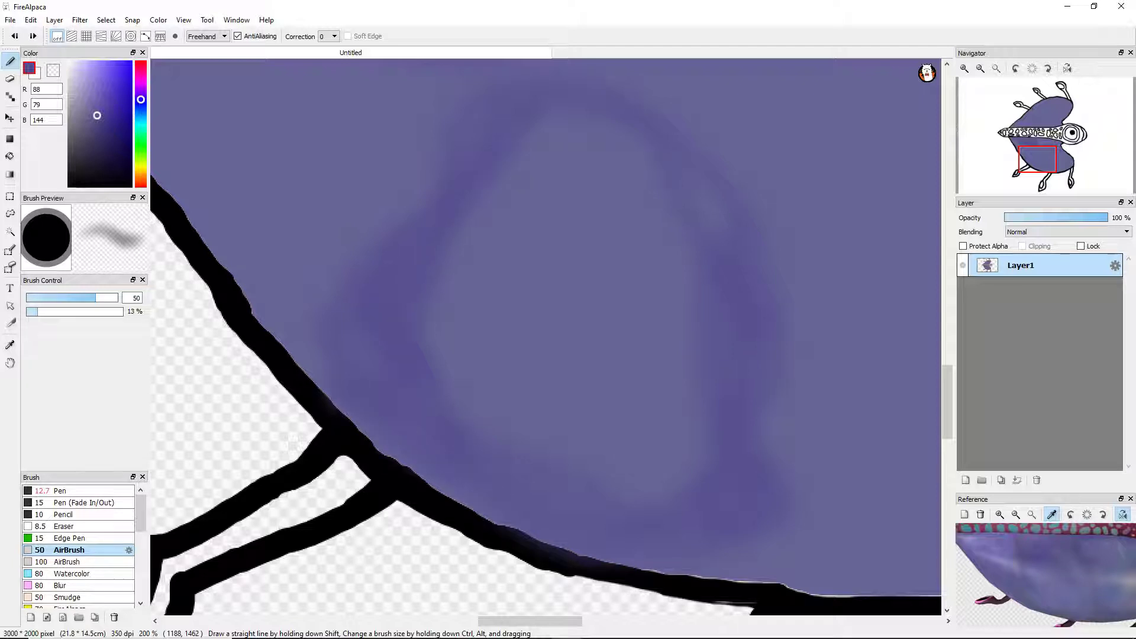
{"action": "left_click_drag", "start_coordinate": [550, 124], "coordinate": [479, 290]}
Sample the patch's darker purple (89, 81, 144) from the canvas and airbrush the rounded patch's tip up toward the upper patch.
{"action": "scroll", "coordinate": [479, 290], "scroll_direction": "down", "scroll_amount": 3}
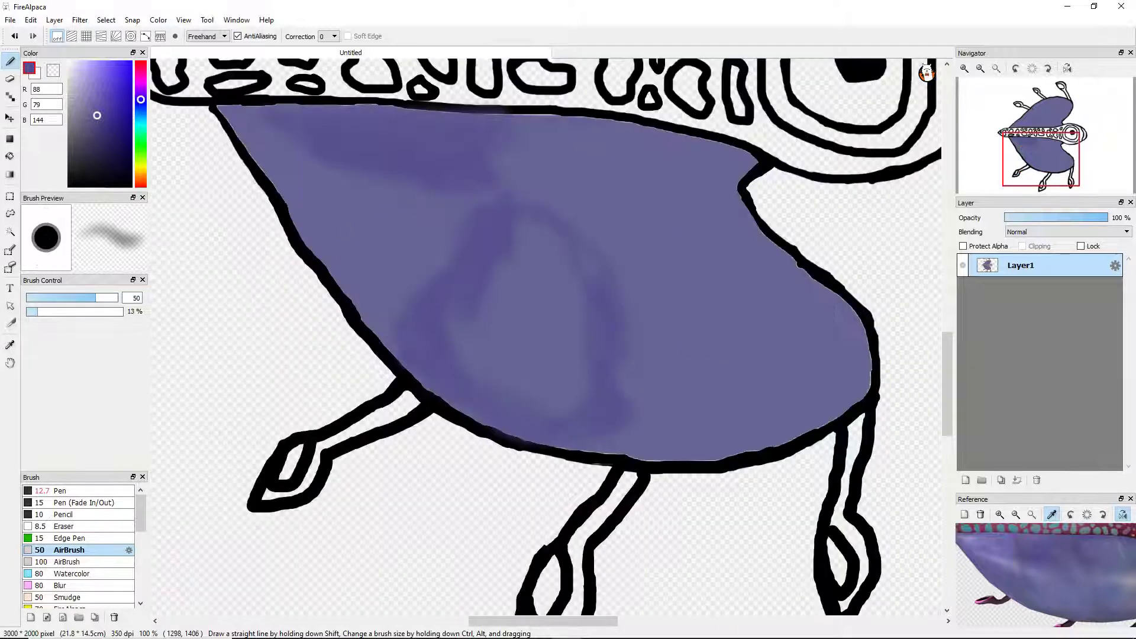
{"action": "scroll", "coordinate": [479, 289], "scroll_direction": "up", "scroll_amount": 5}
{"action": "left_click", "coordinate": [479, 290], "text": "alt"}
{"action": "scroll", "coordinate": [479, 290], "scroll_direction": "down", "scroll_amount": 3}
{"action": "left_click", "coordinate": [59, 491]}
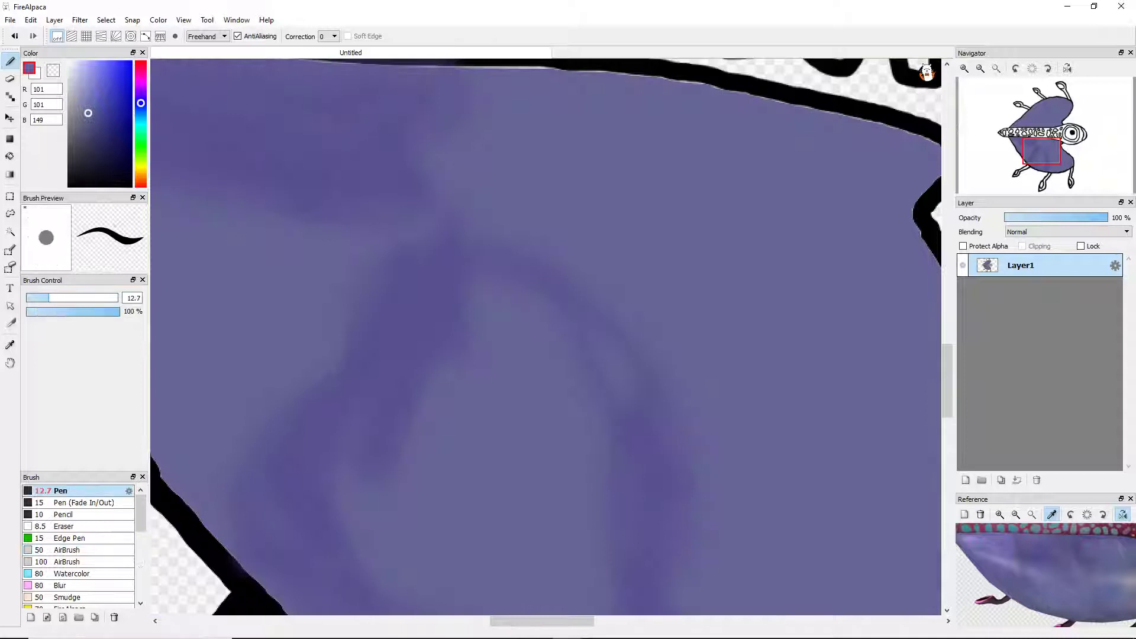
{"action": "scroll", "coordinate": [414, 307], "scroll_direction": "up", "scroll_amount": 3}
{"action": "left_click_drag", "start_coordinate": [468, 234], "coordinate": [454, 261]}
{"action": "left_click", "coordinate": [454, 261], "text": "alt"}
{"action": "left_click", "coordinate": [59, 550]}
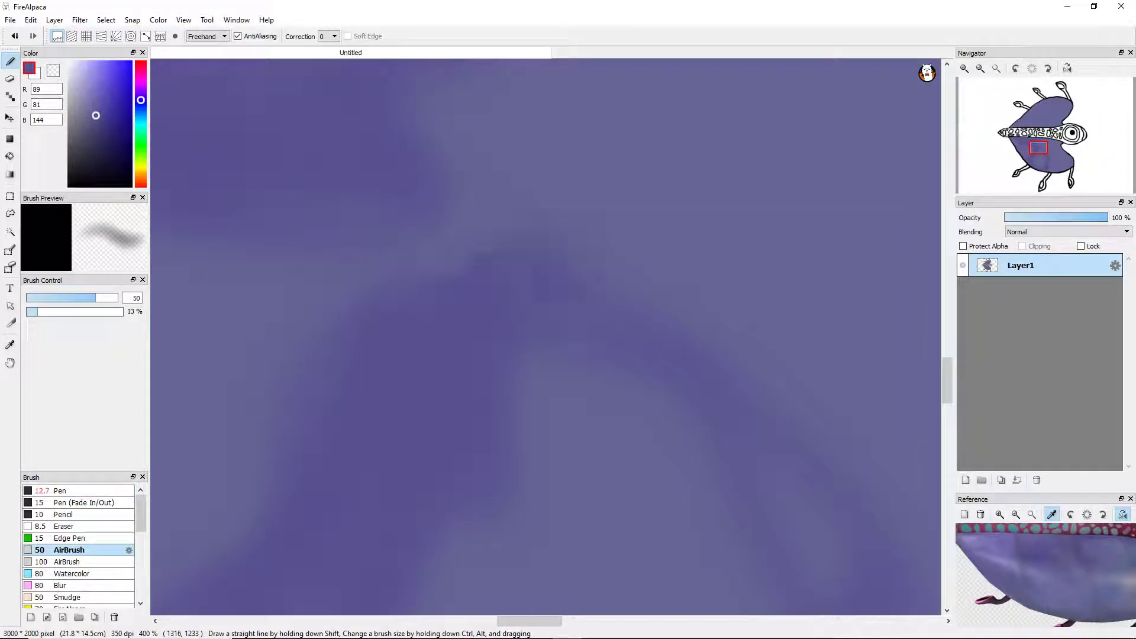
{"action": "left_click_drag", "start_coordinate": [473, 266], "coordinate": [521, 237]}
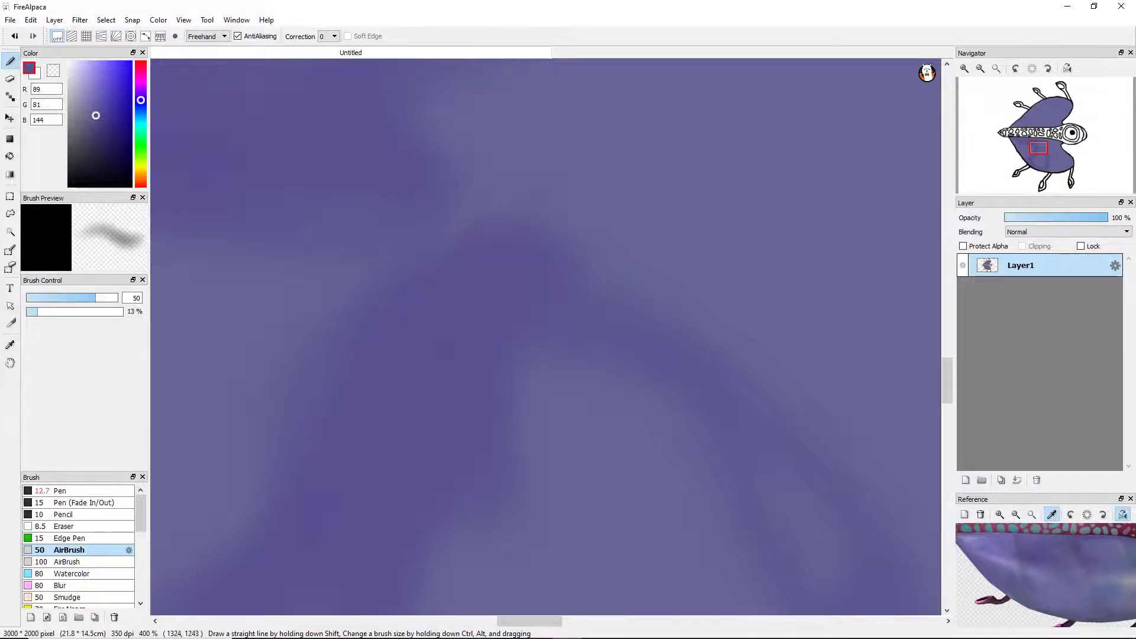
Fill the inside of the large rounded patch with lengthwise darker purple airbrush strokes.
{"action": "scroll", "coordinate": [355, 278], "scroll_direction": "down", "scroll_amount": 3}
{"action": "scroll", "coordinate": [355, 278], "scroll_direction": "up", "scroll_amount": 3}
{"action": "left_click_drag", "start_coordinate": [510, 70], "coordinate": [494, 374]}
{"action": "key", "text": "ctrl+z"}
{"action": "left_click_drag", "start_coordinate": [577, 136], "coordinate": [468, 373]}
{"action": "left_click_drag", "start_coordinate": [544, 68], "coordinate": [529, 393]}
{"action": "mouse_move", "coordinate": [642, 63]}
{"action": "left_mouse_down"}
{"action": "mouse_move", "coordinate": [662, 331]}
{"action": "mouse_move", "coordinate": [553, 455]}
{"action": "left_mouse_up"}
{"action": "left_click_drag", "start_coordinate": [722, 382], "coordinate": [725, 443]}
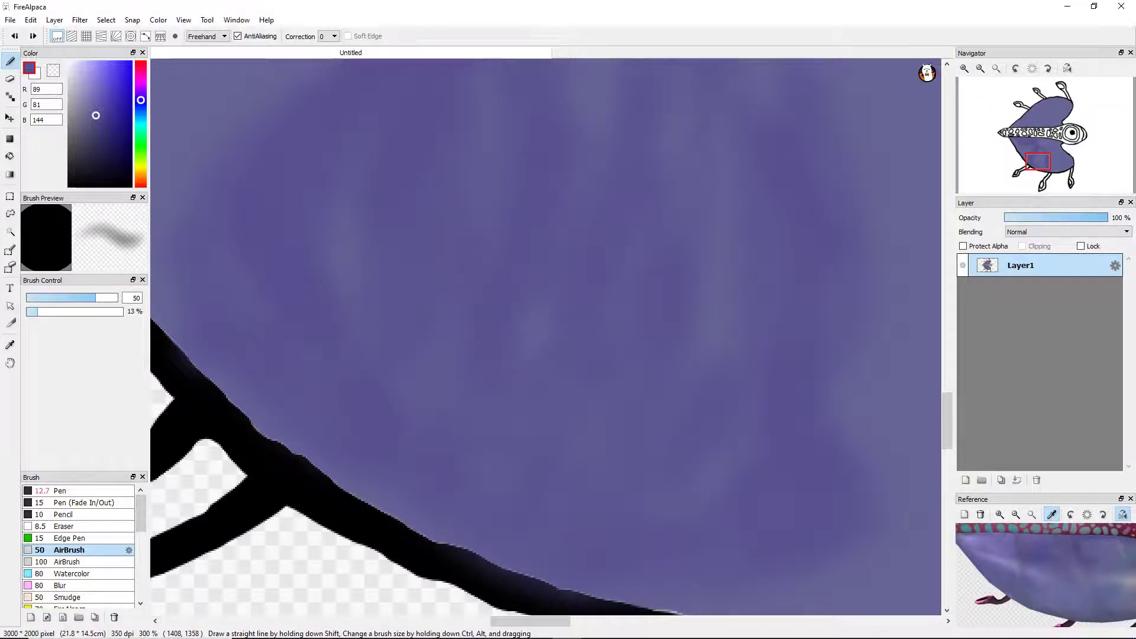
Airbrush another darker purple patch near the lower wing's slanted outer edge, between the upper patch and the large rounded patch.
{"action": "scroll", "coordinate": [544, 337], "scroll_direction": "down", "scroll_amount": 3}
{"action": "scroll", "coordinate": [544, 337], "scroll_direction": "up", "scroll_amount": 2}
{"action": "left_click_drag", "start_coordinate": [668, 269], "coordinate": [648, 319]}
{"action": "left_click_drag", "start_coordinate": [624, 346], "coordinate": [612, 372]}
{"action": "left_click_drag", "start_coordinate": [545, 344], "coordinate": [524, 393]}
{"action": "left_click_drag", "start_coordinate": [506, 288], "coordinate": [485, 328]}
{"action": "left_click_drag", "start_coordinate": [548, 249], "coordinate": [535, 281]}
{"action": "left_click_drag", "start_coordinate": [491, 317], "coordinate": [446, 376]}
{"action": "left_click_drag", "start_coordinate": [526, 391], "coordinate": [541, 443]}
{"action": "left_click_drag", "start_coordinate": [463, 337], "coordinate": [485, 360]}
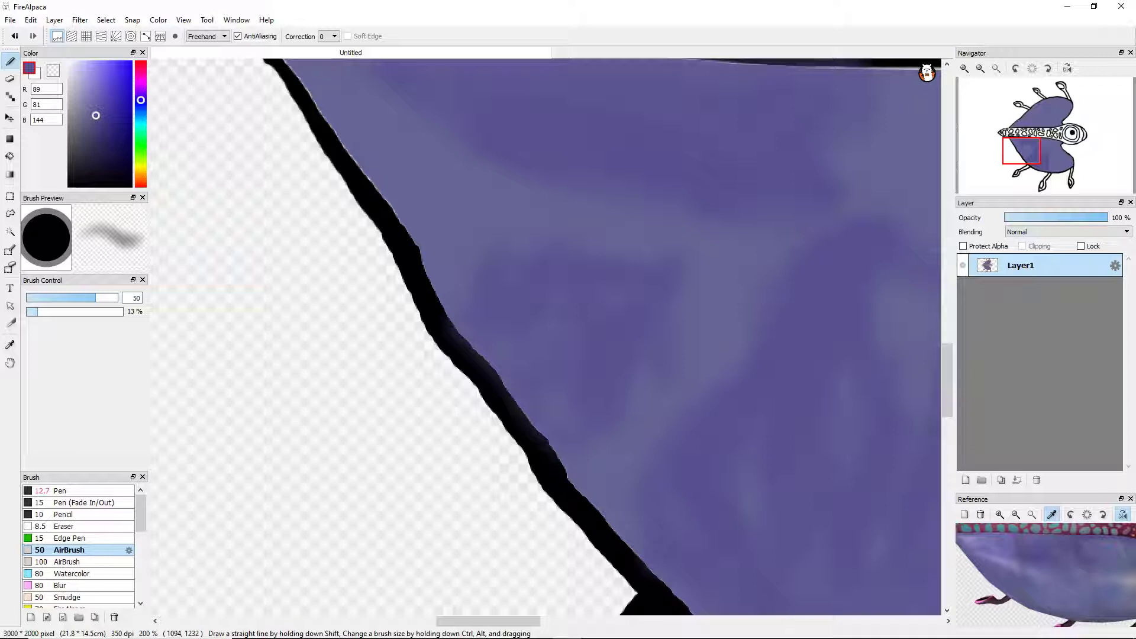
Airbrush the large rounded patch fuller with darker purple along its head-facing side and down to the lower wing outline.
{"action": "scroll", "coordinate": [521, 228], "scroll_direction": "up", "scroll_amount": 2}
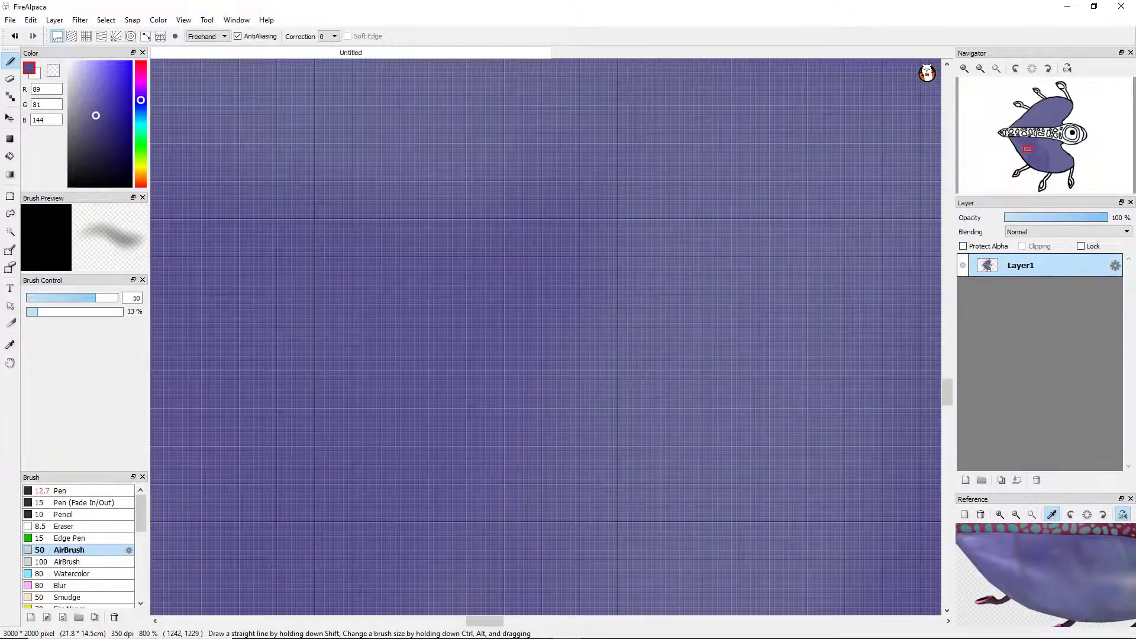
{"action": "scroll", "coordinate": [521, 228], "scroll_direction": "down", "scroll_amount": 6}
{"action": "scroll", "coordinate": [805, 346], "scroll_direction": "up", "scroll_amount": 6}
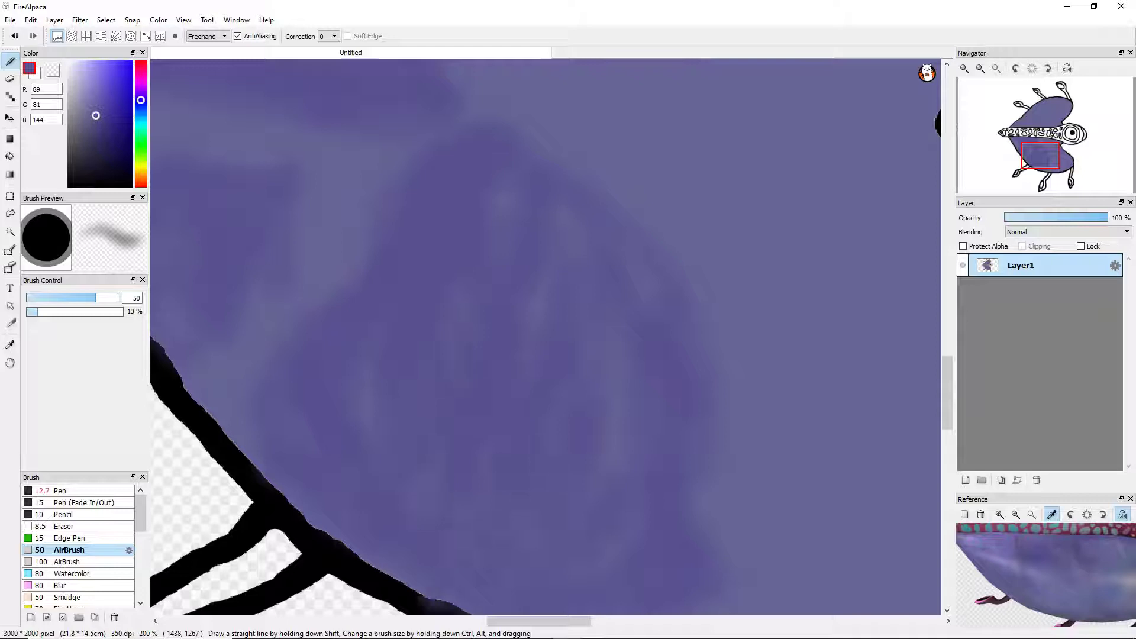
{"action": "scroll", "coordinate": [497, 331], "scroll_direction": "down", "scroll_amount": 2}
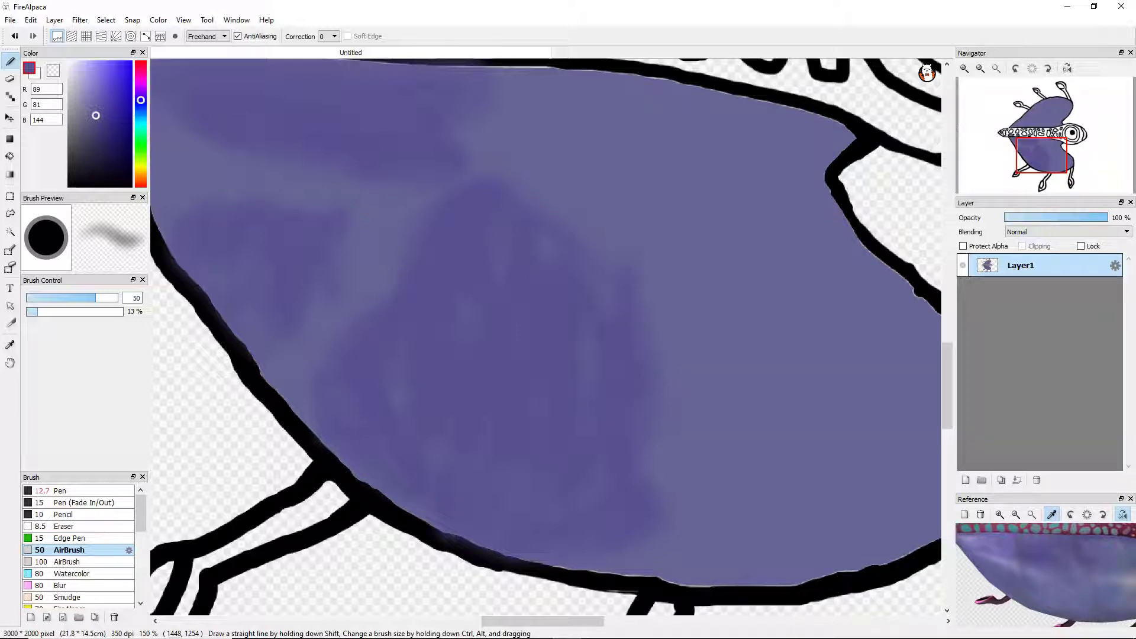
{"action": "left_click_drag", "start_coordinate": [528, 571], "coordinate": [541, 579]}
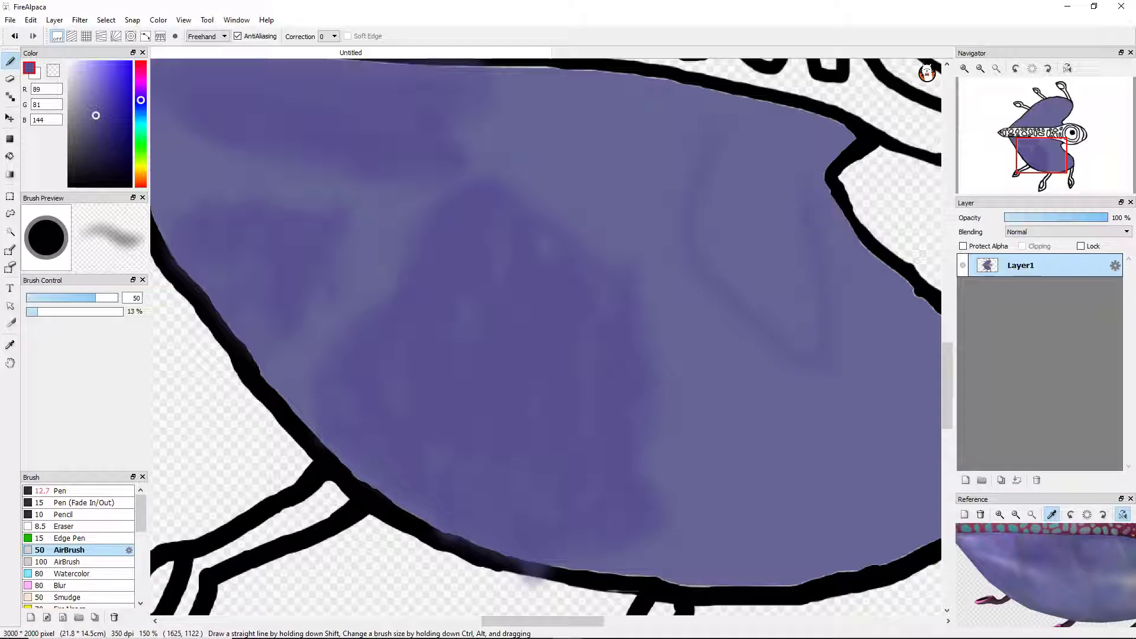
{"action": "left_click_drag", "start_coordinate": [870, 245], "coordinate": [831, 171]}
{"action": "left_click_drag", "start_coordinate": [769, 99], "coordinate": [879, 243]}
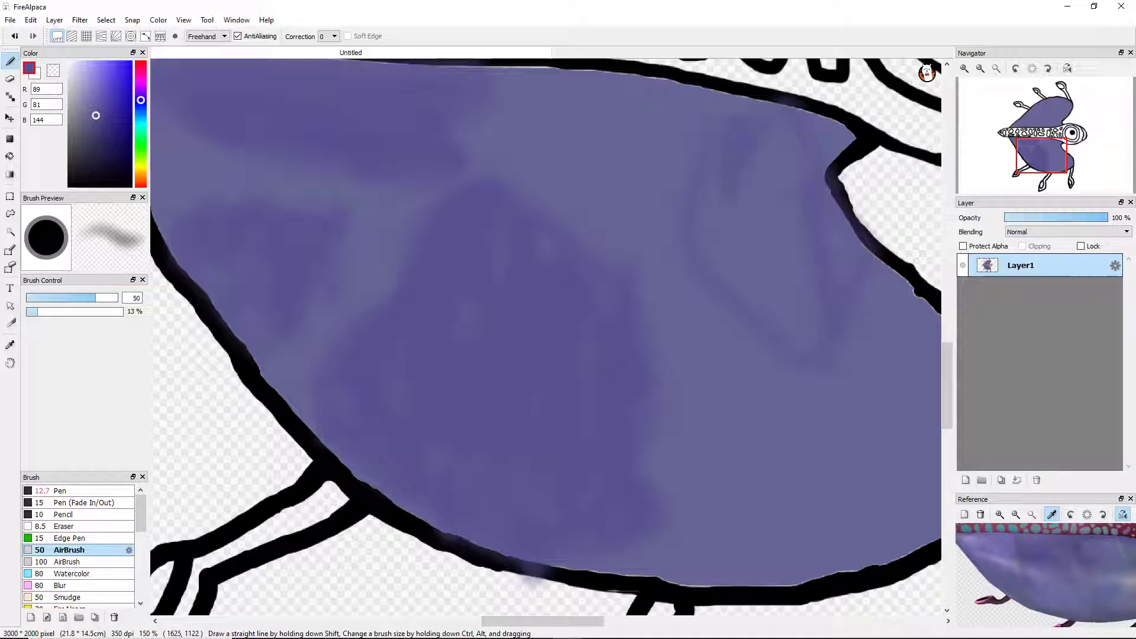
{"action": "key", "text": "ctrl+z"}
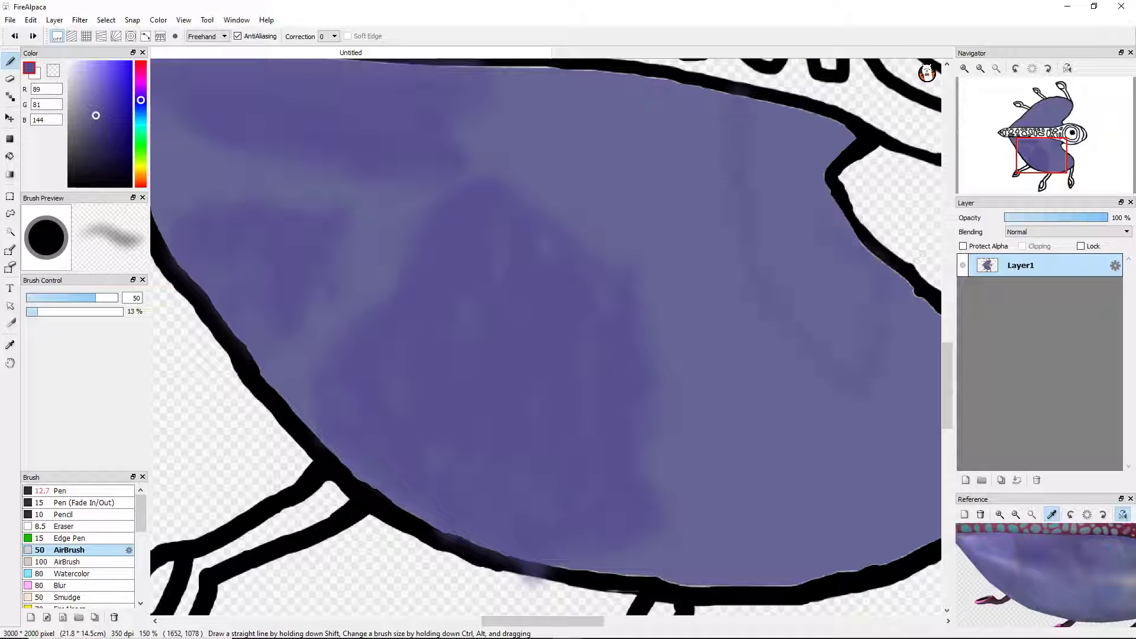
Airbrush a long darker purple patch beside the lower wing's notch, from the body line down to a tapered tip.
{"action": "scroll", "coordinate": [798, 309], "scroll_direction": "down", "scroll_amount": 3}
{"action": "scroll", "coordinate": [798, 309], "scroll_direction": "up", "scroll_amount": 2}
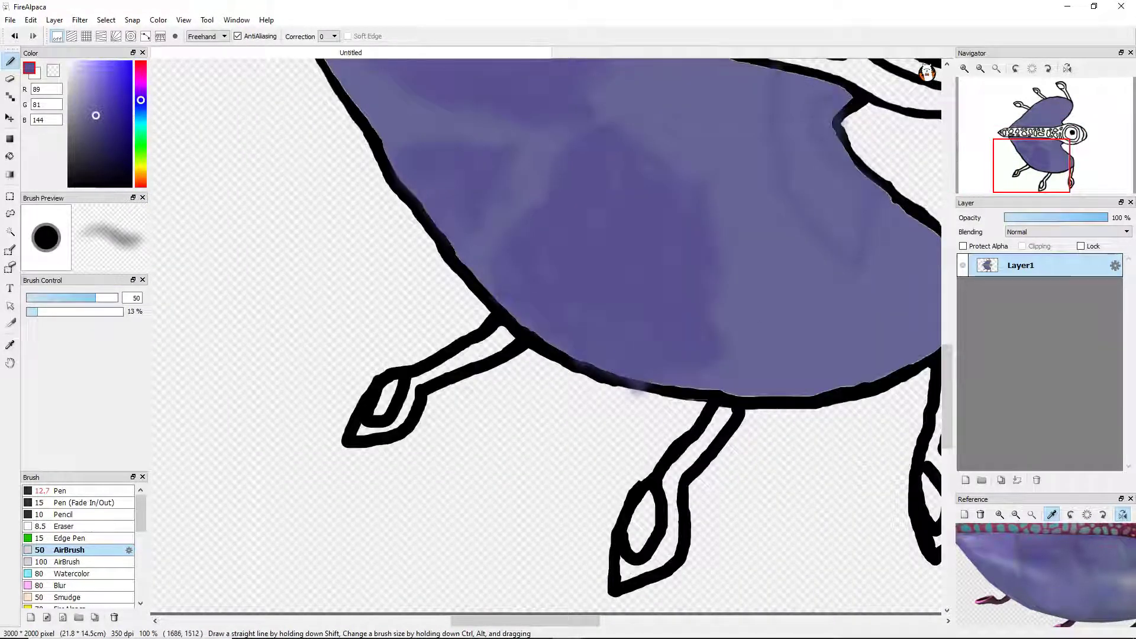
{"action": "scroll", "coordinate": [799, 309], "scroll_direction": "down", "scroll_amount": 1}
{"action": "scroll", "coordinate": [798, 310], "scroll_direction": "up", "scroll_amount": 4}
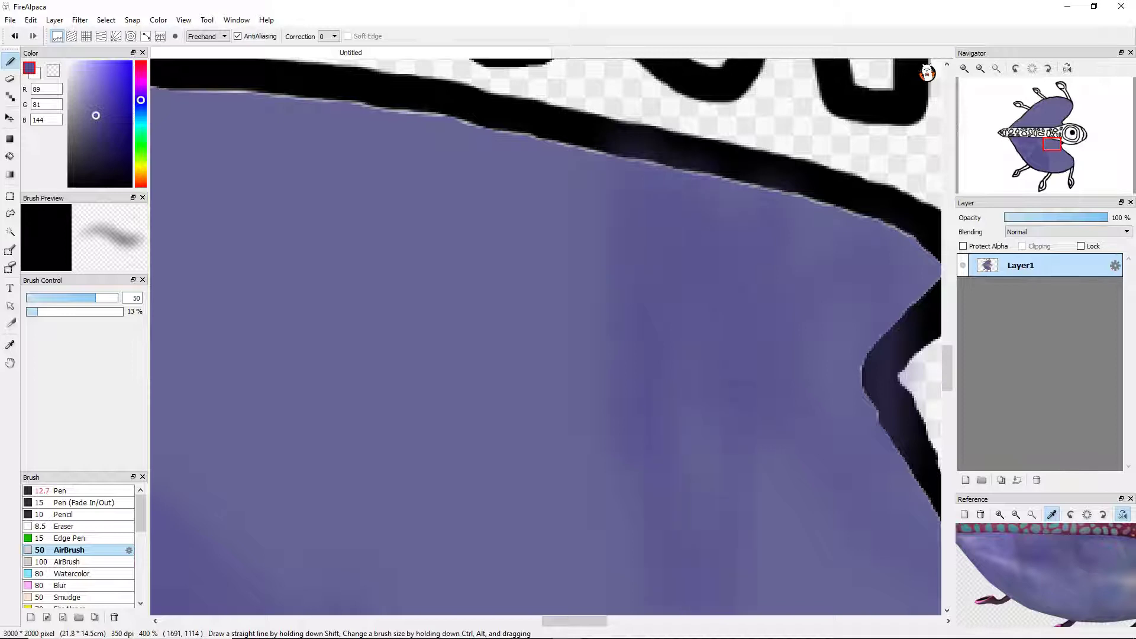
{"action": "scroll", "coordinate": [799, 309], "scroll_direction": "down", "scroll_amount": 2}
{"action": "scroll", "coordinate": [828, 532], "scroll_direction": "up", "scroll_amount": 2}
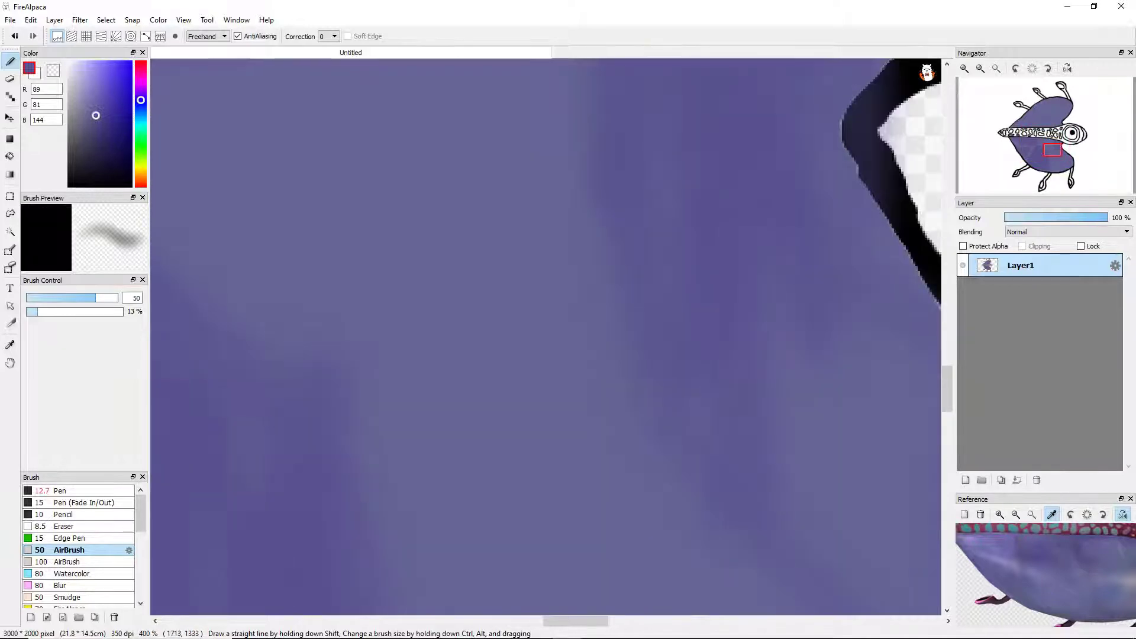
{"action": "scroll", "coordinate": [545, 337], "scroll_direction": "down", "scroll_amount": 1}
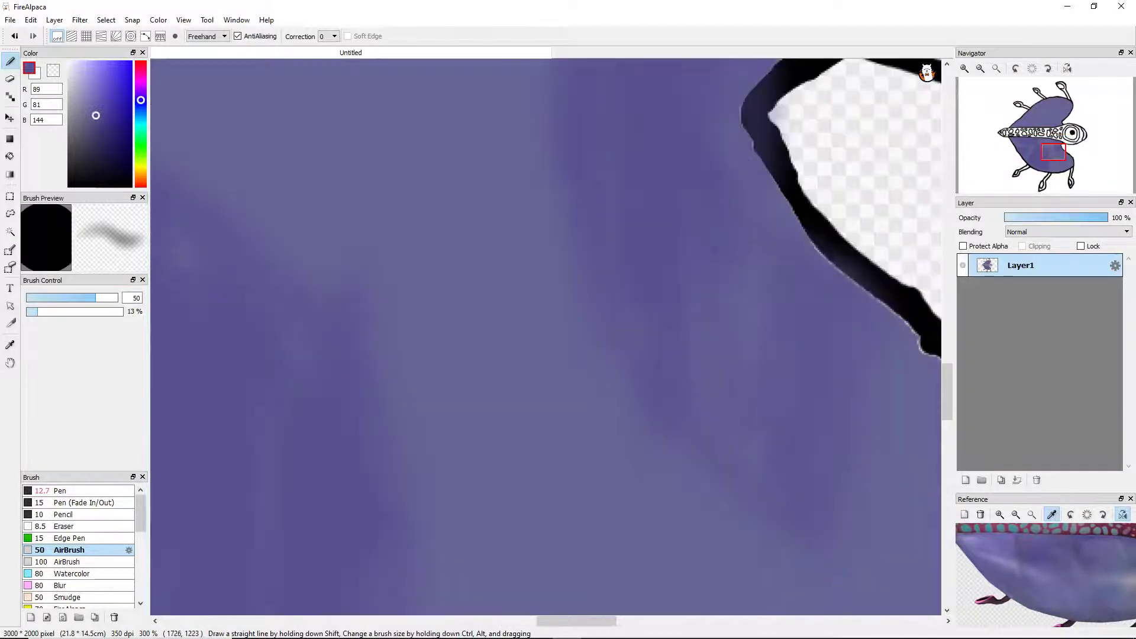
{"action": "scroll", "coordinate": [545, 337], "scroll_direction": "down", "scroll_amount": 2}
{"action": "scroll", "coordinate": [545, 337], "scroll_direction": "up", "scroll_amount": 2}
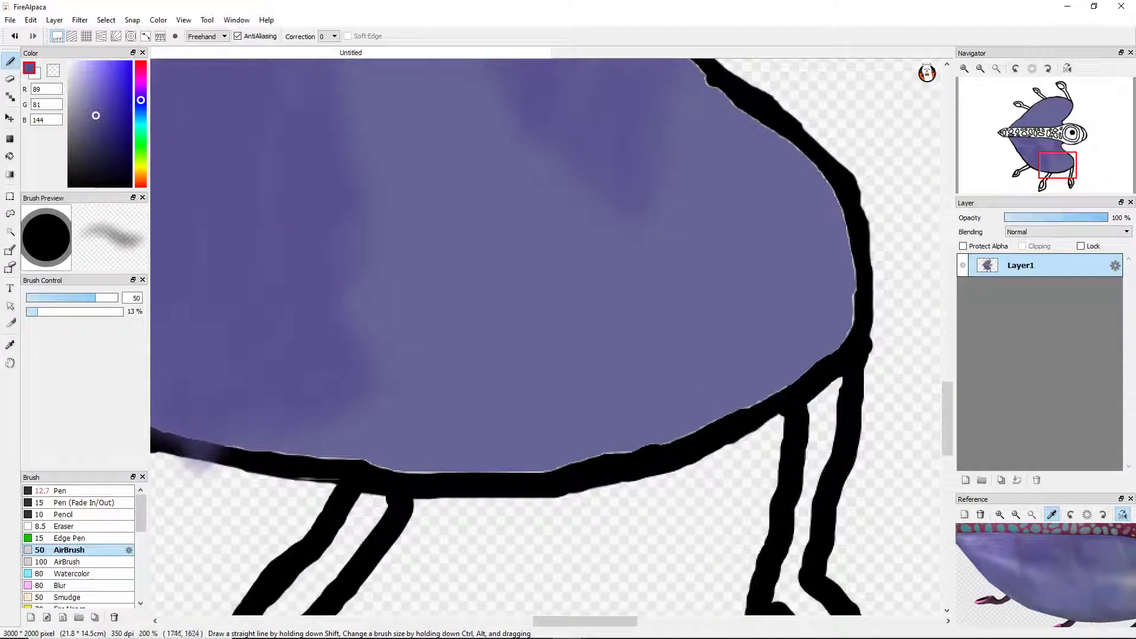
Airbrush a darker purple patch along the lower edge of the wing's rounded front end, between the middle and front legs.
{"action": "mouse_move", "coordinate": [773, 395]}
{"action": "left_mouse_down"}
{"action": "mouse_move", "coordinate": [812, 375]}
{"action": "mouse_move", "coordinate": [802, 380]}
{"action": "left_mouse_up"}
{"action": "left_click_drag", "start_coordinate": [714, 355], "coordinate": [536, 417]}
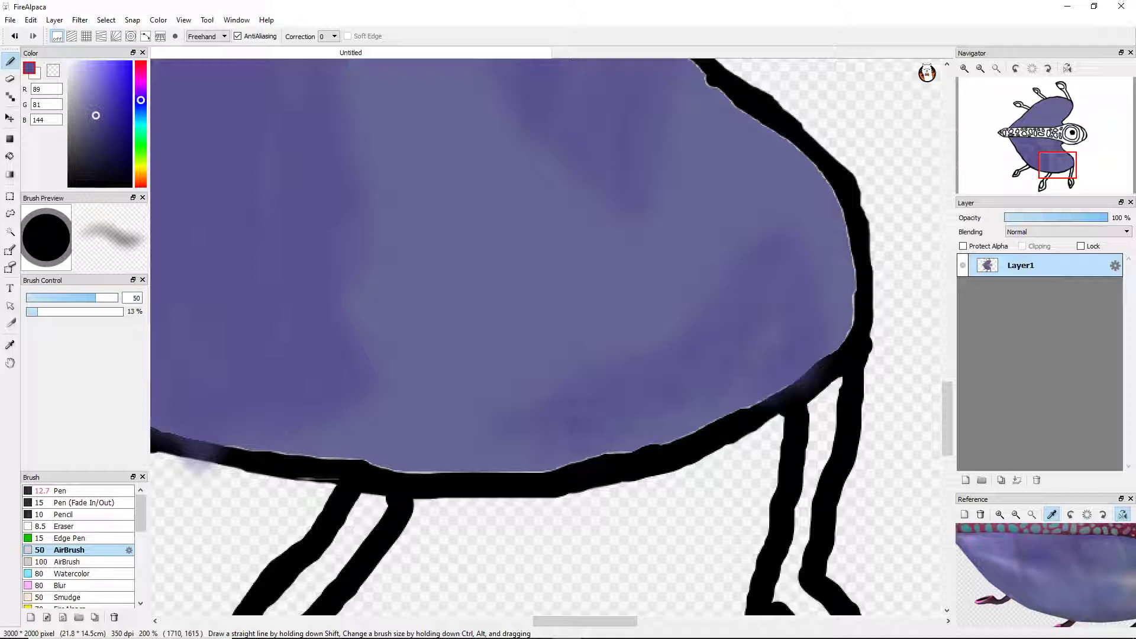
{"action": "scroll", "coordinate": [546, 337], "scroll_direction": "down", "scroll_amount": 2}
{"action": "scroll", "coordinate": [545, 337], "scroll_direction": "up", "scroll_amount": 1}
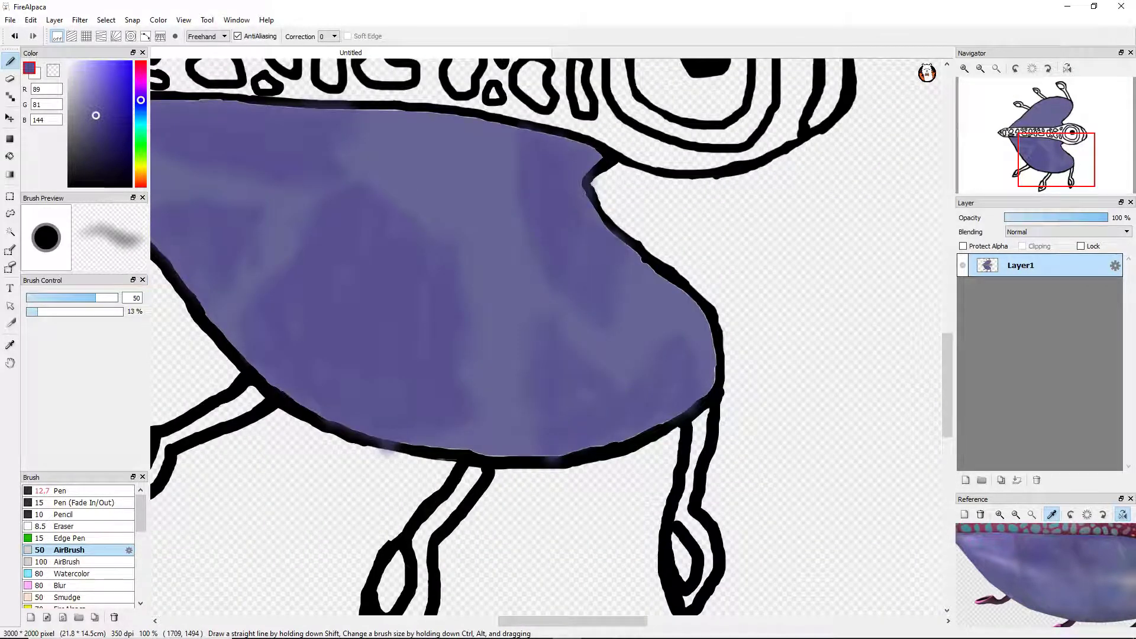
Airbrush a diagonal darker purple patch below the body line, between the upper patch and the notch patch.
{"action": "scroll", "coordinate": [522, 388], "scroll_direction": "up", "scroll_amount": 3}
{"action": "mouse_move", "coordinate": [523, 236]}
{"action": "left_mouse_down"}
{"action": "mouse_move", "coordinate": [603, 331]}
{"action": "mouse_move", "coordinate": [606, 383]}
{"action": "left_mouse_up"}
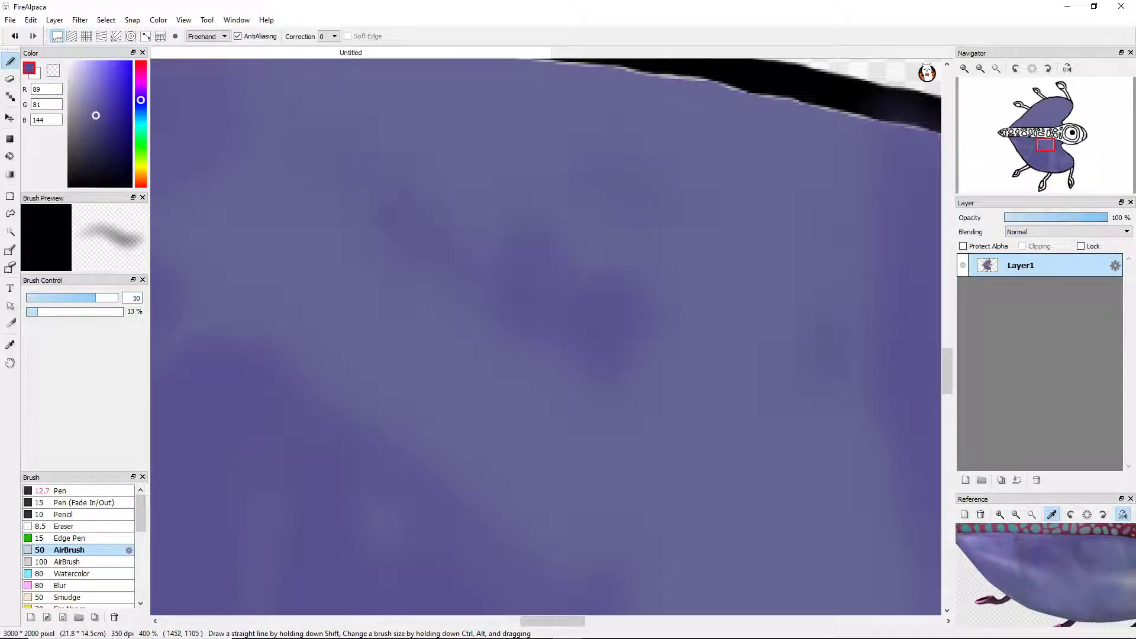
{"action": "scroll", "coordinate": [545, 336], "scroll_direction": "down", "scroll_amount": 4}
{"action": "scroll", "coordinate": [545, 336], "scroll_direction": "up", "scroll_amount": 4}
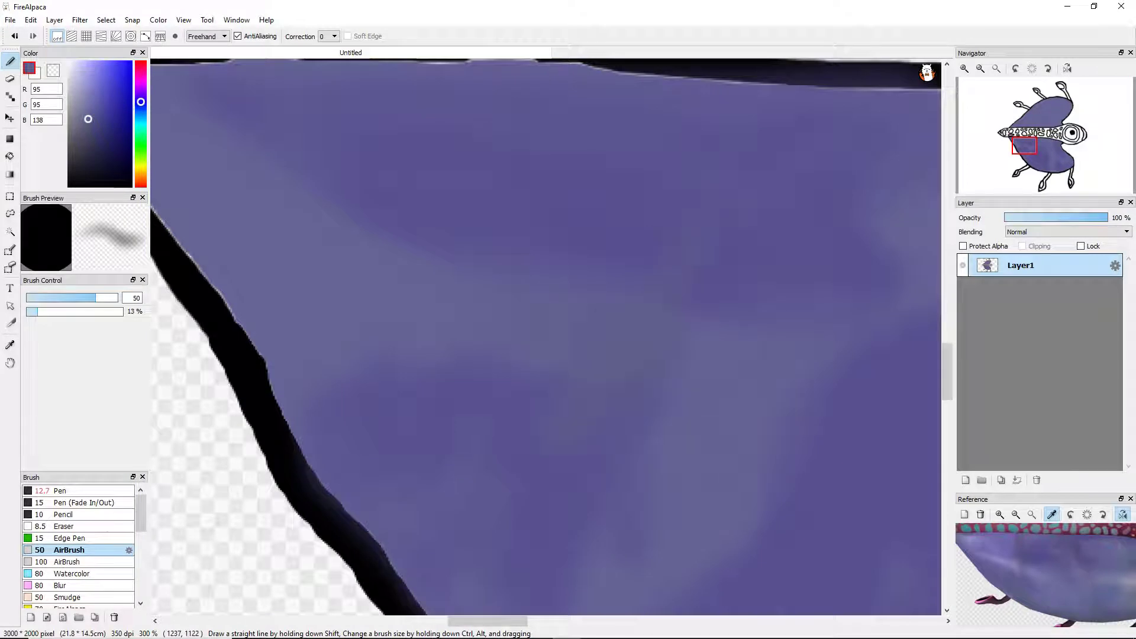
Sample purple (90, 83, 144) from the canvas and airbrush over the lighter gaps between the patches near the tail end.
{"action": "left_click", "coordinate": [504, 373], "text": "alt"}
{"action": "scroll", "coordinate": [504, 326], "scroll_direction": "down", "scroll_amount": 2}
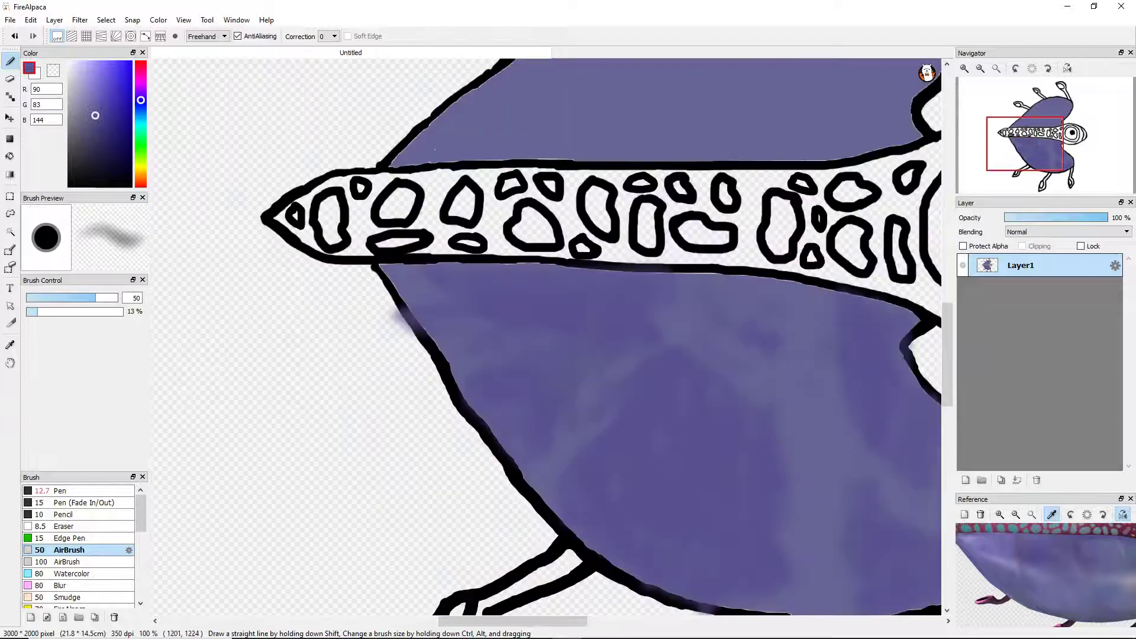
{"action": "scroll", "coordinate": [359, 337], "scroll_direction": "up", "scroll_amount": 2}
{"action": "scroll", "coordinate": [504, 332], "scroll_direction": "down", "scroll_amount": 3}
{"action": "scroll", "coordinate": [504, 332], "scroll_direction": "up", "scroll_amount": 1}
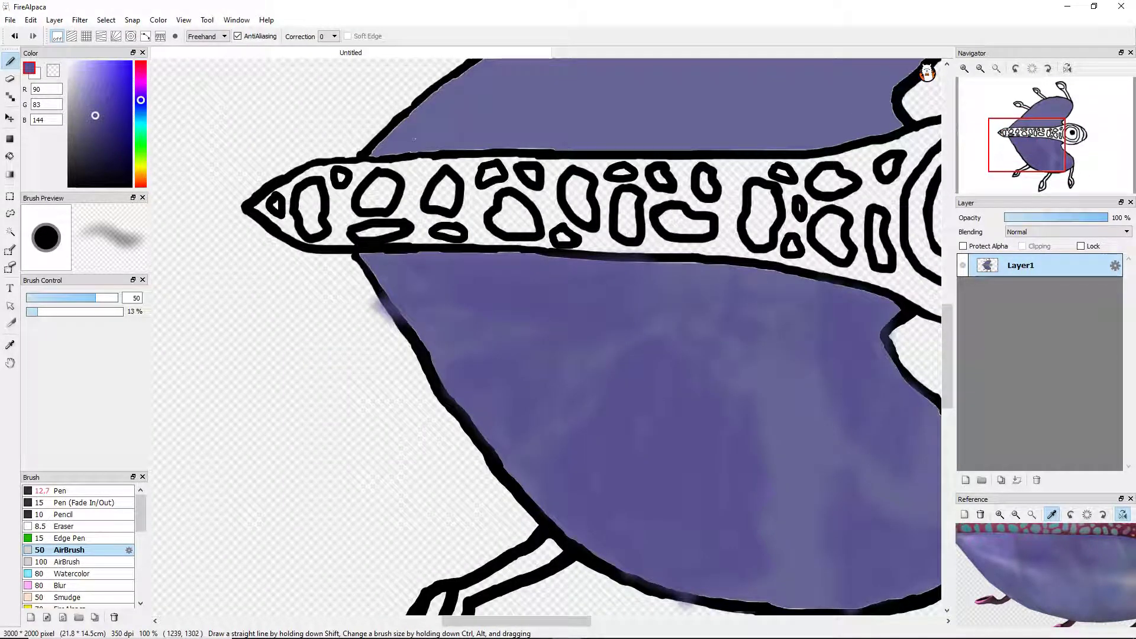
Blend the remaining lighter gaps with broad airbrush strokes across the lower wing, from the notch to the slanted outer edge.
{"action": "left_click_drag", "start_coordinate": [763, 228], "coordinate": [710, 253]}
{"action": "left_click_drag", "start_coordinate": [937, 362], "coordinate": [905, 384]}
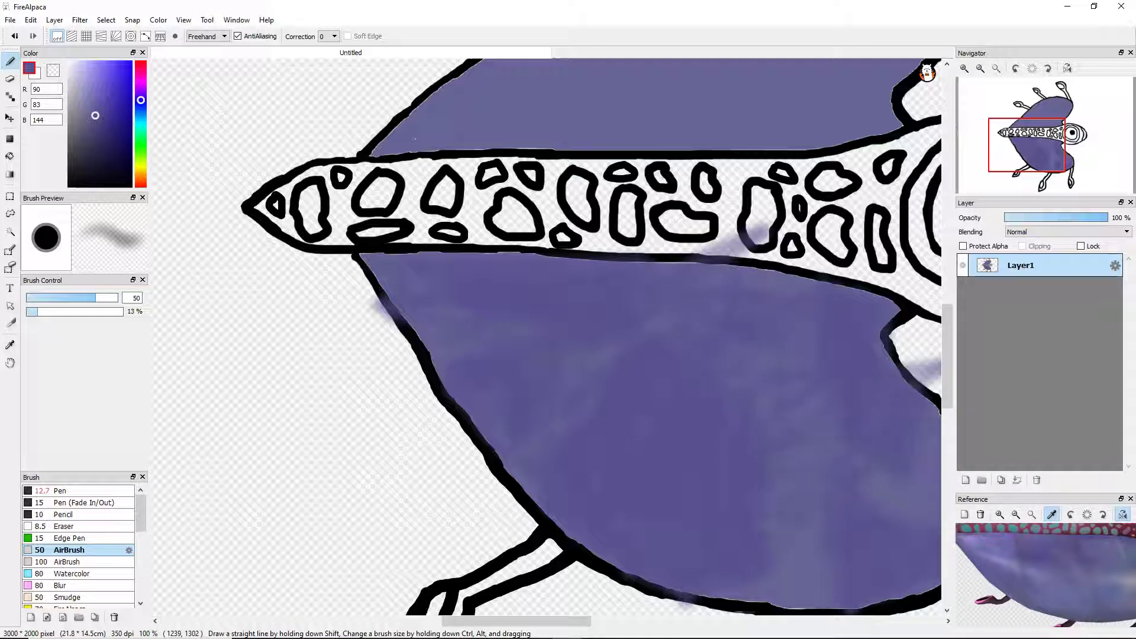
{"action": "mouse_move", "coordinate": [497, 474]}
{"action": "left_mouse_down"}
{"action": "mouse_move", "coordinate": [449, 497]}
{"action": "mouse_move", "coordinate": [476, 445]}
{"action": "left_mouse_up"}
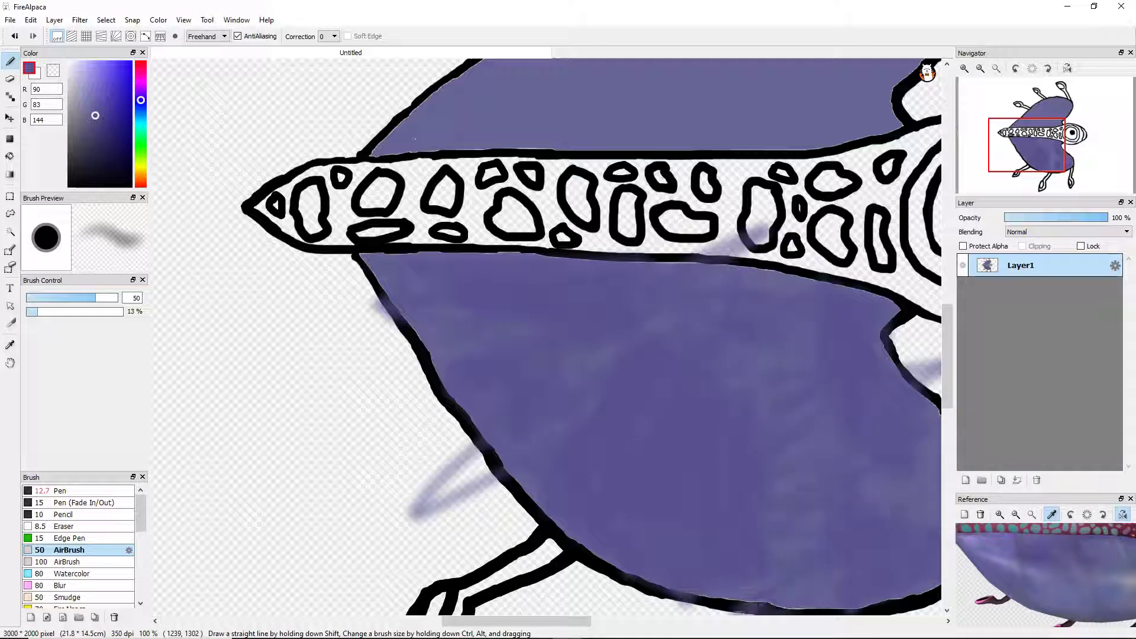
{"action": "scroll", "coordinate": [917, 414], "scroll_direction": "down", "scroll_amount": 3}
{"action": "scroll", "coordinate": [916, 415], "scroll_direction": "up", "scroll_amount": 3}
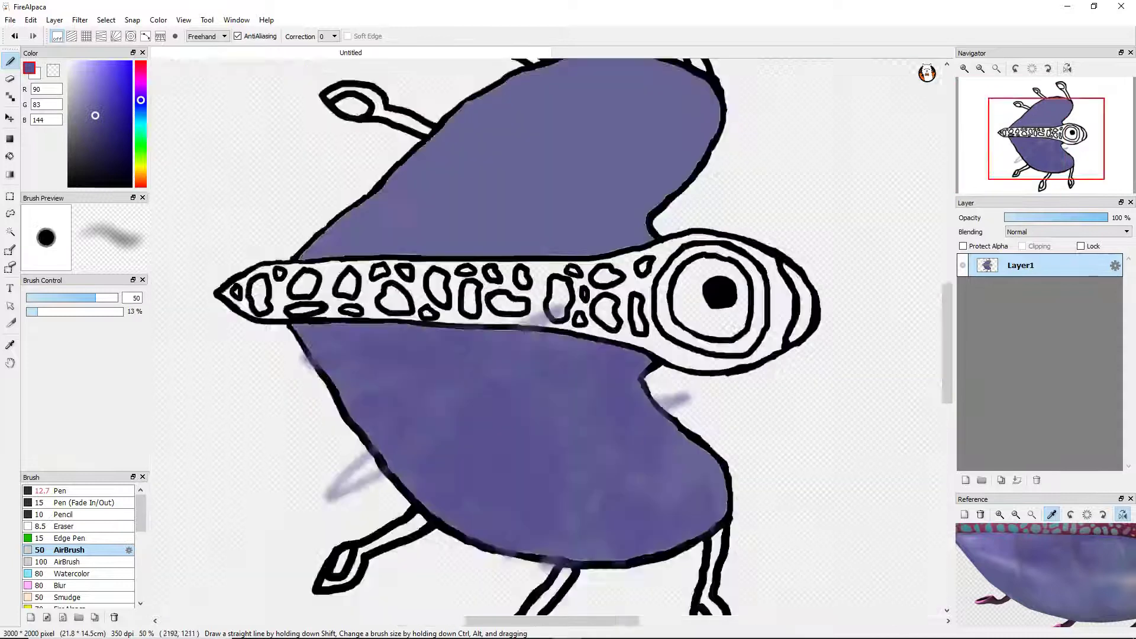
Erase the purple airbrush spill outside the lower wing's outline beside the notch below the head.
{"action": "key", "text": "e"}
{"action": "scroll", "coordinate": [553, 390], "scroll_direction": "up", "scroll_amount": 4}
{"action": "mouse_move", "coordinate": [591, 397]}
{"action": "left_mouse_down"}
{"action": "mouse_move", "coordinate": [607, 420]}
{"action": "mouse_move", "coordinate": [583, 400]}
{"action": "mouse_move", "coordinate": [599, 400]}
{"action": "left_mouse_up"}
{"action": "left_click_drag", "start_coordinate": [751, 423], "coordinate": [674, 509]}
{"action": "left_click_drag", "start_coordinate": [828, 390], "coordinate": [638, 461]}
{"action": "left_click_drag", "start_coordinate": [793, 414], "coordinate": [763, 443]}
{"action": "key", "text": "ctrl+z"}
{"action": "key", "text": "ctrl+z"}
{"action": "key", "text": "ctrl+z"}
{"action": "mouse_move", "coordinate": [668, 409]}
{"action": "left_mouse_down"}
{"action": "mouse_move", "coordinate": [769, 473]}
{"action": "mouse_move", "coordinate": [799, 414]}
{"action": "mouse_move", "coordinate": [875, 385]}
{"action": "mouse_move", "coordinate": [816, 402]}
{"action": "left_mouse_up"}
{"action": "left_click_drag", "start_coordinate": [837, 467], "coordinate": [751, 414]}
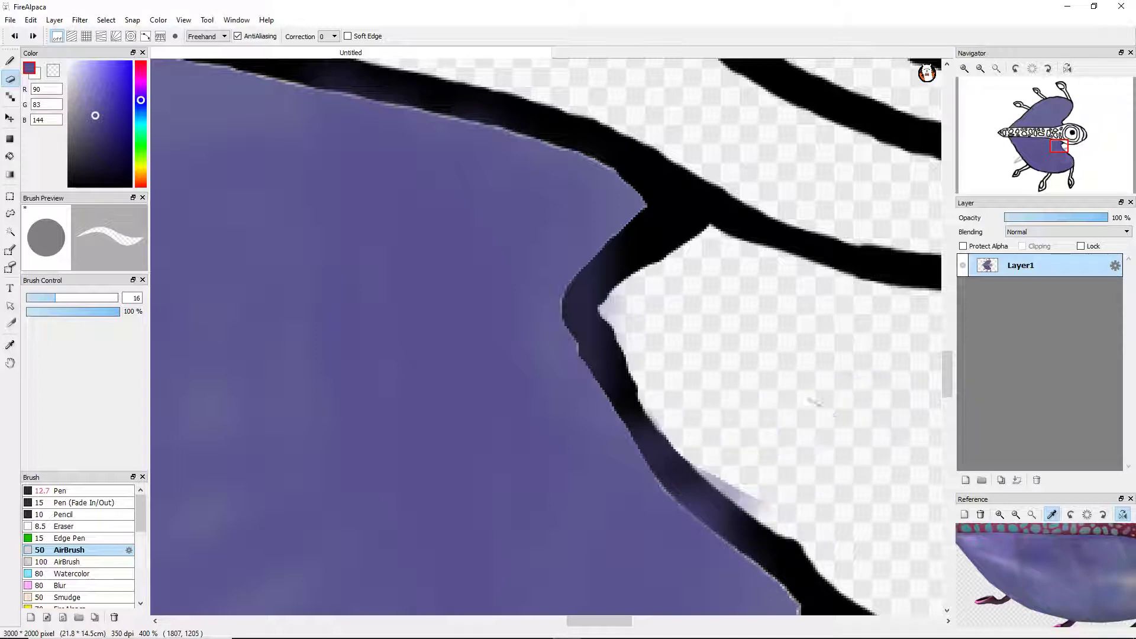
{"action": "mouse_move", "coordinate": [763, 514]}
{"action": "left_mouse_down"}
{"action": "mouse_move", "coordinate": [669, 449]}
{"action": "mouse_move", "coordinate": [651, 414]}
{"action": "left_mouse_up"}
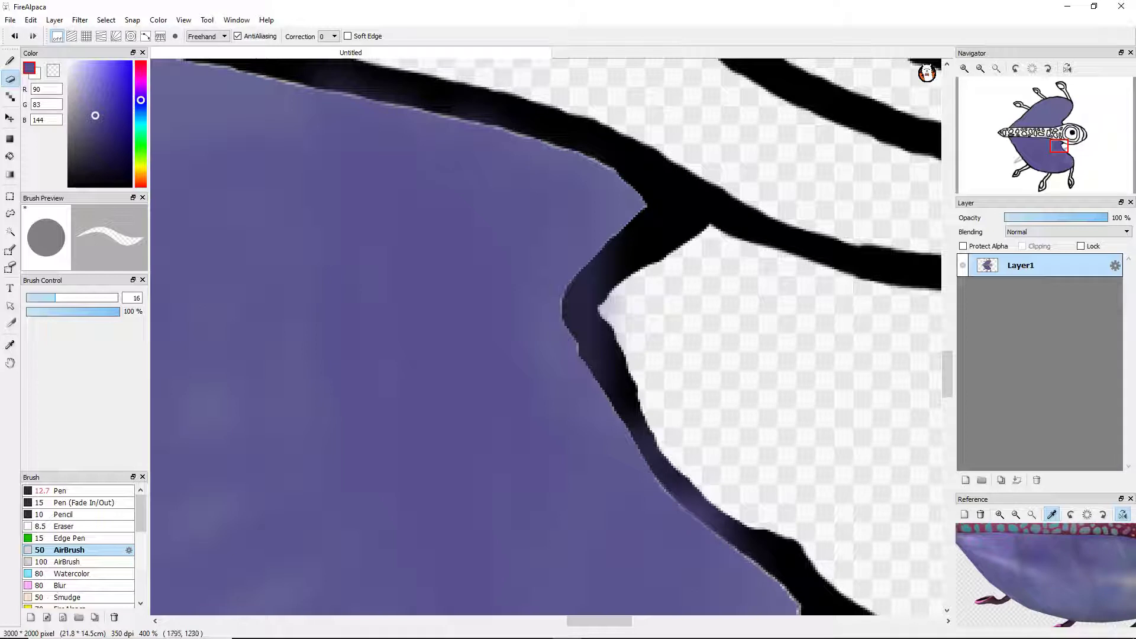
Sample black from the line art and redraw the purple-stained outline around the notch with the 12.7 Pen.
{"action": "left_click", "coordinate": [680, 202], "text": "alt"}
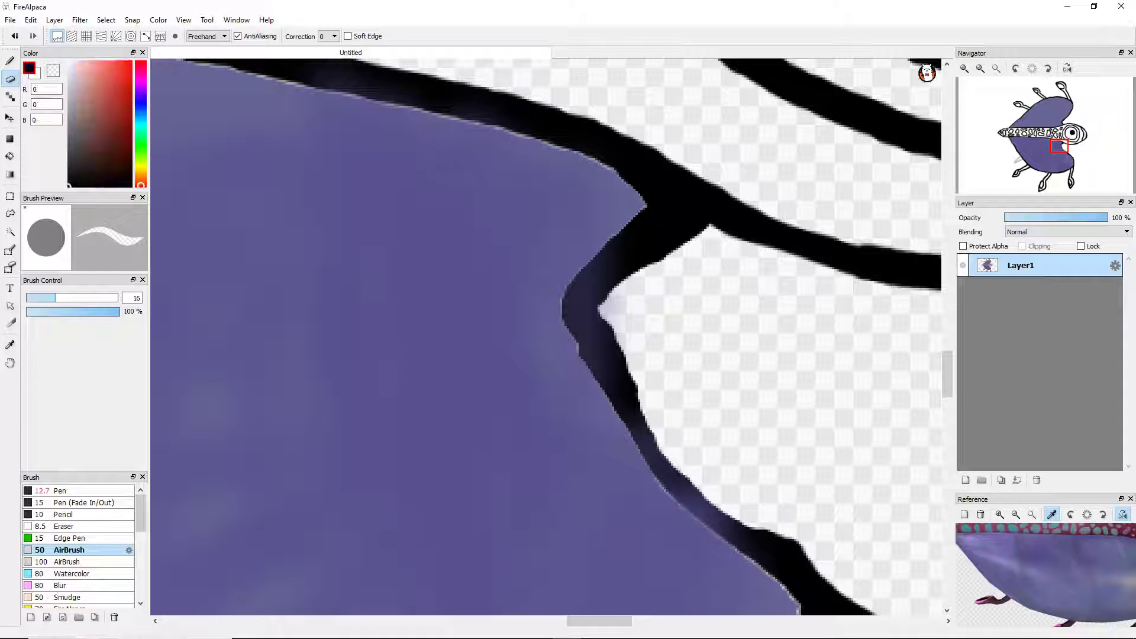
{"action": "key", "text": "b"}
{"action": "left_click_drag", "start_coordinate": [601, 364], "coordinate": [626, 416]}
{"action": "key", "text": "ctrl+z"}
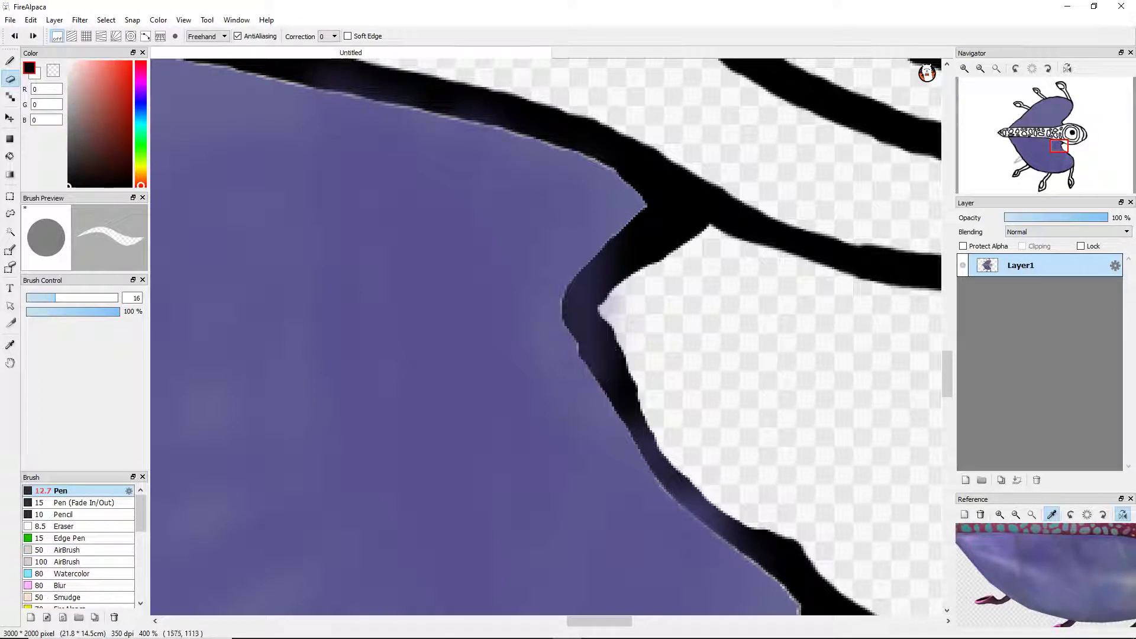
{"action": "key", "text": "b"}
{"action": "mouse_move", "coordinate": [591, 308]}
{"action": "left_mouse_down"}
{"action": "mouse_move", "coordinate": [668, 467]}
{"action": "mouse_move", "coordinate": [834, 588]}
{"action": "left_mouse_up"}
{"action": "mouse_move", "coordinate": [695, 476]}
{"action": "left_mouse_down"}
{"action": "mouse_move", "coordinate": [734, 547]}
{"action": "mouse_move", "coordinate": [609, 322]}
{"action": "mouse_move", "coordinate": [610, 242]}
{"action": "mouse_move", "coordinate": [573, 301]}
{"action": "mouse_move", "coordinate": [592, 396]}
{"action": "left_mouse_up"}
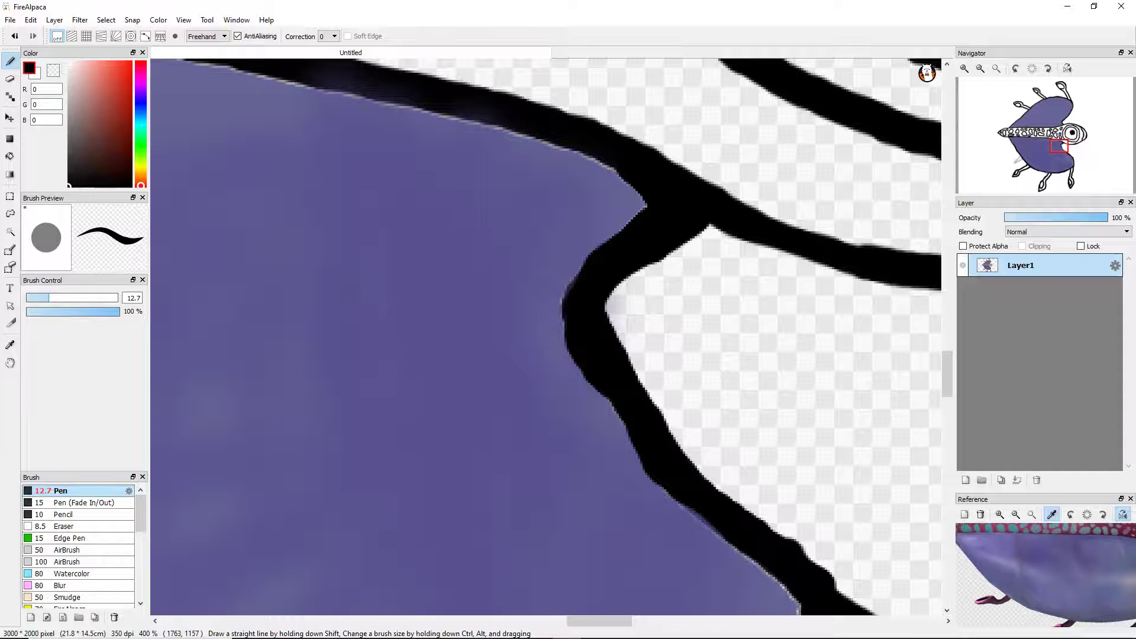
Redraw the purple-stained outline along the lower wing's slanted outer edge with the black Pen.
{"action": "scroll", "coordinate": [562, 337], "scroll_direction": "down", "scroll_amount": 5}
{"action": "scroll", "coordinate": [372, 398], "scroll_direction": "up", "scroll_amount": 3}
{"action": "scroll", "coordinate": [355, 399], "scroll_direction": "up", "scroll_amount": 4}
{"action": "mouse_move", "coordinate": [248, 319]}
{"action": "left_mouse_down"}
{"action": "mouse_move", "coordinate": [293, 358]}
{"action": "mouse_move", "coordinate": [449, 610]}
{"action": "left_mouse_up"}
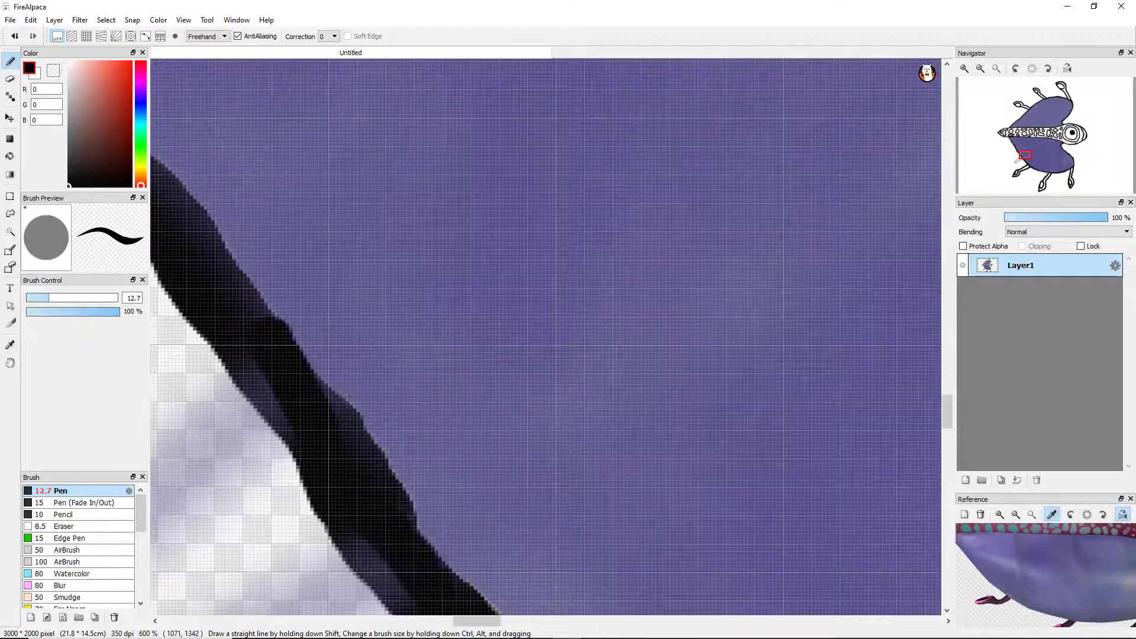
{"action": "left_click_drag", "start_coordinate": [313, 378], "coordinate": [446, 565]}
{"action": "left_click_drag", "start_coordinate": [240, 355], "coordinate": [384, 565]}
{"action": "mouse_move", "coordinate": [417, 615]}
{"action": "left_mouse_down"}
{"action": "mouse_move", "coordinate": [355, 550]}
{"action": "mouse_move", "coordinate": [278, 431]}
{"action": "left_mouse_up"}
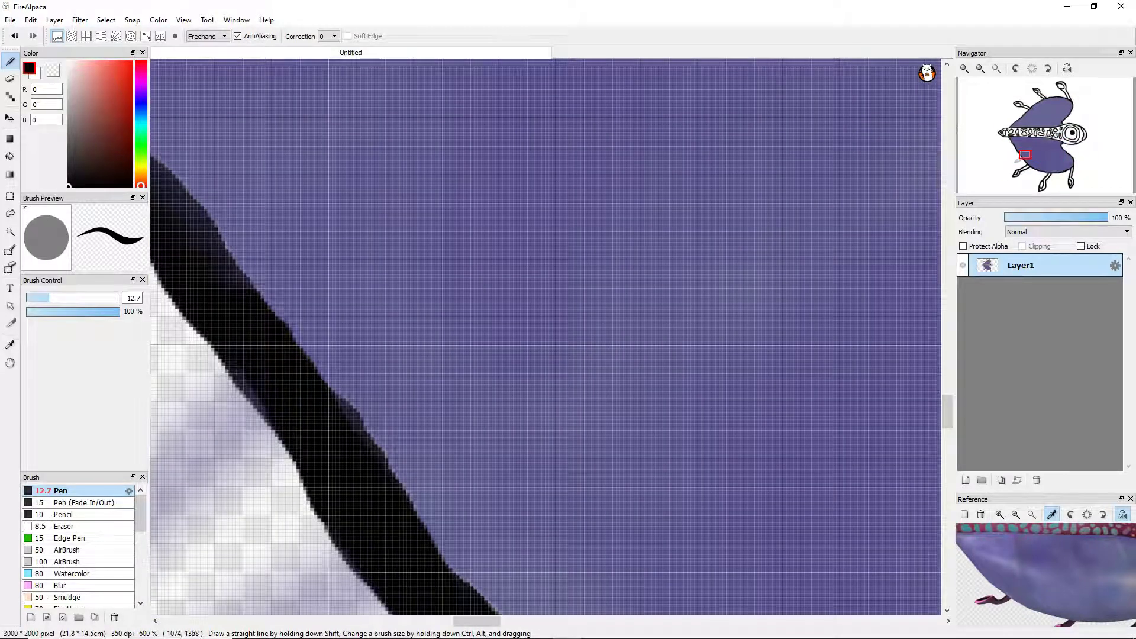
{"action": "scroll", "coordinate": [278, 432], "scroll_direction": "down", "scroll_amount": 4}
{"action": "scroll", "coordinate": [354, 332], "scroll_direction": "up", "scroll_amount": 4}
{"action": "left_click_drag", "start_coordinate": [295, 361], "coordinate": [160, 169]}
{"action": "mouse_move", "coordinate": [272, 384]}
{"action": "left_mouse_down"}
{"action": "mouse_move", "coordinate": [166, 154]}
{"action": "mouse_move", "coordinate": [172, 237]}
{"action": "left_mouse_up"}
Erase the purple airbrush streaks outside the lower wing's slanted outer edge, above the rear leg.
{"action": "scroll", "coordinate": [324, 256], "scroll_direction": "down", "scroll_amount": 4}
{"action": "scroll", "coordinate": [276, 195], "scroll_direction": "up", "scroll_amount": 3}
{"action": "key", "text": "e"}
{"action": "left_click_drag", "start_coordinate": [295, 491], "coordinate": [509, 201]}
{"action": "scroll", "coordinate": [532, 332], "scroll_direction": "down", "scroll_amount": 4}
{"action": "scroll", "coordinate": [408, 491], "scroll_direction": "up", "scroll_amount": 4}
{"action": "left_click_drag", "start_coordinate": [373, 414], "coordinate": [461, 242]}
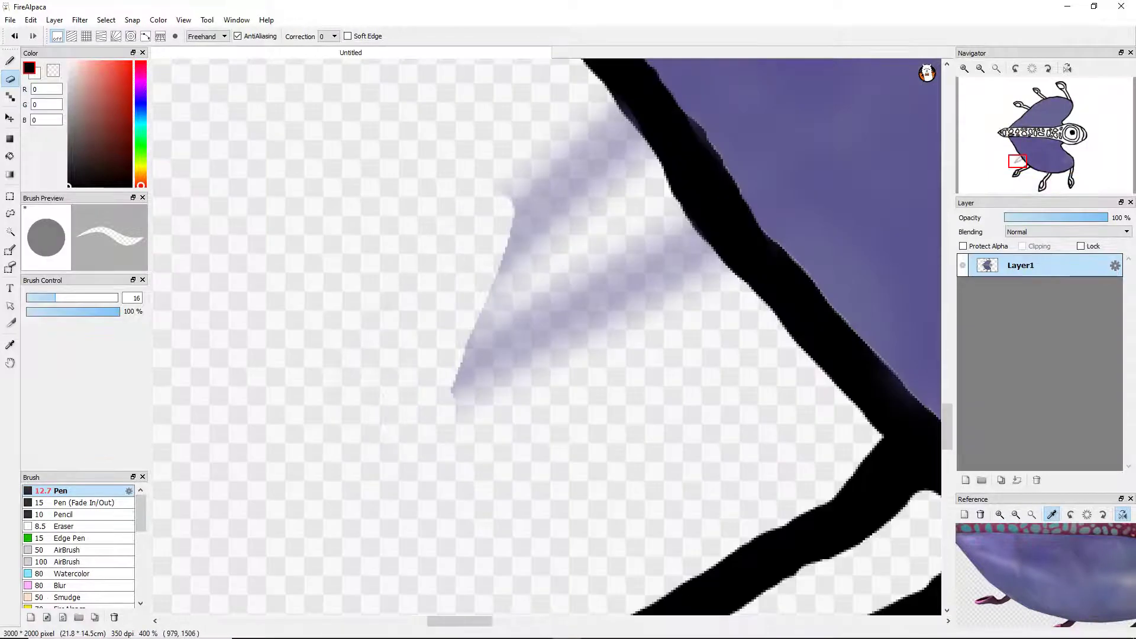
{"action": "left_click_drag", "start_coordinate": [473, 402], "coordinate": [644, 237]}
{"action": "mouse_move", "coordinate": [592, 343]}
{"action": "left_mouse_down"}
{"action": "mouse_move", "coordinate": [627, 272]}
{"action": "mouse_move", "coordinate": [663, 295]}
{"action": "mouse_move", "coordinate": [609, 178]}
{"action": "mouse_move", "coordinate": [716, 249]}
{"action": "mouse_move", "coordinate": [704, 222]}
{"action": "left_mouse_up"}
{"action": "key", "text": "ctrl+z"}
{"action": "key", "text": "ctrl+z"}
{"action": "key", "text": "ctrl+z"}
{"action": "mouse_move", "coordinate": [703, 283]}
{"action": "left_mouse_down"}
{"action": "mouse_move", "coordinate": [627, 171]}
{"action": "mouse_move", "coordinate": [662, 225]}
{"action": "mouse_move", "coordinate": [586, 154]}
{"action": "left_mouse_up"}
{"action": "mouse_move", "coordinate": [491, 213]}
{"action": "left_mouse_down"}
{"action": "mouse_move", "coordinate": [361, 426]}
{"action": "mouse_move", "coordinate": [431, 414]}
{"action": "mouse_move", "coordinate": [532, 278]}
{"action": "mouse_move", "coordinate": [562, 331]}
{"action": "mouse_move", "coordinate": [656, 278]}
{"action": "left_mouse_up"}
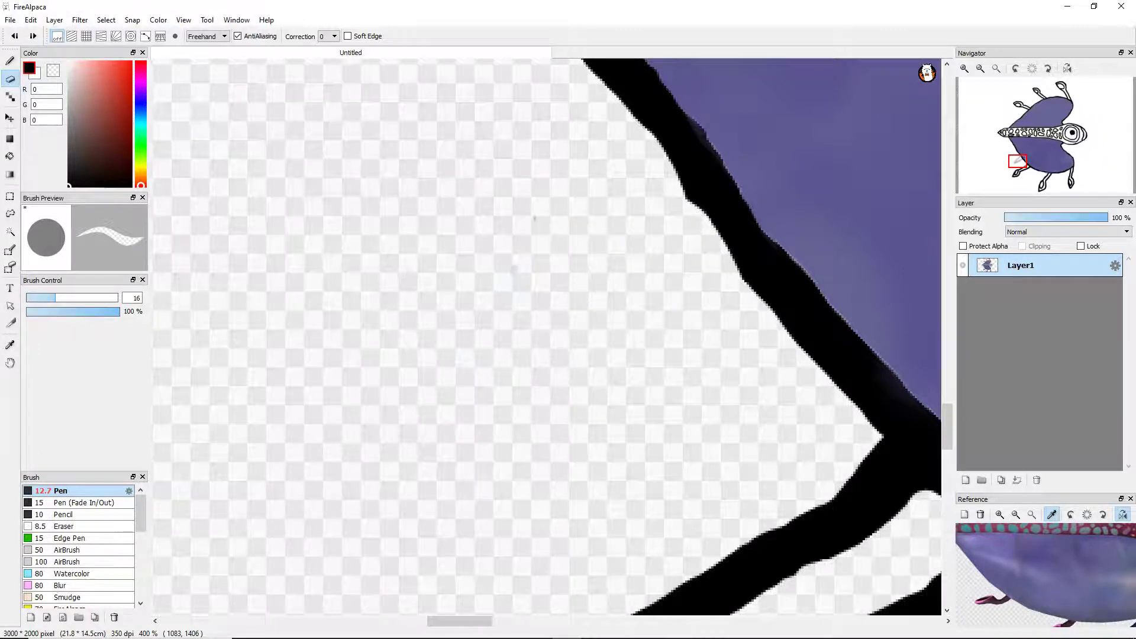
Reduce the eraser size to 5.6 and erase the purple spill in the corner where the middle leg joins the wing.
{"action": "scroll", "coordinate": [631, 178], "scroll_direction": "down", "scroll_amount": 4}
{"action": "scroll", "coordinate": [621, 331], "scroll_direction": "up", "scroll_amount": 6}
{"action": "mouse_move", "coordinate": [545, 355]}
{"action": "left_mouse_down"}
{"action": "mouse_move", "coordinate": [627, 308]}
{"action": "mouse_move", "coordinate": [686, 296]}
{"action": "left_mouse_up"}
{"action": "key", "text": "ctrl+z"}
{"action": "left_click_drag", "start_coordinate": [545, 402], "coordinate": [650, 296]}
{"action": "key", "text": "ctrl+z"}
{"action": "mouse_move", "coordinate": [544, 379]}
{"action": "left_mouse_down"}
{"action": "mouse_move", "coordinate": [592, 332]}
{"action": "mouse_move", "coordinate": [627, 260]}
{"action": "mouse_move", "coordinate": [609, 302]}
{"action": "mouse_move", "coordinate": [503, 284]}
{"action": "mouse_move", "coordinate": [450, 314]}
{"action": "left_mouse_up"}
{"action": "key", "text": "ctrl+z"}
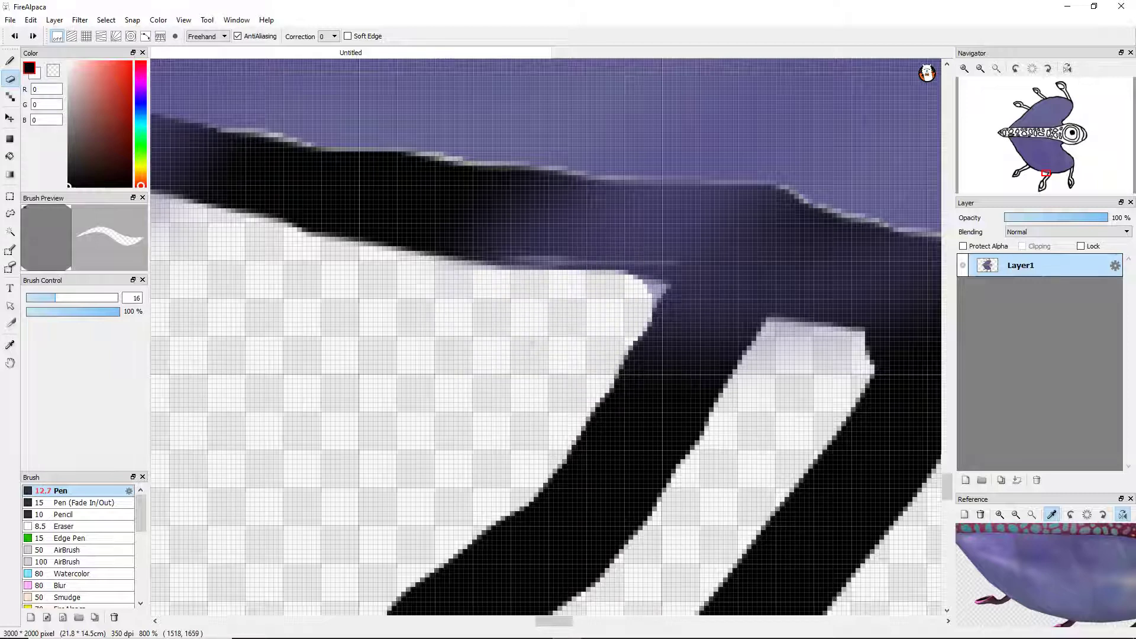
{"action": "left_click_drag", "start_coordinate": [591, 337], "coordinate": [545, 336]}
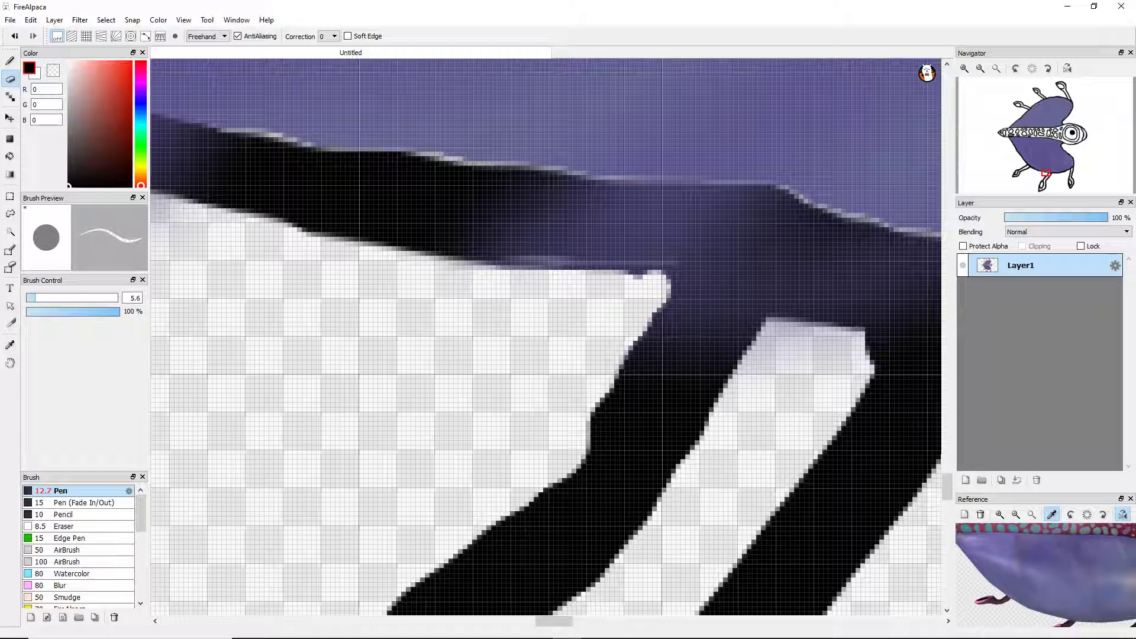
Redraw the purple-stained wing outline and leg lines in solid black where the middle leg joins the lower wing.
{"action": "key", "text": "b"}
{"action": "mouse_move", "coordinate": [474, 237]}
{"action": "left_mouse_down"}
{"action": "mouse_move", "coordinate": [737, 249]}
{"action": "mouse_move", "coordinate": [763, 308]}
{"action": "left_mouse_up"}
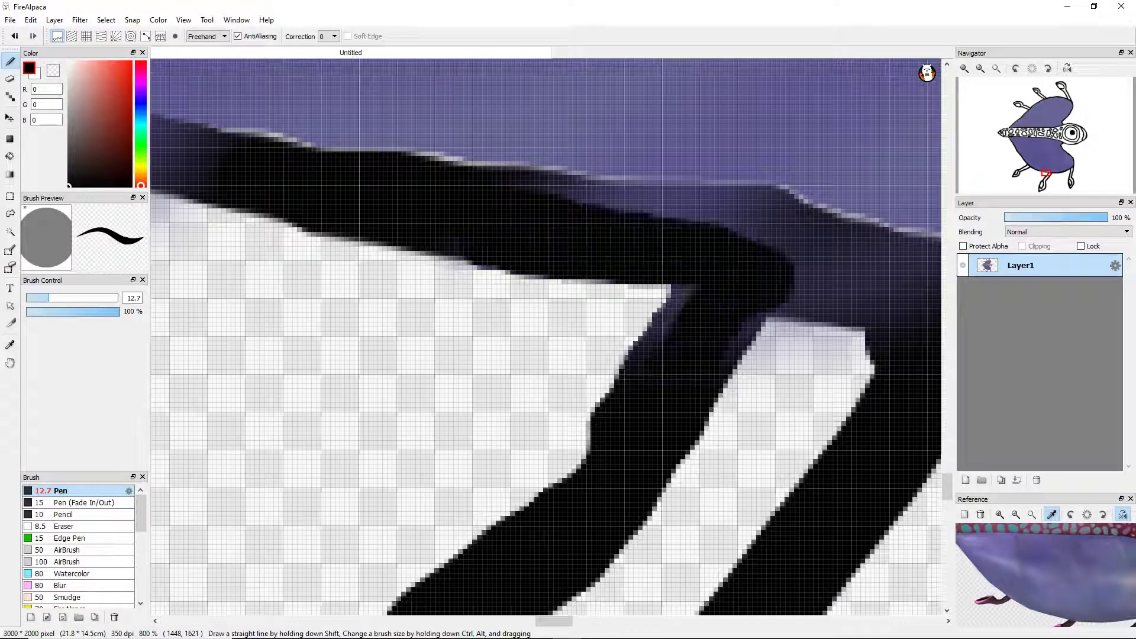
{"action": "left_click_drag", "start_coordinate": [746, 184], "coordinate": [657, 343]}
{"action": "left_click_drag", "start_coordinate": [781, 201], "coordinate": [521, 168]}
{"action": "mouse_move", "coordinate": [781, 236]}
{"action": "left_mouse_down"}
{"action": "mouse_move", "coordinate": [888, 249]}
{"action": "mouse_move", "coordinate": [728, 379]}
{"action": "left_mouse_up"}
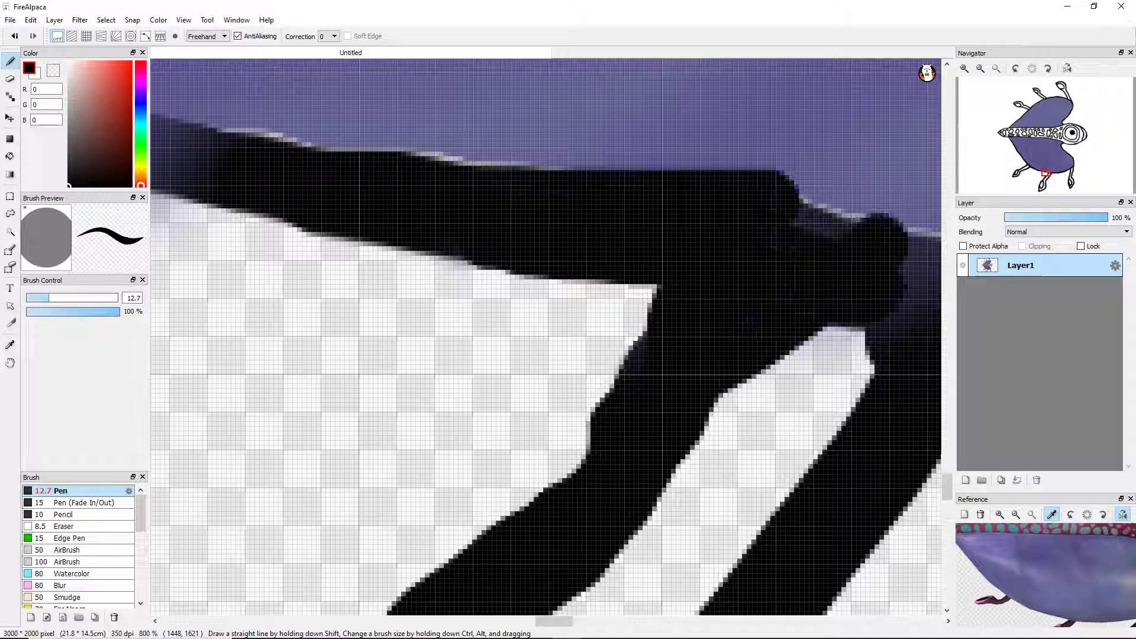
{"action": "key", "text": "ctrl+z"}
{"action": "mouse_move", "coordinate": [606, 393]}
{"action": "left_mouse_down"}
{"action": "mouse_move", "coordinate": [680, 302]}
{"action": "mouse_move", "coordinate": [491, 207]}
{"action": "mouse_move", "coordinate": [680, 237]}
{"action": "mouse_move", "coordinate": [707, 213]}
{"action": "mouse_move", "coordinate": [627, 172]}
{"action": "mouse_move", "coordinate": [922, 295]}
{"action": "mouse_move", "coordinate": [745, 284]}
{"action": "mouse_move", "coordinate": [710, 367]}
{"action": "mouse_move", "coordinate": [793, 260]}
{"action": "mouse_move", "coordinate": [716, 284]}
{"action": "left_mouse_up"}
{"action": "scroll", "coordinate": [715, 284], "scroll_direction": "up", "scroll_amount": 2}
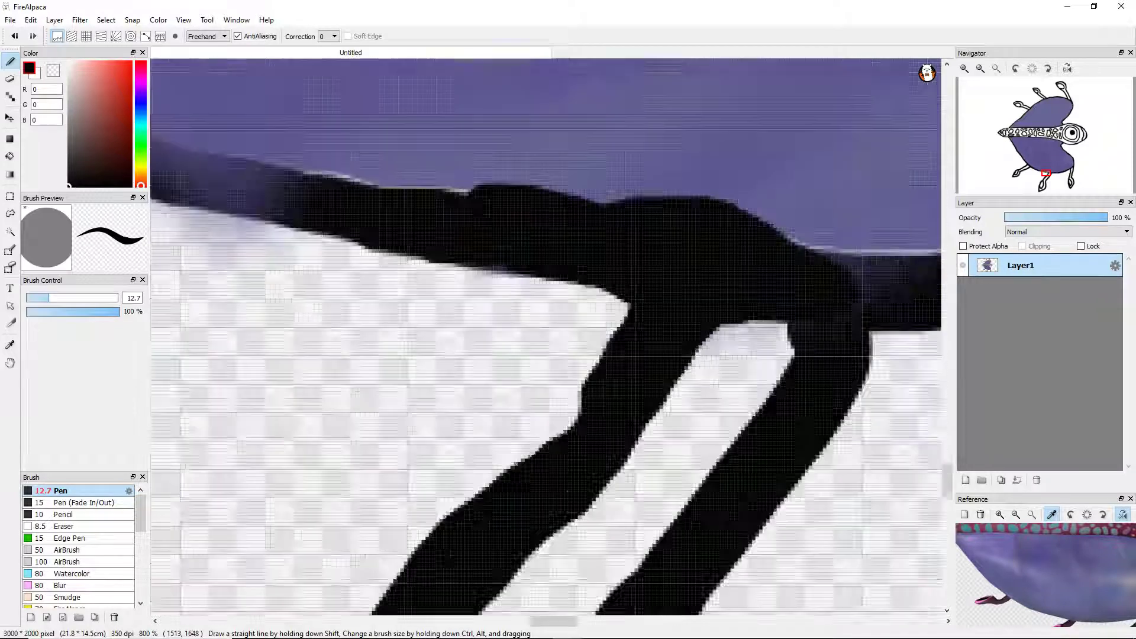
{"action": "left_click_drag", "start_coordinate": [722, 385], "coordinate": [538, 314]}
{"action": "scroll", "coordinate": [544, 337], "scroll_direction": "down", "scroll_amount": 3}
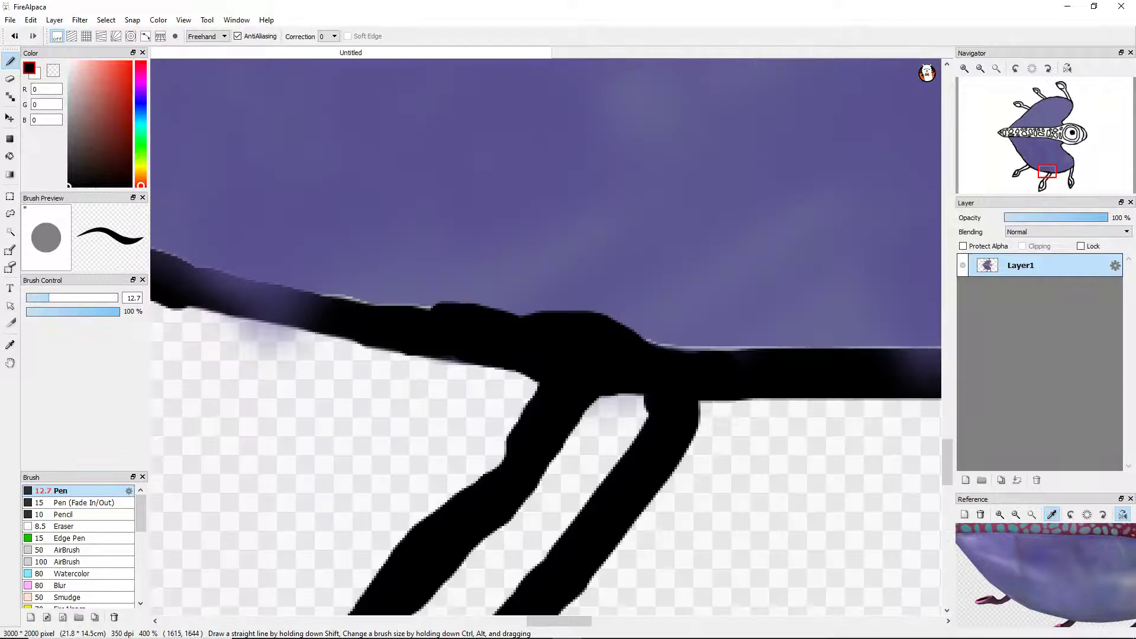
Redraw the purple-stained outline along the lower wing's outer edge between the rear and middle legs with the black Pen.
{"action": "scroll", "coordinate": [545, 337], "scroll_direction": "up", "scroll_amount": 3}
{"action": "scroll", "coordinate": [545, 337], "scroll_direction": "down", "scroll_amount": 1}
{"action": "mouse_move", "coordinate": [269, 295]}
{"action": "left_mouse_down"}
{"action": "mouse_move", "coordinate": [397, 350]}
{"action": "mouse_move", "coordinate": [576, 385]}
{"action": "left_mouse_up"}
{"action": "left_click_drag", "start_coordinate": [367, 397], "coordinate": [562, 441]}
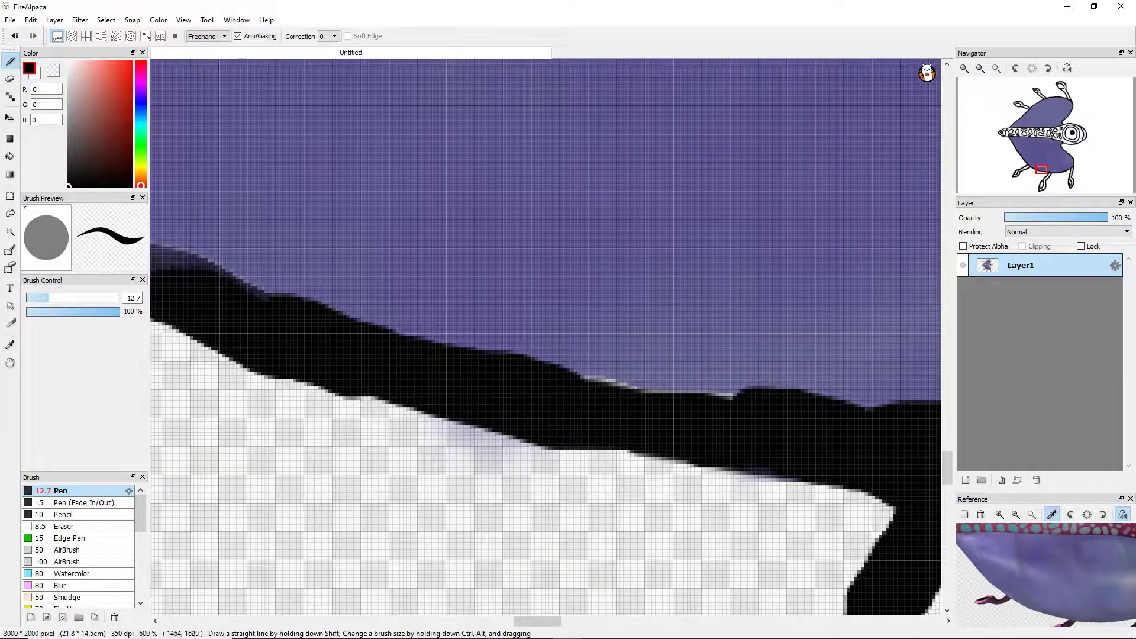
{"action": "scroll", "coordinate": [544, 338], "scroll_direction": "up", "scroll_amount": 1}
{"action": "scroll", "coordinate": [544, 337], "scroll_direction": "down", "scroll_amount": 3}
{"action": "scroll", "coordinate": [544, 337], "scroll_direction": "up", "scroll_amount": 3}
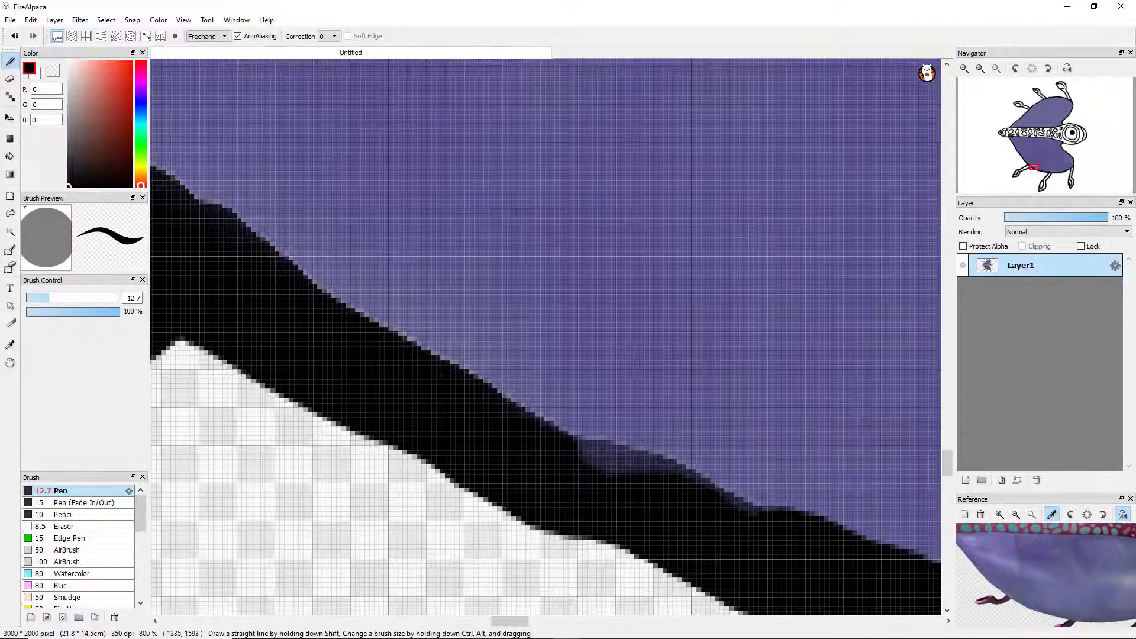
{"action": "left_click_drag", "start_coordinate": [577, 442], "coordinate": [680, 468]}
{"action": "scroll", "coordinate": [544, 337], "scroll_direction": "down", "scroll_amount": 3}
{"action": "scroll", "coordinate": [544, 338], "scroll_direction": "up", "scroll_amount": 3}
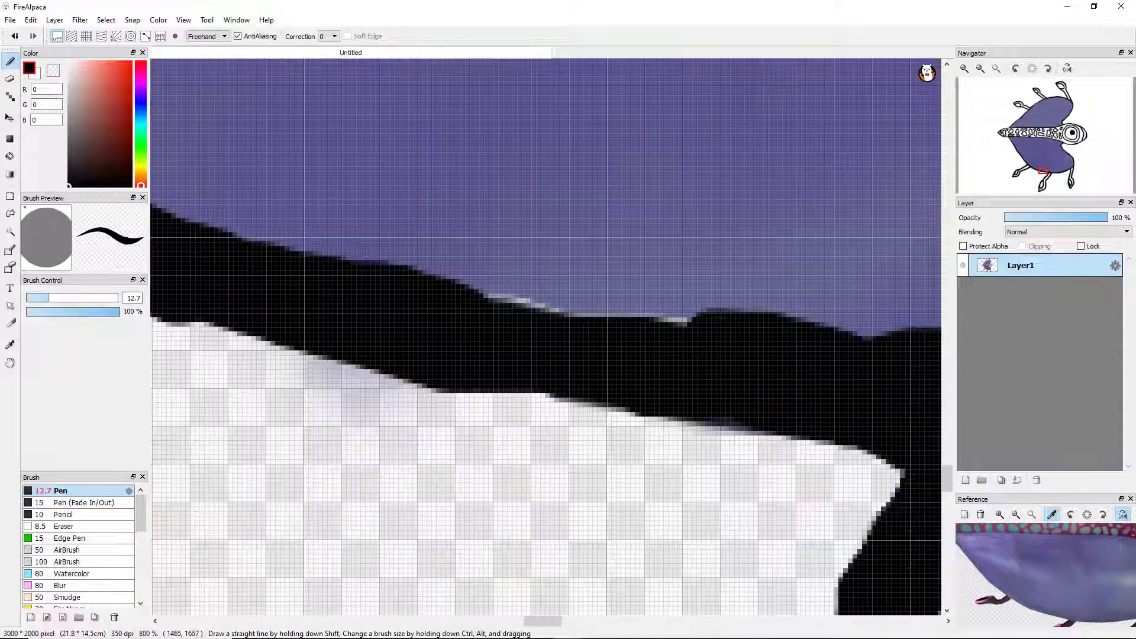
Erase the faint purple spill below the lower wing's outline, just behind the middle leg, with the 5.6 eraser.
{"action": "left_click", "coordinate": [10, 79]}
{"action": "left_click_drag", "start_coordinate": [290, 379], "coordinate": [396, 414]}
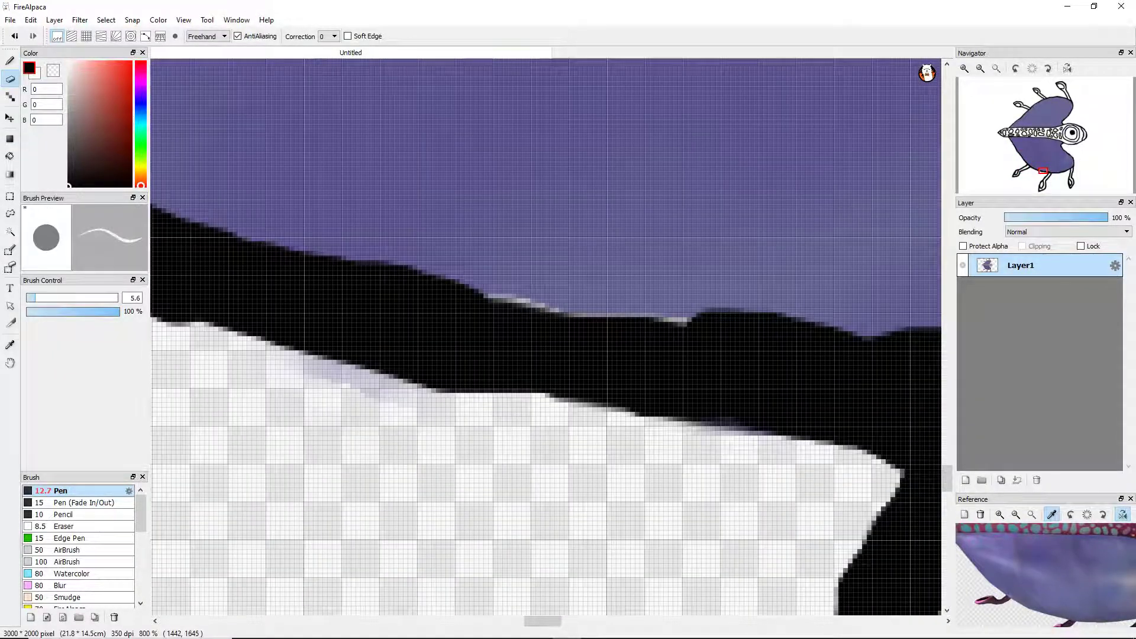
{"action": "left_click_drag", "start_coordinate": [225, 334], "coordinate": [426, 402]}
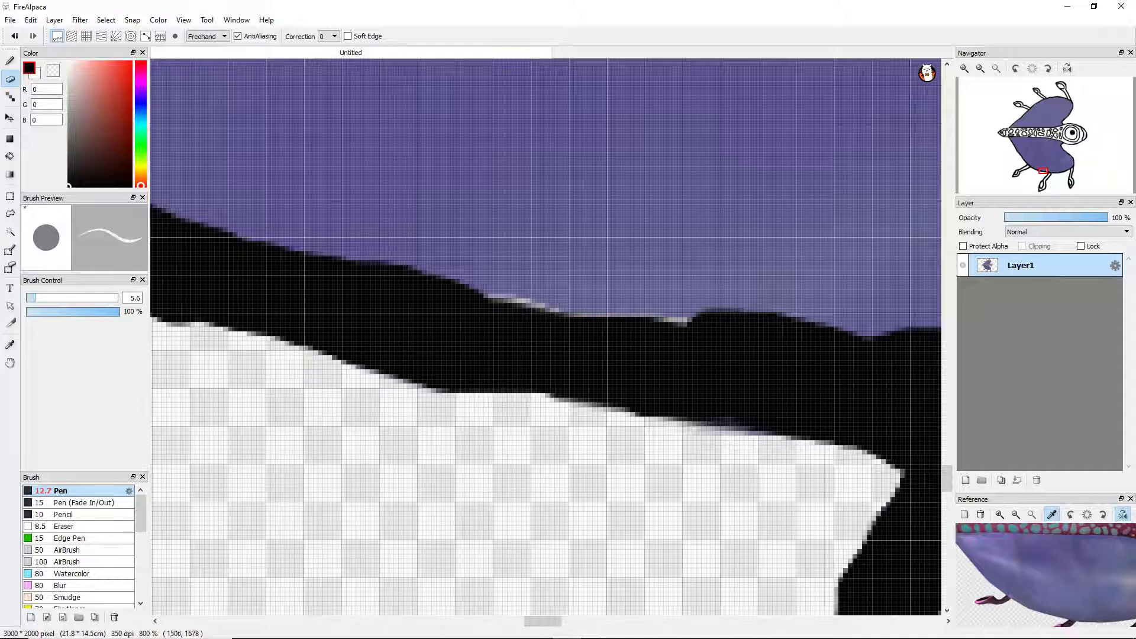
Erase the purple spill inside the tall body spot above the lower wing, including along its inner edges.
{"action": "scroll", "coordinate": [545, 337], "scroll_direction": "down", "scroll_amount": 5}
{"action": "scroll", "coordinate": [655, 325], "scroll_direction": "up", "scroll_amount": 5}
{"action": "left_click_drag", "start_coordinate": [612, 327], "coordinate": [539, 245]}
{"action": "mouse_move", "coordinate": [497, 240]}
{"action": "left_mouse_down"}
{"action": "mouse_move", "coordinate": [550, 302]}
{"action": "mouse_move", "coordinate": [586, 384]}
{"action": "mouse_move", "coordinate": [636, 382]}
{"action": "mouse_move", "coordinate": [645, 236]}
{"action": "mouse_move", "coordinate": [597, 355]}
{"action": "mouse_move", "coordinate": [535, 245]}
{"action": "left_mouse_up"}
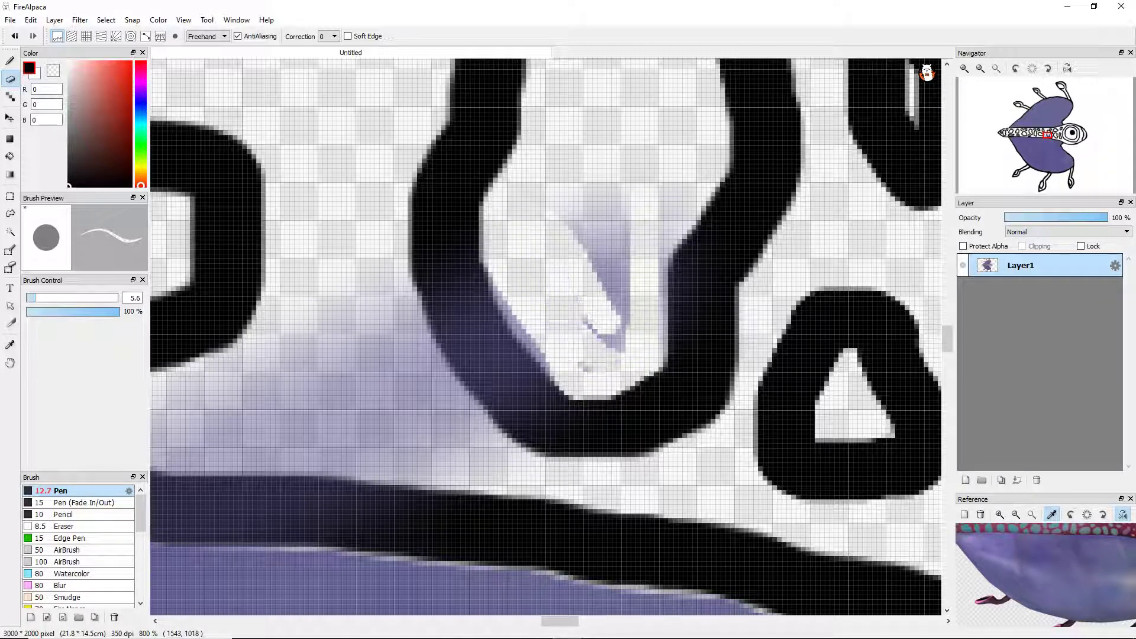
{"action": "left_click_drag", "start_coordinate": [618, 349], "coordinate": [621, 236]}
{"action": "left_click_drag", "start_coordinate": [621, 236], "coordinate": [571, 202]}
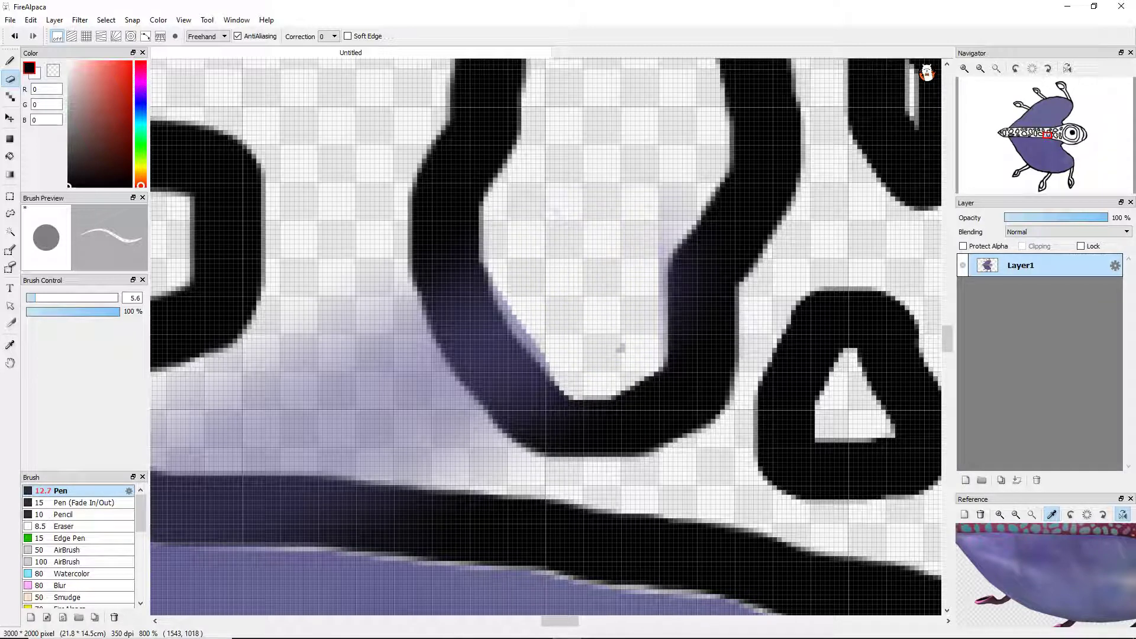
{"action": "left_click_drag", "start_coordinate": [550, 379], "coordinate": [508, 323]}
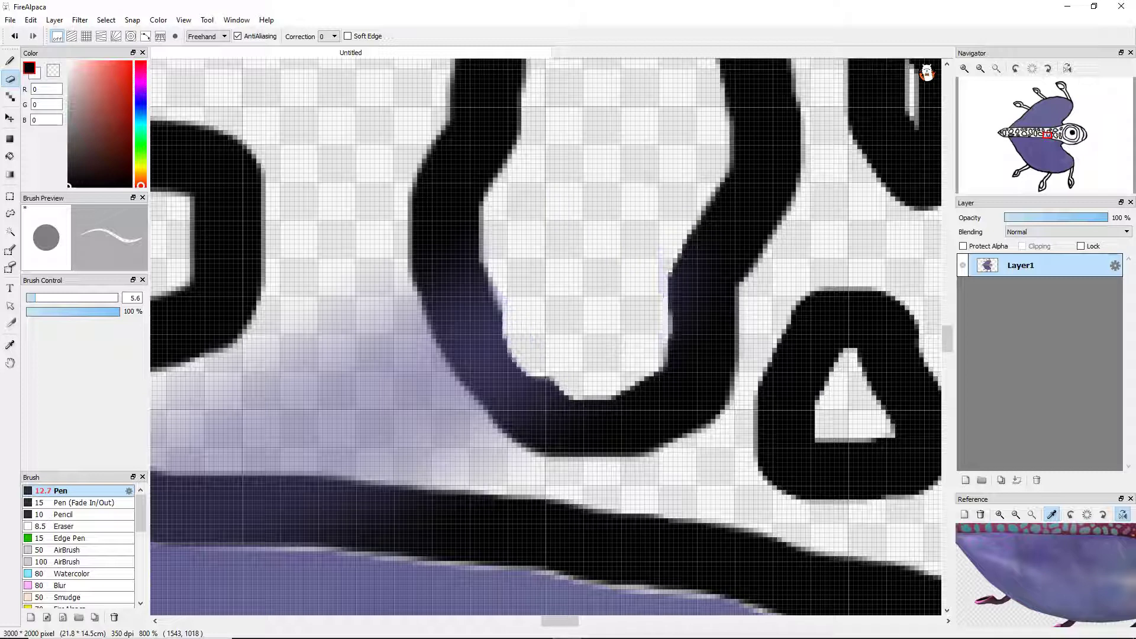
Erase the purple spill between the body spots and the lower wing's upper outline.
{"action": "left_click_drag", "start_coordinate": [355, 290], "coordinate": [505, 467]}
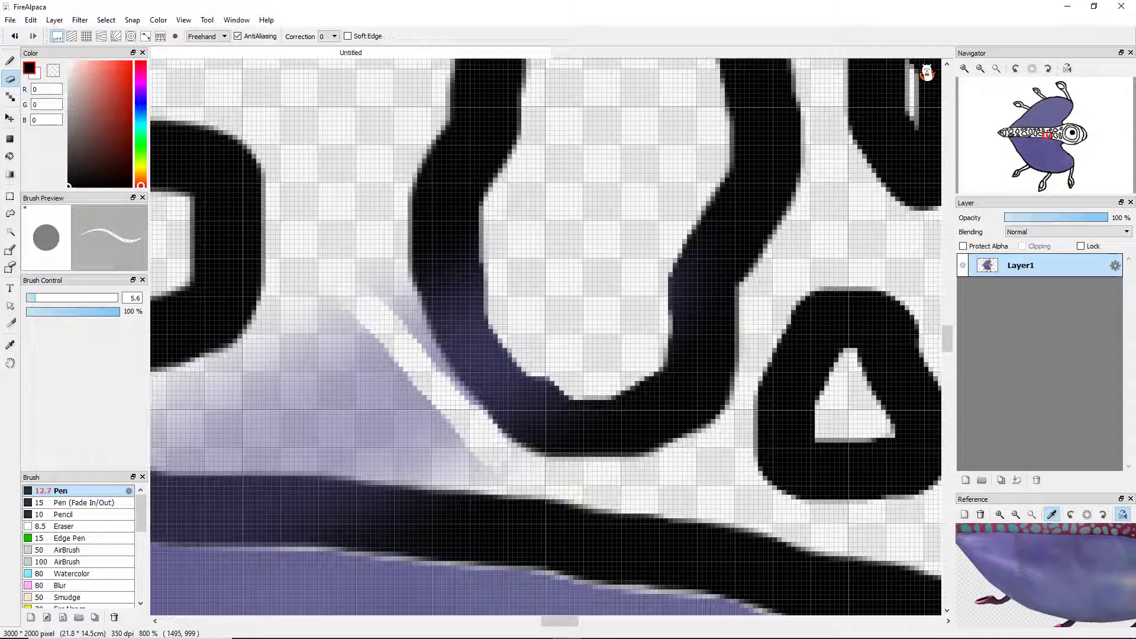
{"action": "left_click_drag", "start_coordinate": [479, 414], "coordinate": [384, 269]}
{"action": "mouse_move", "coordinate": [482, 470]}
{"action": "left_mouse_down"}
{"action": "mouse_move", "coordinate": [163, 456]}
{"action": "mouse_move", "coordinate": [248, 331]}
{"action": "mouse_move", "coordinate": [195, 449]}
{"action": "mouse_move", "coordinate": [464, 435]}
{"action": "mouse_move", "coordinate": [352, 320]}
{"action": "mouse_move", "coordinate": [243, 414]}
{"action": "mouse_move", "coordinate": [408, 384]}
{"action": "left_mouse_up"}
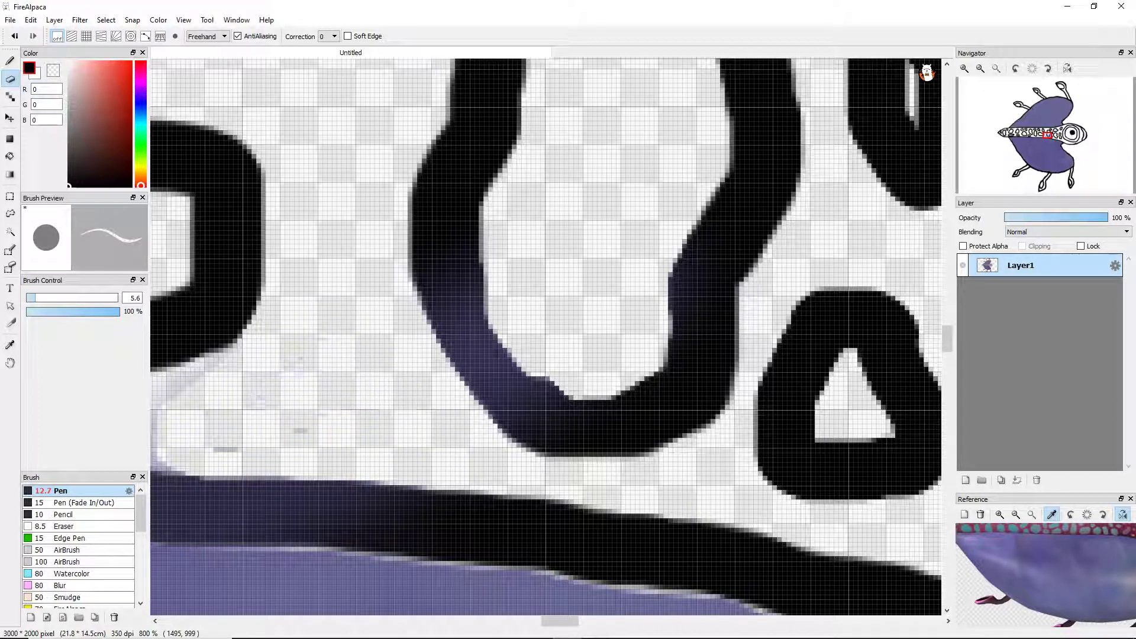
{"action": "left_click_drag", "start_coordinate": [216, 450], "coordinate": [304, 431]}
{"action": "scroll", "coordinate": [532, 367], "scroll_direction": "down", "scroll_amount": 3}
{"action": "scroll", "coordinate": [331, 390], "scroll_direction": "up", "scroll_amount": 3}
{"action": "left_click_drag", "start_coordinate": [313, 391], "coordinate": [414, 441]}
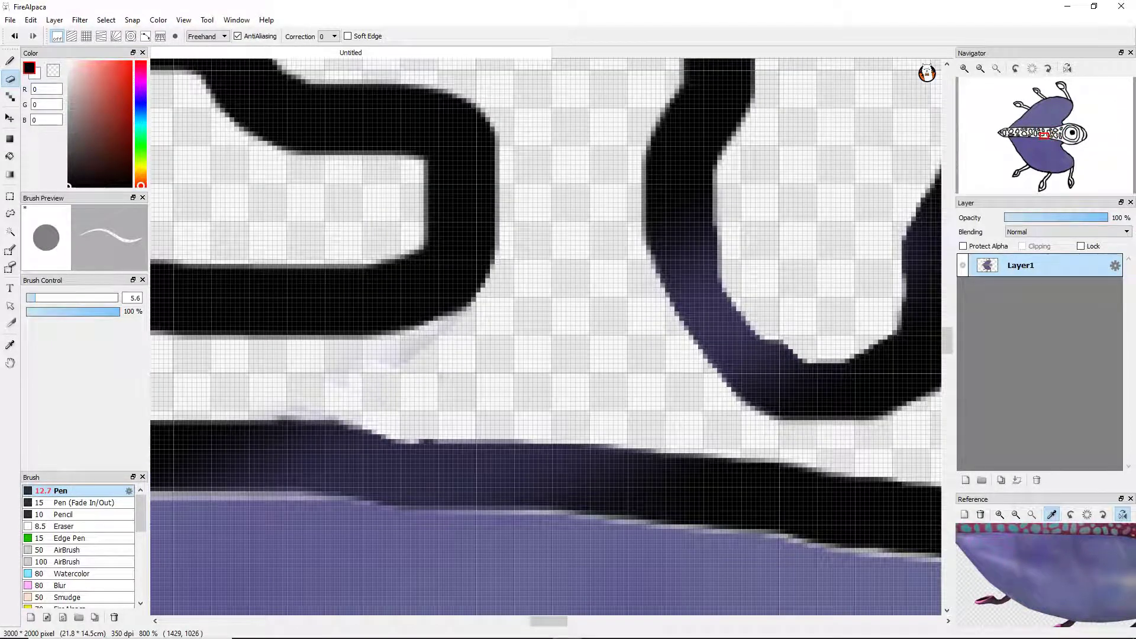
Sample pure black and redraw the stained outline between the body and the lower wing with the 12.7 Pen.
{"action": "scroll", "coordinate": [544, 337], "scroll_direction": "down", "scroll_amount": 3}
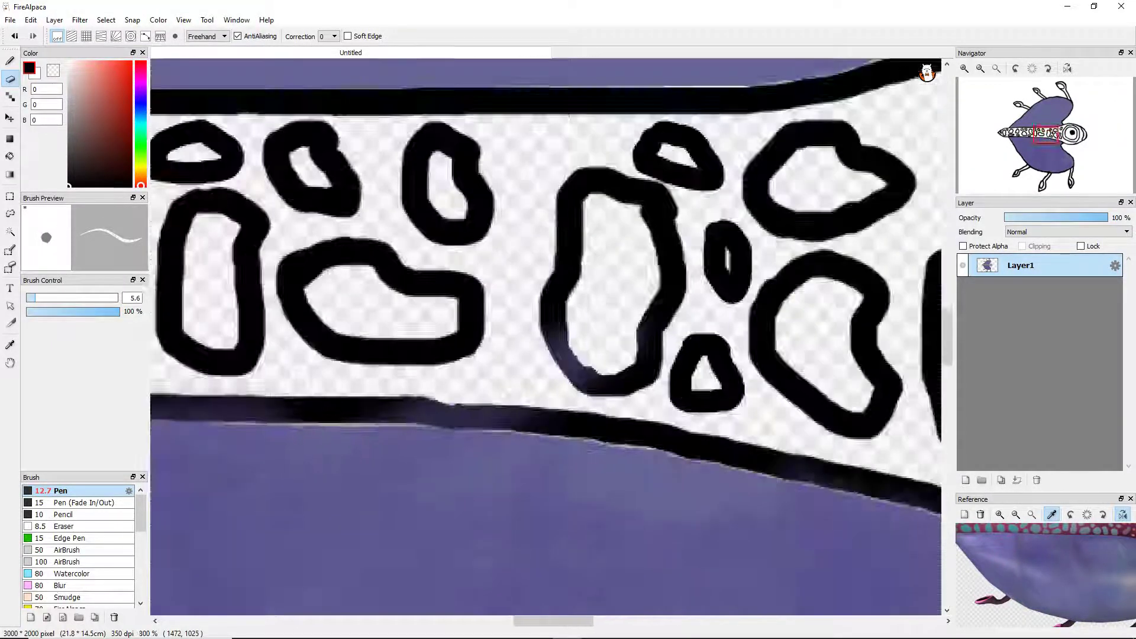
{"action": "scroll", "coordinate": [545, 337], "scroll_direction": "down", "scroll_amount": 1}
{"action": "scroll", "coordinate": [544, 338], "scroll_direction": "up", "scroll_amount": 3}
{"action": "left_click", "coordinate": [584, 176], "text": "alt"}
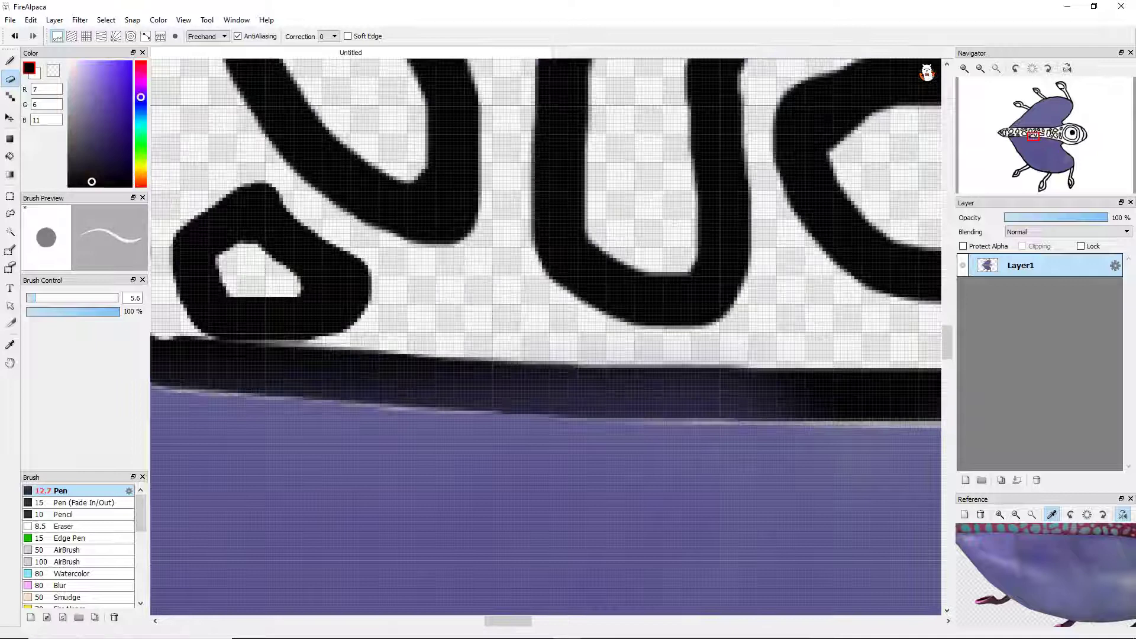
{"action": "key", "text": "b"}
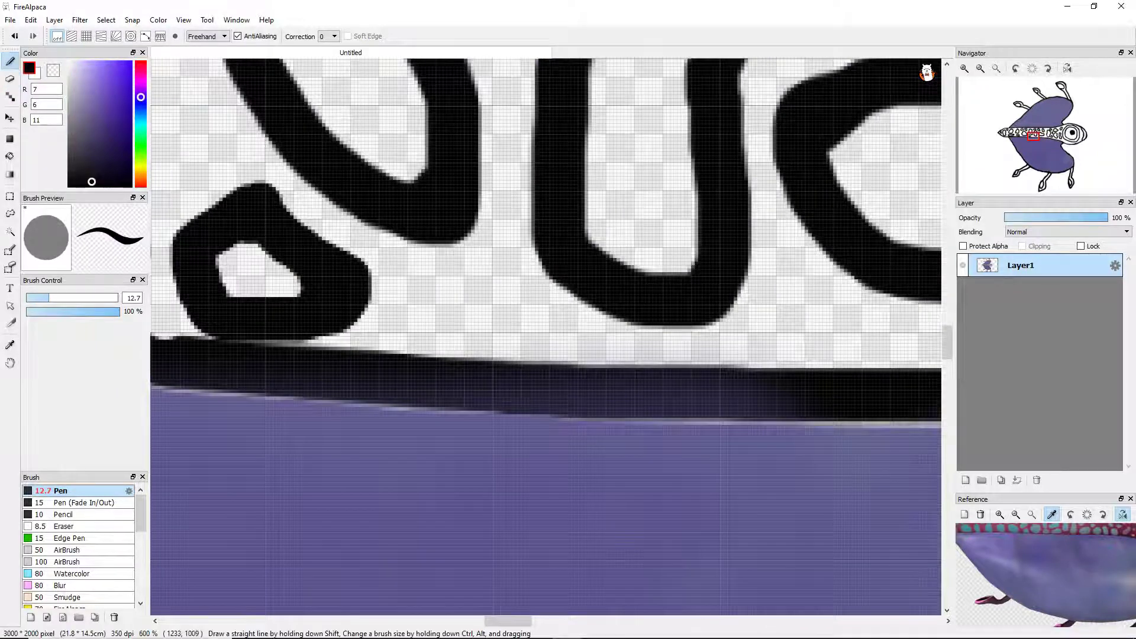
{"action": "left_click", "coordinate": [598, 127], "text": "alt"}
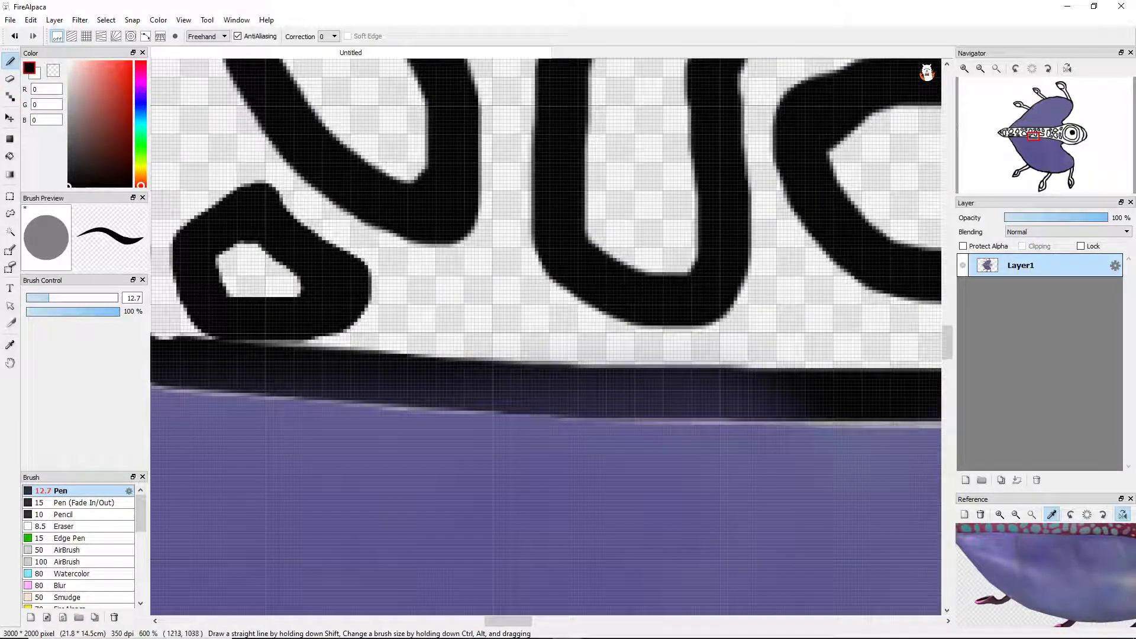
{"action": "left_click_drag", "start_coordinate": [258, 388], "coordinate": [367, 391]}
{"action": "key", "text": "ctrl+z"}
{"action": "mouse_move", "coordinate": [272, 355]}
{"action": "left_mouse_down"}
{"action": "mouse_move", "coordinate": [384, 378]}
{"action": "mouse_move", "coordinate": [704, 394]}
{"action": "mouse_move", "coordinate": [651, 417]}
{"action": "mouse_move", "coordinate": [213, 387]}
{"action": "left_mouse_up"}
{"action": "scroll", "coordinate": [391, 414], "scroll_direction": "down", "scroll_amount": 3}
{"action": "scroll", "coordinate": [390, 414], "scroll_direction": "up", "scroll_amount": 2}
{"action": "left_click_drag", "start_coordinate": [390, 421], "coordinate": [745, 406]}
Redraw in solid black the stained body spot and the rest of the lower wing's upper outline toward the head.
{"action": "scroll", "coordinate": [745, 406], "scroll_direction": "down", "scroll_amount": 4}
{"action": "scroll", "coordinate": [680, 450], "scroll_direction": "up", "scroll_amount": 2}
{"action": "scroll", "coordinate": [651, 443], "scroll_direction": "down", "scroll_amount": 4}
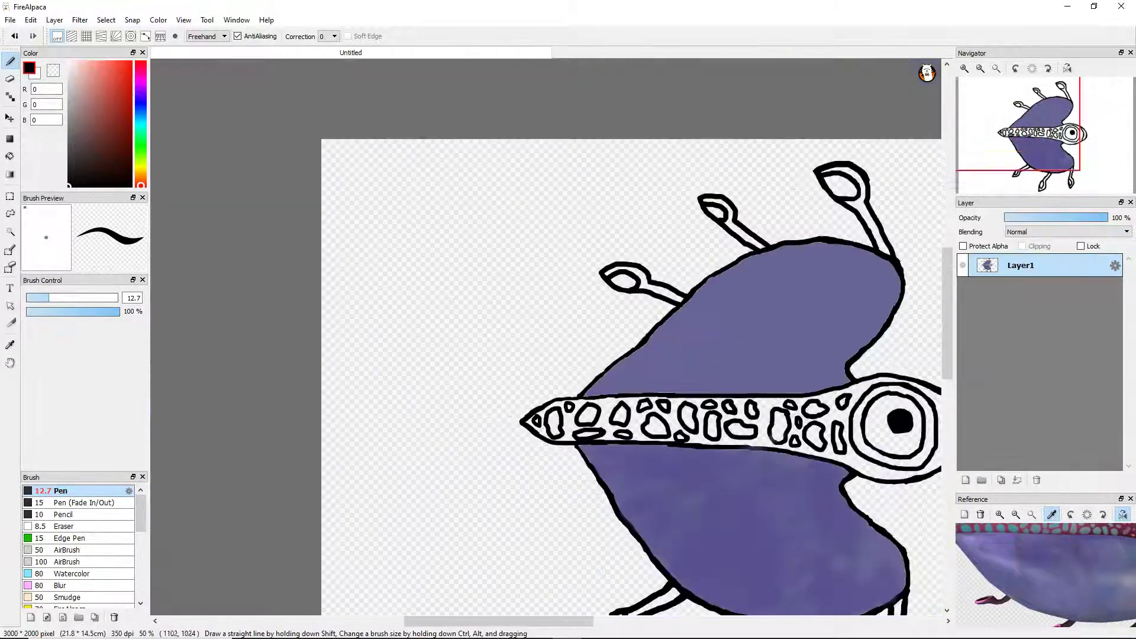
{"action": "scroll", "coordinate": [769, 437], "scroll_direction": "up", "scroll_amount": 6}
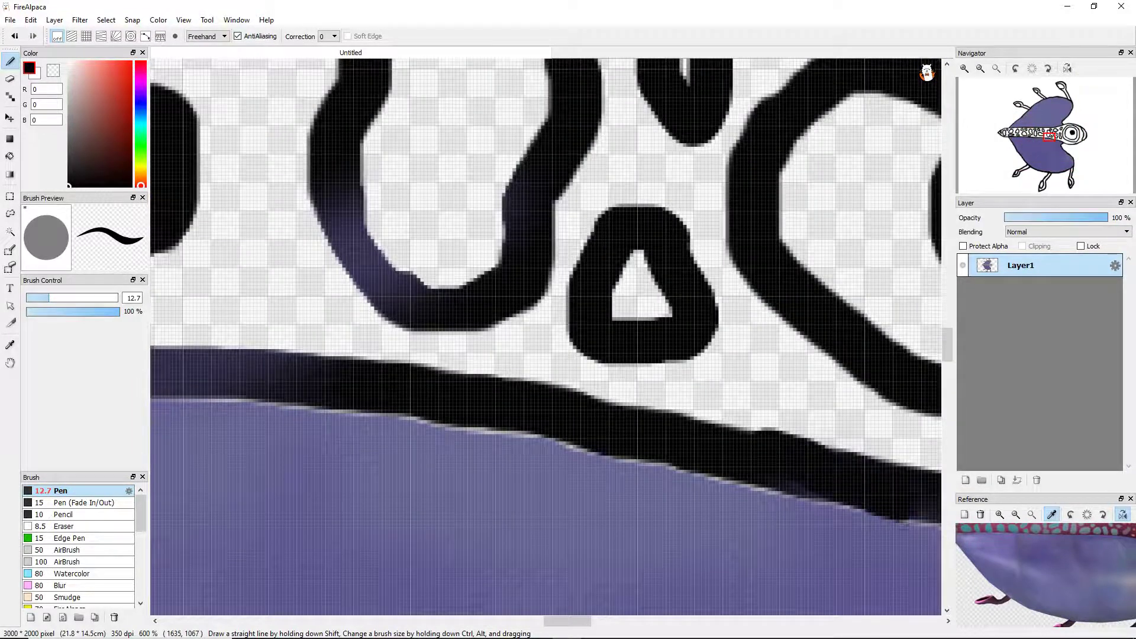
{"action": "left_click_drag", "start_coordinate": [769, 438], "coordinate": [319, 325]}
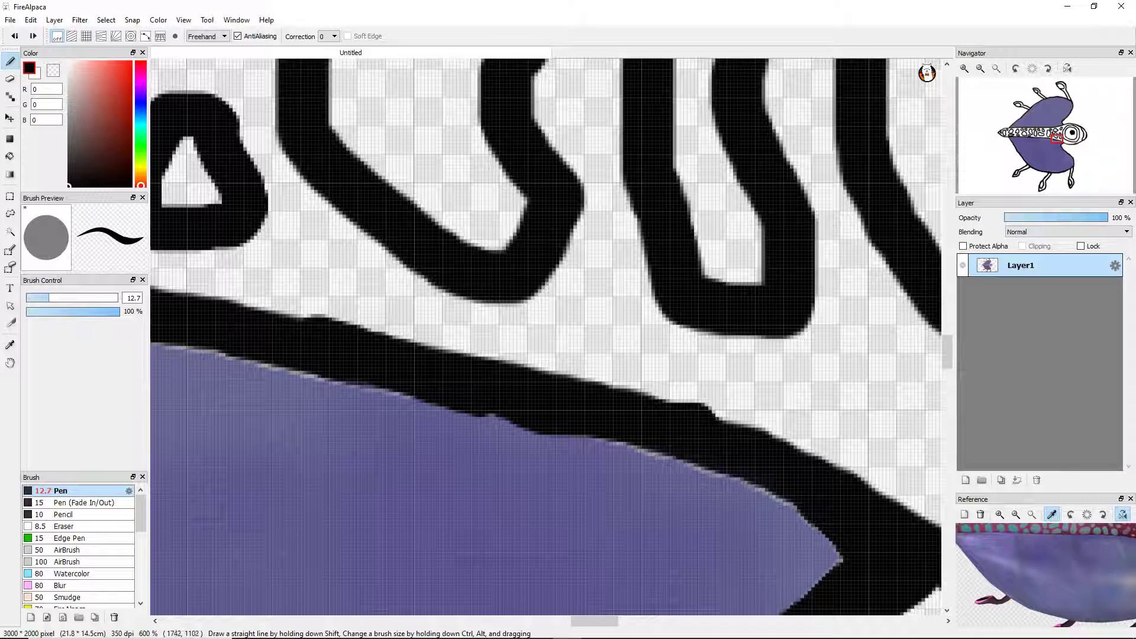
{"action": "scroll", "coordinate": [689, 465], "scroll_direction": "down", "scroll_amount": 4}
{"action": "scroll", "coordinate": [544, 431], "scroll_direction": "up", "scroll_amount": 4}
{"action": "mouse_move", "coordinate": [402, 429]}
{"action": "left_mouse_down"}
{"action": "mouse_move", "coordinate": [588, 434]}
{"action": "mouse_move", "coordinate": [769, 467]}
{"action": "mouse_move", "coordinate": [334, 378]}
{"action": "mouse_move", "coordinate": [497, 393]}
{"action": "left_mouse_up"}
{"action": "mouse_move", "coordinate": [769, 195]}
{"action": "left_mouse_down"}
{"action": "mouse_move", "coordinate": [864, 319]}
{"action": "mouse_move", "coordinate": [817, 201]}
{"action": "mouse_move", "coordinate": [828, 189]}
{"action": "left_mouse_up"}
{"action": "scroll", "coordinate": [828, 195], "scroll_direction": "down", "scroll_amount": 3}
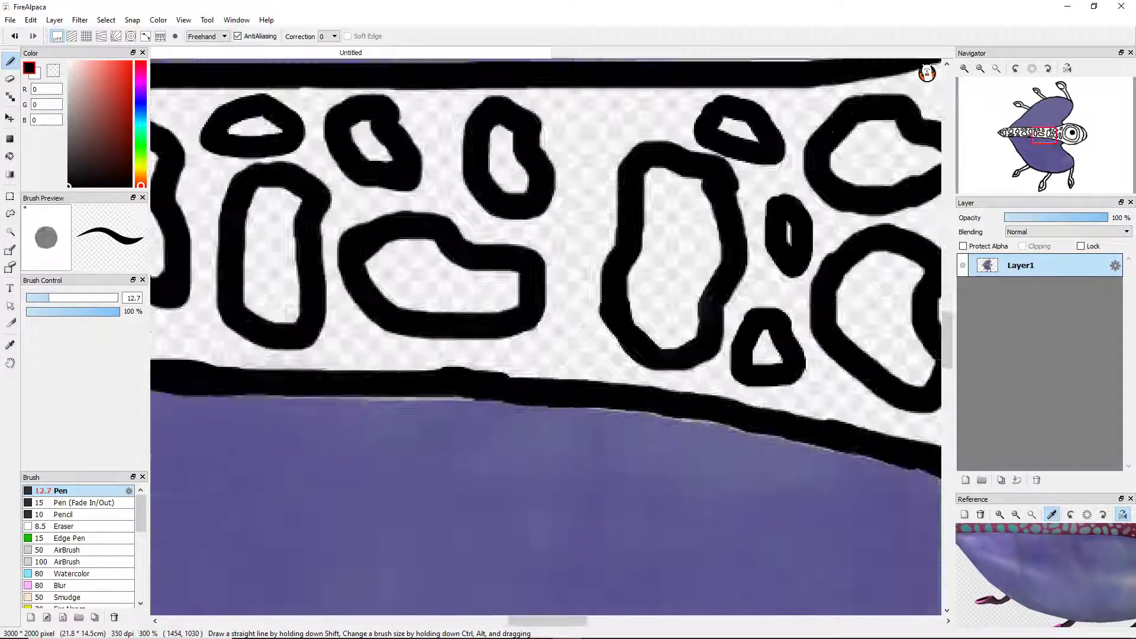
Sample the lower wing's darker purple (90, 83, 144) and shade the upper wing's interior with the size 50 AirBrush.
{"action": "scroll", "coordinate": [428, 394], "scroll_direction": "down", "scroll_amount": 4}
{"action": "scroll", "coordinate": [510, 592], "scroll_direction": "up", "scroll_amount": 2}
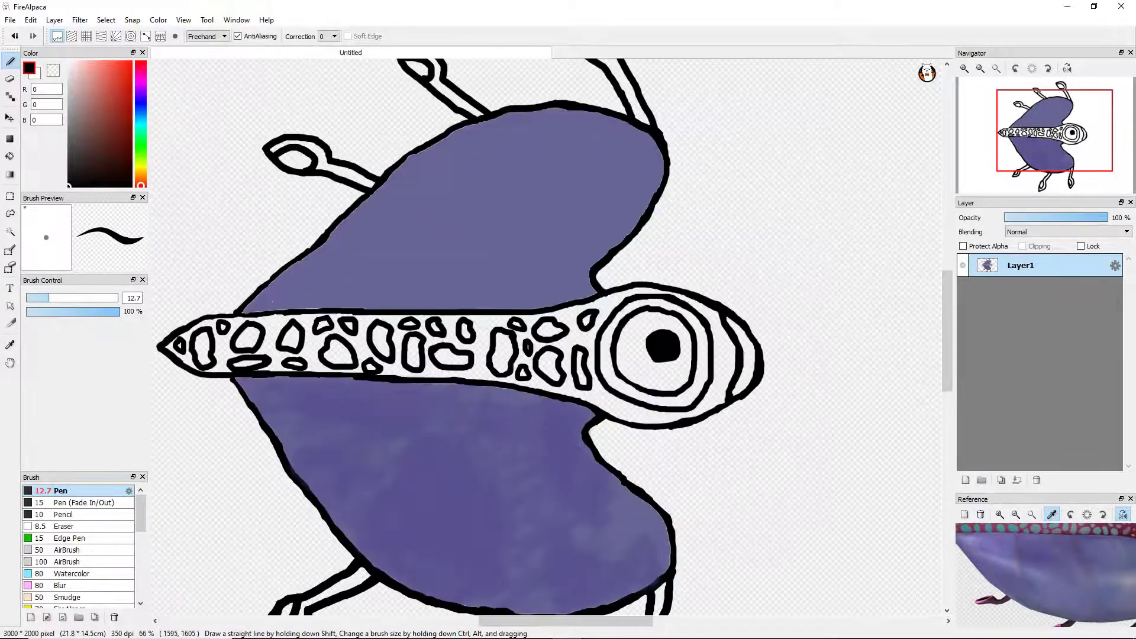
{"action": "scroll", "coordinate": [437, 503], "scroll_direction": "up", "scroll_amount": 5}
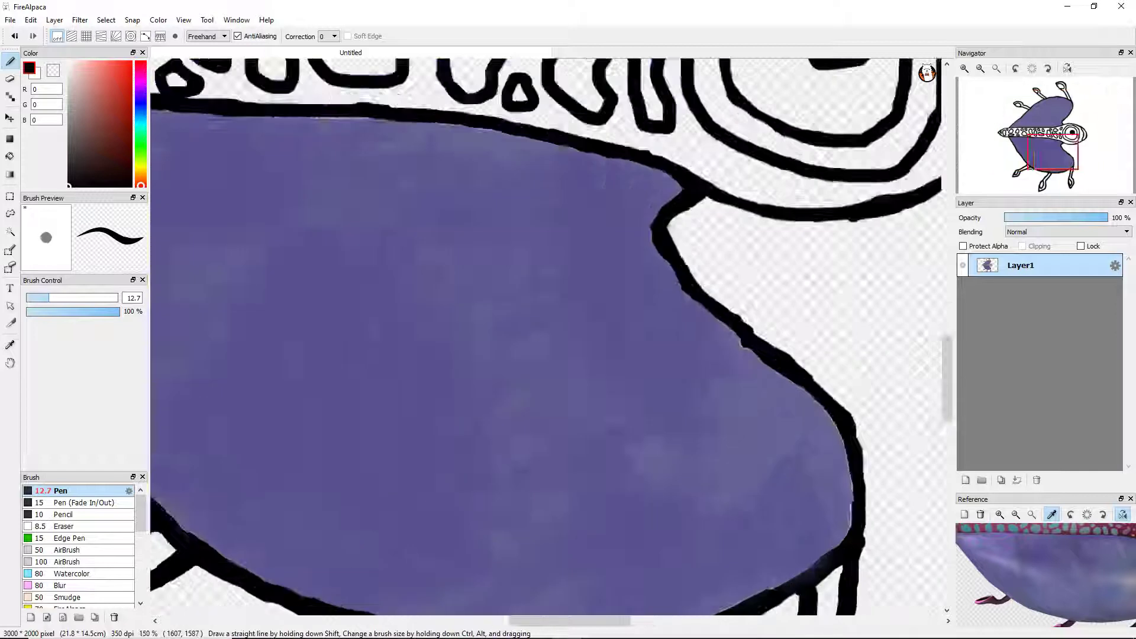
{"action": "left_click", "coordinate": [438, 503], "text": "alt"}
{"action": "scroll", "coordinate": [438, 503], "scroll_direction": "down", "scroll_amount": 3}
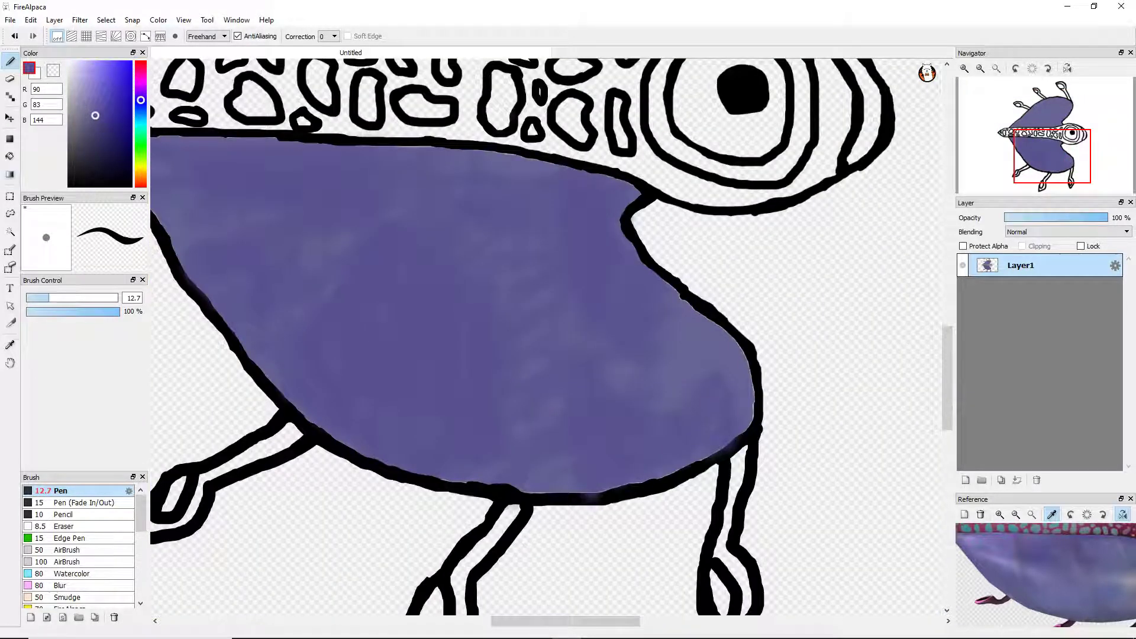
{"action": "left_click", "coordinate": [67, 550]}
{"action": "scroll", "coordinate": [322, 237], "scroll_direction": "up", "scroll_amount": 3}
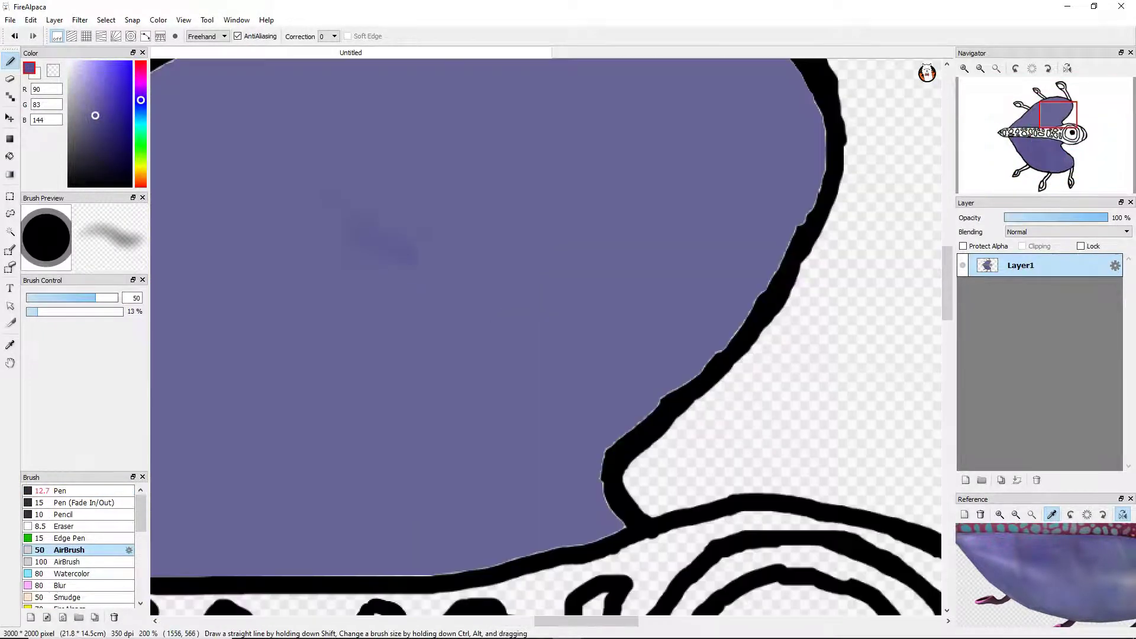
{"action": "left_click_drag", "start_coordinate": [550, 155], "coordinate": [503, 180]}
{"action": "left_click_drag", "start_coordinate": [568, 304], "coordinate": [332, 473]}
{"action": "mouse_move", "coordinate": [763, 311]}
{"action": "left_mouse_down"}
{"action": "mouse_move", "coordinate": [615, 447]}
{"action": "mouse_move", "coordinate": [668, 482]}
{"action": "left_mouse_up"}
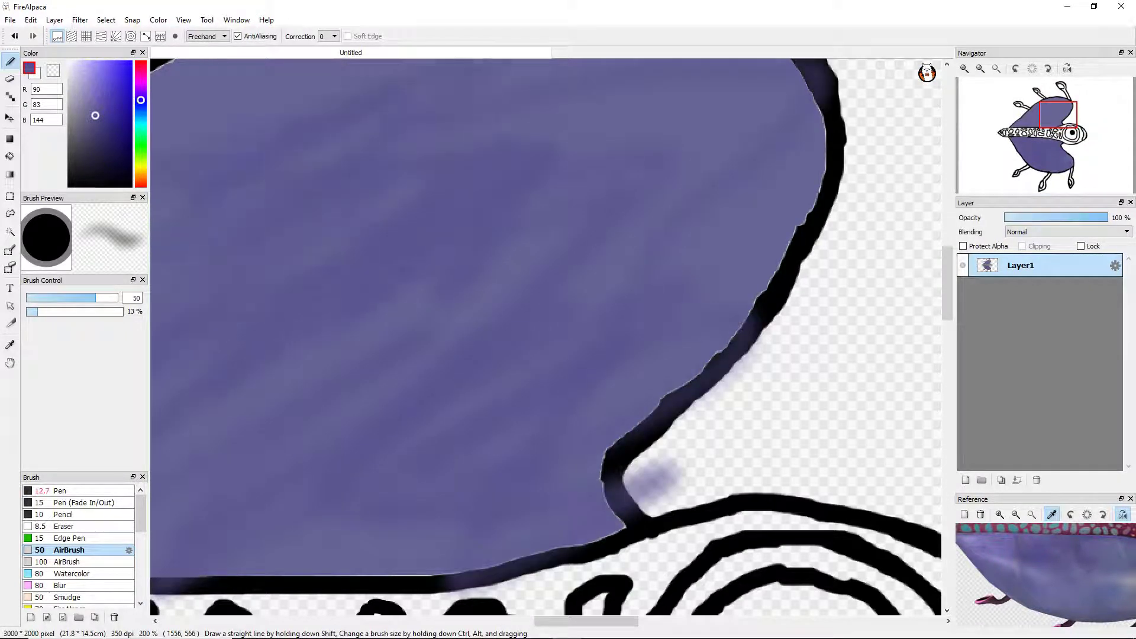
Extend the diagonal airbrush shading to the upper wing's outer edge and its narrow tail end.
{"action": "scroll", "coordinate": [545, 336], "scroll_direction": "down", "scroll_amount": 3}
{"action": "left_click_drag", "start_coordinate": [449, 145], "coordinate": [529, 89]}
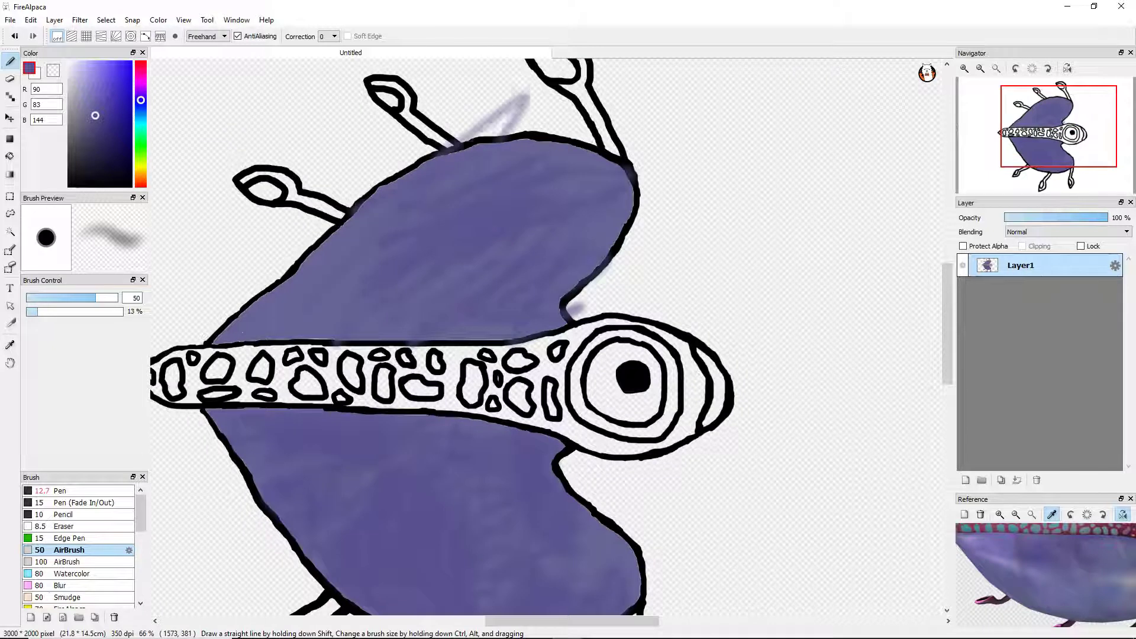
{"action": "left_click_drag", "start_coordinate": [635, 68], "coordinate": [476, 151]}
{"action": "left_click_drag", "start_coordinate": [313, 340], "coordinate": [207, 398]}
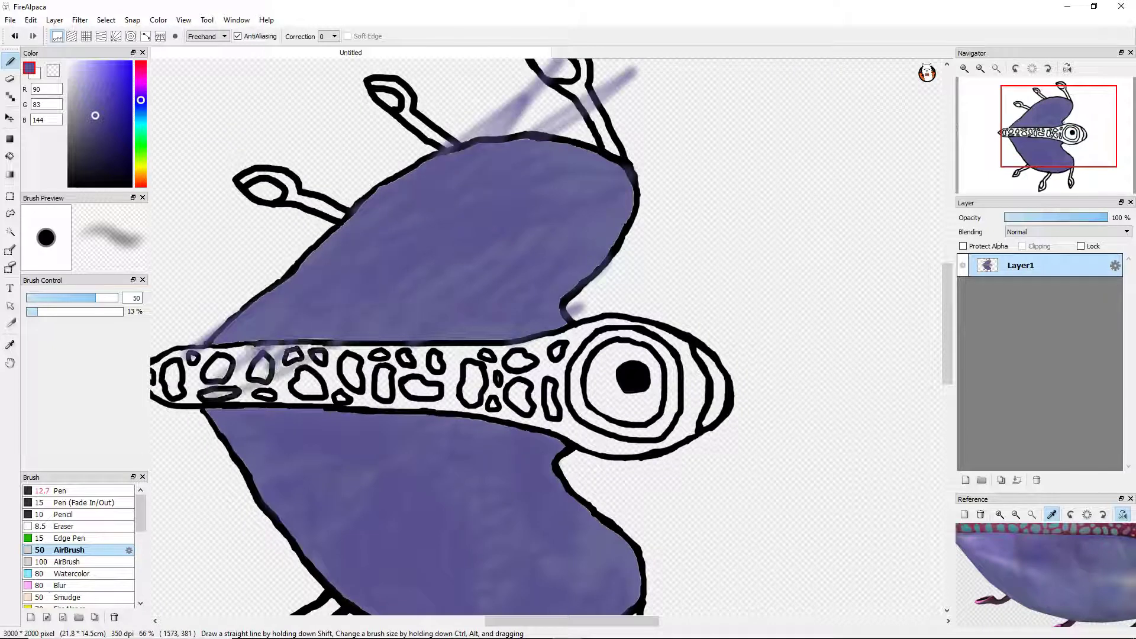
Enlarge the eraser to 9 and erase the purple spill outside the upper wing's slanted edge near the tail.
{"action": "scroll", "coordinate": [545, 336], "scroll_direction": "down", "scroll_amount": 3}
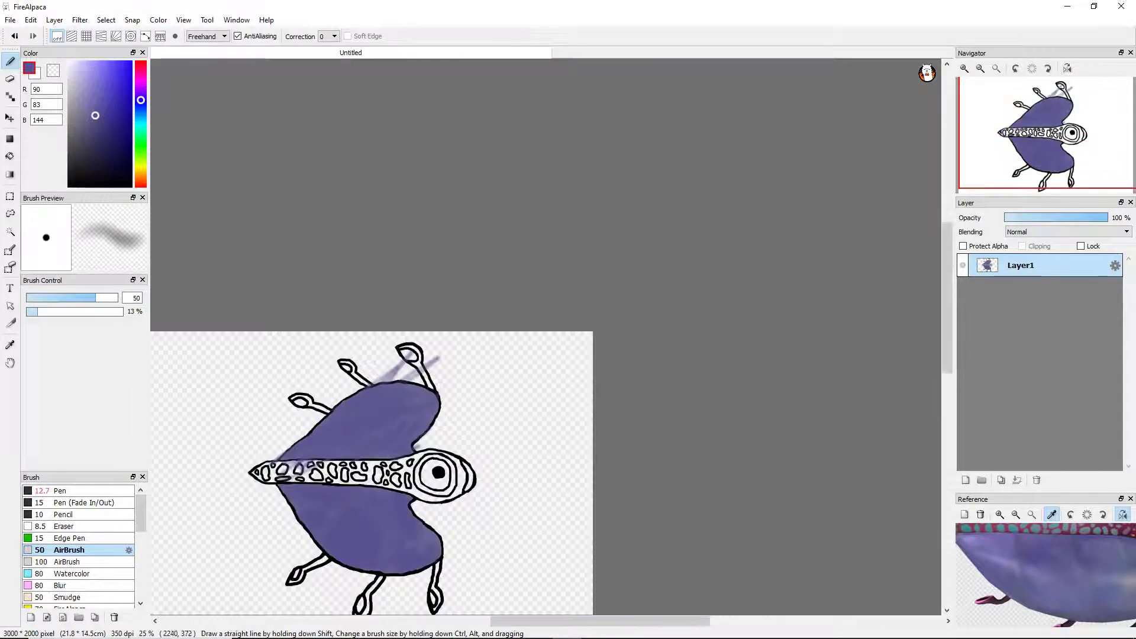
{"action": "left_click", "coordinate": [10, 78]}
{"action": "scroll", "coordinate": [274, 460], "scroll_direction": "up", "scroll_amount": 8}
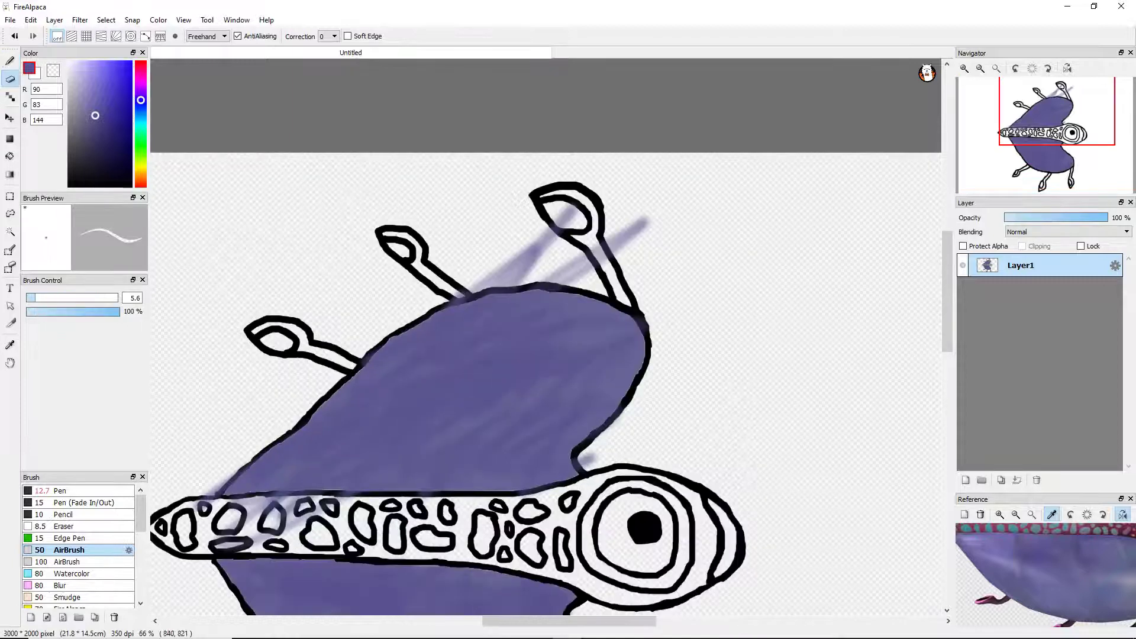
{"action": "left_click_drag", "start_coordinate": [242, 476], "coordinate": [370, 482]}
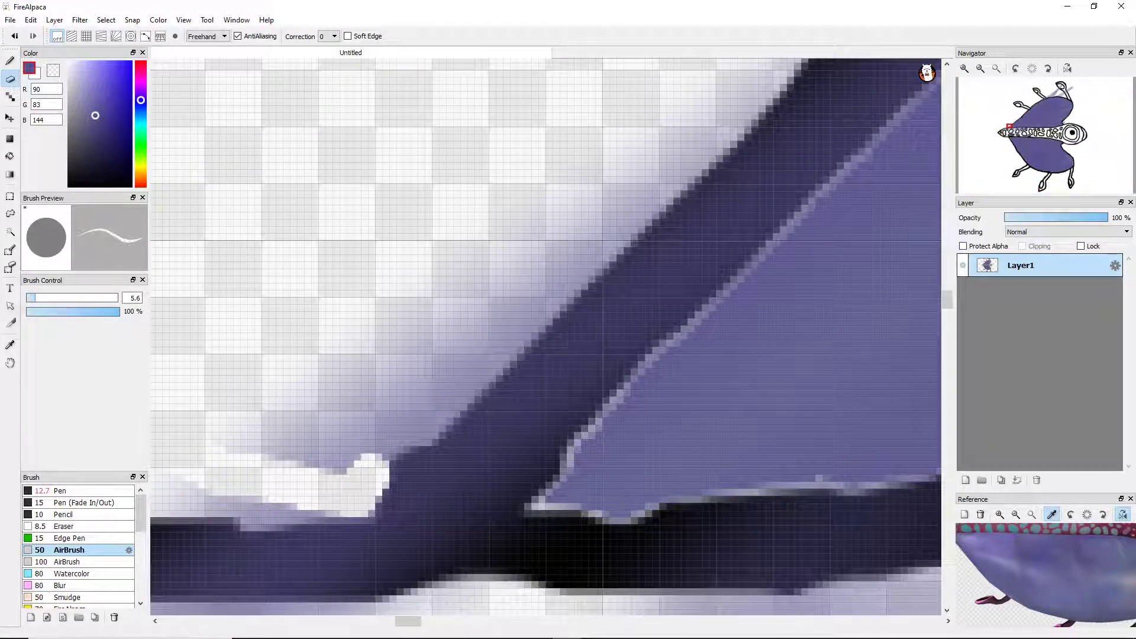
{"action": "key", "text": "bracketright"}
{"action": "mouse_move", "coordinate": [296, 473]}
{"action": "left_mouse_down"}
{"action": "mouse_move", "coordinate": [378, 468]}
{"action": "mouse_move", "coordinate": [792, 60]}
{"action": "mouse_move", "coordinate": [313, 431]}
{"action": "mouse_move", "coordinate": [249, 509]}
{"action": "mouse_move", "coordinate": [177, 491]}
{"action": "left_mouse_up"}
{"action": "scroll", "coordinate": [636, 325], "scroll_direction": "down", "scroll_amount": 2}
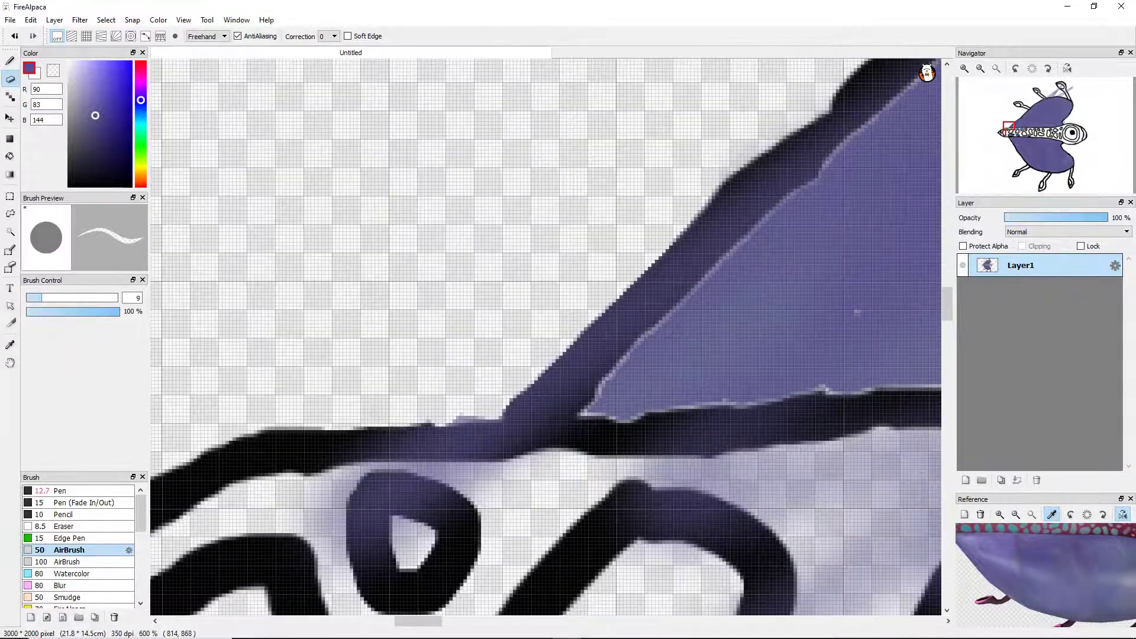
{"action": "scroll", "coordinate": [544, 337], "scroll_direction": "down", "scroll_amount": 2}
{"action": "scroll", "coordinate": [544, 337], "scroll_direction": "up", "scroll_amount": 1}
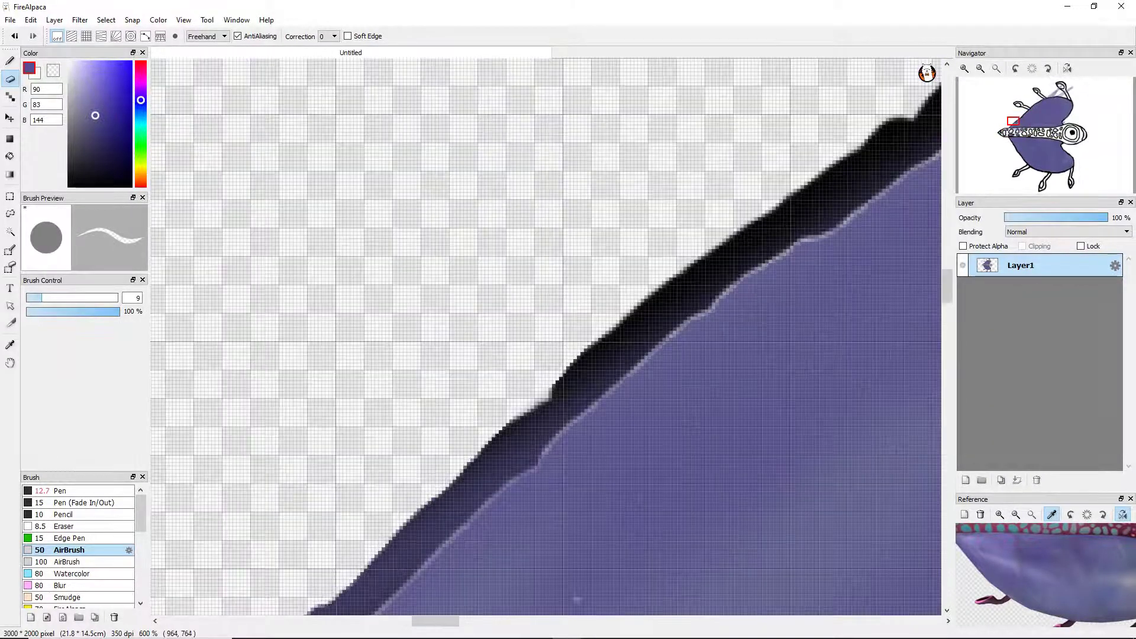
Erase the purple spill around and inside the small body spots below the upper wing's tail end.
{"action": "scroll", "coordinate": [545, 337], "scroll_direction": "down", "scroll_amount": 1}
{"action": "scroll", "coordinate": [511, 509], "scroll_direction": "up", "scroll_amount": 1}
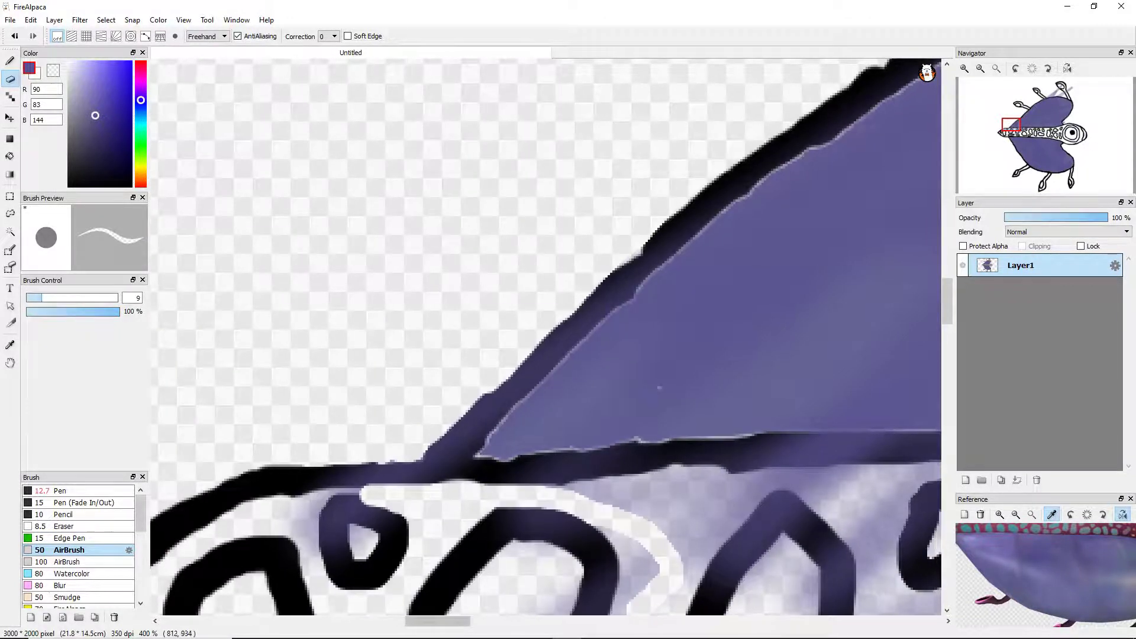
{"action": "scroll", "coordinate": [311, 580], "scroll_direction": "up", "scroll_amount": 2}
{"action": "mouse_move", "coordinate": [307, 591]}
{"action": "left_mouse_down"}
{"action": "mouse_move", "coordinate": [314, 450]}
{"action": "mouse_move", "coordinate": [260, 296]}
{"action": "mouse_move", "coordinate": [225, 361]}
{"action": "mouse_move", "coordinate": [319, 237]}
{"action": "mouse_move", "coordinate": [532, 189]}
{"action": "mouse_move", "coordinate": [355, 408]}
{"action": "mouse_move", "coordinate": [364, 473]}
{"action": "mouse_move", "coordinate": [597, 378]}
{"action": "mouse_move", "coordinate": [532, 476]}
{"action": "left_mouse_up"}
Sample black from the line art and retrace the small round body spot's tinted outline with the 12.7 Pen.
{"action": "left_click", "coordinate": [568, 533], "text": "alt"}
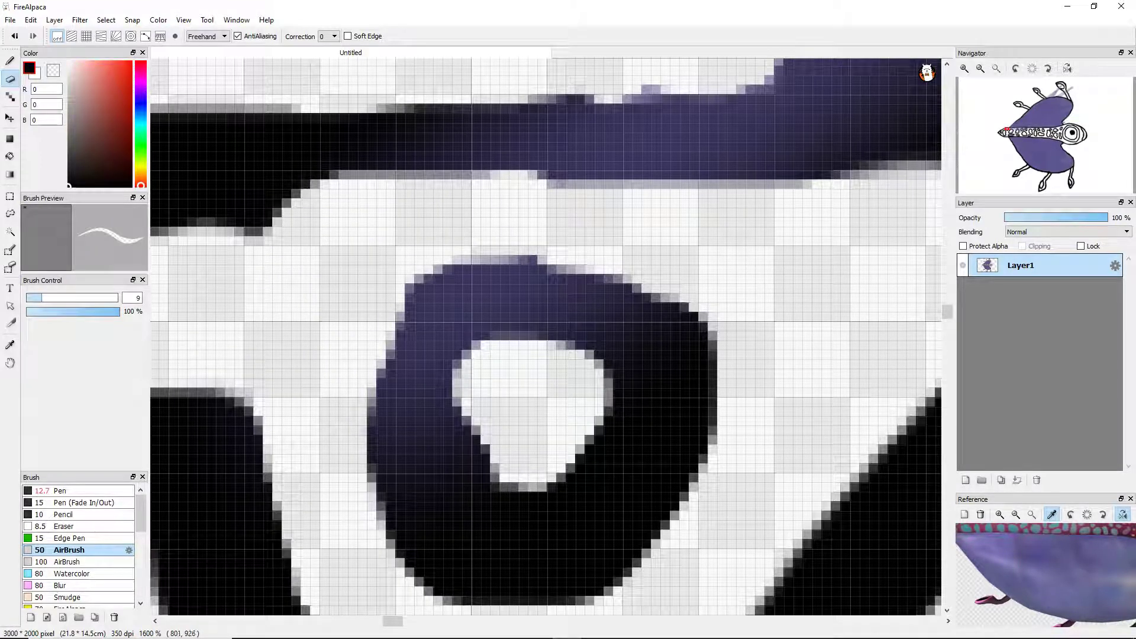
{"action": "left_click", "coordinate": [59, 490]}
{"action": "left_click_drag", "start_coordinate": [439, 506], "coordinate": [444, 469]}
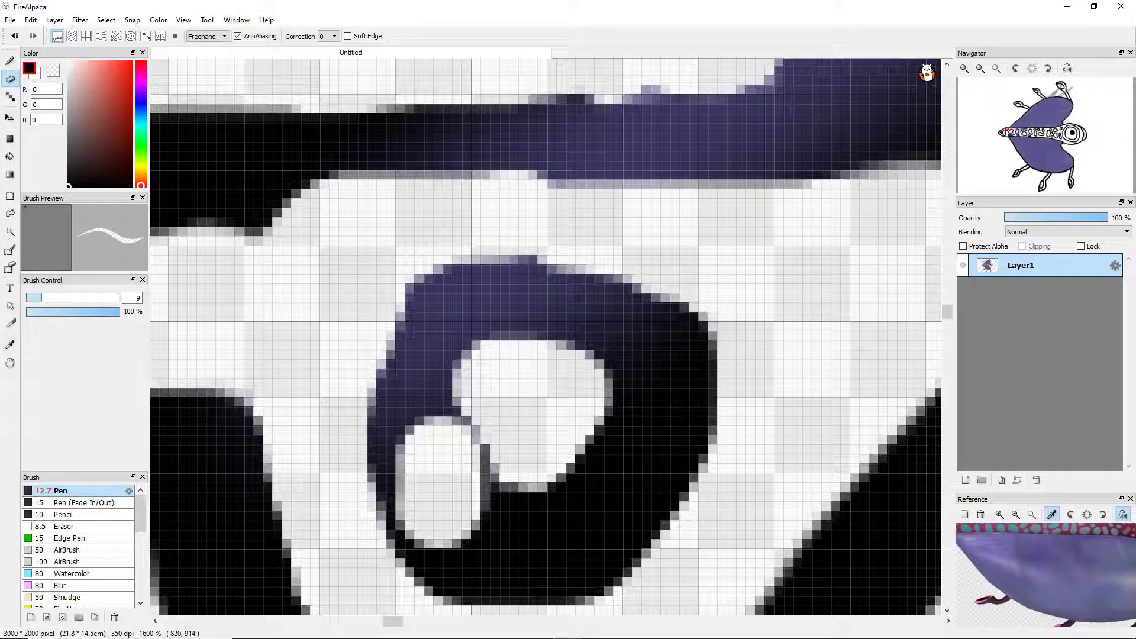
{"action": "key", "text": "ctrl+z"}
{"action": "key", "text": "b"}
{"action": "mouse_move", "coordinate": [651, 385]}
{"action": "left_mouse_down"}
{"action": "mouse_move", "coordinate": [627, 307]}
{"action": "mouse_move", "coordinate": [390, 402]}
{"action": "mouse_move", "coordinate": [452, 414]}
{"action": "mouse_move", "coordinate": [787, 331]}
{"action": "mouse_move", "coordinate": [861, 189]}
{"action": "mouse_move", "coordinate": [937, 107]}
{"action": "mouse_move", "coordinate": [644, 328]}
{"action": "left_mouse_up"}
Retrace the upper wing's slanted outer edge in solid black down to the tail end.
{"action": "scroll", "coordinate": [390, 409], "scroll_direction": "down", "scroll_amount": 2}
{"action": "scroll", "coordinate": [838, 160], "scroll_direction": "down", "scroll_amount": 3}
{"action": "scroll", "coordinate": [916, 112], "scroll_direction": "up", "scroll_amount": 3}
{"action": "scroll", "coordinate": [645, 328], "scroll_direction": "down", "scroll_amount": 3}
{"action": "scroll", "coordinate": [591, 355], "scroll_direction": "up", "scroll_amount": 3}
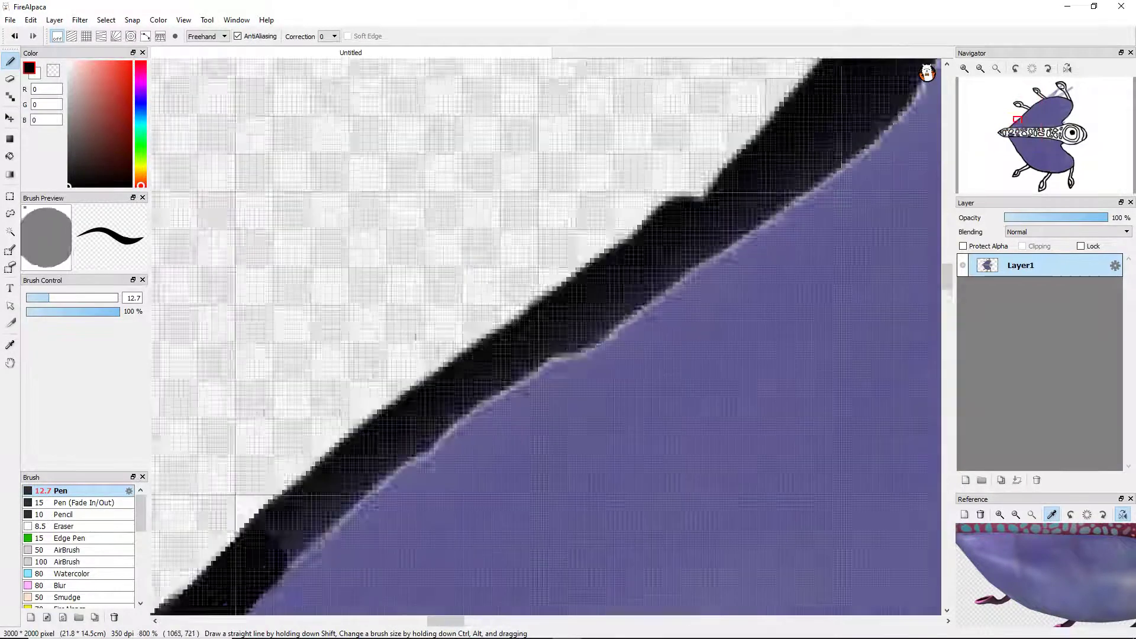
{"action": "scroll", "coordinate": [415, 336], "scroll_direction": "down", "scroll_amount": 1}
{"action": "scroll", "coordinate": [415, 336], "scroll_direction": "up", "scroll_amount": 3}
{"action": "left_click_drag", "start_coordinate": [319, 461], "coordinate": [415, 414]}
{"action": "key", "text": "ctrl+z"}
{"action": "left_click_drag", "start_coordinate": [367, 497], "coordinate": [698, 195]}
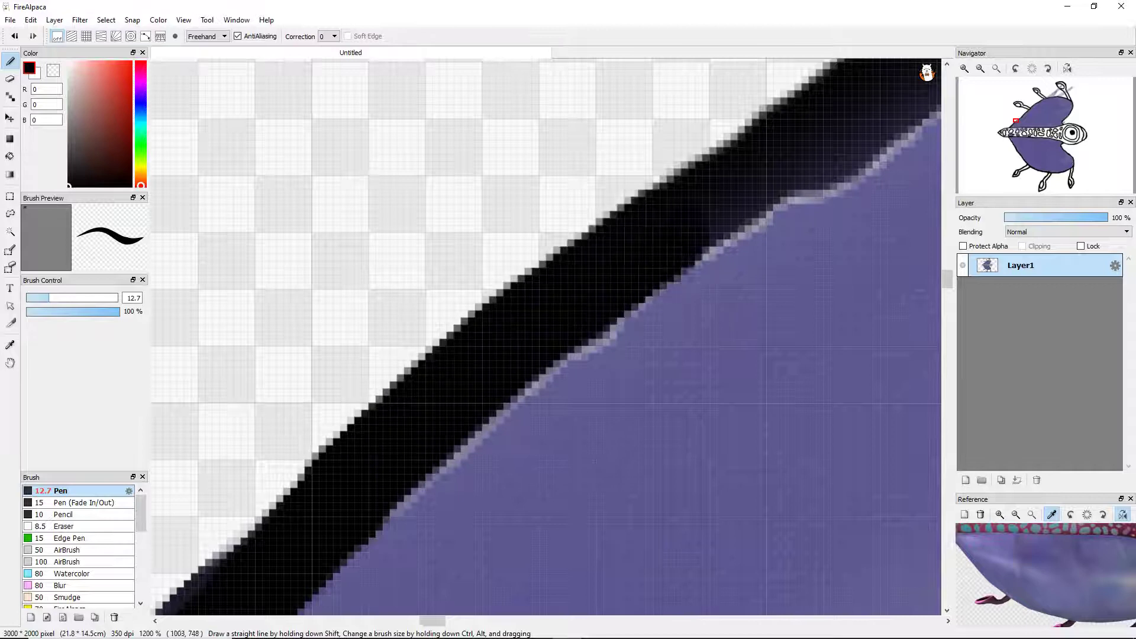
{"action": "scroll", "coordinate": [594, 460], "scroll_direction": "down", "scroll_amount": 2}
{"action": "scroll", "coordinate": [455, 328], "scroll_direction": "up", "scroll_amount": 2}
{"action": "mouse_move", "coordinate": [408, 323]}
{"action": "left_mouse_down"}
{"action": "mouse_move", "coordinate": [863, 293]}
{"action": "mouse_move", "coordinate": [828, 334]}
{"action": "mouse_move", "coordinate": [379, 364]}
{"action": "left_mouse_up"}
{"action": "scroll", "coordinate": [385, 361], "scroll_direction": "down", "scroll_amount": 1}
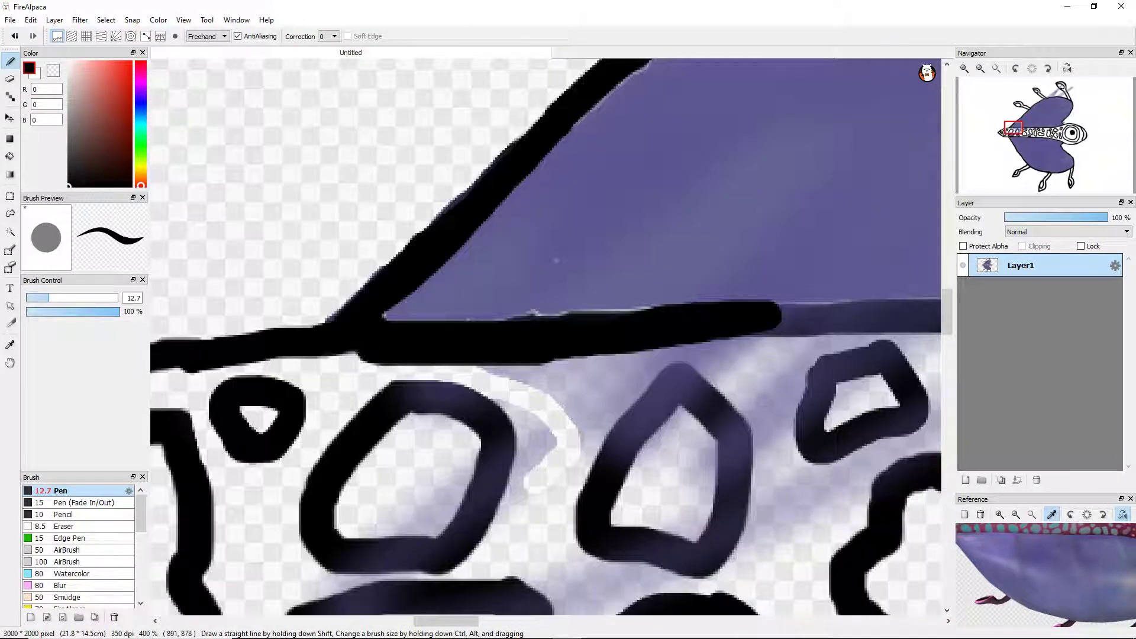
Extend the black outline along the upper wing's lower edge from the tail toward the head.
{"action": "scroll", "coordinate": [346, 357], "scroll_direction": "down", "scroll_amount": 2}
{"action": "scroll", "coordinate": [751, 316], "scroll_direction": "up", "scroll_amount": 3}
{"action": "mouse_move", "coordinate": [752, 315]}
{"action": "left_mouse_down"}
{"action": "mouse_move", "coordinate": [532, 323]}
{"action": "mouse_move", "coordinate": [893, 331]}
{"action": "left_mouse_up"}
{"action": "scroll", "coordinate": [894, 331], "scroll_direction": "down", "scroll_amount": 1}
{"action": "scroll", "coordinate": [763, 355], "scroll_direction": "up", "scroll_amount": 1}
{"action": "left_click_drag", "start_coordinate": [763, 355], "coordinate": [533, 367]}
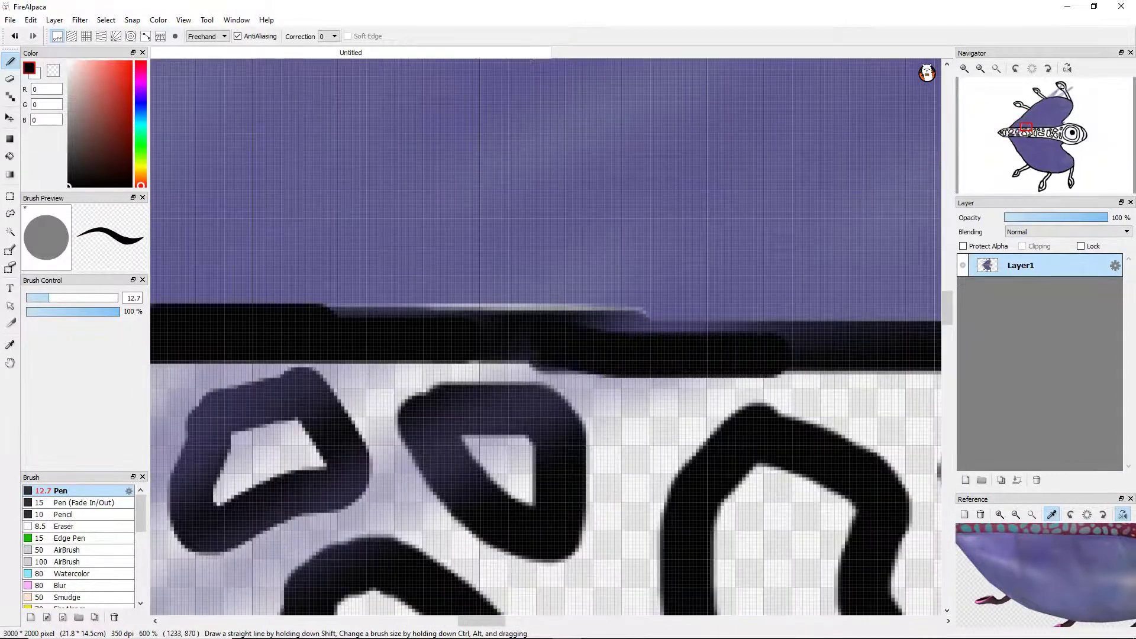
{"action": "key", "text": "ctrl+z"}
{"action": "key", "text": "ctrl+z"}
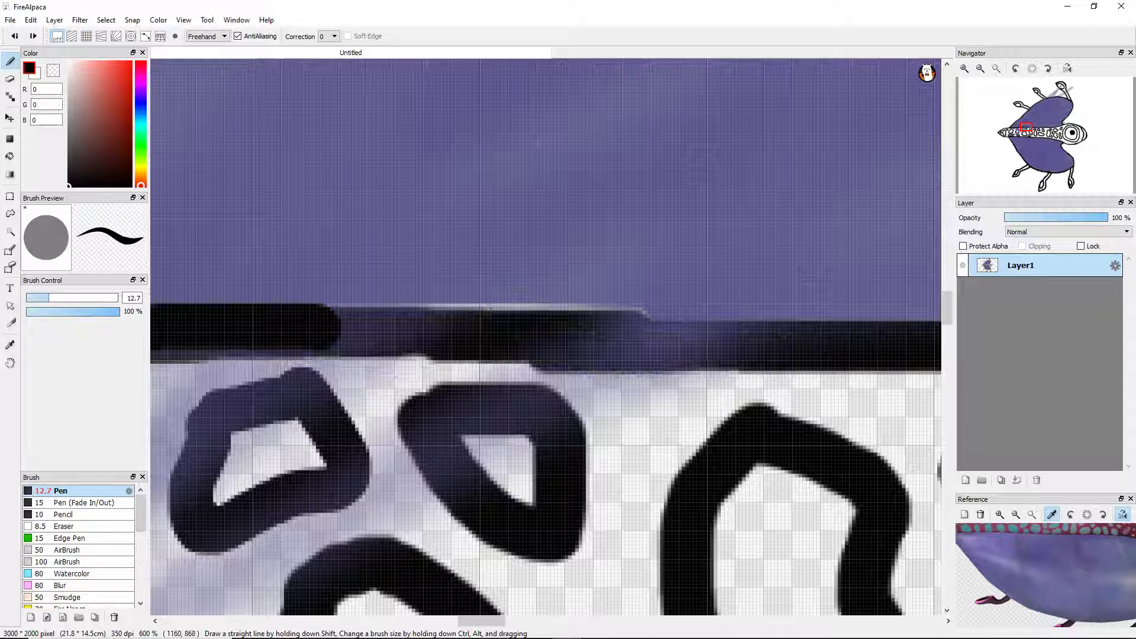
{"action": "mouse_move", "coordinate": [307, 331]}
{"action": "left_mouse_down"}
{"action": "mouse_move", "coordinate": [576, 326]}
{"action": "mouse_move", "coordinate": [595, 373]}
{"action": "left_mouse_up"}
{"action": "key", "text": "ctrl+z"}
Cover the remaining tinted stretch of the upper wing's lower edge above the four-sided and triangular spots in black.
{"action": "left_click_drag", "start_coordinate": [737, 346], "coordinate": [329, 340]}
{"action": "mouse_move", "coordinate": [260, 355]}
{"action": "left_mouse_down"}
{"action": "mouse_move", "coordinate": [435, 299]}
{"action": "mouse_move", "coordinate": [849, 349]}
{"action": "left_mouse_up"}
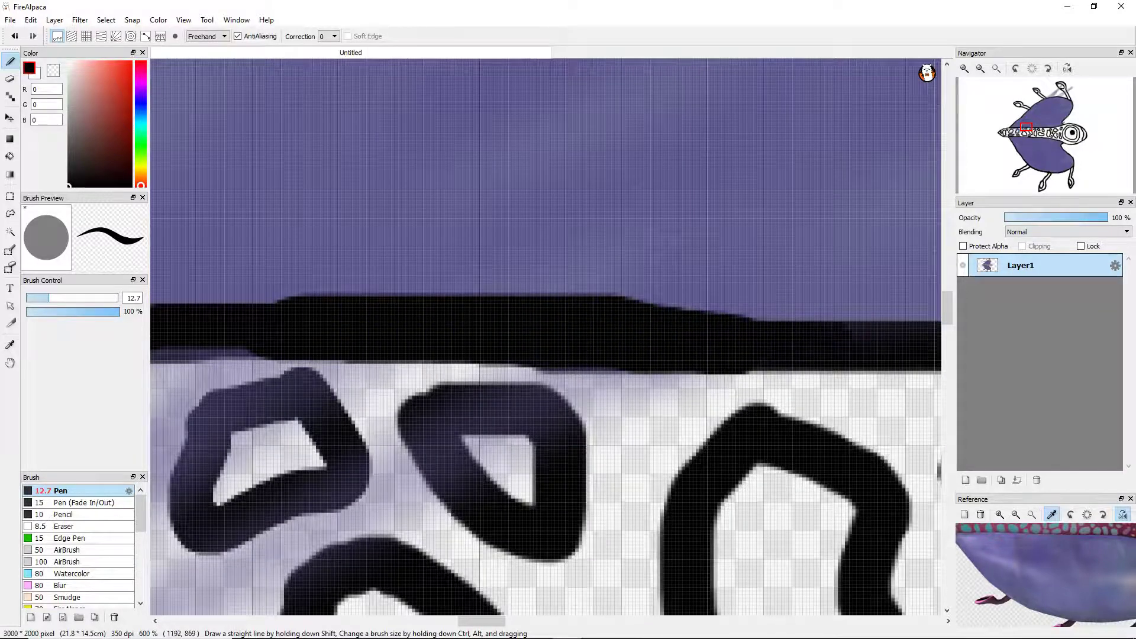
{"action": "scroll", "coordinate": [497, 319], "scroll_direction": "up", "scroll_amount": 1}
{"action": "left_click_drag", "start_coordinate": [265, 382], "coordinate": [473, 362]}
Retrace the tinted outline of the small four-sided body spot in black.
{"action": "scroll", "coordinate": [473, 362], "scroll_direction": "down", "scroll_amount": 2}
{"action": "scroll", "coordinate": [473, 362], "scroll_direction": "up", "scroll_amount": 1}
{"action": "mouse_move", "coordinate": [483, 497]}
{"action": "left_mouse_down"}
{"action": "mouse_move", "coordinate": [612, 438]}
{"action": "mouse_move", "coordinate": [641, 408]}
{"action": "left_mouse_up"}
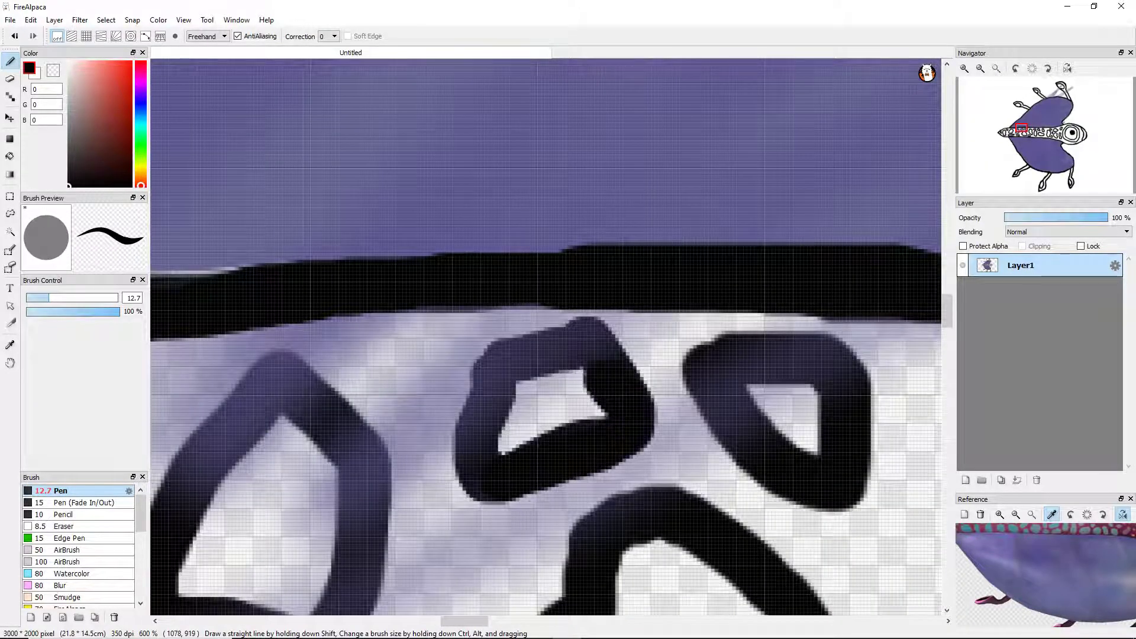
{"action": "mouse_move", "coordinate": [597, 375]}
{"action": "left_mouse_down"}
{"action": "mouse_move", "coordinate": [532, 331]}
{"action": "mouse_move", "coordinate": [459, 364]}
{"action": "left_mouse_up"}
{"action": "key", "text": "ctrl+z"}
{"action": "mouse_move", "coordinate": [615, 444]}
{"action": "left_mouse_down"}
{"action": "mouse_move", "coordinate": [630, 417]}
{"action": "mouse_move", "coordinate": [556, 343]}
{"action": "mouse_move", "coordinate": [435, 414]}
{"action": "mouse_move", "coordinate": [532, 497]}
{"action": "left_mouse_up"}
{"action": "key", "text": "ctrl+z"}
{"action": "key", "text": "ctrl+z"}
{"action": "left_click_drag", "start_coordinate": [668, 411], "coordinate": [565, 458]}
{"action": "key", "text": "ctrl+z"}
{"action": "mouse_move", "coordinate": [618, 423]}
{"action": "left_mouse_down"}
{"action": "mouse_move", "coordinate": [585, 355]}
{"action": "mouse_move", "coordinate": [459, 414]}
{"action": "mouse_move", "coordinate": [520, 509]}
{"action": "mouse_move", "coordinate": [648, 426]}
{"action": "left_mouse_up"}
Retrace the sides and peak of the tall pointed body spot in black.
{"action": "scroll", "coordinate": [662, 198], "scroll_direction": "down", "scroll_amount": 2}
{"action": "scroll", "coordinate": [544, 331], "scroll_direction": "up", "scroll_amount": 2}
{"action": "mouse_move", "coordinate": [341, 532]}
{"action": "left_mouse_down"}
{"action": "mouse_move", "coordinate": [449, 349]}
{"action": "mouse_move", "coordinate": [491, 310]}
{"action": "mouse_move", "coordinate": [536, 384]}
{"action": "left_mouse_up"}
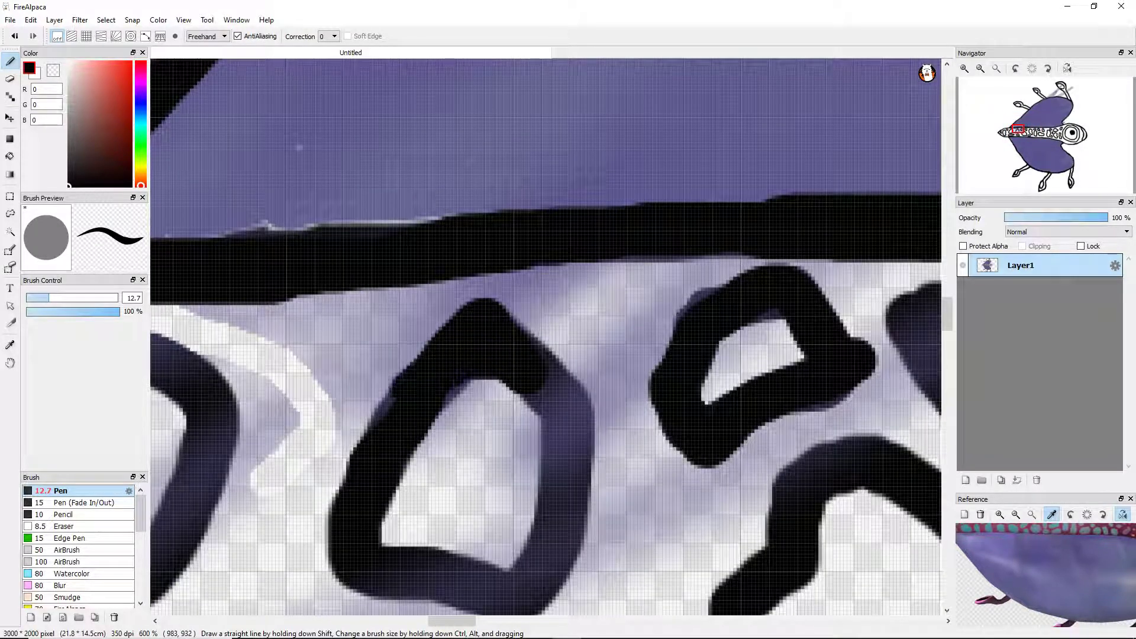
{"action": "key", "text": "ctrl+z"}
{"action": "mouse_move", "coordinate": [352, 470]}
{"action": "left_mouse_down"}
{"action": "mouse_move", "coordinate": [494, 311]}
{"action": "mouse_move", "coordinate": [358, 417]}
{"action": "left_mouse_up"}
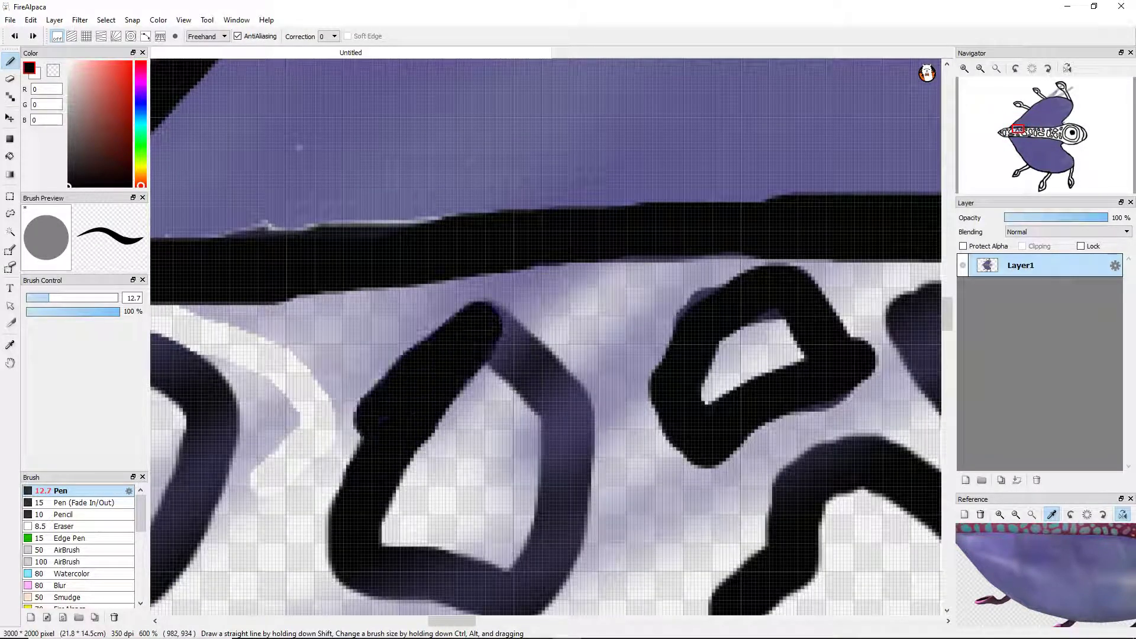
{"action": "mouse_move", "coordinate": [354, 473]}
{"action": "left_mouse_down"}
{"action": "mouse_move", "coordinate": [503, 299]}
{"action": "mouse_move", "coordinate": [532, 385]}
{"action": "mouse_move", "coordinate": [414, 444]}
{"action": "left_mouse_up"}
{"action": "key", "text": "ctrl+z"}
{"action": "key", "text": "ctrl+z"}
{"action": "key", "text": "ctrl+z"}
{"action": "mouse_move", "coordinate": [532, 349]}
{"action": "left_mouse_down"}
{"action": "mouse_move", "coordinate": [562, 497]}
{"action": "mouse_move", "coordinate": [591, 550]}
{"action": "mouse_move", "coordinate": [618, 556]}
{"action": "left_mouse_up"}
{"action": "key", "text": "ctrl+z"}
{"action": "mouse_move", "coordinate": [523, 385]}
{"action": "left_mouse_down"}
{"action": "mouse_move", "coordinate": [574, 574]}
{"action": "mouse_move", "coordinate": [597, 414]}
{"action": "mouse_move", "coordinate": [541, 337]}
{"action": "left_mouse_up"}
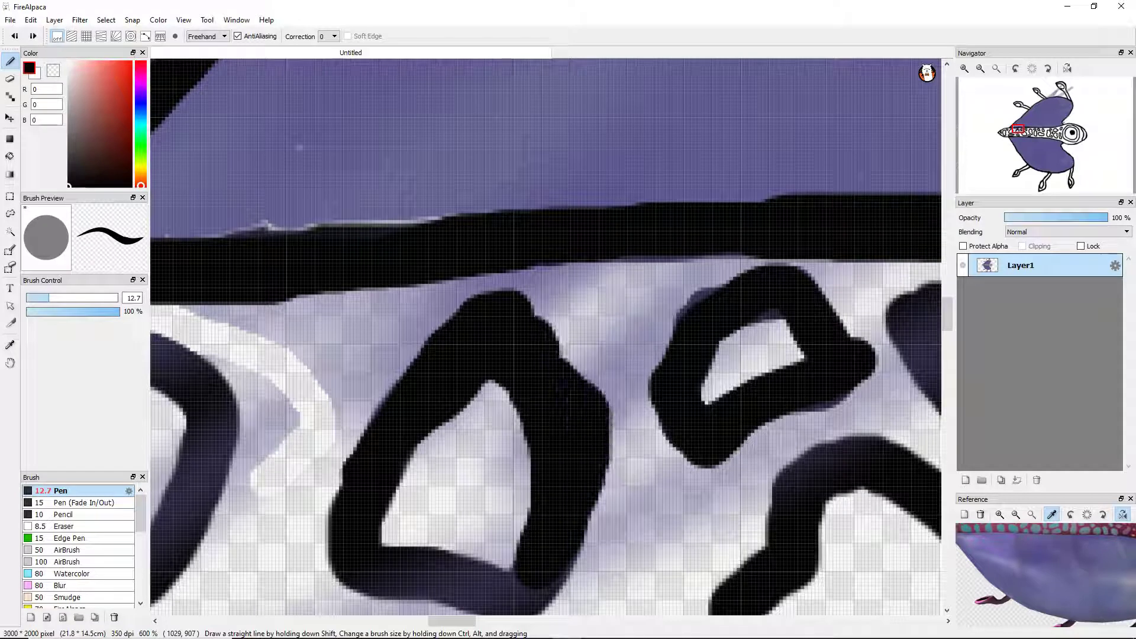
Erase the purple inside the tall pointed spot and redraw its lower edge in black.
{"action": "key", "text": "e"}
{"action": "mouse_move", "coordinate": [462, 408]}
{"action": "left_mouse_down"}
{"action": "mouse_move", "coordinate": [509, 393]}
{"action": "mouse_move", "coordinate": [500, 550]}
{"action": "mouse_move", "coordinate": [535, 515]}
{"action": "left_mouse_up"}
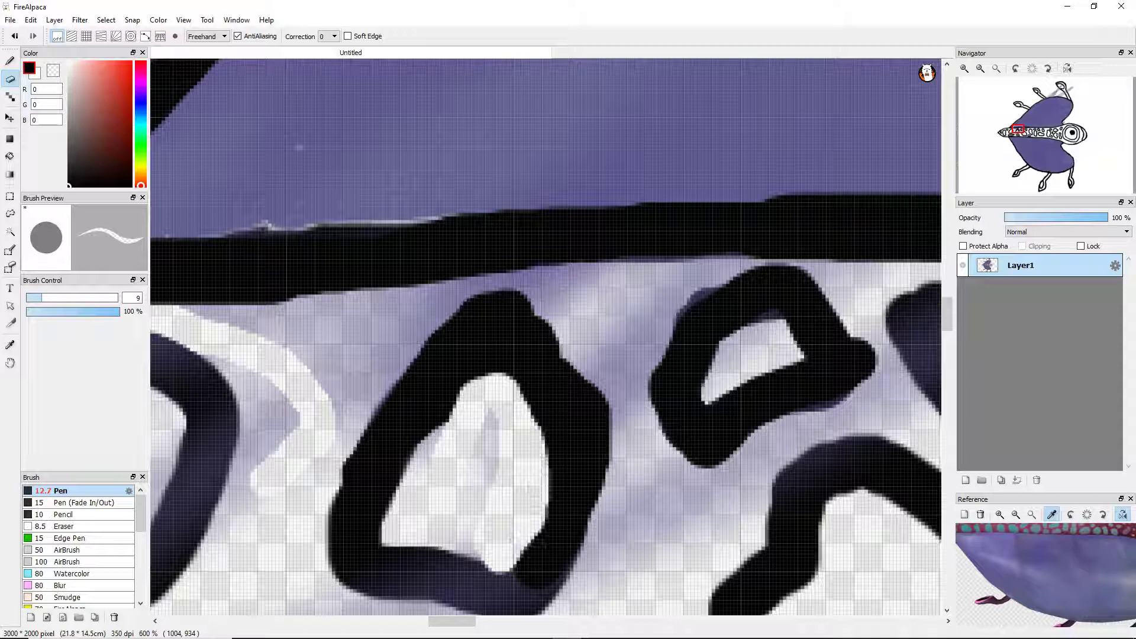
{"action": "left_click_drag", "start_coordinate": [489, 411], "coordinate": [436, 447]}
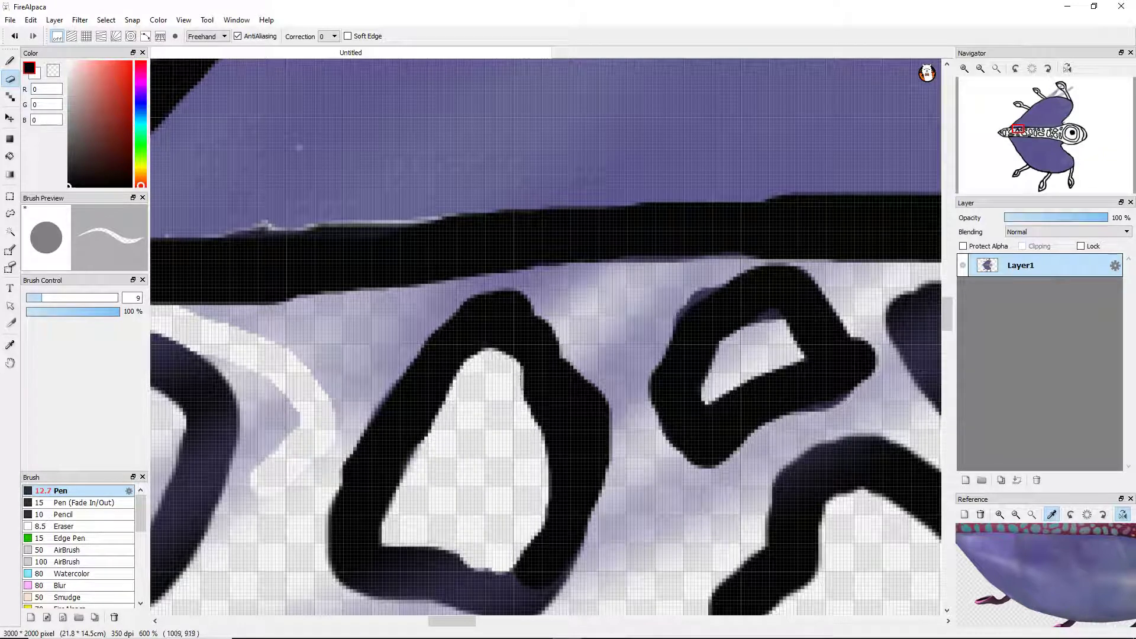
{"action": "key", "text": "b"}
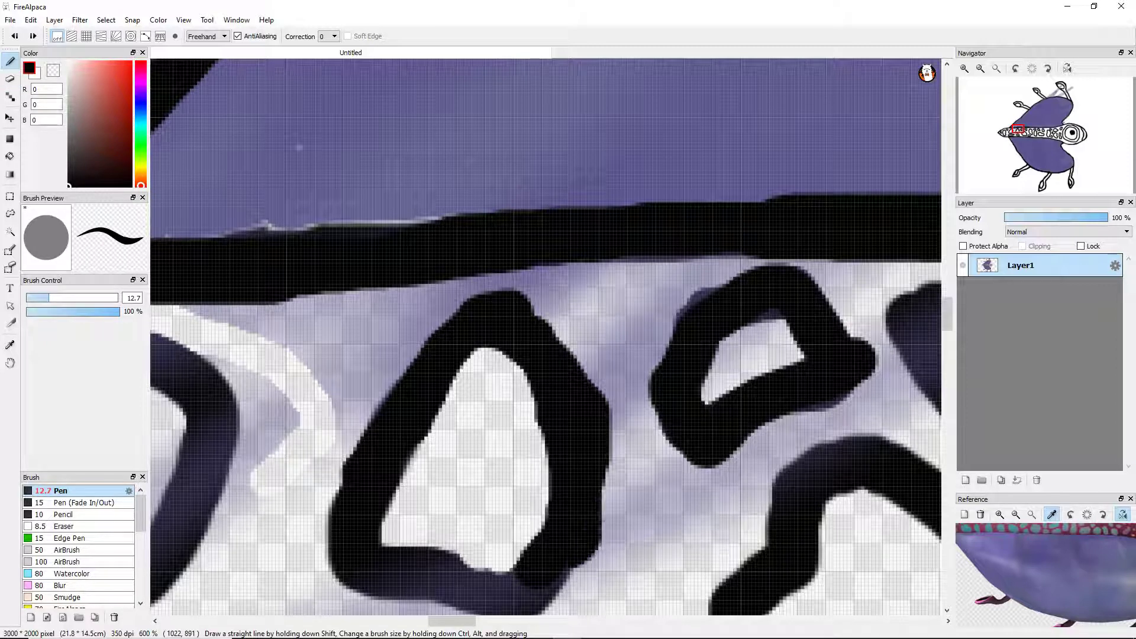
{"action": "left_click_drag", "start_coordinate": [568, 580], "coordinate": [414, 592]}
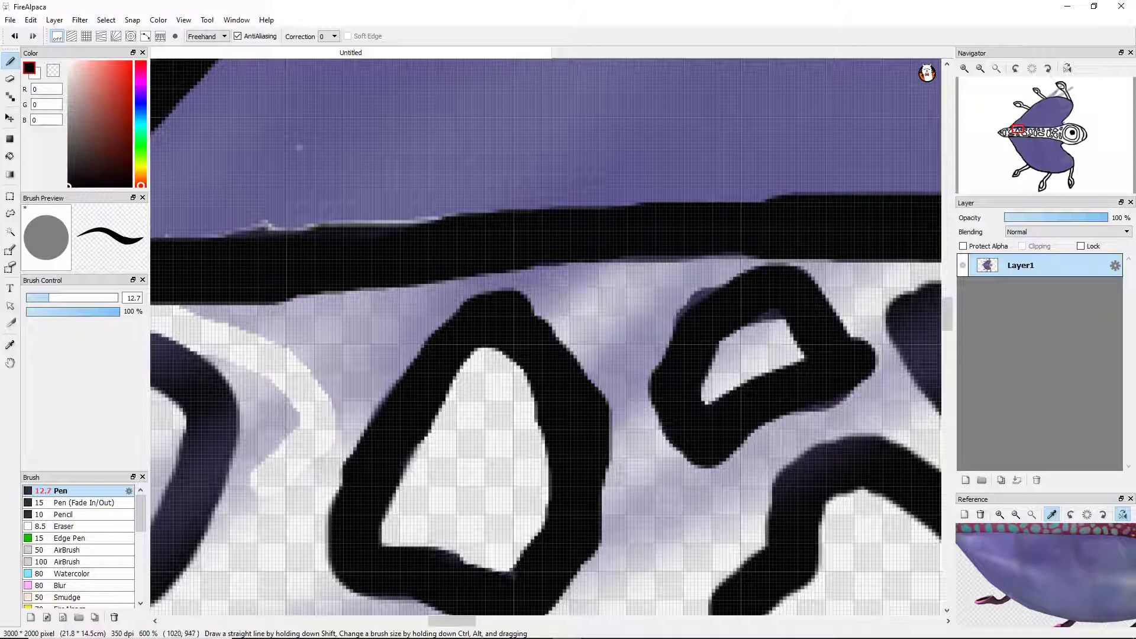
Retrace the lower and right-hand outline of the large oval body spot in black.
{"action": "scroll", "coordinate": [545, 336], "scroll_direction": "down", "scroll_amount": 2}
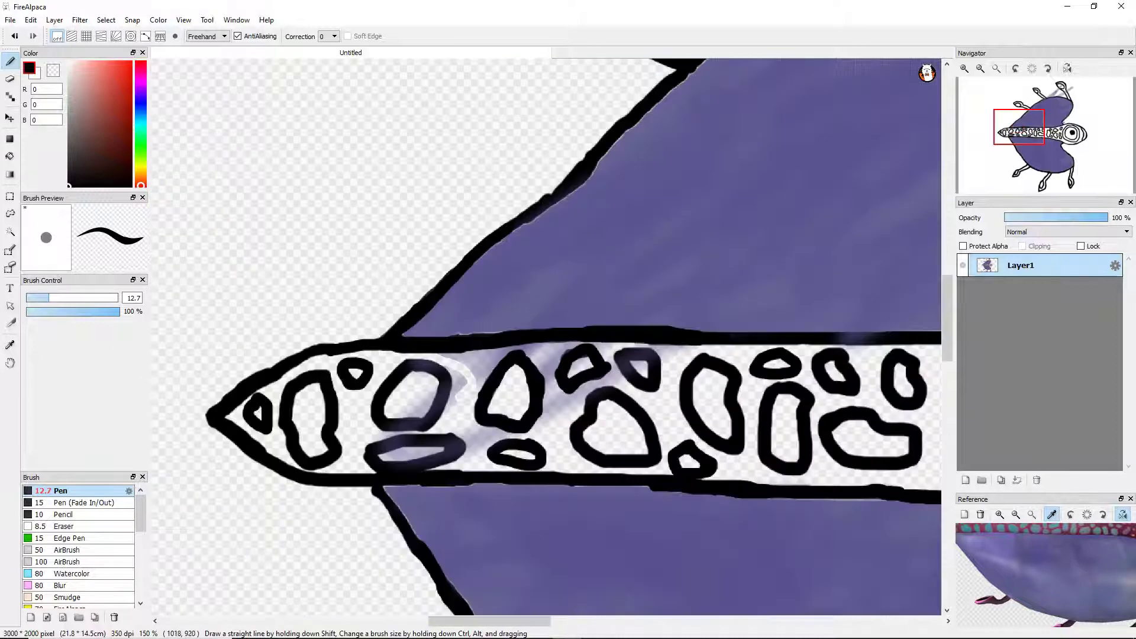
{"action": "scroll", "coordinate": [546, 336], "scroll_direction": "up", "scroll_amount": 1}
{"action": "mouse_move", "coordinate": [325, 447]}
{"action": "left_mouse_down"}
{"action": "mouse_move", "coordinate": [417, 440]}
{"action": "mouse_move", "coordinate": [470, 352]}
{"action": "left_mouse_up"}
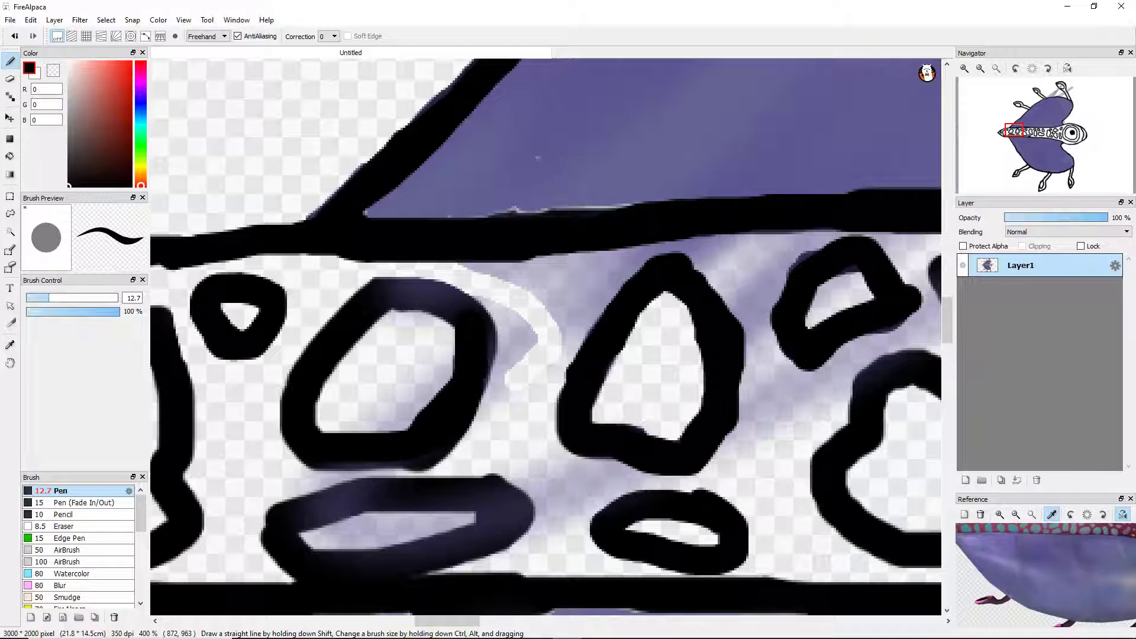
Retrace the tinted outline of the elongated flat spot below the large oval in black.
{"action": "scroll", "coordinate": [520, 508], "scroll_direction": "up", "scroll_amount": 1}
{"action": "scroll", "coordinate": [172, 496], "scroll_direction": "up", "scroll_amount": 5}
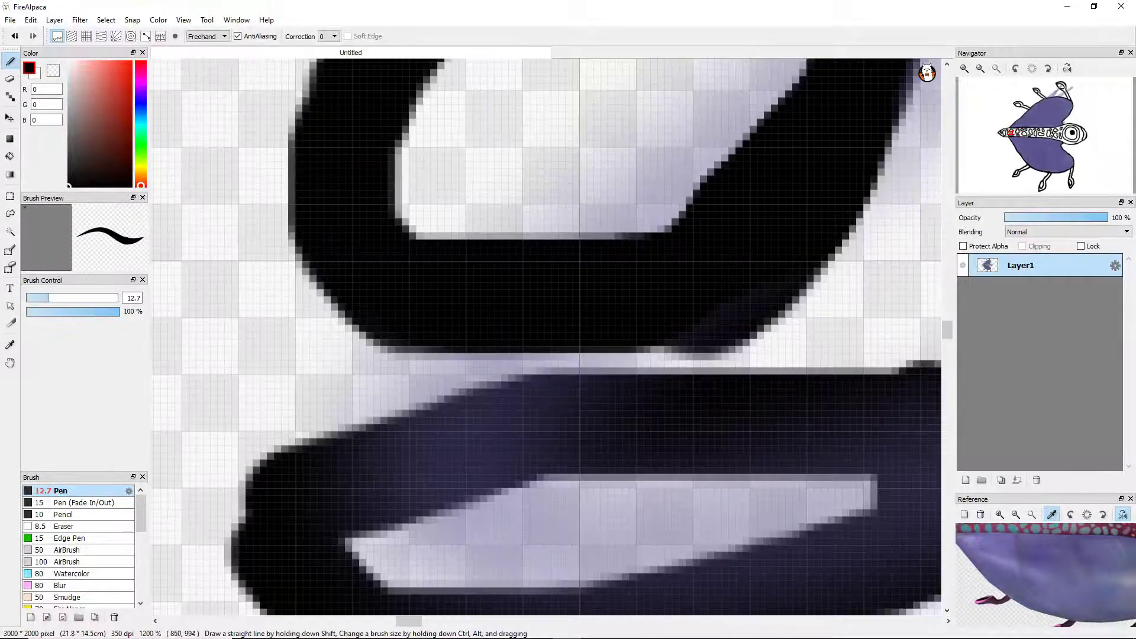
{"action": "mouse_move", "coordinate": [598, 408]}
{"action": "left_mouse_down"}
{"action": "mouse_move", "coordinate": [449, 497]}
{"action": "mouse_move", "coordinate": [704, 384]}
{"action": "mouse_move", "coordinate": [922, 509]}
{"action": "mouse_move", "coordinate": [916, 598]}
{"action": "mouse_move", "coordinate": [651, 485]}
{"action": "mouse_move", "coordinate": [565, 370]}
{"action": "left_mouse_up"}
{"action": "scroll", "coordinate": [564, 370], "scroll_direction": "down", "scroll_amount": 5}
{"action": "scroll", "coordinate": [580, 425], "scroll_direction": "up", "scroll_amount": 5}
{"action": "mouse_move", "coordinate": [491, 468]}
{"action": "left_mouse_down"}
{"action": "mouse_move", "coordinate": [414, 461]}
{"action": "mouse_move", "coordinate": [857, 414]}
{"action": "mouse_move", "coordinate": [354, 467]}
{"action": "mouse_move", "coordinate": [331, 450]}
{"action": "left_mouse_up"}
{"action": "scroll", "coordinate": [320, 444], "scroll_direction": "down", "scroll_amount": 2}
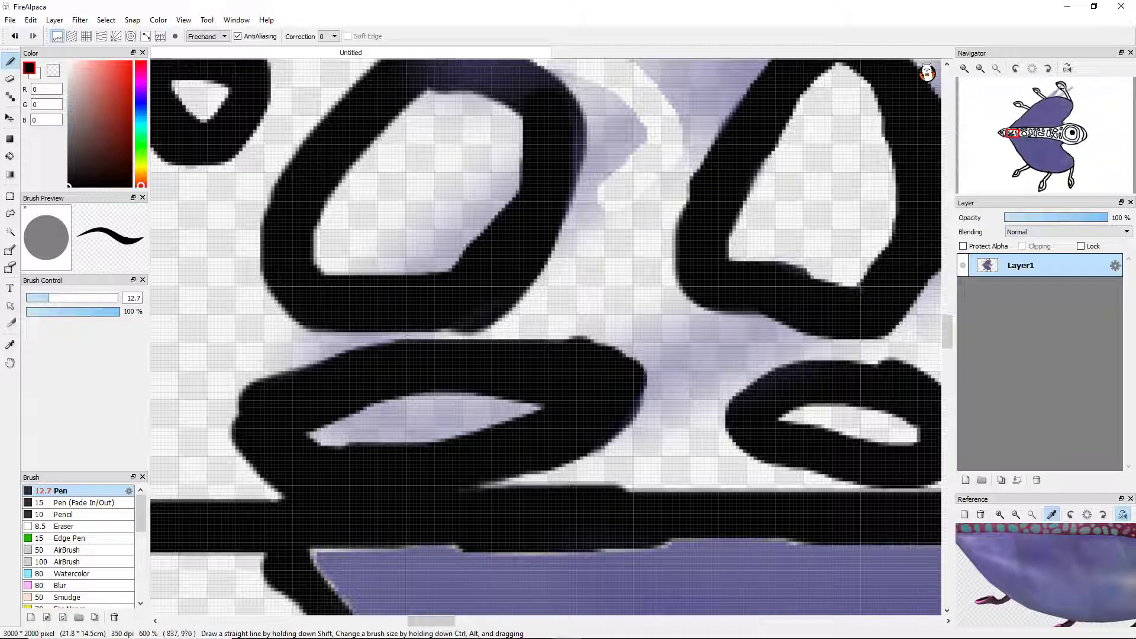
Erase the purple inside the elongated flat spot and touch up its inner edge in black.
{"action": "left_click", "coordinate": [10, 78]}
{"action": "mouse_move", "coordinate": [431, 414]}
{"action": "left_mouse_down"}
{"action": "mouse_move", "coordinate": [331, 437]}
{"action": "mouse_move", "coordinate": [423, 395]}
{"action": "mouse_move", "coordinate": [473, 386]}
{"action": "mouse_move", "coordinate": [524, 397]}
{"action": "mouse_move", "coordinate": [426, 441]}
{"action": "left_mouse_up"}
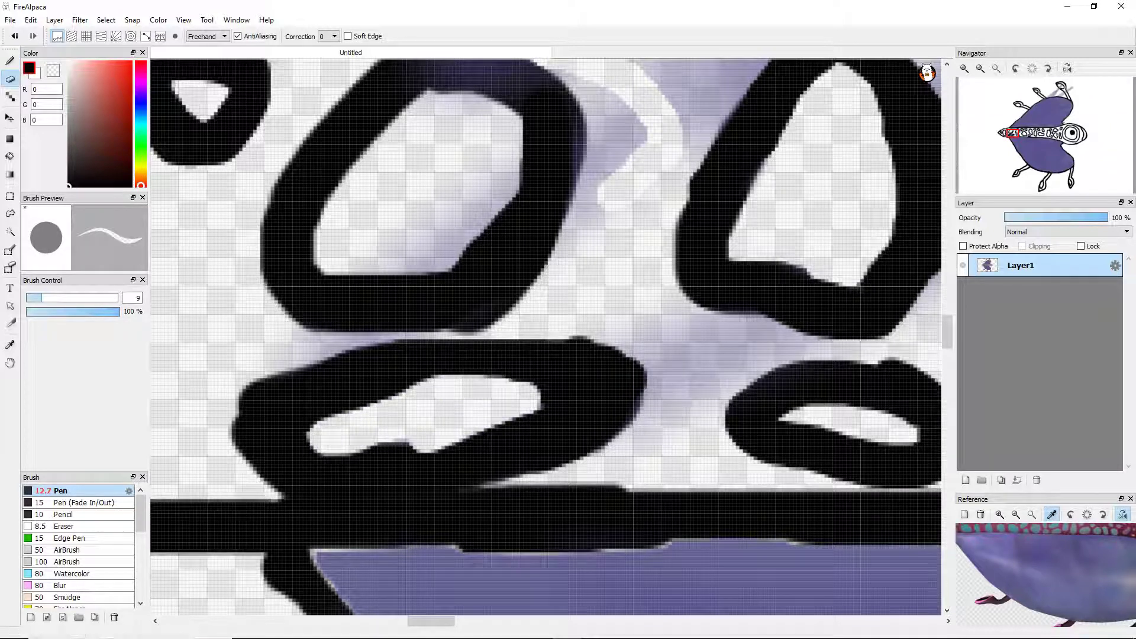
{"action": "key", "text": "b"}
{"action": "left_click_drag", "start_coordinate": [328, 427], "coordinate": [535, 392]}
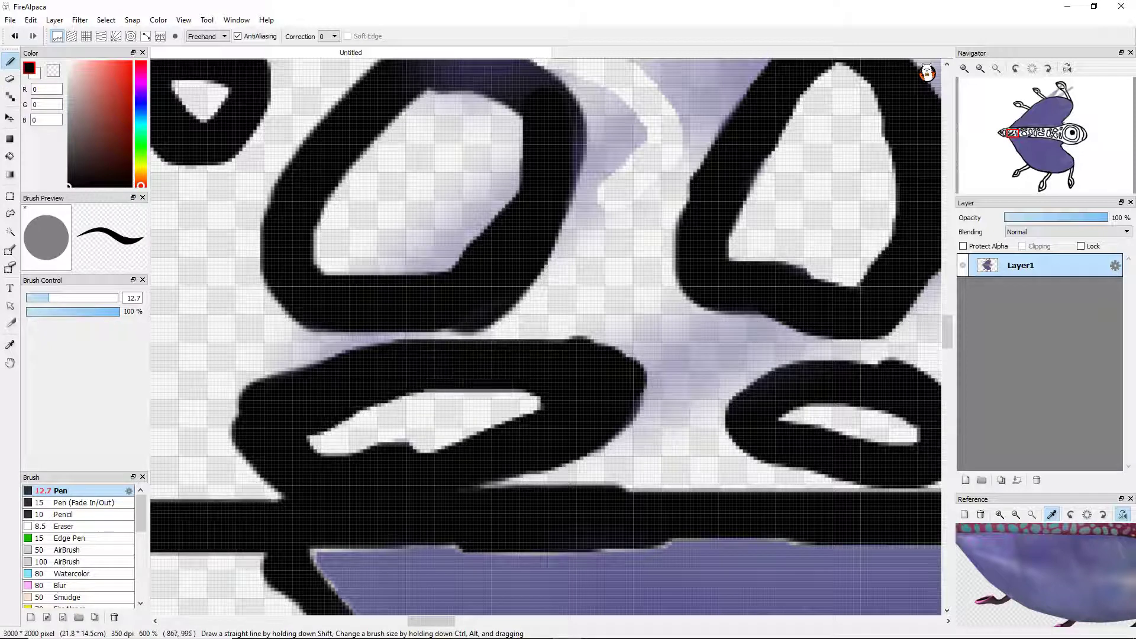
Retrace the tinted outline of the triangular spot beneath the upper wing's edge in black.
{"action": "scroll", "coordinate": [545, 336], "scroll_direction": "down", "scroll_amount": 5}
{"action": "scroll", "coordinate": [545, 335], "scroll_direction": "up", "scroll_amount": 5}
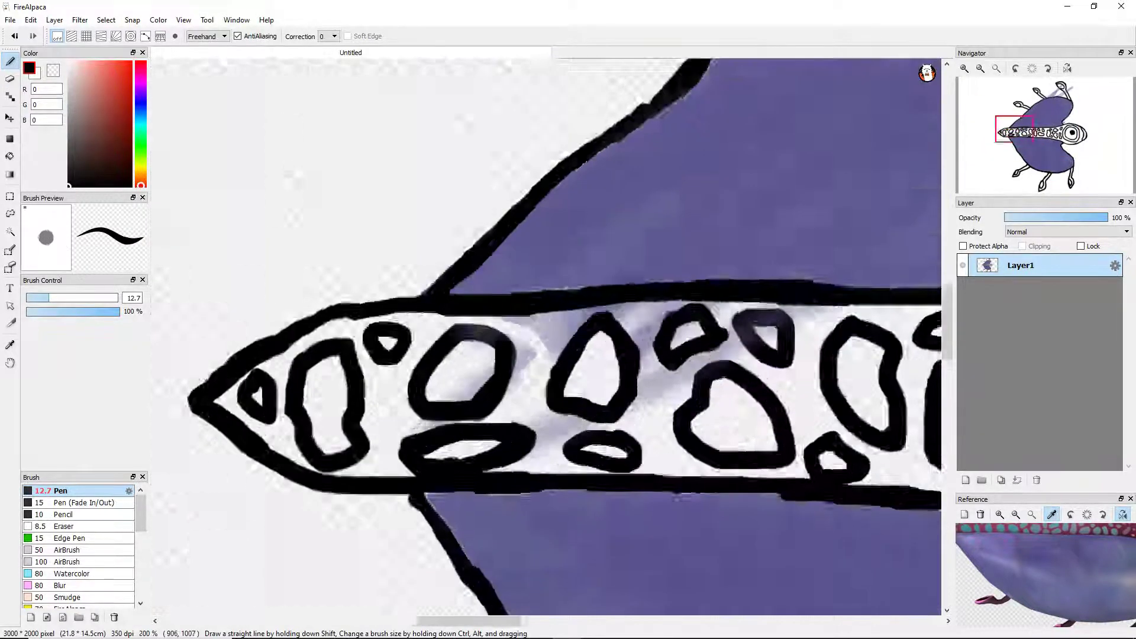
{"action": "scroll", "coordinate": [546, 336], "scroll_direction": "down", "scroll_amount": 5}
{"action": "scroll", "coordinate": [545, 336], "scroll_direction": "up", "scroll_amount": 3}
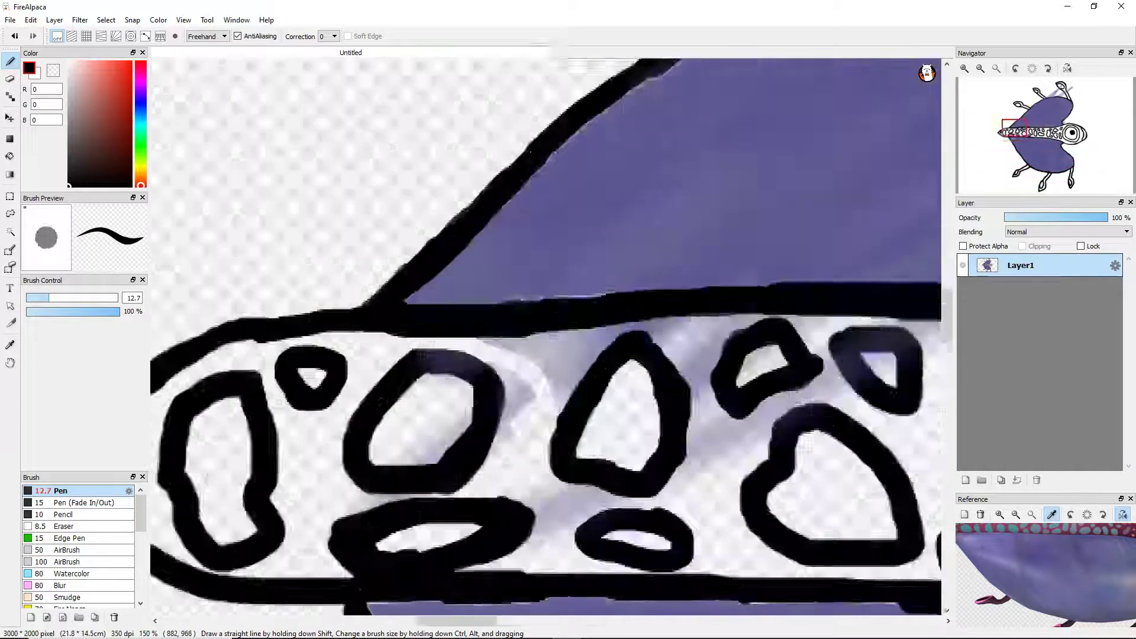
{"action": "scroll", "coordinate": [545, 336], "scroll_direction": "down", "scroll_amount": 1}
{"action": "scroll", "coordinate": [545, 336], "scroll_direction": "up", "scroll_amount": 3}
{"action": "mouse_move", "coordinate": [858, 408]}
{"action": "left_mouse_down"}
{"action": "mouse_move", "coordinate": [769, 348]}
{"action": "mouse_move", "coordinate": [719, 474]}
{"action": "mouse_move", "coordinate": [745, 403]}
{"action": "left_mouse_up"}
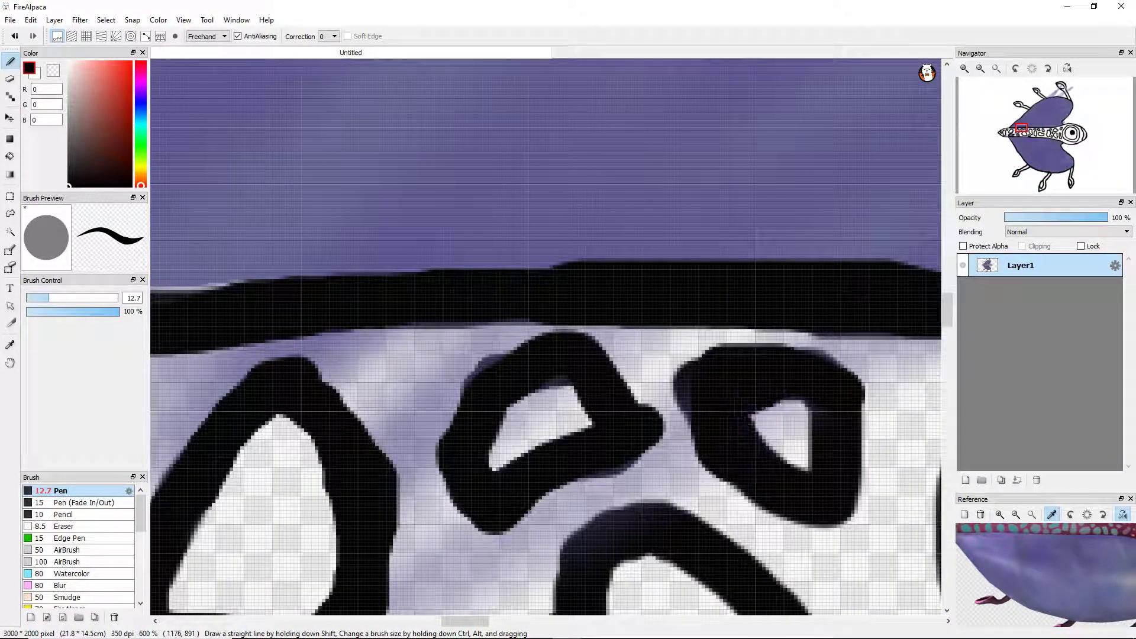
{"action": "left_click_drag", "start_coordinate": [813, 349], "coordinate": [664, 393]}
{"action": "key", "text": "ctrl+z"}
{"action": "mouse_move", "coordinate": [787, 364]}
{"action": "left_mouse_down"}
{"action": "mouse_move", "coordinate": [701, 402]}
{"action": "mouse_move", "coordinate": [769, 435]}
{"action": "mouse_move", "coordinate": [737, 452]}
{"action": "mouse_move", "coordinate": [698, 399]}
{"action": "mouse_move", "coordinate": [728, 349]}
{"action": "mouse_move", "coordinate": [868, 384]}
{"action": "mouse_move", "coordinate": [754, 355]}
{"action": "mouse_move", "coordinate": [667, 417]}
{"action": "mouse_move", "coordinate": [704, 417]}
{"action": "mouse_move", "coordinate": [692, 360]}
{"action": "mouse_move", "coordinate": [823, 364]}
{"action": "mouse_move", "coordinate": [893, 381]}
{"action": "mouse_move", "coordinate": [793, 373]}
{"action": "mouse_move", "coordinate": [704, 391]}
{"action": "left_mouse_up"}
{"action": "key", "text": "ctrl+z"}
{"action": "key", "text": "ctrl+z"}
{"action": "key", "text": "ctrl+z"}
{"action": "key", "text": "ctrl+z"}
{"action": "key", "text": "ctrl+z"}
{"action": "mouse_move", "coordinate": [852, 414]}
{"action": "left_mouse_down"}
{"action": "mouse_move", "coordinate": [822, 373]}
{"action": "mouse_move", "coordinate": [731, 384]}
{"action": "mouse_move", "coordinate": [701, 468]}
{"action": "mouse_move", "coordinate": [704, 408]}
{"action": "mouse_move", "coordinate": [846, 355]}
{"action": "left_mouse_up"}
{"action": "key", "text": "ctrl+z"}
{"action": "mouse_move", "coordinate": [695, 452]}
{"action": "left_mouse_down"}
{"action": "mouse_move", "coordinate": [668, 358]}
{"action": "mouse_move", "coordinate": [656, 355]}
{"action": "left_mouse_up"}
Erase the purple spill around the four-sided spot and along the underside of the upper wing's lower outline.
{"action": "key", "text": "e"}
{"action": "mouse_move", "coordinate": [633, 394]}
{"action": "left_mouse_down"}
{"action": "mouse_move", "coordinate": [686, 473]}
{"action": "mouse_move", "coordinate": [609, 340]}
{"action": "mouse_move", "coordinate": [695, 360]}
{"action": "left_mouse_up"}
{"action": "mouse_move", "coordinate": [645, 431]}
{"action": "left_mouse_down"}
{"action": "mouse_move", "coordinate": [511, 556]}
{"action": "mouse_move", "coordinate": [444, 550]}
{"action": "mouse_move", "coordinate": [405, 446]}
{"action": "mouse_move", "coordinate": [379, 455]}
{"action": "mouse_move", "coordinate": [391, 585]}
{"action": "left_mouse_up"}
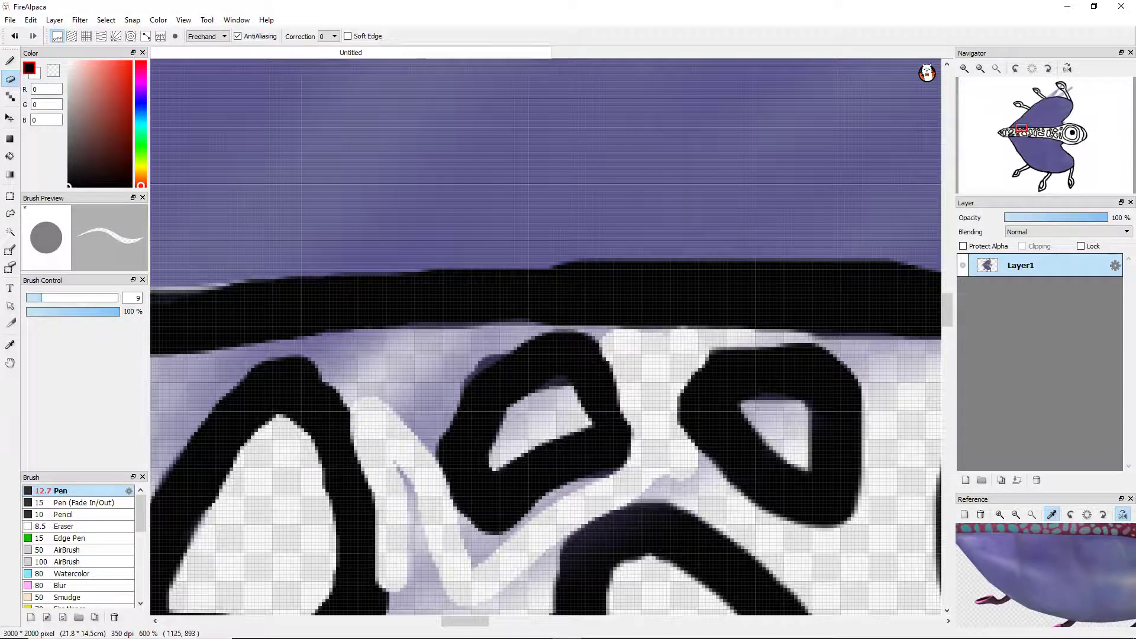
{"action": "scroll", "coordinate": [545, 337], "scroll_direction": "down", "scroll_amount": 3}
{"action": "scroll", "coordinate": [544, 337], "scroll_direction": "down", "scroll_amount": 3}
{"action": "scroll", "coordinate": [544, 337], "scroll_direction": "up", "scroll_amount": 3}
{"action": "mouse_move", "coordinate": [387, 523]}
{"action": "left_mouse_down"}
{"action": "mouse_move", "coordinate": [444, 423]}
{"action": "mouse_move", "coordinate": [373, 225]}
{"action": "mouse_move", "coordinate": [479, 198]}
{"action": "mouse_move", "coordinate": [411, 358]}
{"action": "left_mouse_up"}
{"action": "left_click_drag", "start_coordinate": [550, 201], "coordinate": [639, 198]}
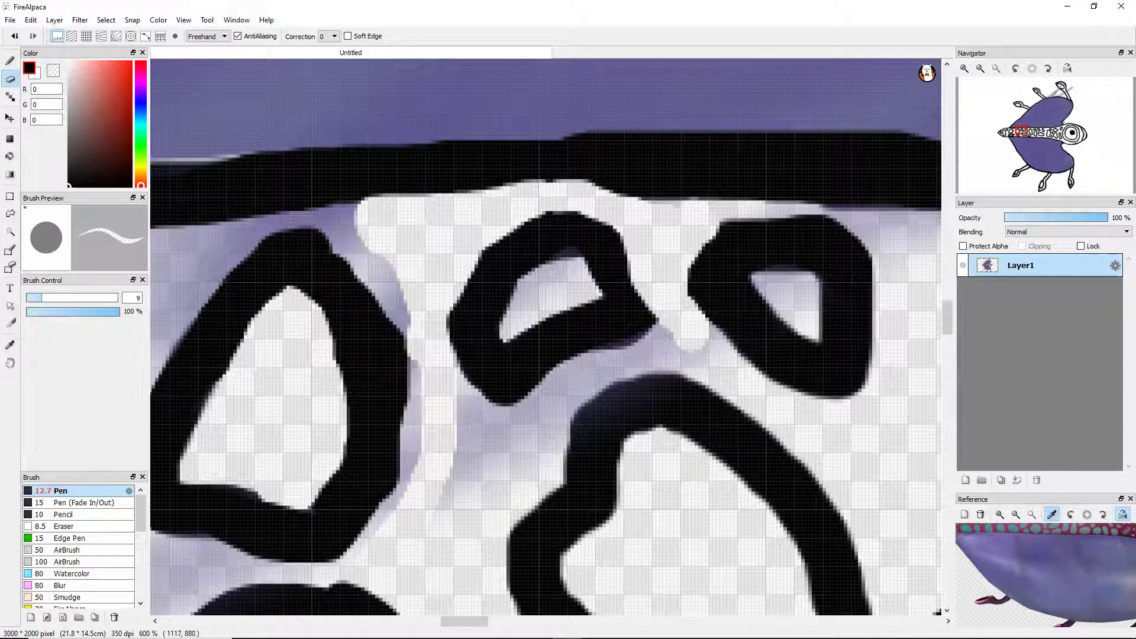
Erase more purple spill beside the tall pointed spot and the large rounded spot, and retrace tinted outline in black.
{"action": "scroll", "coordinate": [639, 198], "scroll_direction": "down", "scroll_amount": 2}
{"action": "mouse_move", "coordinate": [695, 260]}
{"action": "left_mouse_down"}
{"action": "mouse_move", "coordinate": [604, 295]}
{"action": "mouse_move", "coordinate": [532, 355]}
{"action": "left_mouse_up"}
{"action": "mouse_move", "coordinate": [550, 305]}
{"action": "left_mouse_down"}
{"action": "mouse_move", "coordinate": [509, 343]}
{"action": "mouse_move", "coordinate": [473, 293]}
{"action": "mouse_move", "coordinate": [417, 343]}
{"action": "mouse_move", "coordinate": [354, 509]}
{"action": "left_mouse_up"}
{"action": "mouse_move", "coordinate": [309, 135]}
{"action": "left_mouse_down"}
{"action": "mouse_move", "coordinate": [345, 141]}
{"action": "mouse_move", "coordinate": [417, 240]}
{"action": "left_mouse_up"}
{"action": "left_click_drag", "start_coordinate": [307, 100], "coordinate": [189, 225]}
{"action": "key", "text": "b"}
{"action": "left_click_drag", "start_coordinate": [216, 145], "coordinate": [394, 64]}
Erase the purple spill inside the large oval spot and around the tall pointed spot.
{"action": "key", "text": "ctrl+minus"}
{"action": "key", "text": "ctrl+minus"}
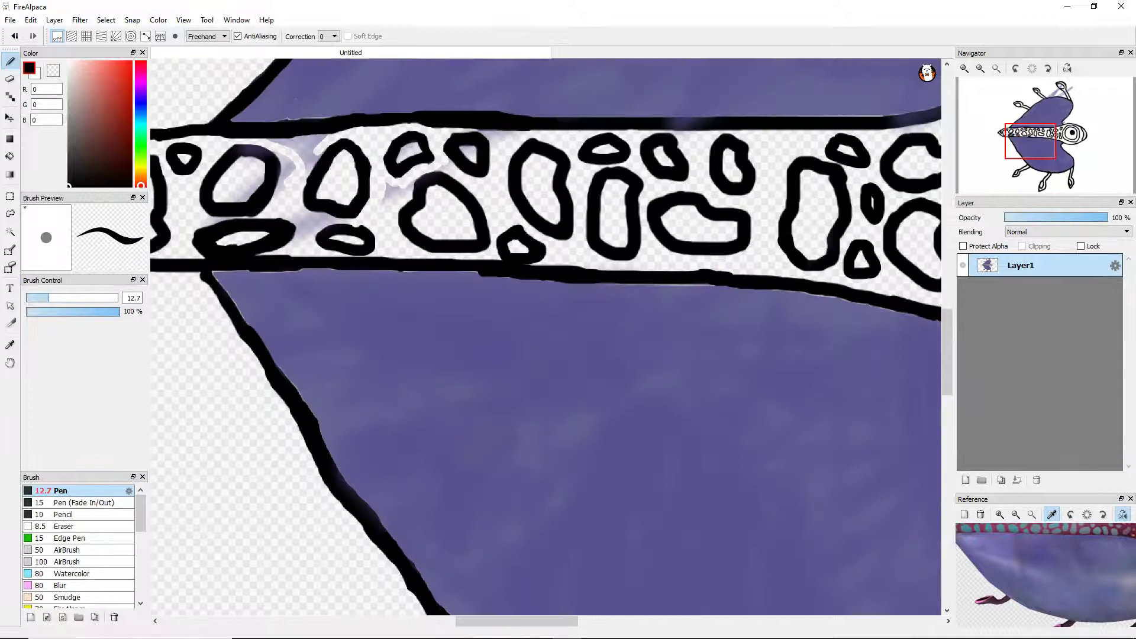
{"action": "key", "text": "e"}
{"action": "key", "text": "ctrl+plus"}
{"action": "key", "text": "ctrl+plus"}
{"action": "key", "text": "ctrl+plus"}
{"action": "key", "text": "ctrl+plus"}
{"action": "mouse_move", "coordinate": [267, 331]}
{"action": "left_mouse_down"}
{"action": "mouse_move", "coordinate": [532, 177]}
{"action": "mouse_move", "coordinate": [651, 65]}
{"action": "left_mouse_up"}
{"action": "left_click_drag", "start_coordinate": [367, 225], "coordinate": [473, 154]}
{"action": "left_click_drag", "start_coordinate": [592, 183], "coordinate": [669, 59]}
{"action": "mouse_move", "coordinate": [639, 177]}
{"action": "left_mouse_down"}
{"action": "mouse_move", "coordinate": [331, 349]}
{"action": "mouse_move", "coordinate": [249, 349]}
{"action": "left_mouse_up"}
Erase the purple spill between the elongated flat spot, the small oval spot and the tall pointed spot.
{"action": "key", "text": "ctrl+minus"}
{"action": "key", "text": "ctrl+minus"}
{"action": "key", "text": "ctrl+minus"}
{"action": "key", "text": "ctrl+minus"}
{"action": "key", "text": "ctrl+minus"}
{"action": "key", "text": "ctrl+minus"}
{"action": "key", "text": "ctrl+minus"}
{"action": "key", "text": "ctrl+plus"}
{"action": "key", "text": "ctrl+plus"}
{"action": "key", "text": "ctrl+plus"}
{"action": "key", "text": "ctrl+plus"}
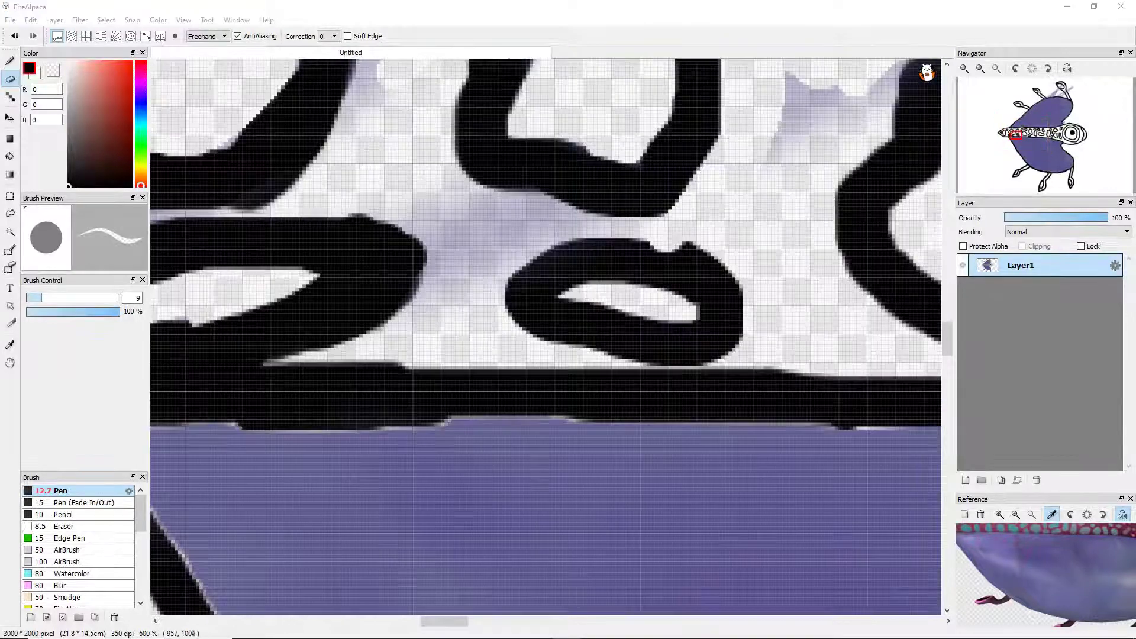
{"action": "mouse_move", "coordinate": [360, 344]}
{"action": "left_mouse_down"}
{"action": "mouse_move", "coordinate": [438, 266]}
{"action": "mouse_move", "coordinate": [414, 201]}
{"action": "mouse_move", "coordinate": [532, 207]}
{"action": "mouse_move", "coordinate": [485, 284]}
{"action": "mouse_move", "coordinate": [533, 266]}
{"action": "left_mouse_up"}
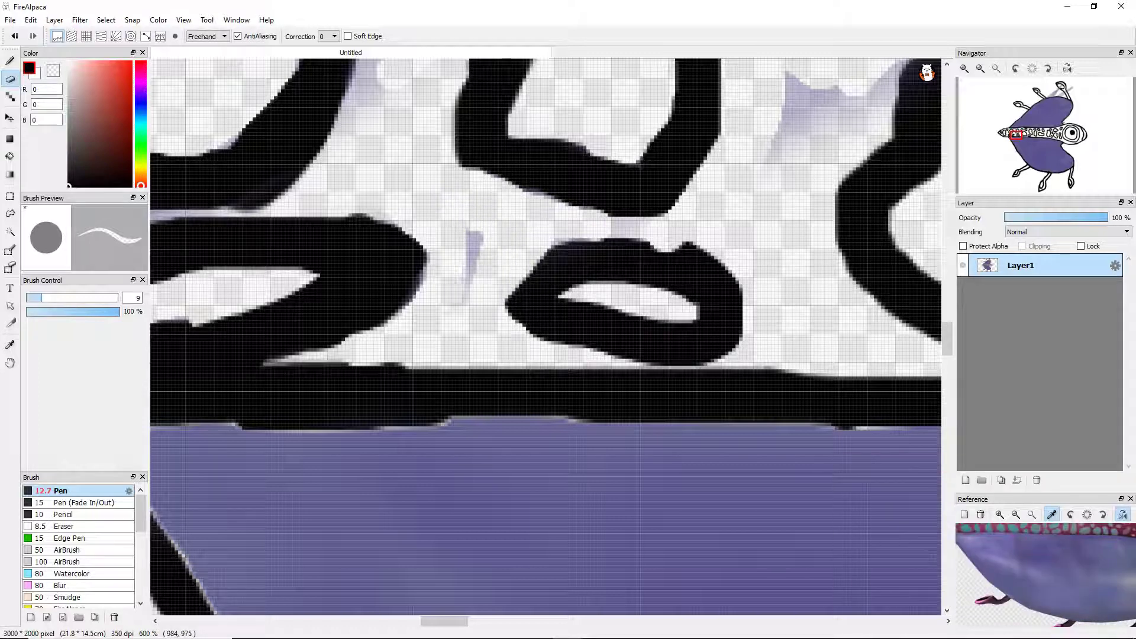
{"action": "left_click_drag", "start_coordinate": [467, 232], "coordinate": [612, 234]}
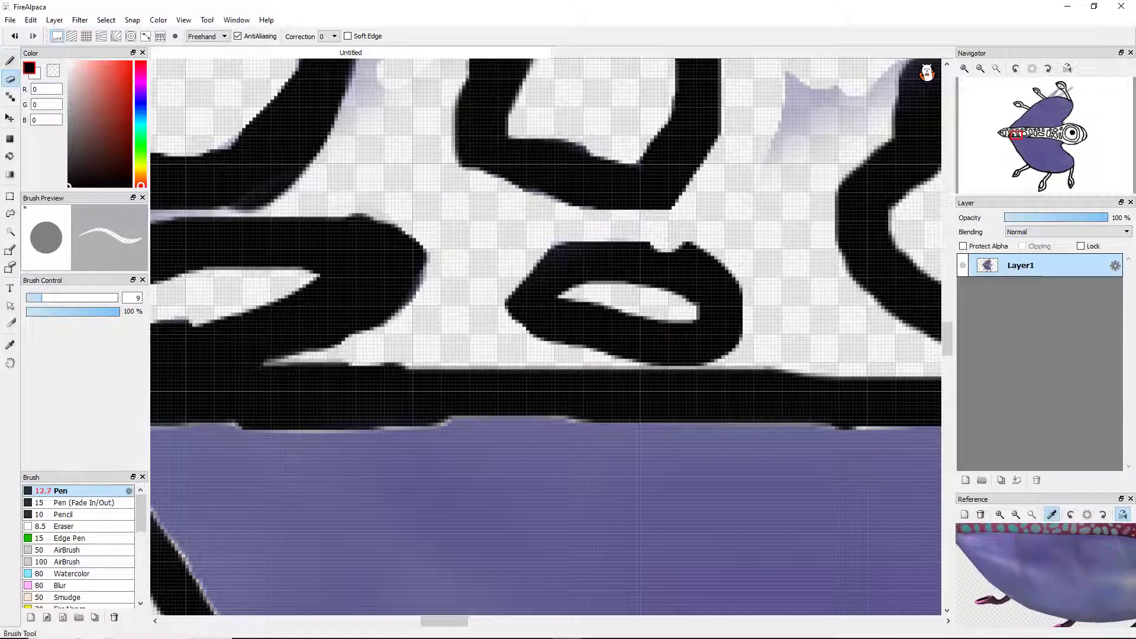
Redraw the notched upper edge of the small oval spot in black.
{"action": "key", "text": "b"}
{"action": "left_click_drag", "start_coordinate": [594, 240], "coordinate": [683, 241]}
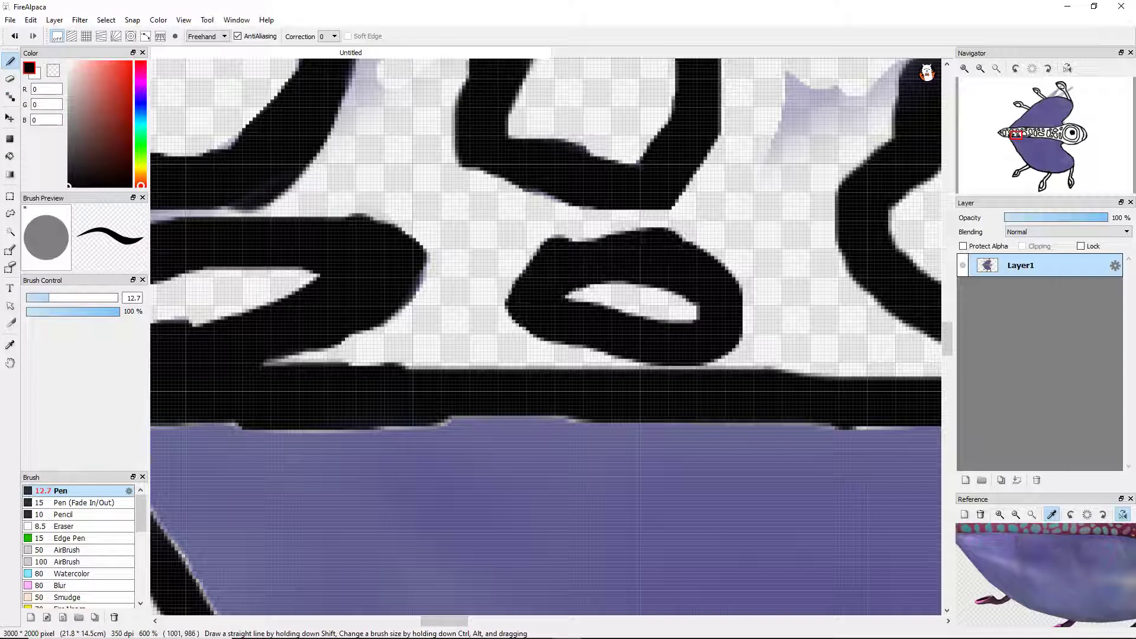
{"action": "key", "text": "ctrl+z"}
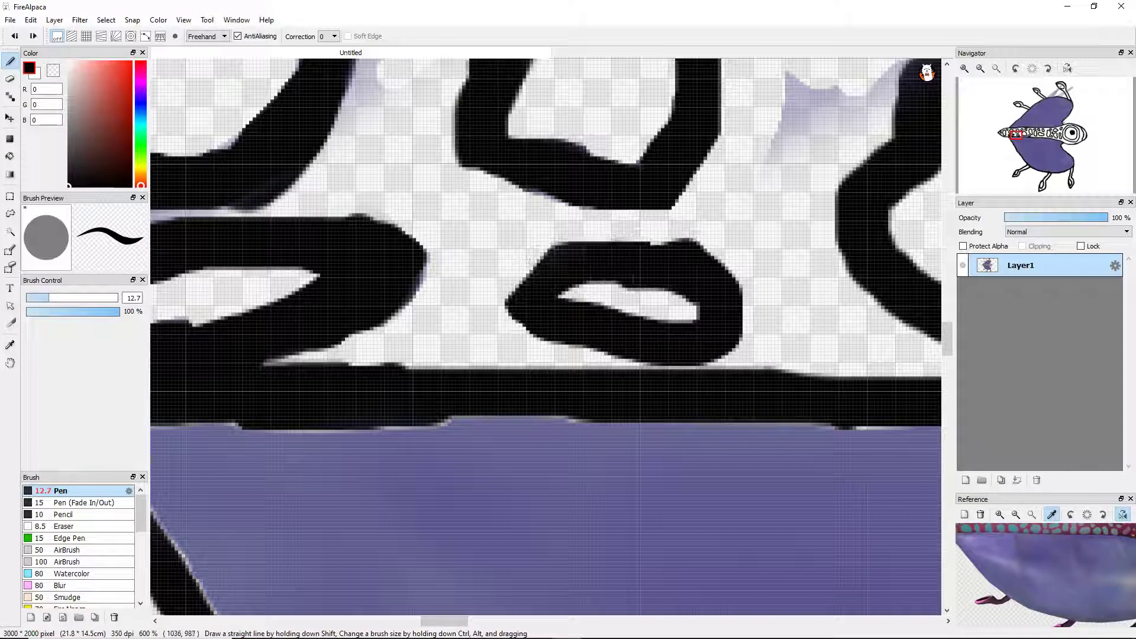
{"action": "scroll", "coordinate": [546, 338], "scroll_direction": "down", "scroll_amount": 5}
{"action": "scroll", "coordinate": [545, 337], "scroll_direction": "up", "scroll_amount": 5}
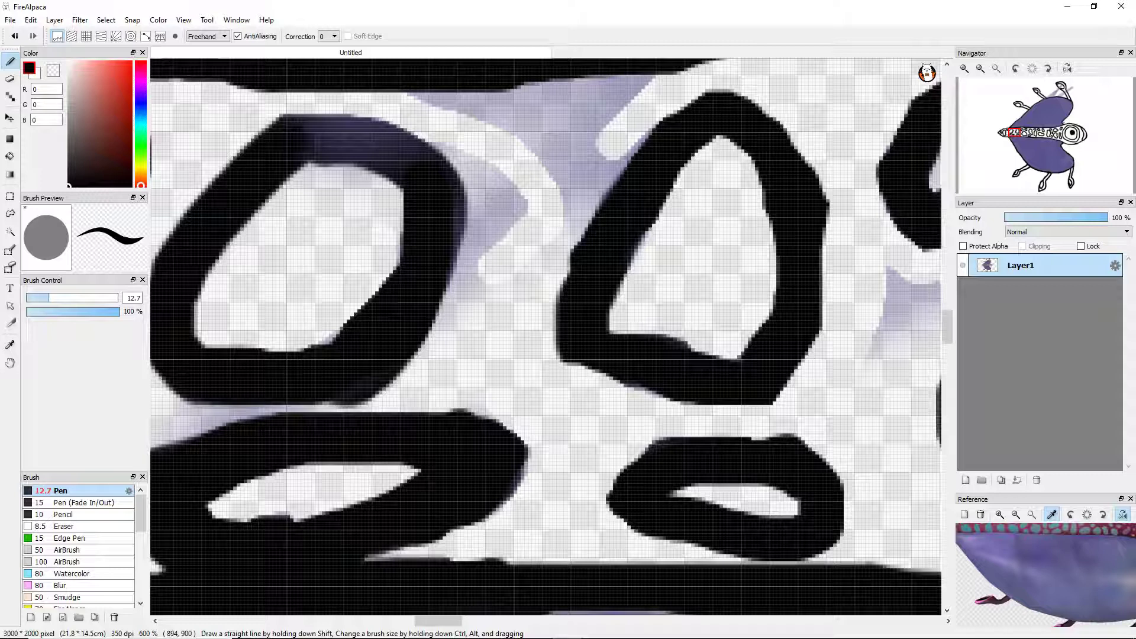
{"action": "key", "text": "e"}
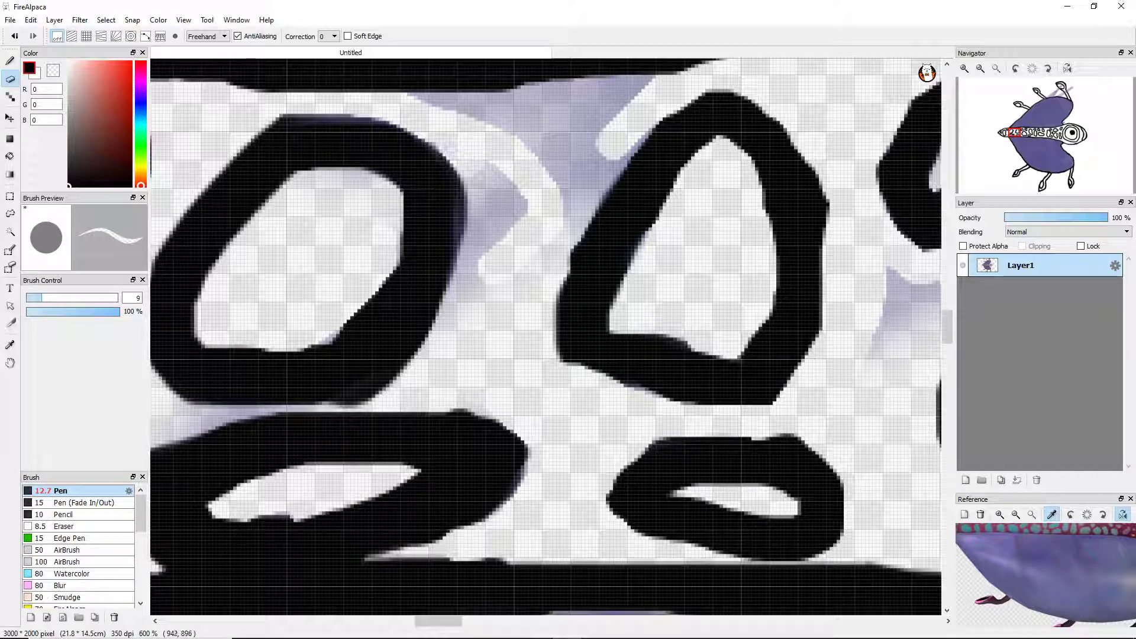
{"action": "left_click_drag", "start_coordinate": [482, 165], "coordinate": [467, 316]}
{"action": "left_click_drag", "start_coordinate": [553, 148], "coordinate": [540, 255]}
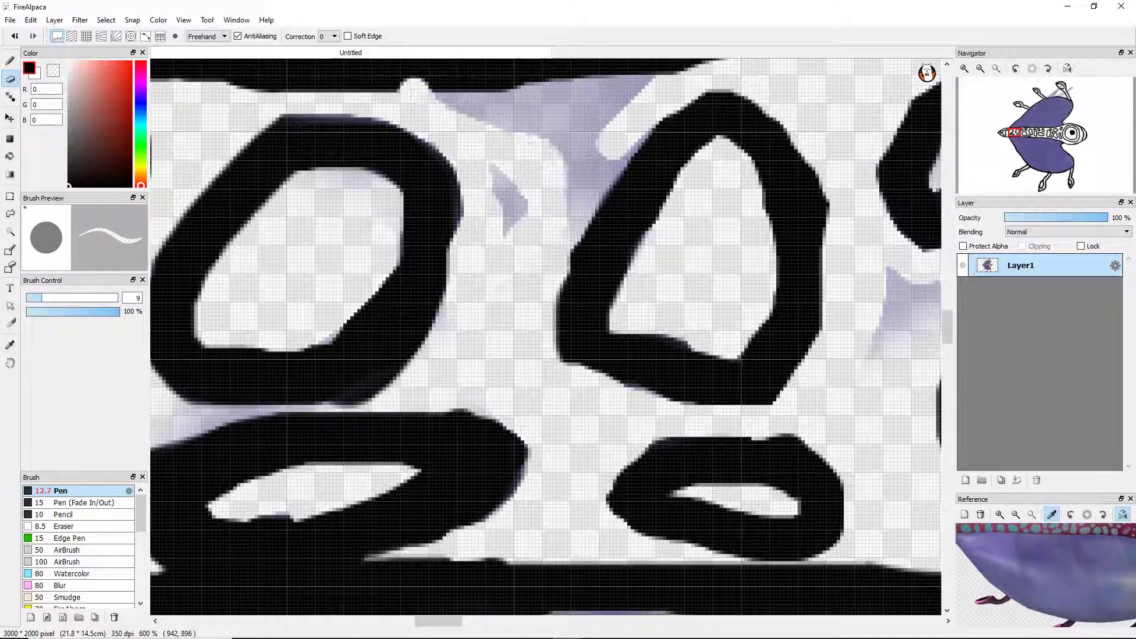
{"action": "key", "text": "ctrl+z"}
{"action": "key", "text": "ctrl+z"}
{"action": "mouse_move", "coordinate": [414, 106]}
{"action": "left_mouse_down"}
{"action": "mouse_move", "coordinate": [665, 62]}
{"action": "mouse_move", "coordinate": [580, 118]}
{"action": "mouse_move", "coordinate": [414, 97]}
{"action": "mouse_move", "coordinate": [565, 65]}
{"action": "mouse_move", "coordinate": [638, 83]}
{"action": "left_mouse_up"}
{"action": "key", "text": "ctrl+z"}
{"action": "left_click_drag", "start_coordinate": [576, 139], "coordinate": [403, 166]}
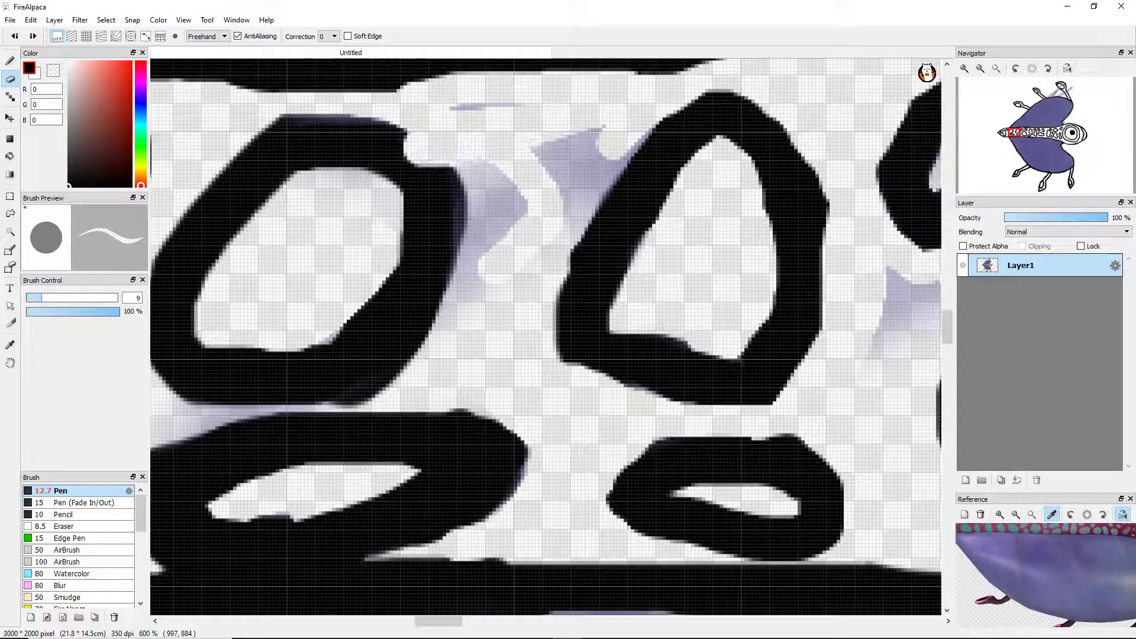
{"action": "key", "text": "ctrl+z"}
{"action": "key", "text": "ctrl+z"}
Erase the purple spill between the large oval spot and the tall pointed spot, and retrace their tinted outlines in black.
{"action": "mouse_move", "coordinate": [417, 90]}
{"action": "left_mouse_down"}
{"action": "mouse_move", "coordinate": [627, 70]}
{"action": "mouse_move", "coordinate": [603, 101]}
{"action": "mouse_move", "coordinate": [542, 99]}
{"action": "left_mouse_up"}
{"action": "scroll", "coordinate": [627, 95], "scroll_direction": "down", "scroll_amount": 5}
{"action": "scroll", "coordinate": [591, 98], "scroll_direction": "up", "scroll_amount": 5}
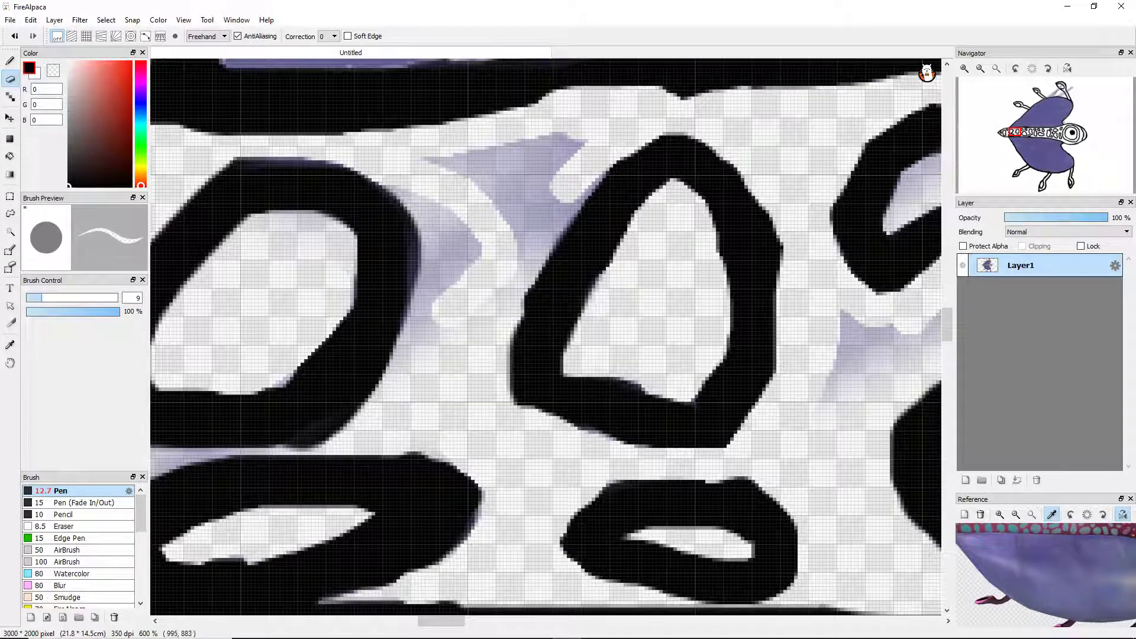
{"action": "key", "text": "ctrl+z"}
{"action": "mouse_move", "coordinate": [583, 136]}
{"action": "left_mouse_down"}
{"action": "mouse_move", "coordinate": [520, 207]}
{"action": "mouse_move", "coordinate": [496, 302]}
{"action": "left_mouse_up"}
{"action": "mouse_move", "coordinate": [417, 352]}
{"action": "left_mouse_down"}
{"action": "mouse_move", "coordinate": [458, 248]}
{"action": "mouse_move", "coordinate": [370, 396]}
{"action": "left_mouse_up"}
{"action": "left_click_drag", "start_coordinate": [409, 189], "coordinate": [417, 278]}
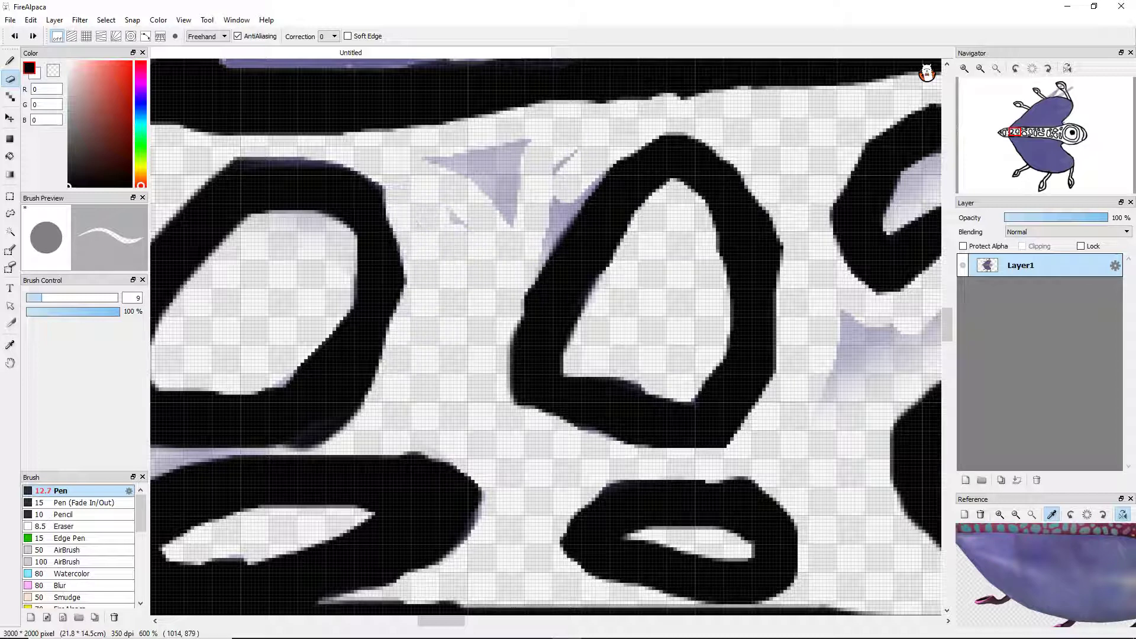
{"action": "left_click_drag", "start_coordinate": [456, 219], "coordinate": [515, 172]}
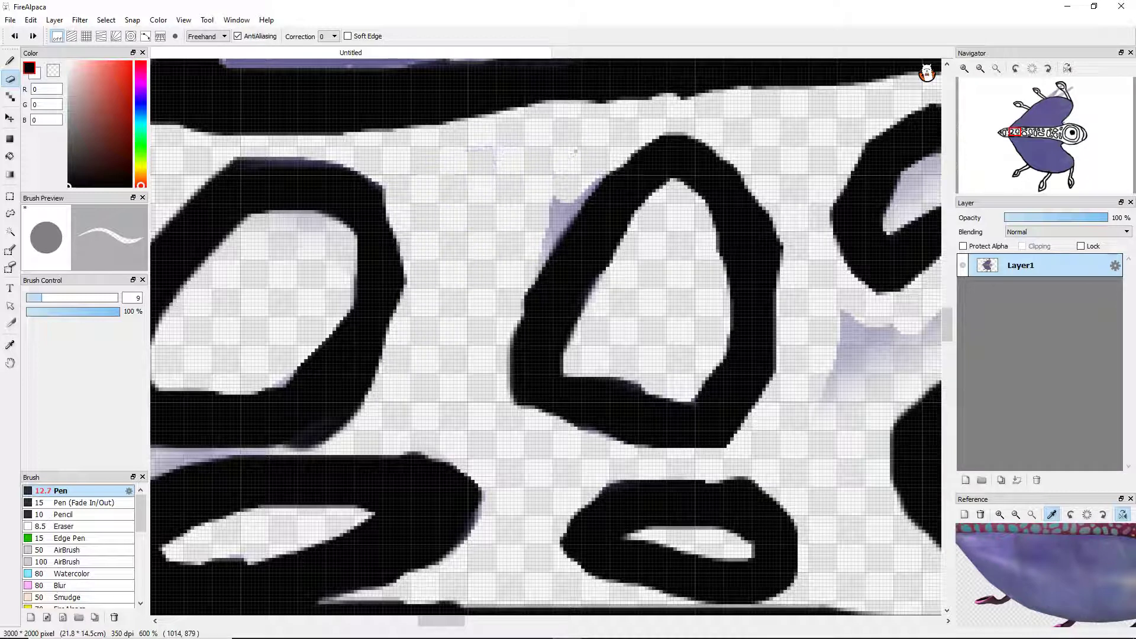
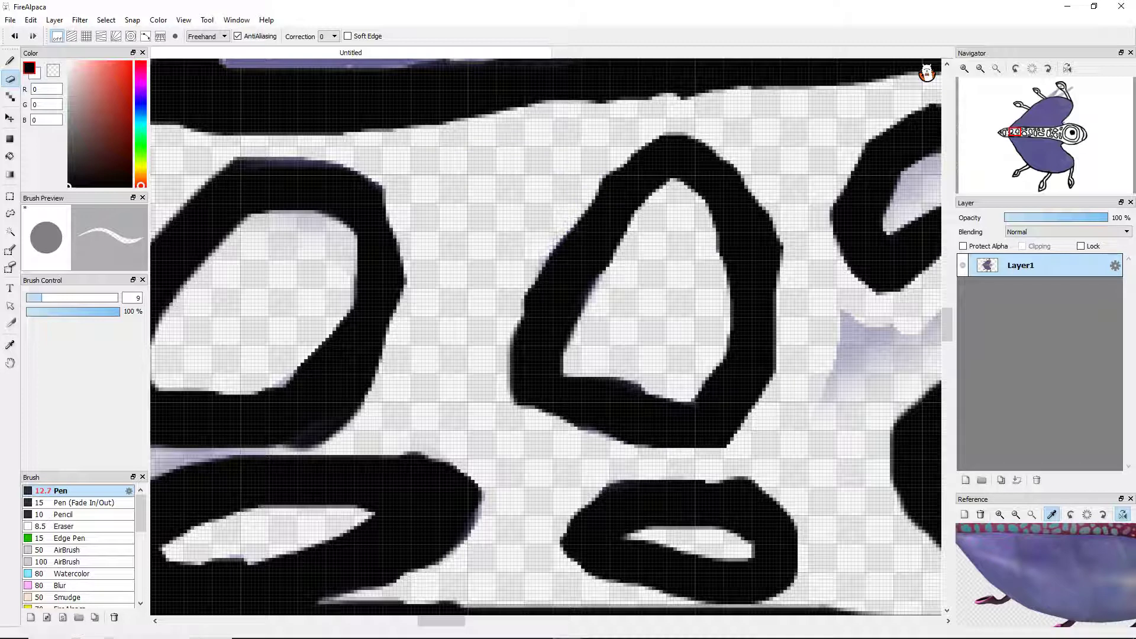
{"action": "key", "text": "b"}
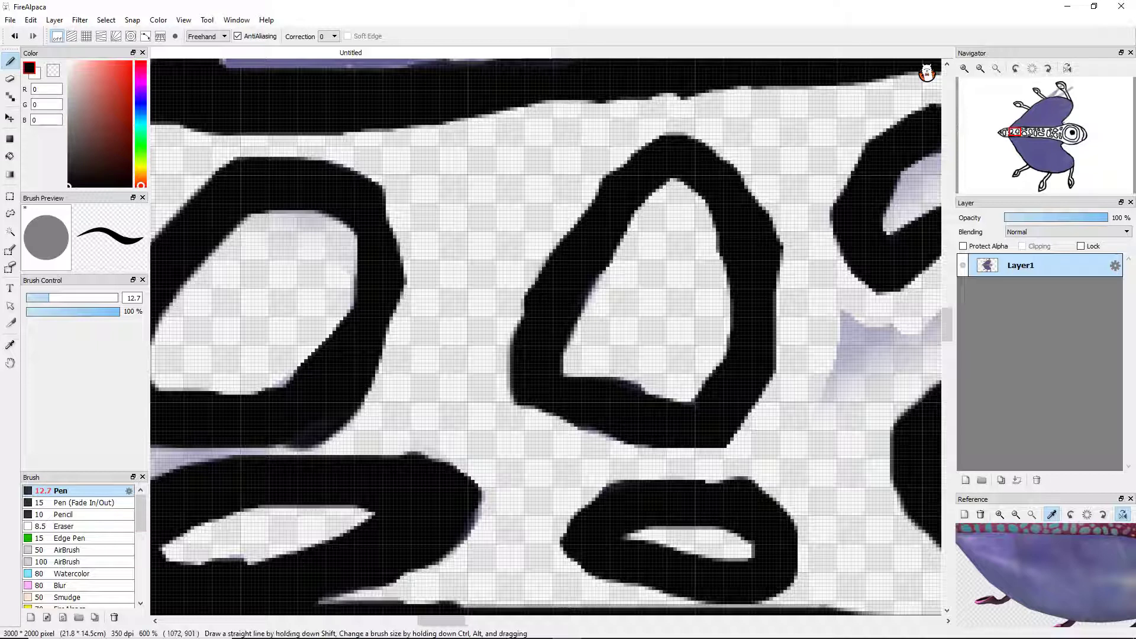
{"action": "scroll", "coordinate": [650, 497], "scroll_direction": "up", "scroll_amount": 2}
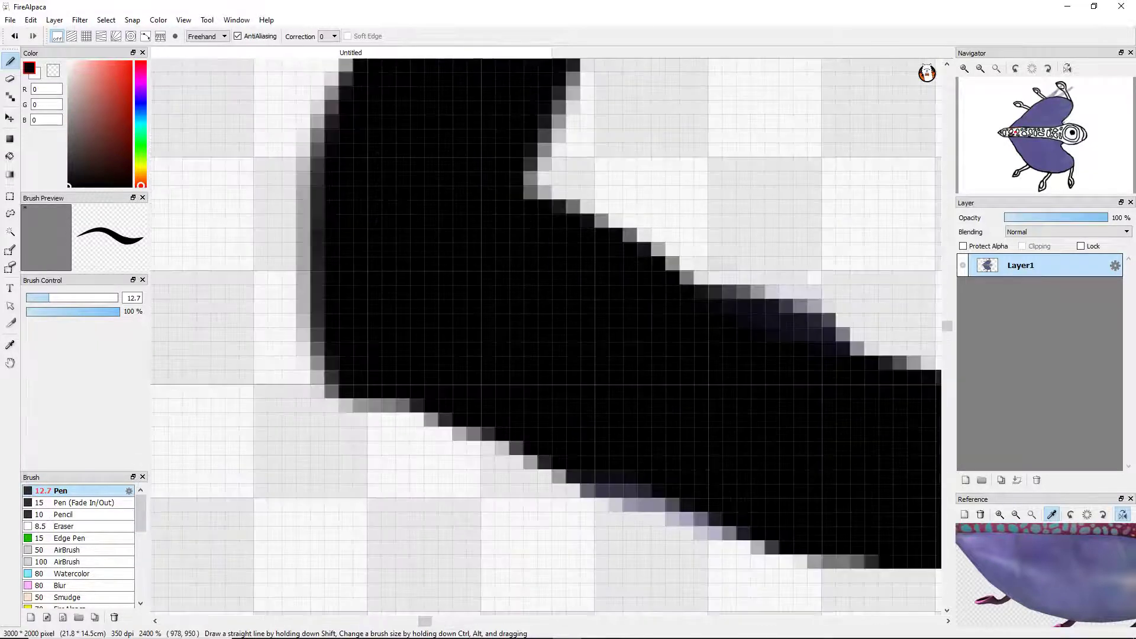
Erase purple spill near the small triangular spot above the large rounded spot, and retrace its inner edge in black.
{"action": "scroll", "coordinate": [580, 426], "scroll_direction": "down", "scroll_amount": 5}
{"action": "scroll", "coordinate": [544, 337], "scroll_direction": "down", "scroll_amount": 2}
{"action": "scroll", "coordinate": [544, 337], "scroll_direction": "up", "scroll_amount": 2}
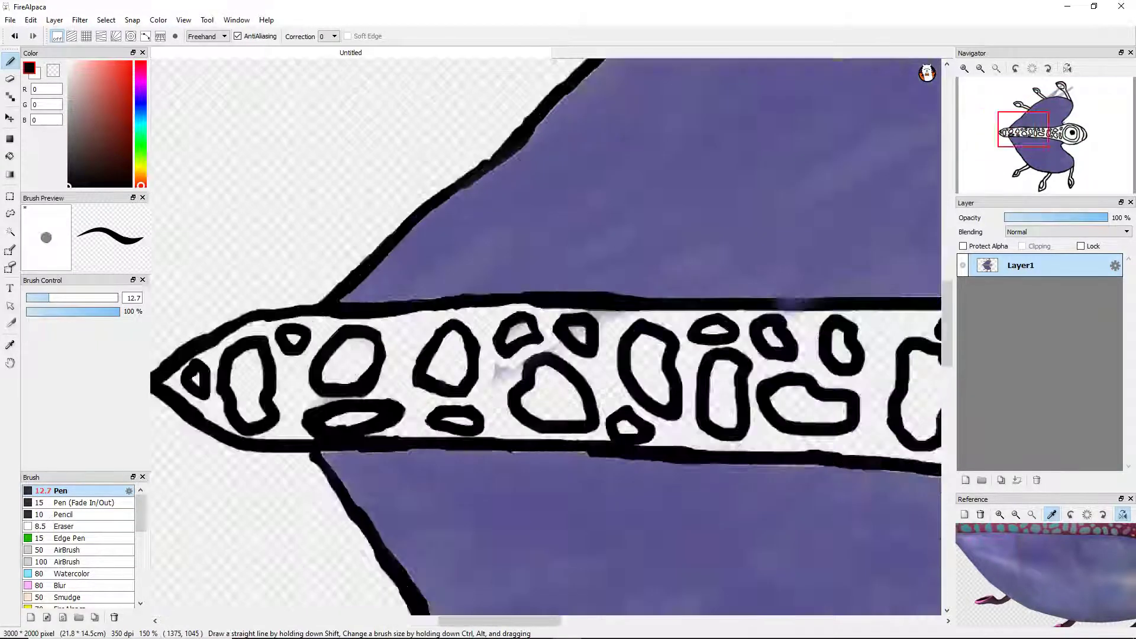
{"action": "scroll", "coordinate": [544, 337], "scroll_direction": "down", "scroll_amount": 2}
{"action": "scroll", "coordinate": [544, 337], "scroll_direction": "up", "scroll_amount": 6}
{"action": "scroll", "coordinate": [544, 338], "scroll_direction": "down", "scroll_amount": 3}
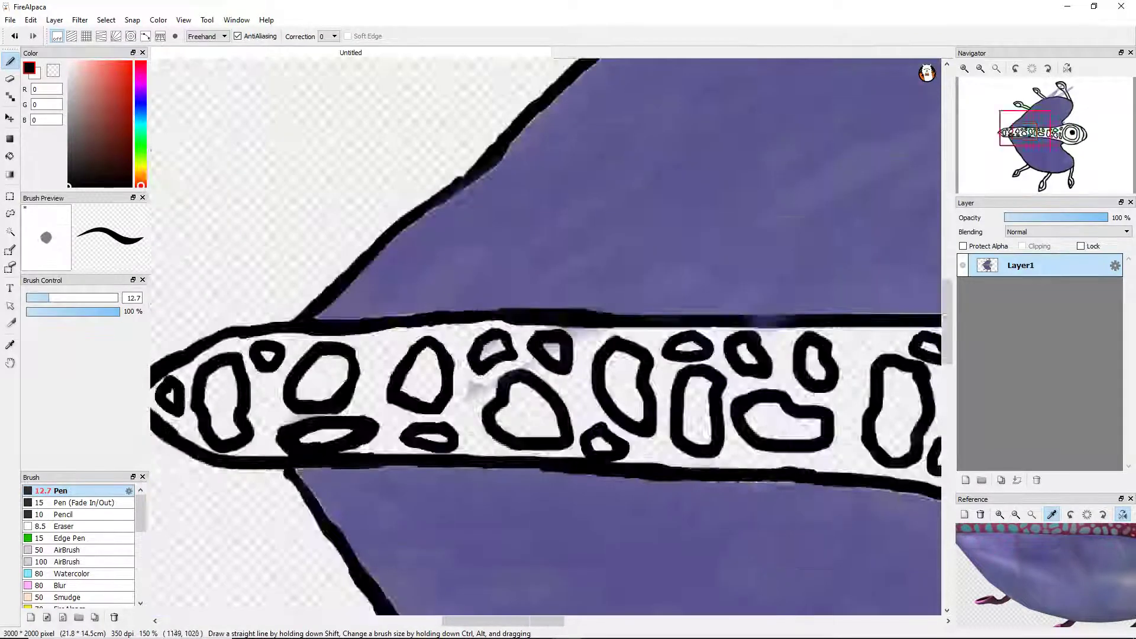
{"action": "scroll", "coordinate": [544, 337], "scroll_direction": "up", "scroll_amount": 3}
{"action": "key", "text": "e"}
{"action": "mouse_move", "coordinate": [583, 314]}
{"action": "left_mouse_down"}
{"action": "mouse_move", "coordinate": [521, 278]}
{"action": "mouse_move", "coordinate": [532, 284]}
{"action": "left_mouse_up"}
{"action": "key", "text": "b"}
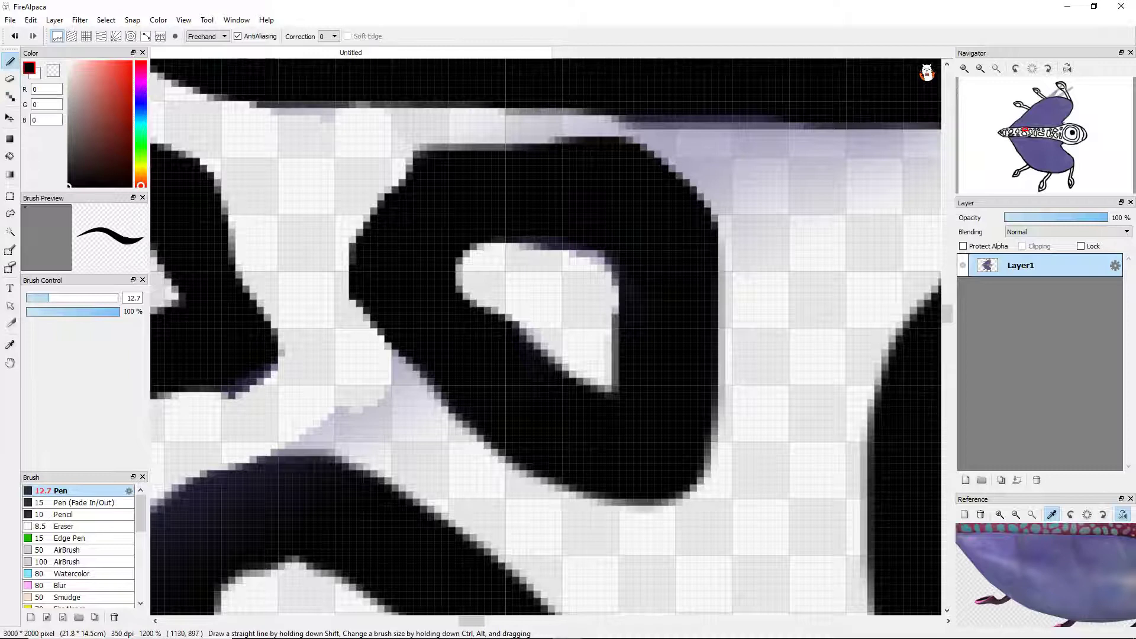
{"action": "mouse_move", "coordinate": [464, 263]}
{"action": "left_mouse_down"}
{"action": "mouse_move", "coordinate": [541, 352]}
{"action": "mouse_move", "coordinate": [586, 260]}
{"action": "left_mouse_up"}
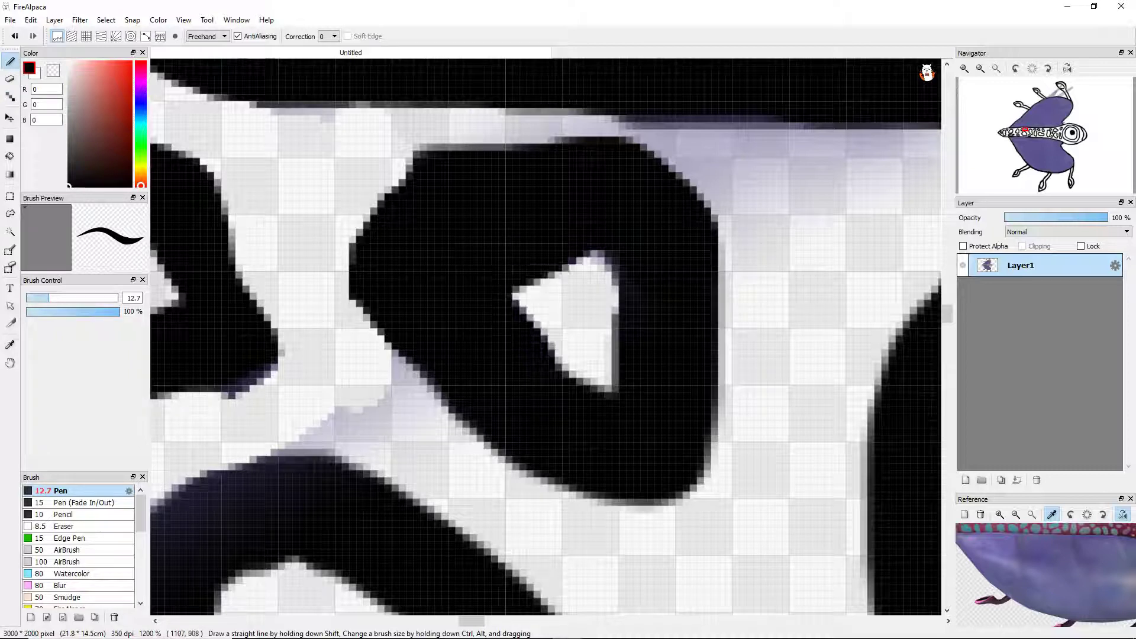
Erase the purple spill along the upper and left sides of the large rounded spot.
{"action": "key", "text": "e"}
{"action": "mouse_move", "coordinate": [308, 456]}
{"action": "left_mouse_down"}
{"action": "mouse_move", "coordinate": [425, 426]}
{"action": "mouse_move", "coordinate": [390, 361]}
{"action": "mouse_move", "coordinate": [415, 153]}
{"action": "mouse_move", "coordinate": [391, 278]}
{"action": "left_mouse_up"}
{"action": "scroll", "coordinate": [544, 337], "scroll_direction": "down", "scroll_amount": 5}
{"action": "scroll", "coordinate": [544, 337], "scroll_direction": "up", "scroll_amount": 6}
{"action": "left_click_drag", "start_coordinate": [379, 166], "coordinate": [257, 302]}
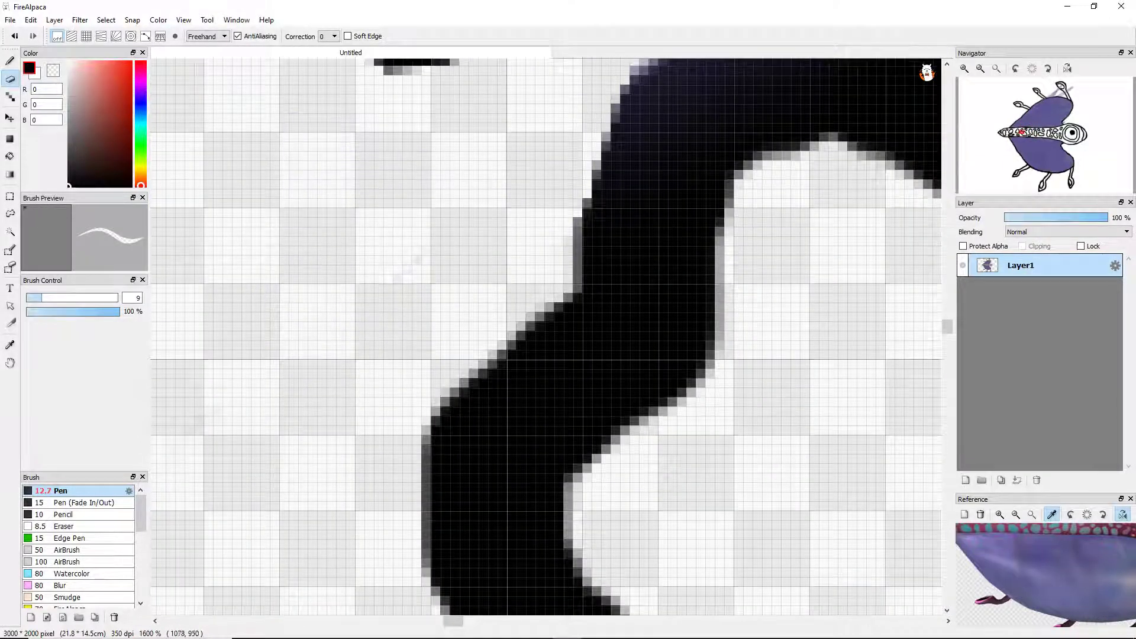
{"action": "scroll", "coordinate": [544, 337], "scroll_direction": "down", "scroll_amount": 5}
{"action": "scroll", "coordinate": [544, 338], "scroll_direction": "up", "scroll_amount": 5}
{"action": "mouse_move", "coordinate": [485, 160]}
{"action": "left_mouse_down"}
{"action": "mouse_move", "coordinate": [391, 260]}
{"action": "mouse_move", "coordinate": [473, 236]}
{"action": "left_mouse_up"}
{"action": "mouse_move", "coordinate": [532, 195]}
{"action": "left_mouse_down"}
{"action": "mouse_move", "coordinate": [497, 130]}
{"action": "mouse_move", "coordinate": [402, 190]}
{"action": "left_mouse_up"}
Erase the remaining purple spill between the small triangular spot and the body's upper border.
{"action": "scroll", "coordinate": [544, 337], "scroll_direction": "down", "scroll_amount": 3}
{"action": "scroll", "coordinate": [544, 337], "scroll_direction": "up", "scroll_amount": 1}
{"action": "mouse_move", "coordinate": [521, 227]}
{"action": "left_mouse_down"}
{"action": "mouse_move", "coordinate": [633, 293]}
{"action": "mouse_move", "coordinate": [615, 272]}
{"action": "mouse_move", "coordinate": [508, 248]}
{"action": "mouse_move", "coordinate": [592, 236]}
{"action": "mouse_move", "coordinate": [793, 248]}
{"action": "left_mouse_up"}
{"action": "scroll", "coordinate": [473, 367], "scroll_direction": "down", "scroll_amount": 2}
{"action": "scroll", "coordinate": [473, 367], "scroll_direction": "up", "scroll_amount": 3}
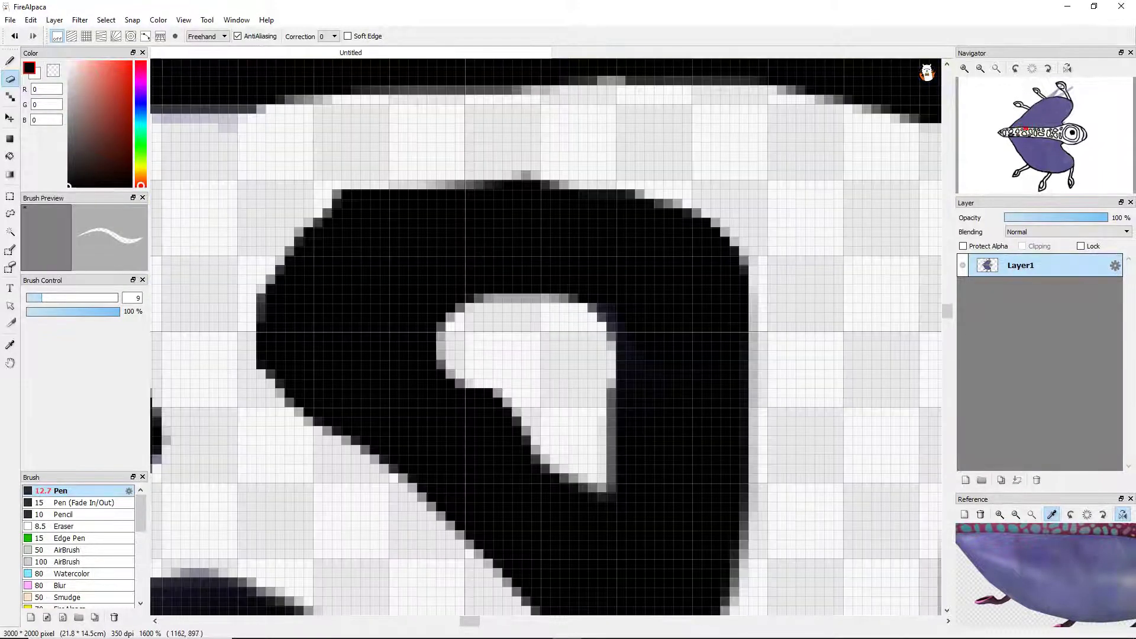
Retrace the purple-tinted middle stretch of the body's upper border in black.
{"action": "scroll", "coordinate": [521, 379], "scroll_direction": "down", "scroll_amount": 5}
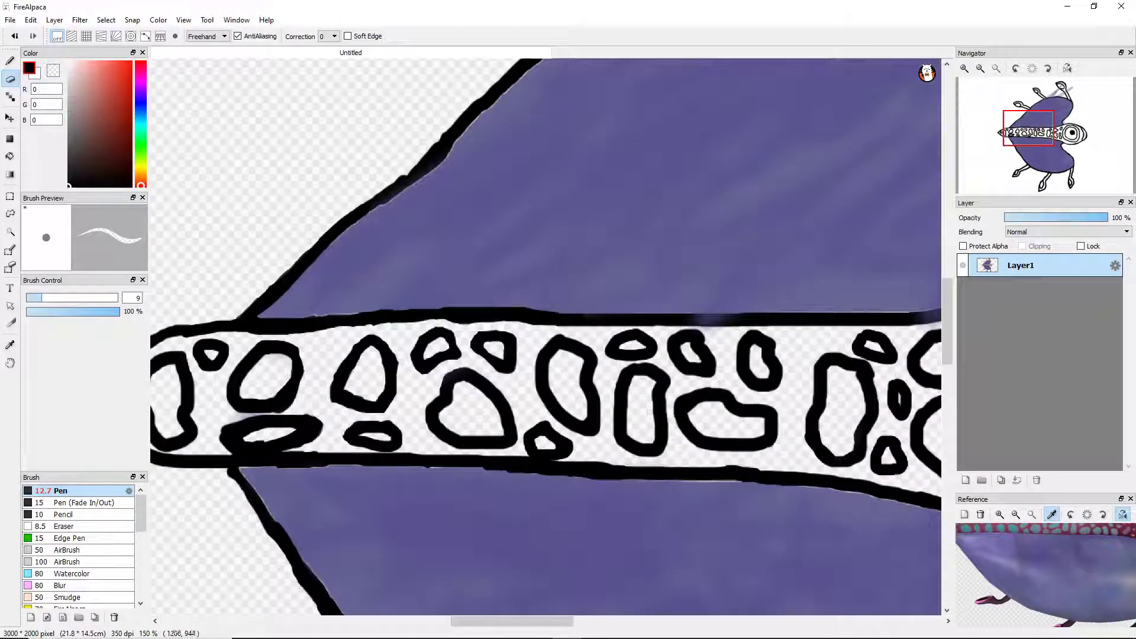
{"action": "scroll", "coordinate": [591, 331], "scroll_direction": "up", "scroll_amount": 6}
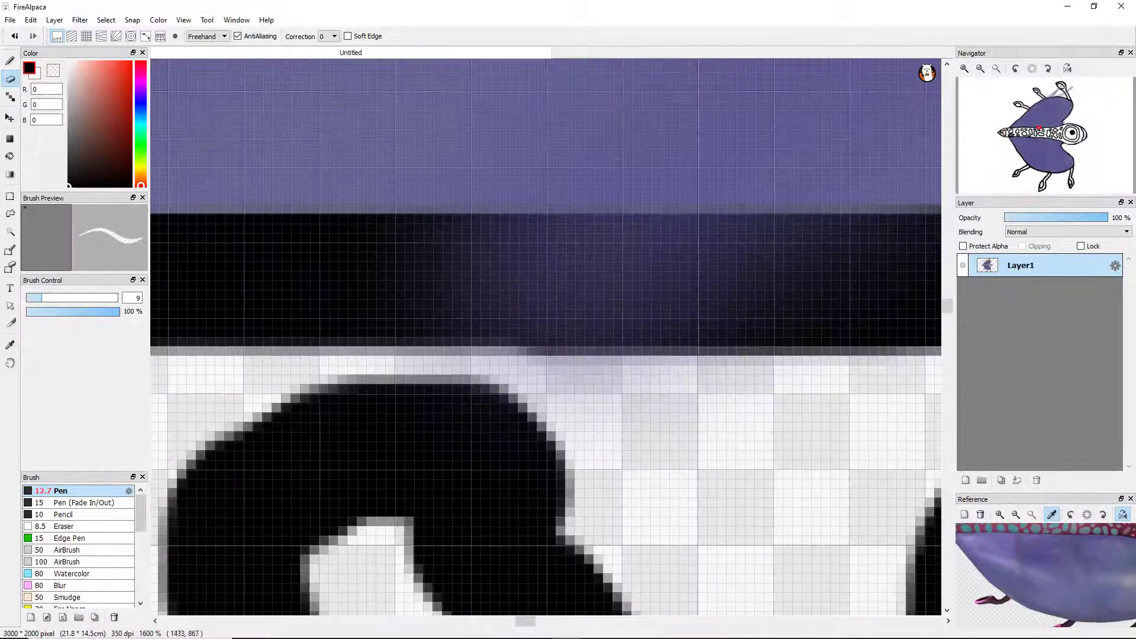
{"action": "key", "text": "b"}
{"action": "left_click_drag", "start_coordinate": [261, 266], "coordinate": [937, 266]}
Retrace the tinted rising stretch of the body's upper border toward the head in black.
{"action": "scroll", "coordinate": [544, 332], "scroll_direction": "down", "scroll_amount": 6}
{"action": "scroll", "coordinate": [733, 315], "scroll_direction": "up", "scroll_amount": 4}
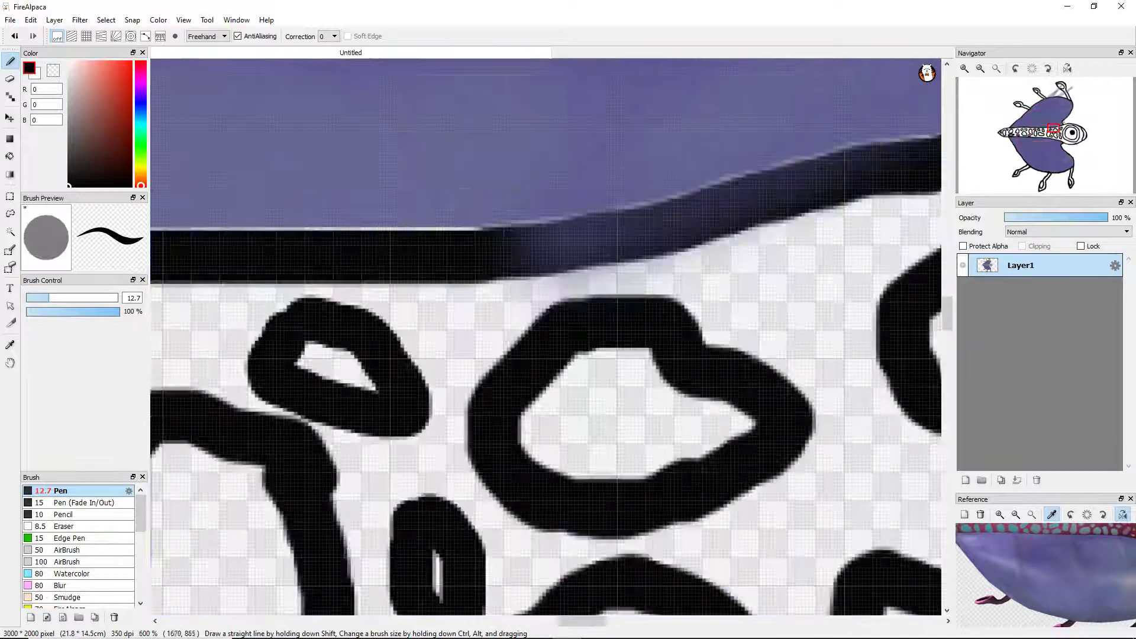
{"action": "left_click_drag", "start_coordinate": [497, 248], "coordinate": [704, 239]}
{"action": "key", "text": "ctrl+z"}
{"action": "mouse_move", "coordinate": [752, 178]}
{"action": "left_mouse_down"}
{"action": "mouse_move", "coordinate": [497, 233]}
{"action": "mouse_move", "coordinate": [847, 145]}
{"action": "left_mouse_up"}
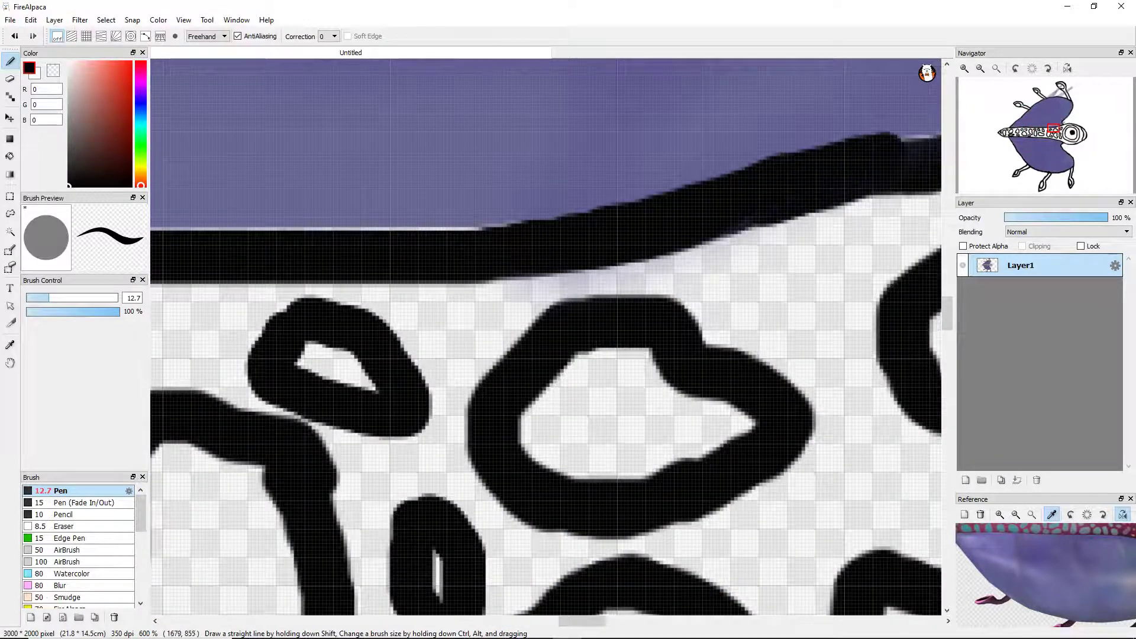
Erase the purple spill between the body's upper border and the notched oval spot near the head.
{"action": "scroll", "coordinate": [670, 313], "scroll_direction": "down", "scroll_amount": 8}
{"action": "scroll", "coordinate": [662, 301], "scroll_direction": "up", "scroll_amount": 8}
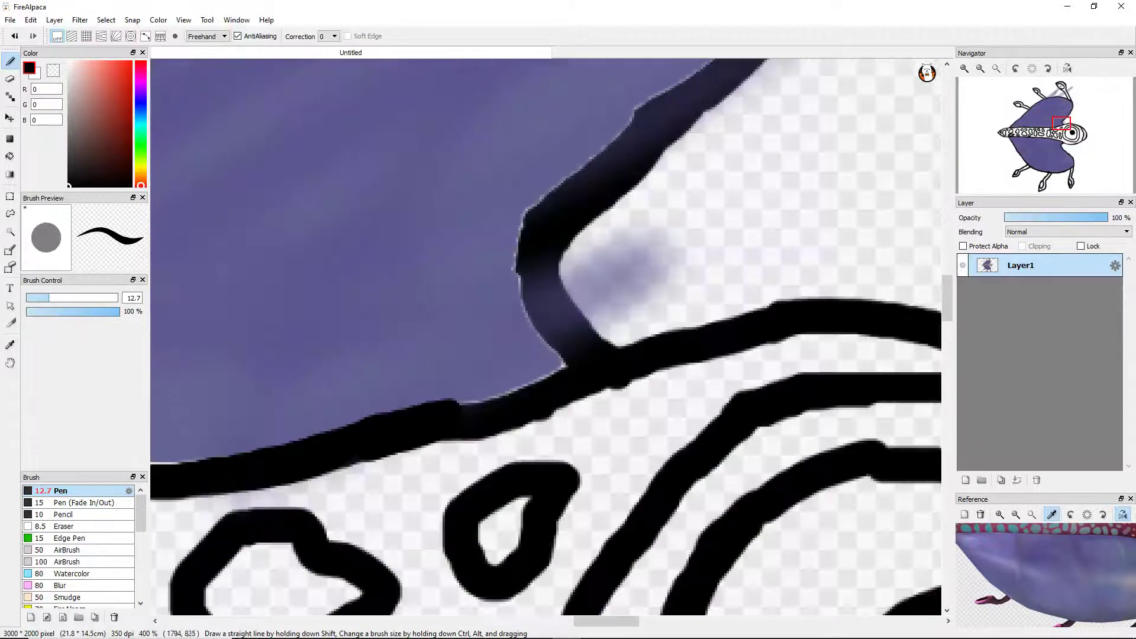
{"action": "key", "text": "e"}
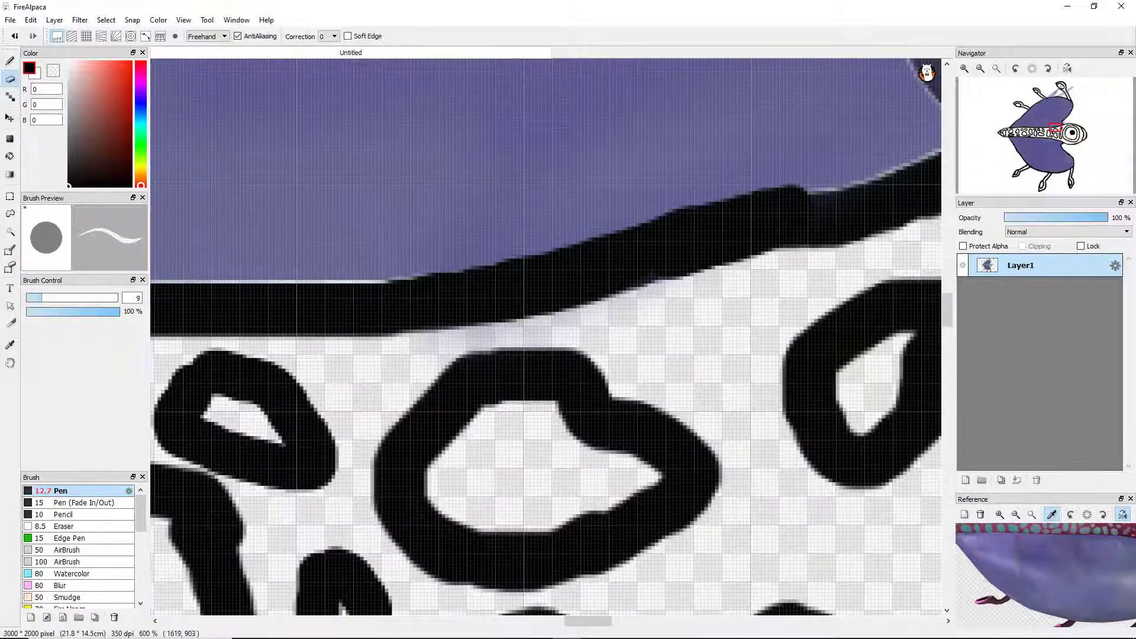
{"action": "mouse_move", "coordinate": [444, 339]}
{"action": "left_mouse_down"}
{"action": "mouse_move", "coordinate": [589, 333]}
{"action": "mouse_move", "coordinate": [533, 355]}
{"action": "mouse_move", "coordinate": [657, 314]}
{"action": "left_mouse_up"}
{"action": "left_click_drag", "start_coordinate": [422, 361], "coordinate": [642, 302]}
Erase the purple spill outside the upper wing, in the notch where it meets the head.
{"action": "scroll", "coordinate": [642, 302], "scroll_direction": "down", "scroll_amount": 3}
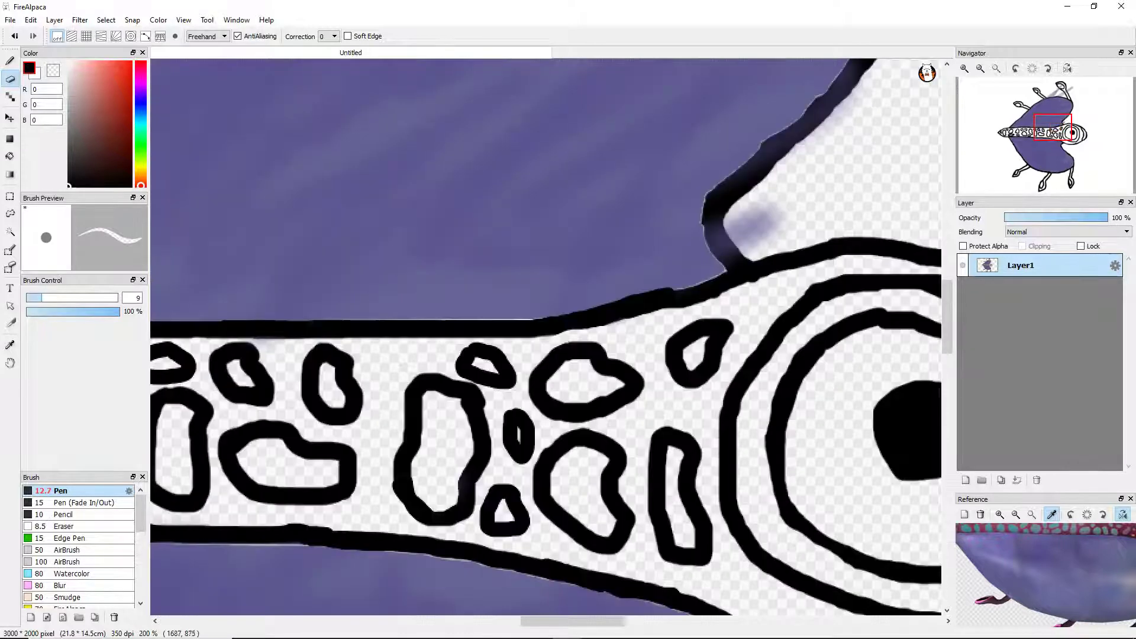
{"action": "scroll", "coordinate": [674, 118], "scroll_direction": "up", "scroll_amount": 4}
{"action": "mouse_move", "coordinate": [674, 95]}
{"action": "left_mouse_down"}
{"action": "mouse_move", "coordinate": [763, 219]}
{"action": "mouse_move", "coordinate": [686, 89]}
{"action": "mouse_move", "coordinate": [769, 243]}
{"action": "left_mouse_up"}
{"action": "mouse_move", "coordinate": [793, 201]}
{"action": "left_mouse_down"}
{"action": "mouse_move", "coordinate": [653, 142]}
{"action": "mouse_move", "coordinate": [650, 119]}
{"action": "left_mouse_up"}
{"action": "scroll", "coordinate": [698, 160], "scroll_direction": "down", "scroll_amount": 3}
{"action": "left_click_drag", "start_coordinate": [742, 130], "coordinate": [719, 127]}
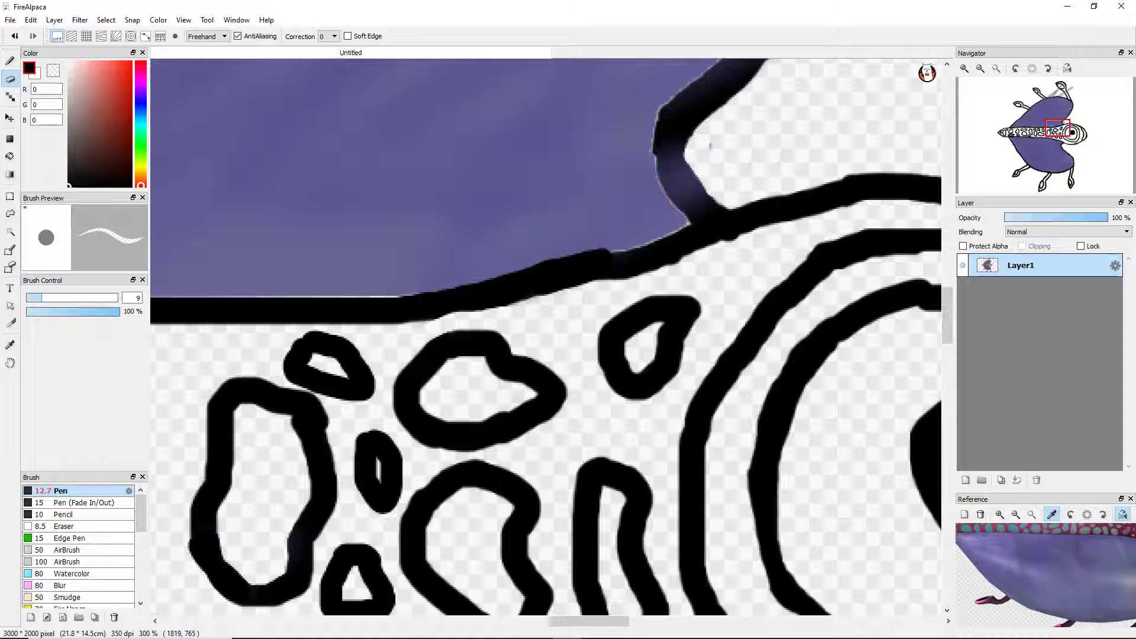
Sample the outline's black and retrace the tinted wing outline at the notch and the adjoining body border.
{"action": "left_click", "coordinate": [662, 113], "text": "alt"}
{"action": "key", "text": "b"}
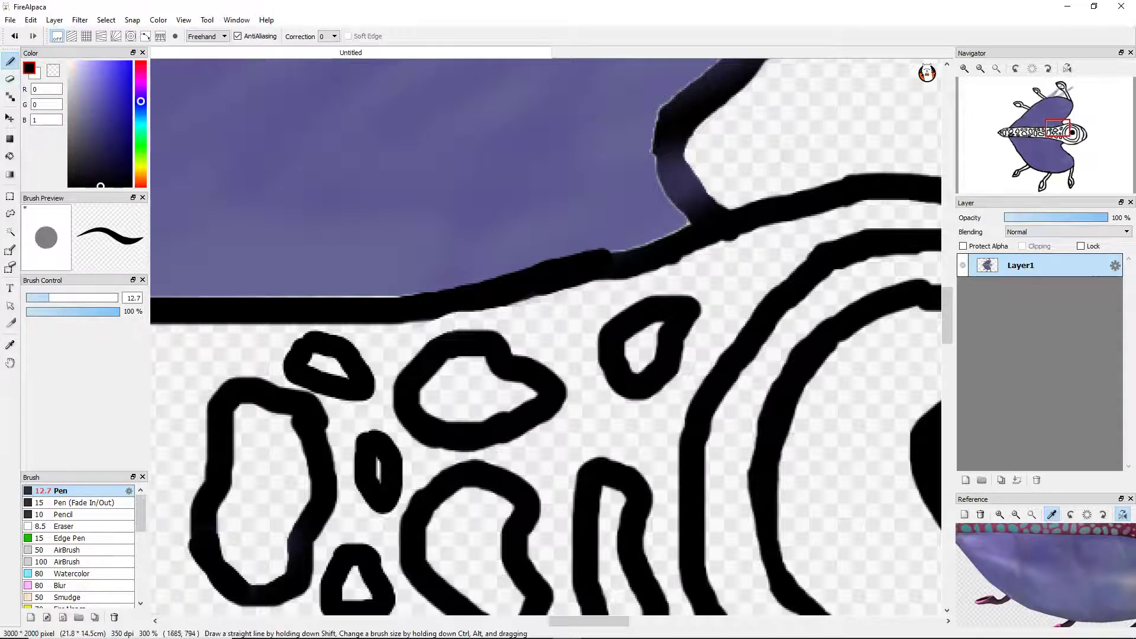
{"action": "scroll", "coordinate": [645, 134], "scroll_direction": "up", "scroll_amount": 3}
{"action": "mouse_move", "coordinate": [686, 166]}
{"action": "left_mouse_down"}
{"action": "mouse_move", "coordinate": [811, 331]}
{"action": "mouse_move", "coordinate": [669, 184]}
{"action": "left_mouse_up"}
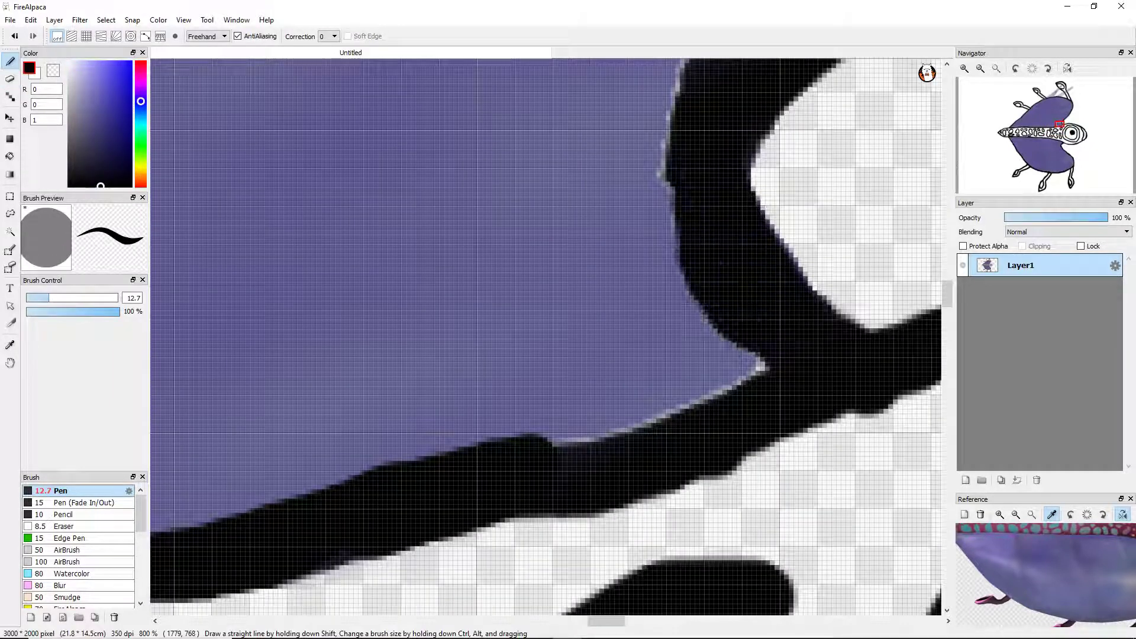
{"action": "mouse_move", "coordinate": [515, 441]}
{"action": "left_mouse_down"}
{"action": "mouse_move", "coordinate": [719, 361]}
{"action": "mouse_move", "coordinate": [766, 328]}
{"action": "left_mouse_up"}
Retrace the tinted left outline of the upper leg nearest the head in black.
{"action": "scroll", "coordinate": [766, 328], "scroll_direction": "down", "scroll_amount": 3}
{"action": "scroll", "coordinate": [766, 125], "scroll_direction": "up", "scroll_amount": 1}
{"action": "scroll", "coordinate": [414, 219], "scroll_direction": "up", "scroll_amount": 3}
{"action": "mouse_move", "coordinate": [402, 213]}
{"action": "left_mouse_down"}
{"action": "mouse_move", "coordinate": [627, 396]}
{"action": "mouse_move", "coordinate": [597, 514]}
{"action": "left_mouse_up"}
{"action": "left_click_drag", "start_coordinate": [521, 367], "coordinate": [449, 148]}
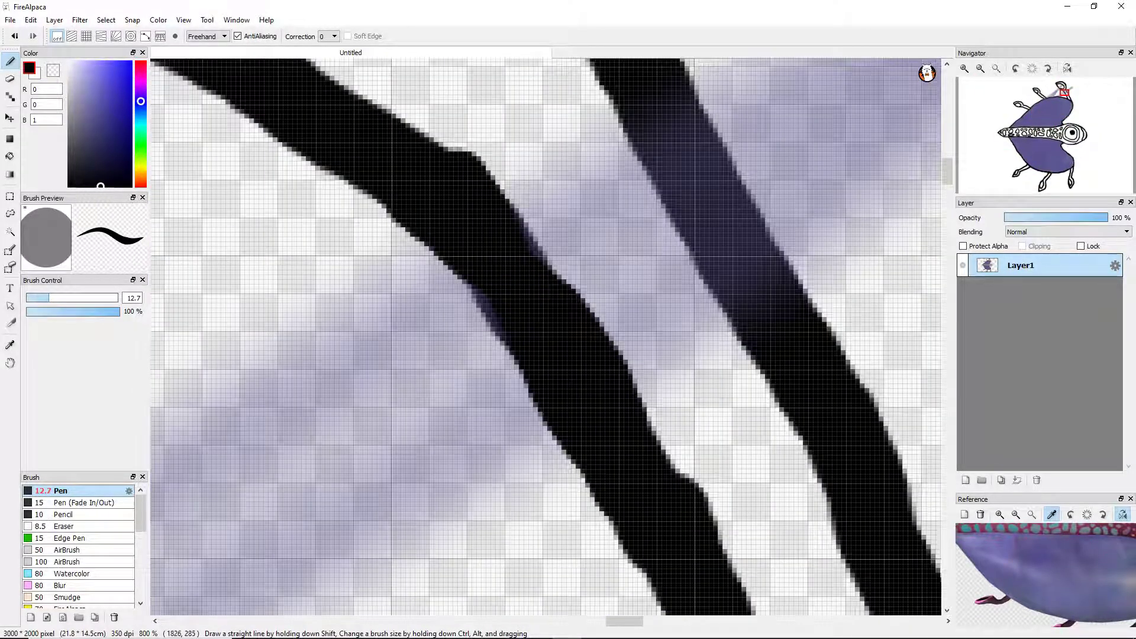
Retrace the remaining purple-tinted outlines farther along the same upper leg in black.
{"action": "scroll", "coordinate": [550, 296], "scroll_direction": "up", "scroll_amount": 2}
{"action": "left_click_drag", "start_coordinate": [568, 230], "coordinate": [876, 585]}
{"action": "key", "text": "ctrl+z"}
{"action": "left_click_drag", "start_coordinate": [580, 212], "coordinate": [728, 378]}
{"action": "left_click_drag", "start_coordinate": [851, 591], "coordinate": [739, 148]}
{"action": "scroll", "coordinate": [739, 148], "scroll_direction": "down", "scroll_amount": 2}
{"action": "scroll", "coordinate": [739, 148], "scroll_direction": "up", "scroll_amount": 2}
{"action": "left_click_drag", "start_coordinate": [556, 142], "coordinate": [817, 443]}
{"action": "left_click_drag", "start_coordinate": [739, 237], "coordinate": [802, 378]}
Retrace the tinted outline in black where the upper leg joins its oval foot shape.
{"action": "scroll", "coordinate": [802, 379], "scroll_direction": "down", "scroll_amount": 3}
{"action": "scroll", "coordinate": [532, 266], "scroll_direction": "up", "scroll_amount": 3}
{"action": "left_click_drag", "start_coordinate": [467, 196], "coordinate": [686, 437]}
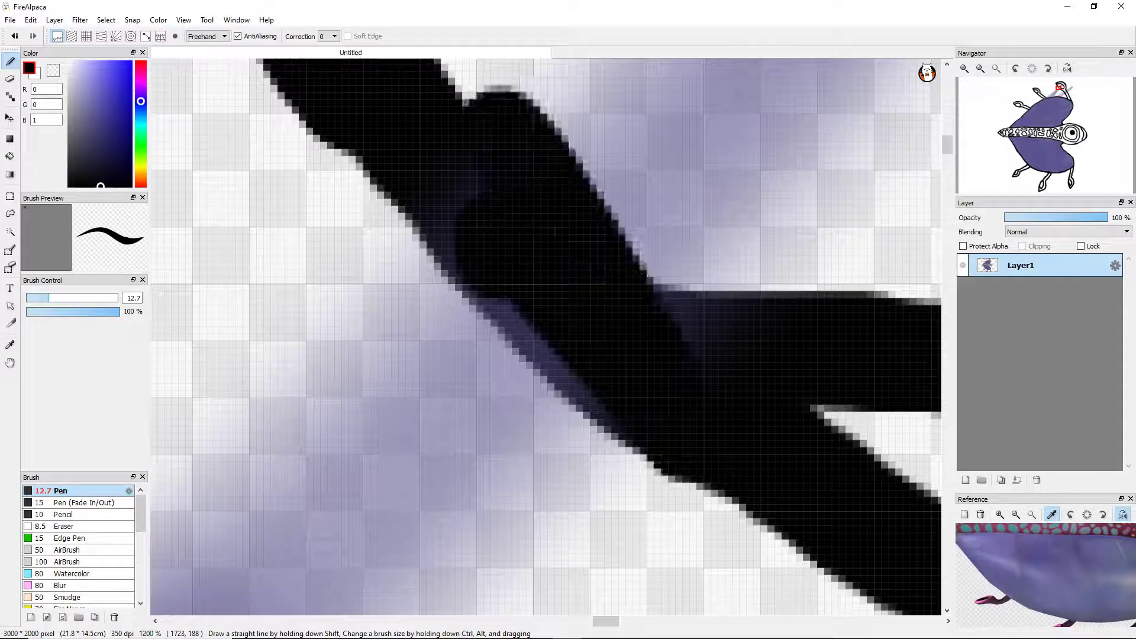
{"action": "key", "text": "ctrl+z"}
{"action": "left_click_drag", "start_coordinate": [449, 172], "coordinate": [657, 426]}
{"action": "left_click_drag", "start_coordinate": [432, 255], "coordinate": [562, 384]}
{"action": "left_click_drag", "start_coordinate": [526, 195], "coordinate": [704, 372]}
{"action": "left_click_drag", "start_coordinate": [556, 219], "coordinate": [734, 332]}
Erase the purple spill inside the oval foot shape of the upper leg.
{"action": "scroll", "coordinate": [544, 332], "scroll_direction": "down", "scroll_amount": 3}
{"action": "key", "text": "e"}
{"action": "scroll", "coordinate": [544, 331], "scroll_direction": "up", "scroll_amount": 2}
{"action": "scroll", "coordinate": [769, 266], "scroll_direction": "up", "scroll_amount": 1}
{"action": "mouse_move", "coordinate": [875, 320]}
{"action": "left_mouse_down"}
{"action": "mouse_move", "coordinate": [816, 166]}
{"action": "mouse_move", "coordinate": [923, 231]}
{"action": "mouse_move", "coordinate": [769, 485]}
{"action": "mouse_move", "coordinate": [698, 550]}
{"action": "left_mouse_up"}
{"action": "mouse_move", "coordinate": [834, 503]}
{"action": "left_mouse_down"}
{"action": "mouse_move", "coordinate": [739, 561]}
{"action": "mouse_move", "coordinate": [503, 390]}
{"action": "mouse_move", "coordinate": [739, 166]}
{"action": "left_mouse_up"}
{"action": "left_click_drag", "start_coordinate": [603, 272], "coordinate": [651, 450]}
{"action": "mouse_move", "coordinate": [710, 491]}
{"action": "left_mouse_down"}
{"action": "mouse_move", "coordinate": [887, 284]}
{"action": "mouse_move", "coordinate": [799, 236]}
{"action": "mouse_move", "coordinate": [680, 391]}
{"action": "mouse_move", "coordinate": [621, 385]}
{"action": "mouse_move", "coordinate": [488, 412]}
{"action": "left_mouse_up"}
{"action": "left_click_drag", "start_coordinate": [798, 307], "coordinate": [769, 403]}
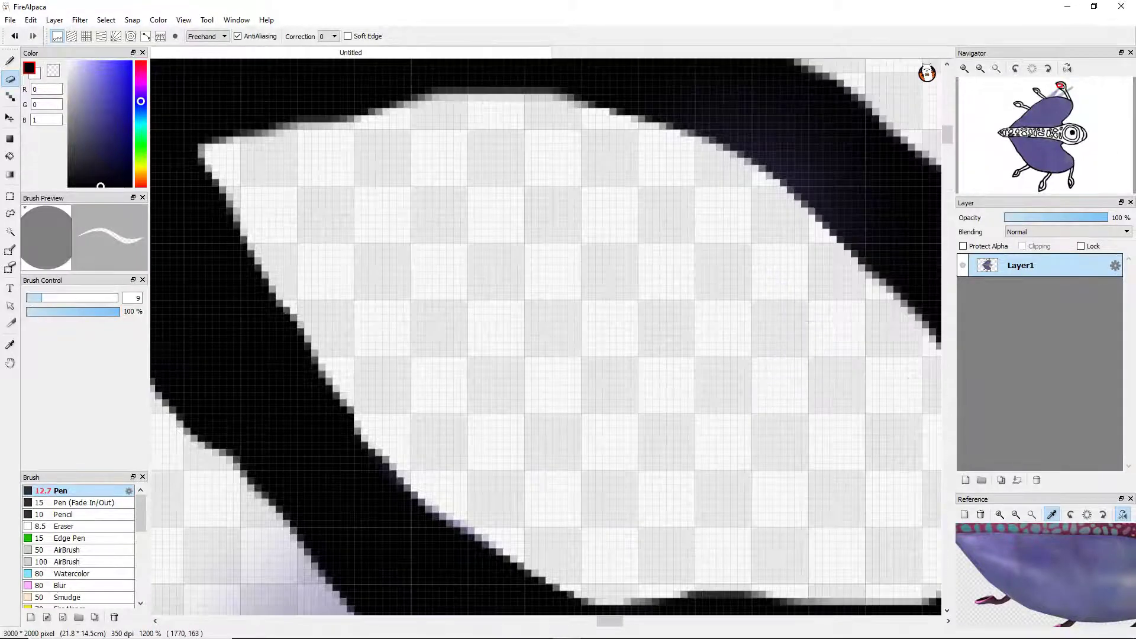
Erase a strip of purple spill along the outer left edge of the foot.
{"action": "scroll", "coordinate": [546, 343], "scroll_direction": "down", "scroll_amount": 4}
{"action": "scroll", "coordinate": [592, 503], "scroll_direction": "up", "scroll_amount": 4}
{"action": "left_click_drag", "start_coordinate": [473, 225], "coordinate": [739, 485]}
{"action": "left_click_drag", "start_coordinate": [449, 311], "coordinate": [698, 491]}
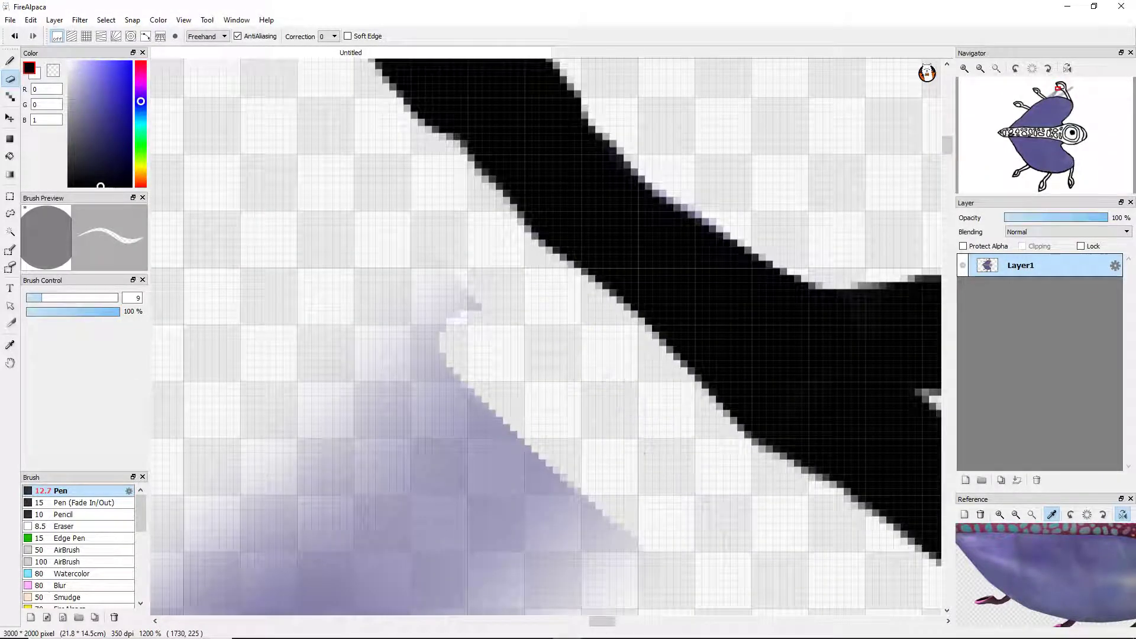
Erase the broad purple streak between the foot and the upper wing, using an eraser size of 21.
{"action": "scroll", "coordinate": [545, 338], "scroll_direction": "down", "scroll_amount": 3}
{"action": "mouse_move", "coordinate": [739, 385]}
{"action": "left_mouse_down"}
{"action": "mouse_move", "coordinate": [817, 491]}
{"action": "mouse_move", "coordinate": [775, 331]}
{"action": "left_mouse_up"}
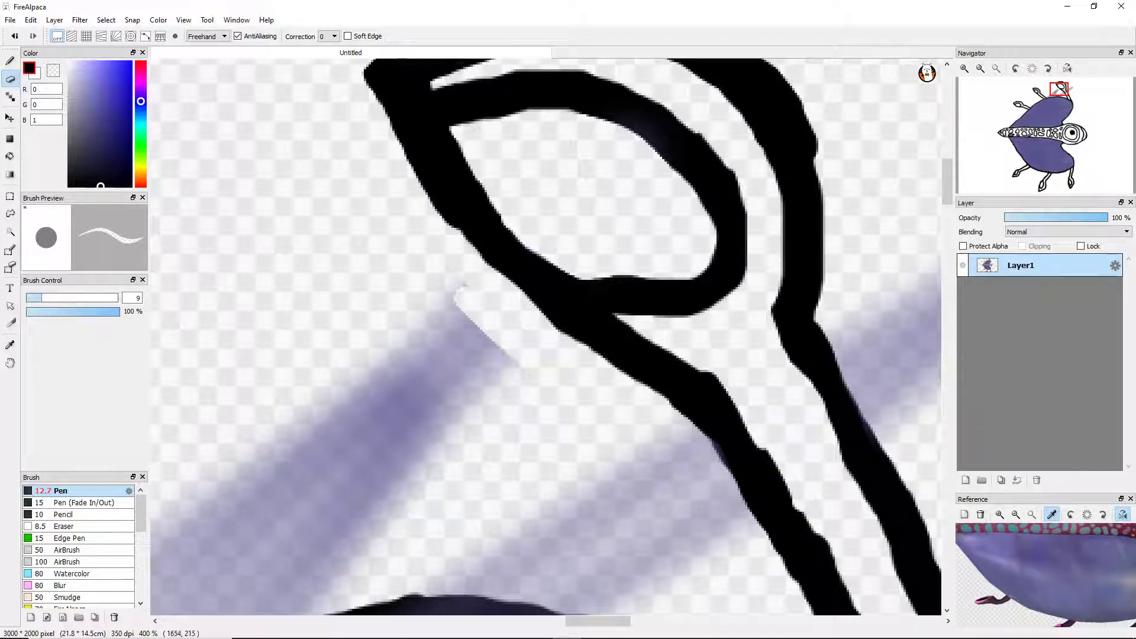
{"action": "mouse_move", "coordinate": [408, 414]}
{"action": "left_mouse_down"}
{"action": "mouse_move", "coordinate": [331, 474]}
{"action": "mouse_move", "coordinate": [315, 411]}
{"action": "left_mouse_up"}
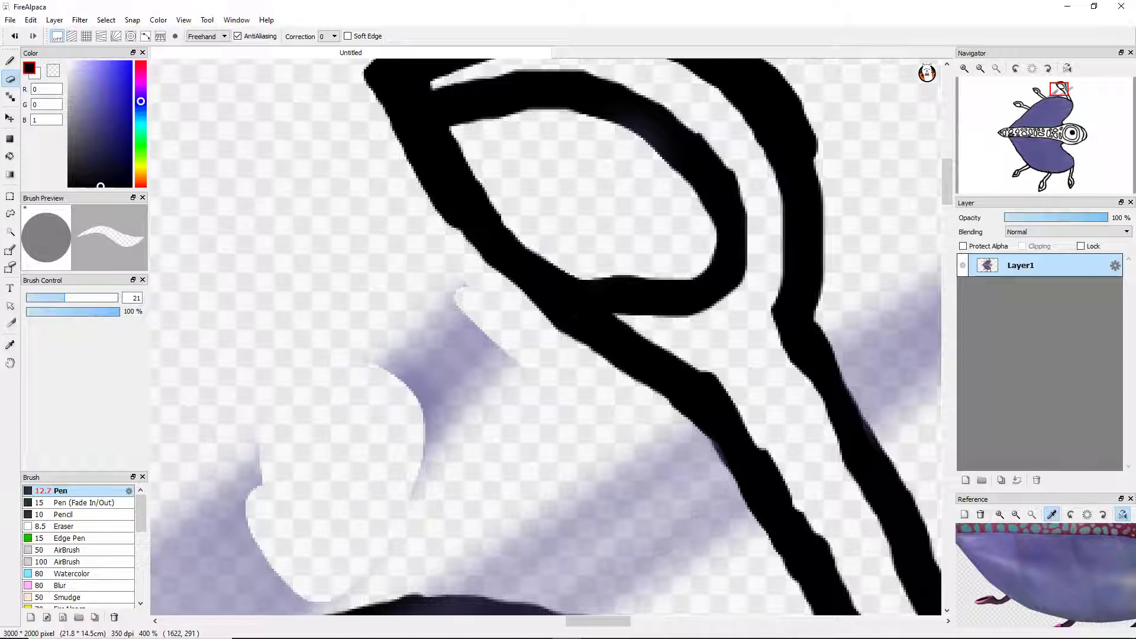
{"action": "mouse_move", "coordinate": [426, 502]}
{"action": "left_mouse_down"}
{"action": "mouse_move", "coordinate": [414, 390]}
{"action": "mouse_move", "coordinate": [467, 438]}
{"action": "mouse_move", "coordinate": [503, 354]}
{"action": "left_mouse_up"}
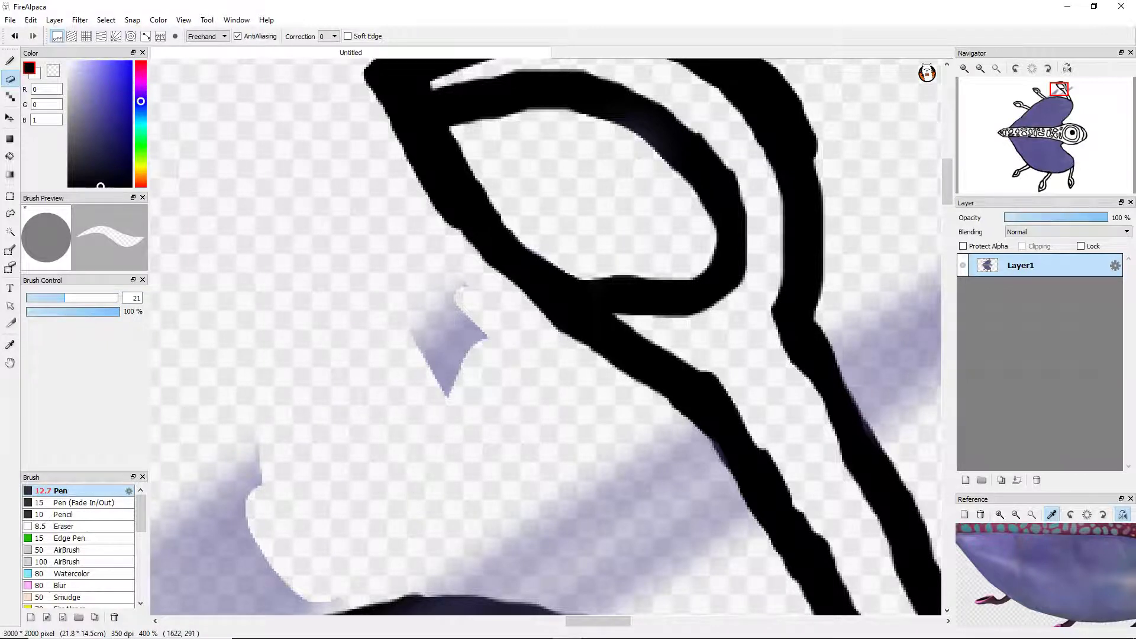
Erase the purple spill above the upper wing's outline between the middle and rightmost upper legs.
{"action": "scroll", "coordinate": [155, 520], "scroll_direction": "down", "scroll_amount": 2}
{"action": "scroll", "coordinate": [155, 520], "scroll_direction": "up", "scroll_amount": 4}
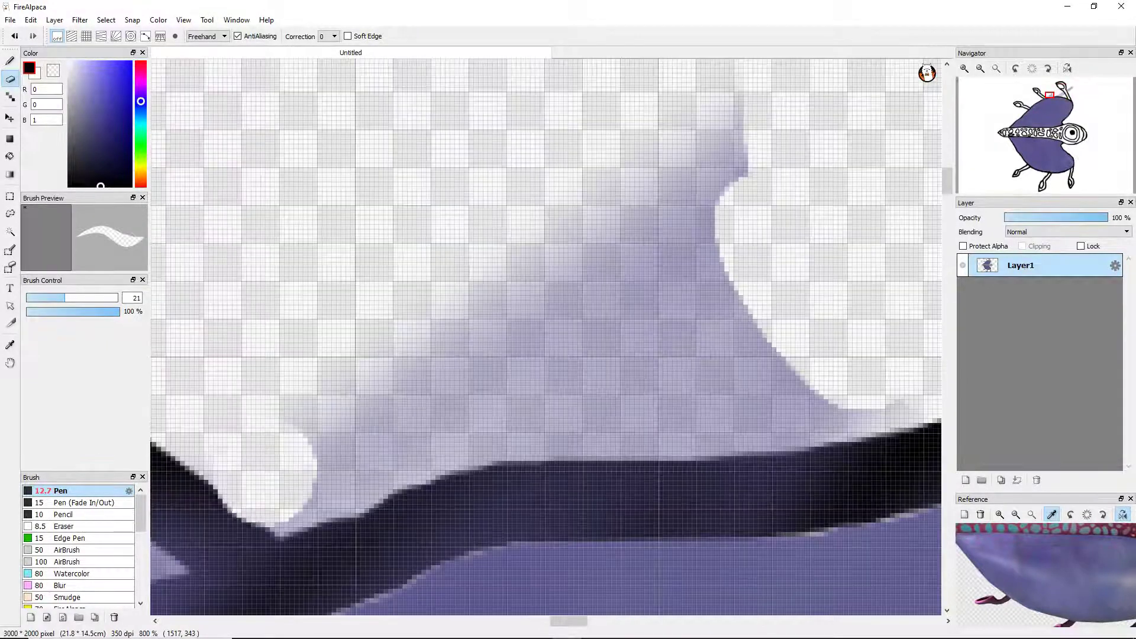
{"action": "mouse_move", "coordinate": [894, 414]}
{"action": "left_mouse_down"}
{"action": "mouse_move", "coordinate": [757, 453]}
{"action": "mouse_move", "coordinate": [302, 372]}
{"action": "mouse_move", "coordinate": [710, 147]}
{"action": "left_mouse_up"}
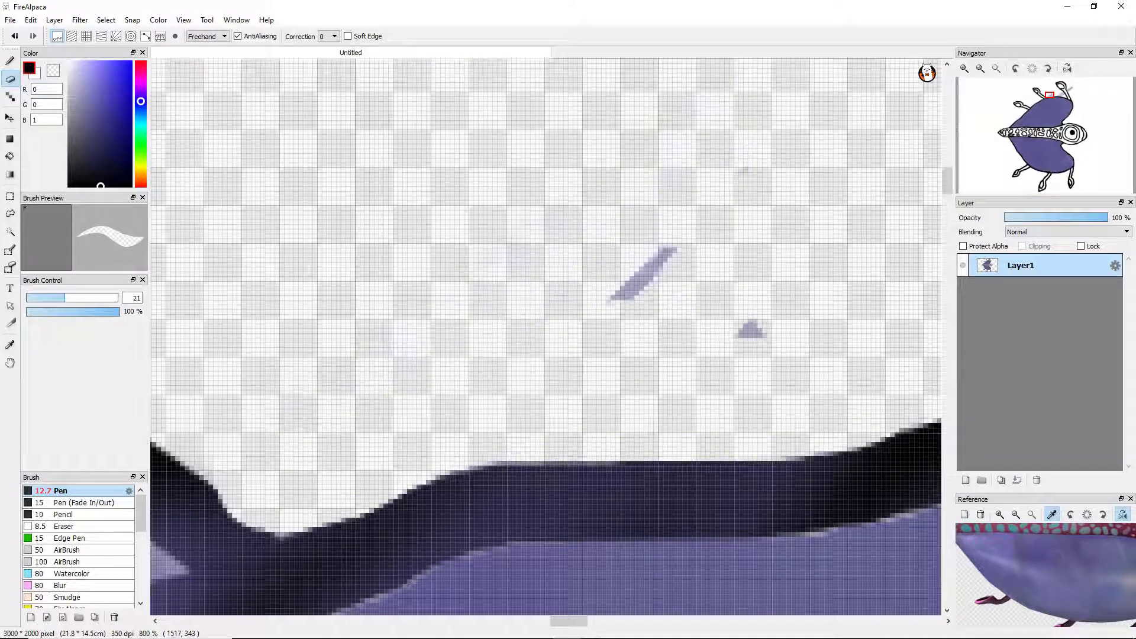
Retrace in black the tinted outline where the middle upper leg joins the wing.
{"action": "scroll", "coordinate": [1038, 94], "scroll_direction": "down", "scroll_amount": 2}
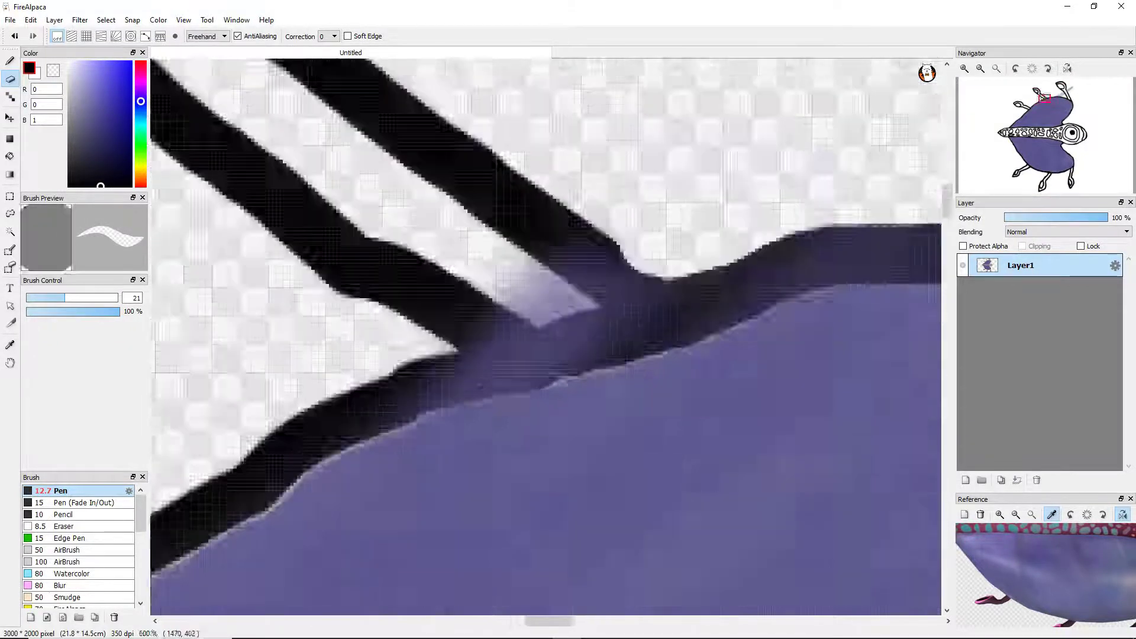
{"action": "key", "text": "b"}
{"action": "scroll", "coordinate": [1037, 93], "scroll_direction": "up", "scroll_amount": 2}
{"action": "mouse_move", "coordinate": [201, 248]}
{"action": "left_mouse_down"}
{"action": "mouse_move", "coordinate": [284, 289]}
{"action": "mouse_move", "coordinate": [248, 319]}
{"action": "left_mouse_up"}
{"action": "mouse_move", "coordinate": [178, 370]}
{"action": "left_mouse_down"}
{"action": "mouse_move", "coordinate": [474, 243]}
{"action": "mouse_move", "coordinate": [411, 210]}
{"action": "mouse_move", "coordinate": [456, 225]}
{"action": "mouse_move", "coordinate": [508, 183]}
{"action": "left_mouse_up"}
{"action": "key", "text": "ctrl+z"}
{"action": "mouse_move", "coordinate": [373, 139]}
{"action": "left_mouse_down"}
{"action": "mouse_move", "coordinate": [414, 175]}
{"action": "mouse_move", "coordinate": [236, 340]}
{"action": "mouse_move", "coordinate": [331, 331]}
{"action": "mouse_move", "coordinate": [586, 195]}
{"action": "mouse_move", "coordinate": [876, 121]}
{"action": "mouse_move", "coordinate": [627, 225]}
{"action": "mouse_move", "coordinate": [650, 221]}
{"action": "left_mouse_up"}
{"action": "mouse_move", "coordinate": [591, 175]}
{"action": "left_mouse_down"}
{"action": "mouse_move", "coordinate": [509, 199]}
{"action": "mouse_move", "coordinate": [426, 155]}
{"action": "left_mouse_up"}
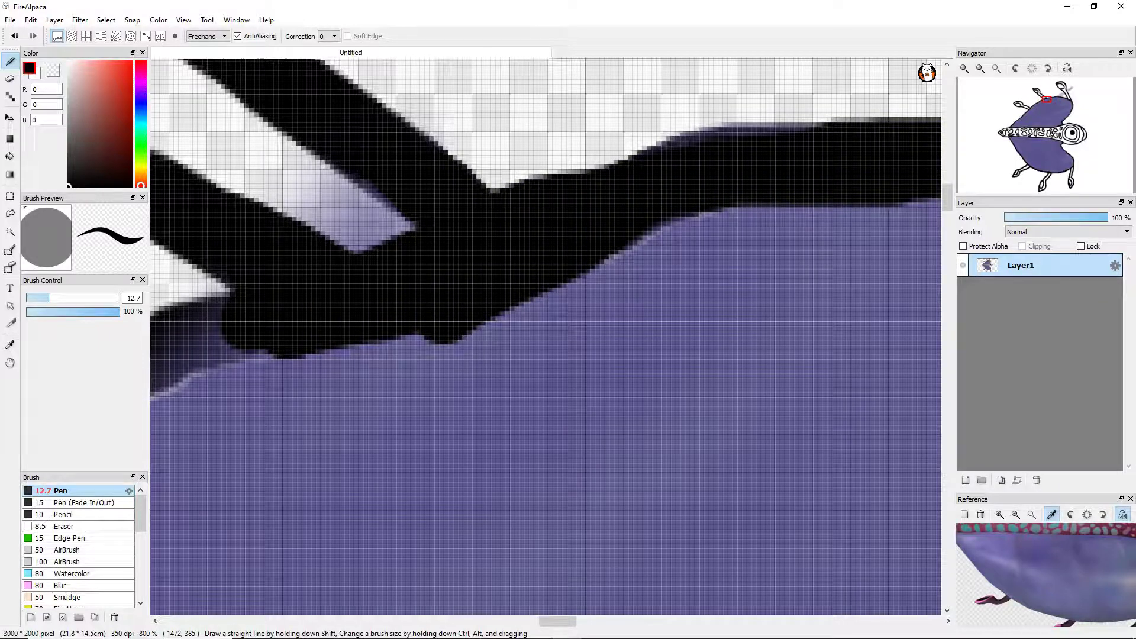
Blacken the tinted wing outline just left of the middle upper leg's base.
{"action": "scroll", "coordinate": [284, 284], "scroll_direction": "down", "scroll_amount": 3}
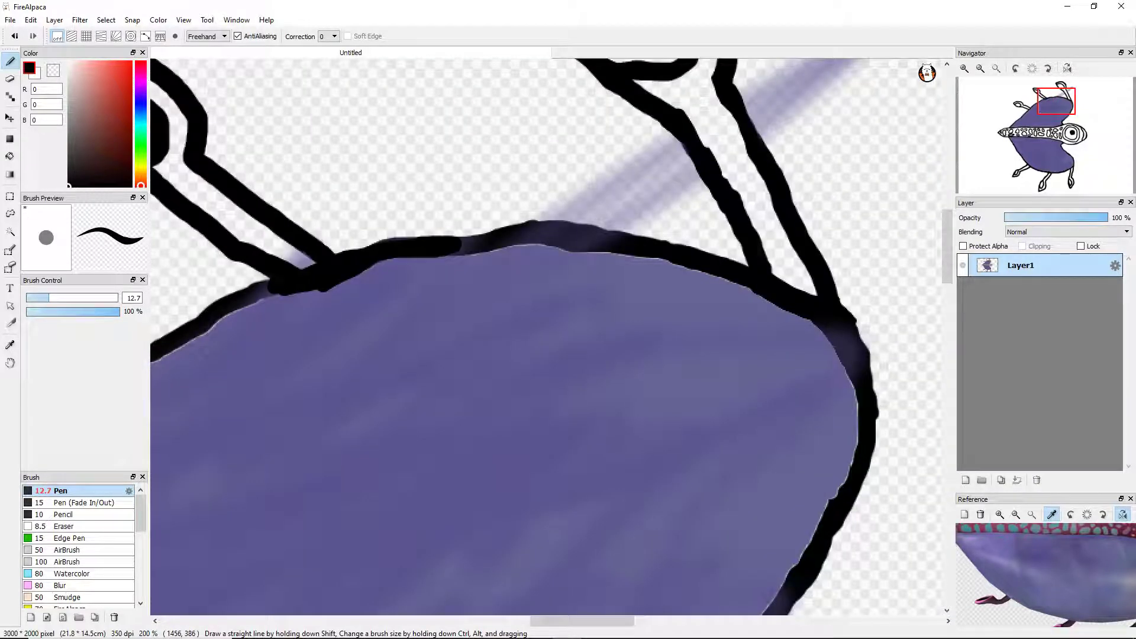
{"action": "scroll", "coordinate": [217, 312], "scroll_direction": "up", "scroll_amount": 3}
{"action": "mouse_move", "coordinate": [225, 312]}
{"action": "left_mouse_down"}
{"action": "mouse_move", "coordinate": [272, 281]}
{"action": "mouse_move", "coordinate": [243, 283]}
{"action": "mouse_move", "coordinate": [213, 320]}
{"action": "left_mouse_up"}
{"action": "scroll", "coordinate": [545, 336], "scroll_direction": "down", "scroll_amount": 3}
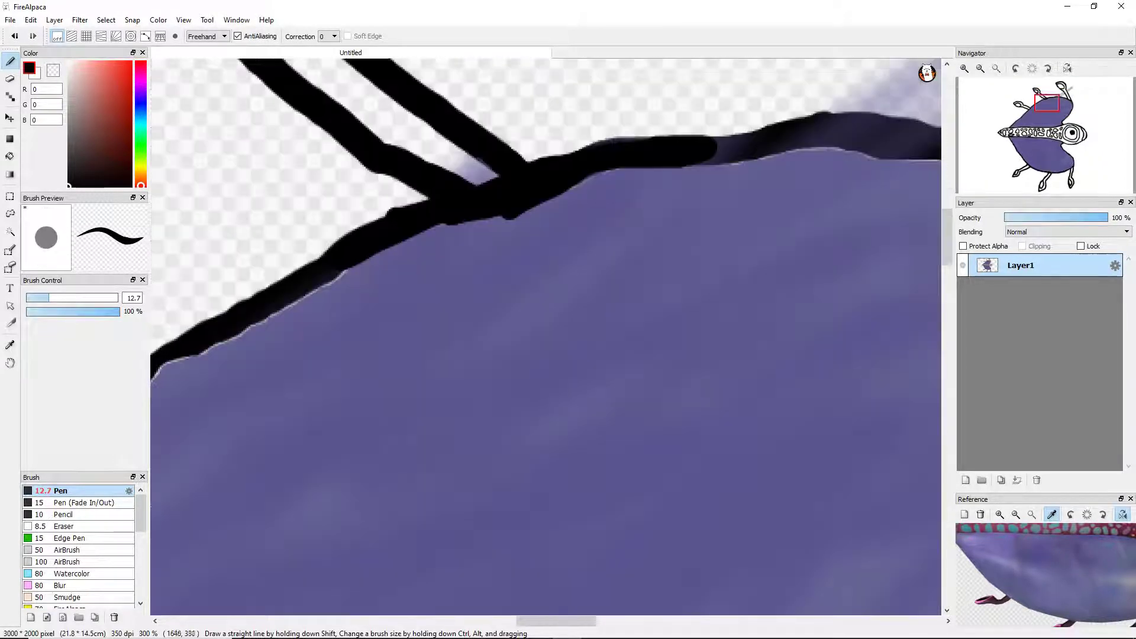
Retrace in black the upper wing's top outline from the middle leg toward the rightmost leg.
{"action": "scroll", "coordinate": [698, 195], "scroll_direction": "up", "scroll_amount": 3}
{"action": "left_click_drag", "start_coordinate": [627, 225], "coordinate": [740, 178]}
{"action": "left_click_drag", "start_coordinate": [597, 178], "coordinate": [727, 153]}
{"action": "scroll", "coordinate": [698, 195], "scroll_direction": "down", "scroll_amount": 3}
{"action": "scroll", "coordinate": [698, 195], "scroll_direction": "up", "scroll_amount": 2}
{"action": "mouse_move", "coordinate": [876, 225]}
{"action": "left_mouse_down"}
{"action": "mouse_move", "coordinate": [544, 178]}
{"action": "mouse_move", "coordinate": [863, 196]}
{"action": "mouse_move", "coordinate": [532, 243]}
{"action": "mouse_move", "coordinate": [657, 237]}
{"action": "left_mouse_up"}
{"action": "left_click_drag", "start_coordinate": [828, 261], "coordinate": [650, 249]}
Erase the purple spill inside the base of the middle upper leg and touch up its black outline.
{"action": "scroll", "coordinate": [651, 254], "scroll_direction": "down", "scroll_amount": 6}
{"action": "scroll", "coordinate": [541, 299], "scroll_direction": "up", "scroll_amount": 8}
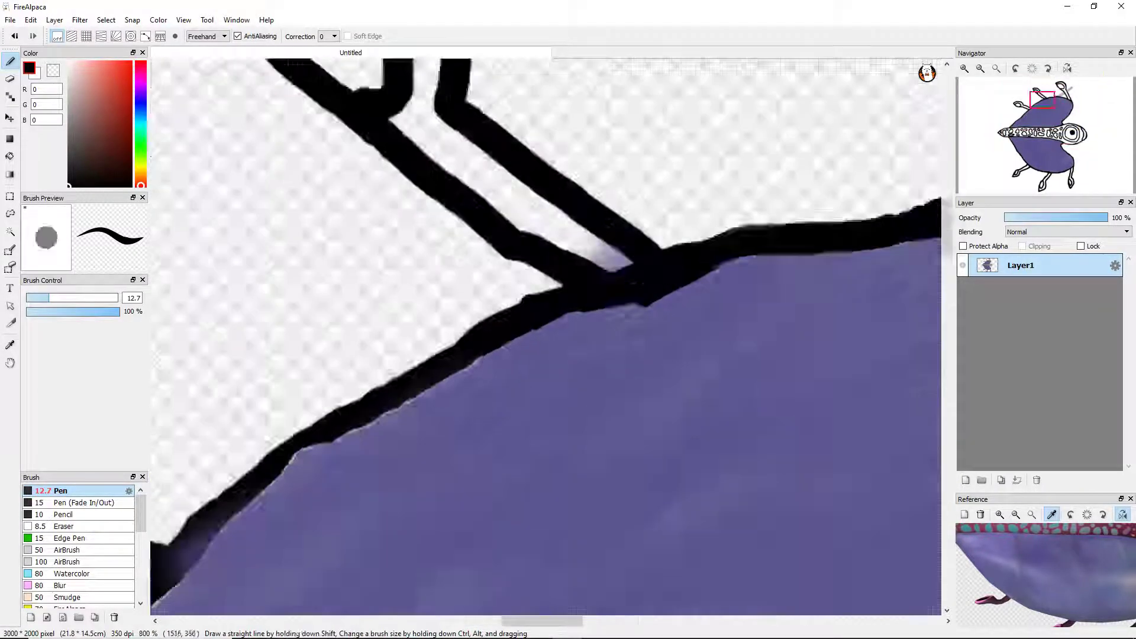
{"action": "key", "text": "e"}
{"action": "scroll", "coordinate": [425, 245], "scroll_direction": "up", "scroll_amount": 1}
{"action": "left_click_drag", "start_coordinate": [461, 195], "coordinate": [591, 331]}
{"action": "key", "text": "ctrl+z"}
{"action": "left_click_drag", "start_coordinate": [402, 236], "coordinate": [627, 343]}
{"action": "key", "text": "ctrl+z"}
{"action": "mouse_move", "coordinate": [438, 213]}
{"action": "left_mouse_down"}
{"action": "mouse_move", "coordinate": [650, 355]}
{"action": "mouse_move", "coordinate": [698, 367]}
{"action": "left_mouse_up"}
{"action": "key", "text": "b"}
{"action": "mouse_move", "coordinate": [515, 201]}
{"action": "left_mouse_down"}
{"action": "mouse_move", "coordinate": [716, 332]}
{"action": "mouse_move", "coordinate": [615, 409]}
{"action": "left_mouse_up"}
Erase the purple streak between the upper wing and the rightmost upper leg.
{"action": "scroll", "coordinate": [615, 408], "scroll_direction": "down", "scroll_amount": 5}
{"action": "scroll", "coordinate": [544, 337], "scroll_direction": "down", "scroll_amount": 2}
{"action": "key", "text": "e"}
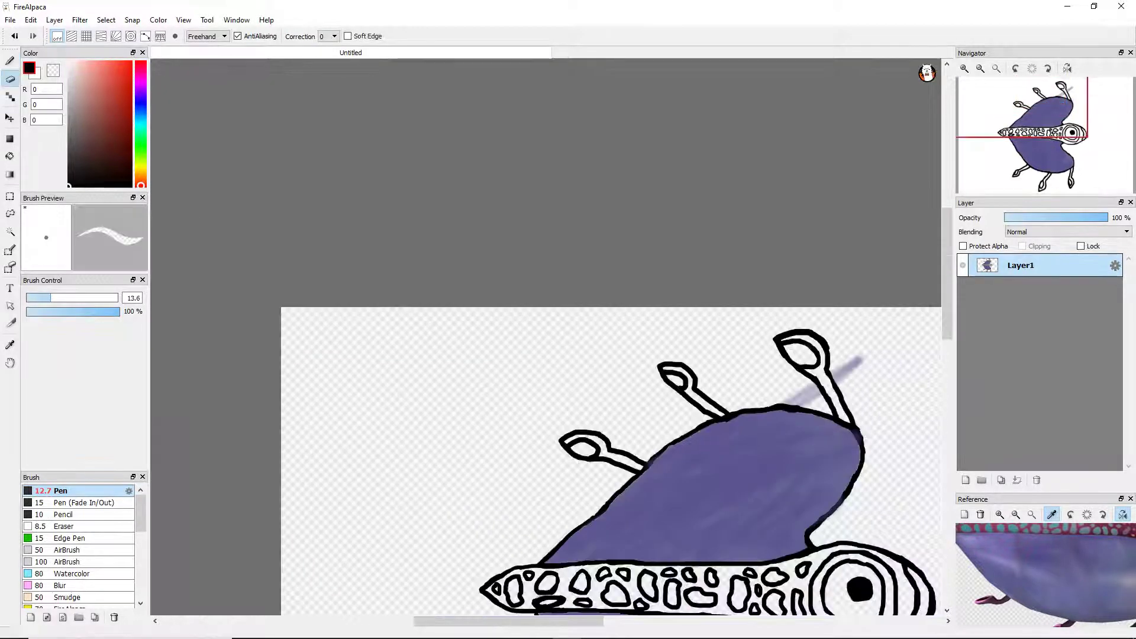
{"action": "scroll", "coordinate": [544, 337], "scroll_direction": "up", "scroll_amount": 4}
{"action": "left_click_drag", "start_coordinate": [639, 195], "coordinate": [728, 332]}
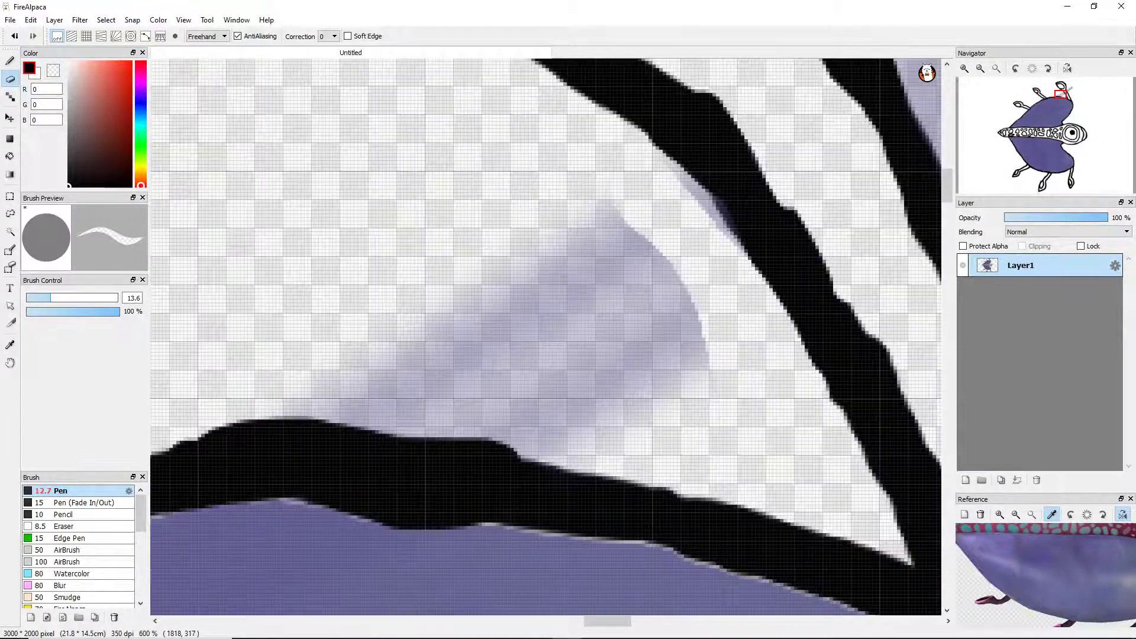
{"action": "mouse_move", "coordinate": [621, 195]}
{"action": "left_mouse_down"}
{"action": "mouse_move", "coordinate": [585, 242]}
{"action": "mouse_move", "coordinate": [295, 423]}
{"action": "mouse_move", "coordinate": [591, 456]}
{"action": "mouse_move", "coordinate": [438, 355]}
{"action": "mouse_move", "coordinate": [415, 385]}
{"action": "mouse_move", "coordinate": [520, 313]}
{"action": "mouse_move", "coordinate": [698, 384]}
{"action": "mouse_move", "coordinate": [651, 236]}
{"action": "left_mouse_up"}
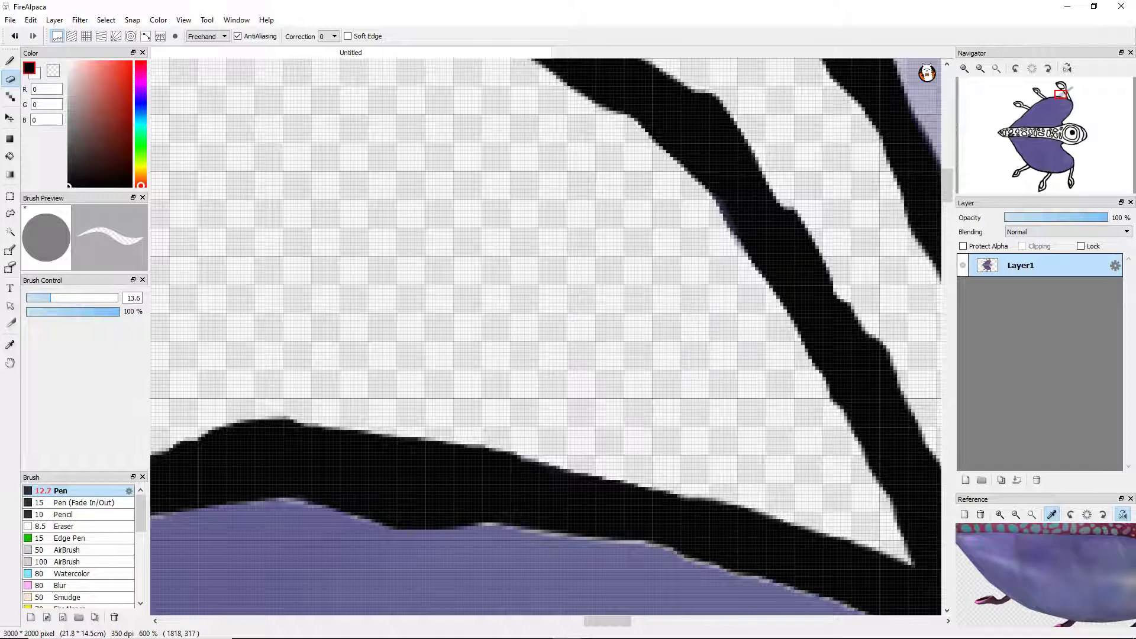
Erase the remaining purple streak on the outer right side of the rightmost upper leg.
{"action": "scroll", "coordinate": [544, 337], "scroll_direction": "up", "scroll_amount": 1}
{"action": "mouse_move", "coordinate": [710, 502]}
{"action": "left_mouse_down"}
{"action": "mouse_move", "coordinate": [828, 296]}
{"action": "mouse_move", "coordinate": [887, 236]}
{"action": "mouse_move", "coordinate": [923, 177]}
{"action": "mouse_move", "coordinate": [899, 236]}
{"action": "mouse_move", "coordinate": [893, 213]}
{"action": "left_mouse_up"}
{"action": "scroll", "coordinate": [923, 177], "scroll_direction": "down", "scroll_amount": 3}
{"action": "scroll", "coordinate": [911, 225], "scroll_direction": "up", "scroll_amount": 3}
{"action": "scroll", "coordinate": [893, 213], "scroll_direction": "down", "scroll_amount": 4}
{"action": "scroll", "coordinate": [575, 369], "scroll_direction": "down", "scroll_amount": 3}
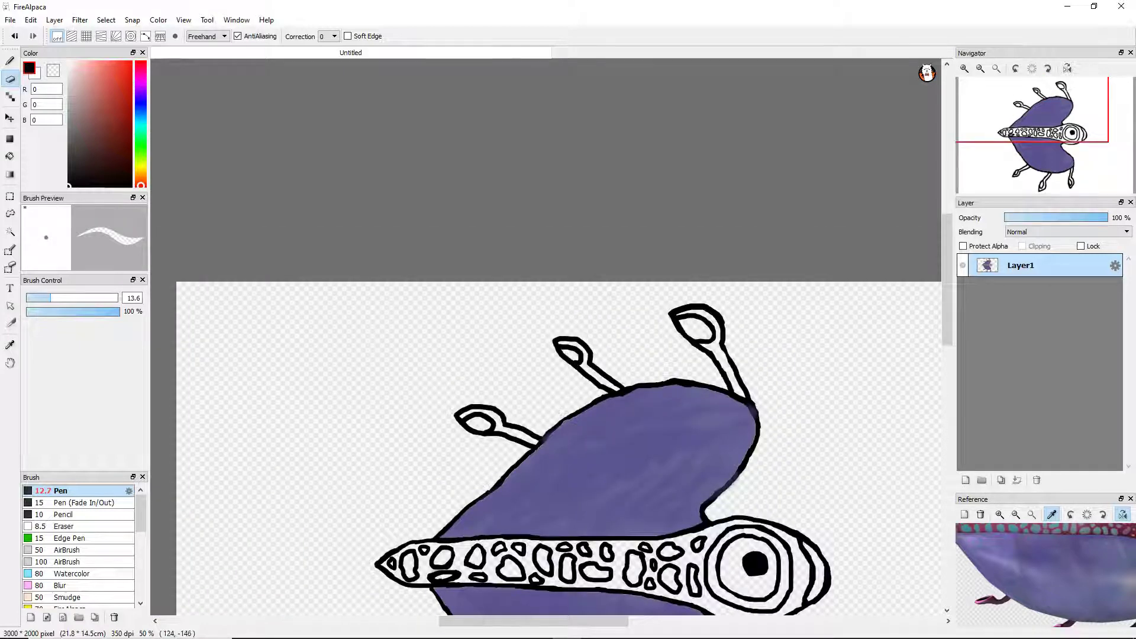
Retrace in black the tinted wing outline where the leftmost upper leg attaches.
{"action": "scroll", "coordinate": [530, 436], "scroll_direction": "up", "scroll_amount": 5}
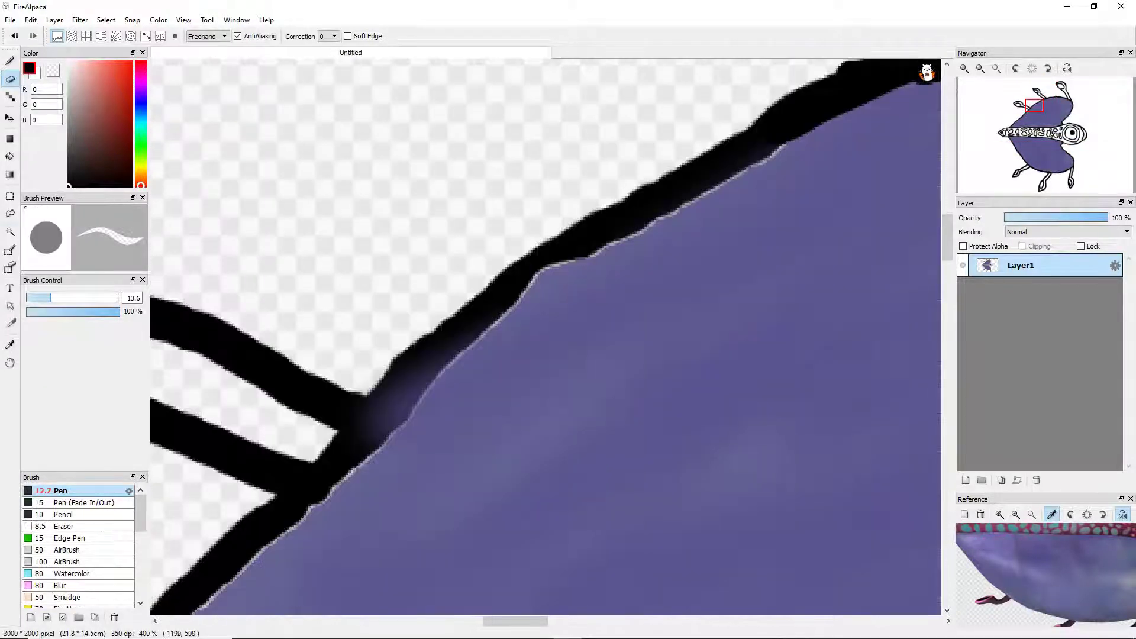
{"action": "key", "text": "b"}
{"action": "scroll", "coordinate": [461, 553], "scroll_direction": "up", "scroll_amount": 1}
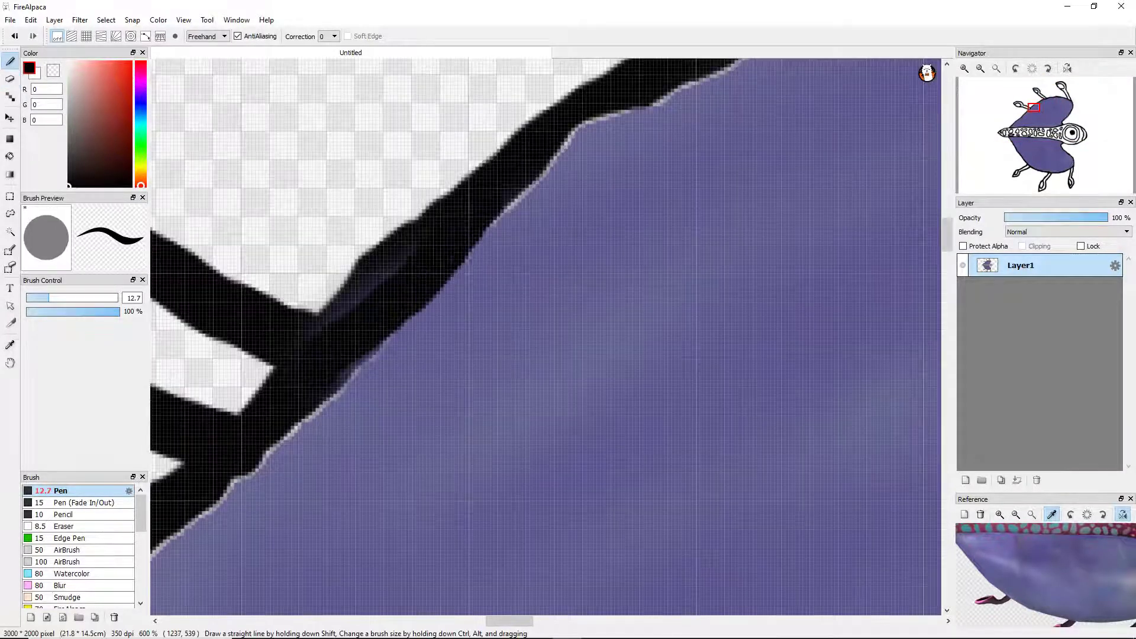
{"action": "left_click_drag", "start_coordinate": [331, 385], "coordinate": [521, 130]}
{"action": "key", "text": "ctrl+z"}
{"action": "left_click_drag", "start_coordinate": [521, 195], "coordinate": [414, 272]}
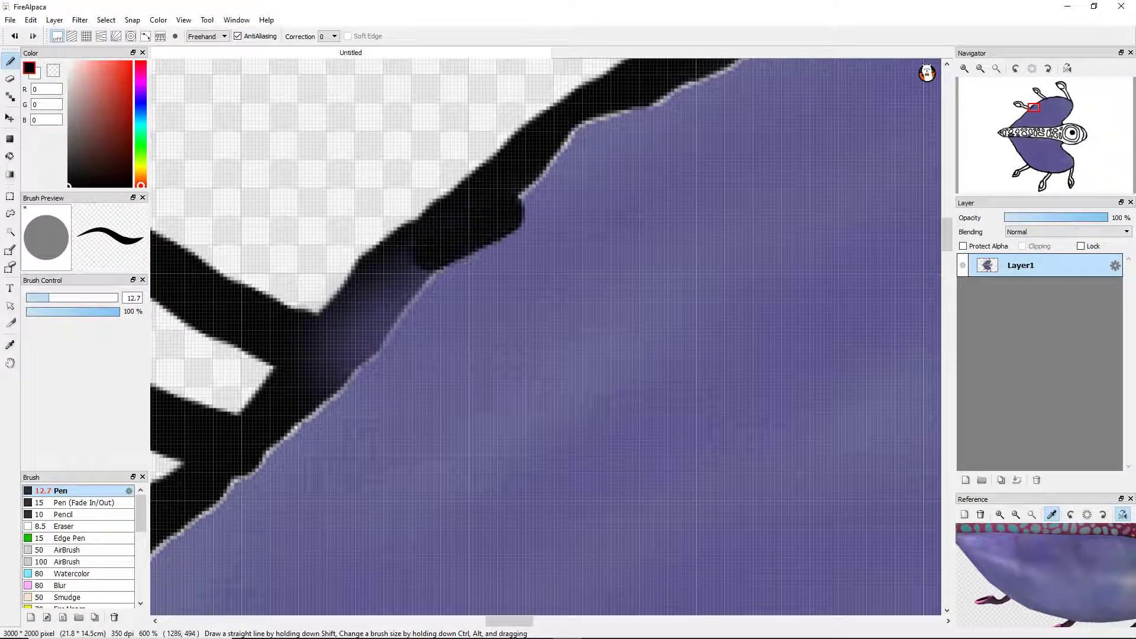
{"action": "key", "text": "ctrl+z"}
{"action": "left_click_drag", "start_coordinate": [337, 354], "coordinate": [473, 230]}
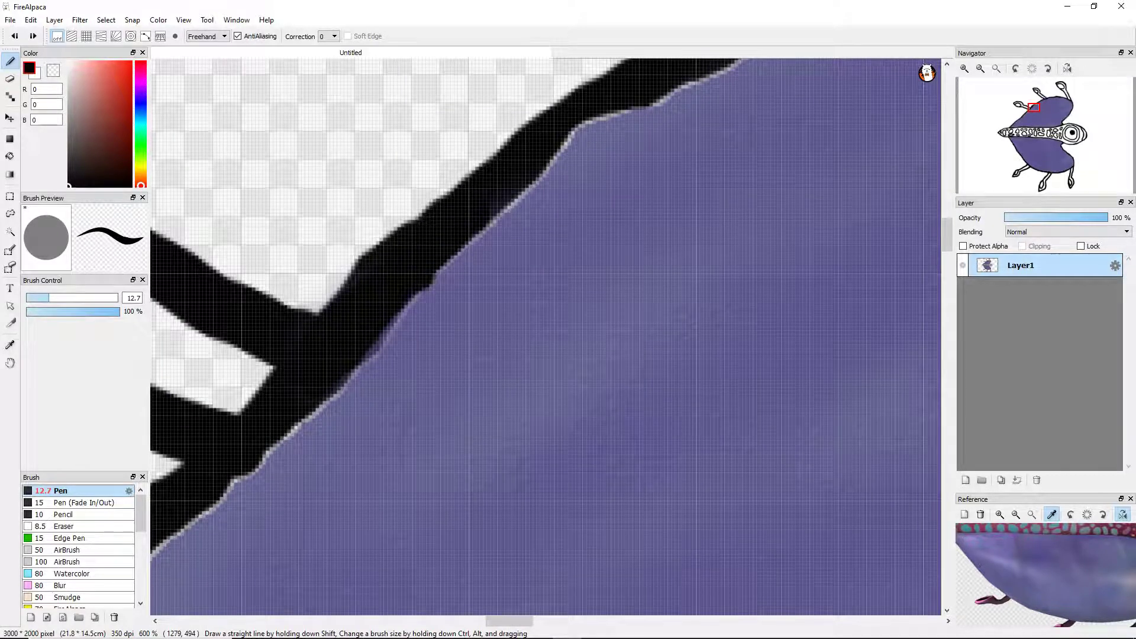
{"action": "scroll", "coordinate": [544, 337], "scroll_direction": "down", "scroll_amount": 3}
{"action": "scroll", "coordinate": [544, 337], "scroll_direction": "up", "scroll_amount": 5}
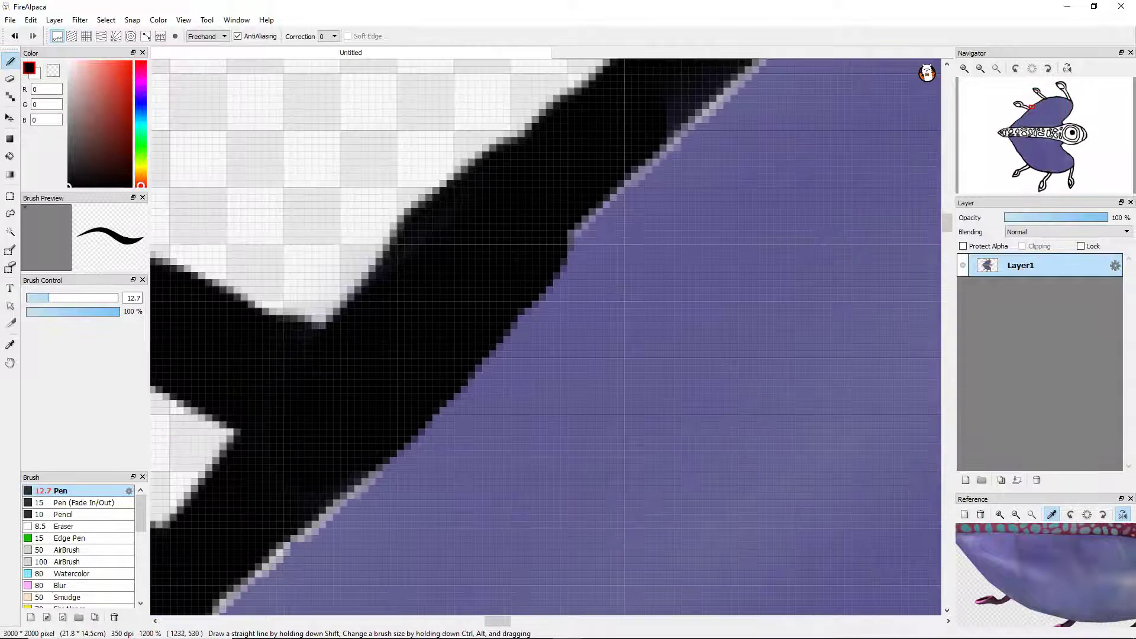
Retrace in black the tinted wing outline at and below the rightmost upper leg's base.
{"action": "scroll", "coordinate": [544, 337], "scroll_direction": "down", "scroll_amount": 5}
{"action": "scroll", "coordinate": [544, 337], "scroll_direction": "up", "scroll_amount": 2}
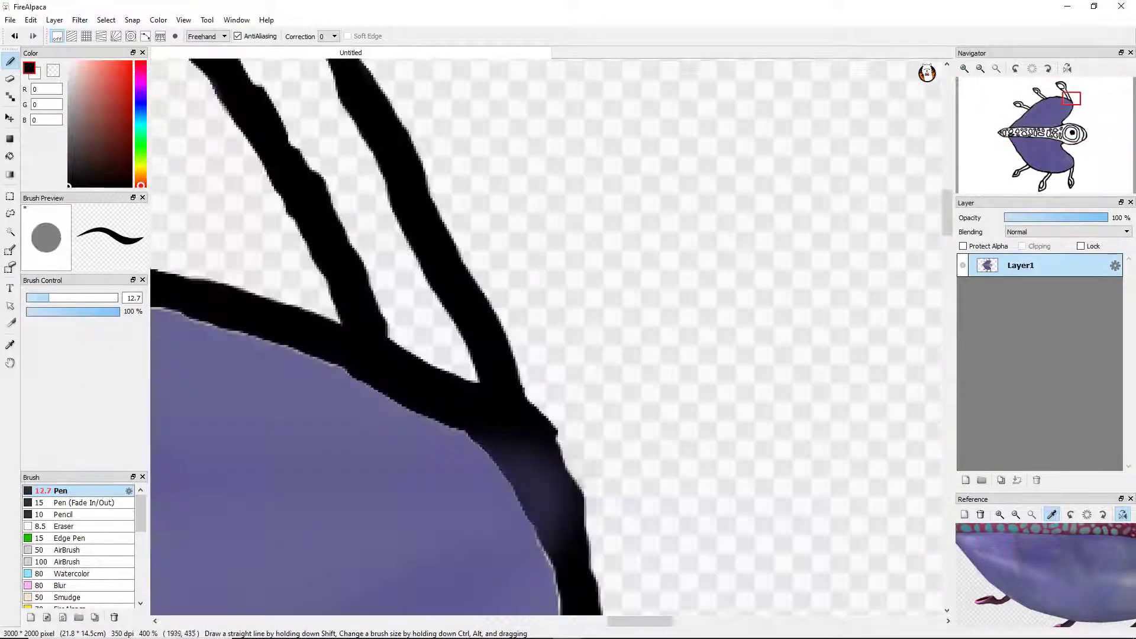
{"action": "scroll", "coordinate": [544, 337], "scroll_direction": "up", "scroll_amount": 1}
{"action": "left_click_drag", "start_coordinate": [503, 393], "coordinate": [601, 565]}
{"action": "left_click_drag", "start_coordinate": [420, 373], "coordinate": [541, 497]}
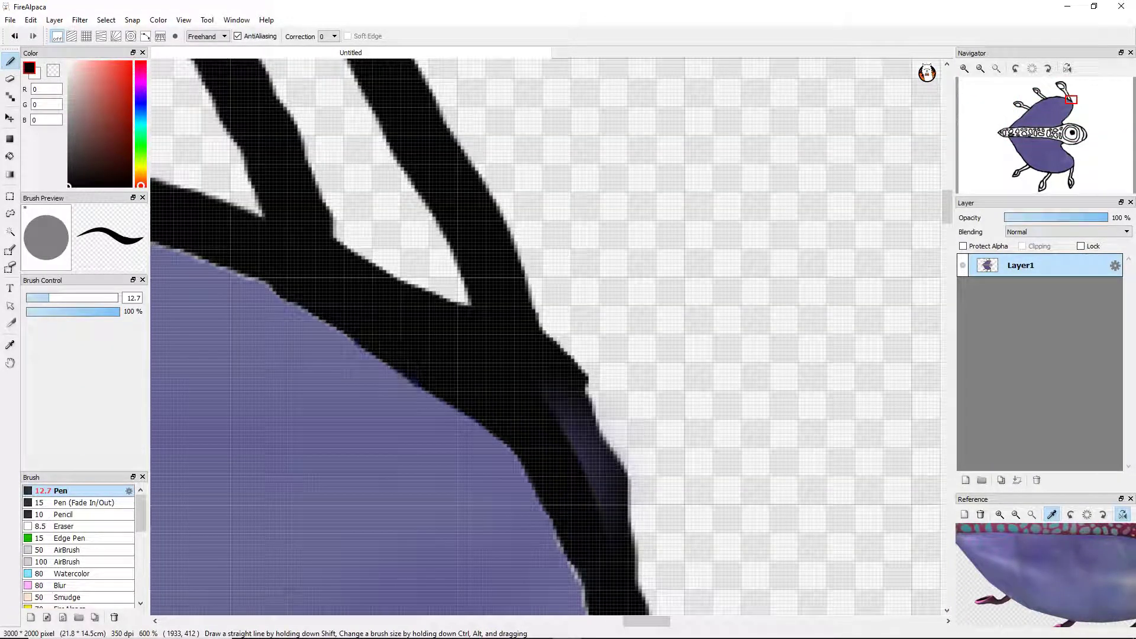
{"action": "key", "text": "ctrl+z"}
{"action": "left_click_drag", "start_coordinate": [515, 390], "coordinate": [591, 497]}
{"action": "mouse_move", "coordinate": [568, 402]}
{"action": "left_mouse_down"}
{"action": "mouse_move", "coordinate": [635, 520]}
{"action": "mouse_move", "coordinate": [641, 580]}
{"action": "left_mouse_up"}
{"action": "left_click_drag", "start_coordinate": [527, 455], "coordinate": [595, 585]}
{"action": "left_click_drag", "start_coordinate": [476, 385], "coordinate": [538, 485]}
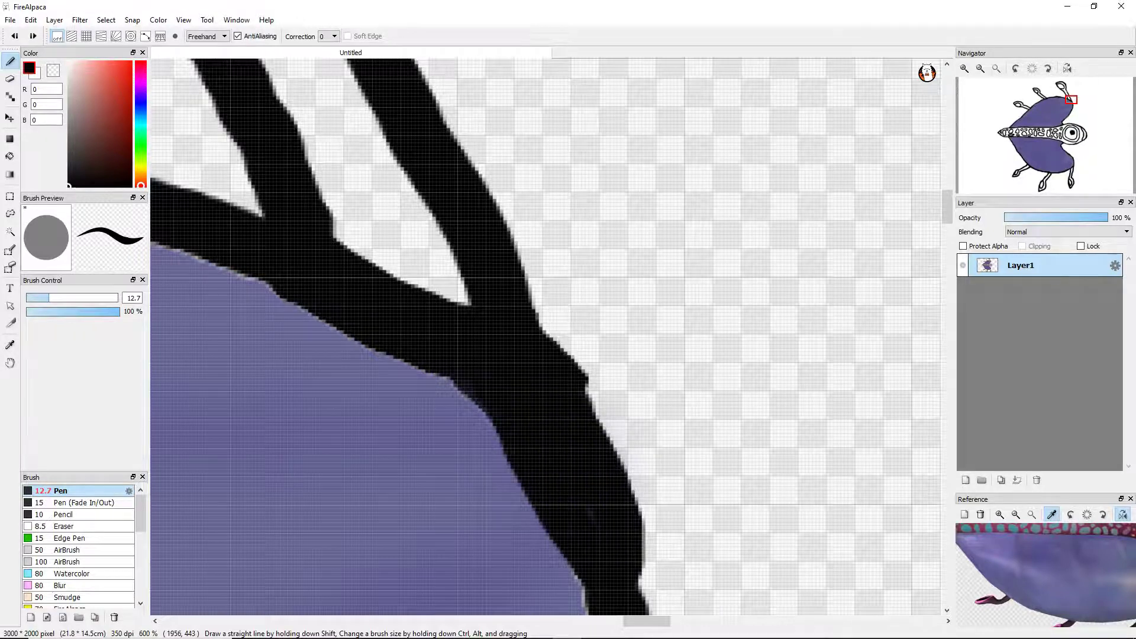
Retrace in black the upper wing's right edge running down toward the head.
{"action": "scroll", "coordinate": [544, 337], "scroll_direction": "down", "scroll_amount": 3}
{"action": "scroll", "coordinate": [307, 306], "scroll_direction": "down", "scroll_amount": 6}
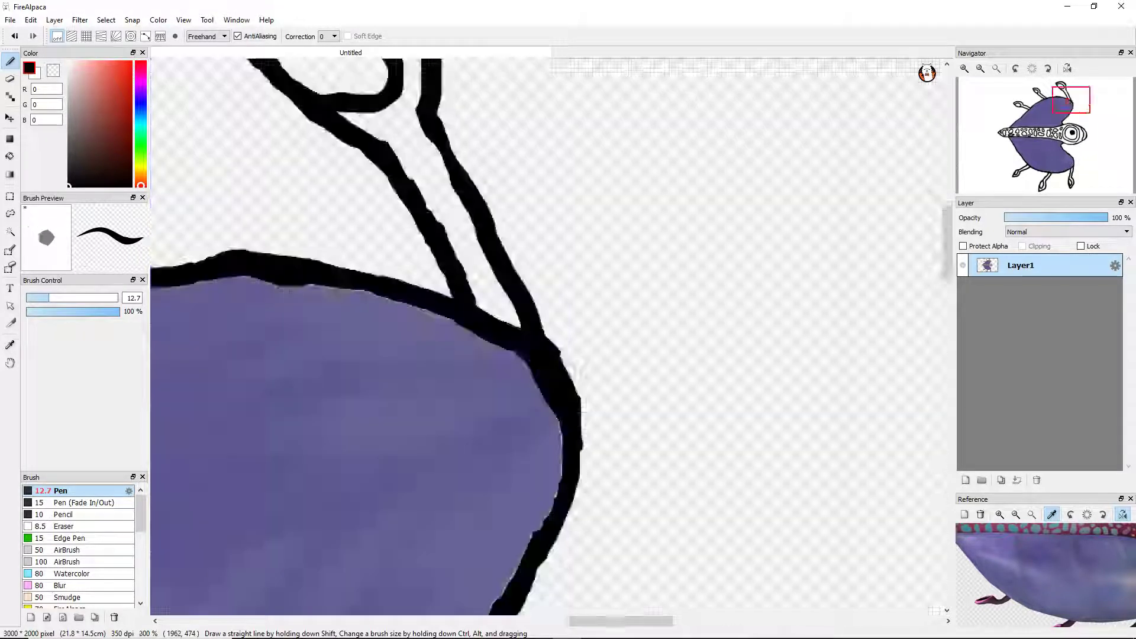
{"action": "scroll", "coordinate": [478, 530], "scroll_direction": "up", "scroll_amount": 3}
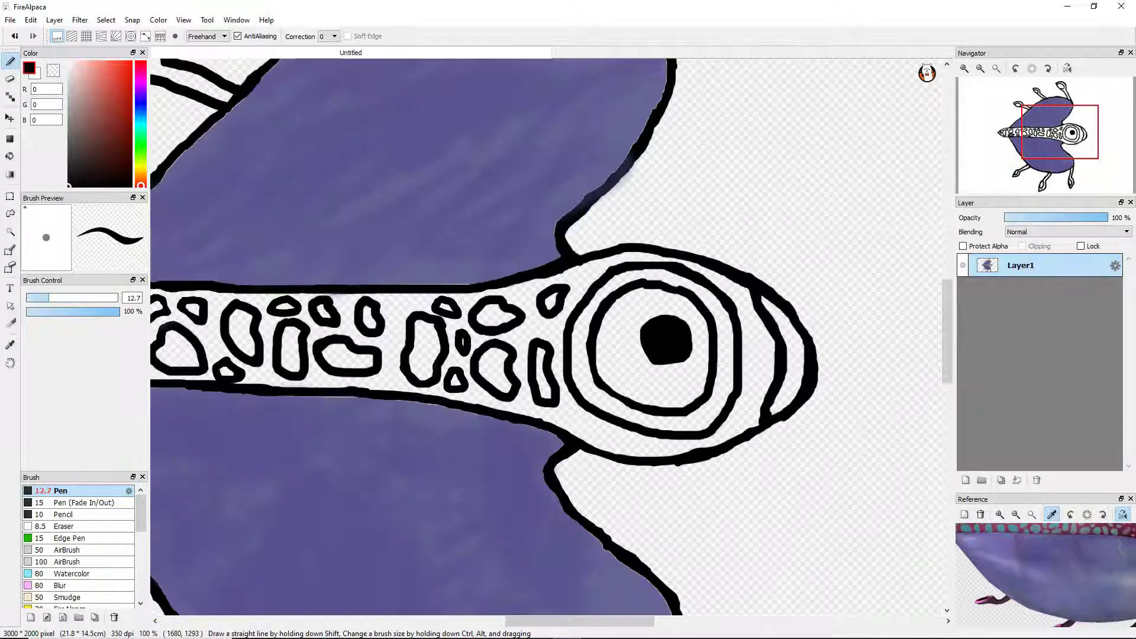
{"action": "scroll", "coordinate": [547, 337], "scroll_direction": "up", "scroll_amount": 2}
{"action": "mouse_move", "coordinate": [556, 319]}
{"action": "left_mouse_down"}
{"action": "mouse_move", "coordinate": [444, 452]}
{"action": "mouse_move", "coordinate": [344, 525]}
{"action": "left_mouse_up"}
{"action": "key", "text": "ctrl+z"}
{"action": "mouse_move", "coordinate": [575, 335]}
{"action": "left_mouse_down"}
{"action": "mouse_move", "coordinate": [417, 476]}
{"action": "mouse_move", "coordinate": [550, 384]}
{"action": "mouse_move", "coordinate": [822, 142]}
{"action": "mouse_move", "coordinate": [491, 609]}
{"action": "left_mouse_up"}
{"action": "scroll", "coordinate": [548, 337], "scroll_direction": "up", "scroll_amount": 1}
{"action": "left_click_drag", "start_coordinate": [811, 172], "coordinate": [923, 71]}
{"action": "scroll", "coordinate": [768, 237], "scroll_direction": "up", "scroll_amount": 1}
{"action": "left_click_drag", "start_coordinate": [710, 266], "coordinate": [852, 124]}
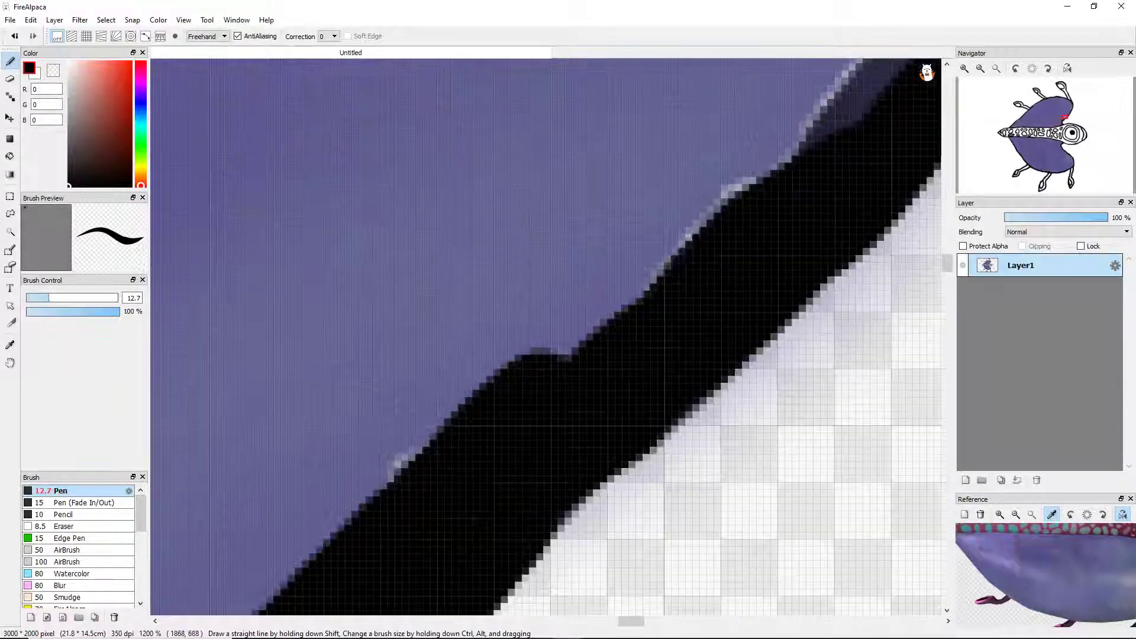
{"action": "scroll", "coordinate": [769, 237], "scroll_direction": "up", "scroll_amount": 1}
{"action": "left_click_drag", "start_coordinate": [609, 450], "coordinate": [804, 216]}
{"action": "scroll", "coordinate": [544, 337], "scroll_direction": "down", "scroll_amount": 6}
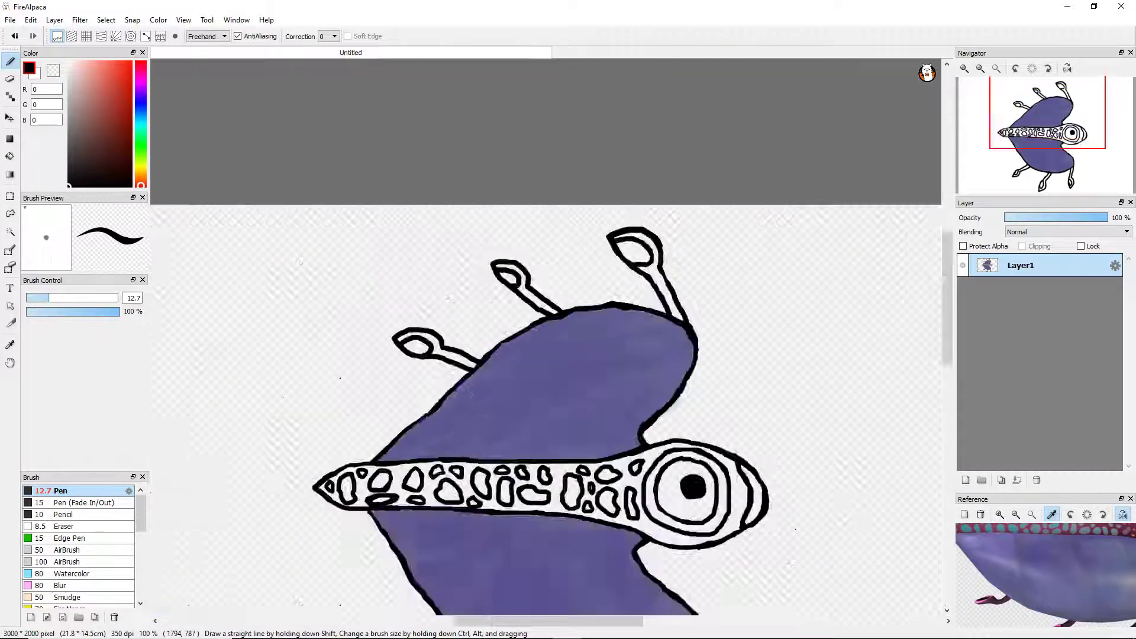
Sample the dark maroon (R 78, G 47, B 68) from the reference image's leg and bucket-fill the three lower legs with it.
{"action": "scroll", "coordinate": [651, 473], "scroll_direction": "up", "scroll_amount": 3}
{"action": "scroll", "coordinate": [793, 295], "scroll_direction": "down", "scroll_amount": 4}
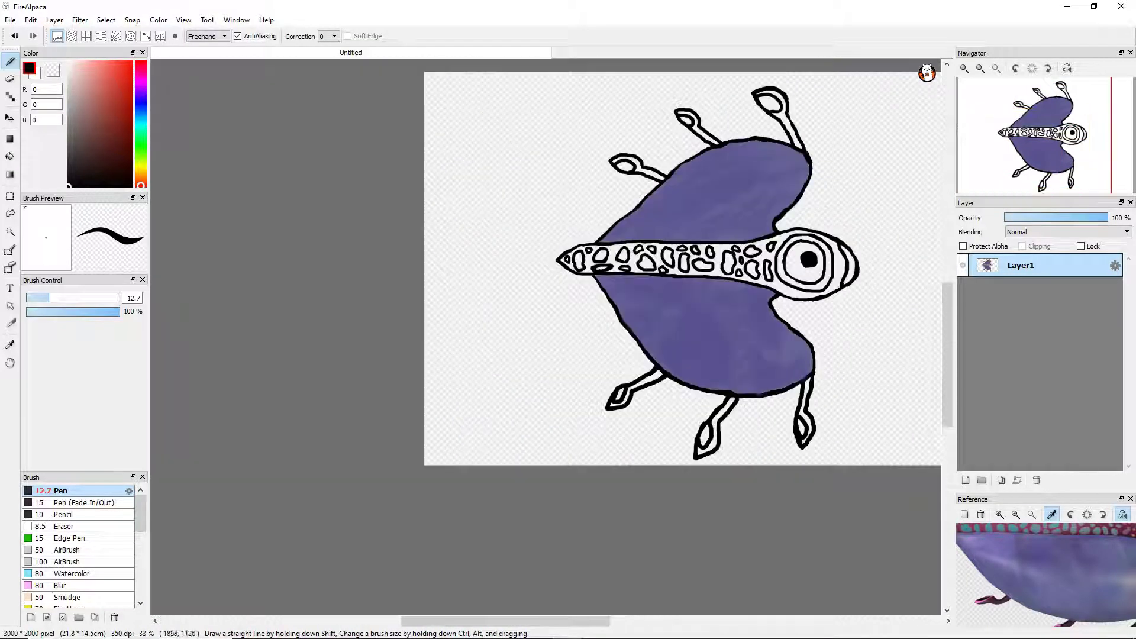
{"action": "scroll", "coordinate": [1045, 574], "scroll_direction": "up", "scroll_amount": 3}
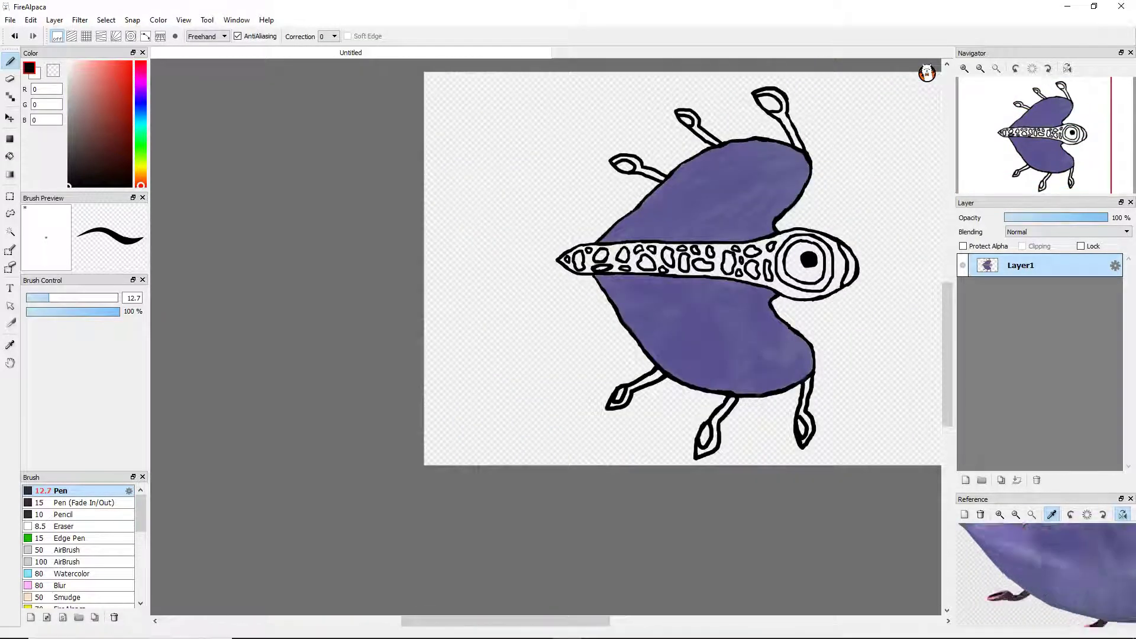
{"action": "left_click", "coordinate": [988, 597]}
{"action": "left_click", "coordinate": [10, 156]}
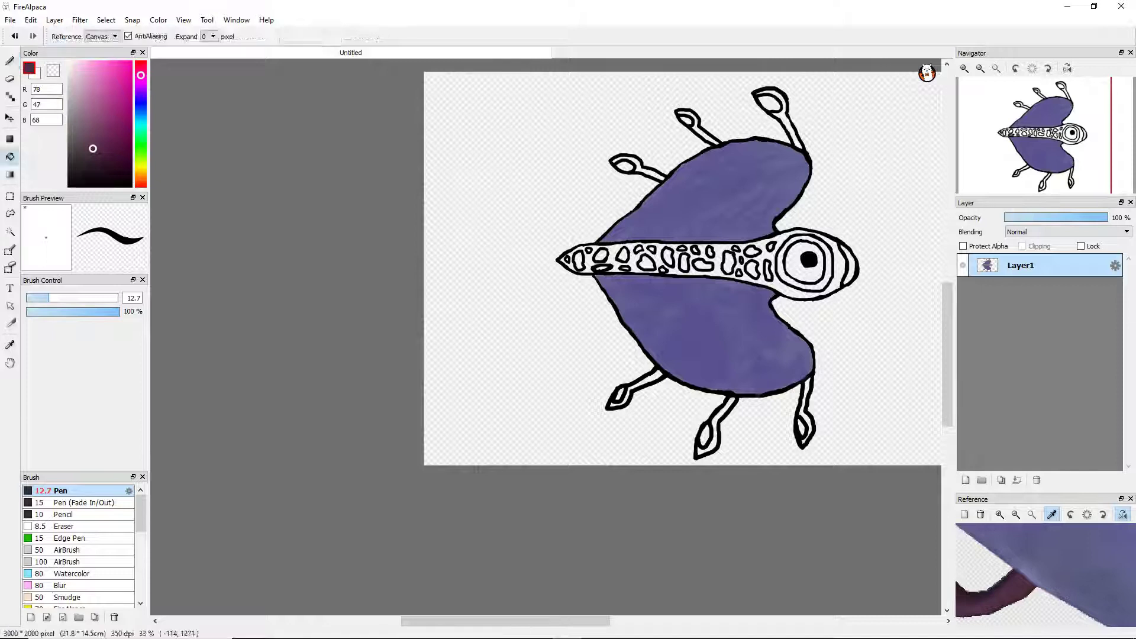
{"action": "scroll", "coordinate": [651, 408], "scroll_direction": "up", "scroll_amount": 4}
{"action": "left_click", "coordinate": [644, 237]}
{"action": "key", "text": "ctrl+z"}
{"action": "left_click", "coordinate": [624, 260]}
{"action": "scroll", "coordinate": [680, 213], "scroll_direction": "up", "scroll_amount": 4}
{"action": "scroll", "coordinate": [550, 293], "scroll_direction": "down", "scroll_amount": 6}
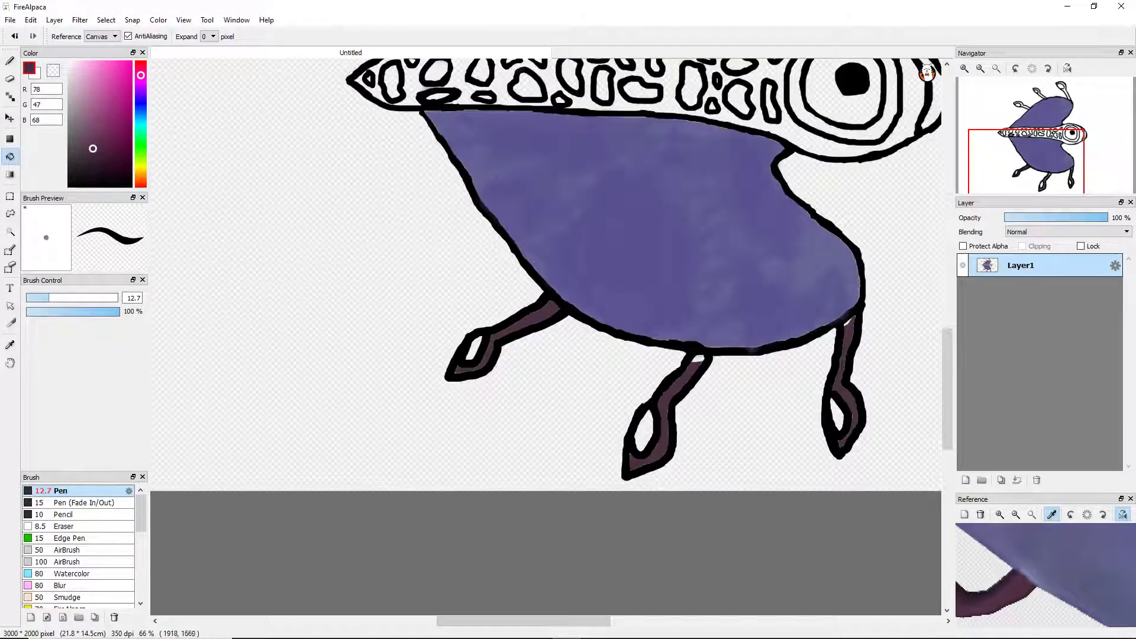
Paint the unfilled gaps at the tops of the middle and rightmost lower legs maroon with the Pen.
{"action": "scroll", "coordinate": [695, 361], "scroll_direction": "up", "scroll_amount": 7}
{"action": "key", "text": "b"}
{"action": "mouse_move", "coordinate": [651, 370]}
{"action": "left_mouse_down"}
{"action": "mouse_move", "coordinate": [725, 310]}
{"action": "mouse_move", "coordinate": [769, 323]}
{"action": "left_mouse_up"}
{"action": "left_click_drag", "start_coordinate": [751, 362], "coordinate": [814, 308]}
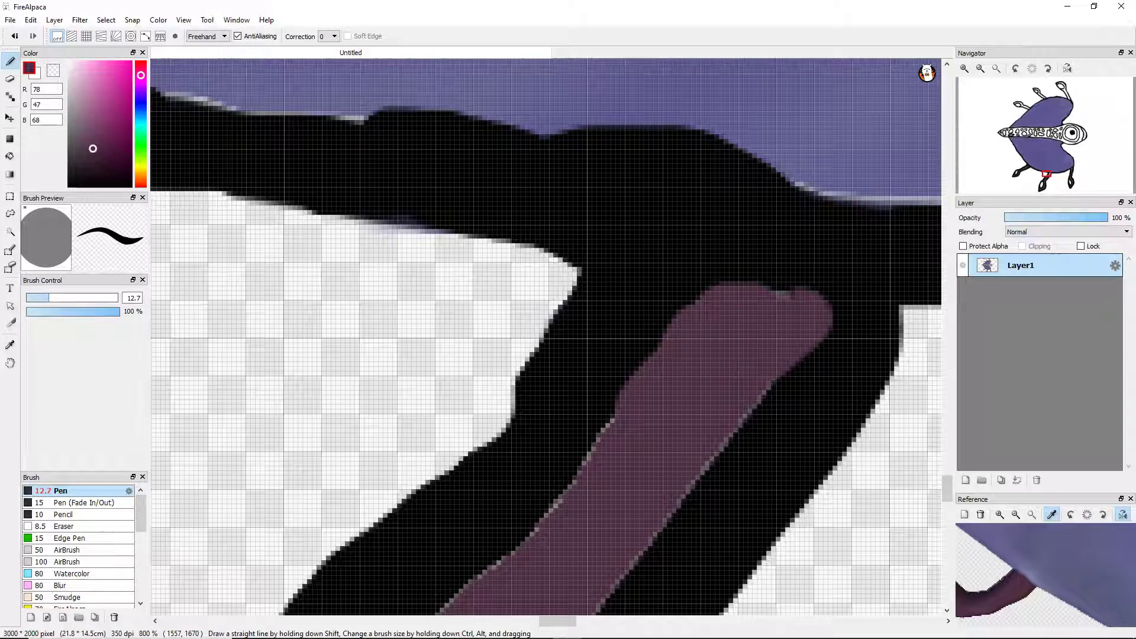
{"action": "scroll", "coordinate": [667, 407], "scroll_direction": "down", "scroll_amount": 6}
Sample black from the outline and retrace the tinted lower wing edge between the middle and rightmost lower legs.
{"action": "scroll", "coordinate": [798, 325], "scroll_direction": "up", "scroll_amount": 4}
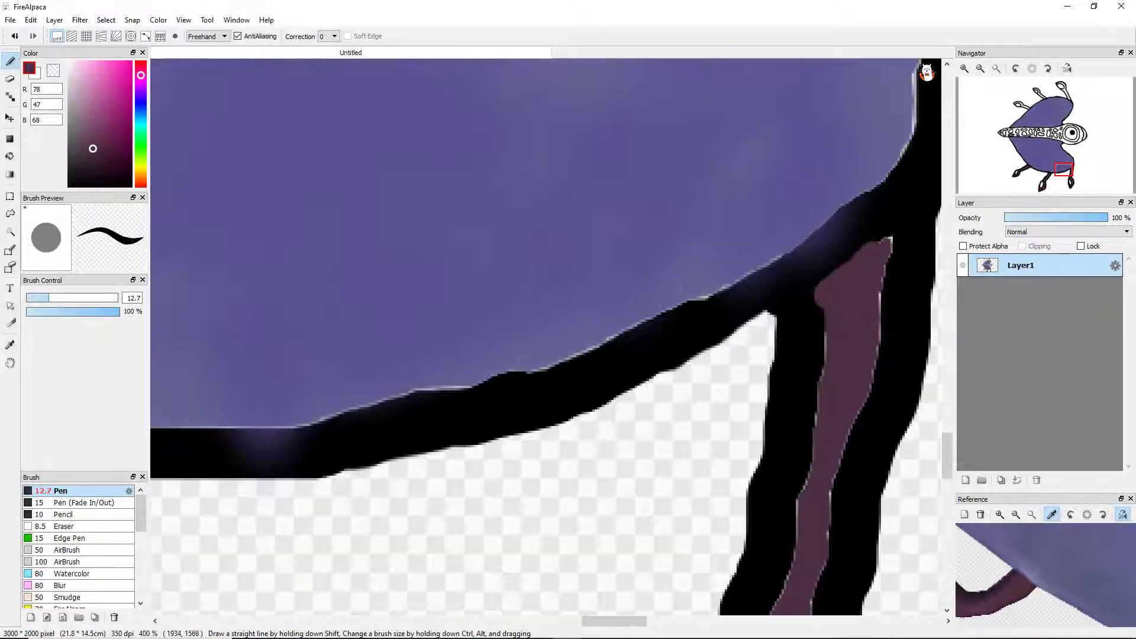
{"action": "left_click", "coordinate": [769, 266], "text": "alt"}
{"action": "scroll", "coordinate": [754, 246], "scroll_direction": "up", "scroll_amount": 1}
{"action": "left_click_drag", "start_coordinate": [793, 257], "coordinate": [801, 273]}
{"action": "mouse_move", "coordinate": [881, 159]}
{"action": "left_mouse_down"}
{"action": "mouse_move", "coordinate": [781, 249]}
{"action": "mouse_move", "coordinate": [680, 310]}
{"action": "left_mouse_up"}
{"action": "scroll", "coordinate": [545, 336], "scroll_direction": "down", "scroll_amount": 1}
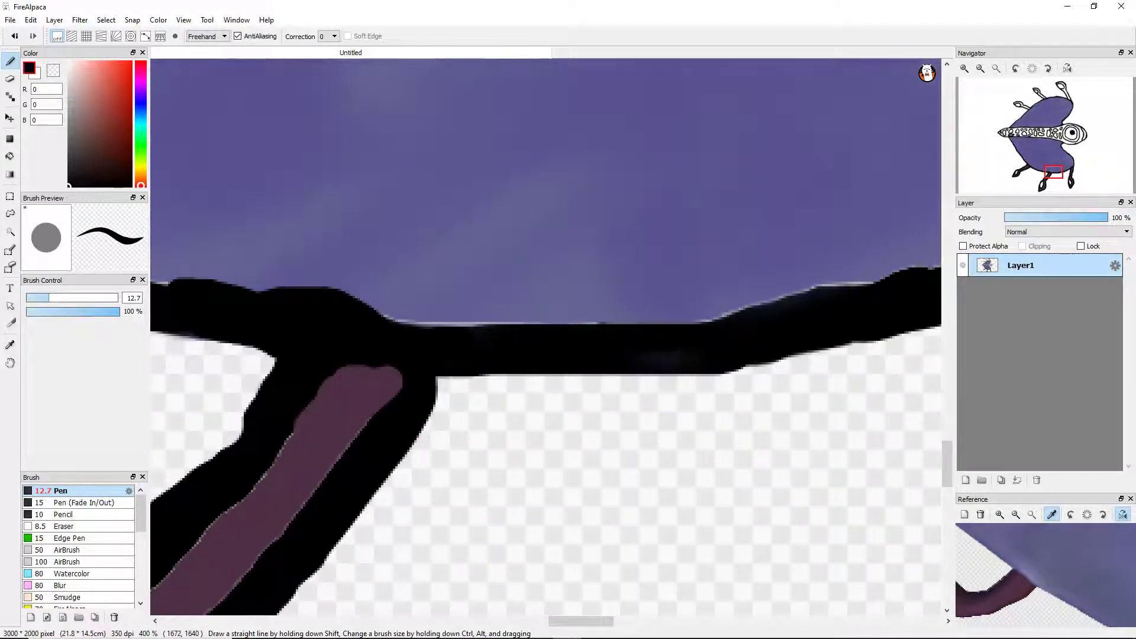
{"action": "scroll", "coordinate": [504, 303], "scroll_direction": "down", "scroll_amount": 7}
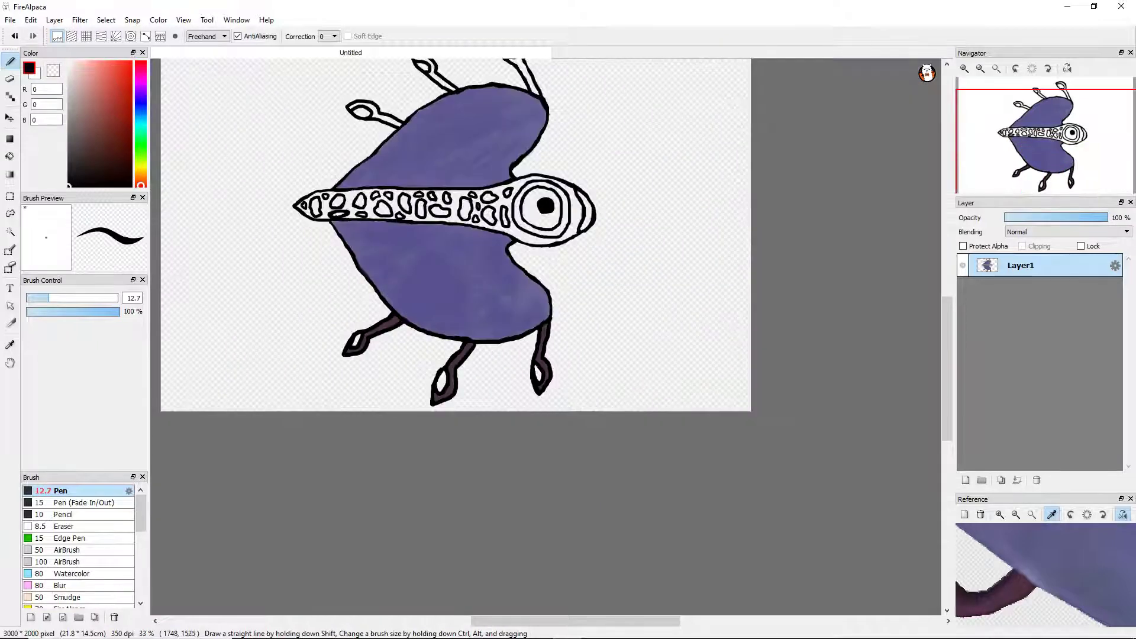
Bucket-fill the three upper legs with the dark maroon (R 78, G 47, B 68).
{"action": "scroll", "coordinate": [480, 355], "scroll_direction": "up", "scroll_amount": 4}
{"action": "scroll", "coordinate": [546, 307], "scroll_direction": "down", "scroll_amount": 4}
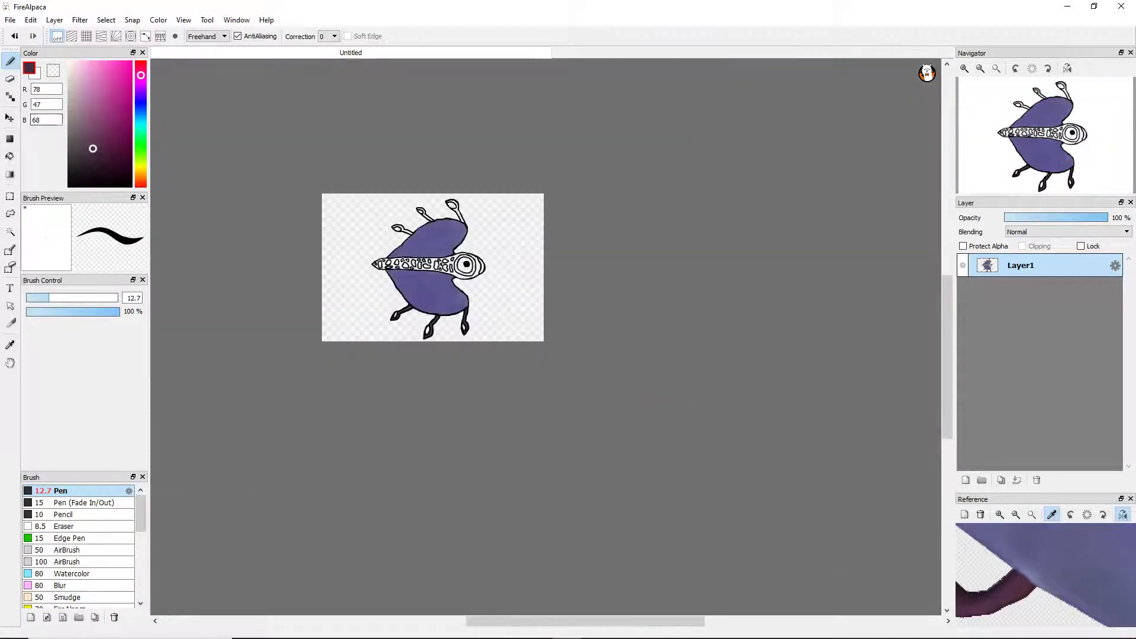
{"action": "key", "text": "g"}
{"action": "scroll", "coordinate": [545, 336], "scroll_direction": "up", "scroll_amount": 3}
{"action": "left_click", "coordinate": [453, 249]}
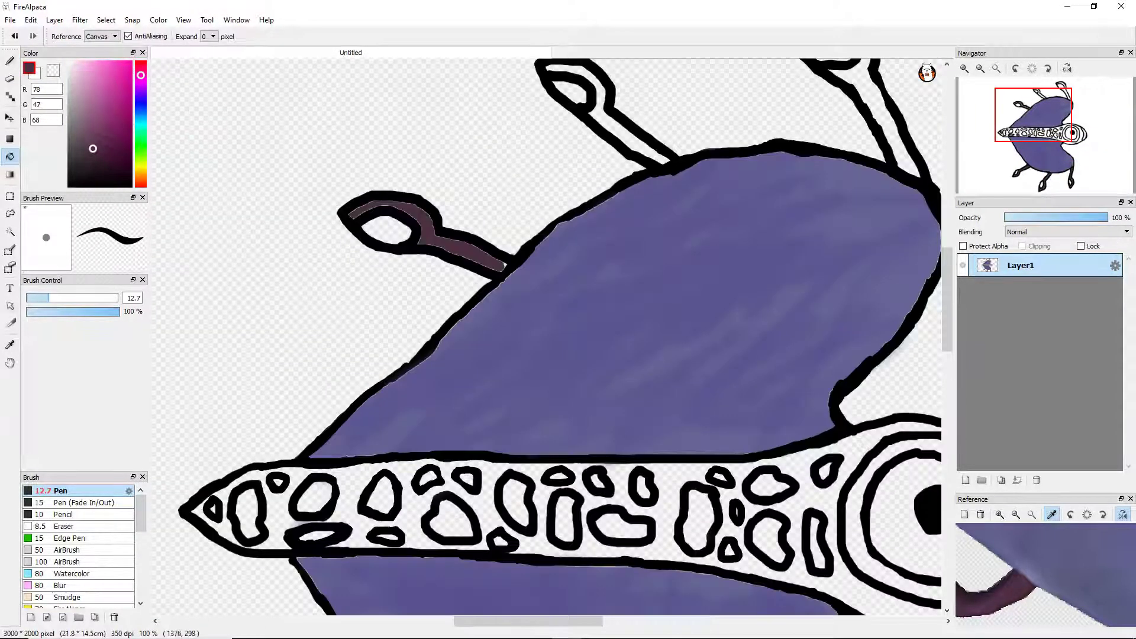
{"action": "left_click", "coordinate": [875, 119]}
Paint over the unfilled specks inside the rightmost upper leg with the maroon Pen.
{"action": "scroll", "coordinate": [828, 130], "scroll_direction": "up", "scroll_amount": 5}
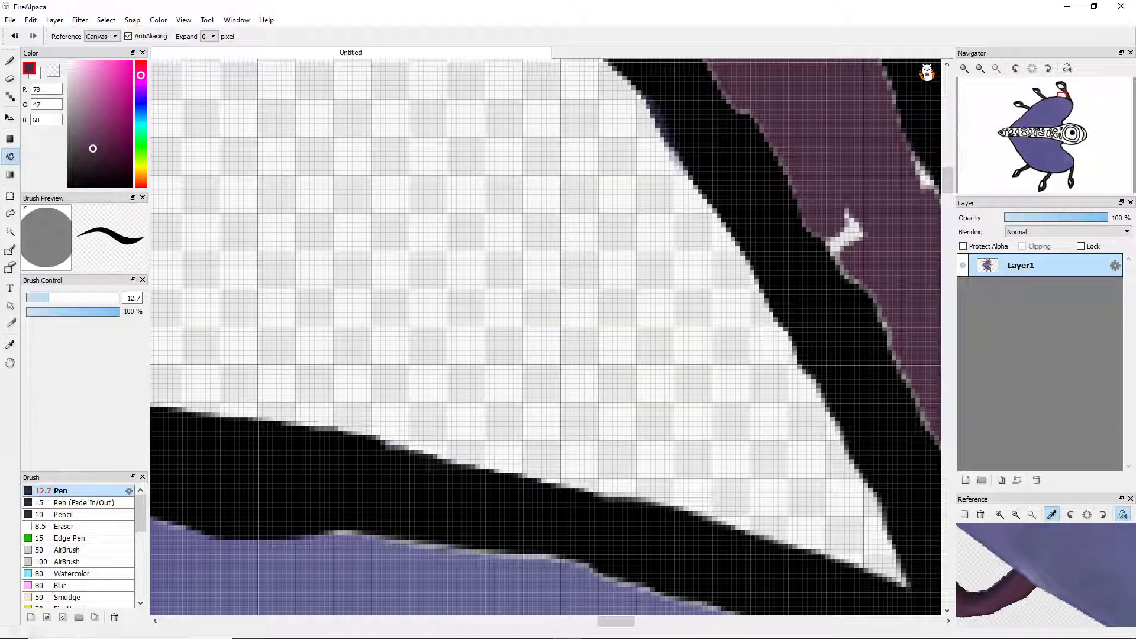
{"action": "key", "text": "e"}
{"action": "mouse_move", "coordinate": [846, 211]}
{"action": "left_mouse_down"}
{"action": "mouse_move", "coordinate": [841, 177]}
{"action": "mouse_move", "coordinate": [851, 249]}
{"action": "mouse_move", "coordinate": [922, 177]}
{"action": "mouse_move", "coordinate": [858, 284]}
{"action": "left_mouse_up"}
{"action": "key", "text": "b"}
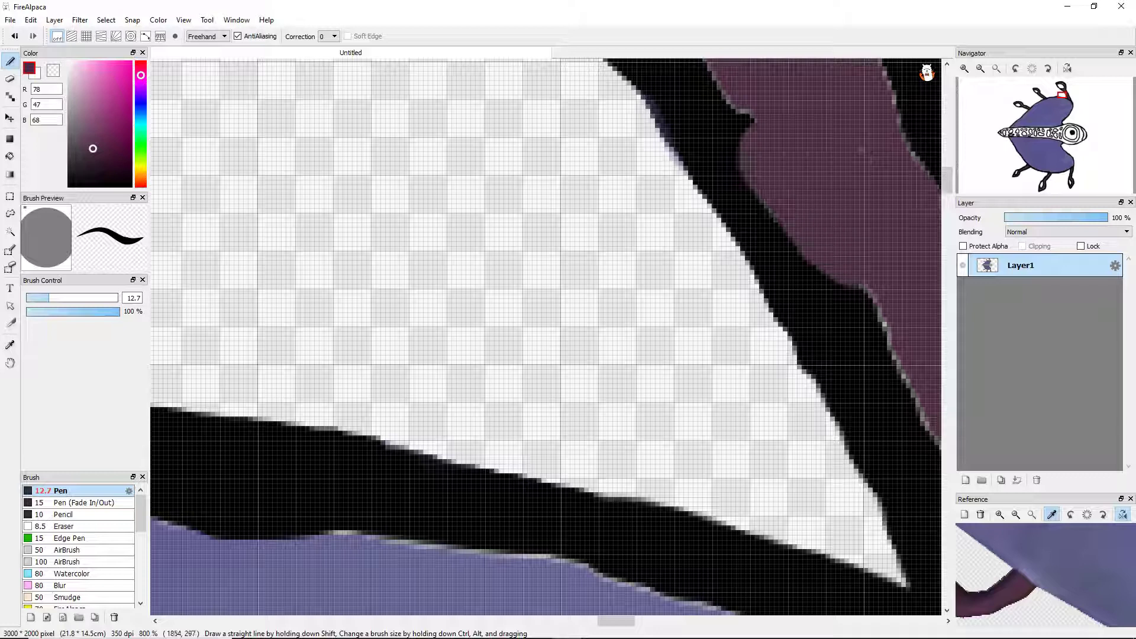
Undo the last three maroon Pen strokes on the rightmost upper leg.
{"action": "key", "text": "ctrl+z"}
{"action": "key", "text": "ctrl+z"}
{"action": "key", "text": "ctrl+z"}
{"action": "scroll", "coordinate": [885, 207], "scroll_direction": "down", "scroll_amount": 3}
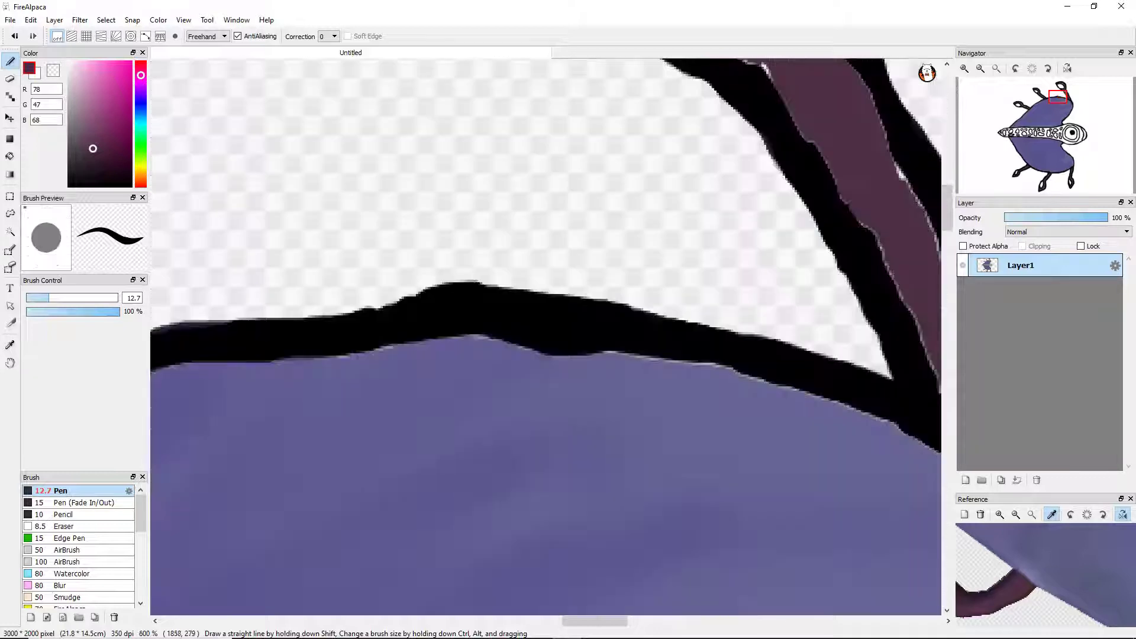
Examine the maroon fills and outlines of the three upper legs and the pink-edged foot in the reference image.
{"action": "scroll", "coordinate": [884, 207], "scroll_direction": "up", "scroll_amount": 2}
{"action": "scroll", "coordinate": [680, 482], "scroll_direction": "up", "scroll_amount": 3}
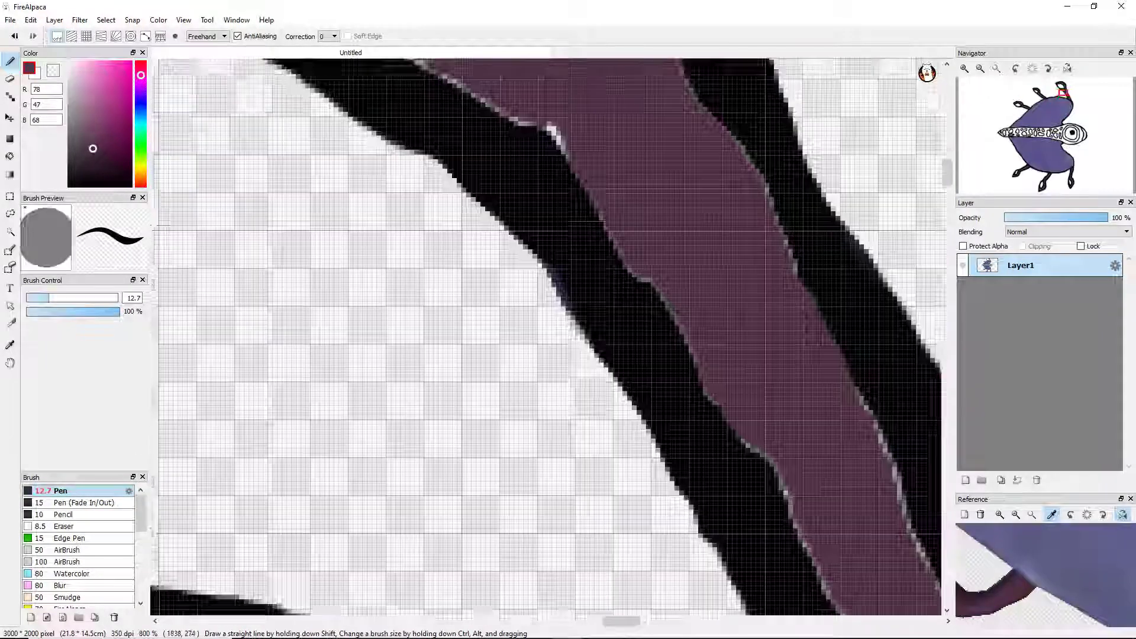
{"action": "scroll", "coordinate": [681, 482], "scroll_direction": "down", "scroll_amount": 3}
{"action": "scroll", "coordinate": [497, 390], "scroll_direction": "down", "scroll_amount": 1}
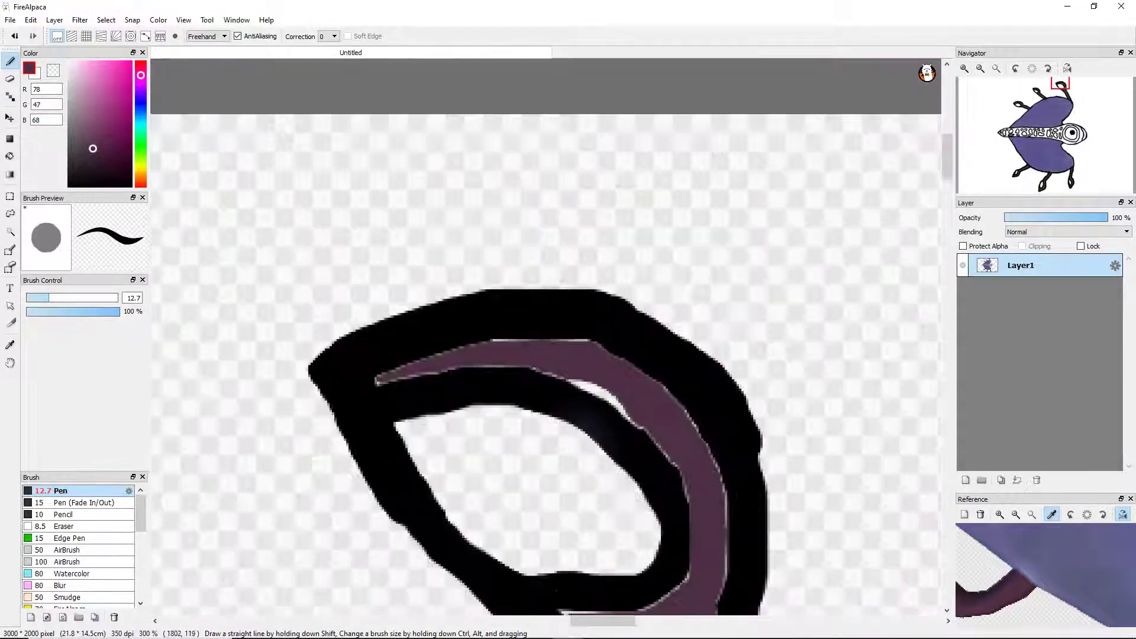
{"action": "scroll", "coordinate": [497, 391], "scroll_direction": "up", "scroll_amount": 3}
{"action": "scroll", "coordinate": [497, 391], "scroll_direction": "down", "scroll_amount": 6}
{"action": "scroll", "coordinate": [384, 438], "scroll_direction": "up", "scroll_amount": 6}
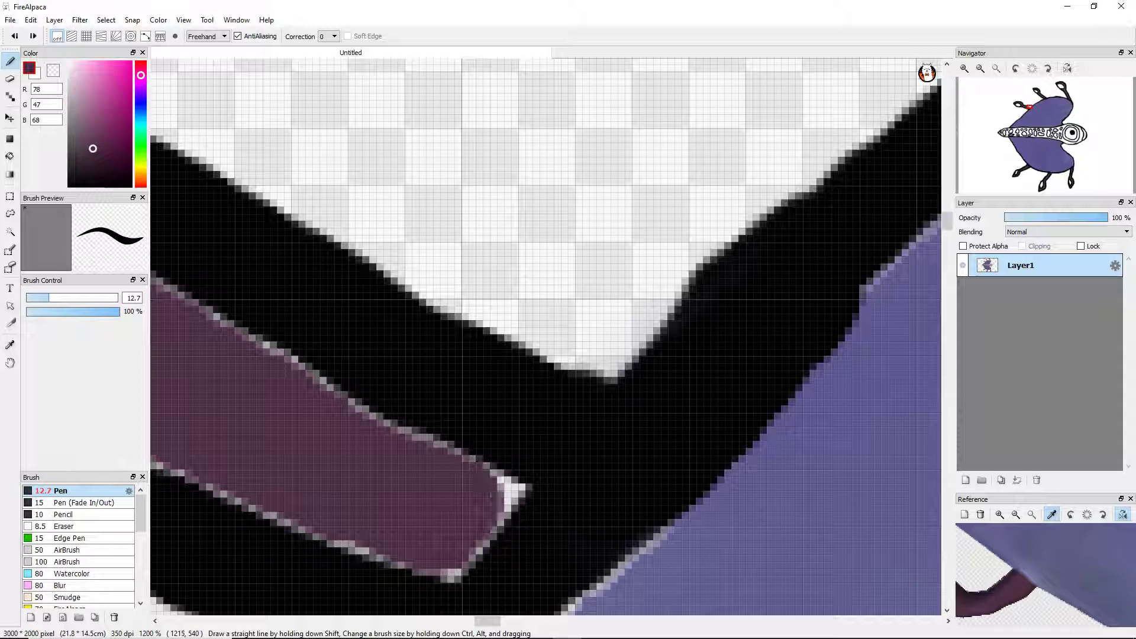
{"action": "scroll", "coordinate": [608, 523], "scroll_direction": "down", "scroll_amount": 8}
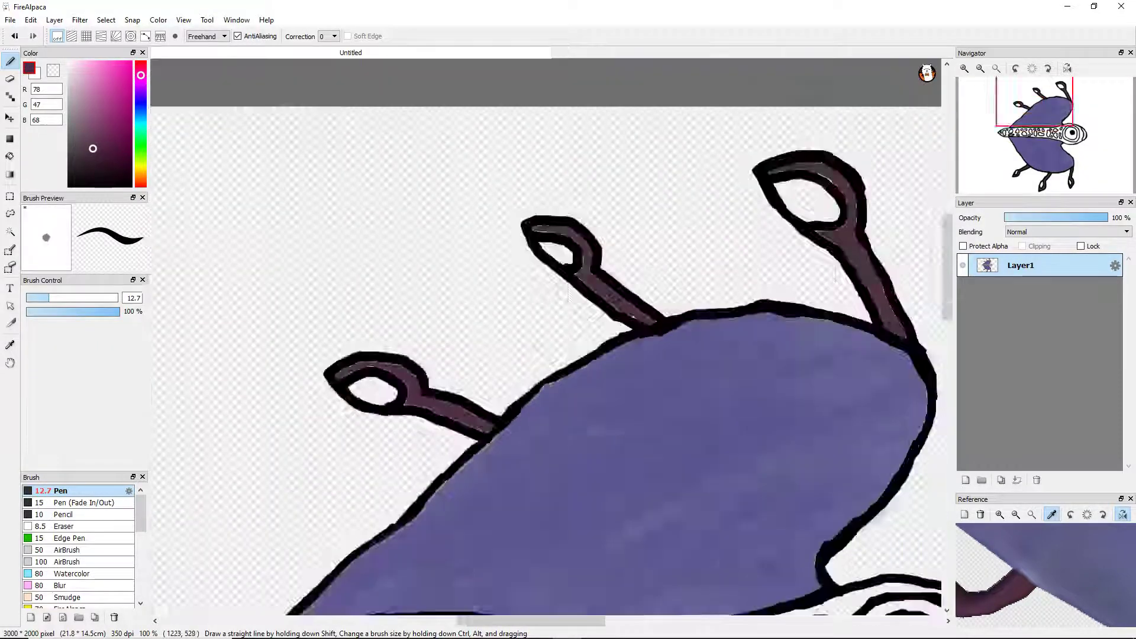
{"action": "left_click", "coordinate": [1015, 514]}
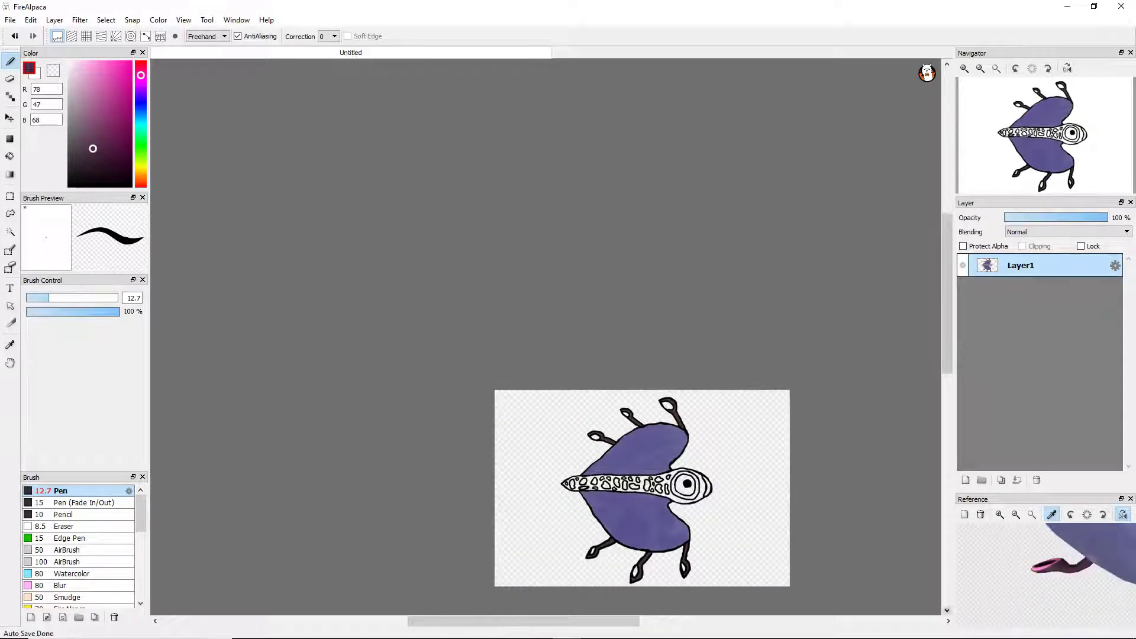
{"action": "left_click", "coordinate": [1015, 514]}
{"action": "scroll", "coordinate": [1052, 561], "scroll_direction": "up", "scroll_amount": 2}
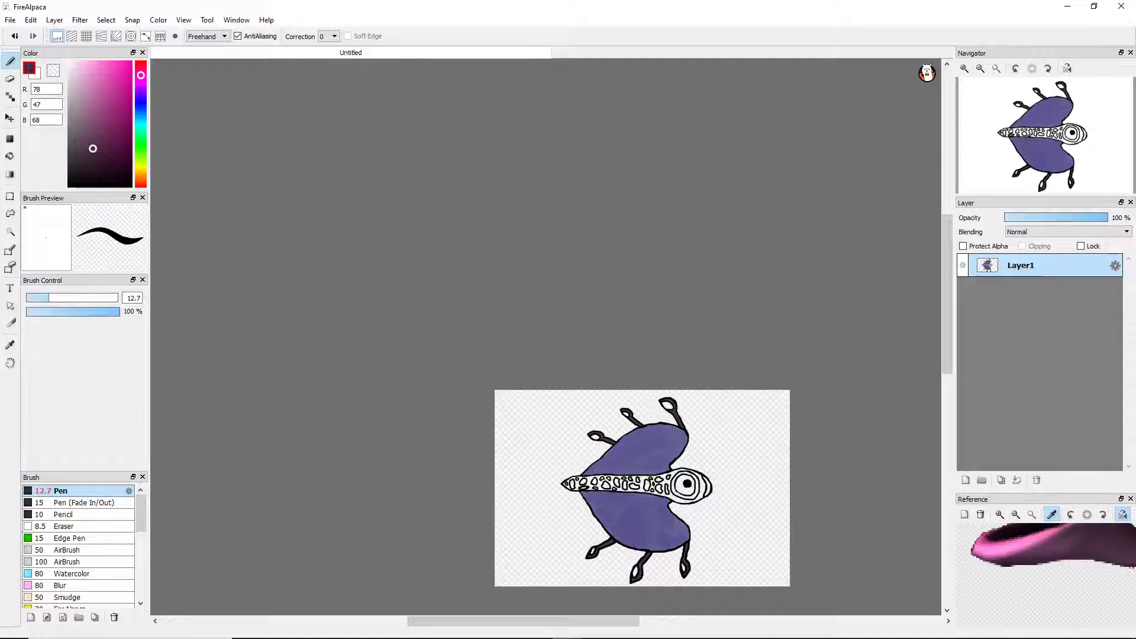
{"action": "scroll", "coordinate": [601, 447], "scroll_direction": "up", "scroll_amount": 8}
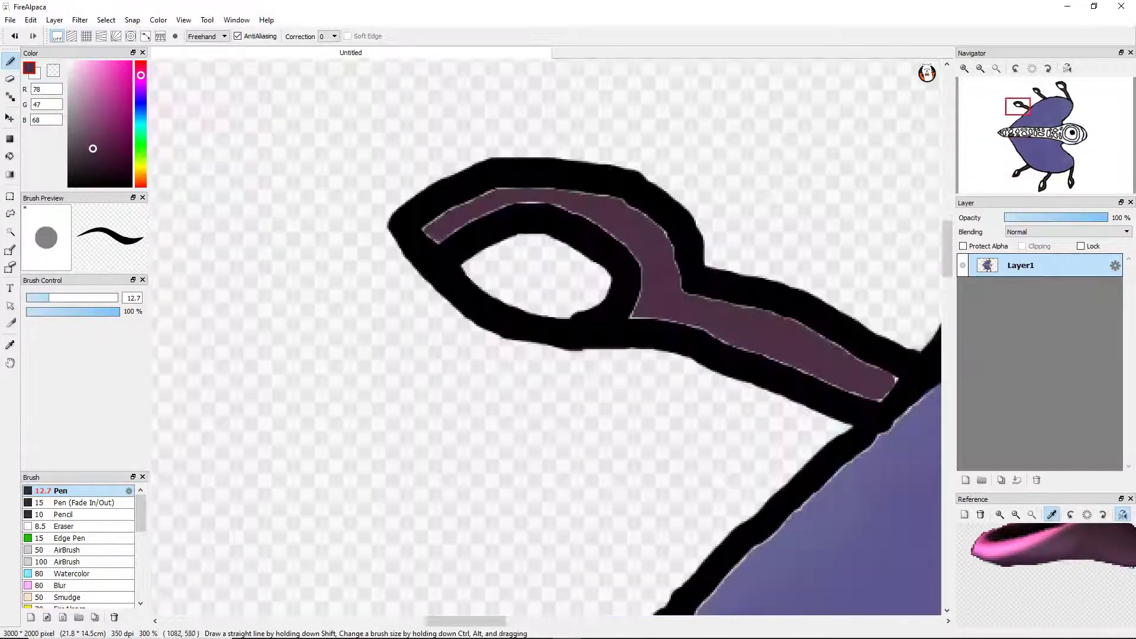
Sample black from the outline and try a thick 12.7 Pen line across the joint of the leftmost upper leg.
{"action": "left_click", "coordinate": [676, 331], "text": "alt"}
{"action": "scroll", "coordinate": [676, 332], "scroll_direction": "up", "scroll_amount": 3}
{"action": "left_click_drag", "start_coordinate": [662, 308], "coordinate": [659, 188]}
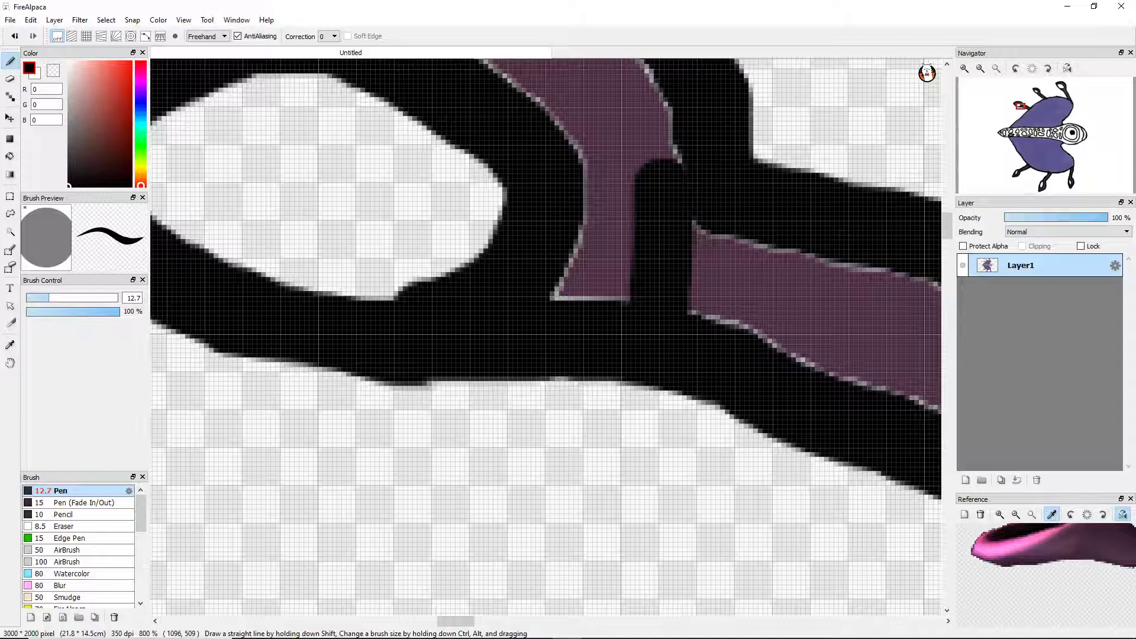
{"action": "key", "text": "ctrl+z"}
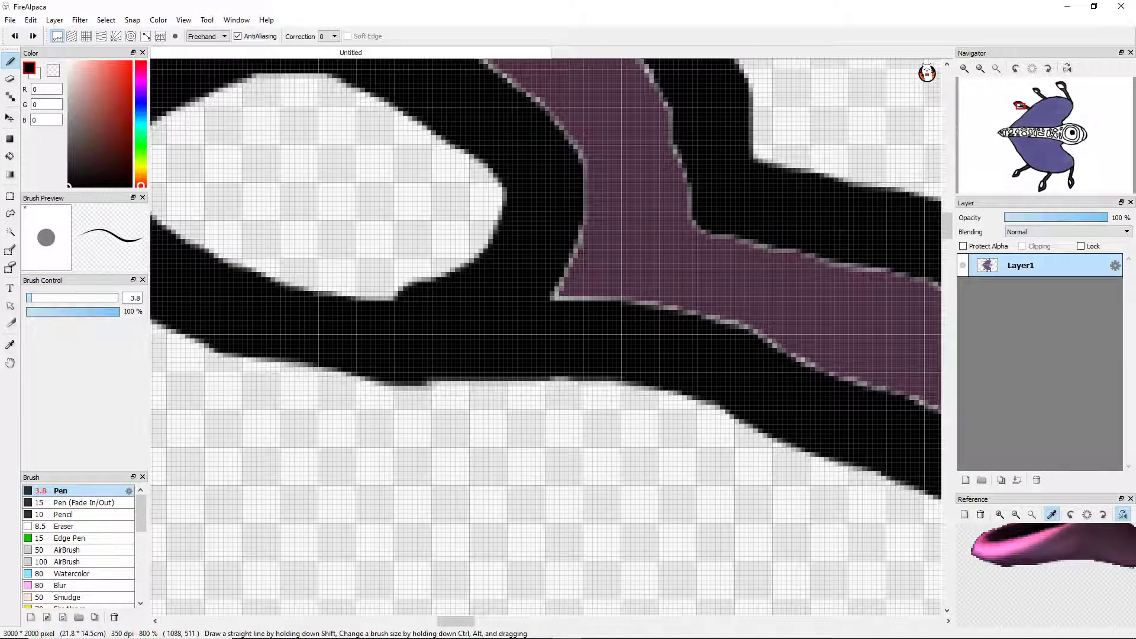
Try a thin black 3.8 Pen line lengthwise through the curved foot of the leftmost upper leg.
{"action": "left_click_drag", "start_coordinate": [626, 151], "coordinate": [615, 109]}
{"action": "scroll", "coordinate": [615, 109], "scroll_direction": "down", "scroll_amount": 4}
{"action": "scroll", "coordinate": [615, 236], "scroll_direction": "up", "scroll_amount": 3}
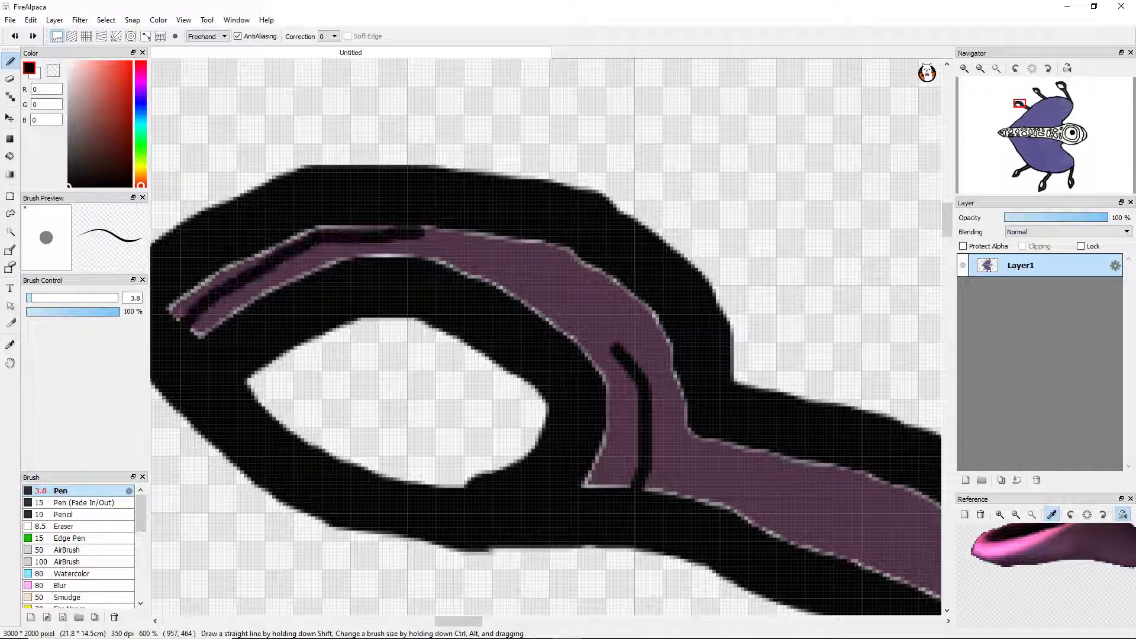
{"action": "scroll", "coordinate": [525, 298], "scroll_direction": "up", "scroll_amount": 8}
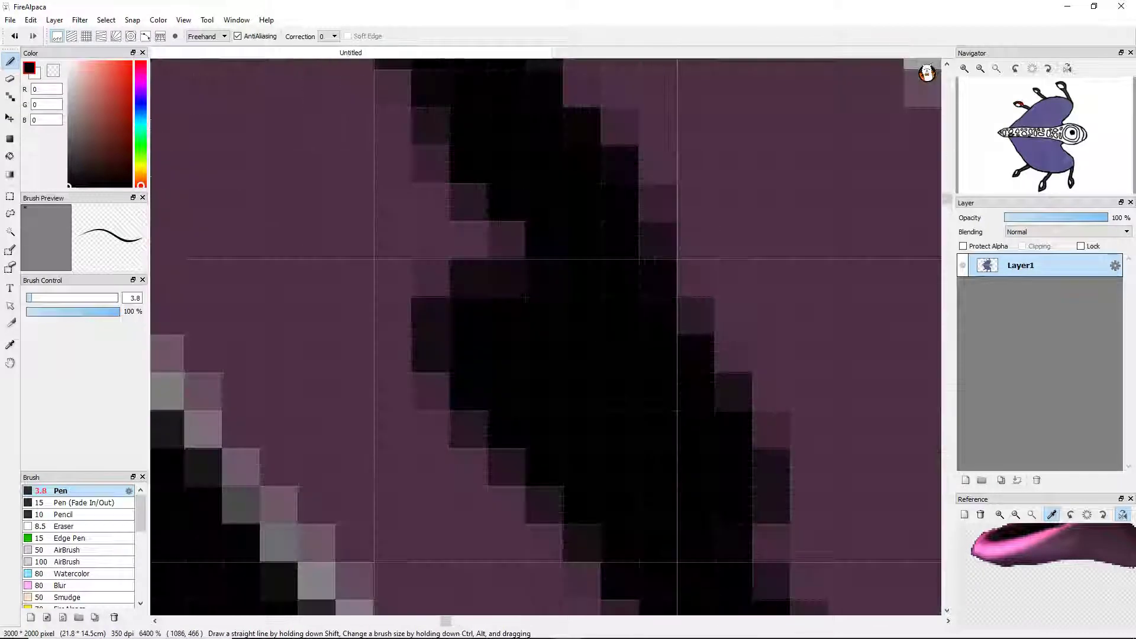
{"action": "scroll", "coordinate": [525, 297], "scroll_direction": "down", "scroll_amount": 8}
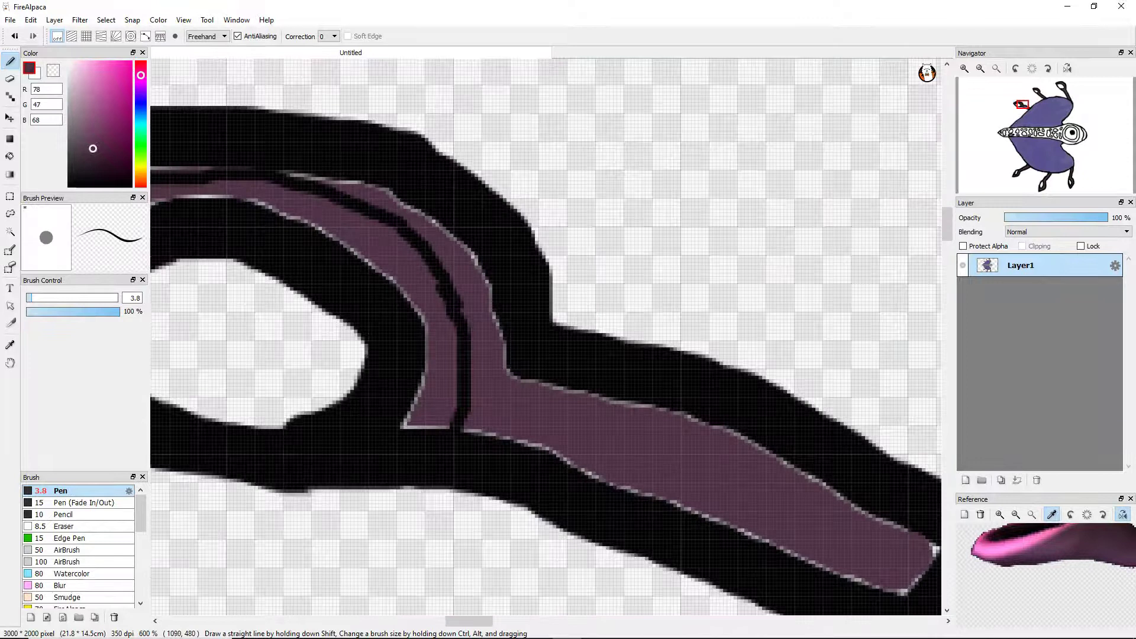
{"action": "left_click", "coordinate": [526, 297], "text": "alt"}
{"action": "scroll", "coordinate": [525, 297], "scroll_direction": "up", "scroll_amount": 4}
{"action": "scroll", "coordinate": [525, 297], "scroll_direction": "down", "scroll_amount": 2}
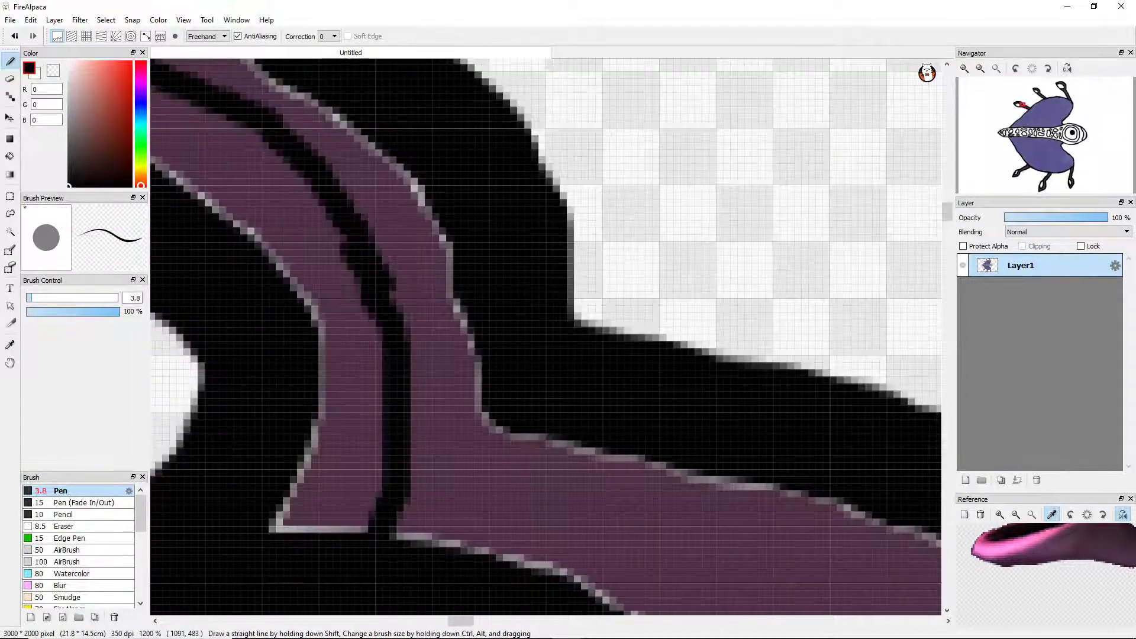
{"action": "scroll", "coordinate": [525, 297], "scroll_direction": "down", "scroll_amount": 4}
{"action": "scroll", "coordinate": [457, 409], "scroll_direction": "up", "scroll_amount": 2}
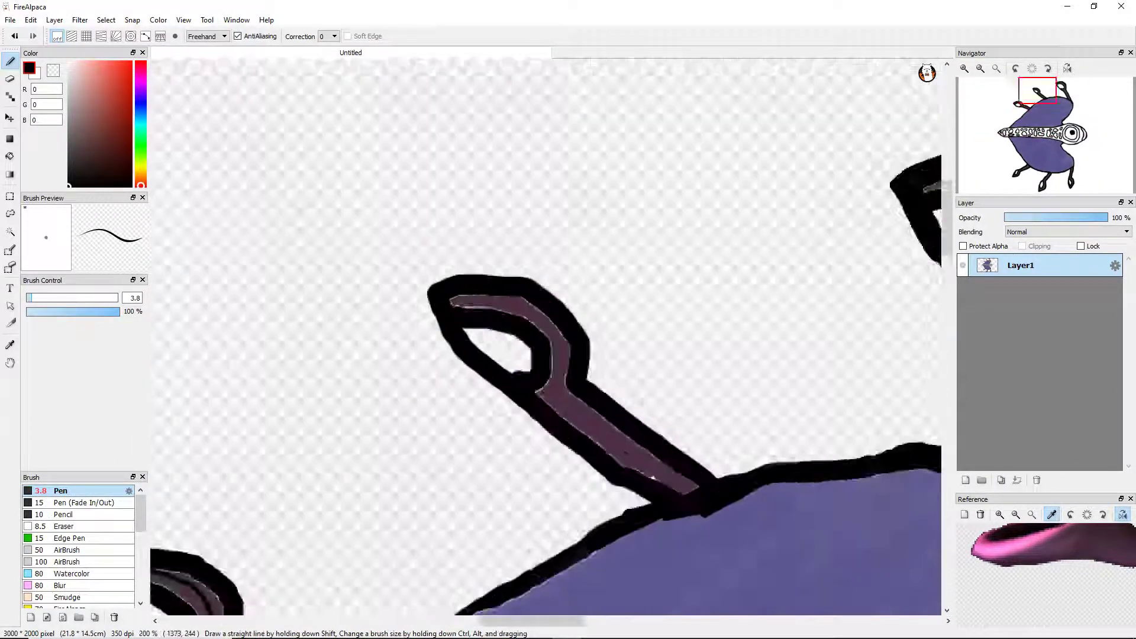
Try a thin black Pen line inside the middle upper leg and undo it.
{"action": "scroll", "coordinate": [591, 367], "scroll_direction": "up", "scroll_amount": 2}
{"action": "mouse_move", "coordinate": [532, 480]}
{"action": "left_mouse_down"}
{"action": "mouse_move", "coordinate": [683, 248]}
{"action": "mouse_move", "coordinate": [689, 133]}
{"action": "left_mouse_up"}
{"action": "key", "text": "ctrl+z"}
{"action": "scroll", "coordinate": [592, 367], "scroll_direction": "down", "scroll_amount": 6}
{"action": "scroll", "coordinate": [583, 373], "scroll_direction": "down", "scroll_amount": 4}
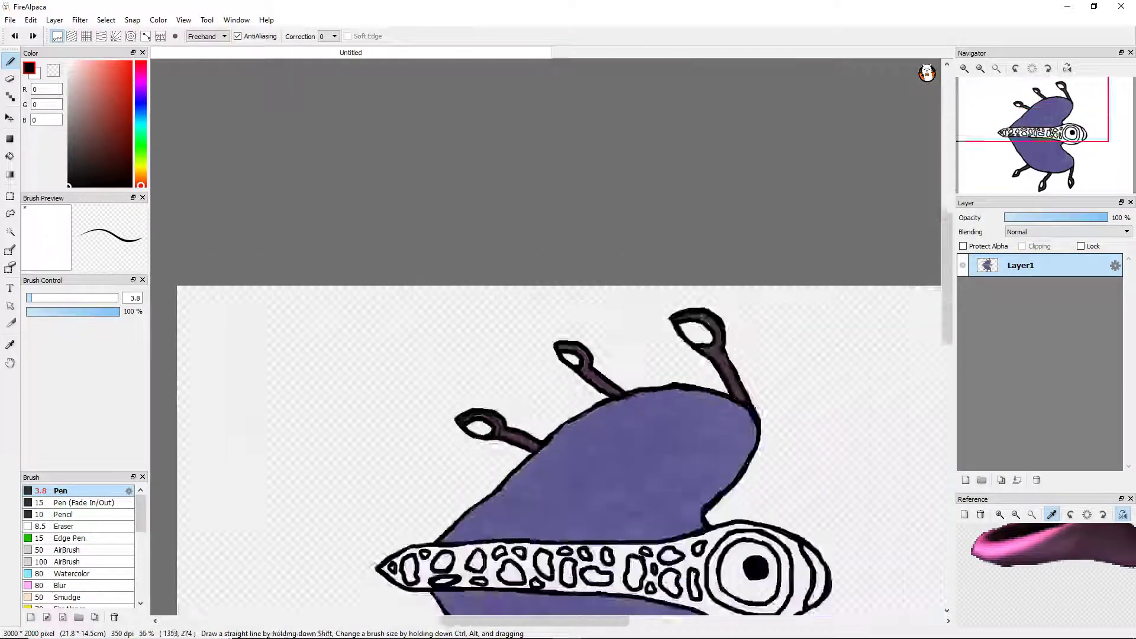
{"action": "scroll", "coordinate": [806, 477], "scroll_direction": "up", "scroll_amount": 1}
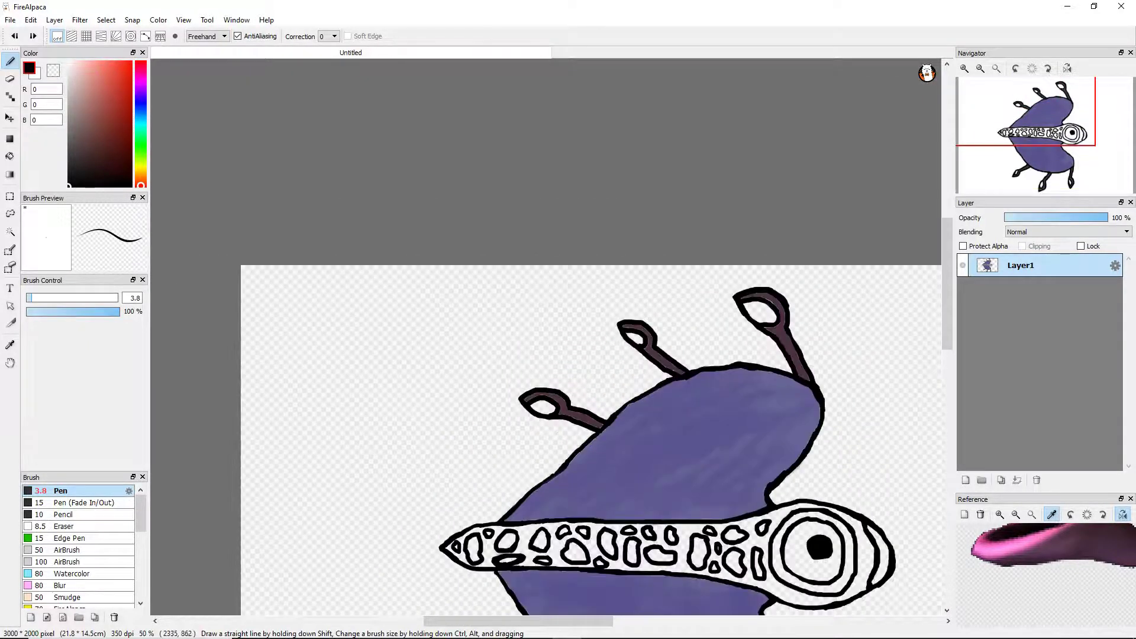
Try separating the foot from the shaft of the leftmost upper leg with a 3.8 black Pen line.
{"action": "key", "text": "g"}
{"action": "scroll", "coordinate": [560, 408], "scroll_direction": "up", "scroll_amount": 4}
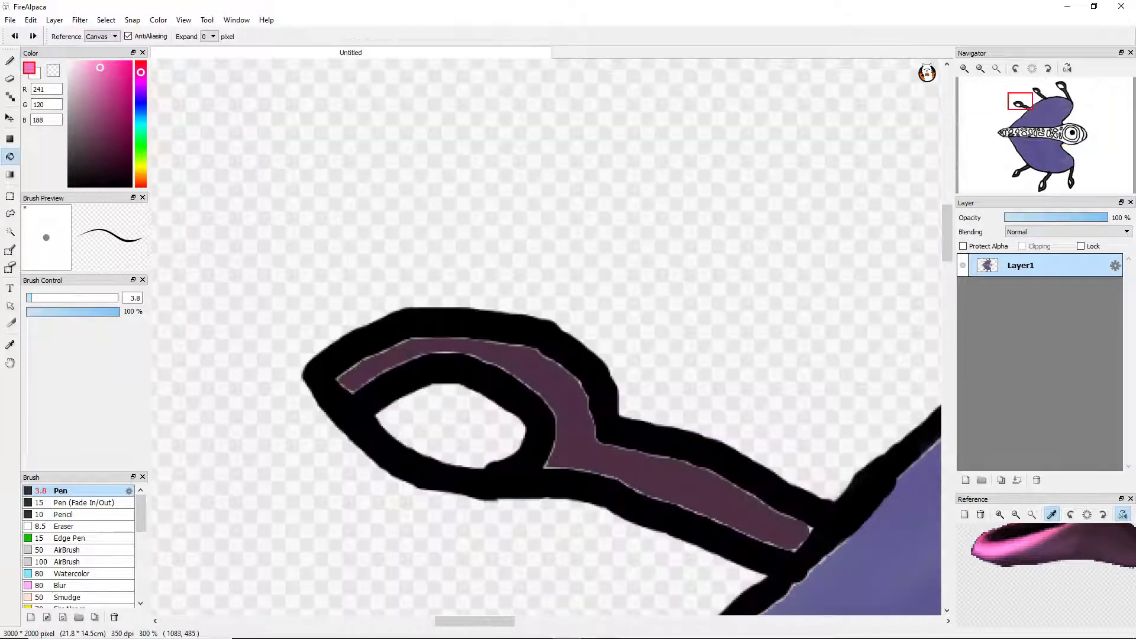
{"action": "key", "text": "b"}
{"action": "scroll", "coordinate": [618, 488], "scroll_direction": "up", "scroll_amount": 2}
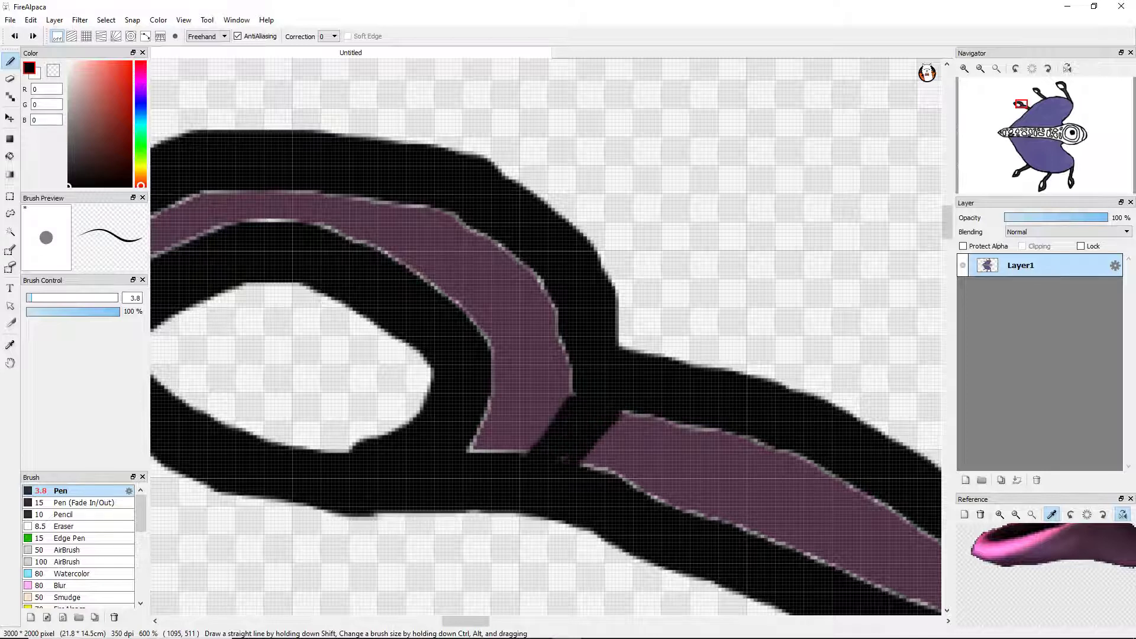
{"action": "key", "text": "ctrl+z"}
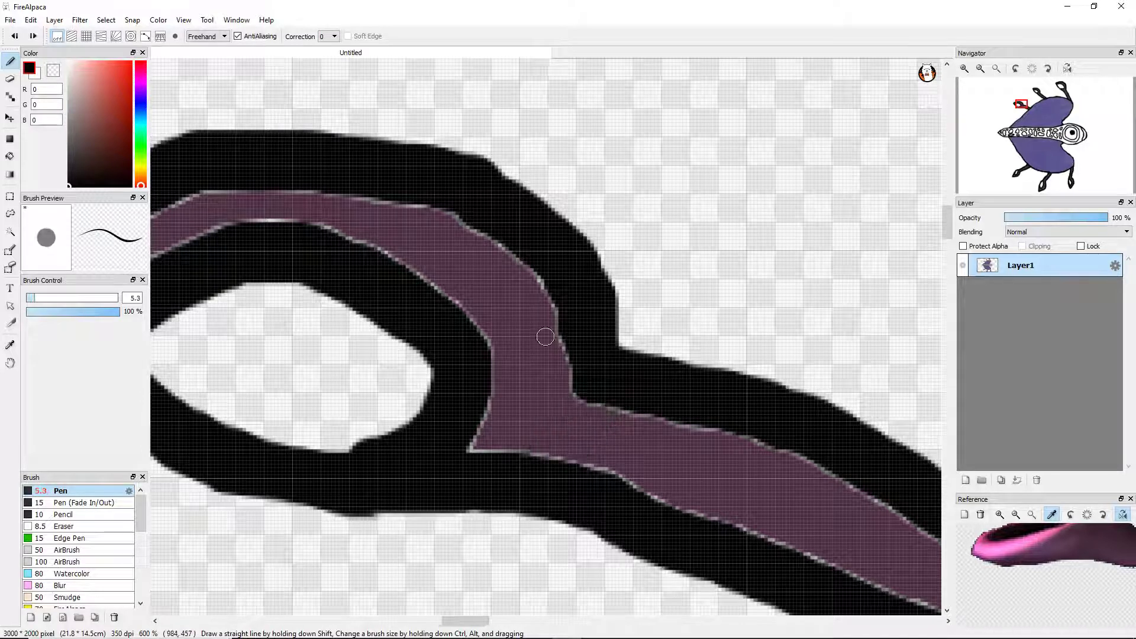
Enlarge the Pen to 13.3 and draw black lines separating the foot from the shaft on all three upper legs.
{"action": "left_click_drag", "start_coordinate": [544, 336], "coordinate": [529, 336]}
{"action": "mouse_move", "coordinate": [531, 445]}
{"action": "left_mouse_down"}
{"action": "mouse_move", "coordinate": [556, 442]}
{"action": "mouse_move", "coordinate": [592, 408]}
{"action": "left_mouse_up"}
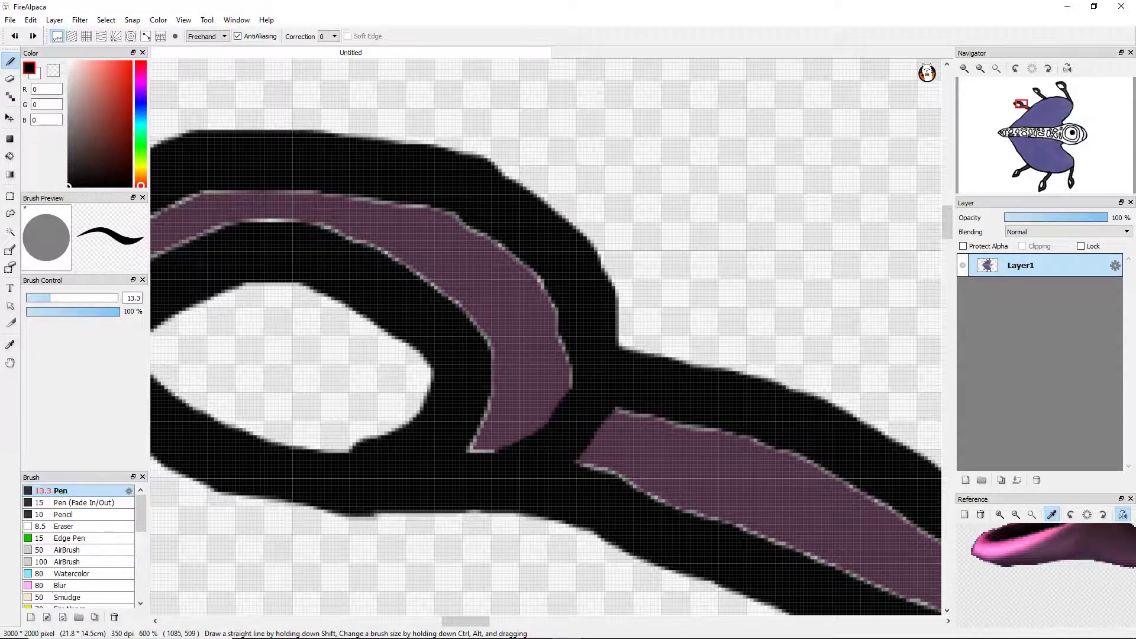
{"action": "scroll", "coordinate": [648, 407], "scroll_direction": "down", "scroll_amount": 3}
{"action": "scroll", "coordinate": [891, 190], "scroll_direction": "up", "scroll_amount": 3}
{"action": "left_click_drag", "start_coordinate": [852, 320], "coordinate": [692, 408]}
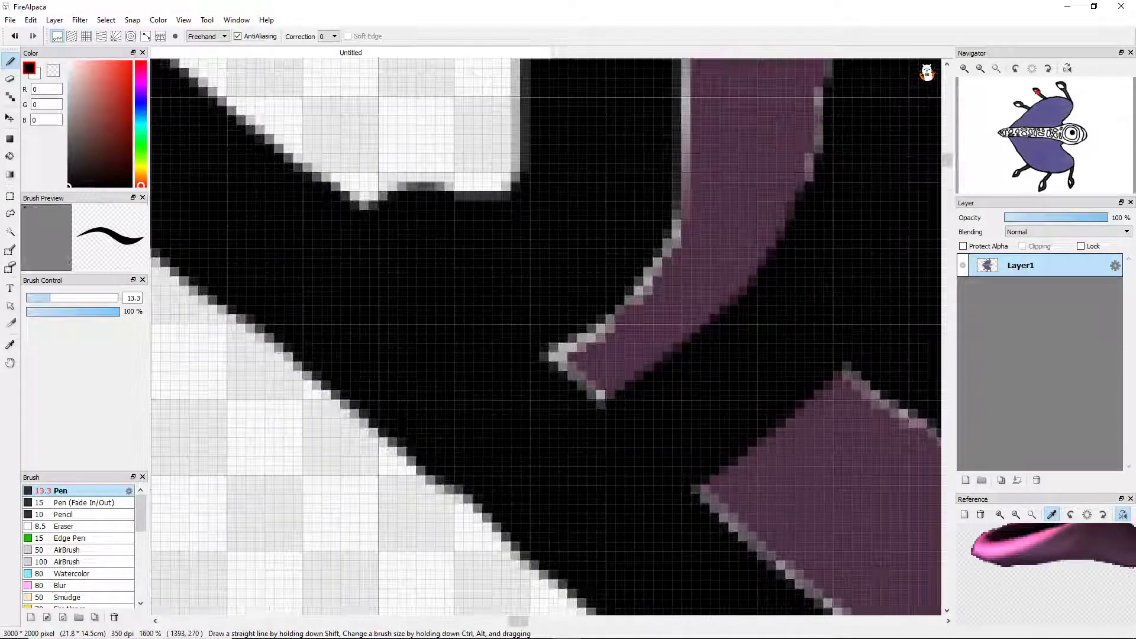
{"action": "scroll", "coordinate": [769, 355], "scroll_direction": "down", "scroll_amount": 5}
{"action": "scroll", "coordinate": [763, 337], "scroll_direction": "up", "scroll_amount": 5}
{"action": "mouse_move", "coordinate": [564, 221]}
{"action": "left_mouse_down"}
{"action": "mouse_move", "coordinate": [459, 358]}
{"action": "mouse_move", "coordinate": [387, 381]}
{"action": "left_mouse_up"}
{"action": "scroll", "coordinate": [399, 408], "scroll_direction": "down", "scroll_amount": 7}
Draw black Pen lines separating the foot from the shaft on the rightmost and middle lower legs.
{"action": "scroll", "coordinate": [510, 238], "scroll_direction": "up", "scroll_amount": 5}
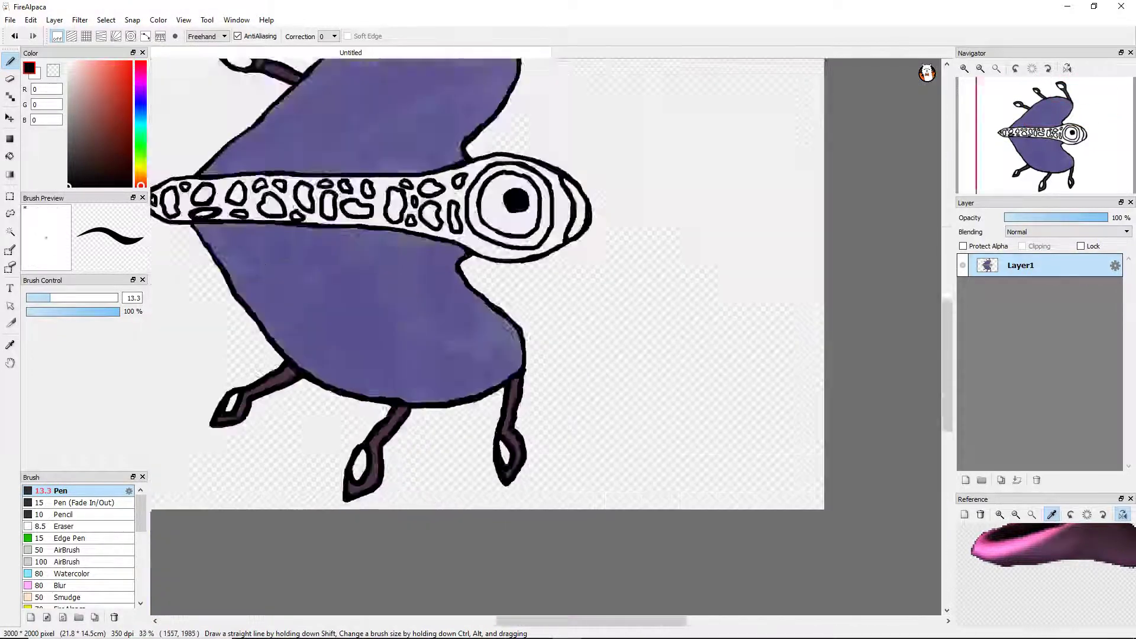
{"action": "key", "text": "ctrl+z"}
{"action": "scroll", "coordinate": [650, 355], "scroll_direction": "down", "scroll_amount": 7}
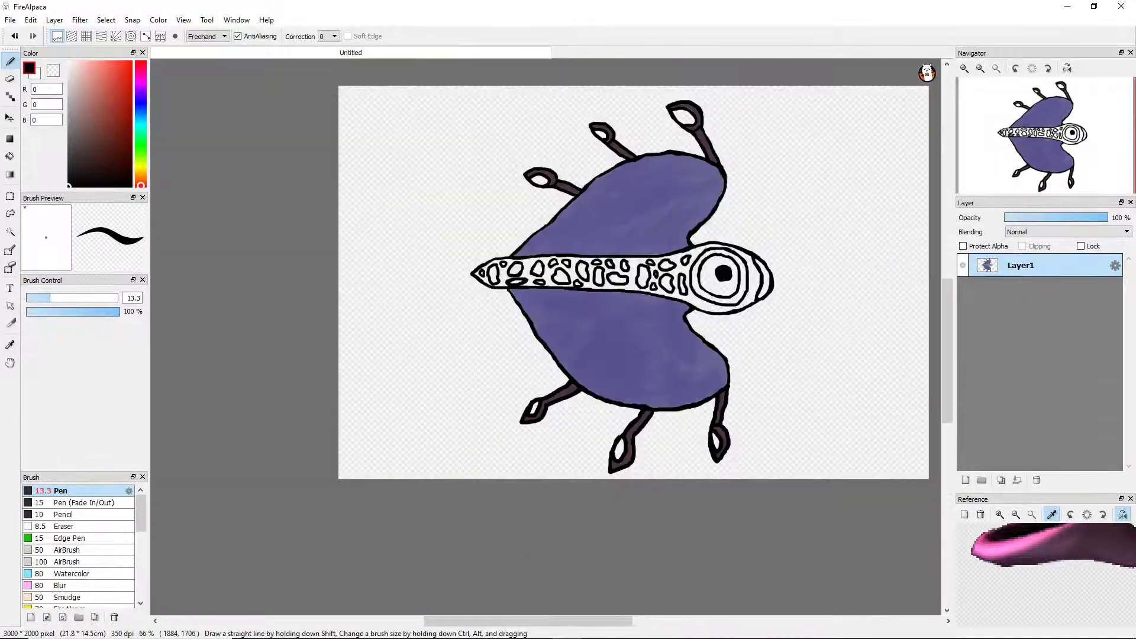
{"action": "scroll", "coordinate": [592, 414], "scroll_direction": "up", "scroll_amount": 6}
{"action": "left_click_drag", "start_coordinate": [583, 152], "coordinate": [618, 210]}
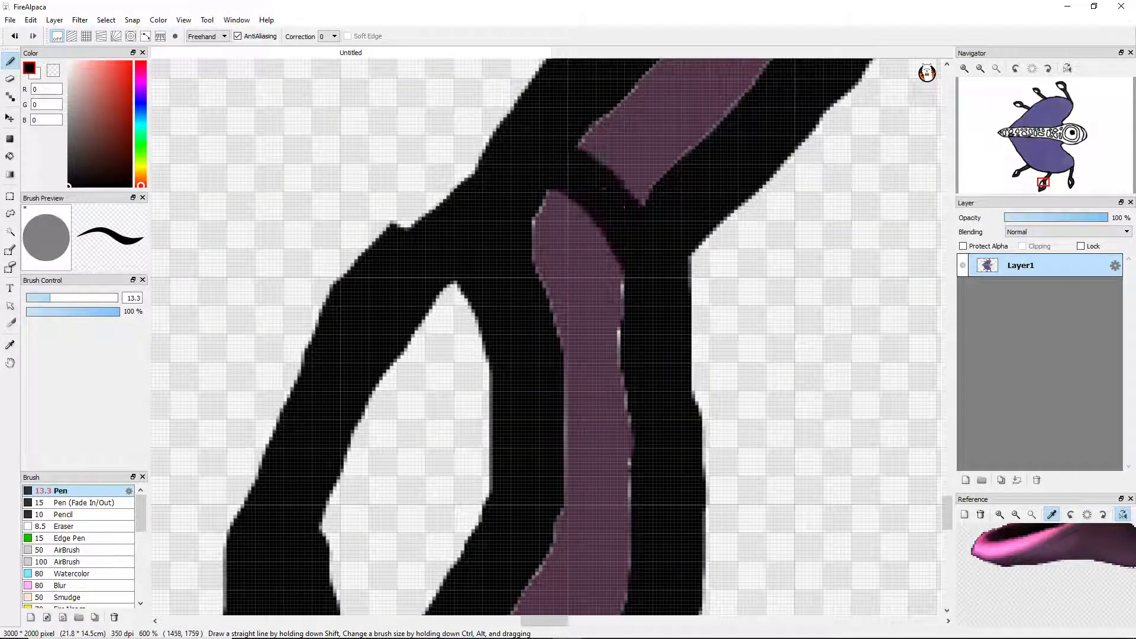
{"action": "scroll", "coordinate": [544, 337], "scroll_direction": "down", "scroll_amount": 5}
{"action": "scroll", "coordinate": [592, 354], "scroll_direction": "up", "scroll_amount": 6}
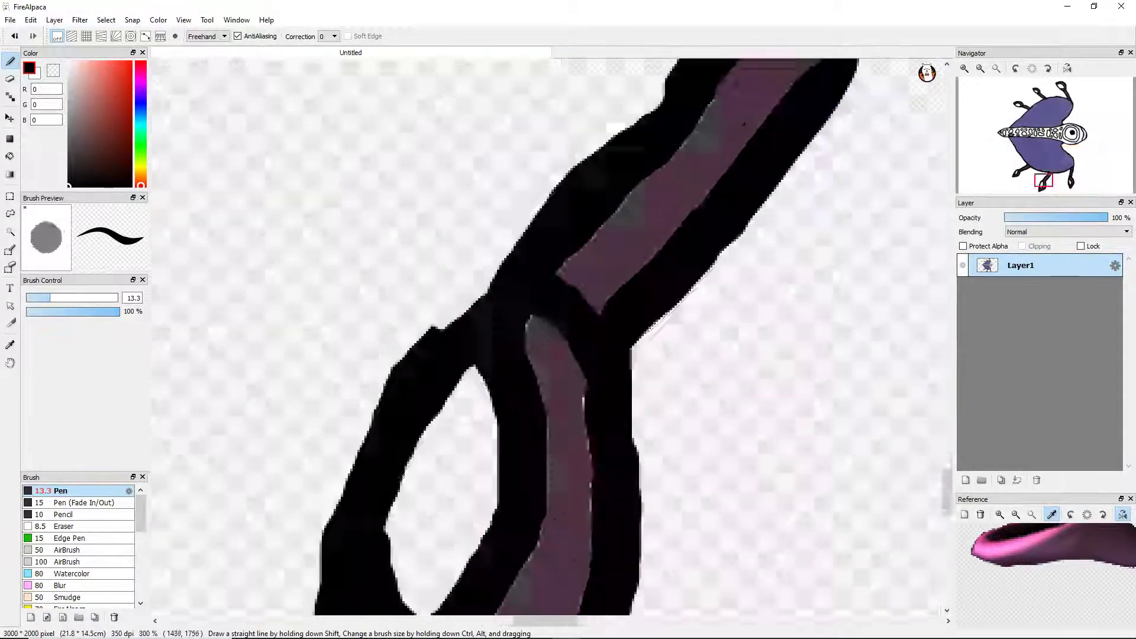
Draw a black Pen line separating the foot from the shaft on the leftmost lower leg, redoing the first attempt.
{"action": "scroll", "coordinate": [545, 338], "scroll_direction": "down", "scroll_amount": 5}
{"action": "scroll", "coordinate": [544, 337], "scroll_direction": "up", "scroll_amount": 5}
{"action": "left_click_drag", "start_coordinate": [532, 249], "coordinate": [503, 325]}
{"action": "key", "text": "ctrl+z"}
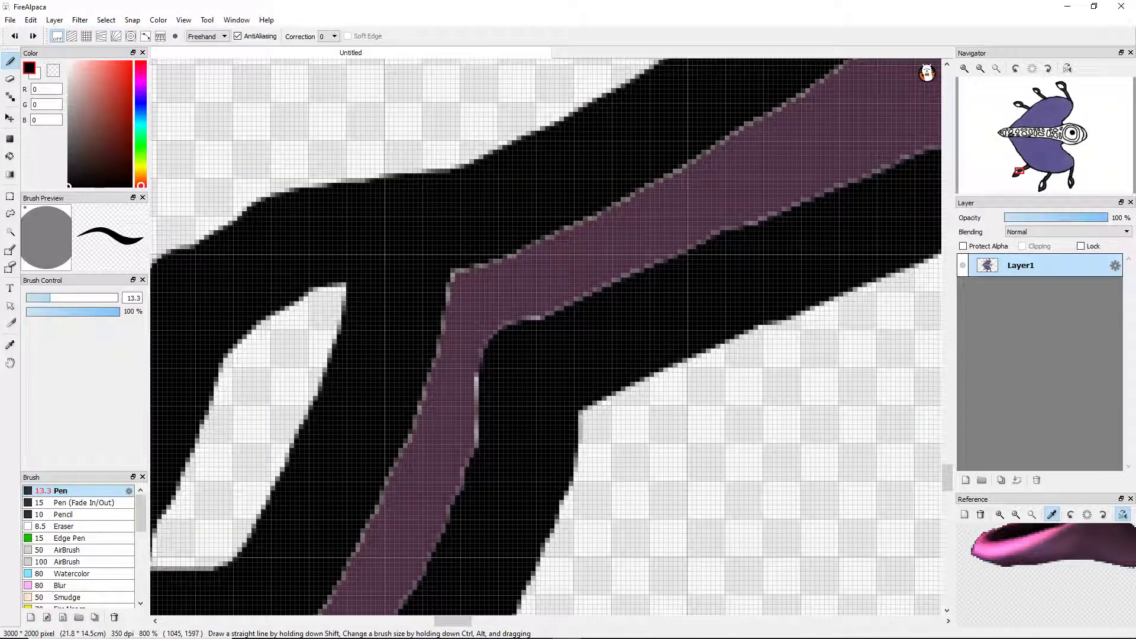
{"action": "left_click_drag", "start_coordinate": [514, 254], "coordinate": [482, 337]}
{"action": "scroll", "coordinate": [478, 376], "scroll_direction": "down", "scroll_amount": 8}
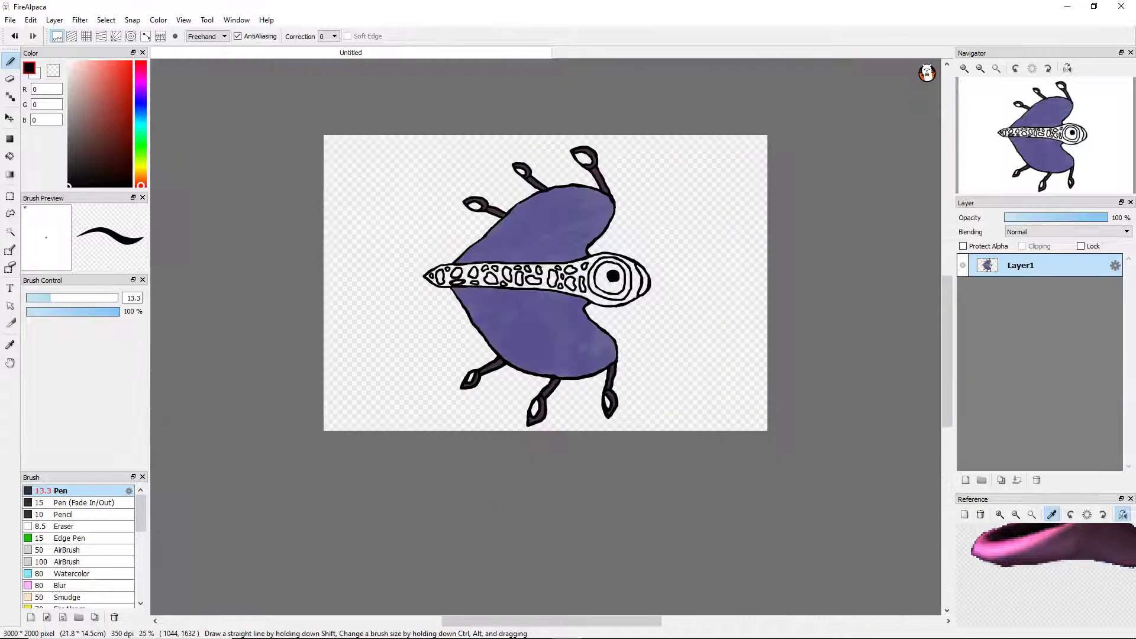
Sample the bright pink (R 255, G 127, B 202) from the reference foot and bucket-fill the feet of the lower legs.
{"action": "scroll", "coordinate": [1044, 559], "scroll_direction": "up", "scroll_amount": 2}
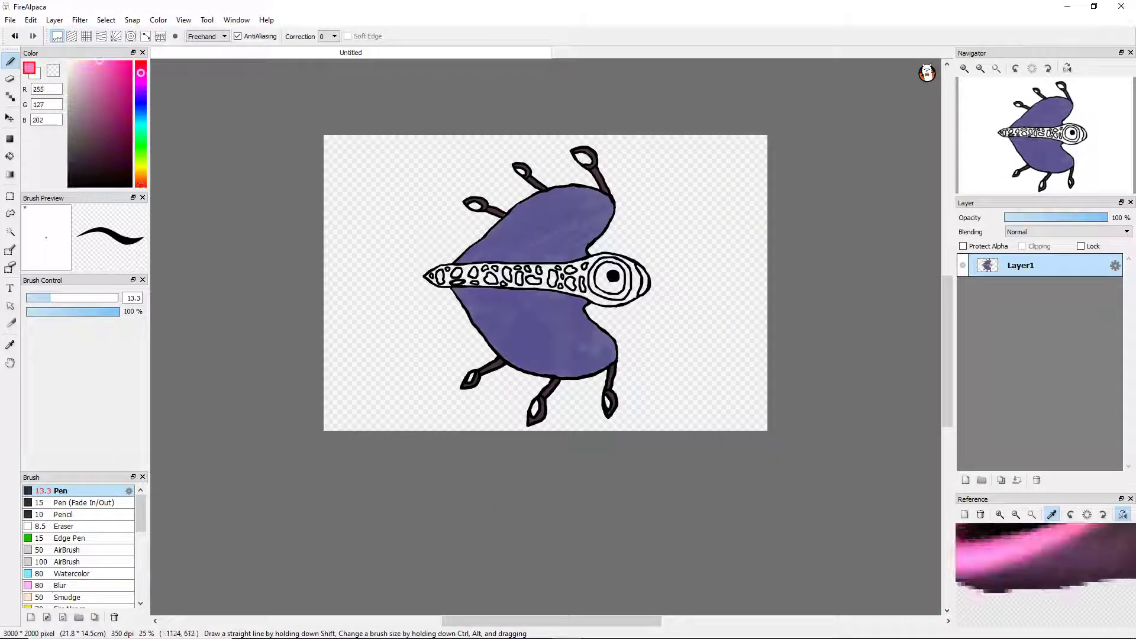
{"action": "key", "text": "g"}
{"action": "scroll", "coordinate": [561, 421], "scroll_direction": "up", "scroll_amount": 3}
{"action": "left_click", "coordinate": [438, 383]}
{"action": "scroll", "coordinate": [713, 355], "scroll_direction": "up", "scroll_amount": 3}
{"action": "left_click", "coordinate": [717, 361]}
{"action": "scroll", "coordinate": [717, 361], "scroll_direction": "down", "scroll_amount": 5}
{"action": "scroll", "coordinate": [667, 347], "scroll_direction": "up", "scroll_amount": 5}
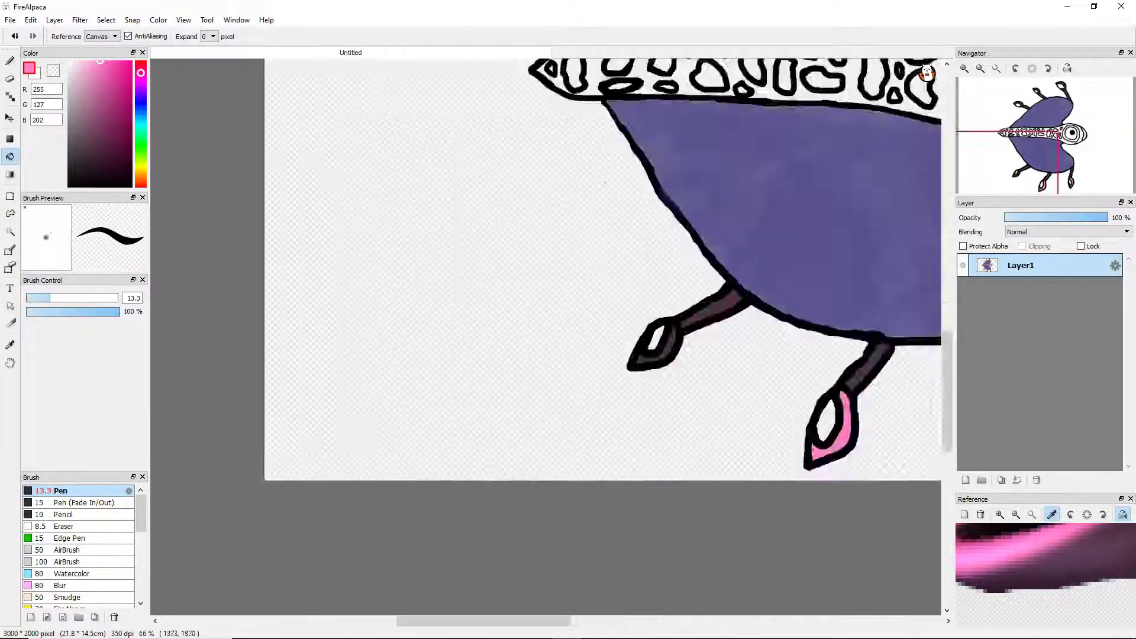
{"action": "scroll", "coordinate": [402, 381], "scroll_direction": "down", "scroll_amount": 2}
Bucket-fill the feet of the three upper legs with the same bright pink.
{"action": "scroll", "coordinate": [446, 164], "scroll_direction": "up", "scroll_amount": 5}
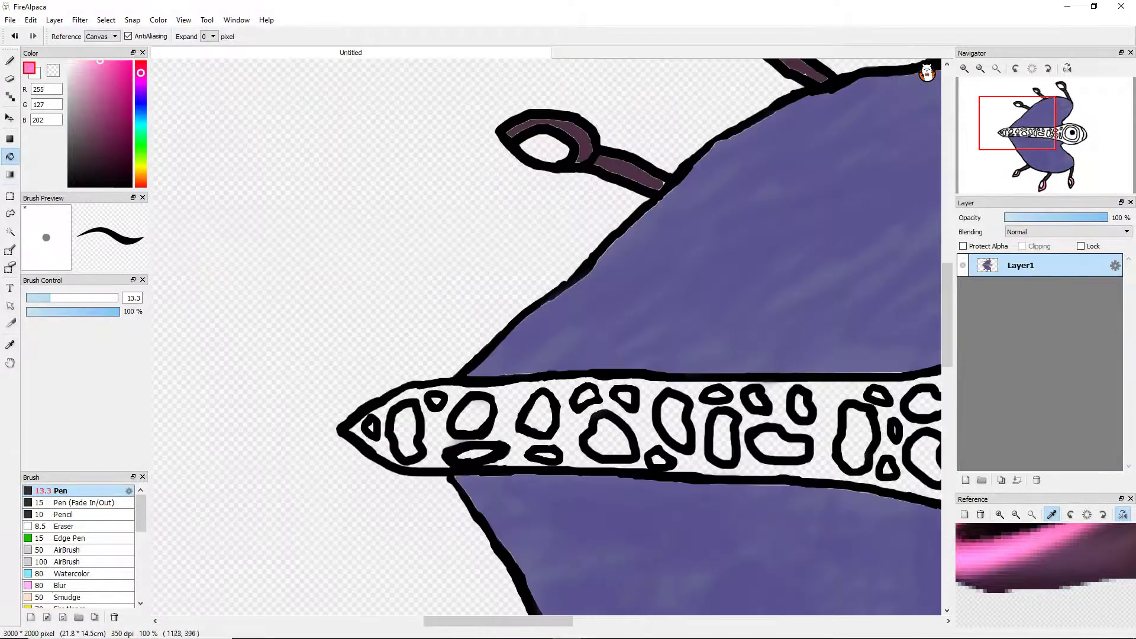
{"action": "scroll", "coordinate": [447, 164], "scroll_direction": "down", "scroll_amount": 4}
{"action": "scroll", "coordinate": [592, 266], "scroll_direction": "up", "scroll_amount": 2}
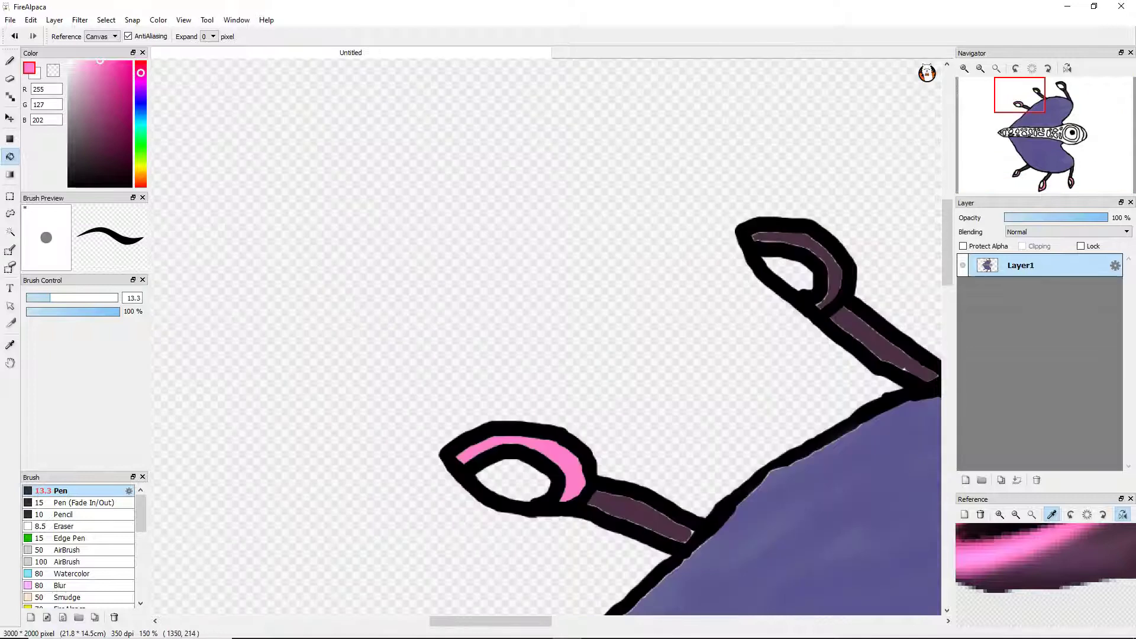
{"action": "scroll", "coordinate": [591, 267], "scroll_direction": "down", "scroll_amount": 3}
{"action": "scroll", "coordinate": [591, 266], "scroll_direction": "up", "scroll_amount": 5}
{"action": "scroll", "coordinate": [710, 503], "scroll_direction": "down", "scroll_amount": 4}
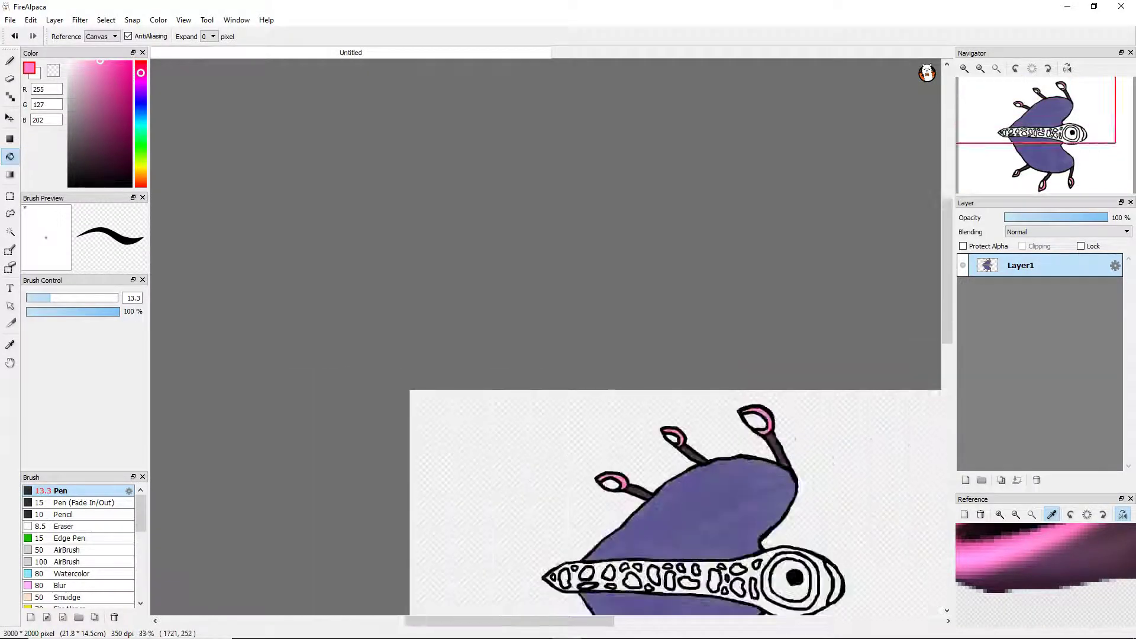
Bucket-fill the hollows of the lower feet and the rightmost upper foot with near-black (R 25, G 11, B 18).
{"action": "scroll", "coordinate": [710, 503], "scroll_direction": "up", "scroll_amount": 4}
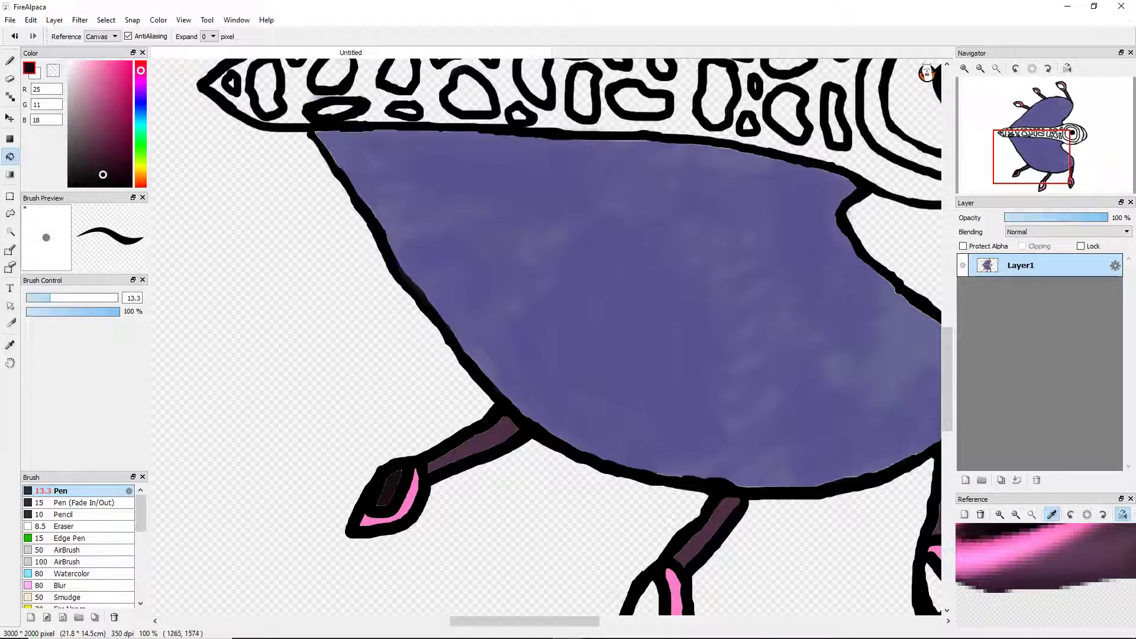
{"action": "scroll", "coordinate": [621, 384], "scroll_direction": "down", "scroll_amount": 3}
{"action": "scroll", "coordinate": [621, 385], "scroll_direction": "up", "scroll_amount": 5}
{"action": "scroll", "coordinate": [621, 384], "scroll_direction": "down", "scroll_amount": 3}
{"action": "scroll", "coordinate": [621, 384], "scroll_direction": "up", "scroll_amount": 2}
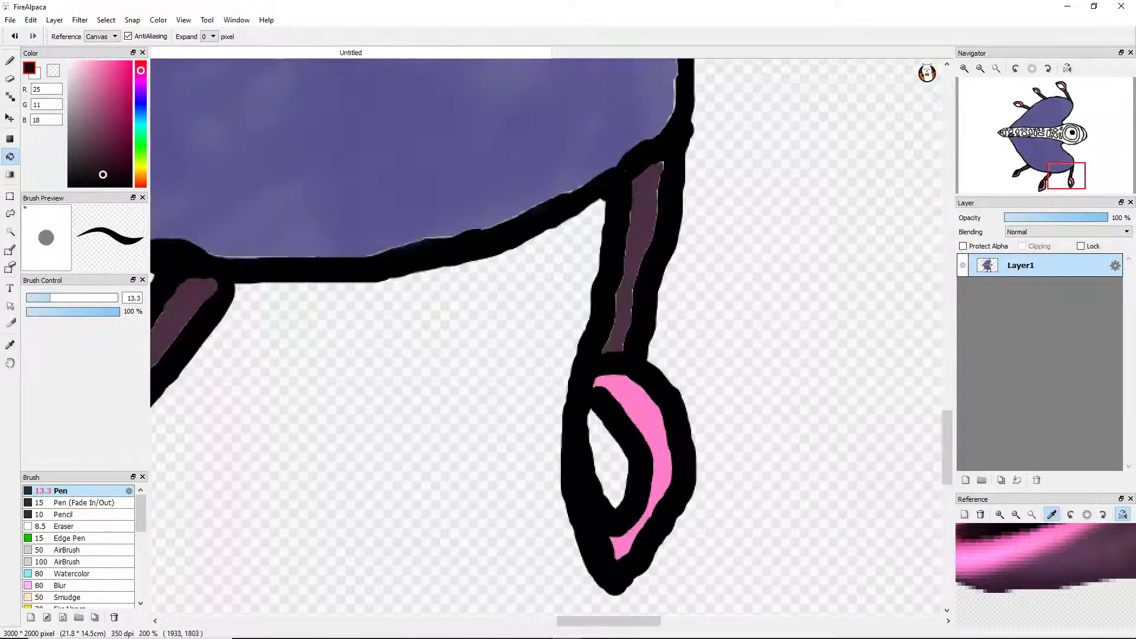
{"action": "scroll", "coordinate": [609, 106], "scroll_direction": "down", "scroll_amount": 4}
{"action": "scroll", "coordinate": [609, 107], "scroll_direction": "up", "scroll_amount": 3}
{"action": "left_click", "coordinate": [609, 107]}
Paint over the unfilled white gaps in the rightmost upper foot's hollow with the near-black Pen.
{"action": "scroll", "coordinate": [609, 107], "scroll_direction": "up", "scroll_amount": 5}
{"action": "key", "text": "b"}
{"action": "left_click_drag", "start_coordinate": [523, 216], "coordinate": [615, 97]}
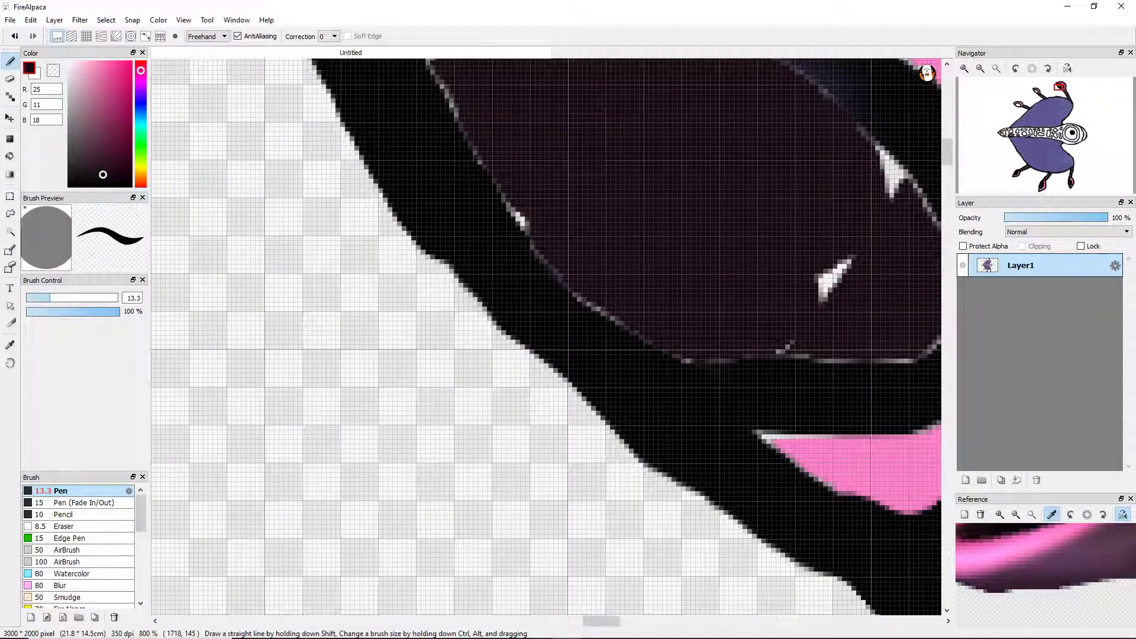
{"action": "left_click_drag", "start_coordinate": [822, 296], "coordinate": [893, 177]}
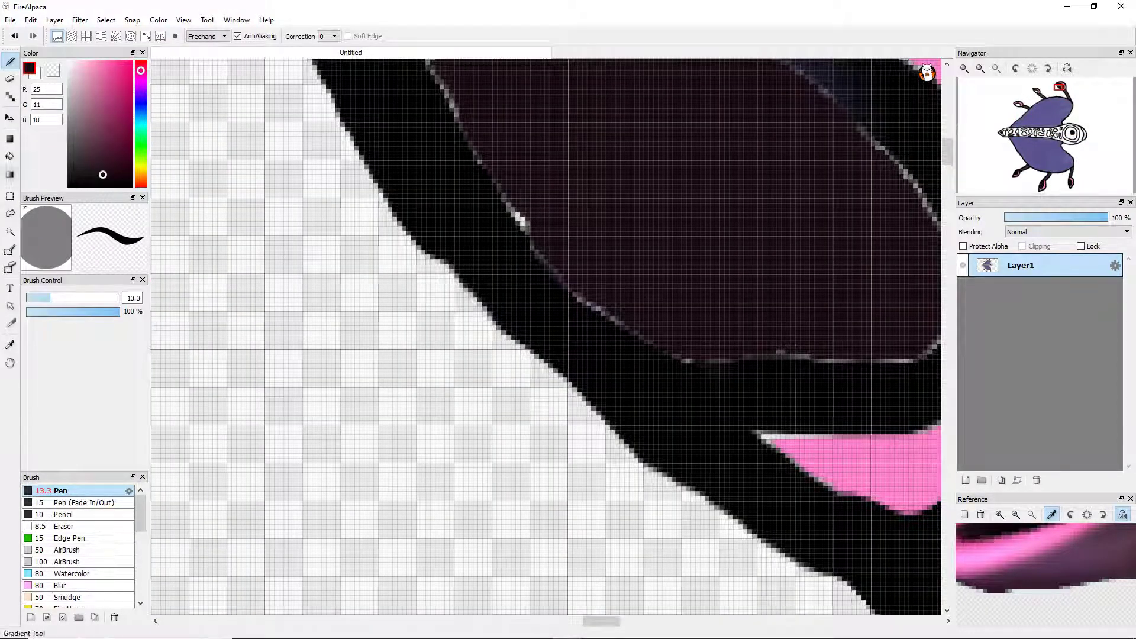
Bucket-fill the hollows of the middle and leftmost upper feet with the same near-black.
{"action": "left_click", "coordinate": [9, 156]}
{"action": "scroll", "coordinate": [545, 336], "scroll_direction": "down", "scroll_amount": 3}
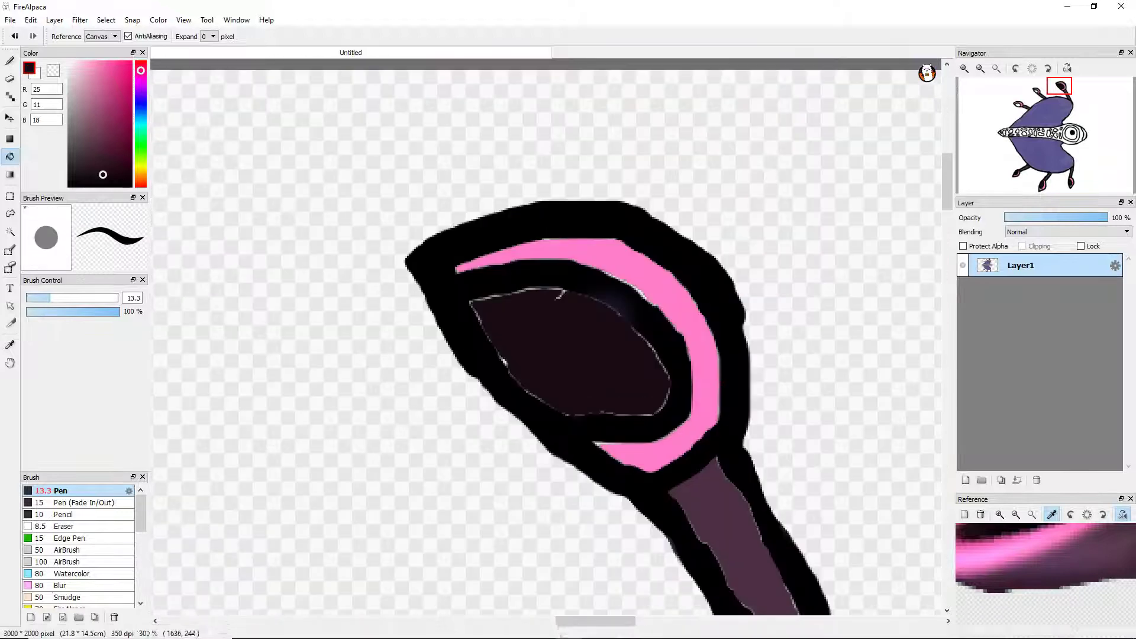
{"action": "scroll", "coordinate": [545, 336], "scroll_direction": "down", "scroll_amount": 3}
{"action": "scroll", "coordinate": [546, 336], "scroll_direction": "up", "scroll_amount": 1}
{"action": "scroll", "coordinate": [532, 414], "scroll_direction": "down", "scroll_amount": 3}
{"action": "scroll", "coordinate": [532, 414], "scroll_direction": "up", "scroll_amount": 2}
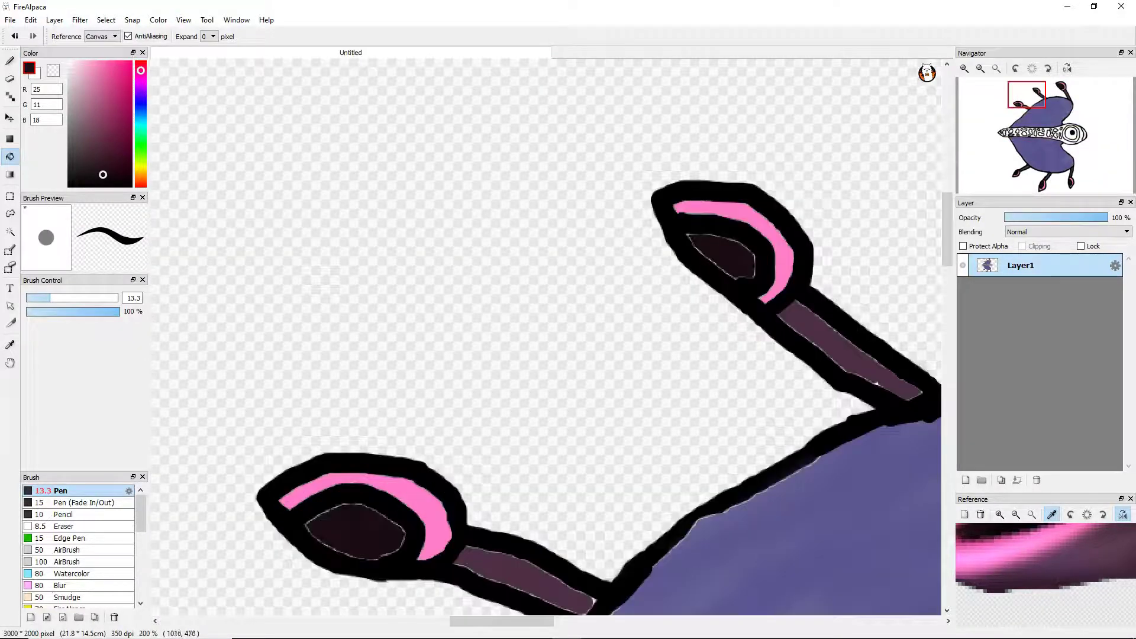
Sample the grey-purple (R 113, G 109, B 140) from the reference eye and bucket-fill the iris.
{"action": "scroll", "coordinate": [532, 414], "scroll_direction": "down", "scroll_amount": 4}
{"action": "scroll", "coordinate": [1045, 573], "scroll_direction": "down", "scroll_amount": 3}
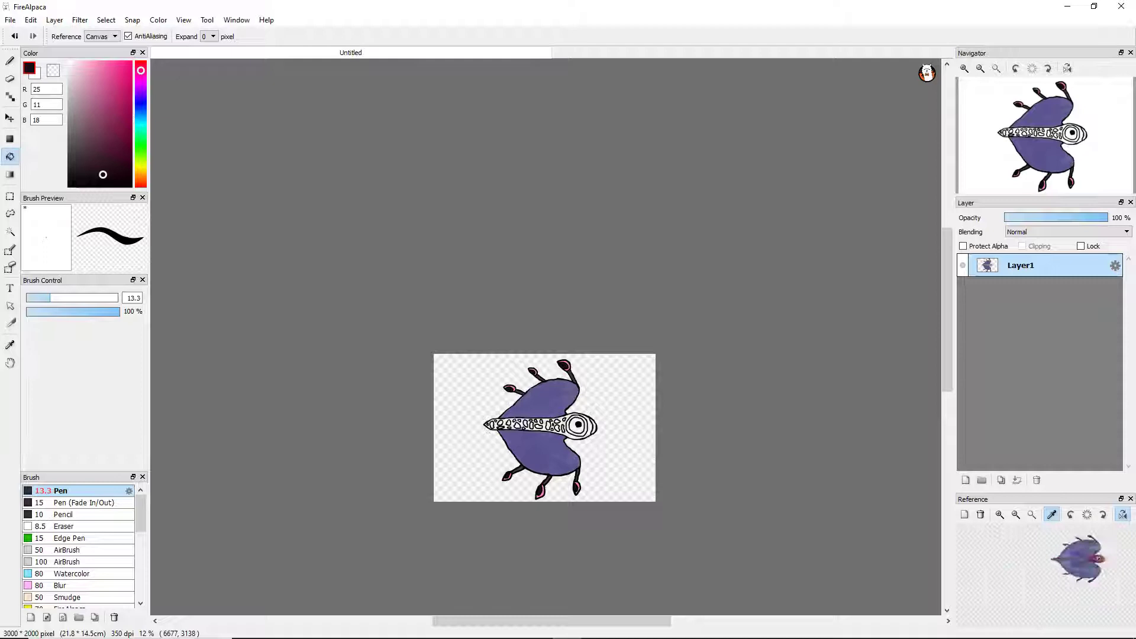
{"action": "scroll", "coordinate": [1045, 573], "scroll_direction": "up", "scroll_amount": 4}
{"action": "scroll", "coordinate": [1045, 574], "scroll_direction": "up", "scroll_amount": 2}
{"action": "left_click", "coordinate": [533, 456], "text": "alt"}
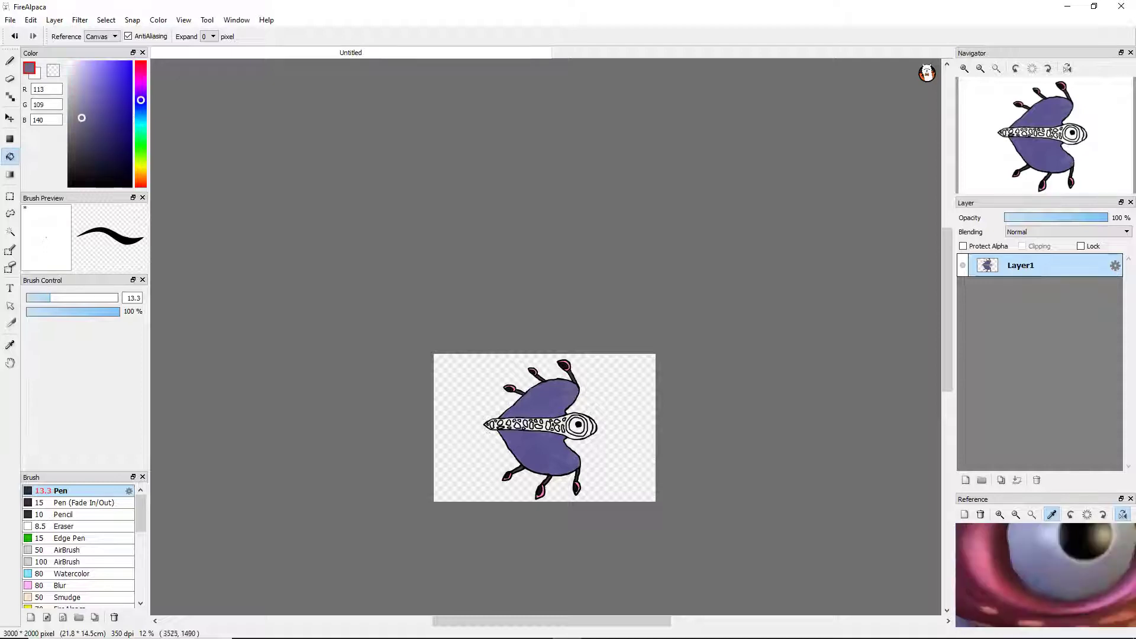
{"action": "scroll", "coordinate": [544, 425], "scroll_direction": "up", "scroll_amount": 5}
{"action": "left_click", "coordinate": [485, 426]}
Sample the pink (R 215, G 109, B 142) around the reference eye and bucket-fill the ring surrounding the iris.
{"action": "scroll", "coordinate": [1046, 573], "scroll_direction": "down", "scroll_amount": 2}
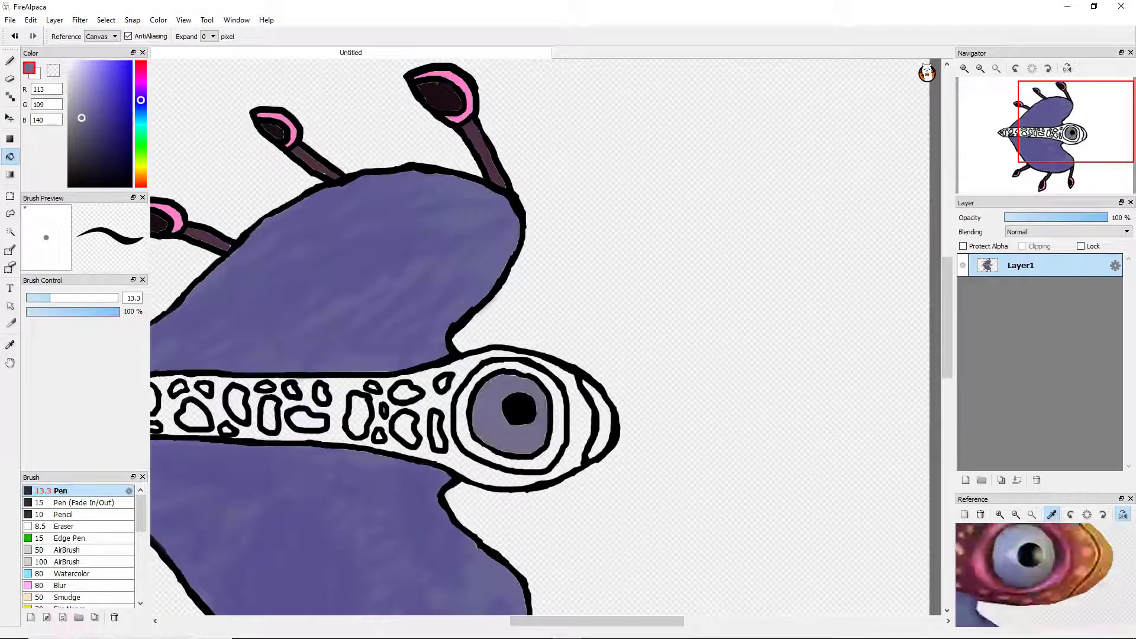
{"action": "left_click", "coordinate": [1006, 568]}
{"action": "left_click", "coordinate": [508, 365]}
{"action": "scroll", "coordinate": [508, 414], "scroll_direction": "down", "scroll_amount": 2}
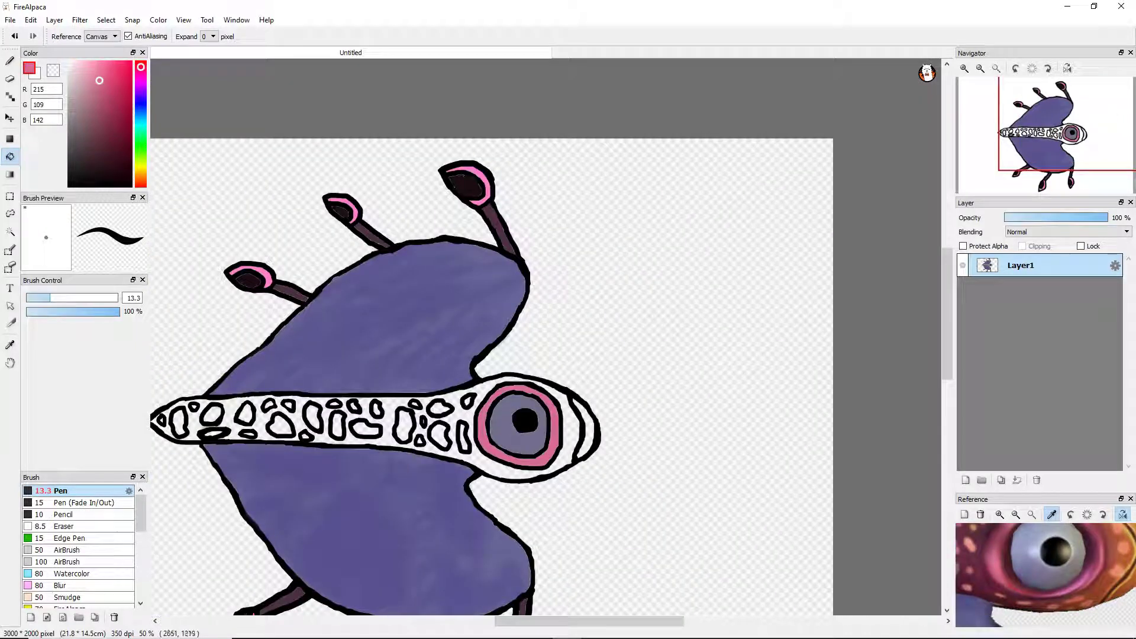
Sample the orange (R 193, G 118, B 50) from the reference head and bucket-fill the crescent at the head's tip.
{"action": "scroll", "coordinate": [1120, 527], "scroll_direction": "up", "scroll_amount": 3}
{"action": "left_click", "coordinate": [1060, 550]}
{"action": "scroll", "coordinate": [509, 438], "scroll_direction": "up", "scroll_amount": 4}
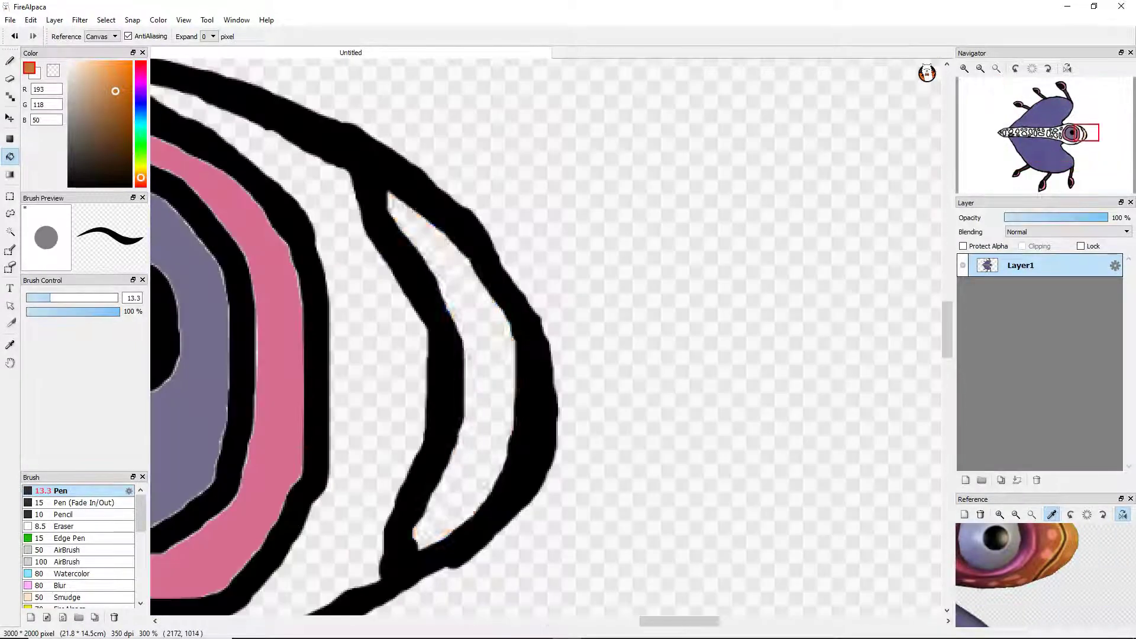
{"action": "left_click", "coordinate": [509, 438]}
{"action": "scroll", "coordinate": [508, 437], "scroll_direction": "down", "scroll_amount": 3}
{"action": "scroll", "coordinate": [1044, 574], "scroll_direction": "down", "scroll_amount": 2}
{"action": "scroll", "coordinate": [1044, 574], "scroll_direction": "up", "scroll_amount": 5}
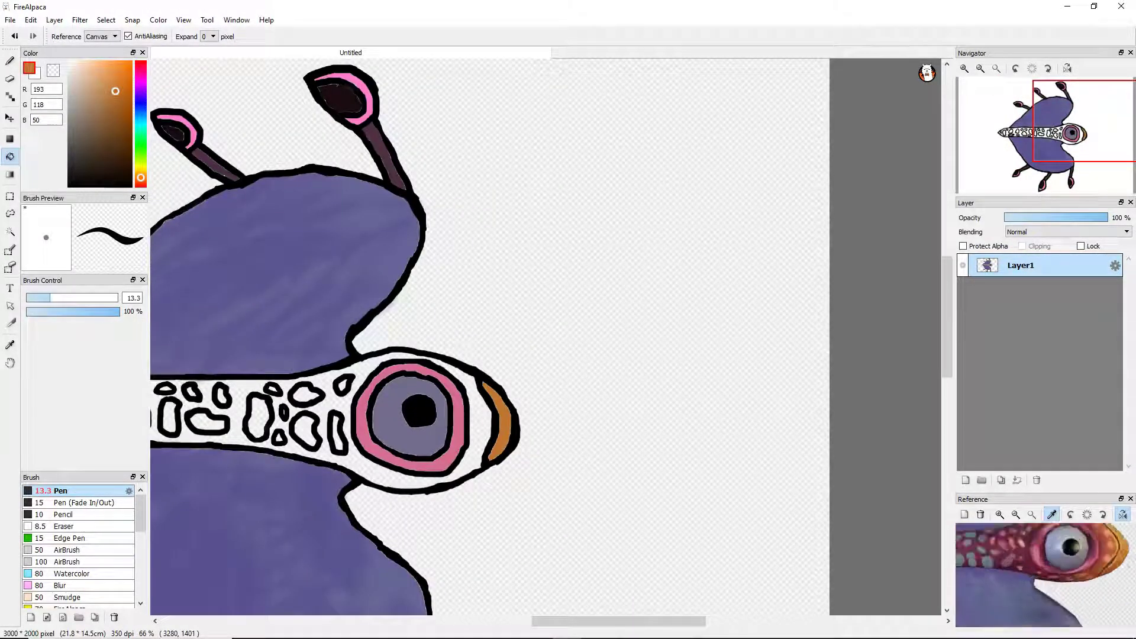
Bucket-fill the head and body with sampled maroon (R 112, G 52, B 76) and the narrow spot beside the eye with blue-grey (R 92, G 116, B 134).
{"action": "scroll", "coordinate": [1044, 573], "scroll_direction": "down", "scroll_amount": 2}
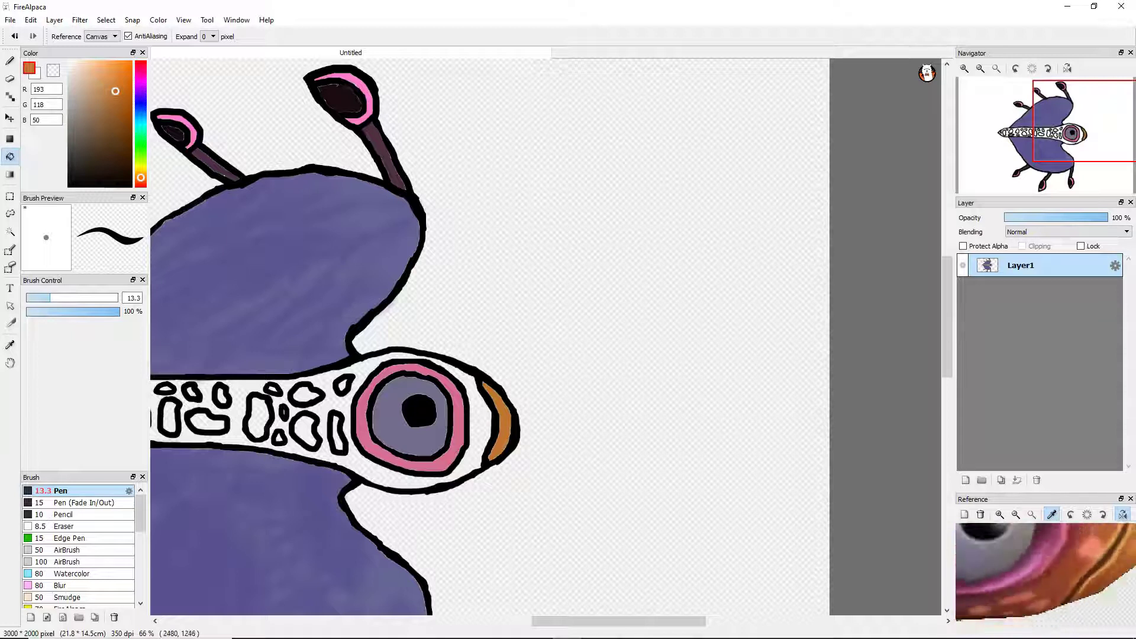
{"action": "scroll", "coordinate": [1044, 574], "scroll_direction": "up", "scroll_amount": 4}
{"action": "left_click", "coordinate": [1006, 568]}
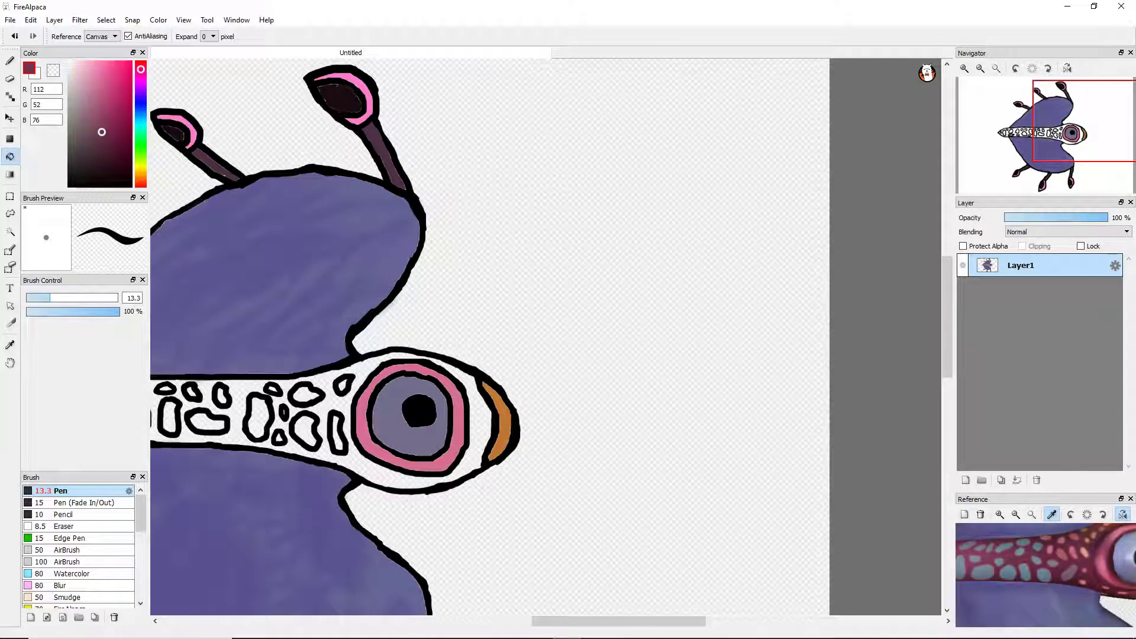
{"action": "scroll", "coordinate": [476, 430], "scroll_direction": "down", "scroll_amount": 4}
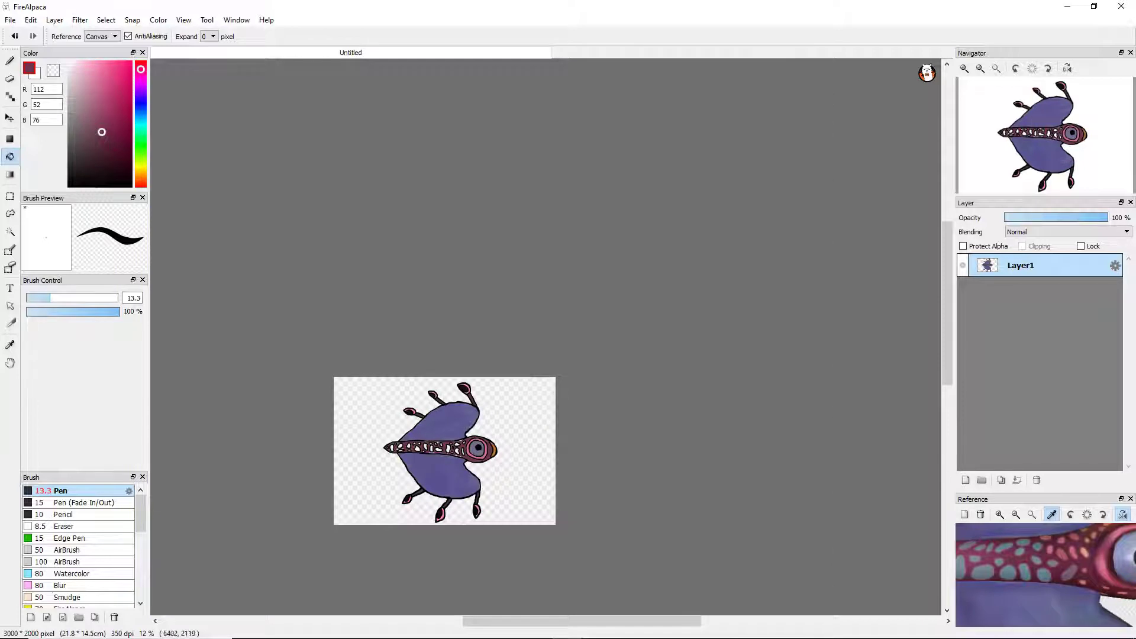
{"action": "scroll", "coordinate": [458, 452], "scroll_direction": "up", "scroll_amount": 8}
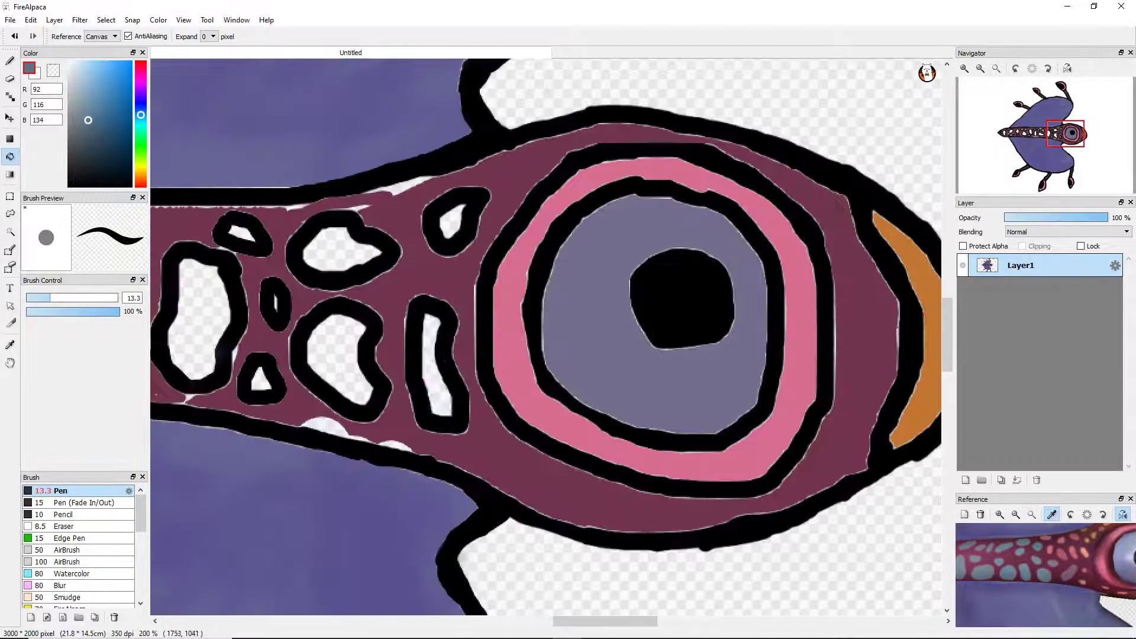
{"action": "scroll", "coordinate": [359, 441], "scroll_direction": "up", "scroll_amount": 2}
Paint maroon (R 112, G 52, B 76) Pen strokes over the white gaps along the body's lower edge, undoing a misplaced stroke.
{"action": "key", "text": "b"}
{"action": "left_click_drag", "start_coordinate": [195, 387], "coordinate": [508, 467]}
{"action": "left_click_drag", "start_coordinate": [187, 391], "coordinate": [271, 417]}
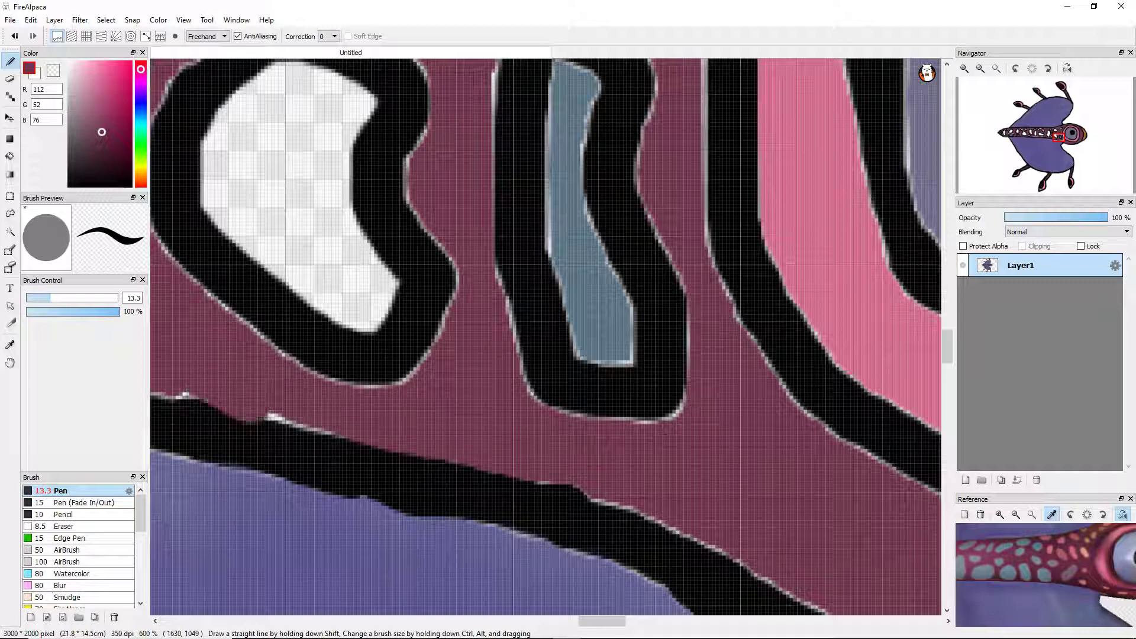
{"action": "key", "text": "ctrl+z"}
{"action": "scroll", "coordinate": [544, 337], "scroll_direction": "down", "scroll_amount": 5}
{"action": "scroll", "coordinate": [545, 337], "scroll_direction": "up", "scroll_amount": 5}
{"action": "left_click_drag", "start_coordinate": [408, 414], "coordinate": [168, 413]}
{"action": "mouse_move", "coordinate": [621, 432]}
{"action": "left_mouse_down"}
{"action": "mouse_move", "coordinate": [698, 426]}
{"action": "mouse_move", "coordinate": [799, 385]}
{"action": "left_mouse_up"}
{"action": "scroll", "coordinate": [544, 337], "scroll_direction": "down", "scroll_amount": 4}
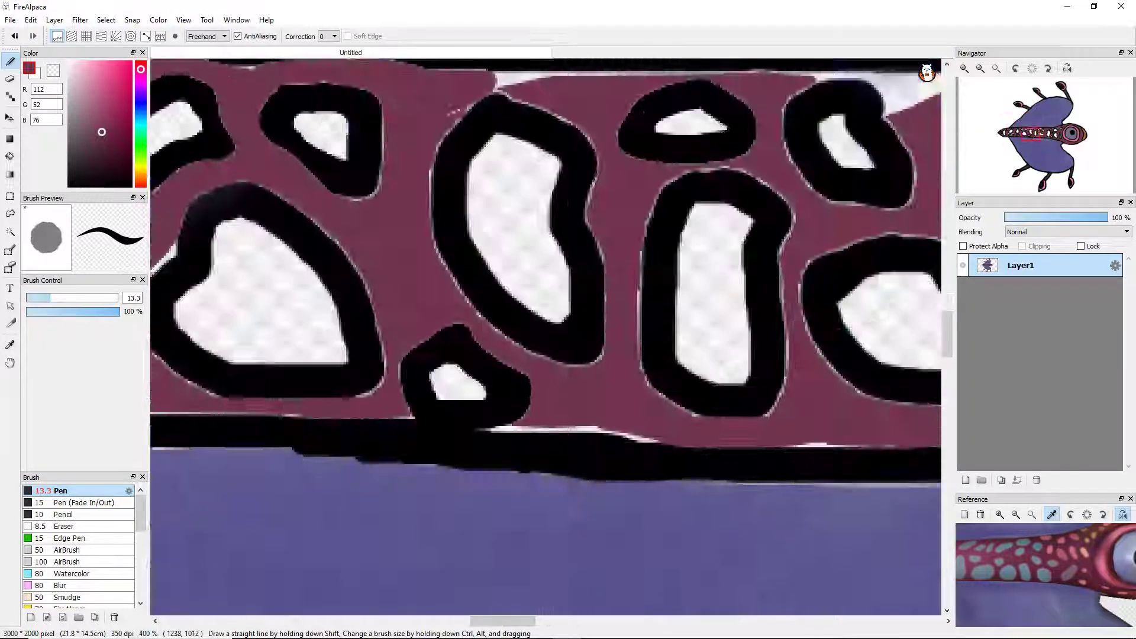
Cover the white gaps along the body's upper edge with maroon and repair the small upper spot's outline in black.
{"action": "scroll", "coordinate": [544, 337], "scroll_direction": "up", "scroll_amount": 5}
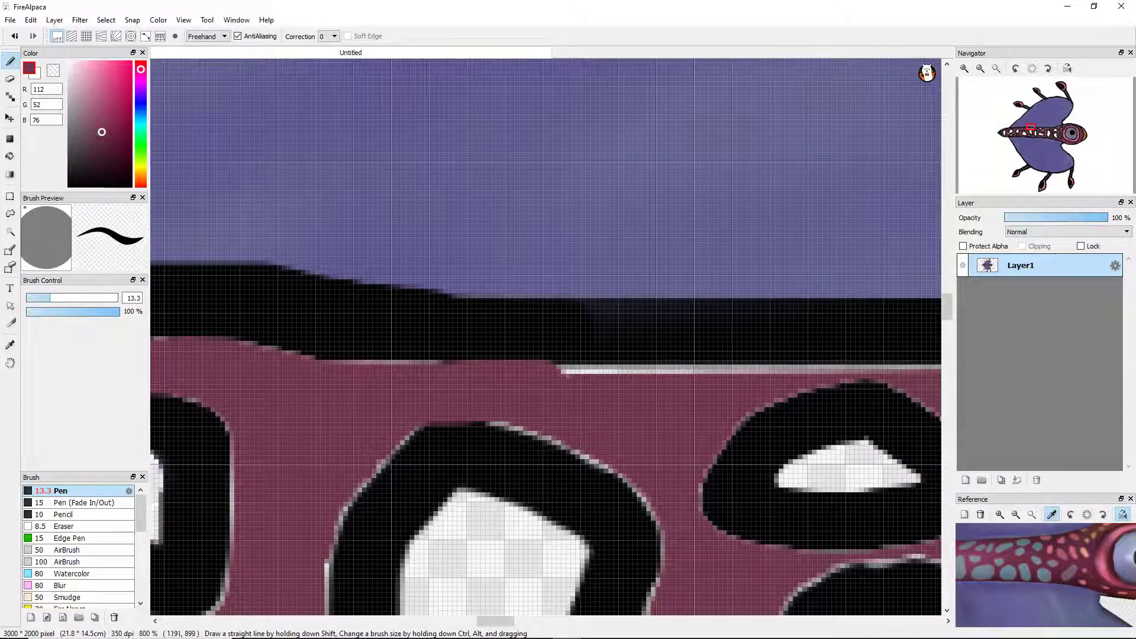
{"action": "scroll", "coordinate": [544, 337], "scroll_direction": "down", "scroll_amount": 2}
{"action": "mouse_move", "coordinate": [846, 414]}
{"action": "left_mouse_down"}
{"action": "mouse_move", "coordinate": [828, 394]}
{"action": "mouse_move", "coordinate": [760, 389]}
{"action": "mouse_move", "coordinate": [905, 385]}
{"action": "left_mouse_up"}
{"action": "left_click", "coordinate": [783, 426], "text": "alt"}
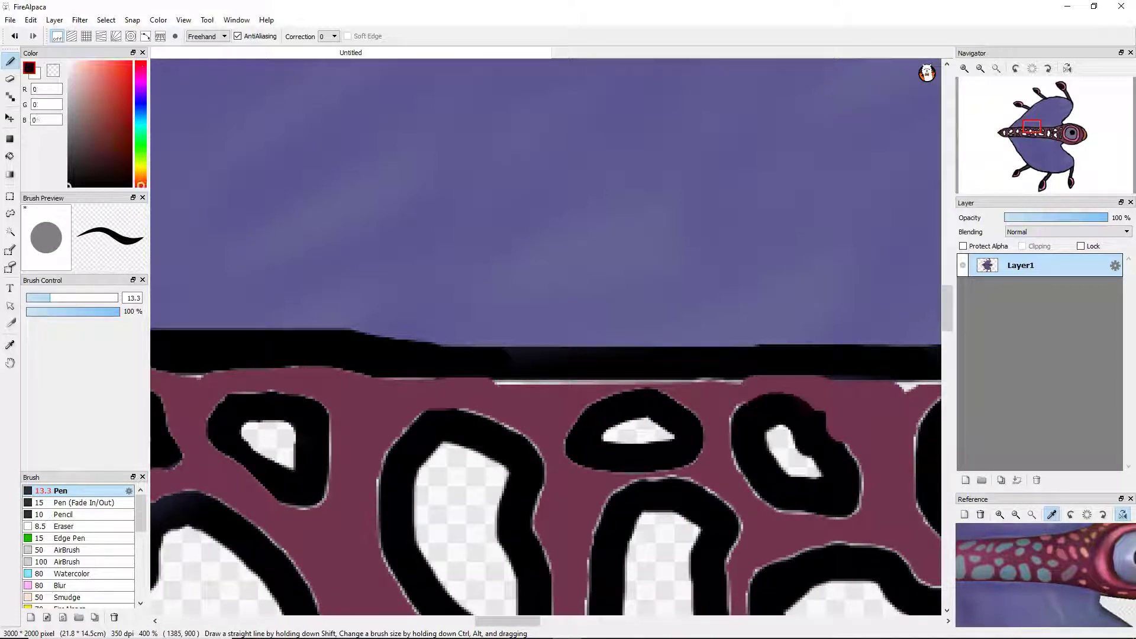
{"action": "left_click_drag", "start_coordinate": [819, 395], "coordinate": [751, 395]}
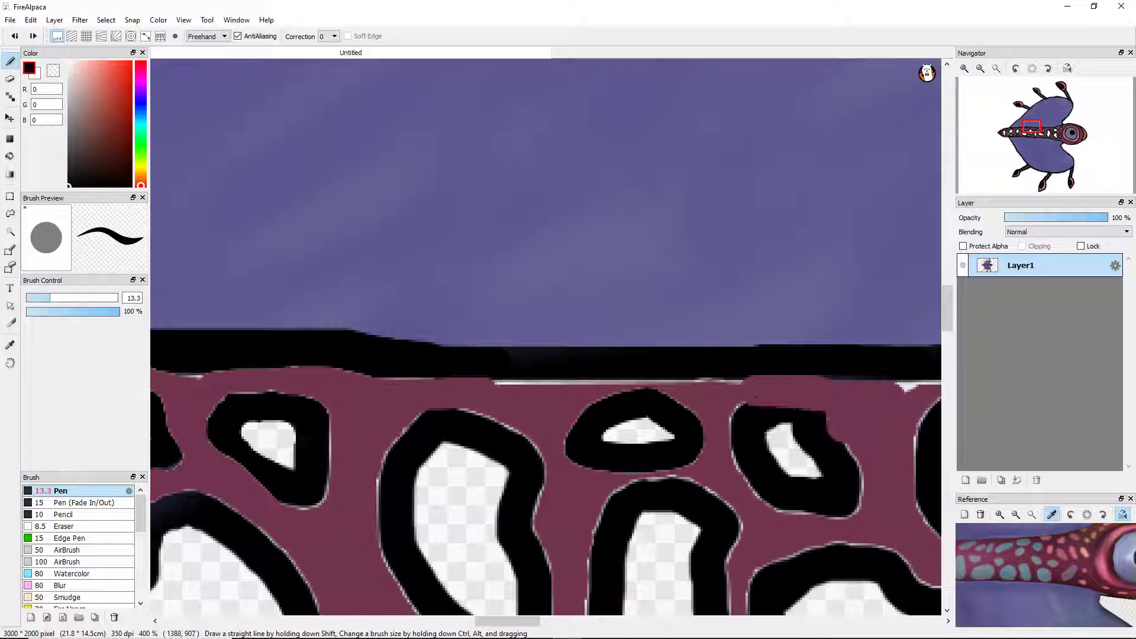
{"action": "scroll", "coordinate": [752, 432], "scroll_direction": "down", "scroll_amount": 5}
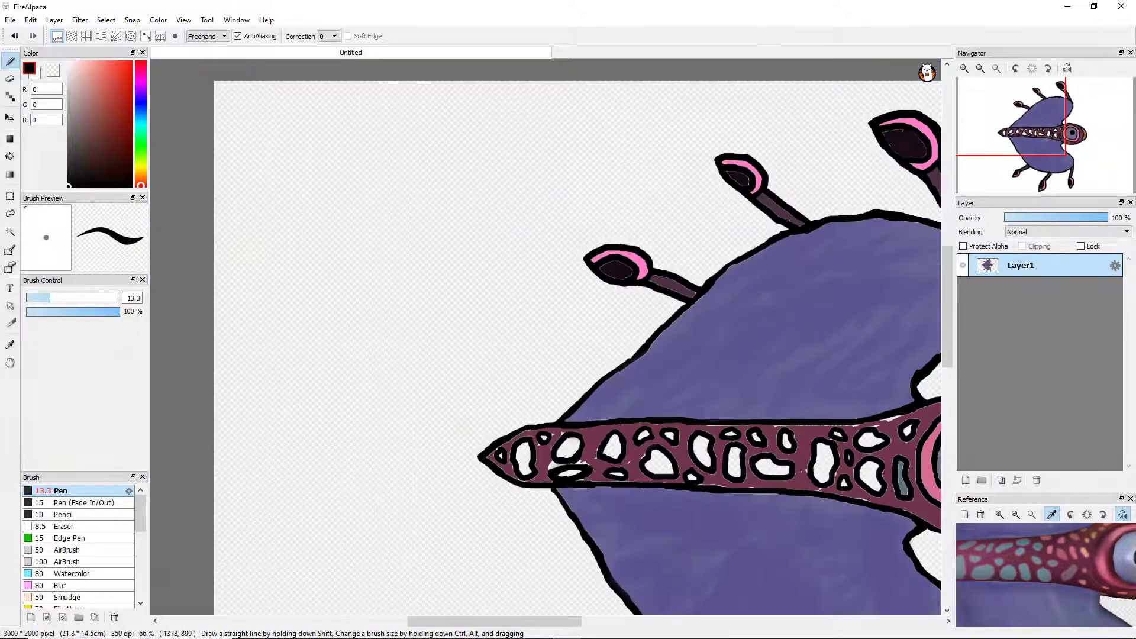
Clean up the body's lower edge around the small bottom spot with maroon and black Pen strokes.
{"action": "scroll", "coordinate": [681, 468], "scroll_direction": "up", "scroll_amount": 8}
{"action": "left_click", "coordinate": [710, 497], "text": "alt"}
{"action": "mouse_move", "coordinate": [692, 485]}
{"action": "left_mouse_down"}
{"action": "mouse_move", "coordinate": [515, 497]}
{"action": "mouse_move", "coordinate": [935, 520]}
{"action": "left_mouse_up"}
{"action": "left_click", "coordinate": [473, 480], "text": "alt"}
{"action": "mouse_move", "coordinate": [473, 481]}
{"action": "left_mouse_down"}
{"action": "mouse_move", "coordinate": [352, 404]}
{"action": "mouse_move", "coordinate": [828, 450]}
{"action": "mouse_move", "coordinate": [881, 471]}
{"action": "left_mouse_up"}
{"action": "left_click_drag", "start_coordinate": [490, 363], "coordinate": [384, 390]}
{"action": "scroll", "coordinate": [585, 404], "scroll_direction": "down", "scroll_amount": 6}
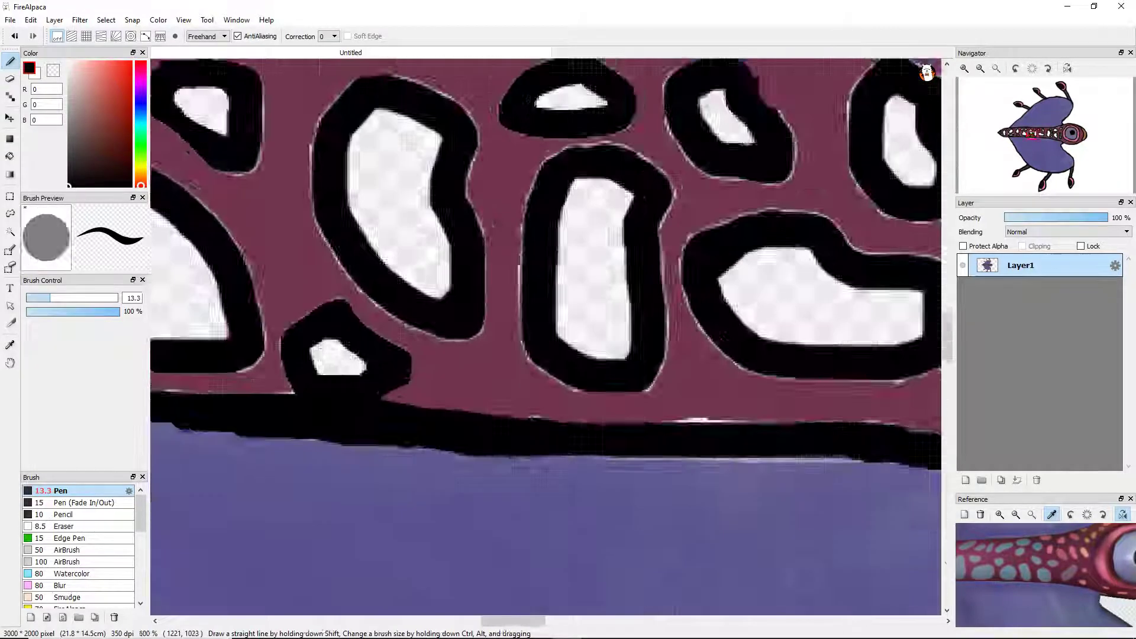
Resample the body maroon and paint over the white gaps around the large spot and along the upper edge near the eye.
{"action": "left_click", "coordinate": [676, 373], "text": "alt"}
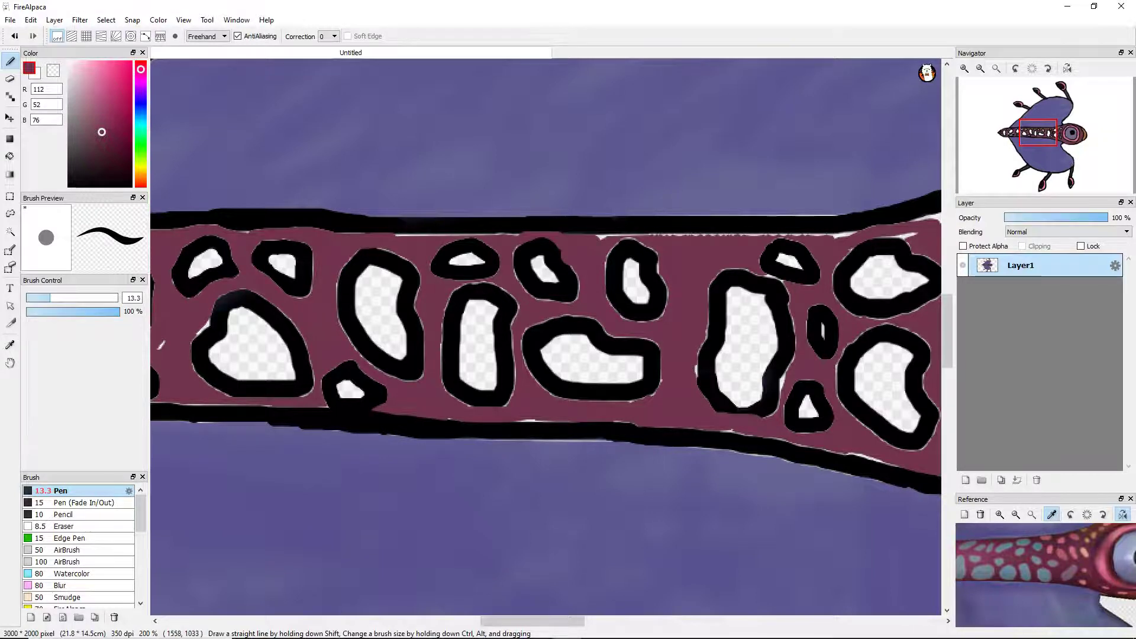
{"action": "scroll", "coordinate": [761, 419], "scroll_direction": "up", "scroll_amount": 5}
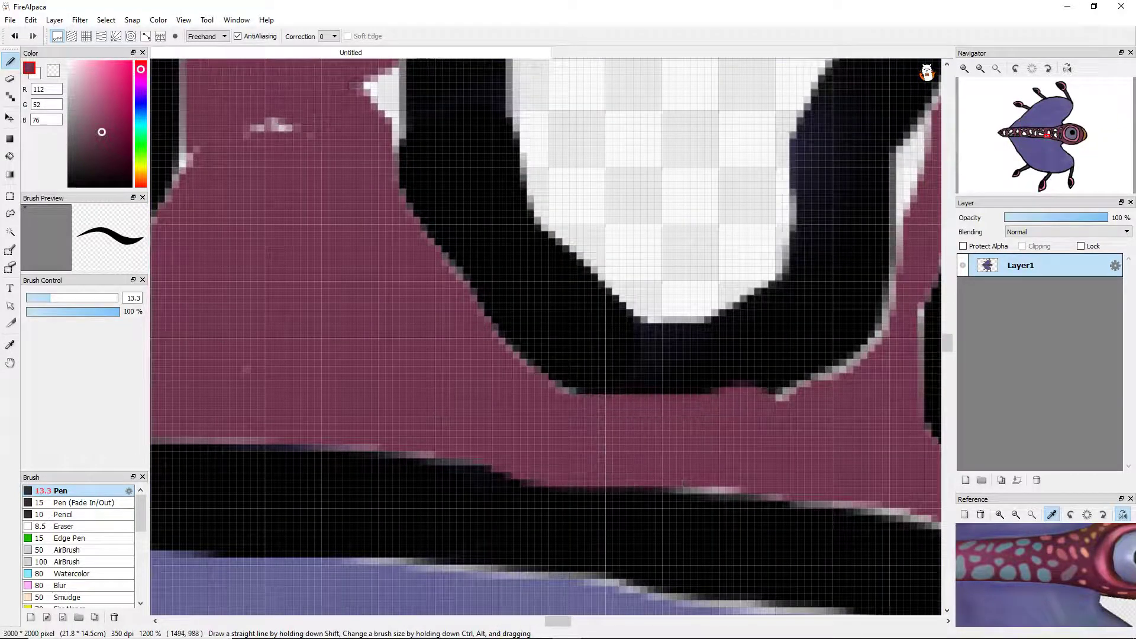
{"action": "scroll", "coordinate": [761, 419], "scroll_direction": "down", "scroll_amount": 5}
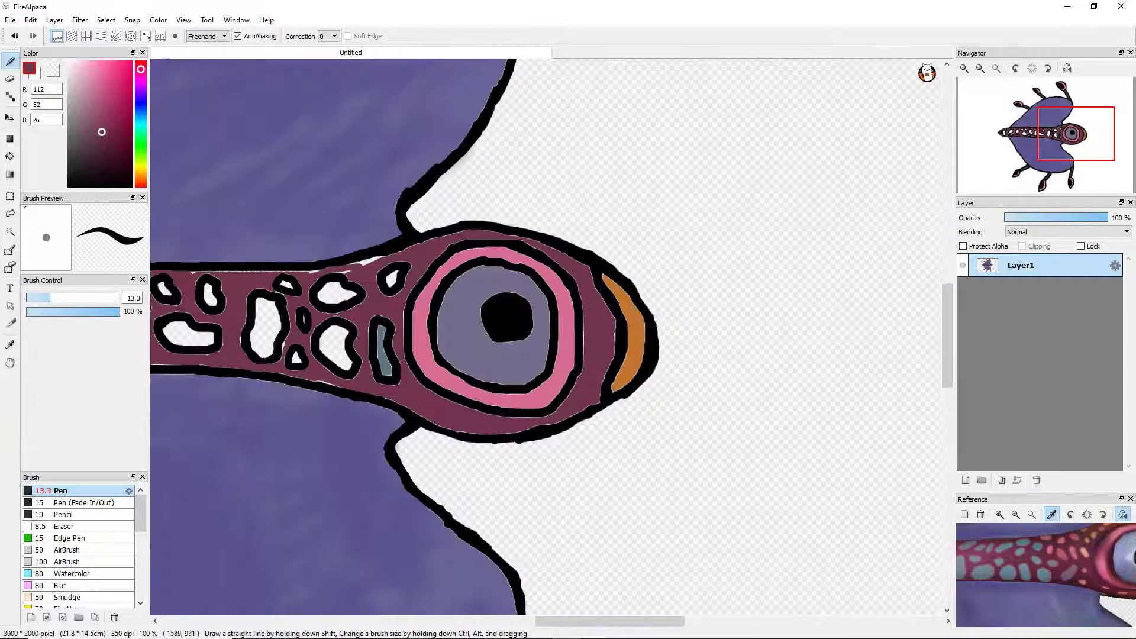
{"action": "scroll", "coordinate": [302, 207], "scroll_direction": "up", "scroll_amount": 3}
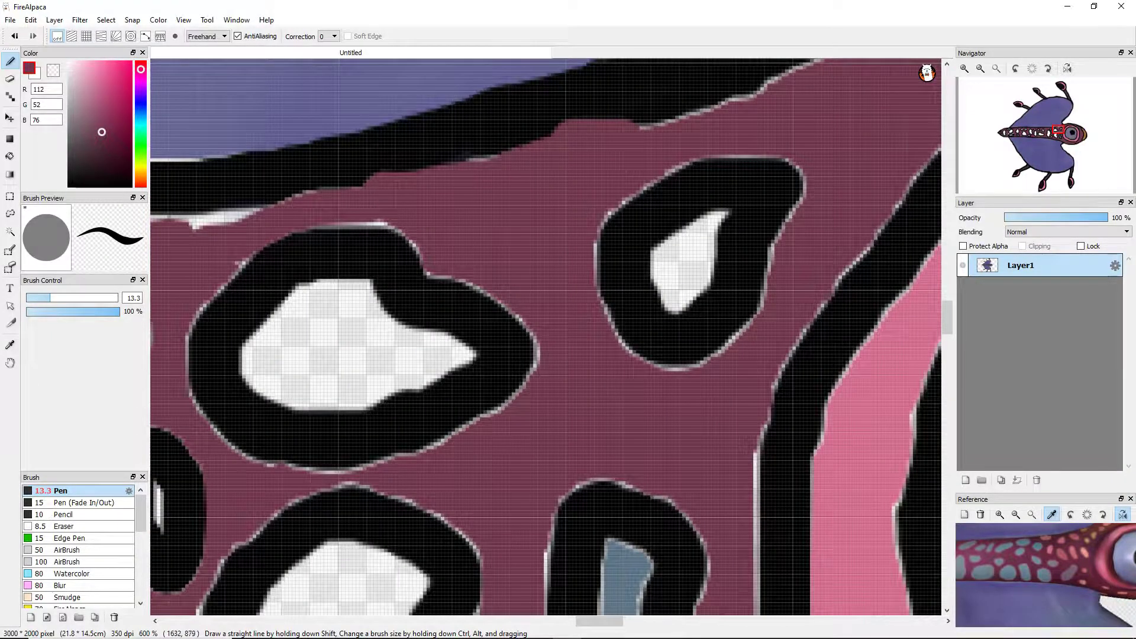
{"action": "scroll", "coordinate": [249, 266], "scroll_direction": "down", "scroll_amount": 2}
{"action": "scroll", "coordinate": [366, 343], "scroll_direction": "up", "scroll_amount": 1}
{"action": "scroll", "coordinate": [366, 343], "scroll_direction": "down", "scroll_amount": 4}
{"action": "scroll", "coordinate": [367, 343], "scroll_direction": "down", "scroll_amount": 1}
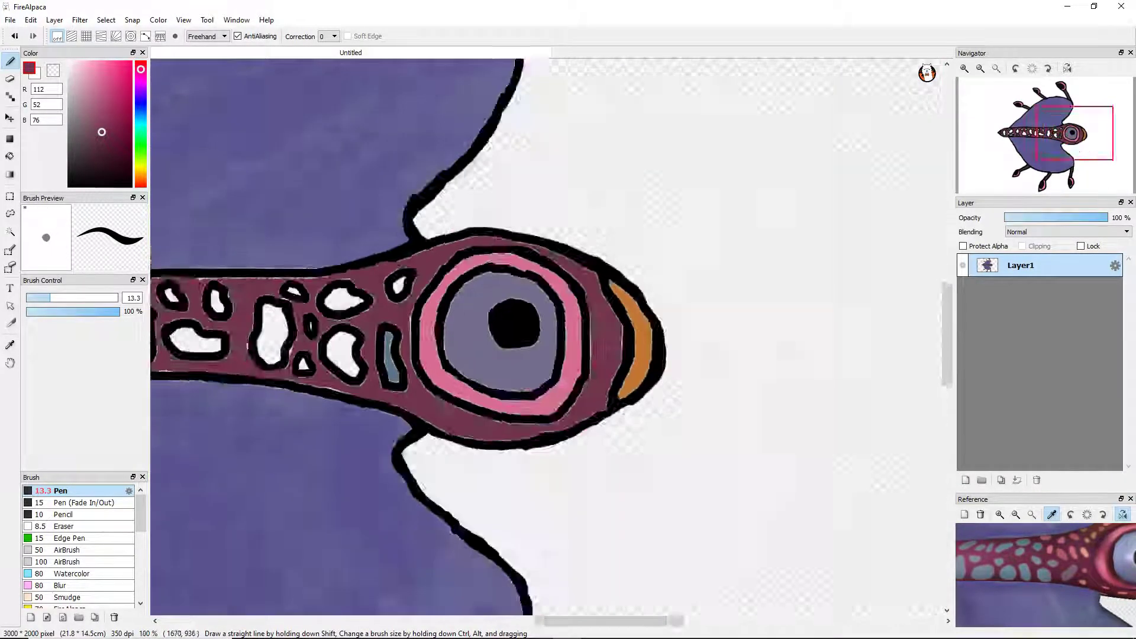
Paint maroon over the white gap between the round and flat oval spots near the body's tail end.
{"action": "scroll", "coordinate": [367, 343], "scroll_direction": "up", "scroll_amount": 5}
{"action": "scroll", "coordinate": [301, 337], "scroll_direction": "down", "scroll_amount": 4}
{"action": "scroll", "coordinate": [302, 337], "scroll_direction": "up", "scroll_amount": 4}
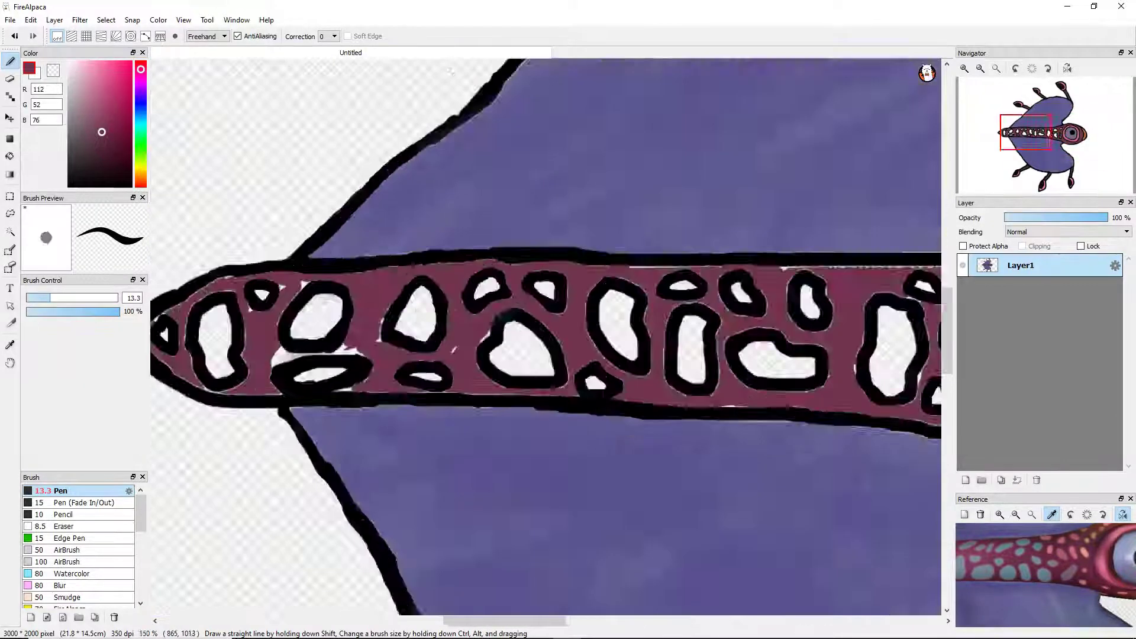
{"action": "left_click_drag", "start_coordinate": [308, 338], "coordinate": [477, 322]}
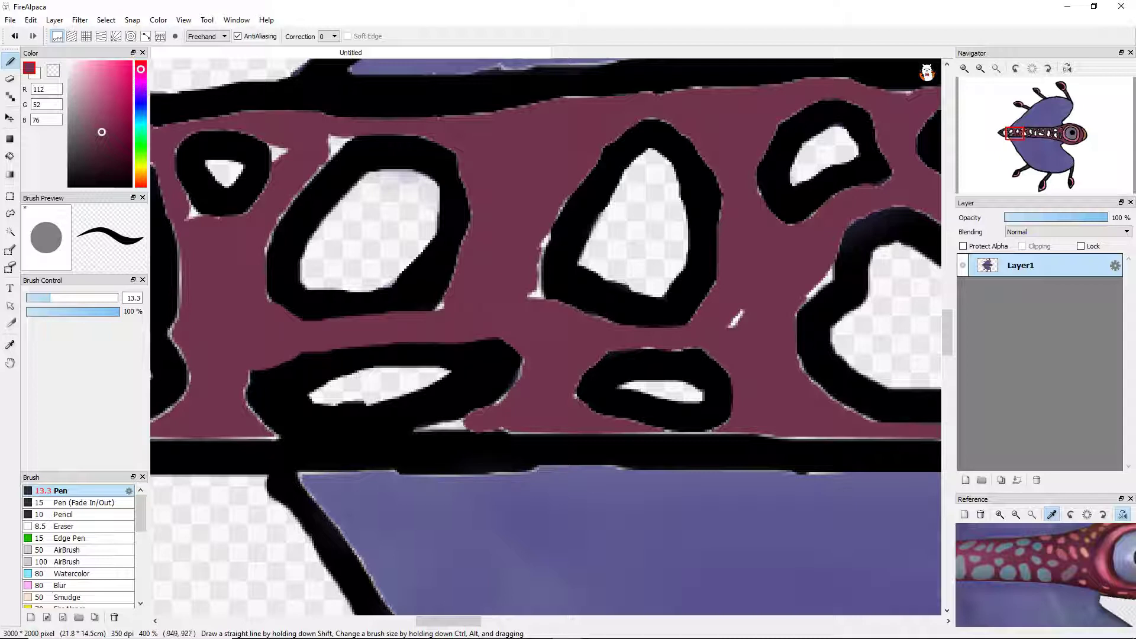
Sample black and redraw the outlines of the round and flat oval tail spots, undoing the unsuitable strokes.
{"action": "left_click", "coordinate": [540, 273], "text": "alt"}
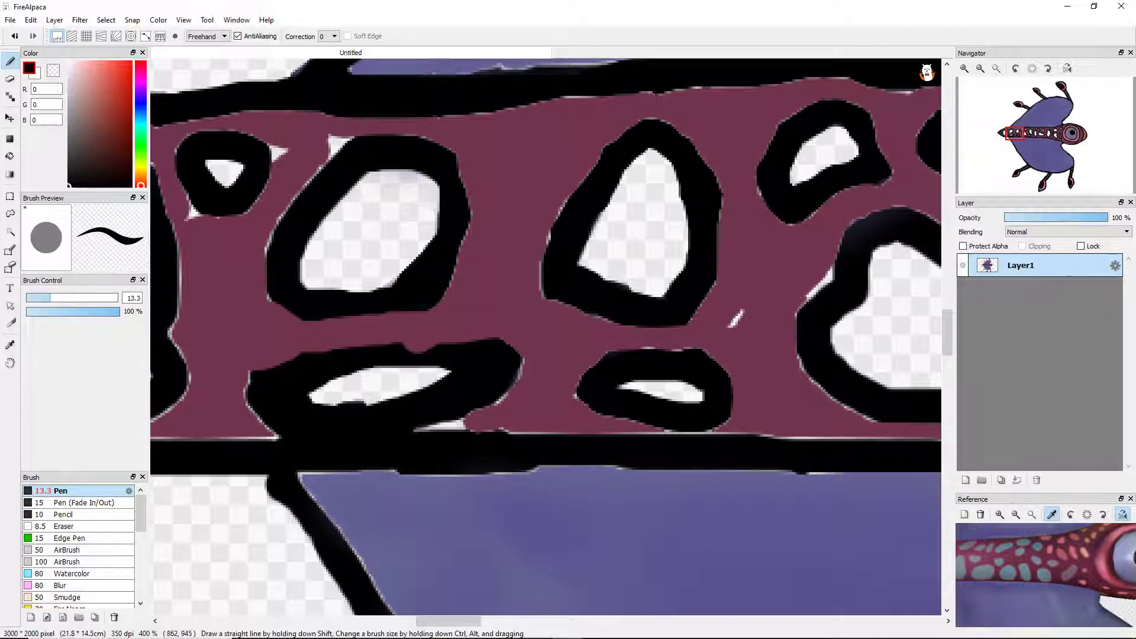
{"action": "left_click_drag", "start_coordinate": [352, 324], "coordinate": [460, 291]}
{"action": "key", "text": "ctrl+z"}
{"action": "left_click_drag", "start_coordinate": [320, 322], "coordinate": [402, 313]}
{"action": "key", "text": "ctrl+z"}
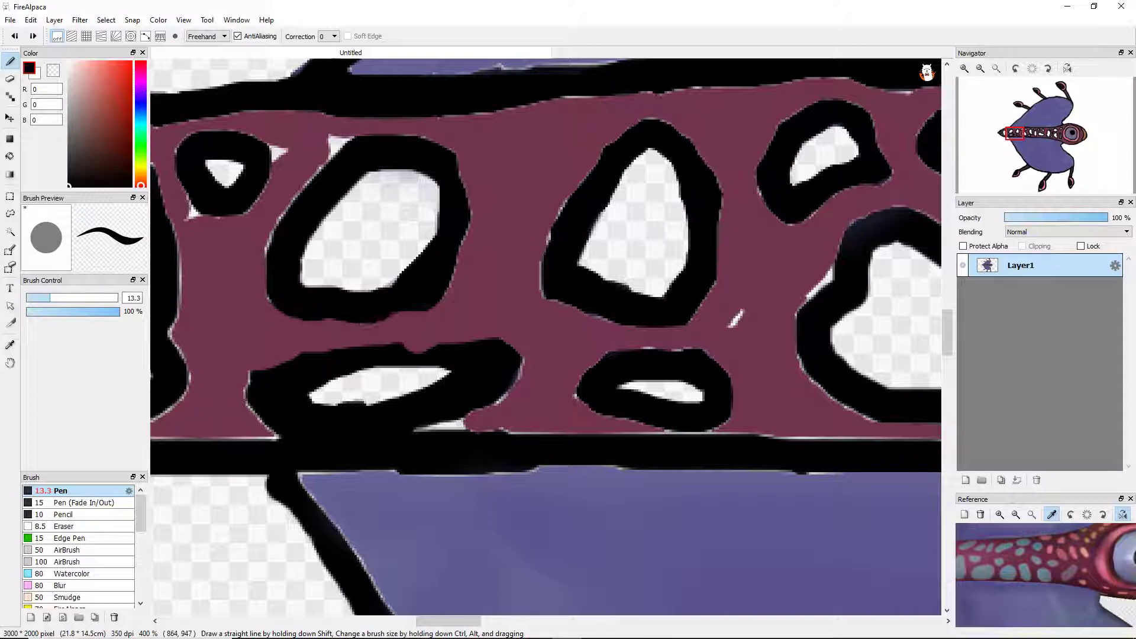
{"action": "mouse_move", "coordinate": [249, 382]}
{"action": "left_mouse_down"}
{"action": "mouse_move", "coordinate": [320, 339]}
{"action": "mouse_move", "coordinate": [455, 344]}
{"action": "left_mouse_up"}
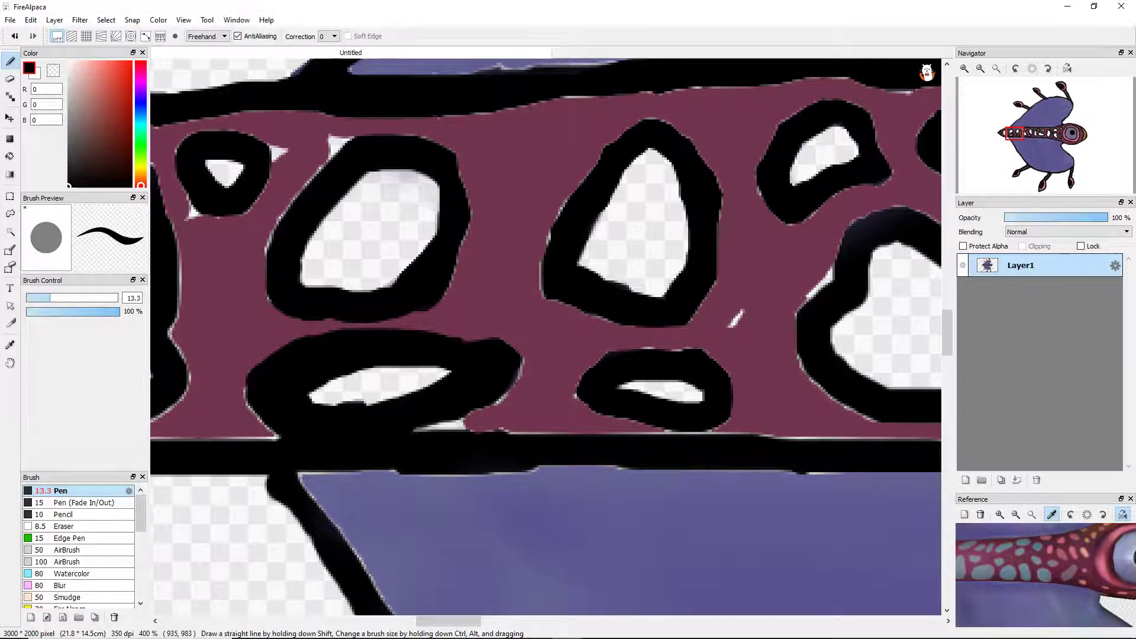
Fill the white gap beneath the flat oval tail spot with maroon and touch up its outline in black.
{"action": "left_click", "coordinate": [733, 320], "text": "alt"}
{"action": "scroll", "coordinate": [733, 320], "scroll_direction": "down", "scroll_amount": 4}
{"action": "scroll", "coordinate": [852, 290], "scroll_direction": "up", "scroll_amount": 6}
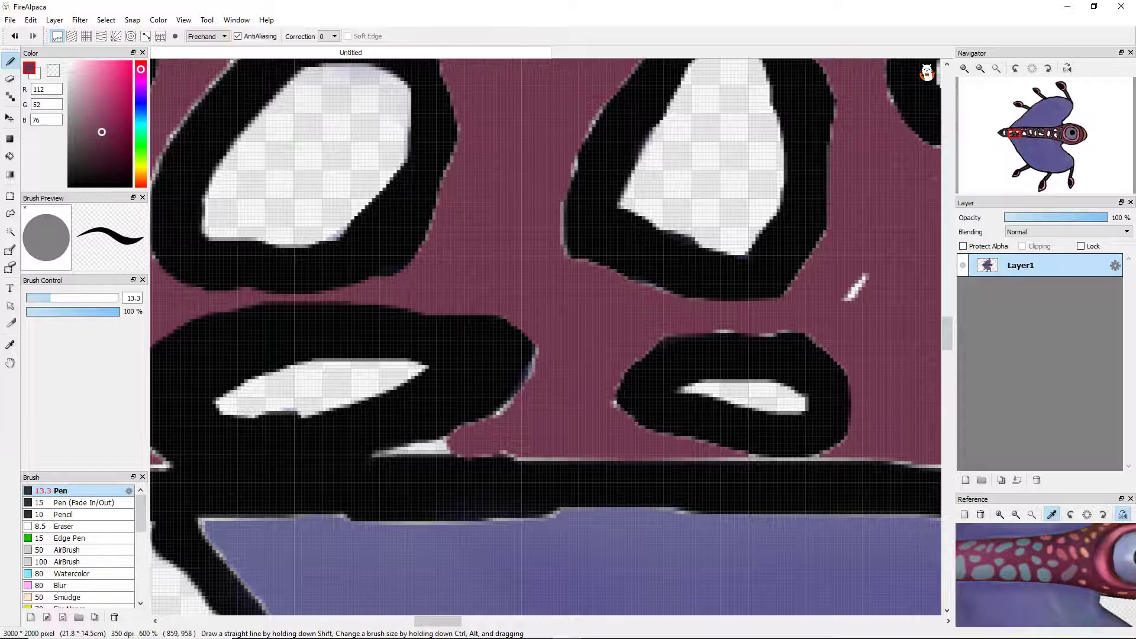
{"action": "scroll", "coordinate": [394, 472], "scroll_direction": "up", "scroll_amount": 5}
{"action": "mouse_move", "coordinate": [550, 414]}
{"action": "left_mouse_down"}
{"action": "mouse_move", "coordinate": [349, 414]}
{"action": "mouse_move", "coordinate": [426, 462]}
{"action": "mouse_move", "coordinate": [483, 444]}
{"action": "left_mouse_up"}
{"action": "left_click", "coordinate": [379, 450], "text": "alt"}
{"action": "left_click_drag", "start_coordinate": [337, 426], "coordinate": [515, 403]}
Sample the body maroon and paint over the white slivers between the teardrop, flat oval and heart-shaped spots.
{"action": "scroll", "coordinate": [474, 414], "scroll_direction": "down", "scroll_amount": 7}
{"action": "left_click", "coordinate": [456, 319], "text": "alt"}
{"action": "scroll", "coordinate": [456, 319], "scroll_direction": "up", "scroll_amount": 4}
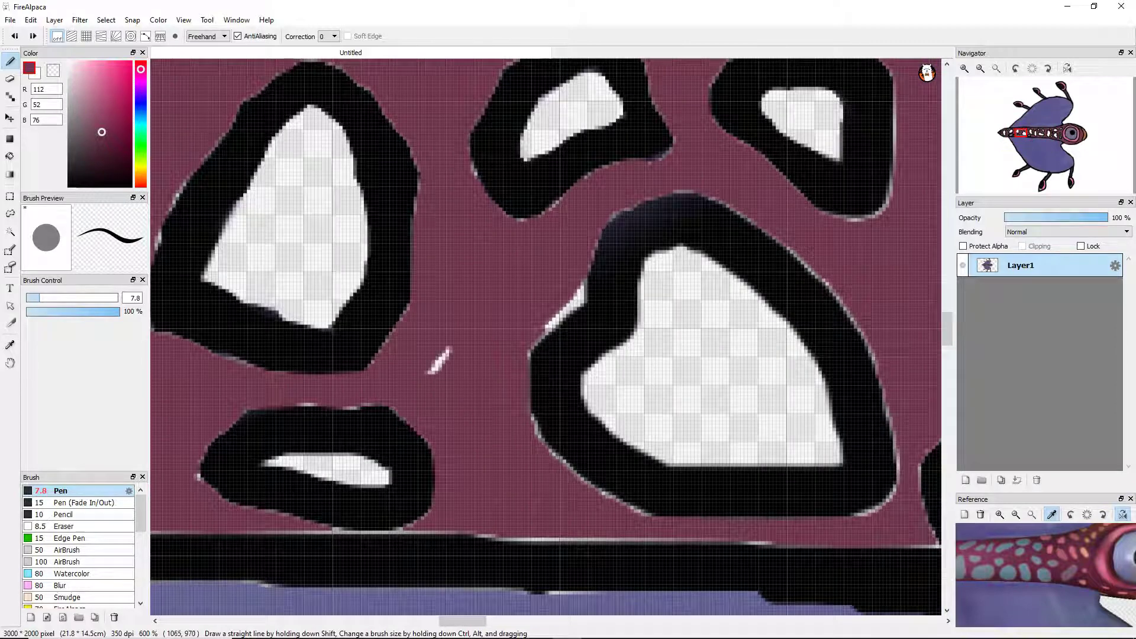
{"action": "scroll", "coordinate": [556, 322], "scroll_direction": "down", "scroll_amount": 4}
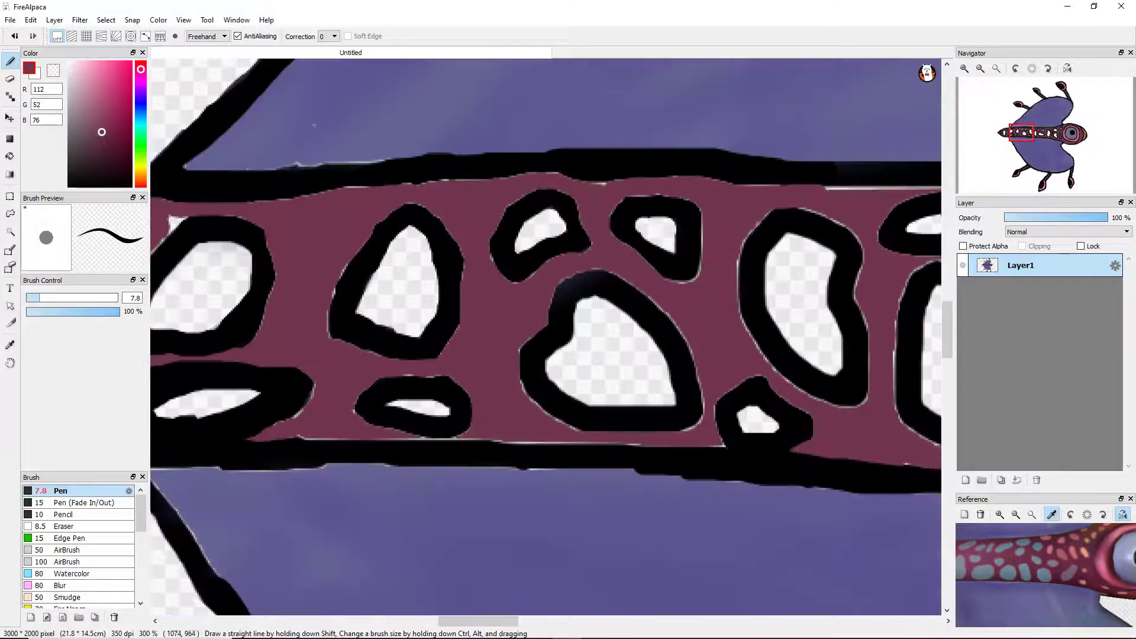
Paint maroon over the white gaps around the small round spot and the neighbouring large oval spot near the tail.
{"action": "scroll", "coordinate": [497, 319], "scroll_direction": "up", "scroll_amount": 6}
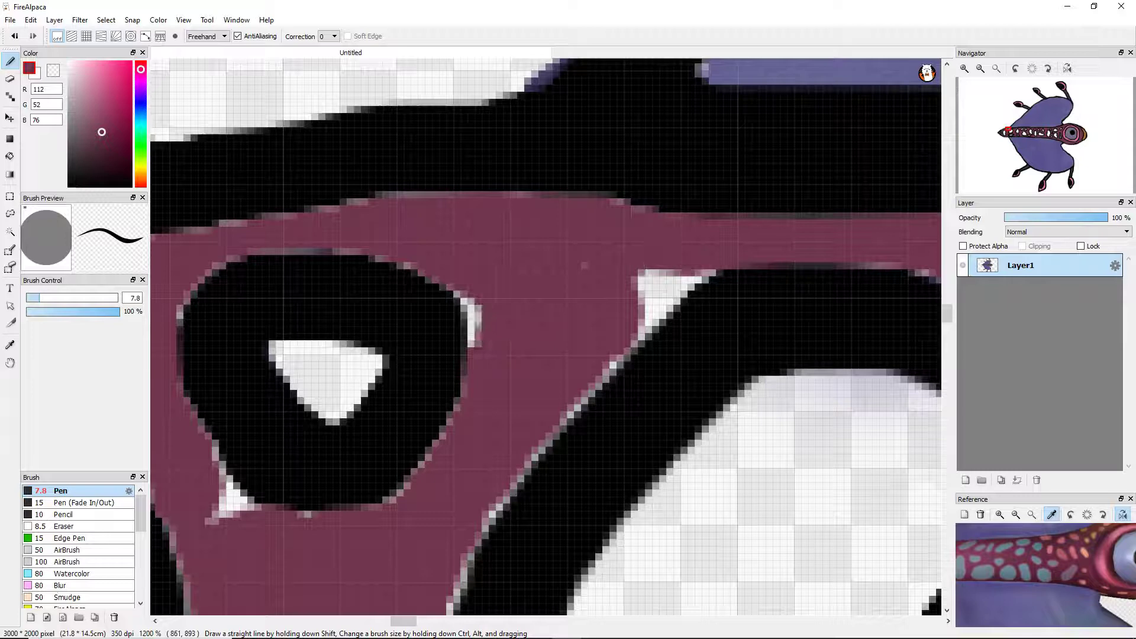
{"action": "left_click_drag", "start_coordinate": [645, 313], "coordinate": [698, 278]}
{"action": "scroll", "coordinate": [674, 296], "scroll_direction": "down", "scroll_amount": 3}
{"action": "scroll", "coordinate": [335, 341], "scroll_direction": "up", "scroll_amount": 3}
{"action": "left_click_drag", "start_coordinate": [308, 355], "coordinate": [361, 326]}
{"action": "scroll", "coordinate": [335, 340], "scroll_direction": "down", "scroll_amount": 2}
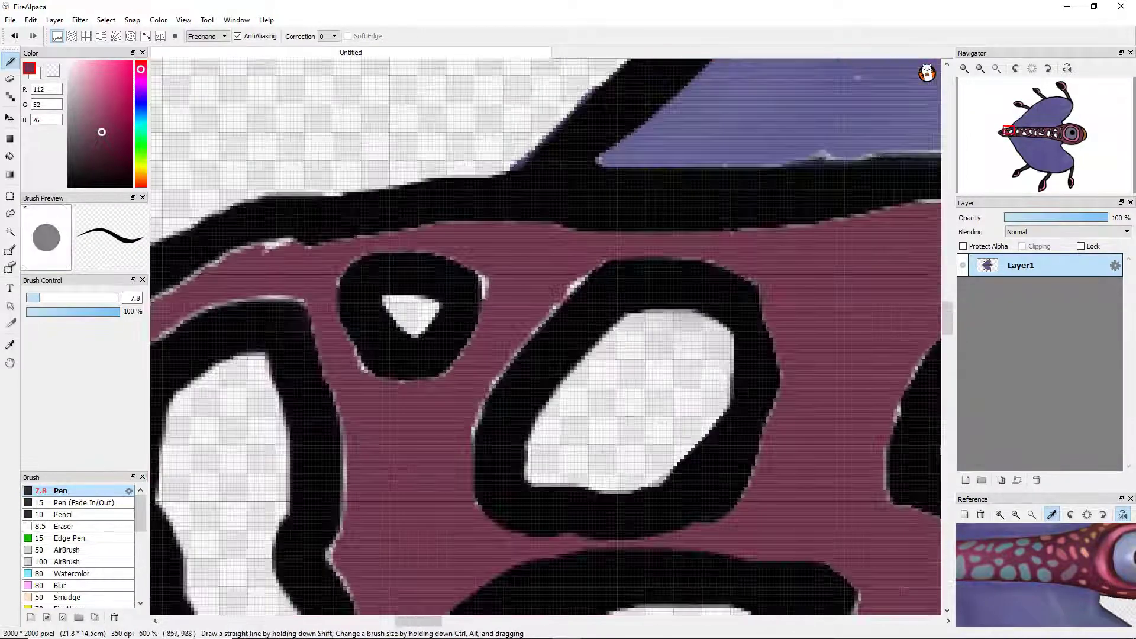
{"action": "scroll", "coordinate": [437, 284], "scroll_direction": "up", "scroll_amount": 1}
{"action": "scroll", "coordinate": [438, 284], "scroll_direction": "down", "scroll_amount": 4}
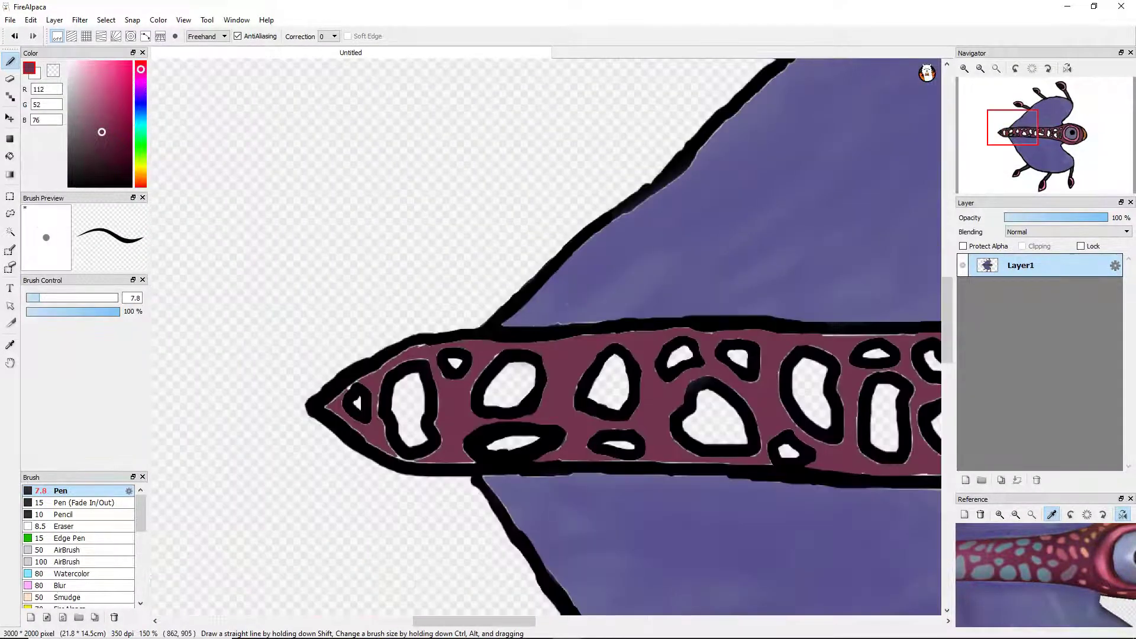
Cover the white gaps at the tail tip with maroon and touch up the outlines of the tip and its small spot in black.
{"action": "scroll", "coordinate": [414, 455], "scroll_direction": "up", "scroll_amount": 6}
{"action": "key", "text": "["}
{"action": "mouse_move", "coordinate": [319, 352]}
{"action": "left_mouse_down"}
{"action": "mouse_move", "coordinate": [551, 473]}
{"action": "mouse_move", "coordinate": [710, 497]}
{"action": "left_mouse_up"}
{"action": "scroll", "coordinate": [710, 497], "scroll_direction": "down", "scroll_amount": 5}
{"action": "scroll", "coordinate": [651, 367], "scroll_direction": "up", "scroll_amount": 2}
{"action": "scroll", "coordinate": [553, 444], "scroll_direction": "up", "scroll_amount": 2}
{"action": "left_click_drag", "start_coordinate": [553, 455], "coordinate": [701, 327]}
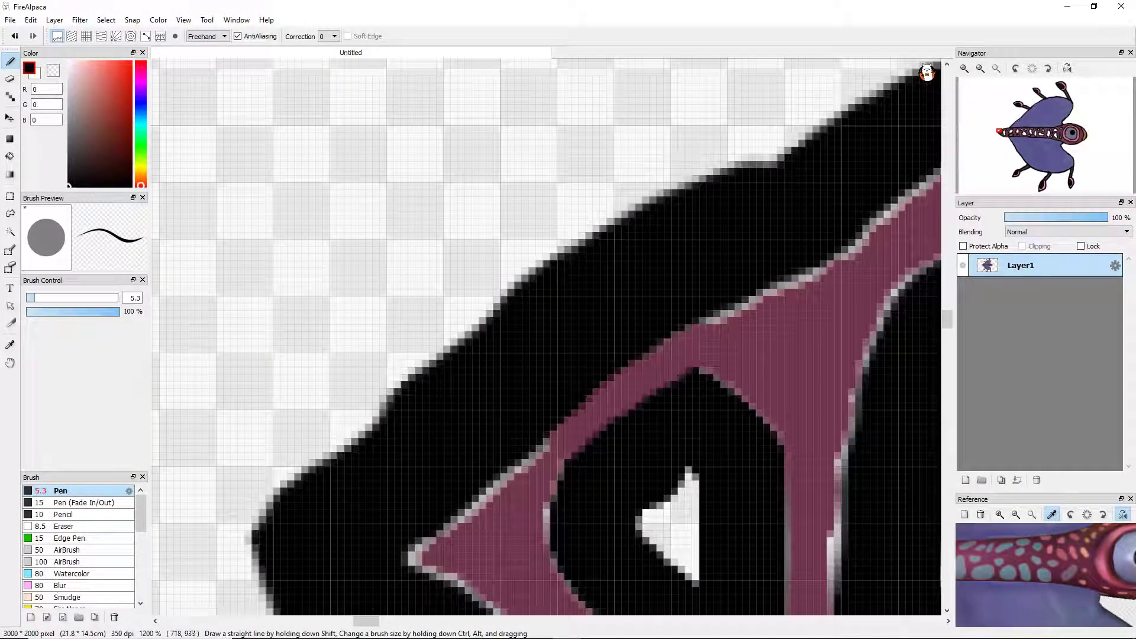
{"action": "left_click_drag", "start_coordinate": [559, 465], "coordinate": [674, 381]}
{"action": "scroll", "coordinate": [675, 382], "scroll_direction": "down", "scroll_amount": 8}
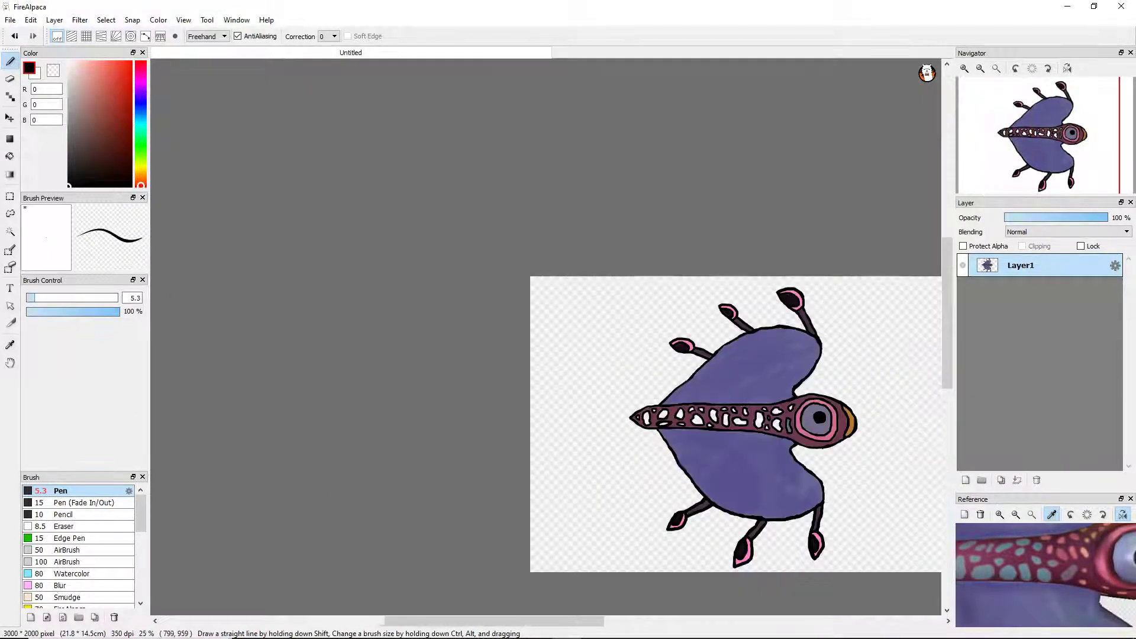
Fill the tall spot in the body's front half with the sampled blue-grey (100, 118, 133) and paint over its remaining white gaps.
{"action": "scroll", "coordinate": [746, 410], "scroll_direction": "up", "scroll_amount": 4}
{"action": "left_click", "coordinate": [902, 467], "text": "alt"}
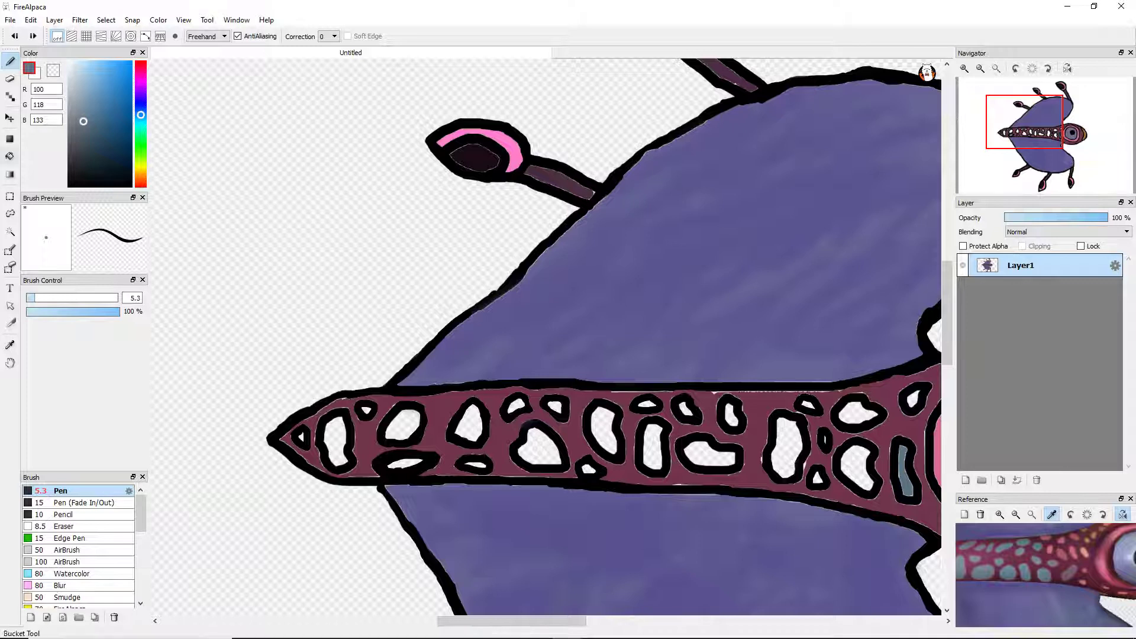
{"action": "key", "text": "g"}
{"action": "scroll", "coordinate": [902, 467], "scroll_direction": "up", "scroll_amount": 5}
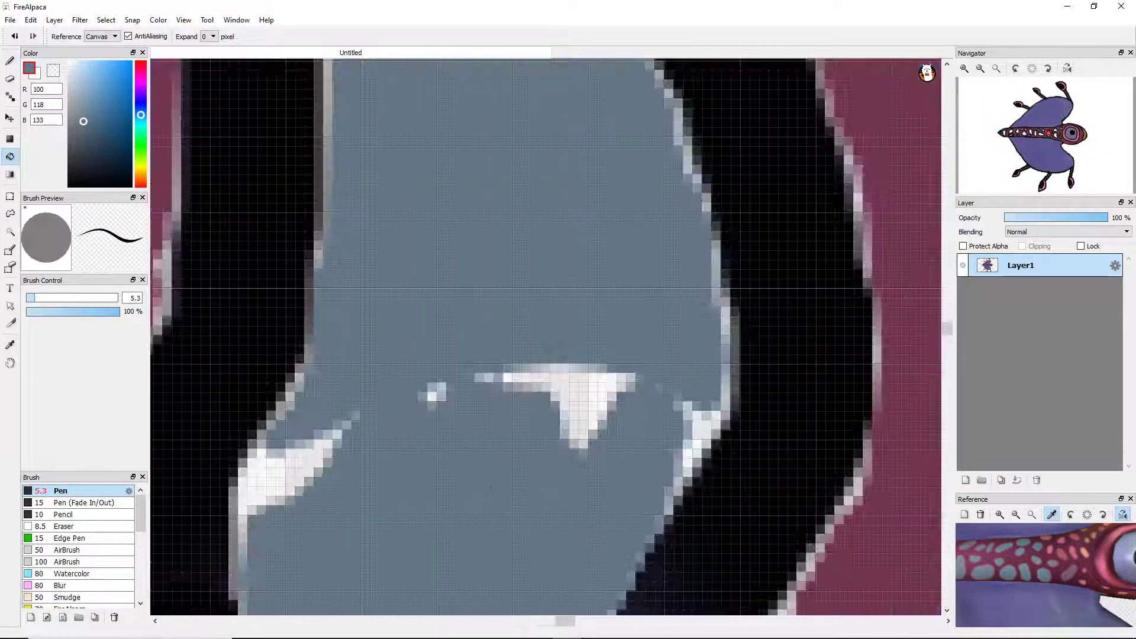
{"action": "key", "text": "b"}
{"action": "mouse_move", "coordinate": [565, 437]}
{"action": "left_mouse_down"}
{"action": "mouse_move", "coordinate": [491, 378]}
{"action": "mouse_move", "coordinate": [621, 381]}
{"action": "left_mouse_up"}
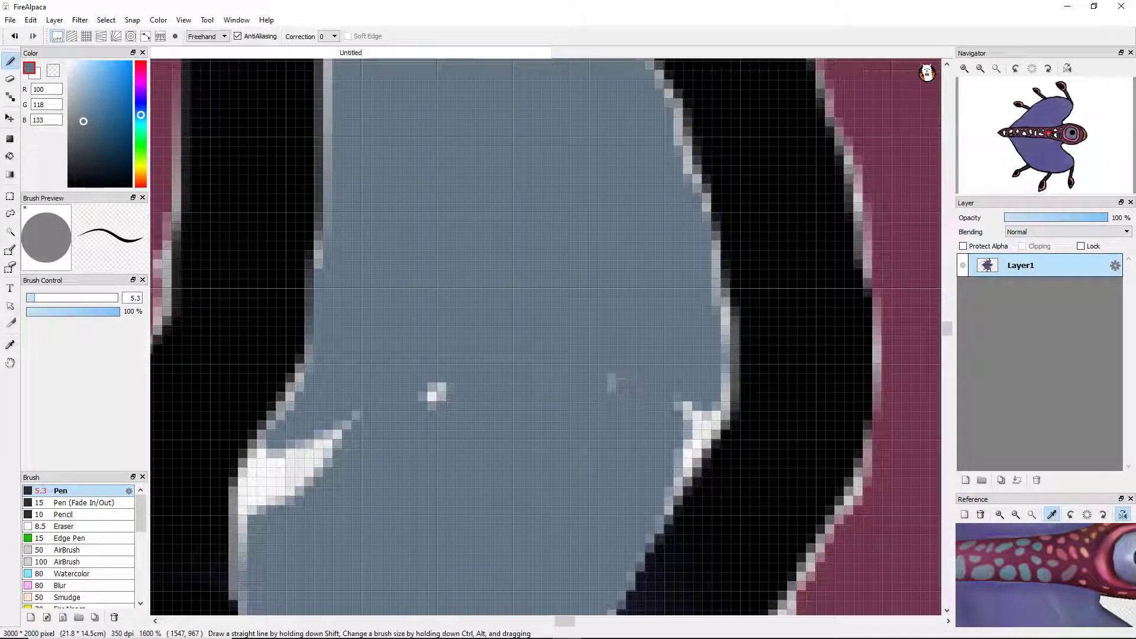
{"action": "left_click_drag", "start_coordinate": [31, 297], "coordinate": [50, 298]}
{"action": "left_click", "coordinate": [433, 395]}
{"action": "left_click_drag", "start_coordinate": [343, 428], "coordinate": [242, 509]}
{"action": "left_click", "coordinate": [612, 388]}
{"action": "left_click_drag", "start_coordinate": [689, 408], "coordinate": [681, 473]}
{"action": "scroll", "coordinate": [651, 414], "scroll_direction": "down", "scroll_amount": 5}
Resample the body maroon and paint over the white gaps around the tall blue-grey spot's outline.
{"action": "scroll", "coordinate": [627, 385], "scroll_direction": "up", "scroll_amount": 3}
{"action": "left_click", "coordinate": [639, 332], "text": "alt"}
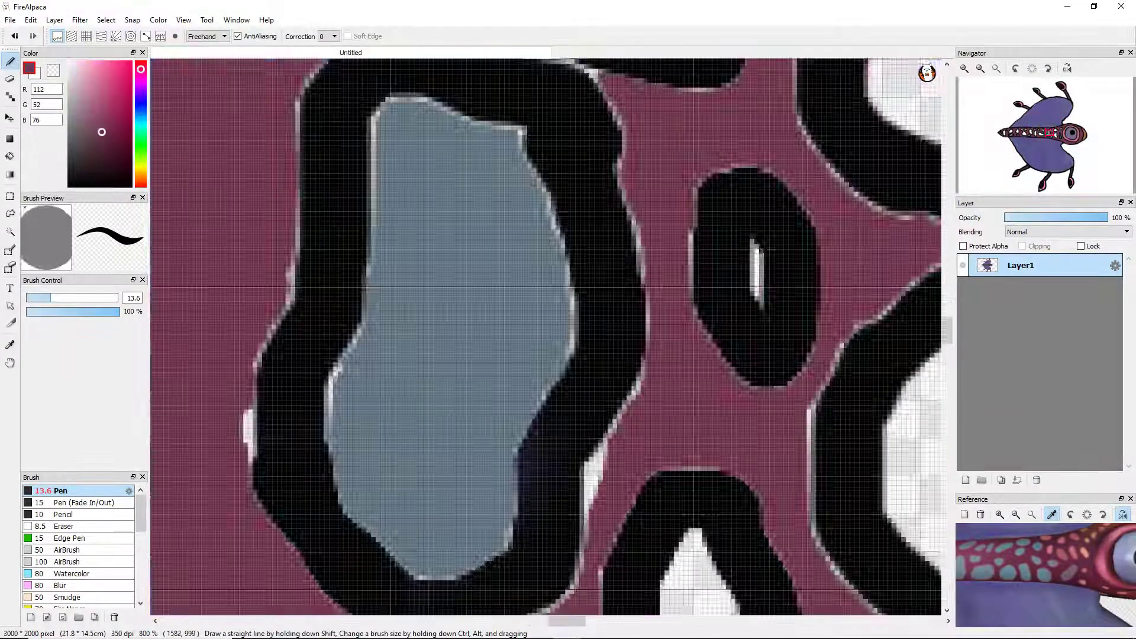
{"action": "scroll", "coordinate": [622, 237], "scroll_direction": "up", "scroll_amount": 3}
{"action": "left_click_drag", "start_coordinate": [597, 337], "coordinate": [545, 337]}
{"action": "mouse_move", "coordinate": [594, 375]}
{"action": "left_mouse_down"}
{"action": "mouse_move", "coordinate": [556, 532]}
{"action": "mouse_move", "coordinate": [502, 603]}
{"action": "left_mouse_up"}
{"action": "scroll", "coordinate": [592, 355], "scroll_direction": "down", "scroll_amount": 4}
{"action": "scroll", "coordinate": [591, 355], "scroll_direction": "up", "scroll_amount": 4}
{"action": "left_click_drag", "start_coordinate": [568, 417], "coordinate": [530, 530]}
{"action": "left_click_drag", "start_coordinate": [595, 320], "coordinate": [529, 586]}
{"action": "scroll", "coordinate": [544, 337], "scroll_direction": "down", "scroll_amount": 4}
{"action": "scroll", "coordinate": [544, 337], "scroll_direction": "up", "scroll_amount": 4}
{"action": "mouse_move", "coordinate": [710, 115]}
{"action": "left_mouse_down"}
{"action": "mouse_move", "coordinate": [675, 225]}
{"action": "mouse_move", "coordinate": [635, 473]}
{"action": "left_mouse_up"}
{"action": "scroll", "coordinate": [636, 473], "scroll_direction": "down", "scroll_amount": 3}
{"action": "scroll", "coordinate": [485, 414], "scroll_direction": "up", "scroll_amount": 3}
{"action": "left_click_drag", "start_coordinate": [346, 331], "coordinate": [349, 387]}
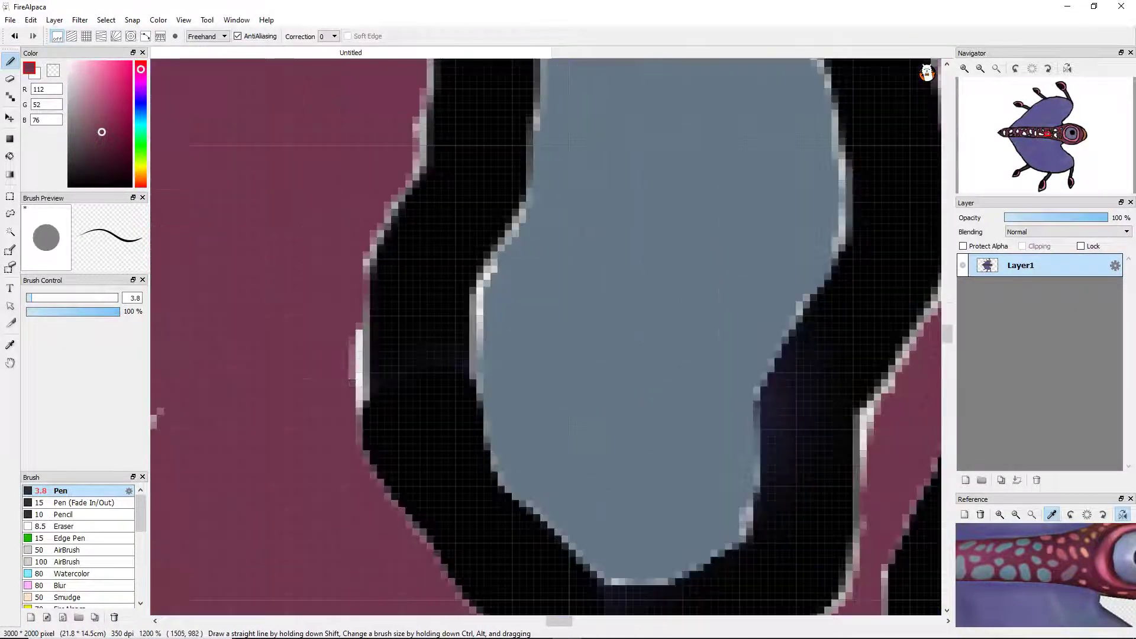
{"action": "scroll", "coordinate": [349, 387], "scroll_direction": "down", "scroll_amount": 3}
Paint maroon along the white gaps beneath the body's upper outline, undoing an unsuitable stroke.
{"action": "scroll", "coordinate": [340, 393], "scroll_direction": "down", "scroll_amount": 2}
{"action": "scroll", "coordinate": [252, 345], "scroll_direction": "up", "scroll_amount": 2}
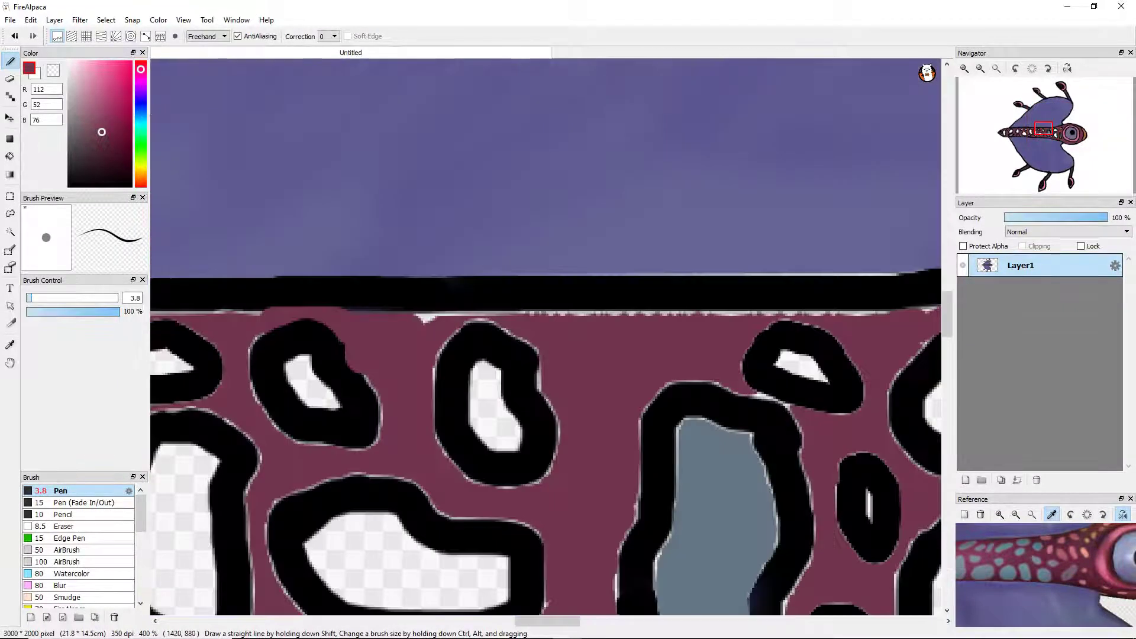
{"action": "left_click_drag", "start_coordinate": [417, 313], "coordinate": [615, 311]}
{"action": "key", "text": "ctrl+z"}
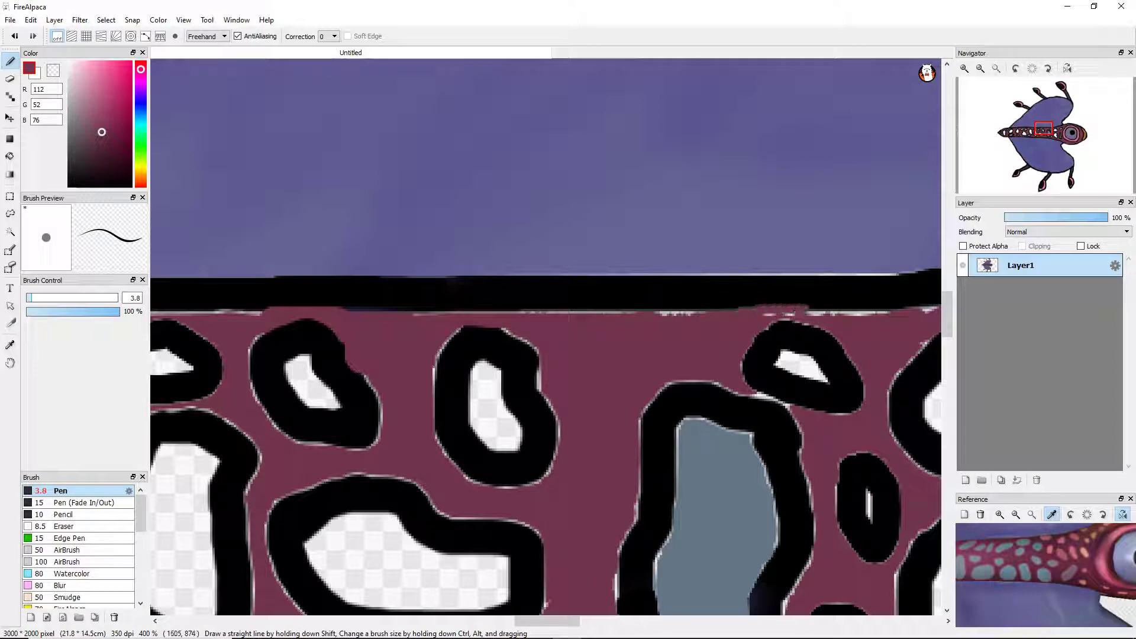
{"action": "scroll", "coordinate": [545, 337], "scroll_direction": "down", "scroll_amount": 3}
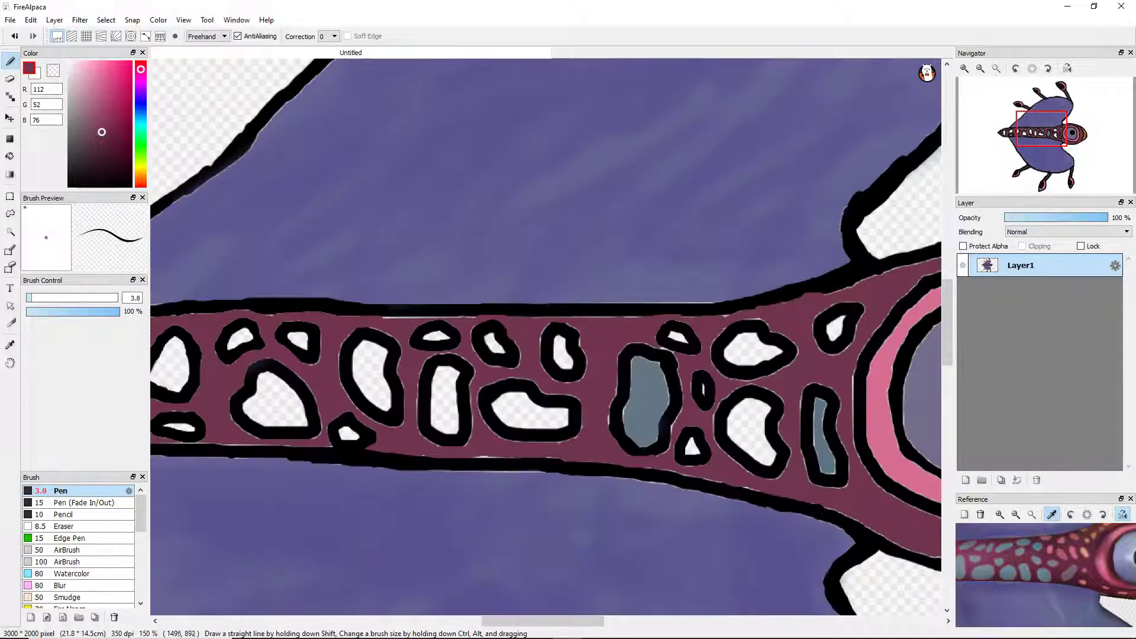
{"action": "scroll", "coordinate": [546, 338], "scroll_direction": "up", "scroll_amount": 5}
{"action": "left_click_drag", "start_coordinate": [648, 370], "coordinate": [745, 373]}
{"action": "scroll", "coordinate": [545, 337], "scroll_direction": "down", "scroll_amount": 4}
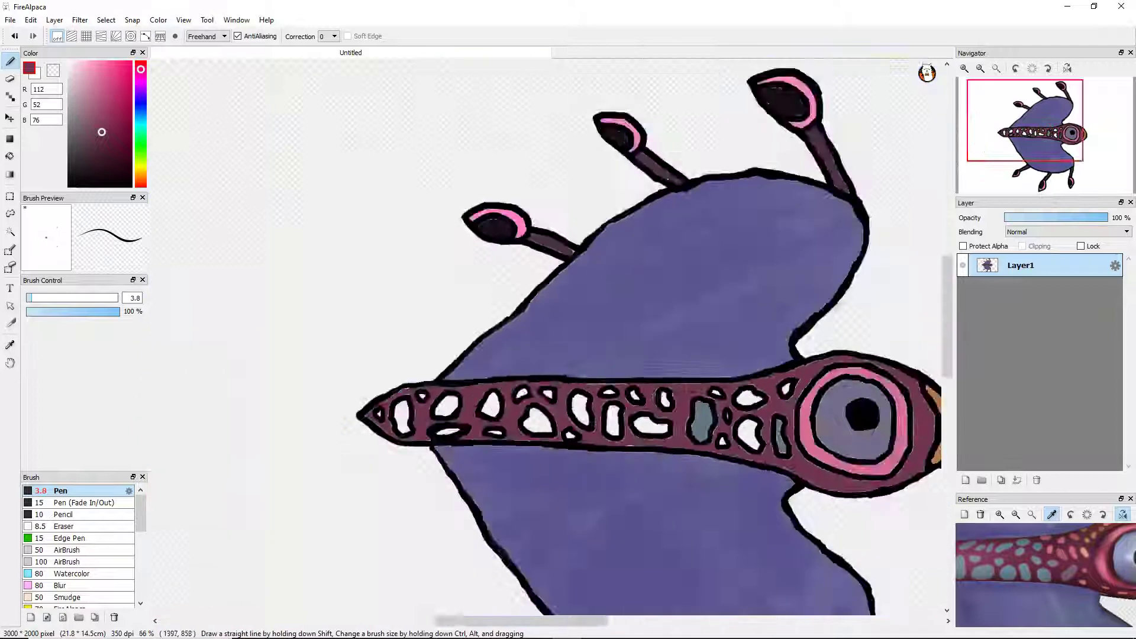
Clean up the lower edge of the body's upper outline and thicken its wing-side edge in black above the middle spots.
{"action": "scroll", "coordinate": [546, 337], "scroll_direction": "up", "scroll_amount": 3}
{"action": "left_click_drag", "start_coordinate": [436, 391], "coordinate": [744, 391]}
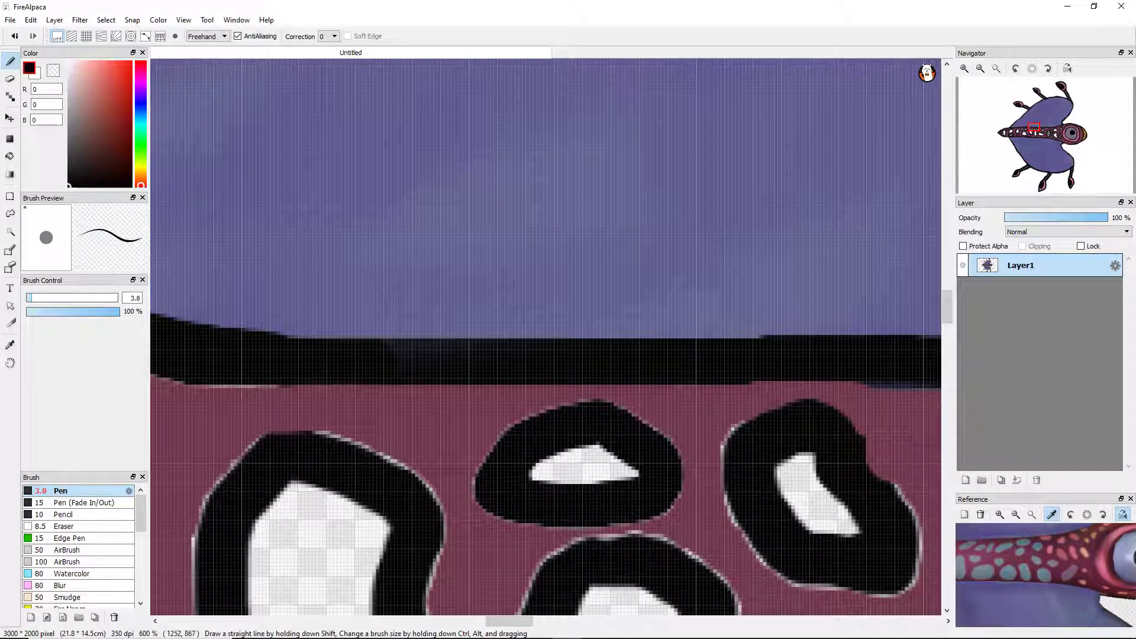
{"action": "left_click_drag", "start_coordinate": [520, 334], "coordinate": [352, 332]}
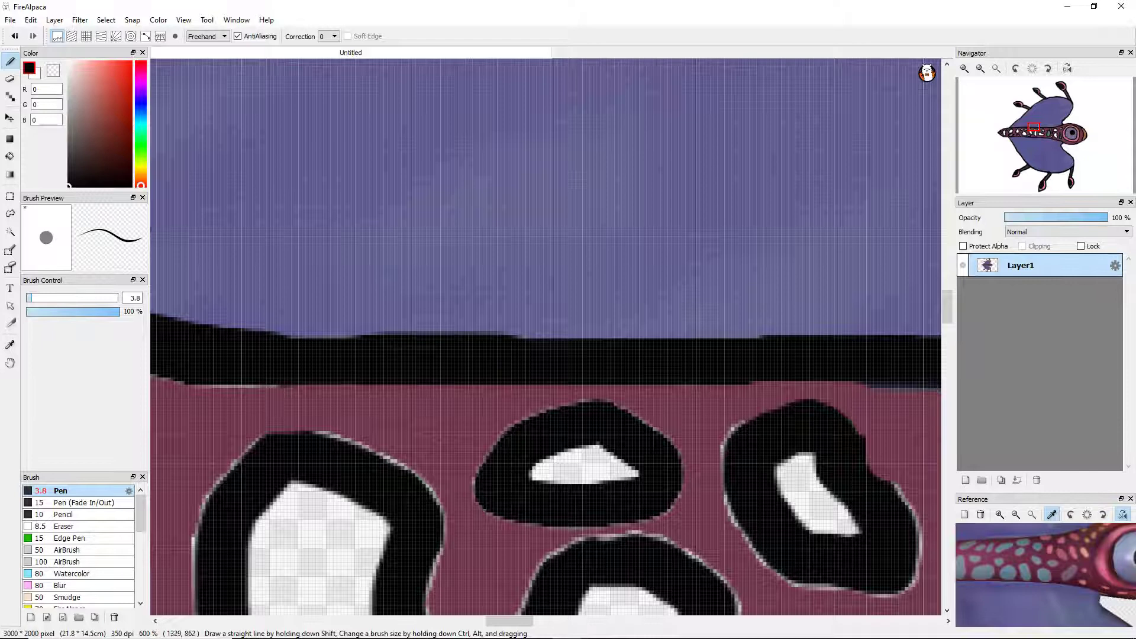
{"action": "scroll", "coordinate": [533, 355], "scroll_direction": "down", "scroll_amount": 5}
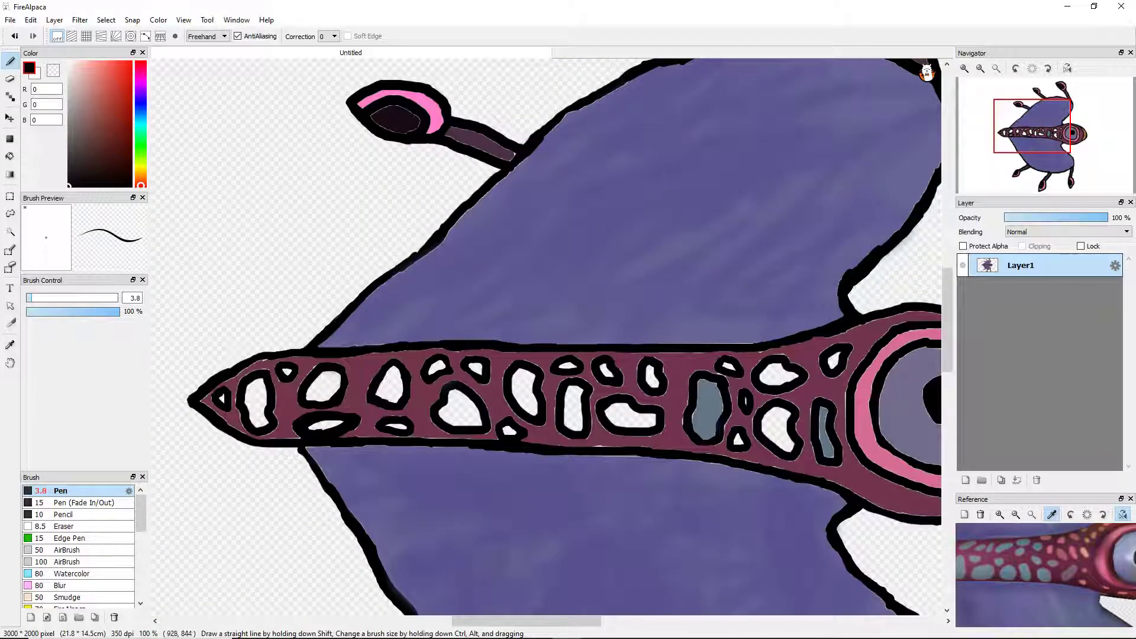
Touch up the white notch in the upper outline near the tail with black and maroon.
{"action": "scroll", "coordinate": [237, 355], "scroll_direction": "up", "scroll_amount": 8}
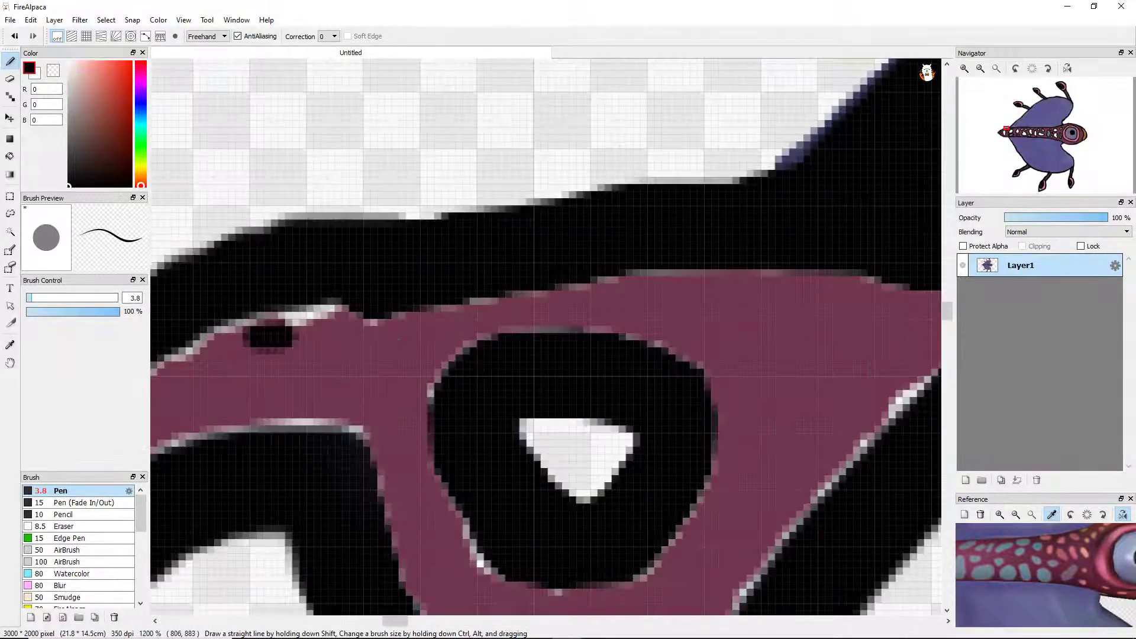
{"action": "left_click_drag", "start_coordinate": [290, 331], "coordinate": [252, 337]}
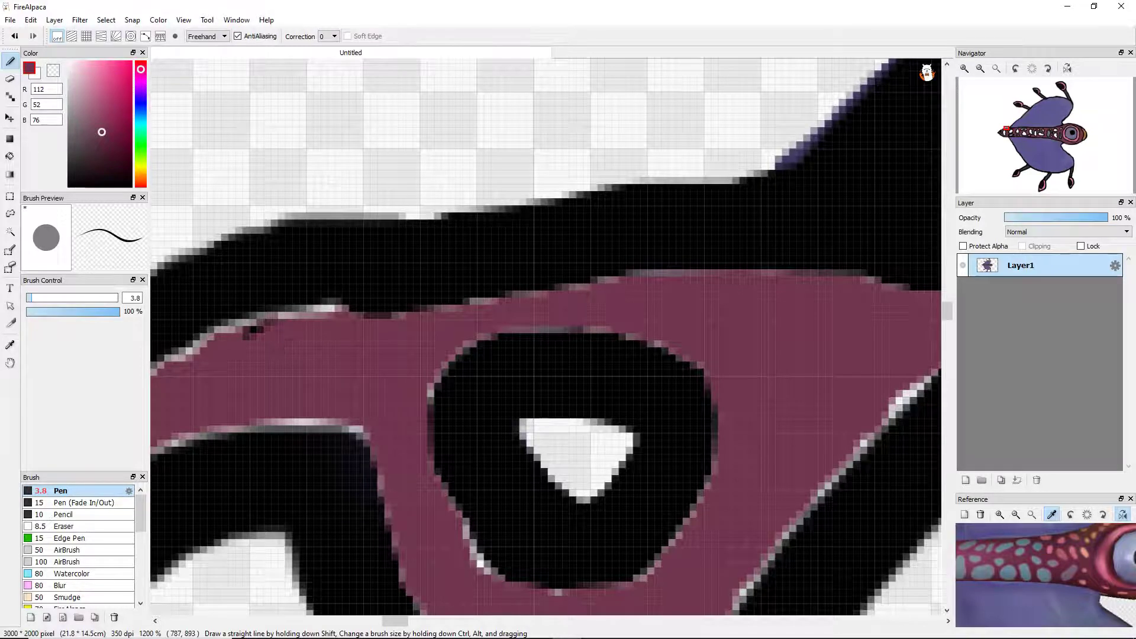
{"action": "scroll", "coordinate": [644, 434], "scroll_direction": "down", "scroll_amount": 8}
Sample the blue-grey and fill the empty spots between the tall spot and the eye with it.
{"action": "left_click", "coordinate": [834, 408], "text": "alt"}
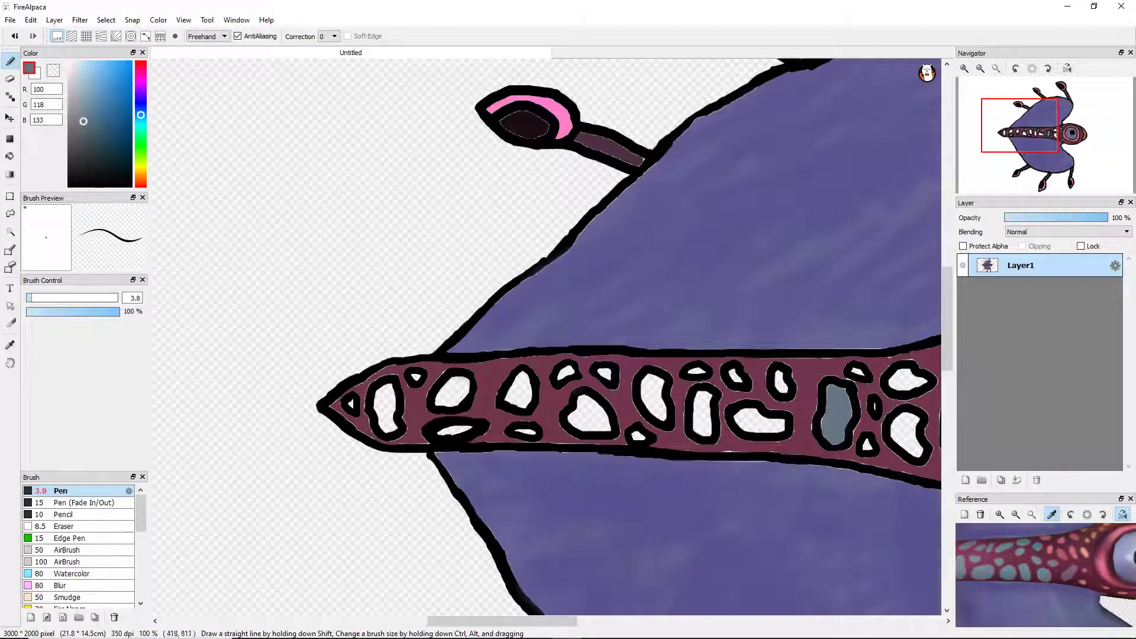
{"action": "key", "text": "g"}
{"action": "scroll", "coordinate": [769, 414], "scroll_direction": "down", "scroll_amount": 2}
{"action": "scroll", "coordinate": [769, 414], "scroll_direction": "up", "scroll_amount": 4}
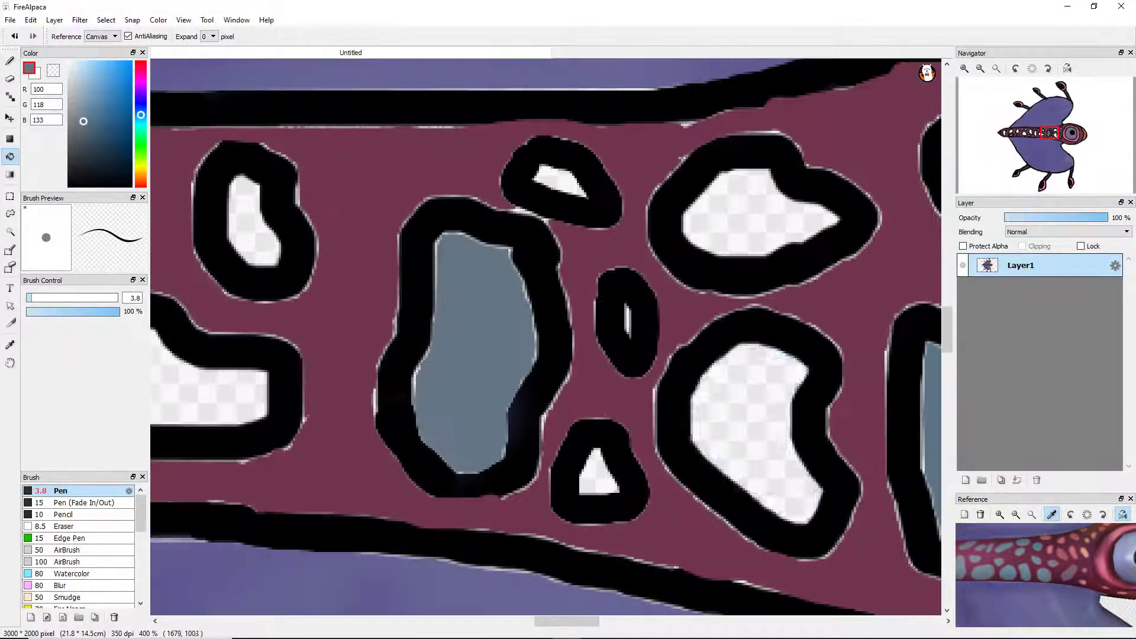
{"action": "left_click", "coordinate": [757, 432]}
{"action": "scroll", "coordinate": [757, 432], "scroll_direction": "up", "scroll_amount": 1}
{"action": "scroll", "coordinate": [592, 469], "scroll_direction": "up", "scroll_amount": 1}
{"action": "left_click", "coordinate": [592, 469]}
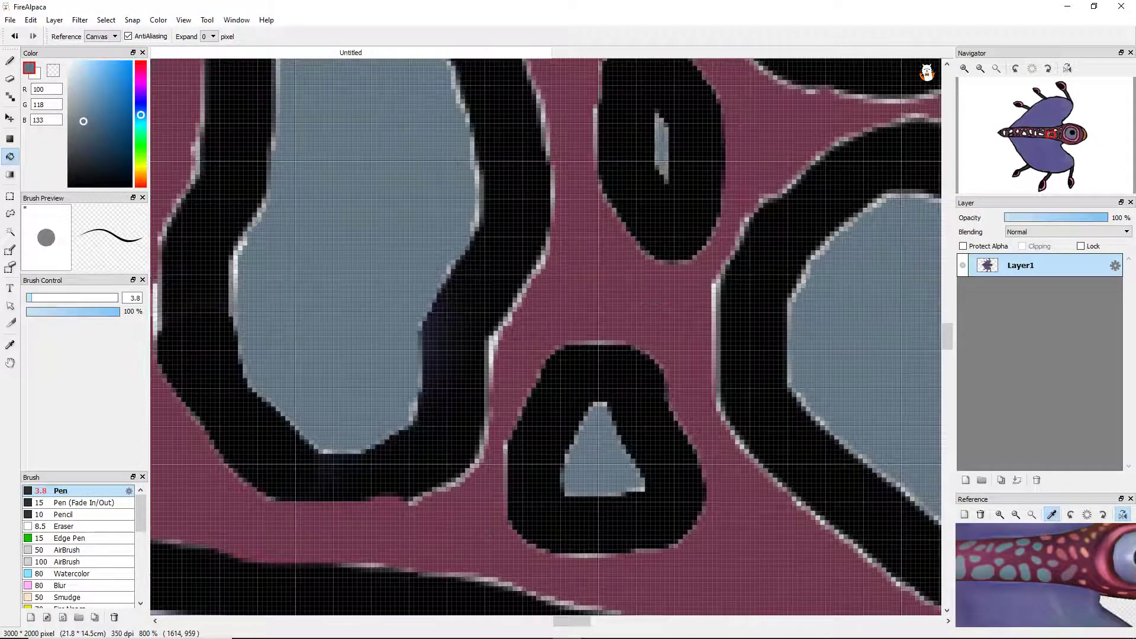
{"action": "scroll", "coordinate": [592, 469], "scroll_direction": "down", "scroll_amount": 4}
{"action": "scroll", "coordinate": [716, 425], "scroll_direction": "up", "scroll_amount": 3}
{"action": "scroll", "coordinate": [716, 426], "scroll_direction": "down", "scroll_amount": 4}
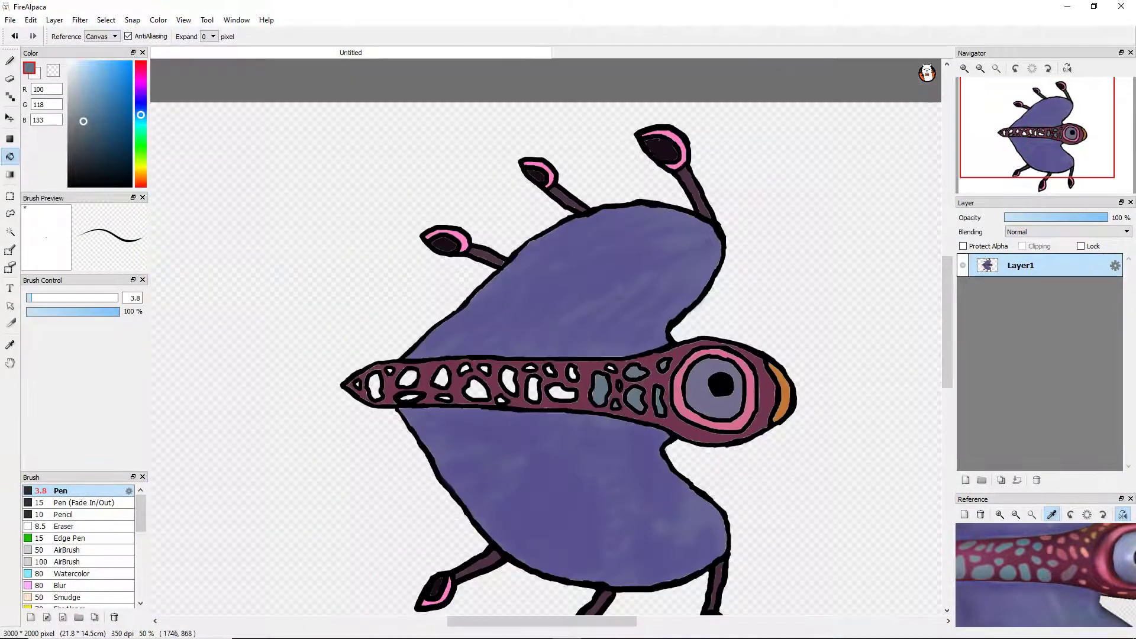
Sample maroon and paint over the white gap between the tall spot and the small spot above it.
{"action": "scroll", "coordinate": [609, 310], "scroll_direction": "up", "scroll_amount": 3}
{"action": "scroll", "coordinate": [491, 310], "scroll_direction": "up", "scroll_amount": 3}
{"action": "left_click", "coordinate": [509, 331], "text": "alt"}
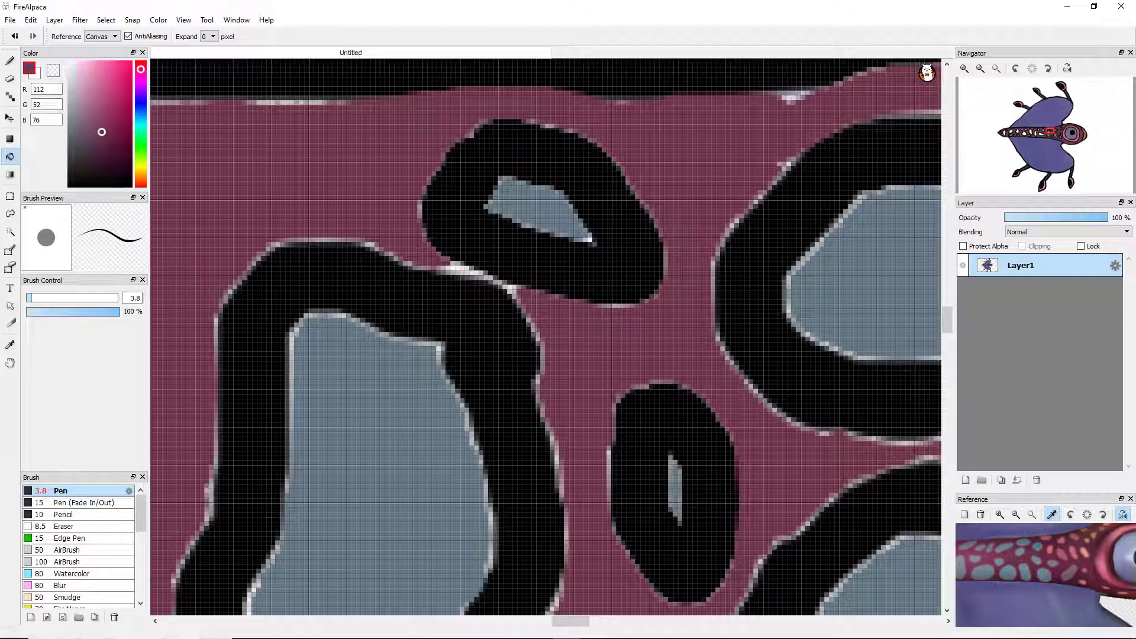
{"action": "key", "text": "b"}
{"action": "scroll", "coordinate": [519, 241], "scroll_direction": "up", "scroll_amount": 3}
{"action": "left_click_drag", "start_coordinate": [355, 307], "coordinate": [545, 438]}
Resample the blue-grey and fill the wide, tall rectangular and small upper spots in the middle of the body.
{"action": "left_click", "coordinate": [568, 136], "text": "alt"}
{"action": "scroll", "coordinate": [568, 136], "scroll_direction": "down", "scroll_amount": 6}
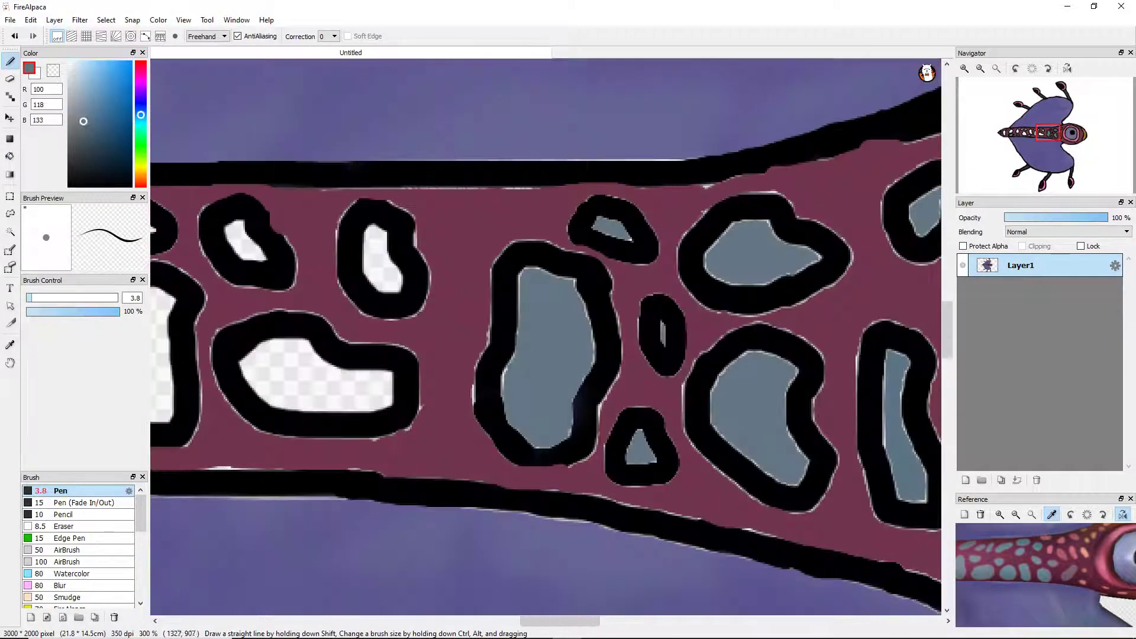
{"action": "key", "text": "g"}
{"action": "left_click", "coordinate": [314, 379]}
{"action": "left_click", "coordinate": [243, 242]}
{"action": "left_click", "coordinate": [380, 260]}
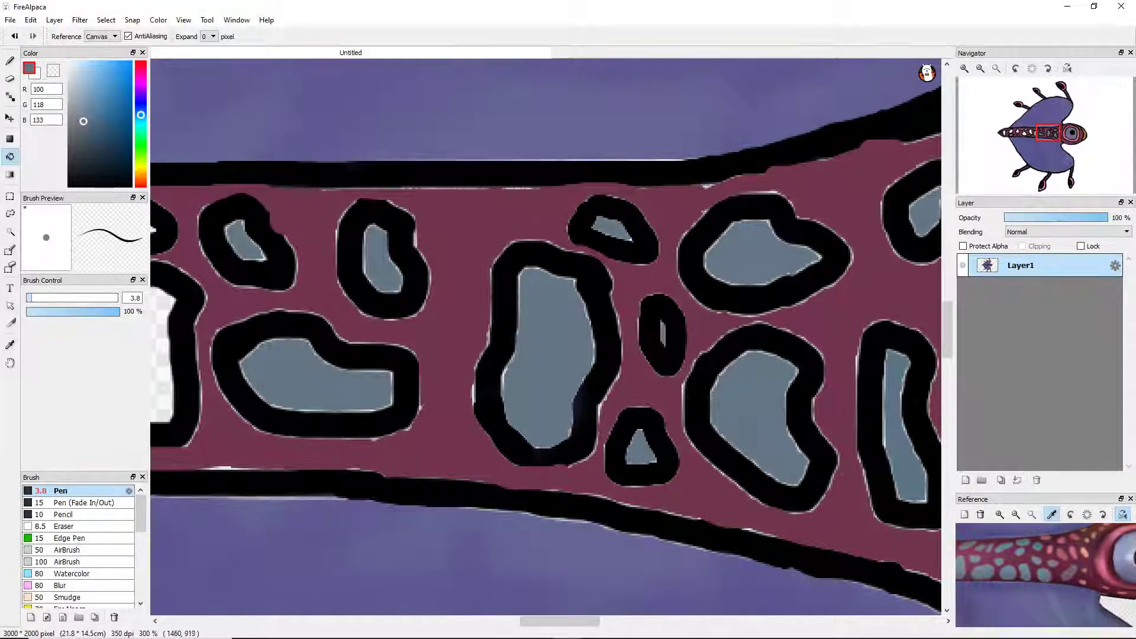
{"action": "scroll", "coordinate": [349, 296], "scroll_direction": "down", "scroll_amount": 4}
{"action": "scroll", "coordinate": [375, 299], "scroll_direction": "up", "scroll_amount": 4}
{"action": "left_click", "coordinate": [484, 251]}
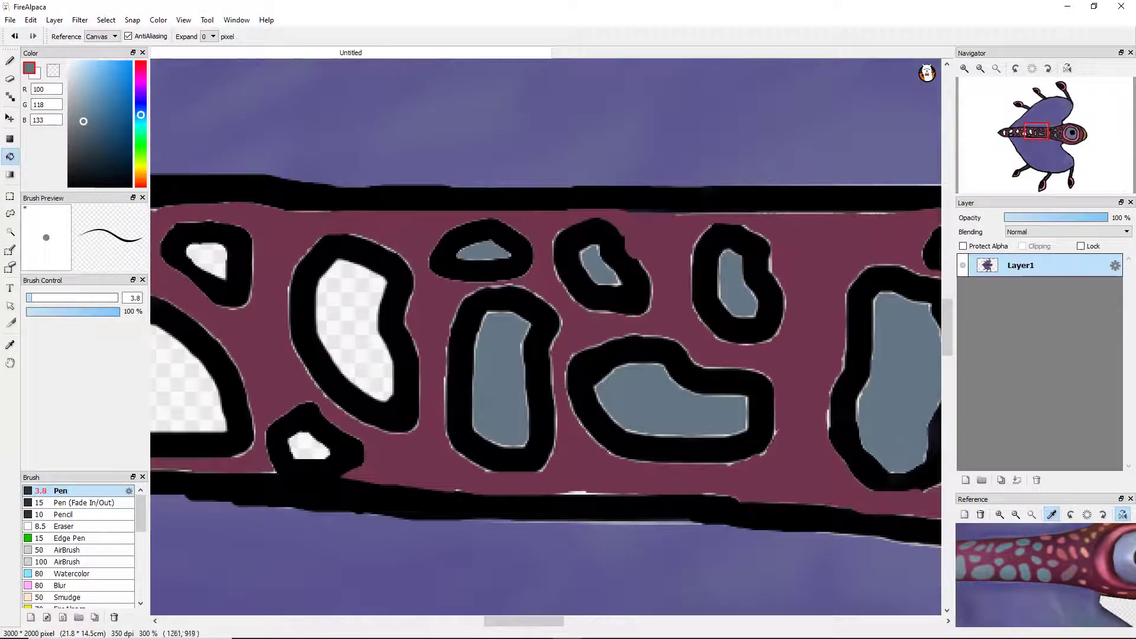
Fill the long slanted spot, the small spots beside it and the large heart-shaped spot with blue-grey.
{"action": "left_click", "coordinate": [355, 332]}
{"action": "left_click", "coordinate": [307, 447]}
{"action": "left_click", "coordinate": [207, 260]}
{"action": "scroll", "coordinate": [346, 491], "scroll_direction": "down", "scroll_amount": 2}
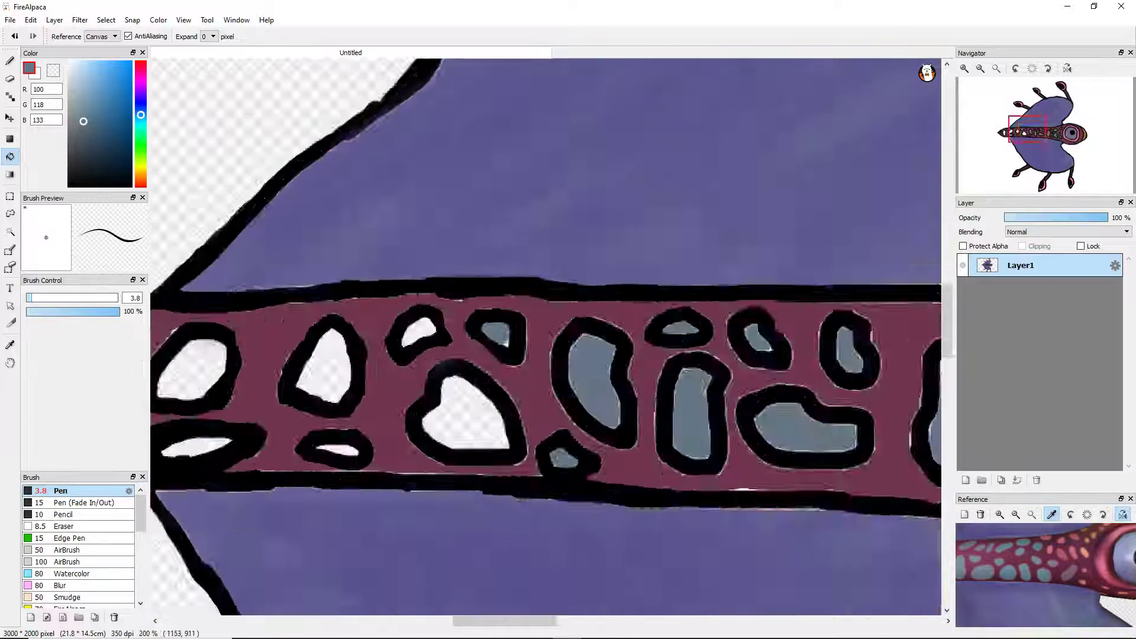
{"action": "scroll", "coordinate": [346, 491], "scroll_direction": "up", "scroll_amount": 3}
{"action": "scroll", "coordinate": [346, 491], "scroll_direction": "down", "scroll_amount": 2}
{"action": "scroll", "coordinate": [365, 532], "scroll_direction": "up", "scroll_amount": 3}
{"action": "left_click", "coordinate": [343, 439]}
Paint blue-grey over the white gap atop the heart-shaped spot and undo the stroke in the small neighbouring spot's corner.
{"action": "key", "text": "b"}
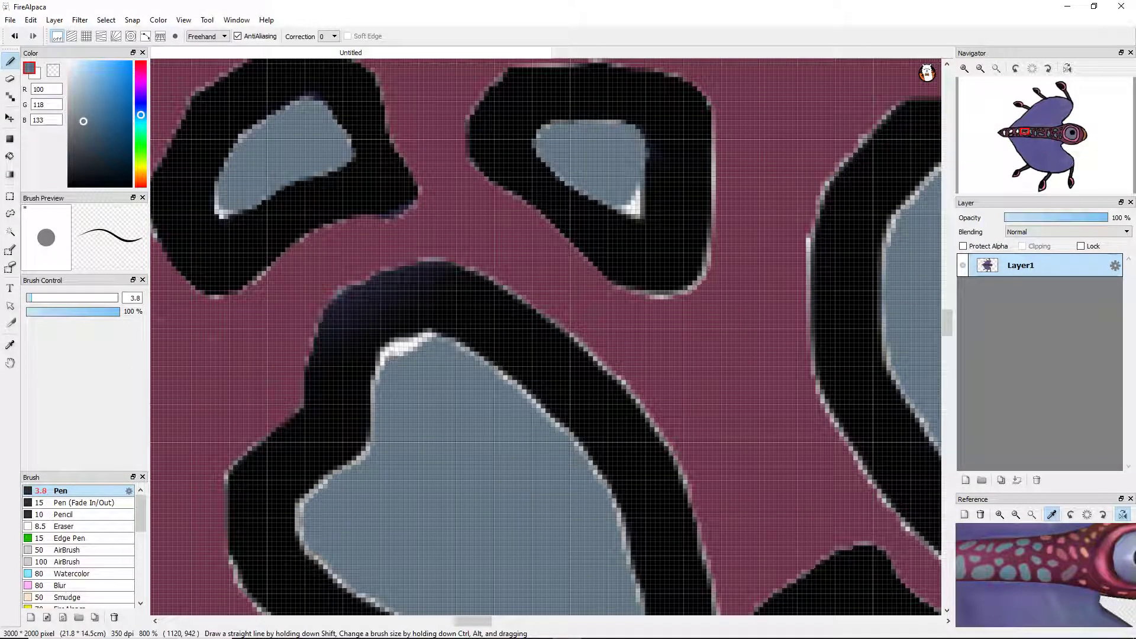
{"action": "left_click_drag", "start_coordinate": [636, 199], "coordinate": [600, 214]}
{"action": "key", "text": "ctrl+z"}
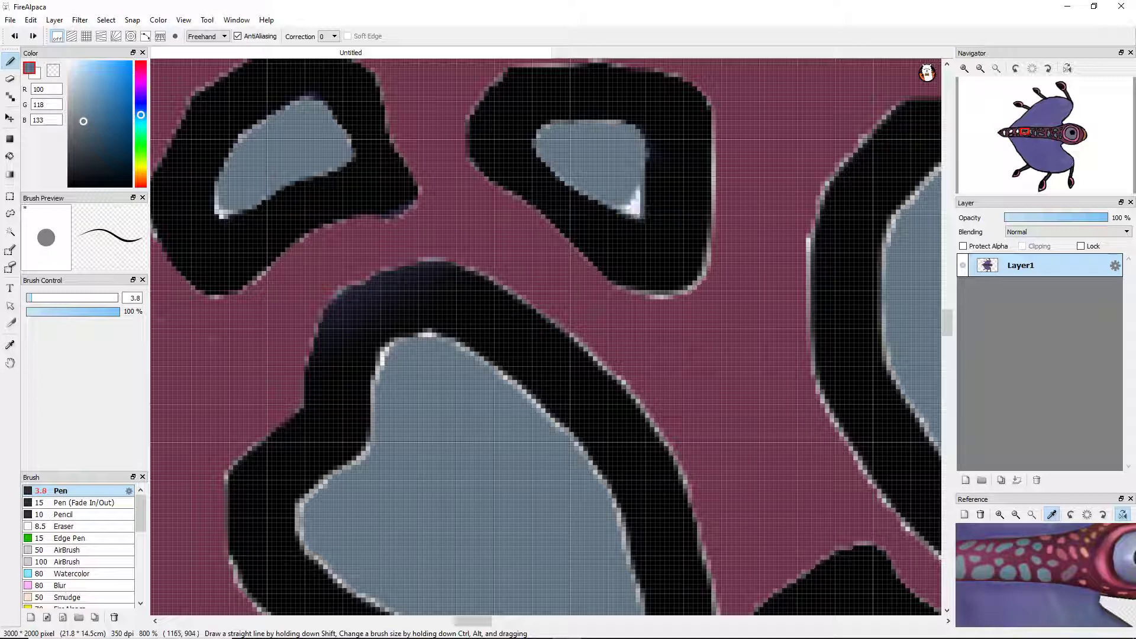
{"action": "scroll", "coordinate": [546, 336], "scroll_direction": "down", "scroll_amount": 3}
Fill the teardrop-shaped spot and the two flat spots near it with blue-grey and paint over the white gap on the teardrop's edge.
{"action": "key", "text": "g"}
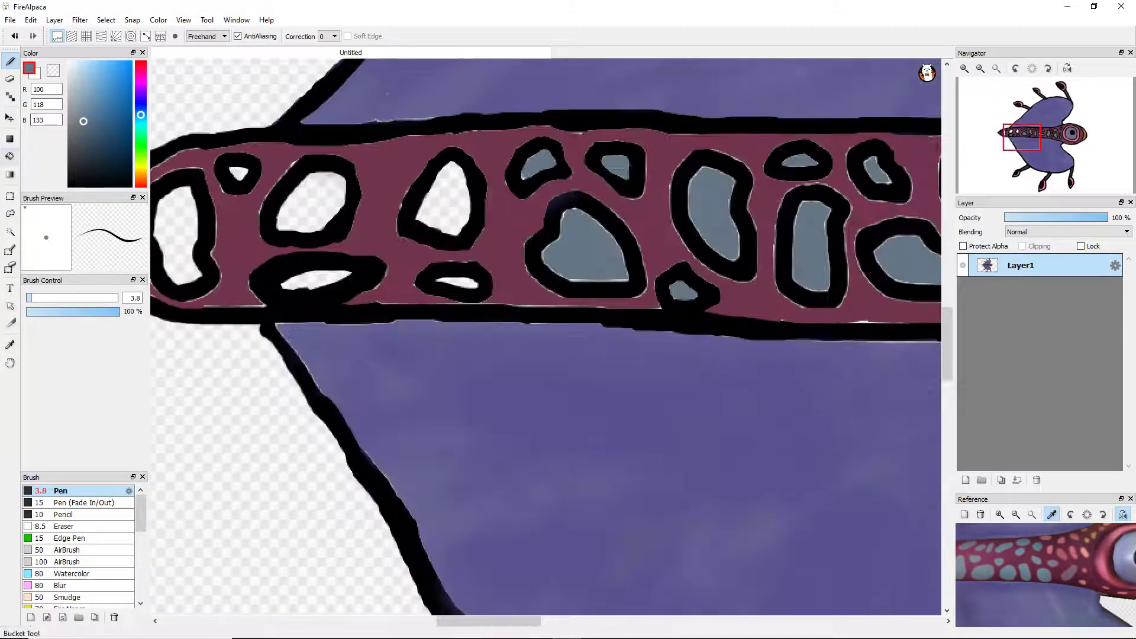
{"action": "left_click", "coordinate": [457, 200]}
{"action": "left_click", "coordinate": [319, 281]}
{"action": "scroll", "coordinate": [429, 165], "scroll_direction": "up", "scroll_amount": 3}
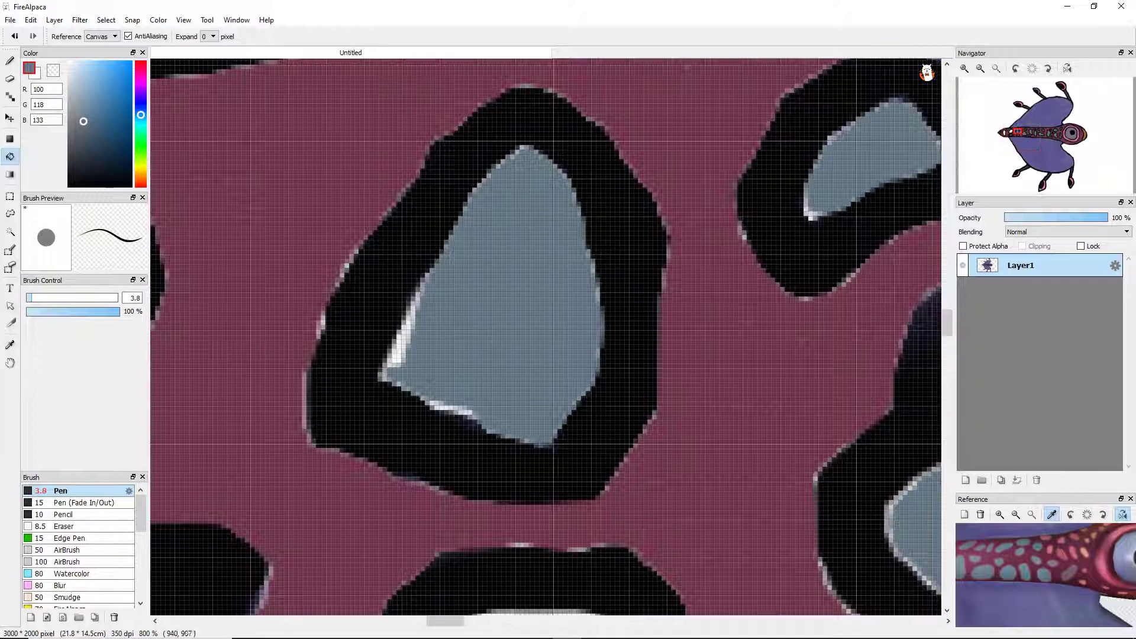
{"action": "key", "text": "b"}
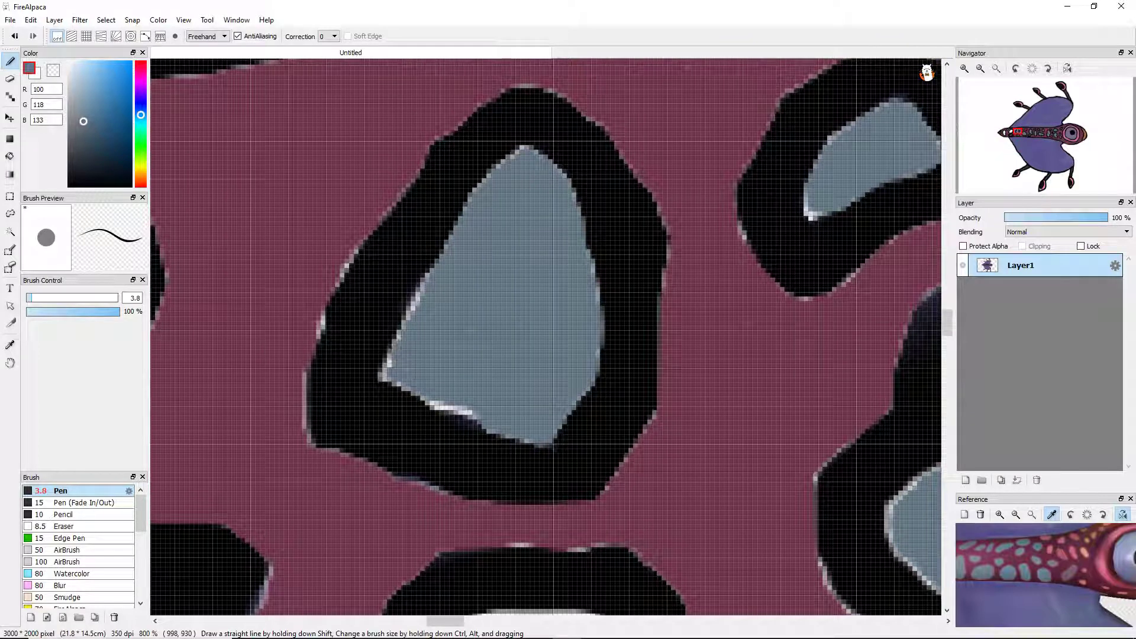
Fill the slanted oval spot near the tail with blue-grey and cover its white gaps with the Pen at size 5.9.
{"action": "key", "text": "g"}
{"action": "scroll", "coordinate": [545, 336], "scroll_direction": "down", "scroll_amount": 3}
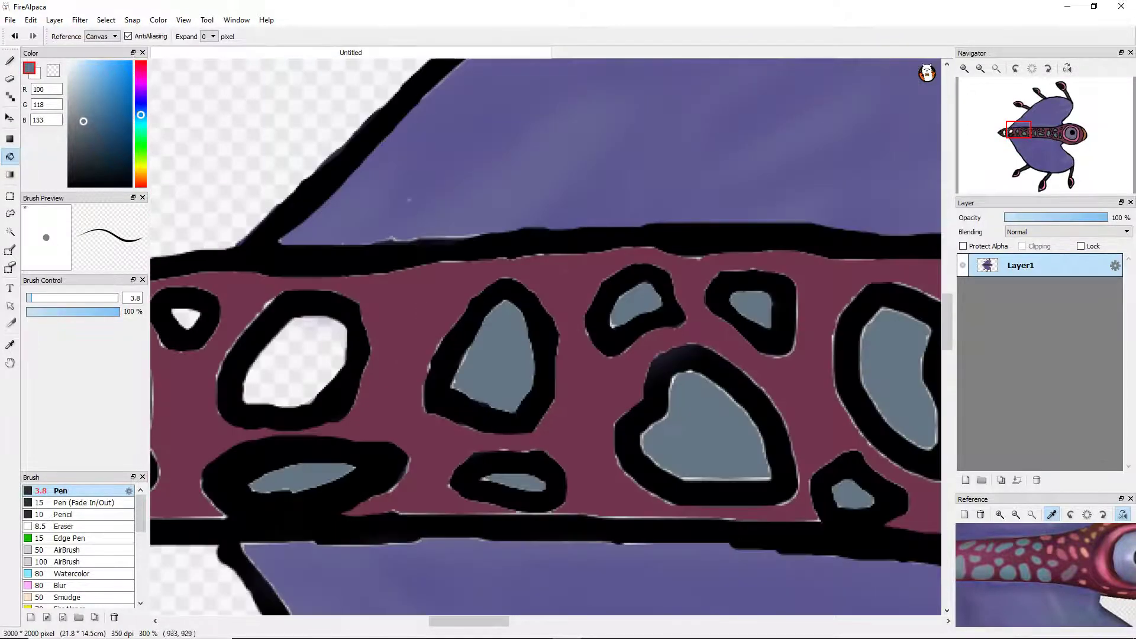
{"action": "scroll", "coordinate": [545, 336], "scroll_direction": "up", "scroll_amount": 1}
{"action": "scroll", "coordinate": [546, 336], "scroll_direction": "down", "scroll_amount": 4}
{"action": "scroll", "coordinate": [545, 336], "scroll_direction": "up", "scroll_amount": 2}
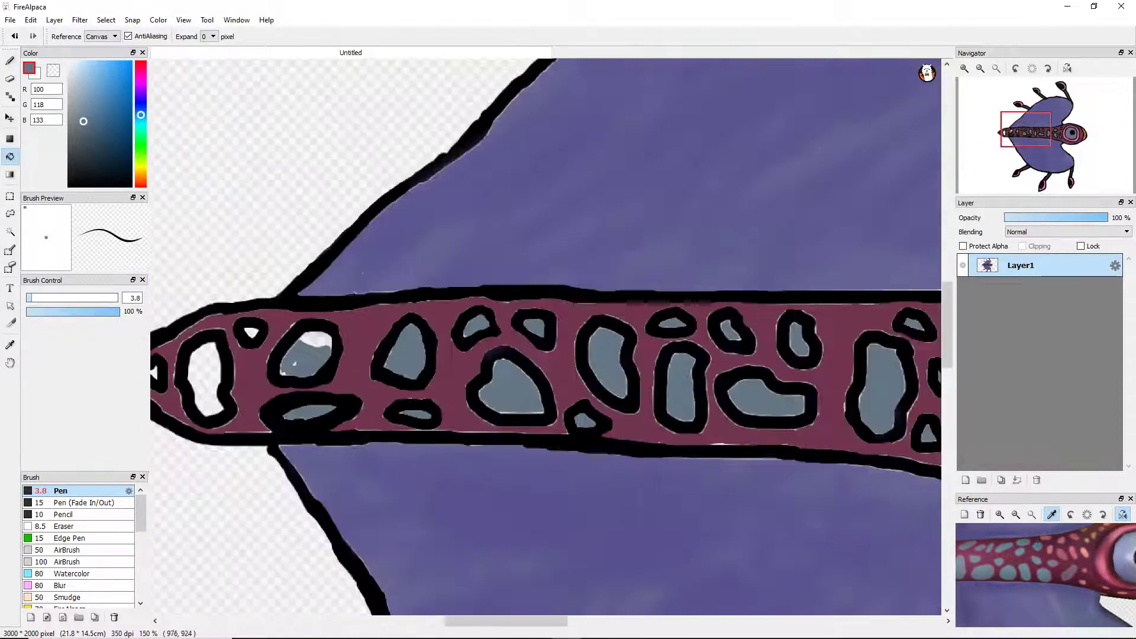
{"action": "scroll", "coordinate": [272, 363], "scroll_direction": "up", "scroll_amount": 4}
{"action": "key", "text": "b"}
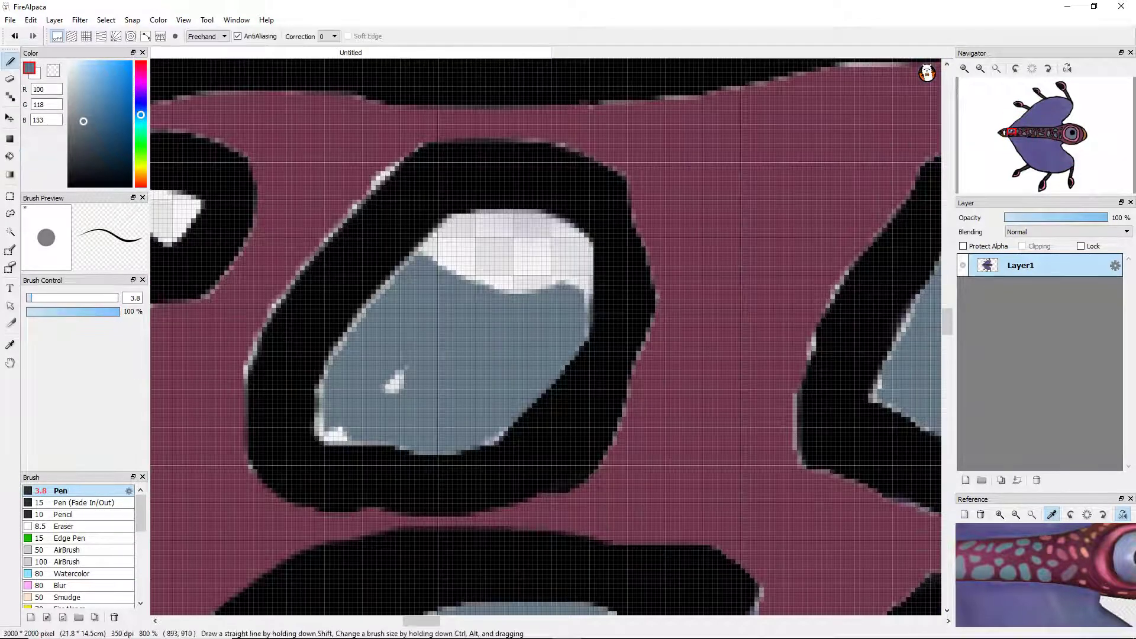
{"action": "mouse_move", "coordinate": [482, 230]}
{"action": "left_mouse_down"}
{"action": "mouse_move", "coordinate": [585, 290]}
{"action": "mouse_move", "coordinate": [559, 228]}
{"action": "mouse_move", "coordinate": [543, 229]}
{"action": "left_mouse_up"}
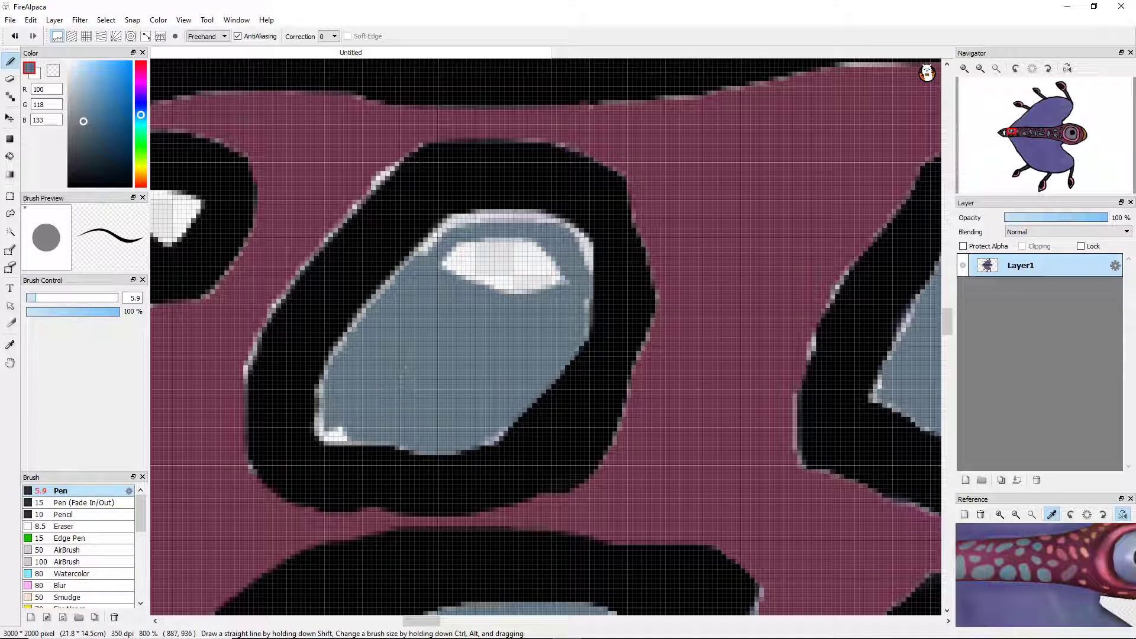
{"action": "mouse_move", "coordinate": [556, 272]}
{"action": "left_mouse_down"}
{"action": "mouse_move", "coordinate": [473, 278]}
{"action": "mouse_move", "coordinate": [532, 290]}
{"action": "left_mouse_up"}
{"action": "key", "text": "ctrl+z"}
{"action": "key", "text": "ctrl+z"}
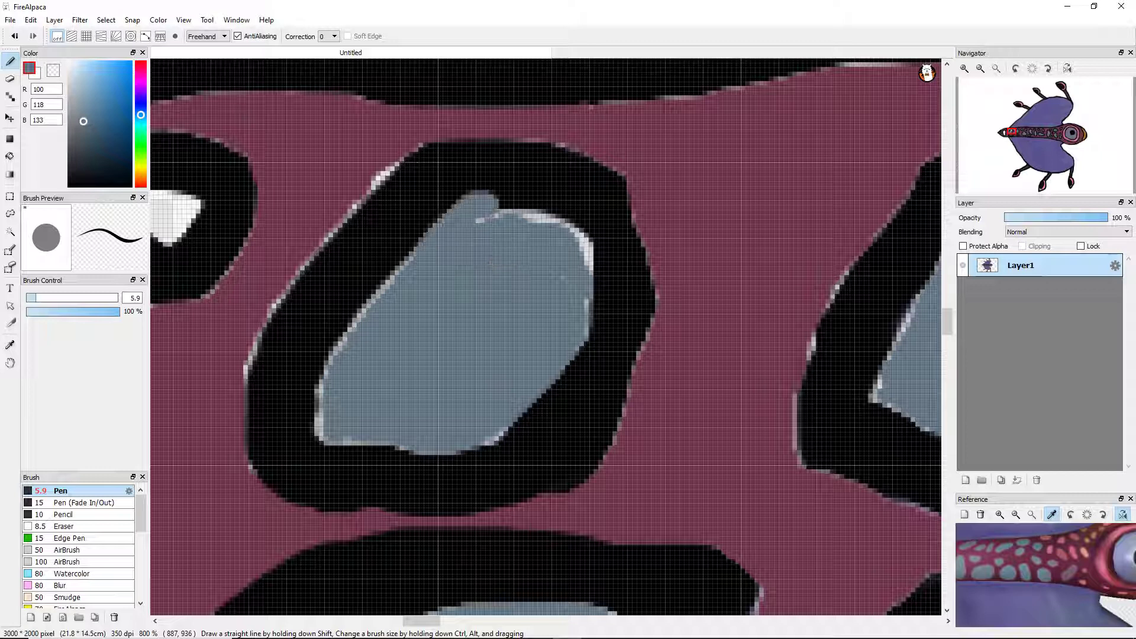
{"action": "left_click_drag", "start_coordinate": [556, 278], "coordinate": [451, 258]}
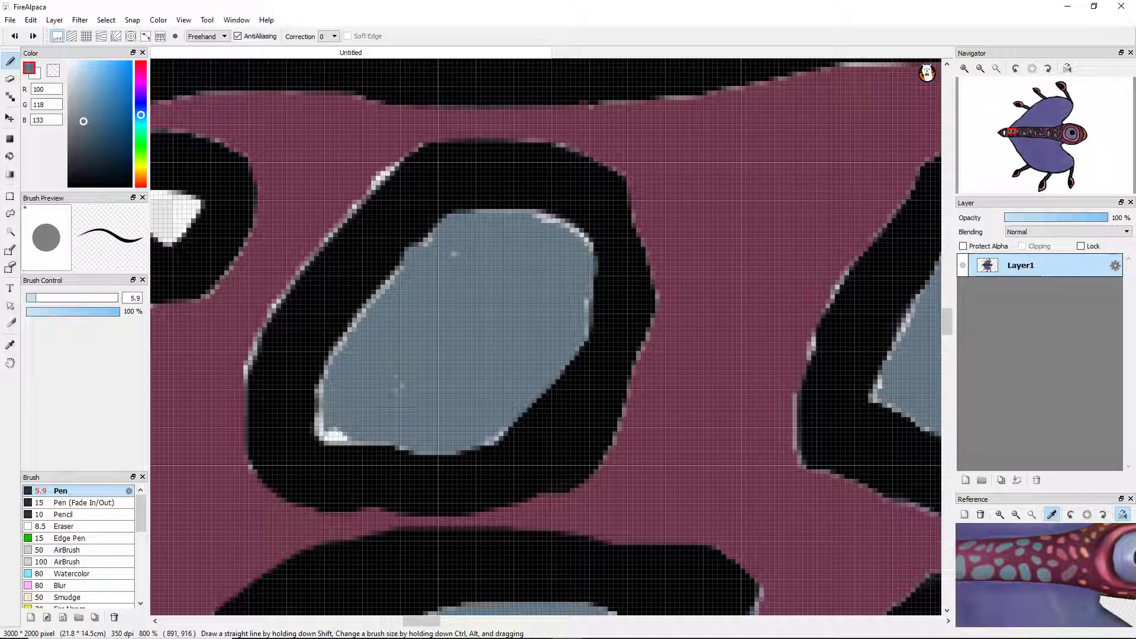
Fill the tall spot near the tail tip and the small spots beside it with blue-grey.
{"action": "scroll", "coordinate": [689, 296], "scroll_direction": "down", "scroll_amount": 5}
{"action": "scroll", "coordinate": [689, 296], "scroll_direction": "up", "scroll_amount": 3}
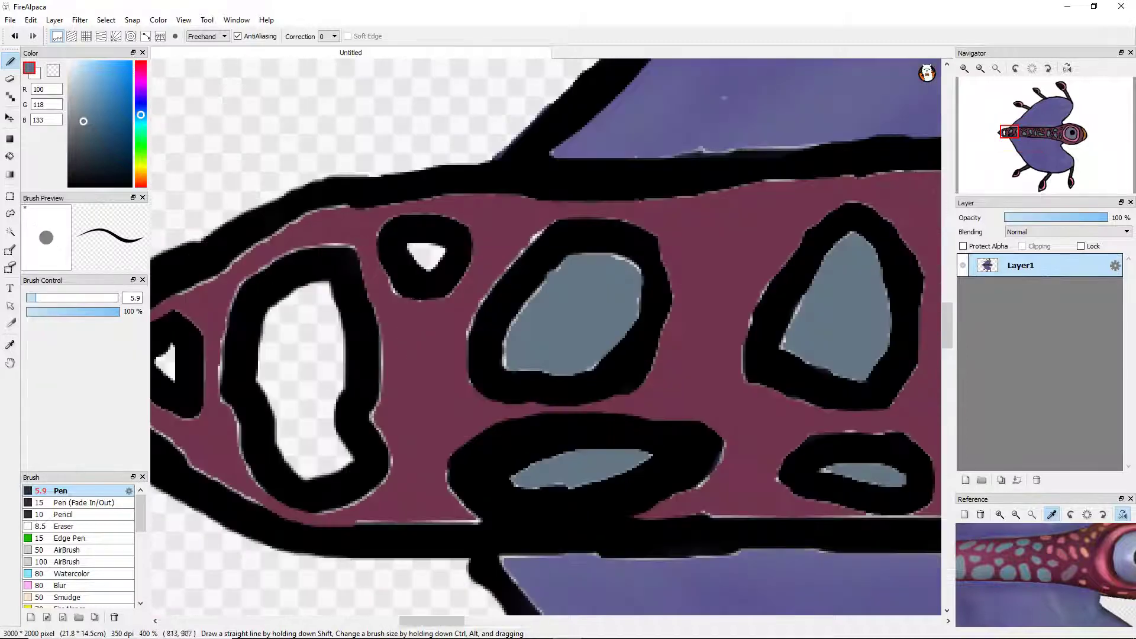
{"action": "key", "text": "g"}
{"action": "left_click", "coordinate": [310, 307]}
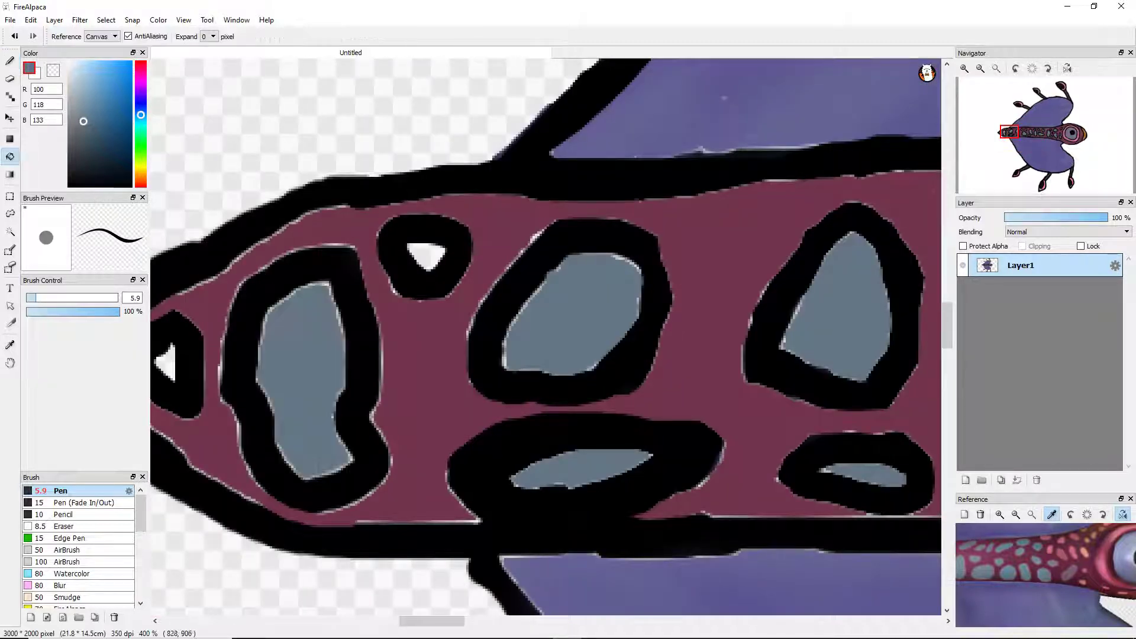
{"action": "scroll", "coordinate": [465, 274], "scroll_direction": "down", "scroll_amount": 2}
{"action": "scroll", "coordinate": [562, 278], "scroll_direction": "up", "scroll_amount": 4}
{"action": "left_click", "coordinate": [562, 278]}
Sample the crescent's orange and shade the maroon band between the eye and the crescent using the size 50 AirBrush.
{"action": "scroll", "coordinate": [439, 274], "scroll_direction": "down", "scroll_amount": 5}
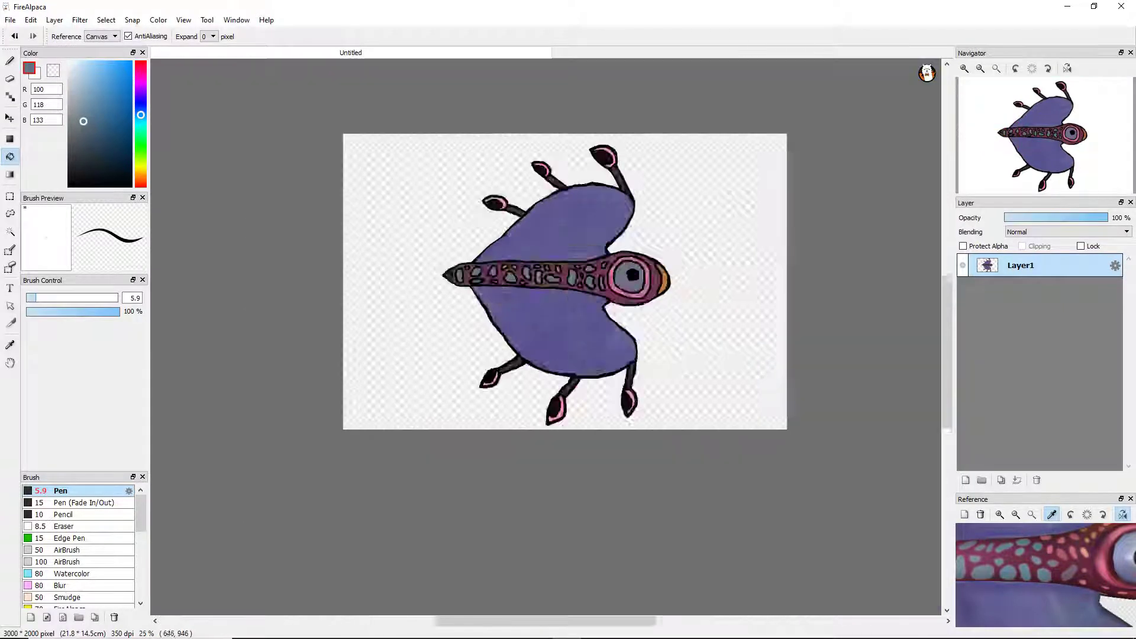
{"action": "scroll", "coordinate": [439, 273], "scroll_direction": "down", "scroll_amount": 1}
{"action": "scroll", "coordinate": [586, 275], "scroll_direction": "up", "scroll_amount": 6}
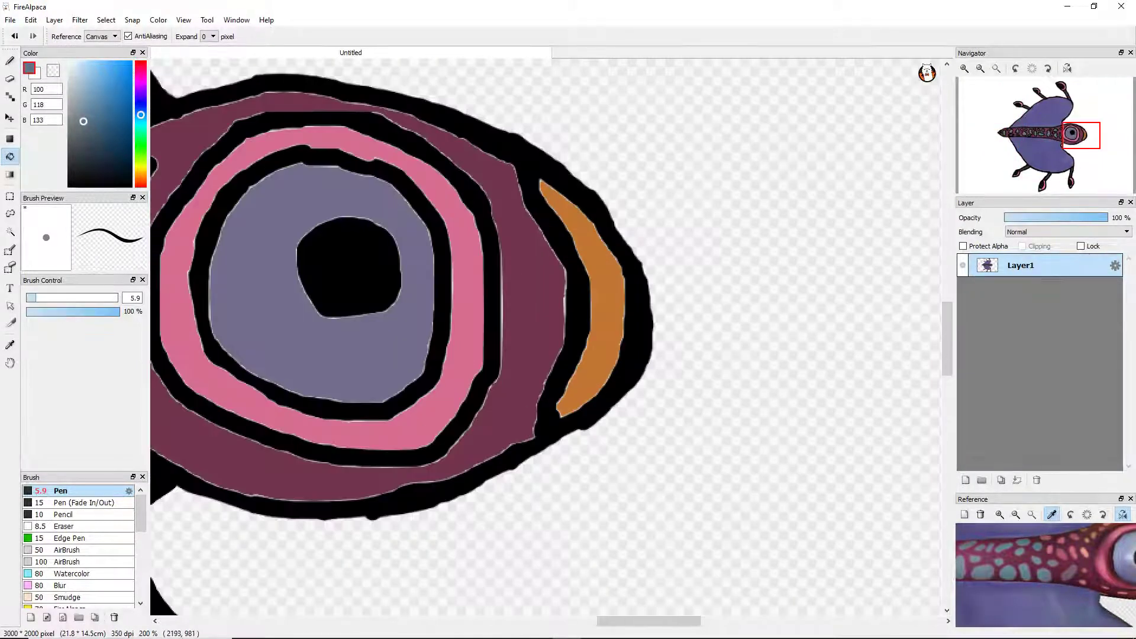
{"action": "left_click", "coordinate": [591, 296], "text": "alt"}
{"action": "left_click", "coordinate": [69, 550]}
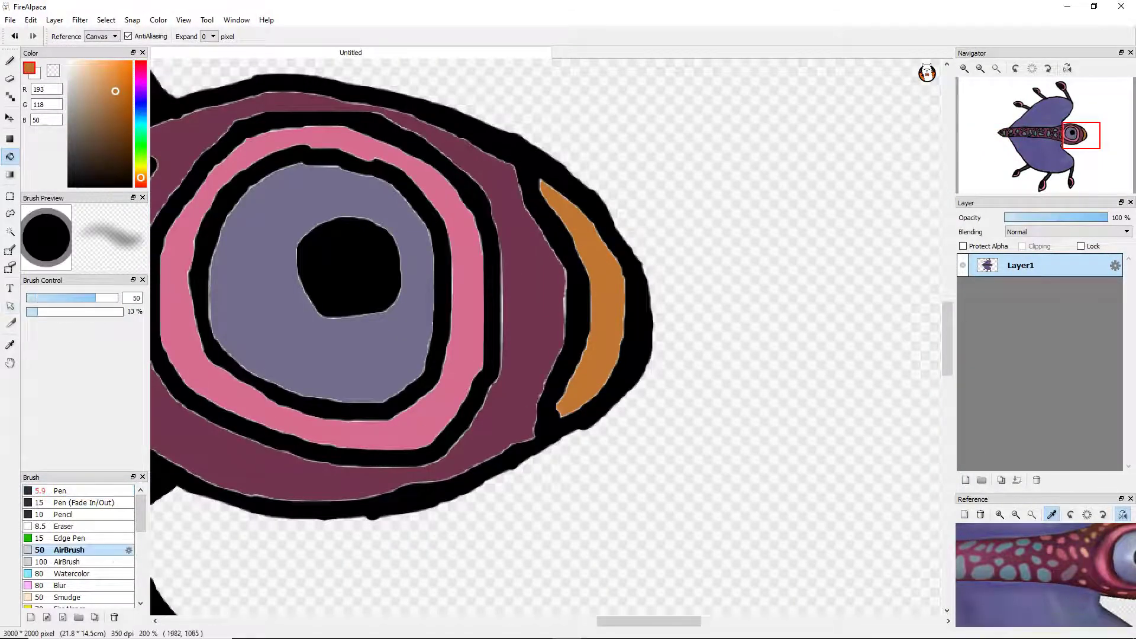
{"action": "scroll", "coordinate": [480, 330], "scroll_direction": "up", "scroll_amount": 3}
{"action": "key", "text": "b"}
{"action": "mouse_move", "coordinate": [686, 260]}
{"action": "left_mouse_down"}
{"action": "mouse_move", "coordinate": [669, 178]}
{"action": "mouse_move", "coordinate": [662, 332]}
{"action": "mouse_move", "coordinate": [609, 567]}
{"action": "left_mouse_up"}
{"action": "scroll", "coordinate": [544, 335], "scroll_direction": "down", "scroll_amount": 2}
{"action": "scroll", "coordinate": [544, 334], "scroll_direction": "up", "scroll_amount": 1}
{"action": "left_click_drag", "start_coordinate": [668, 417], "coordinate": [656, 474]}
{"action": "mouse_move", "coordinate": [629, 420]}
{"action": "left_mouse_down"}
{"action": "mouse_move", "coordinate": [698, 355]}
{"action": "mouse_move", "coordinate": [689, 408]}
{"action": "left_mouse_up"}
{"action": "mouse_move", "coordinate": [683, 219]}
{"action": "left_mouse_down"}
{"action": "mouse_move", "coordinate": [651, 103]}
{"action": "mouse_move", "coordinate": [719, 257]}
{"action": "left_mouse_up"}
{"action": "left_click_drag", "start_coordinate": [698, 178], "coordinate": [662, 219]}
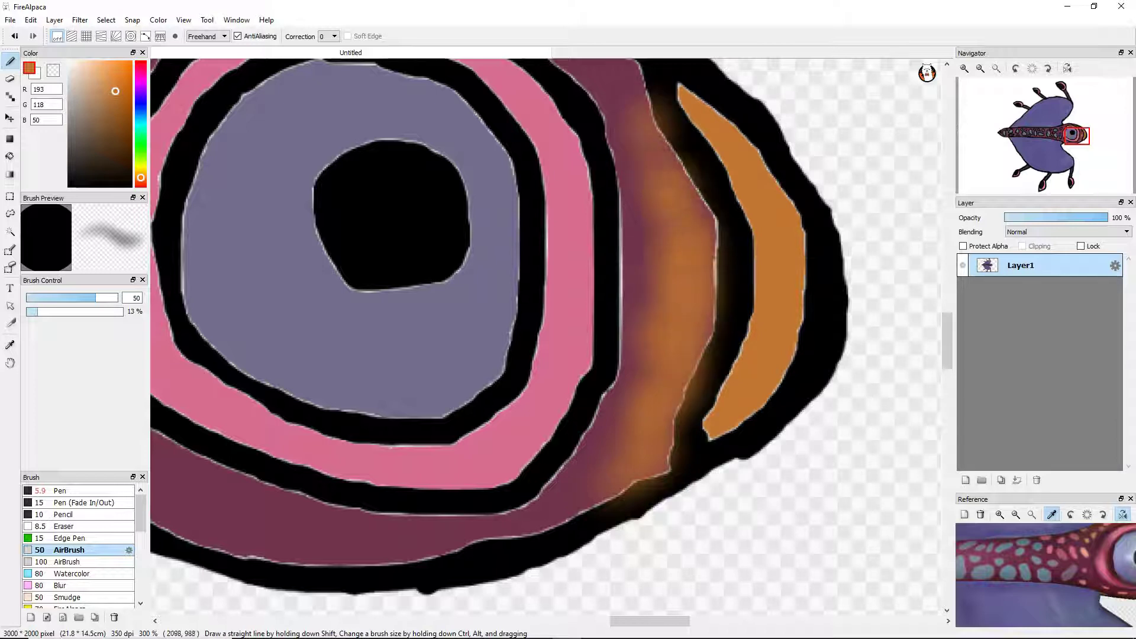
Extend the soft orange airbrush shading toward the upper and lower ends of the maroon band beside the eye.
{"action": "scroll", "coordinate": [544, 343], "scroll_direction": "up", "scroll_amount": 3}
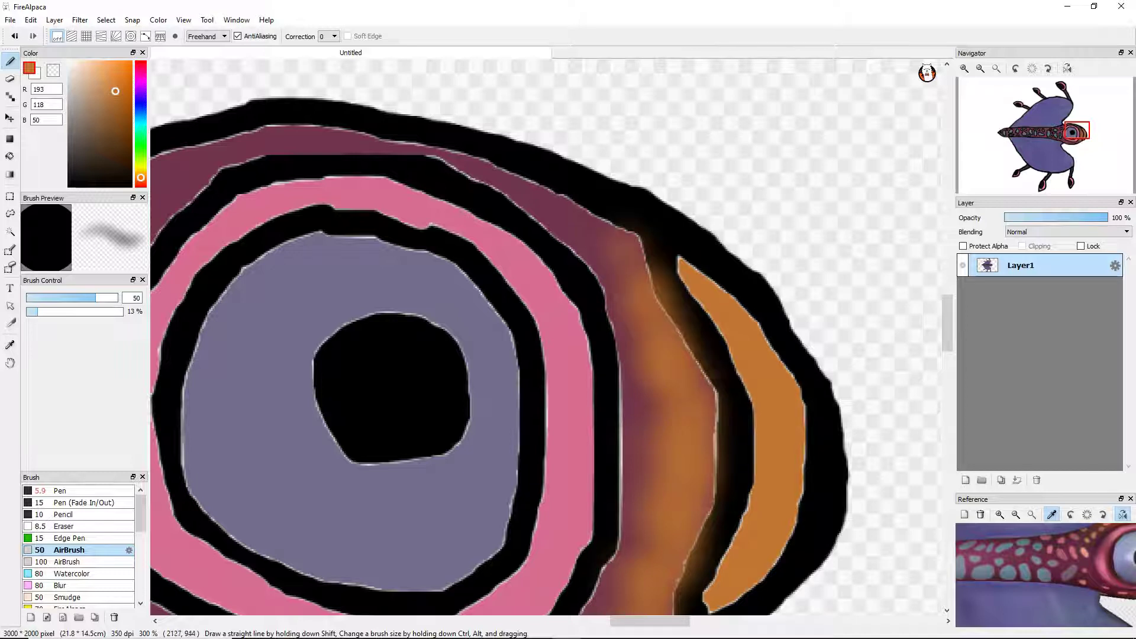
{"action": "scroll", "coordinate": [544, 342], "scroll_direction": "down", "scroll_amount": 2}
{"action": "scroll", "coordinate": [544, 342], "scroll_direction": "up", "scroll_amount": 4}
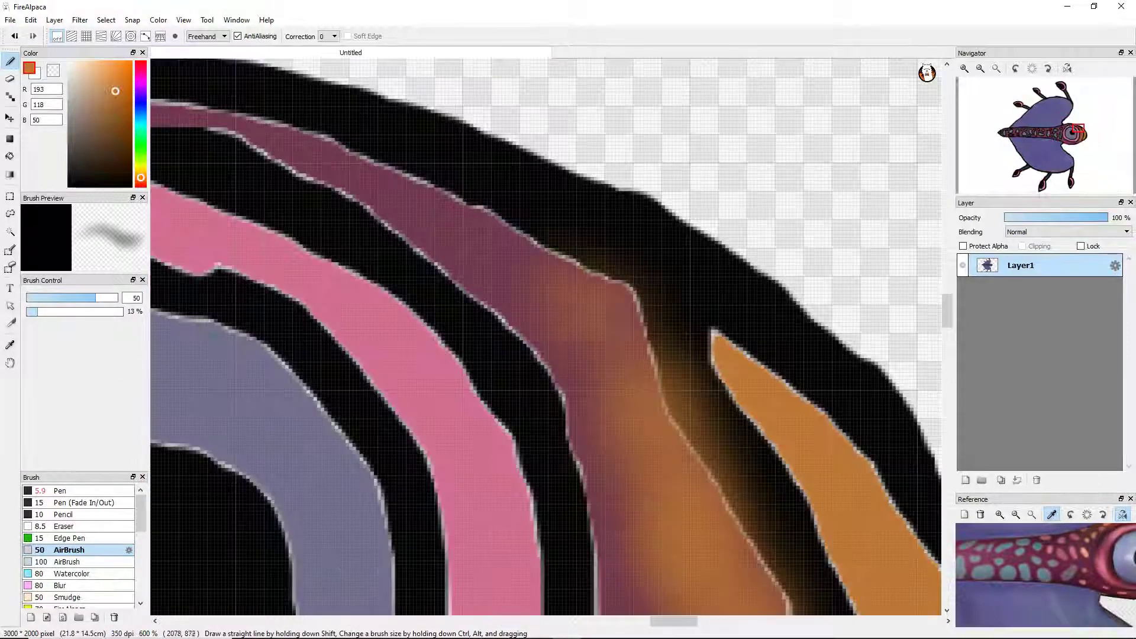
{"action": "scroll", "coordinate": [562, 379], "scroll_direction": "down", "scroll_amount": 4}
{"action": "scroll", "coordinate": [561, 379], "scroll_direction": "up", "scroll_amount": 4}
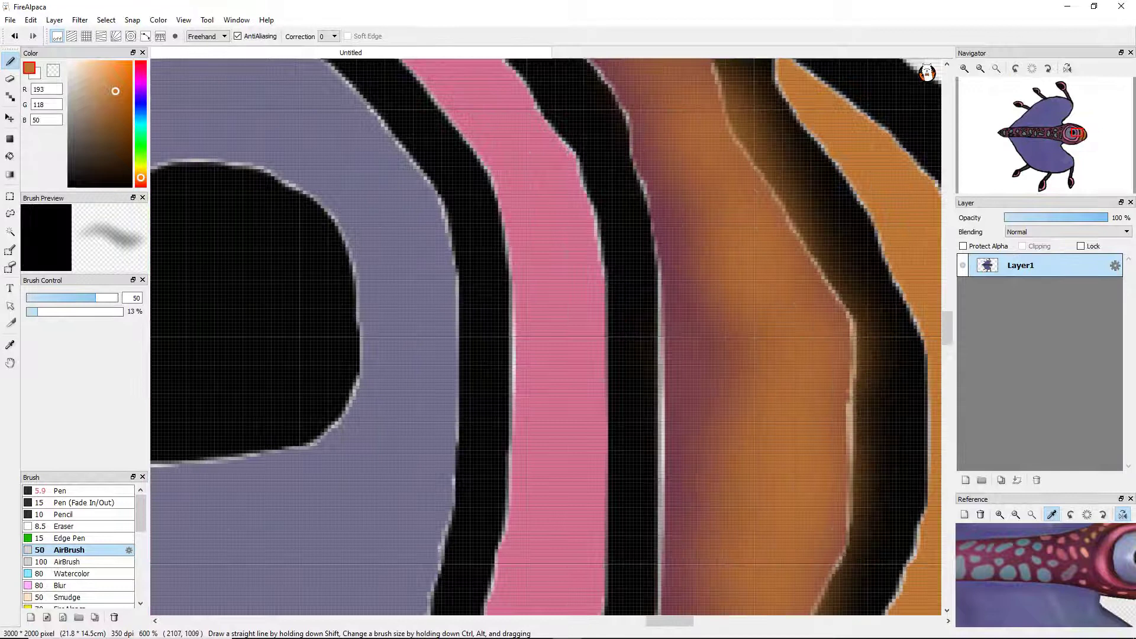
{"action": "scroll", "coordinate": [650, 367], "scroll_direction": "down", "scroll_amount": 4}
{"action": "scroll", "coordinate": [690, 368], "scroll_direction": "up", "scroll_amount": 2}
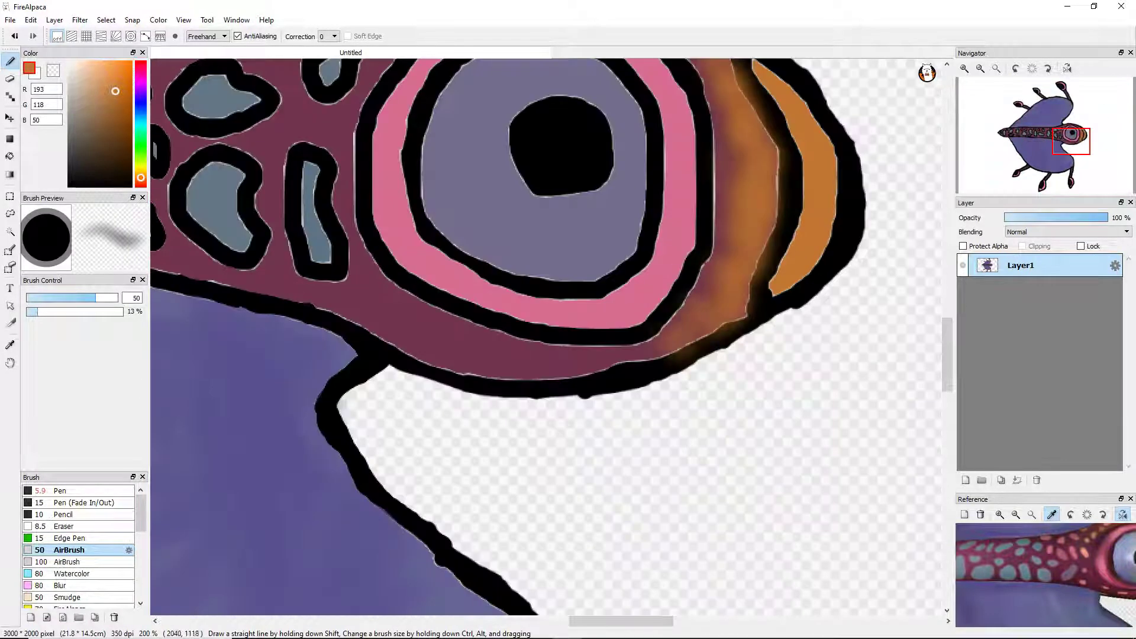
Sample black and repaint the outline around the lower end of the orange-shaded band with the Pen at size 15.
{"action": "scroll", "coordinate": [751, 290], "scroll_direction": "up", "scroll_amount": 2}
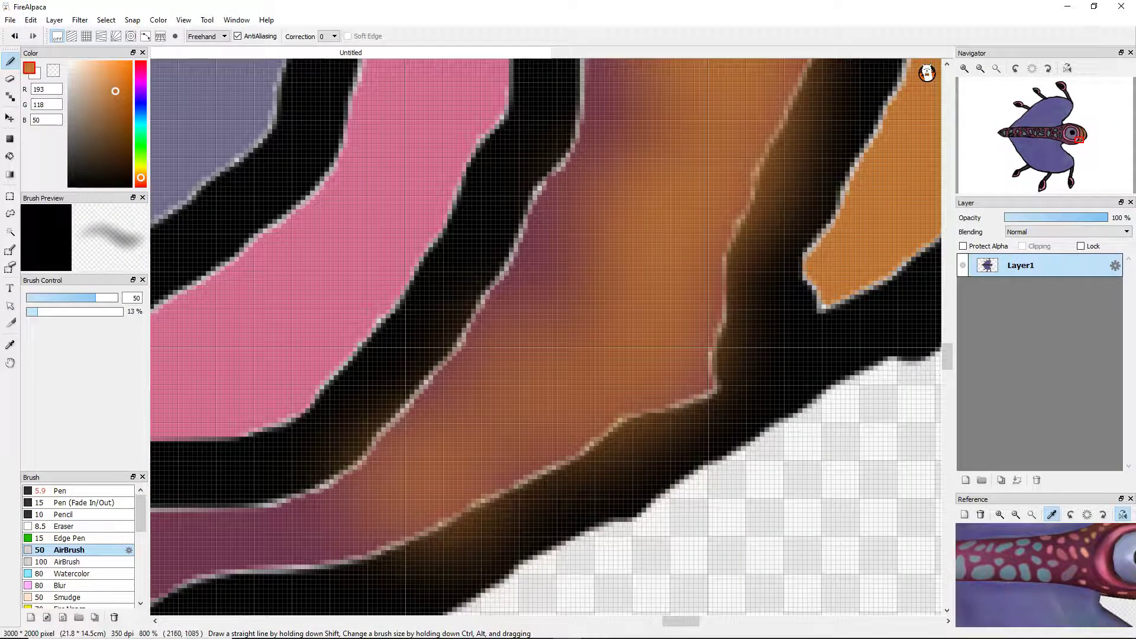
{"action": "left_click", "coordinate": [751, 289], "text": "alt"}
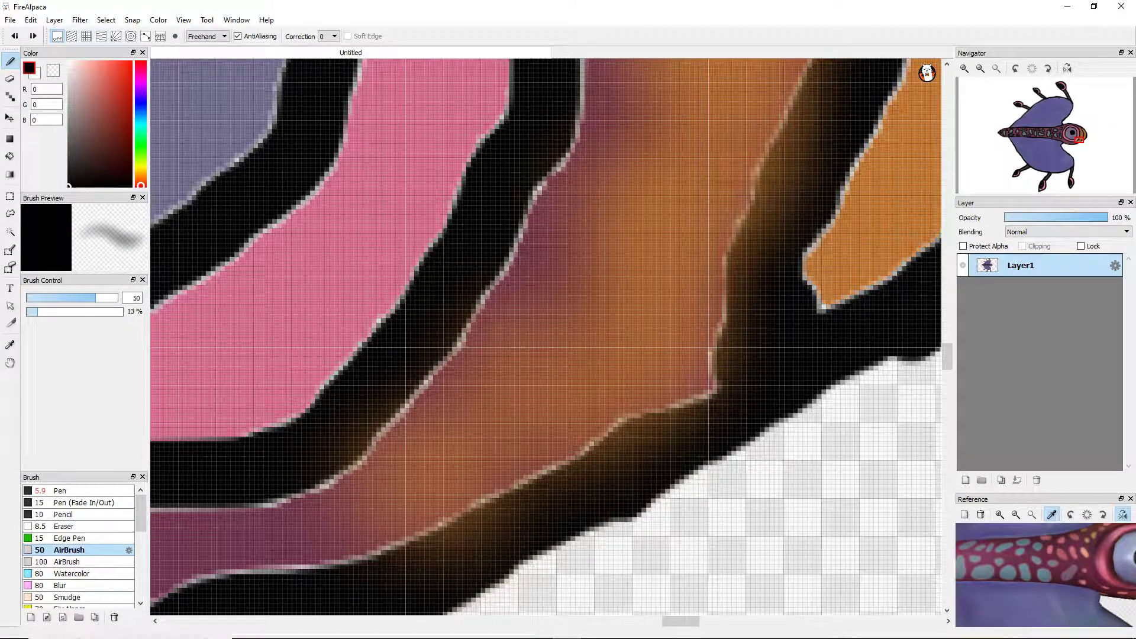
{"action": "left_click", "coordinate": [59, 490]}
{"action": "left_click_drag", "start_coordinate": [819, 142], "coordinate": [784, 248]}
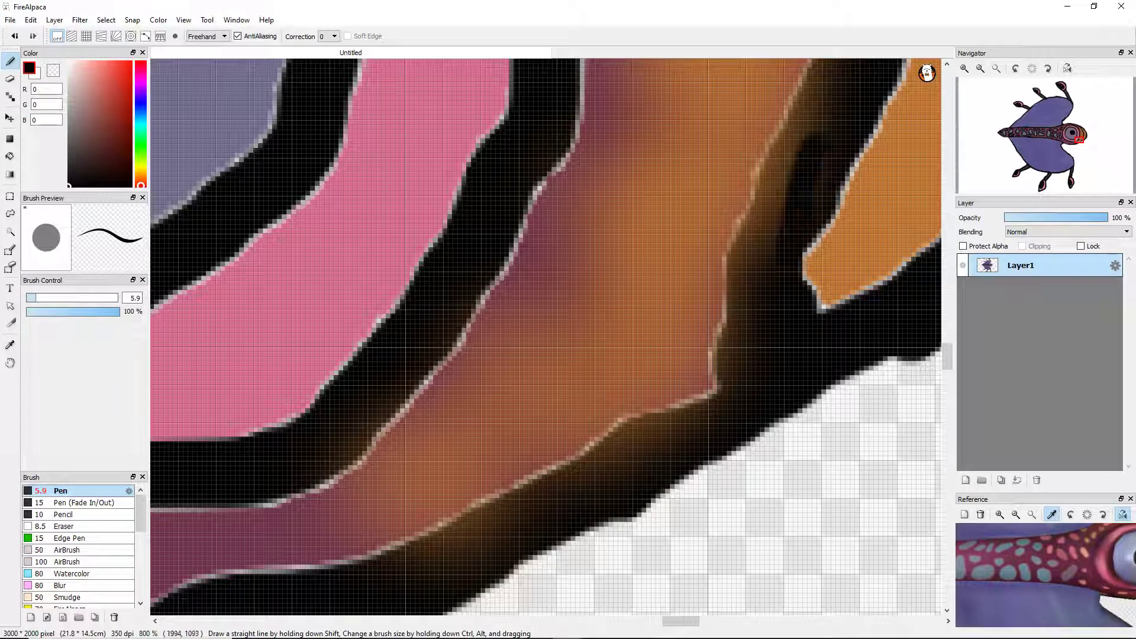
{"action": "mouse_move", "coordinate": [822, 89]}
{"action": "left_mouse_down"}
{"action": "mouse_move", "coordinate": [719, 295]}
{"action": "mouse_move", "coordinate": [597, 467]}
{"action": "mouse_move", "coordinate": [408, 550]}
{"action": "left_mouse_up"}
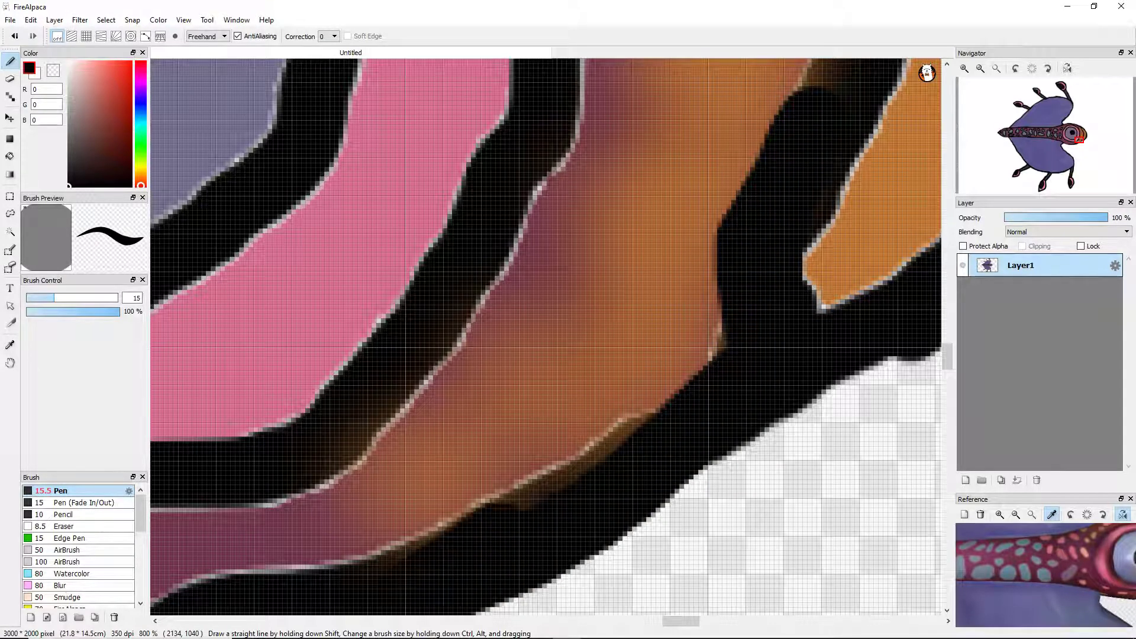
{"action": "mouse_move", "coordinate": [497, 508]}
{"action": "left_mouse_down"}
{"action": "mouse_move", "coordinate": [645, 417]}
{"action": "mouse_move", "coordinate": [728, 319]}
{"action": "left_mouse_up"}
Repaint the black line between the shaded band and the middle of the orange crescent.
{"action": "scroll", "coordinate": [728, 319], "scroll_direction": "down", "scroll_amount": 3}
{"action": "scroll", "coordinate": [728, 320], "scroll_direction": "down", "scroll_amount": 2}
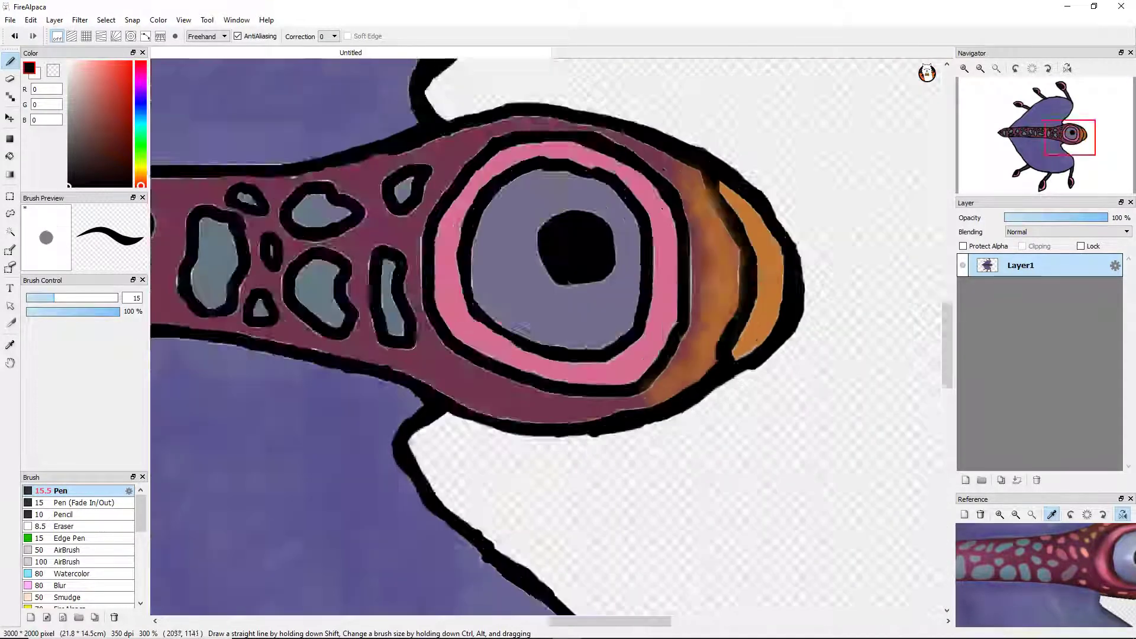
{"action": "scroll", "coordinate": [728, 319], "scroll_direction": "up", "scroll_amount": 3}
{"action": "left_click_drag", "start_coordinate": [676, 306], "coordinate": [698, 90]}
{"action": "scroll", "coordinate": [698, 90], "scroll_direction": "down", "scroll_amount": 3}
{"action": "scroll", "coordinate": [698, 90], "scroll_direction": "up", "scroll_amount": 3}
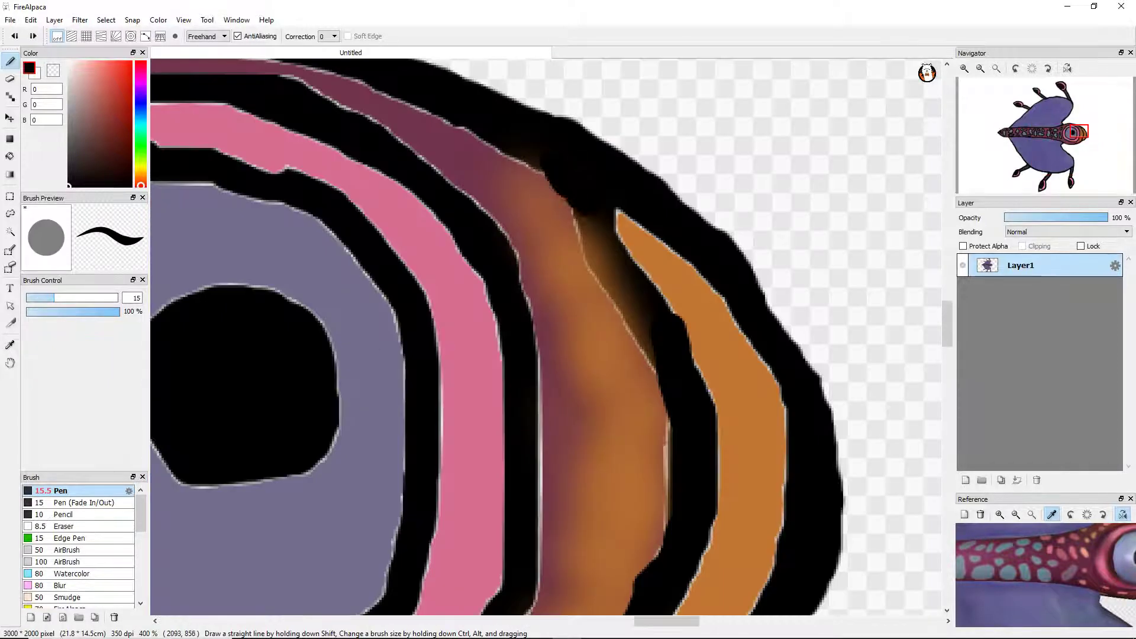
Undo the stroke by the crescent's upper tip and repaint the black line between that tip and the shaded band.
{"action": "left_click_drag", "start_coordinate": [583, 213], "coordinate": [648, 355]}
{"action": "key", "text": "ctrl+z"}
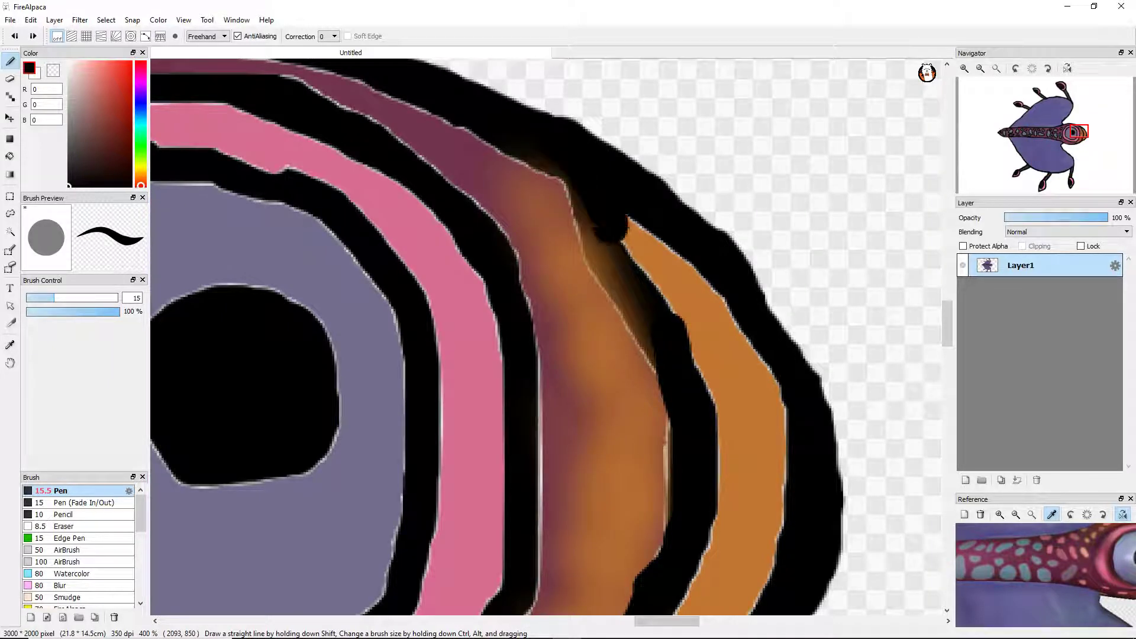
{"action": "left_click_drag", "start_coordinate": [582, 224], "coordinate": [633, 331]}
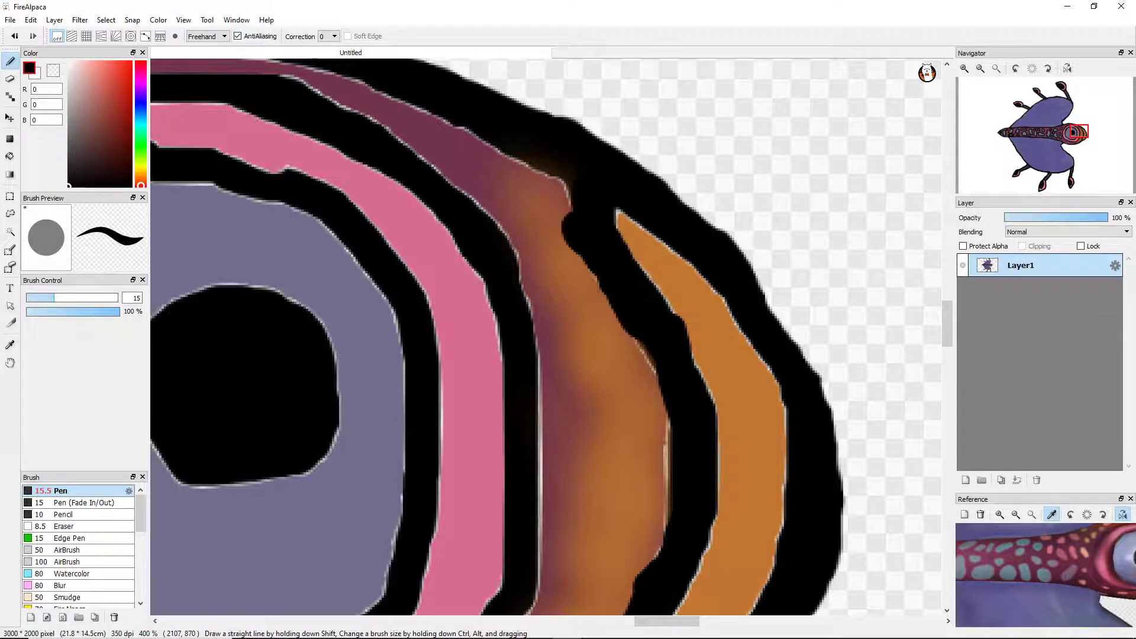
{"action": "scroll", "coordinate": [586, 201], "scroll_direction": "up", "scroll_amount": 5}
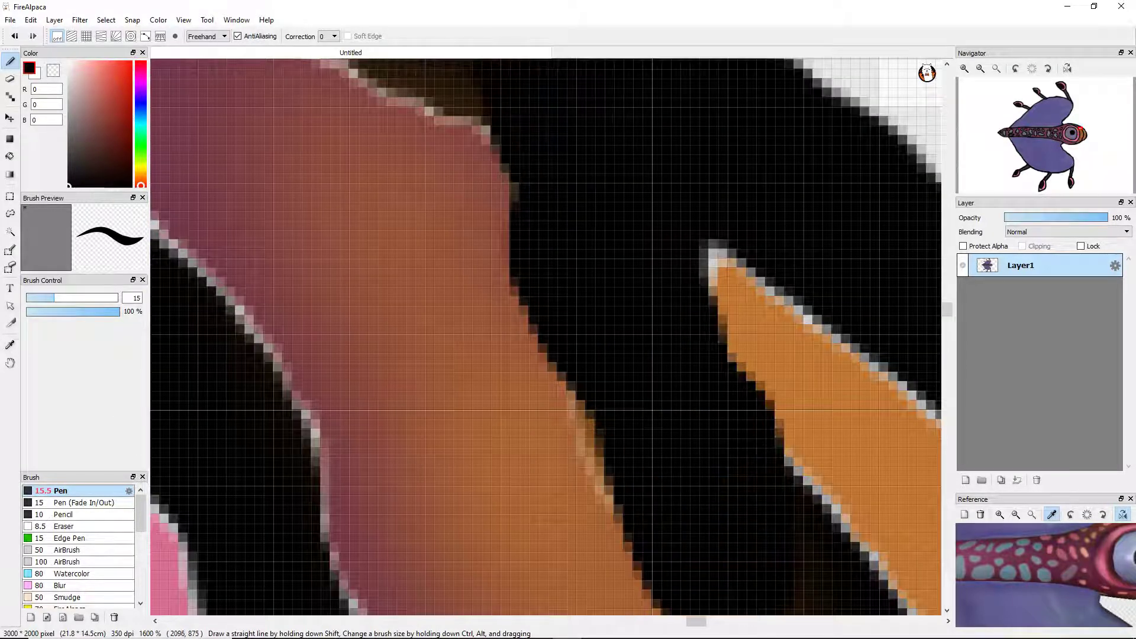
{"action": "scroll", "coordinate": [499, 225], "scroll_direction": "down", "scroll_amount": 3}
{"action": "left_click_drag", "start_coordinate": [601, 409], "coordinate": [680, 562]}
{"action": "scroll", "coordinate": [411, 363], "scroll_direction": "down", "scroll_amount": 3}
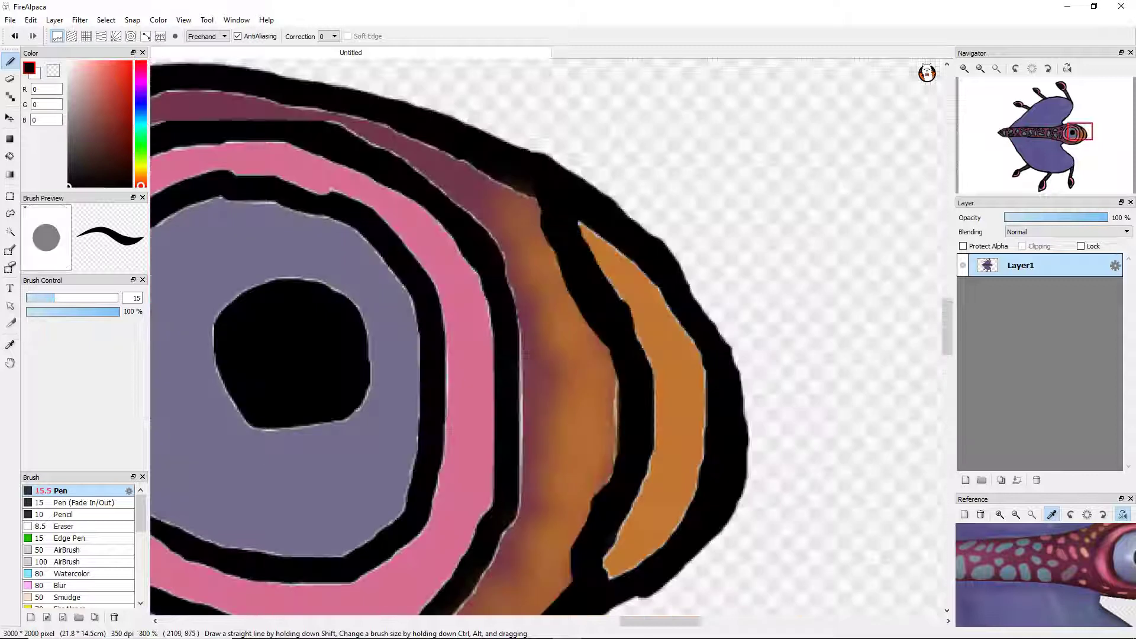
Paint black over the orange overspray on the outline around the eye's pink ring.
{"action": "scroll", "coordinate": [561, 241], "scroll_direction": "up", "scroll_amount": 5}
{"action": "scroll", "coordinate": [560, 242], "scroll_direction": "down", "scroll_amount": 6}
{"action": "scroll", "coordinate": [479, 533], "scroll_direction": "up", "scroll_amount": 5}
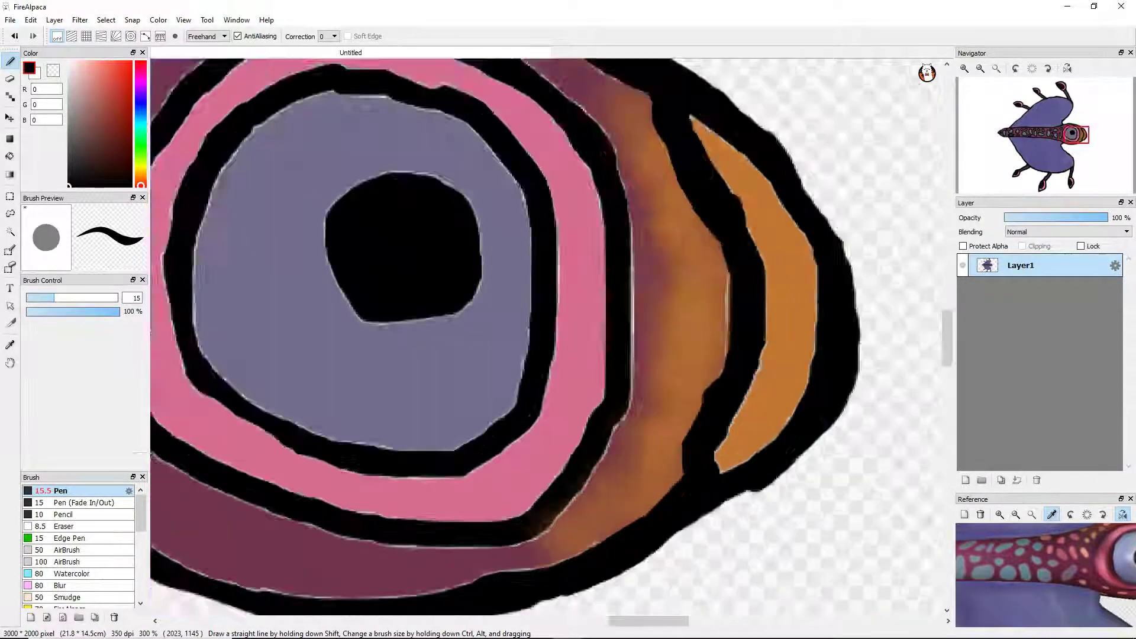
{"action": "scroll", "coordinate": [546, 336], "scroll_direction": "down", "scroll_amount": 4}
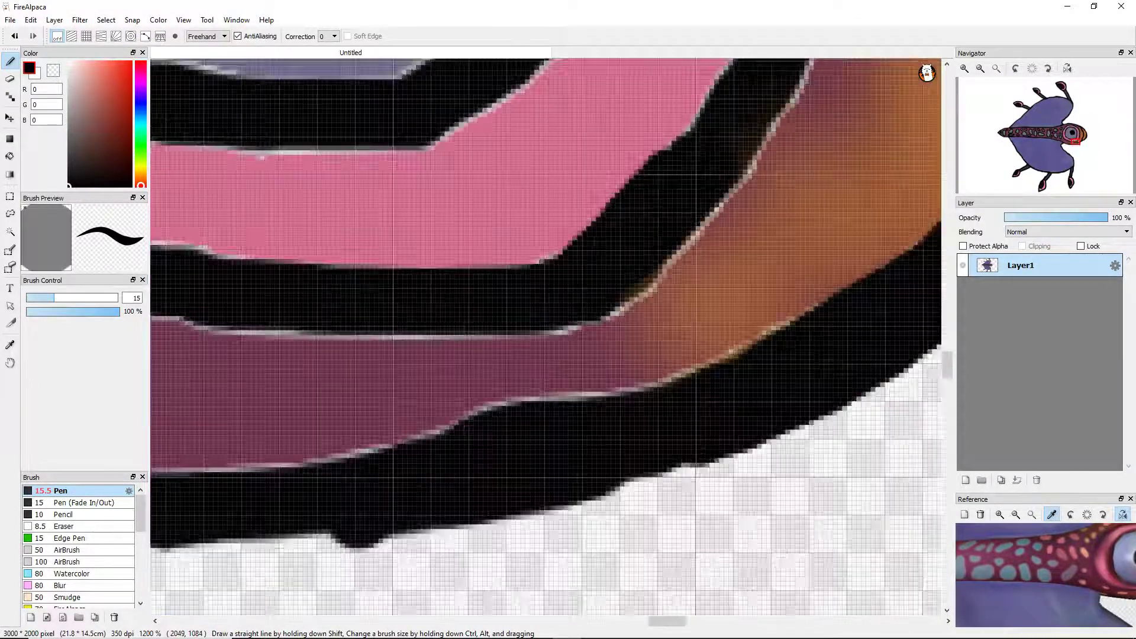
{"action": "scroll", "coordinate": [545, 336], "scroll_direction": "up", "scroll_amount": 6}
{"action": "scroll", "coordinate": [545, 336], "scroll_direction": "down", "scroll_amount": 6}
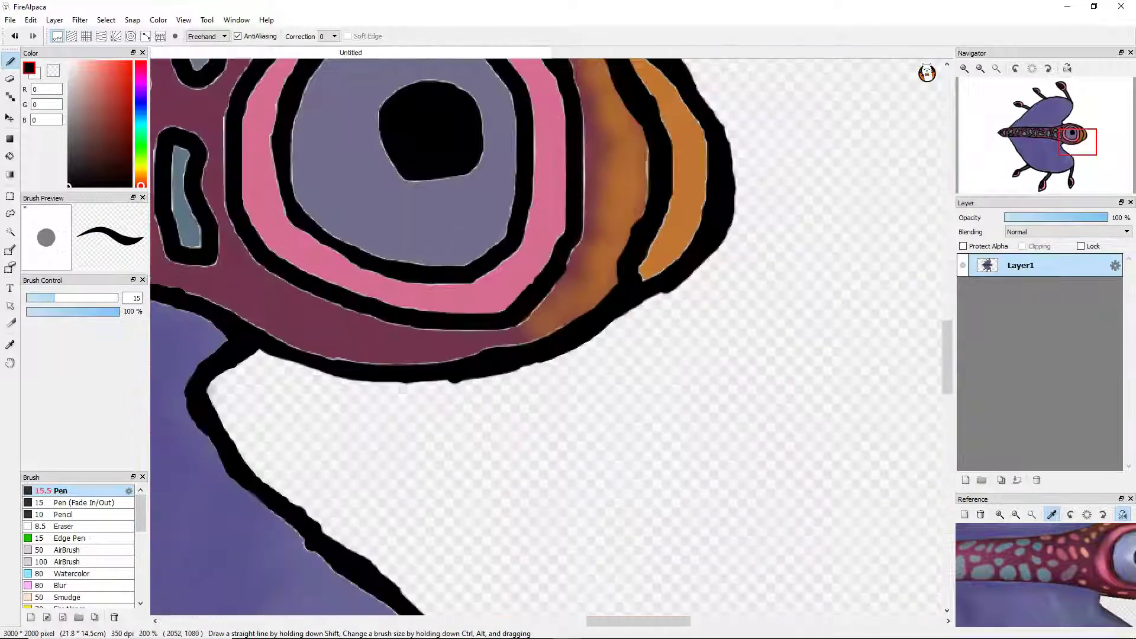
{"action": "scroll", "coordinate": [546, 336], "scroll_direction": "down", "scroll_amount": 2}
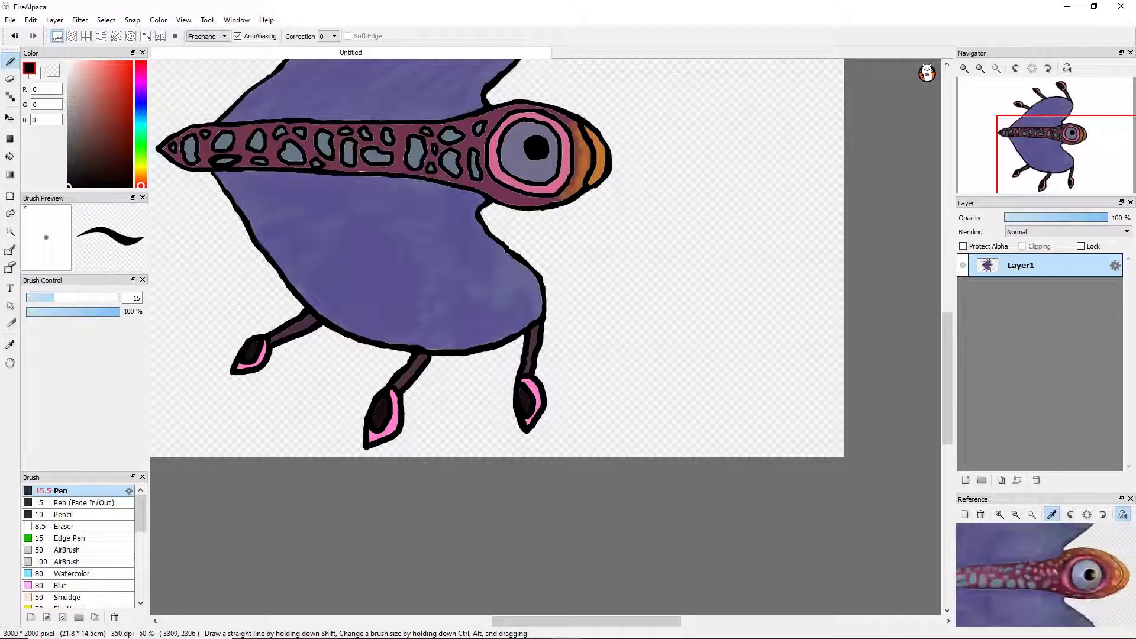
{"action": "scroll", "coordinate": [863, 509], "scroll_direction": "down", "scroll_amount": 2}
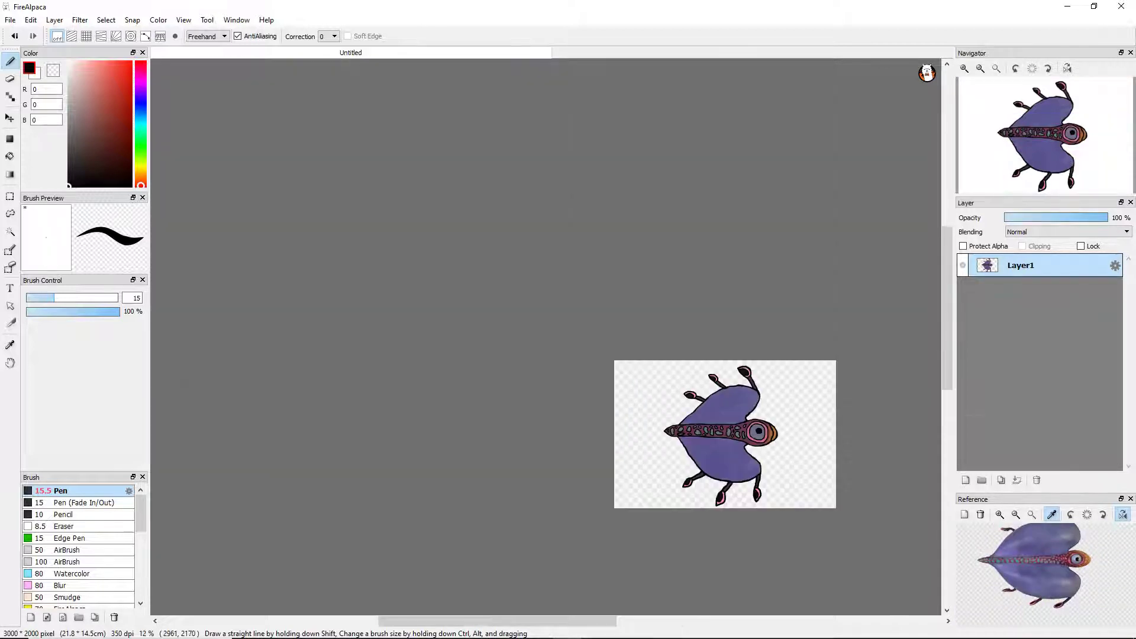
{"action": "scroll", "coordinate": [786, 461], "scroll_direction": "up", "scroll_amount": 3}
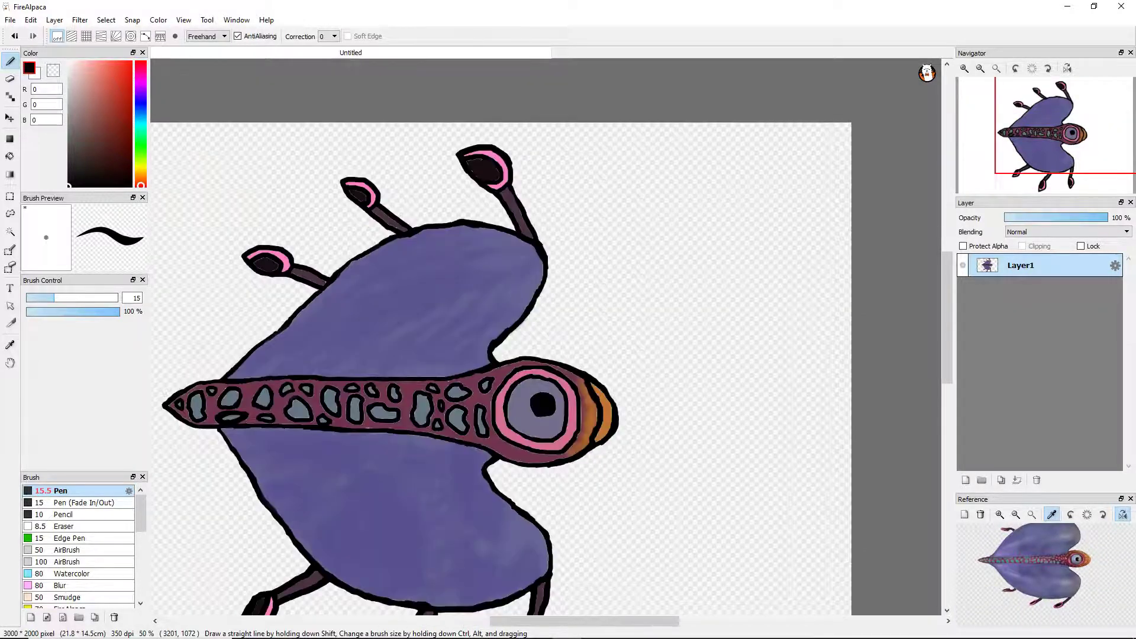
Choose bright green (RGB 0, 255, 30) as the drawing color and scale the creature down slightly with Transform, leaving room beyond its head.
{"action": "scroll", "coordinate": [757, 438], "scroll_direction": "down", "scroll_amount": 1}
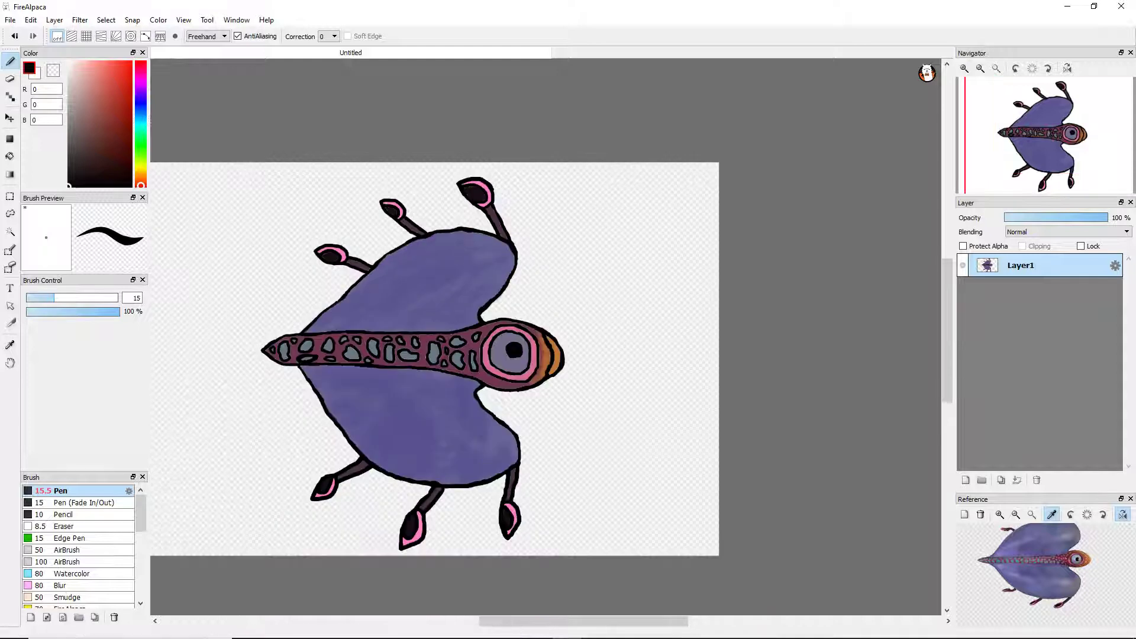
{"action": "left_click", "coordinate": [141, 143]}
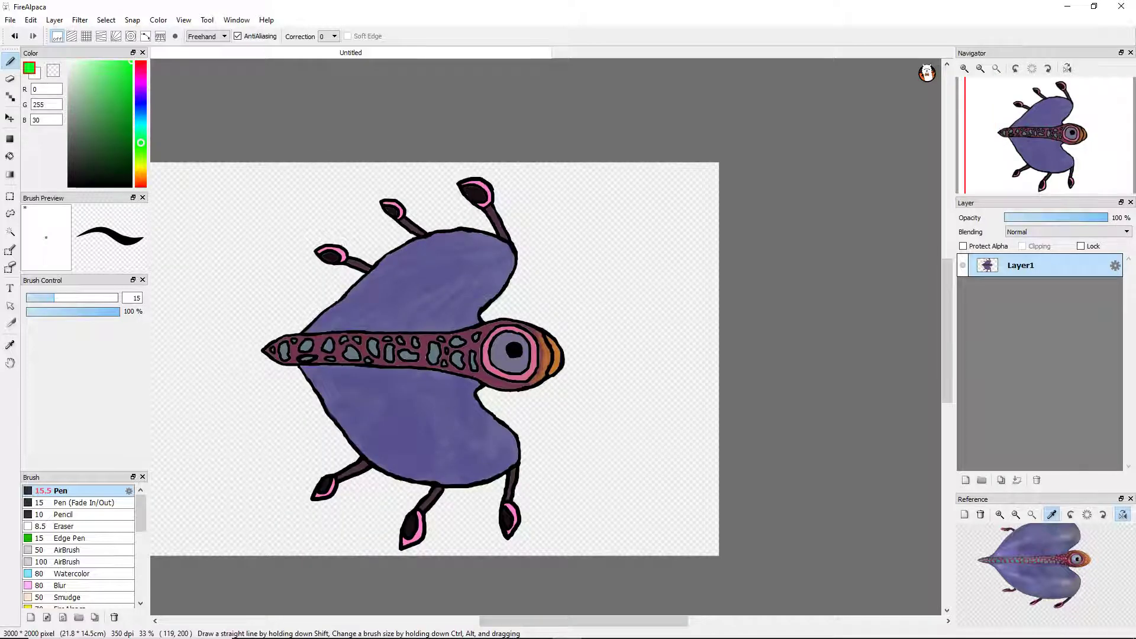
{"action": "scroll", "coordinate": [600, 437], "scroll_direction": "down", "scroll_amount": 2}
{"action": "left_click", "coordinate": [106, 20]}
{"action": "left_click", "coordinate": [127, 160]}
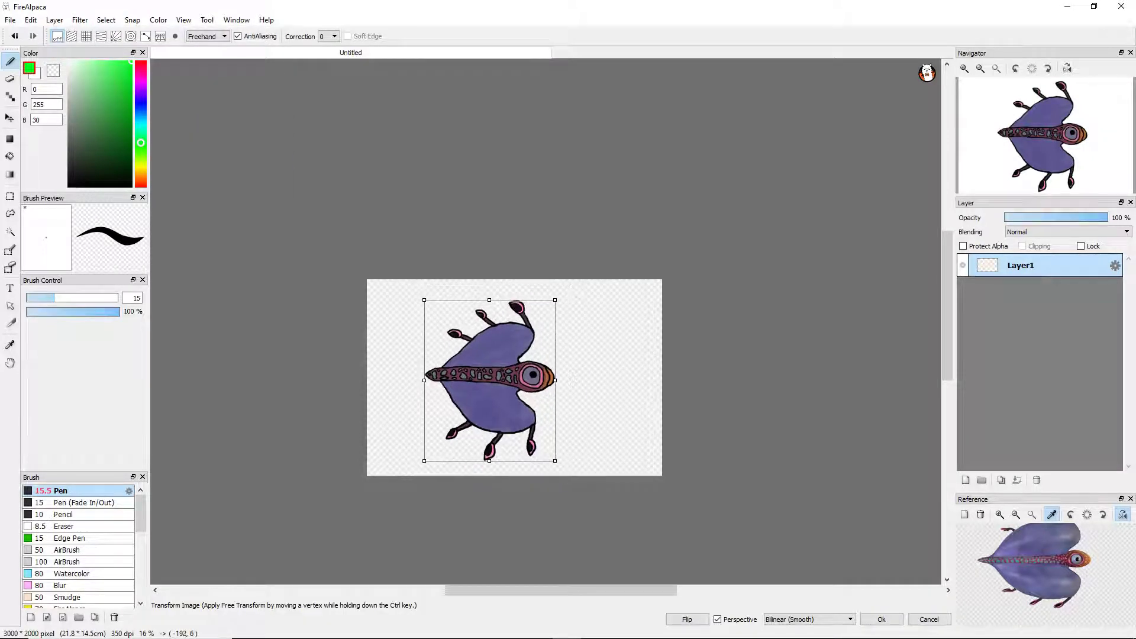
{"action": "left_click", "coordinate": [881, 619]}
{"action": "scroll", "coordinate": [657, 473], "scroll_direction": "up", "scroll_amount": 2}
{"action": "scroll", "coordinate": [538, 286], "scroll_direction": "up", "scroll_amount": 4}
{"action": "mouse_move", "coordinate": [540, 286]}
{"action": "left_mouse_down"}
{"action": "mouse_move", "coordinate": [565, 357]}
{"action": "mouse_move", "coordinate": [550, 299]}
{"action": "mouse_move", "coordinate": [514, 269]}
{"action": "mouse_move", "coordinate": [500, 336]}
{"action": "mouse_move", "coordinate": [529, 283]}
{"action": "mouse_move", "coordinate": [524, 266]}
{"action": "mouse_move", "coordinate": [499, 283]}
{"action": "mouse_move", "coordinate": [595, 284]}
{"action": "mouse_move", "coordinate": [569, 251]}
{"action": "mouse_move", "coordinate": [603, 281]}
{"action": "mouse_move", "coordinate": [510, 444]}
{"action": "left_mouse_up"}
{"action": "key", "text": "ctrl+z"}
{"action": "key", "text": "ctrl+z"}
{"action": "key", "text": "ctrl+z"}
{"action": "left_click_drag", "start_coordinate": [552, 302], "coordinate": [601, 332]}
{"action": "key", "text": "ctrl+z"}
{"action": "mouse_move", "coordinate": [565, 270]}
{"action": "left_mouse_down"}
{"action": "mouse_move", "coordinate": [459, 322]}
{"action": "mouse_move", "coordinate": [606, 301]}
{"action": "mouse_move", "coordinate": [507, 357]}
{"action": "mouse_move", "coordinate": [538, 290]}
{"action": "mouse_move", "coordinate": [521, 417]}
{"action": "mouse_move", "coordinate": [621, 295]}
{"action": "mouse_move", "coordinate": [572, 253]}
{"action": "mouse_move", "coordinate": [604, 288]}
{"action": "left_mouse_up"}
{"action": "key", "text": "ctrl+z"}
{"action": "key", "text": "ctrl+z"}
{"action": "key", "text": "ctrl+z"}
{"action": "key", "text": "ctrl+z"}
{"action": "mouse_move", "coordinate": [592, 242]}
{"action": "left_mouse_down"}
{"action": "mouse_move", "coordinate": [508, 319]}
{"action": "mouse_move", "coordinate": [520, 378]}
{"action": "left_mouse_up"}
{"action": "key", "text": "ctrl+z"}
{"action": "mouse_move", "coordinate": [600, 278]}
{"action": "left_mouse_down"}
{"action": "mouse_move", "coordinate": [663, 473]}
{"action": "mouse_move", "coordinate": [583, 438]}
{"action": "mouse_move", "coordinate": [568, 508]}
{"action": "left_mouse_up"}
{"action": "key", "text": "ctrl+z"}
Draw a large green letter g with a spiralling tail in the empty area beyond the head, using the Pen at size 31.
{"action": "scroll", "coordinate": [629, 263], "scroll_direction": "up", "scroll_amount": 1}
{"action": "mouse_move", "coordinate": [597, 254]}
{"action": "left_mouse_down"}
{"action": "mouse_move", "coordinate": [664, 329]}
{"action": "mouse_move", "coordinate": [600, 283]}
{"action": "left_mouse_up"}
{"action": "key", "text": "ctrl+z"}
{"action": "mouse_move", "coordinate": [529, 171]}
{"action": "left_mouse_down"}
{"action": "mouse_move", "coordinate": [405, 261]}
{"action": "mouse_move", "coordinate": [550, 178]}
{"action": "mouse_move", "coordinate": [544, 459]}
{"action": "mouse_move", "coordinate": [363, 423]}
{"action": "mouse_move", "coordinate": [570, 283]}
{"action": "mouse_move", "coordinate": [630, 523]}
{"action": "mouse_move", "coordinate": [434, 535]}
{"action": "mouse_move", "coordinate": [559, 544]}
{"action": "mouse_move", "coordinate": [490, 535]}
{"action": "left_mouse_up"}
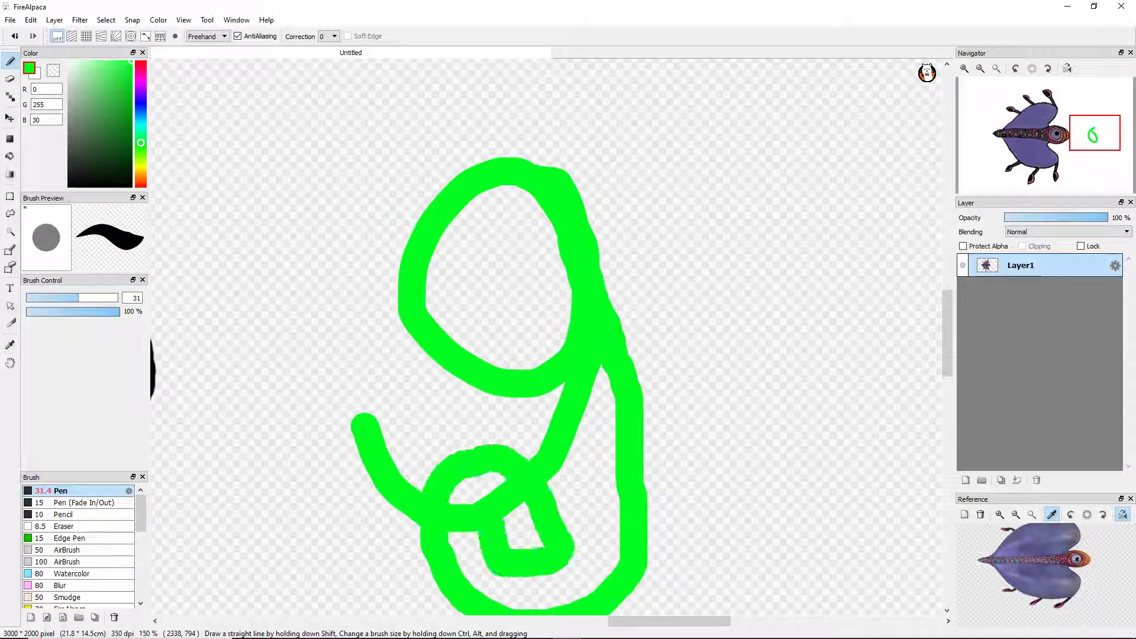
Erase the overlapping strokes that cross inside the g's spiral tail with the Eraser at size 13.6.
{"action": "key", "text": "e"}
{"action": "scroll", "coordinate": [485, 523], "scroll_direction": "up", "scroll_amount": 5}
{"action": "mouse_move", "coordinate": [515, 278]}
{"action": "left_mouse_down"}
{"action": "mouse_move", "coordinate": [426, 408]}
{"action": "mouse_move", "coordinate": [266, 355]}
{"action": "mouse_move", "coordinate": [323, 414]}
{"action": "mouse_move", "coordinate": [357, 402]}
{"action": "left_mouse_up"}
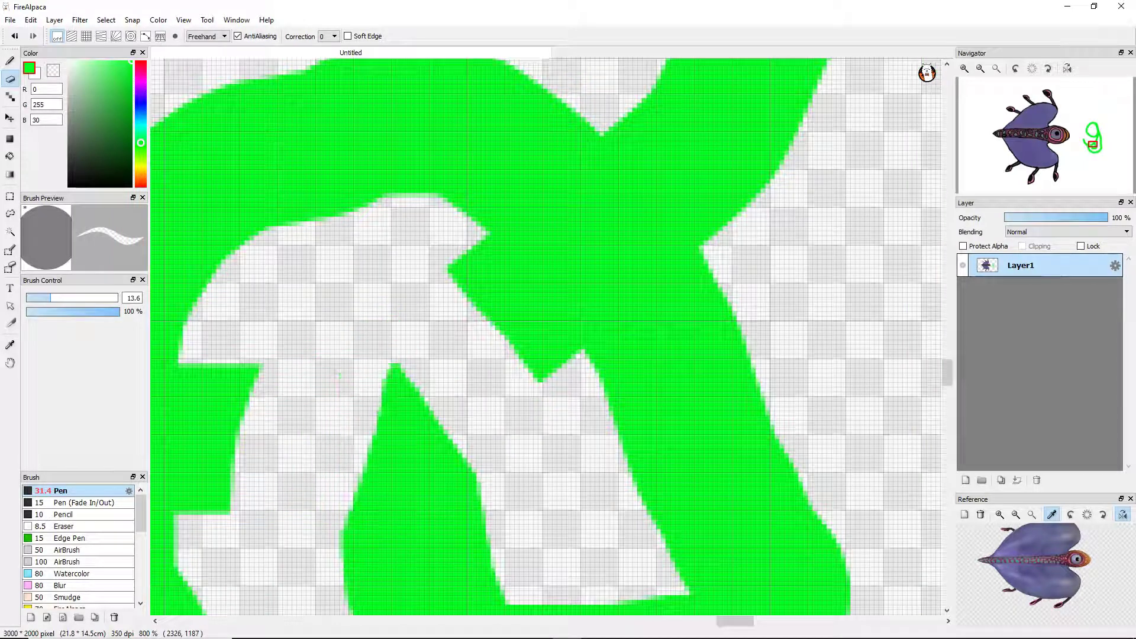
{"action": "key", "text": "ctrl+z"}
{"action": "mouse_move", "coordinate": [323, 556]}
{"action": "left_mouse_down"}
{"action": "mouse_move", "coordinate": [308, 402]}
{"action": "mouse_move", "coordinate": [520, 384]}
{"action": "mouse_move", "coordinate": [414, 260]}
{"action": "left_mouse_up"}
{"action": "mouse_move", "coordinate": [485, 249]}
{"action": "left_mouse_down"}
{"action": "mouse_move", "coordinate": [455, 189]}
{"action": "mouse_move", "coordinate": [426, 166]}
{"action": "left_mouse_up"}
{"action": "key", "text": "ctrl+z"}
{"action": "mouse_move", "coordinate": [420, 260]}
{"action": "left_mouse_down"}
{"action": "mouse_move", "coordinate": [541, 385]}
{"action": "mouse_move", "coordinate": [538, 322]}
{"action": "mouse_move", "coordinate": [585, 408]}
{"action": "mouse_move", "coordinate": [432, 325]}
{"action": "mouse_move", "coordinate": [473, 449]}
{"action": "mouse_move", "coordinate": [400, 346]}
{"action": "mouse_move", "coordinate": [317, 392]}
{"action": "mouse_move", "coordinate": [307, 485]}
{"action": "left_mouse_up"}
{"action": "left_click_drag", "start_coordinate": [349, 349], "coordinate": [408, 391]}
{"action": "mouse_move", "coordinate": [261, 379]}
{"action": "left_mouse_down"}
{"action": "mouse_move", "coordinate": [178, 473]}
{"action": "mouse_move", "coordinate": [266, 415]}
{"action": "mouse_move", "coordinate": [272, 432]}
{"action": "left_mouse_up"}
Erase the join between the loose outer arm and the spiral and even out the spiral's outer edge.
{"action": "scroll", "coordinate": [266, 355], "scroll_direction": "down", "scroll_amount": 5}
{"action": "scroll", "coordinate": [267, 355], "scroll_direction": "up", "scroll_amount": 5}
{"action": "left_click_drag", "start_coordinate": [289, 278], "coordinate": [231, 420]}
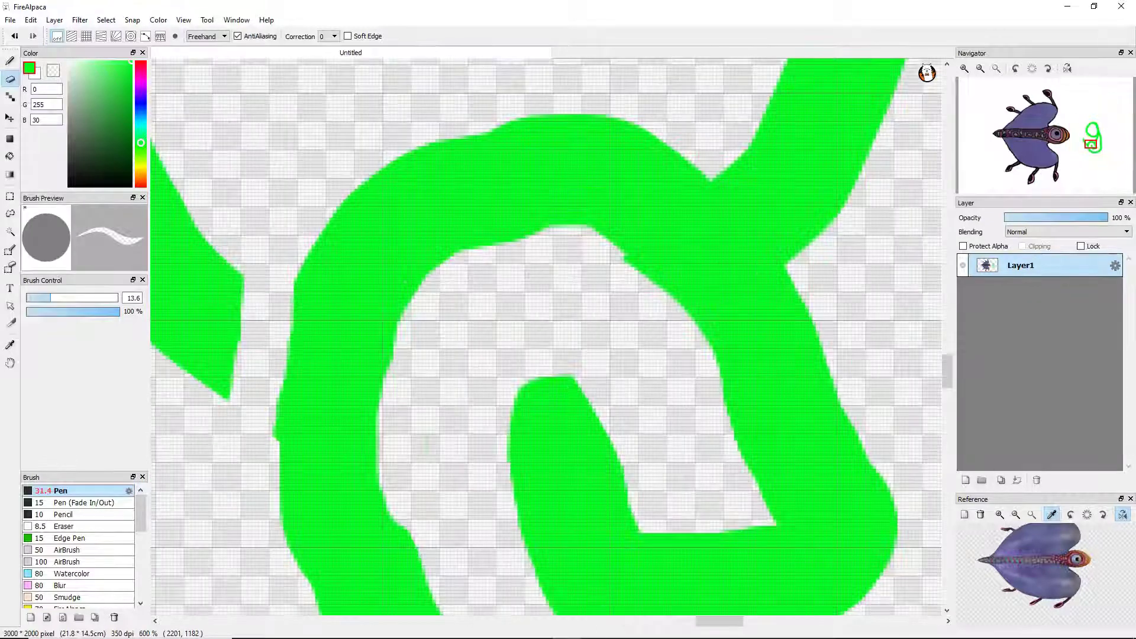
{"action": "left_click_drag", "start_coordinate": [236, 337], "coordinate": [219, 396]}
{"action": "scroll", "coordinate": [236, 355], "scroll_direction": "down", "scroll_amount": 4}
{"action": "scroll", "coordinate": [400, 278], "scroll_direction": "up", "scroll_amount": 2}
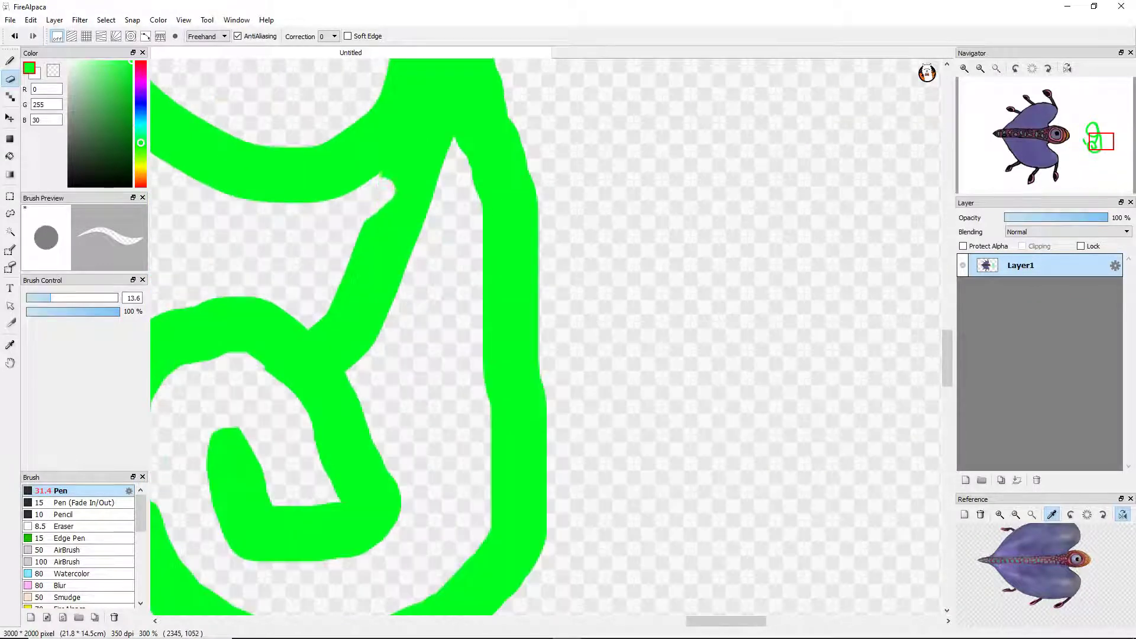
Erase the diagonal stroke linking the g's loop to its spiral, along with the loose arm beside the spiral.
{"action": "mouse_move", "coordinate": [429, 180]}
{"action": "left_mouse_down"}
{"action": "mouse_move", "coordinate": [360, 247]}
{"action": "mouse_move", "coordinate": [313, 328]}
{"action": "mouse_move", "coordinate": [345, 341]}
{"action": "mouse_move", "coordinate": [423, 216]}
{"action": "left_mouse_up"}
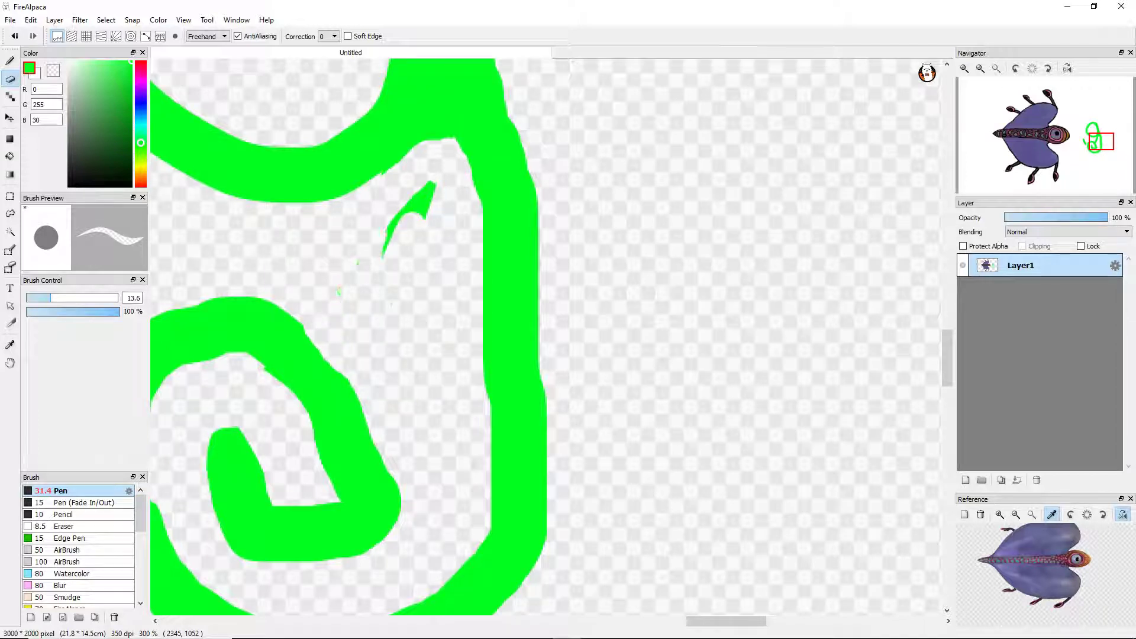
{"action": "scroll", "coordinate": [370, 299], "scroll_direction": "down", "scroll_amount": 3}
{"action": "scroll", "coordinate": [370, 299], "scroll_direction": "up", "scroll_amount": 5}
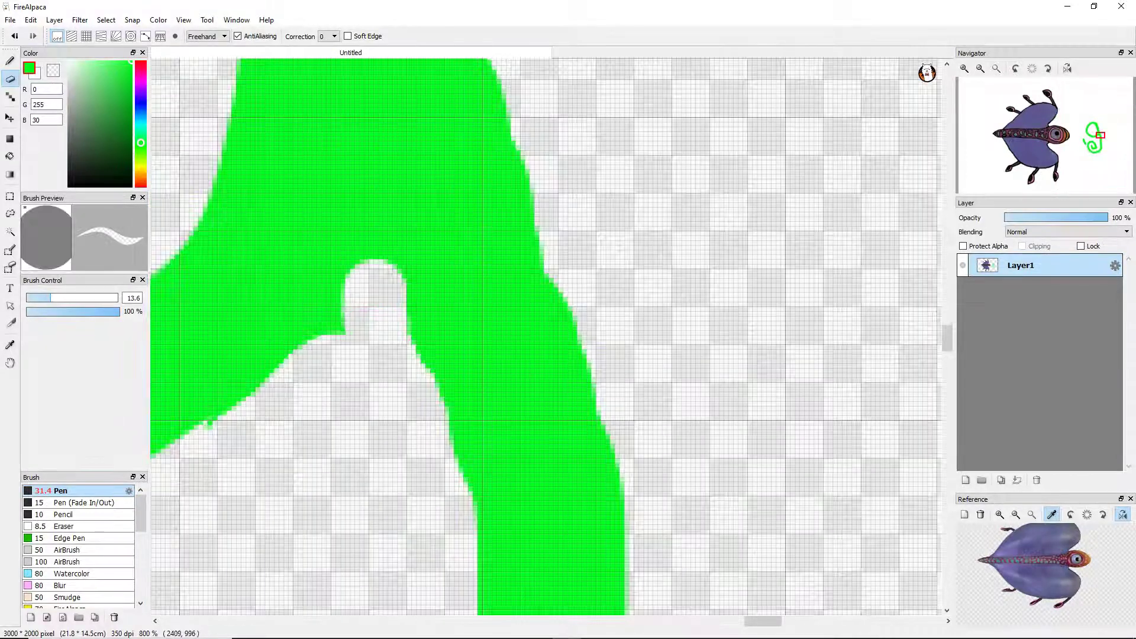
{"action": "scroll", "coordinate": [398, 406], "scroll_direction": "down", "scroll_amount": 5}
{"action": "scroll", "coordinate": [173, 557], "scroll_direction": "up", "scroll_amount": 3}
{"action": "mouse_move", "coordinate": [261, 497]}
{"action": "left_mouse_down"}
{"action": "mouse_move", "coordinate": [237, 414]}
{"action": "mouse_move", "coordinate": [189, 349]}
{"action": "mouse_move", "coordinate": [178, 284]}
{"action": "left_mouse_up"}
{"action": "left_click_drag", "start_coordinate": [172, 403], "coordinate": [168, 248]}
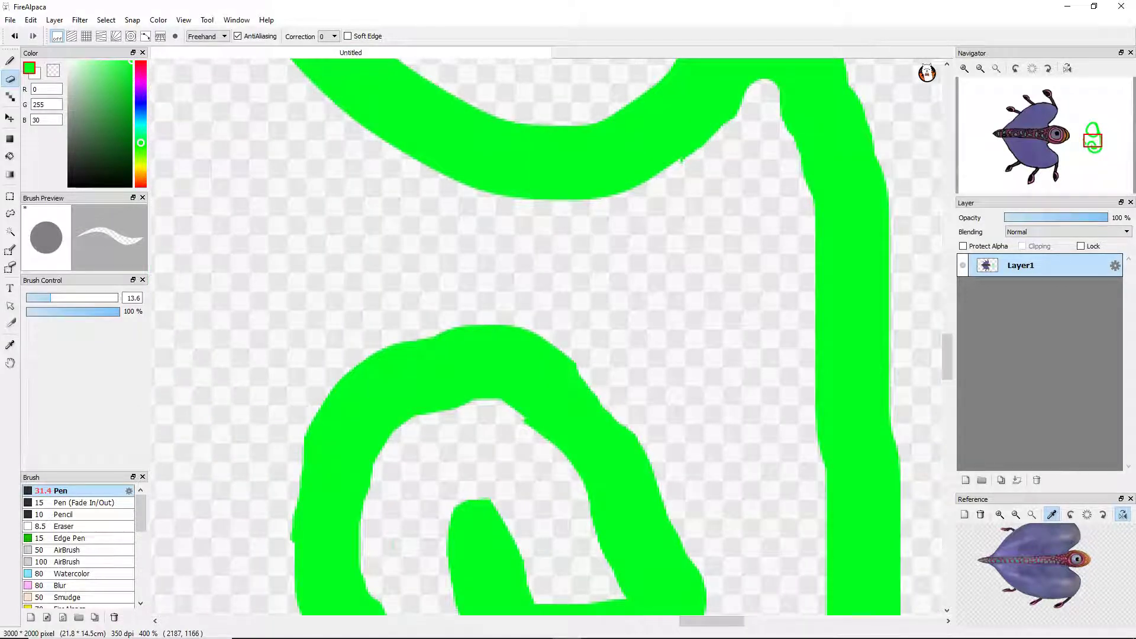
Trim the bump on the upper outer edge of the g's loop with the Eraser.
{"action": "scroll", "coordinate": [260, 327], "scroll_direction": "down", "scroll_amount": 3}
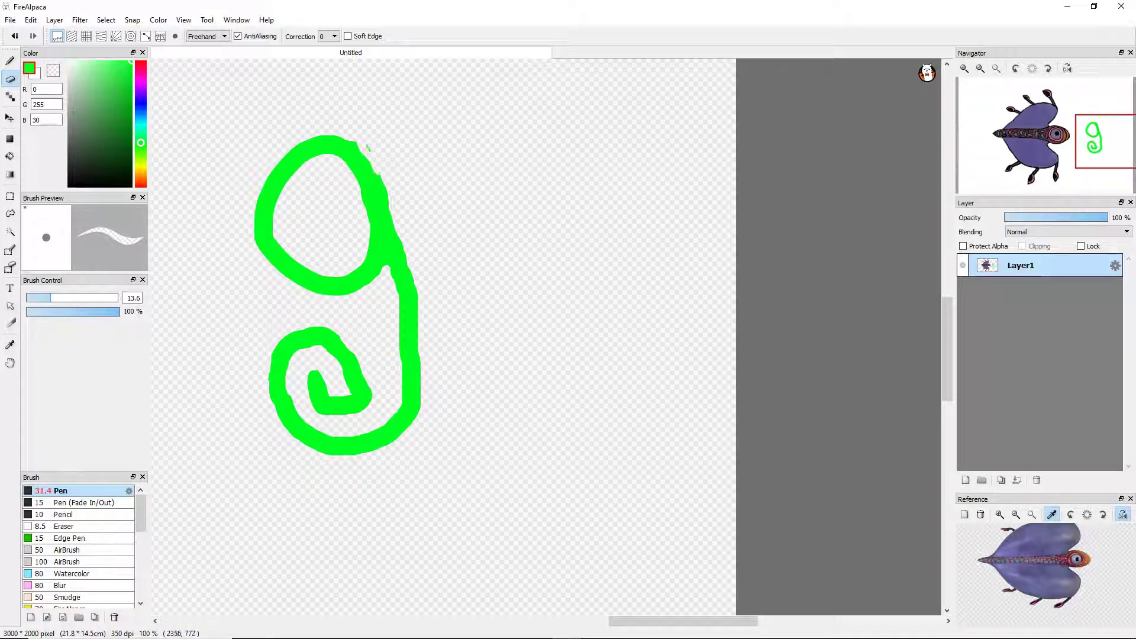
{"action": "scroll", "coordinate": [342, 174], "scroll_direction": "up", "scroll_amount": 4}
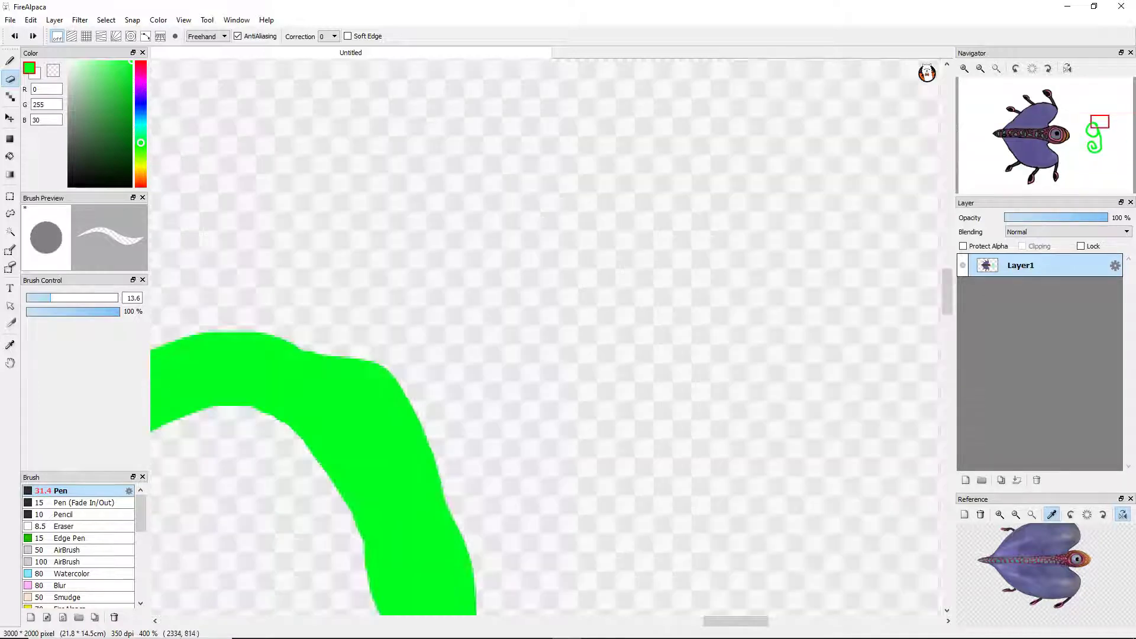
{"action": "left_click_drag", "start_coordinate": [369, 373], "coordinate": [459, 603]}
{"action": "scroll", "coordinate": [545, 335], "scroll_direction": "down", "scroll_amount": 6}
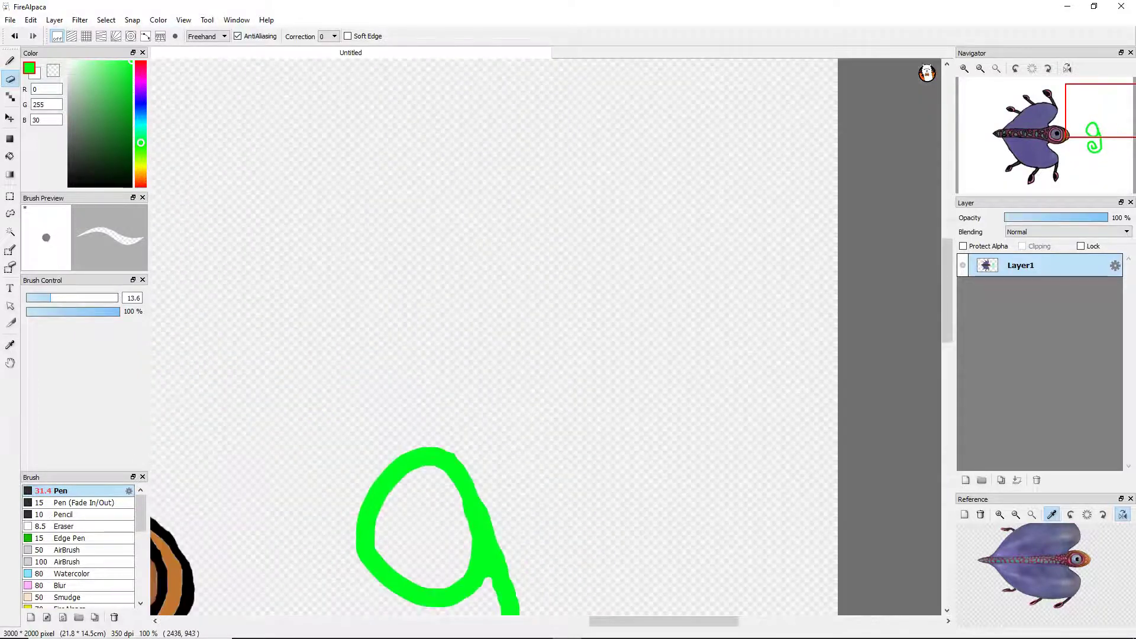
Draw a green letter p with a long stem beside the g using the Pen at size 31, undoing unsatisfactory strokes.
{"action": "key", "text": "b"}
{"action": "scroll", "coordinate": [305, 293], "scroll_direction": "up", "scroll_amount": 4}
{"action": "mouse_move", "coordinate": [374, 128]}
{"action": "left_mouse_down"}
{"action": "mouse_move", "coordinate": [409, 612]}
{"action": "mouse_move", "coordinate": [373, 145]}
{"action": "mouse_move", "coordinate": [357, 133]}
{"action": "mouse_move", "coordinate": [398, 291]}
{"action": "mouse_move", "coordinate": [370, 260]}
{"action": "mouse_move", "coordinate": [357, 135]}
{"action": "left_mouse_up"}
{"action": "key", "text": "ctrl+z"}
{"action": "key", "text": "ctrl+z"}
{"action": "left_click_drag", "start_coordinate": [370, 95], "coordinate": [376, 601]}
{"action": "mouse_move", "coordinate": [358, 148]}
{"action": "left_mouse_down"}
{"action": "mouse_move", "coordinate": [524, 65]}
{"action": "mouse_move", "coordinate": [473, 343]}
{"action": "left_mouse_up"}
{"action": "key", "text": "ctrl+z"}
{"action": "key", "text": "ctrl+z"}
{"action": "mouse_move", "coordinate": [368, 109]}
{"action": "left_mouse_down"}
{"action": "mouse_move", "coordinate": [388, 586]}
{"action": "mouse_move", "coordinate": [340, 313]}
{"action": "mouse_move", "coordinate": [408, 417]}
{"action": "mouse_move", "coordinate": [411, 195]}
{"action": "mouse_move", "coordinate": [553, 216]}
{"action": "mouse_move", "coordinate": [423, 376]}
{"action": "left_mouse_up"}
{"action": "key", "text": "ctrl+z"}
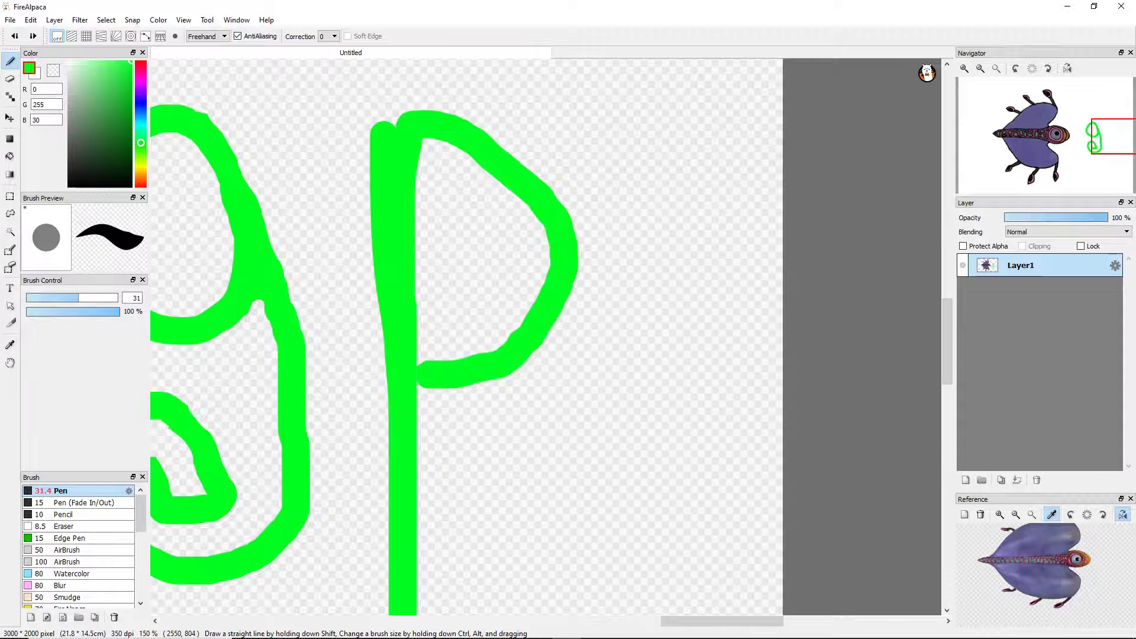
{"action": "scroll", "coordinate": [414, 355], "scroll_direction": "down", "scroll_amount": 8}
{"action": "scroll", "coordinate": [354, 338], "scroll_direction": "up", "scroll_amount": 8}
{"action": "left_click_drag", "start_coordinate": [390, 289], "coordinate": [807, 585]}
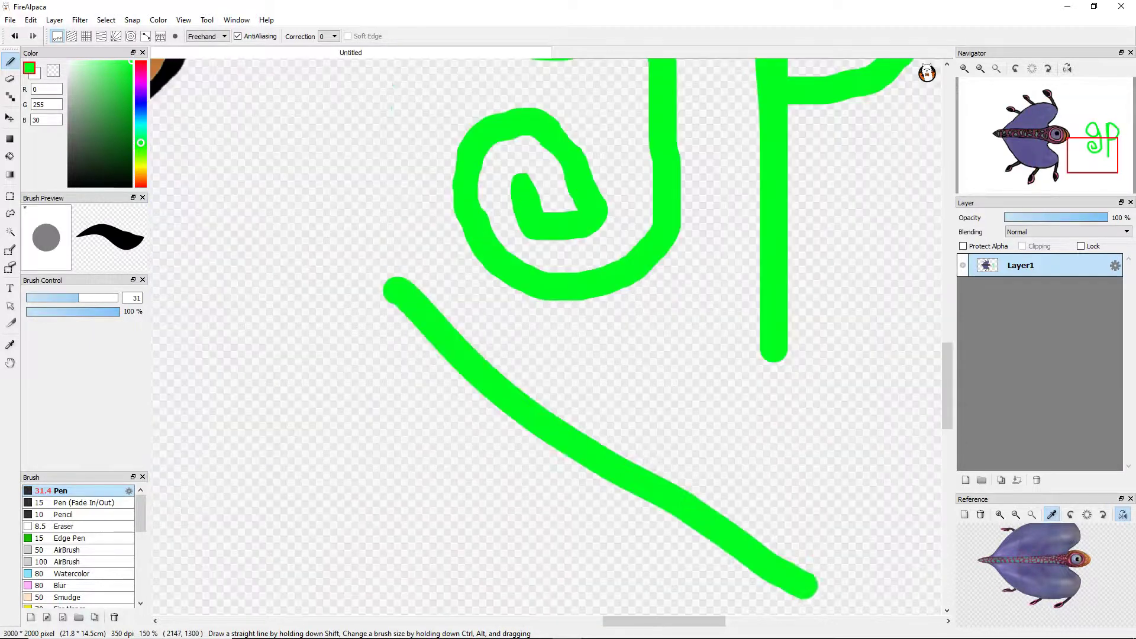
{"action": "scroll", "coordinate": [550, 337], "scroll_direction": "down", "scroll_amount": 8}
{"action": "scroll", "coordinate": [550, 337], "scroll_direction": "up", "scroll_amount": 8}
{"action": "key", "text": "ctrl+z"}
Draw a long diagonal green underline beneath the letters g and p.
{"action": "left_click_drag", "start_coordinate": [305, 317], "coordinate": [849, 595]}
{"action": "scroll", "coordinate": [828, 591], "scroll_direction": "down", "scroll_amount": 8}
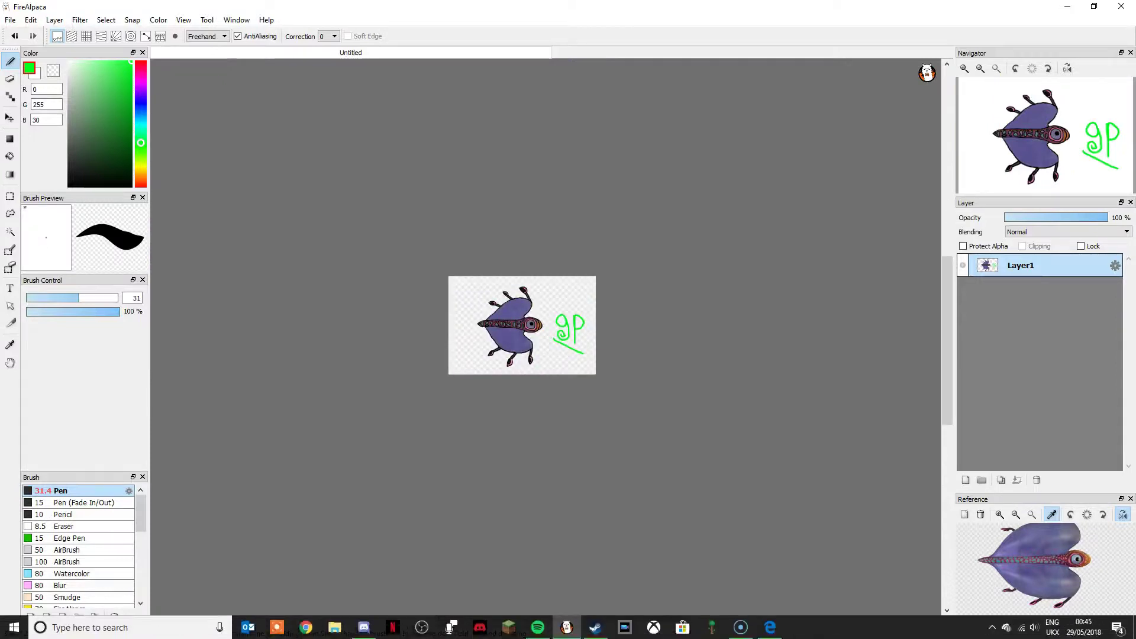